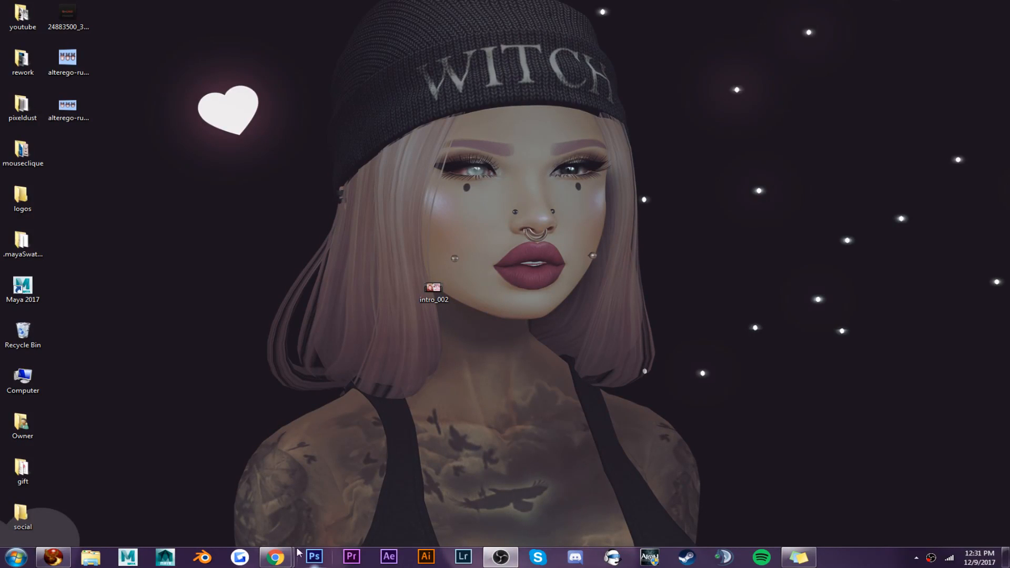
Launch Photoshop
{"action": "mouse_move", "coordinate": [290, 562]}
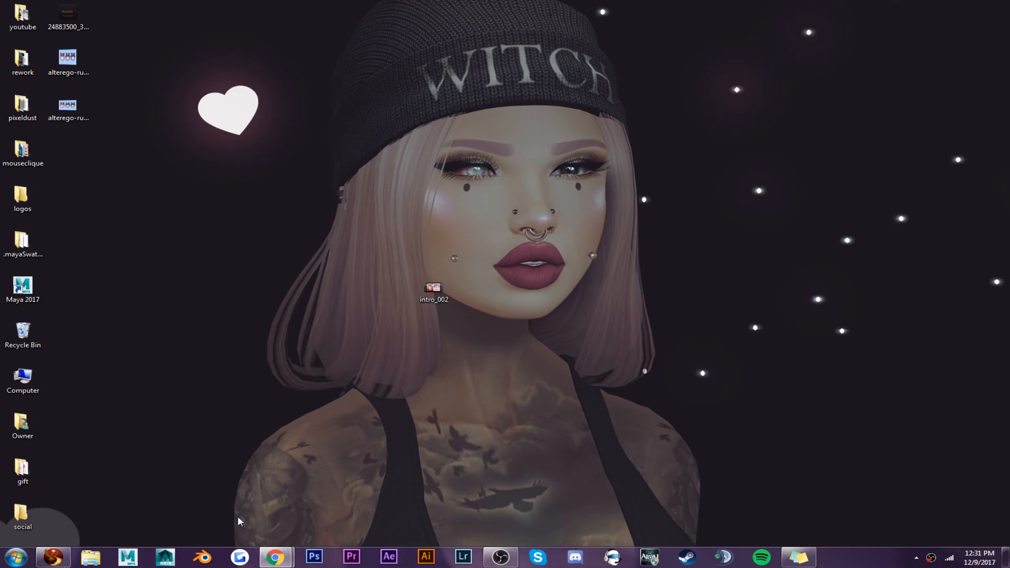
{"action": "left_click", "coordinate": [315, 558]}
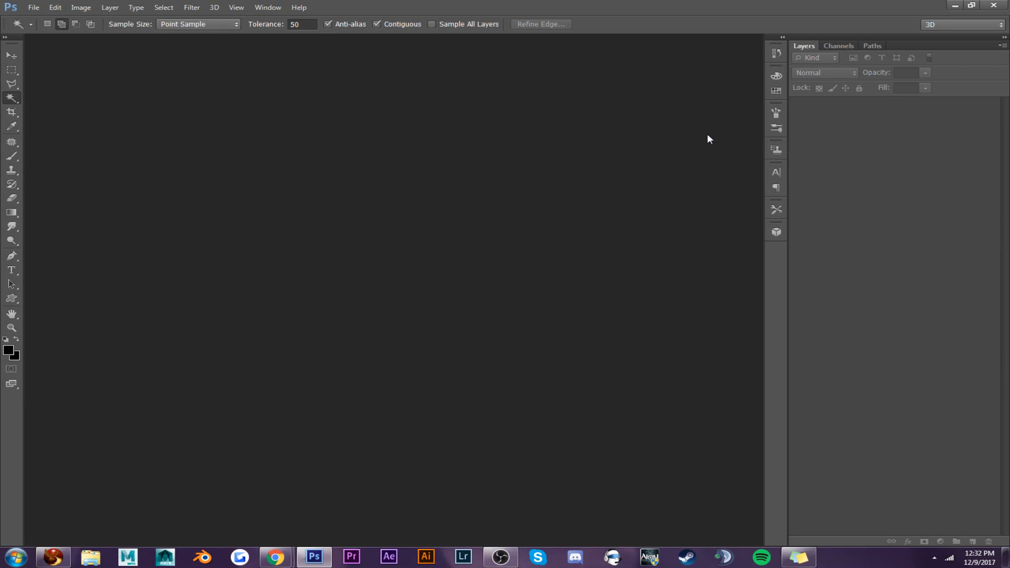
{"action": "left_click", "coordinate": [33, 7]}
{"action": "left_click", "coordinate": [38, 29]}
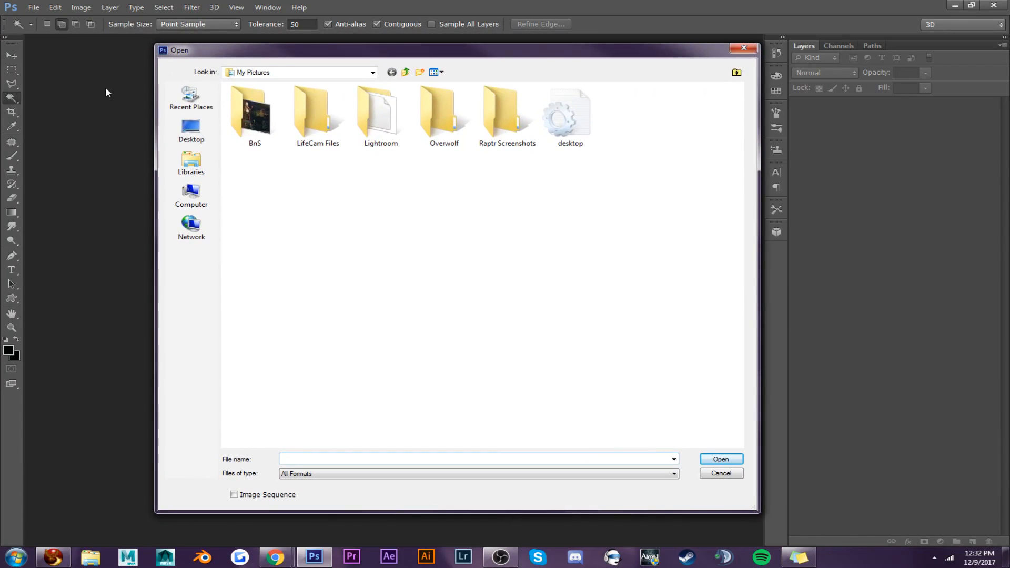
{"action": "left_click", "coordinate": [190, 137]}
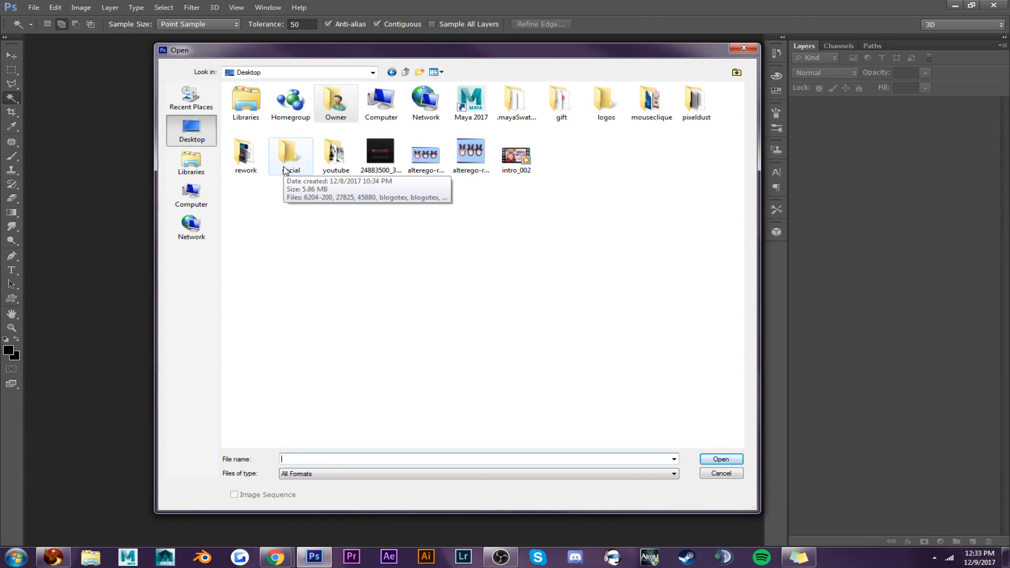
{"action": "left_click", "coordinate": [743, 49]}
{"action": "key", "text": "super+d"}
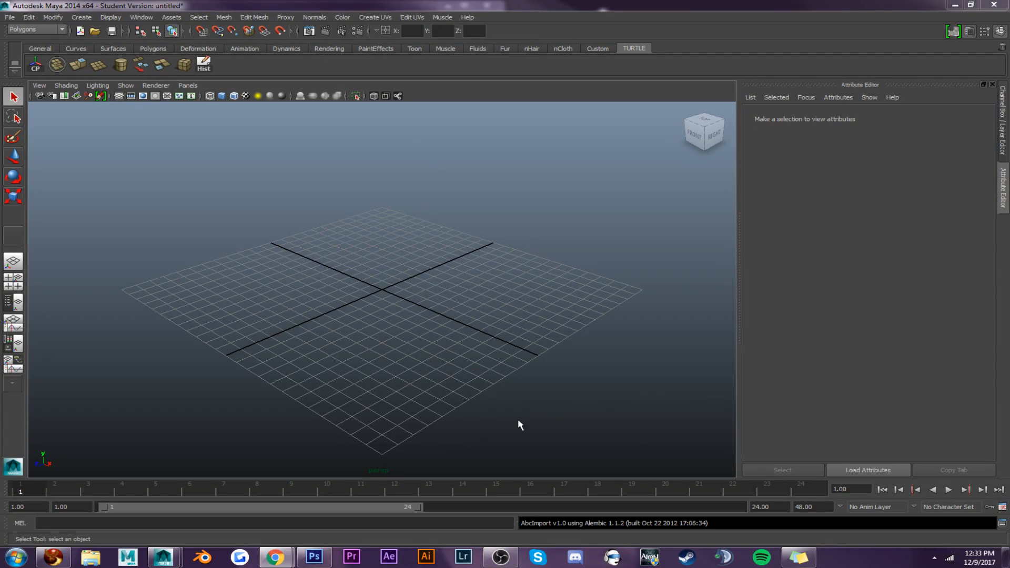
Switch to Firestorm and open the group chat of the alterego. updates group
{"action": "left_click", "coordinate": [54, 557]}
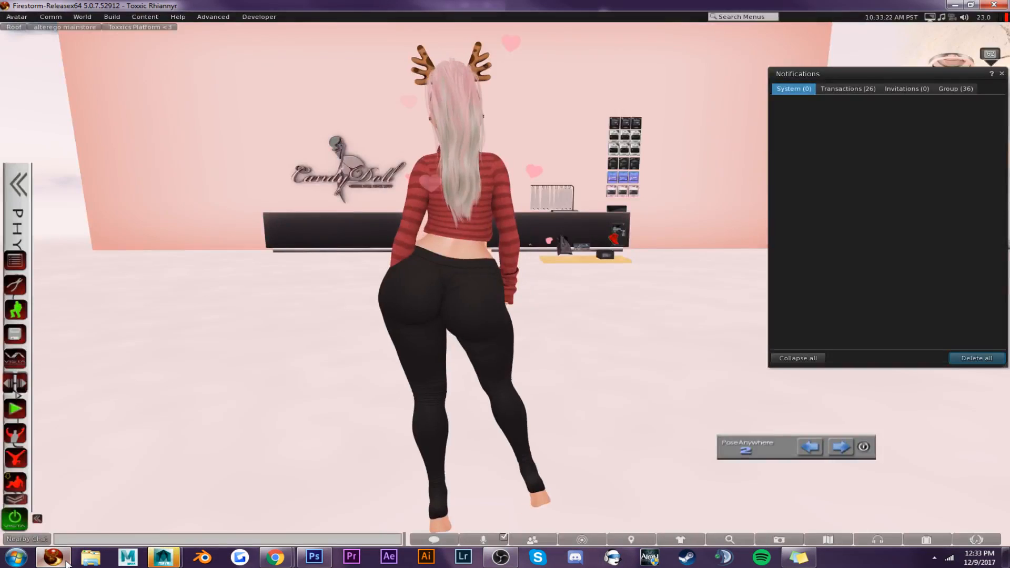
{"action": "left_click", "coordinate": [521, 541]}
{"action": "double_click", "coordinate": [260, 225]}
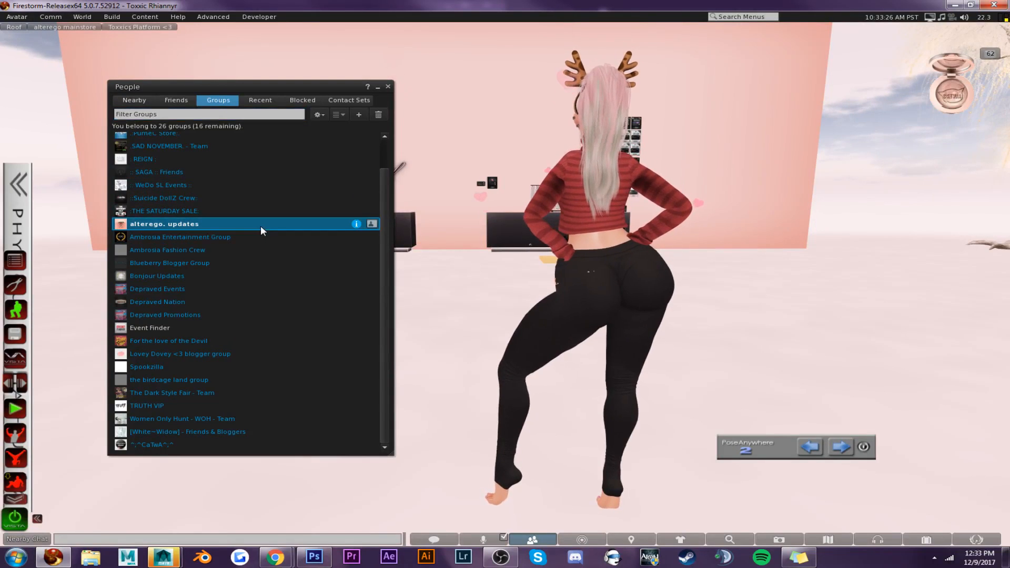
{"action": "type", "text": "l"}
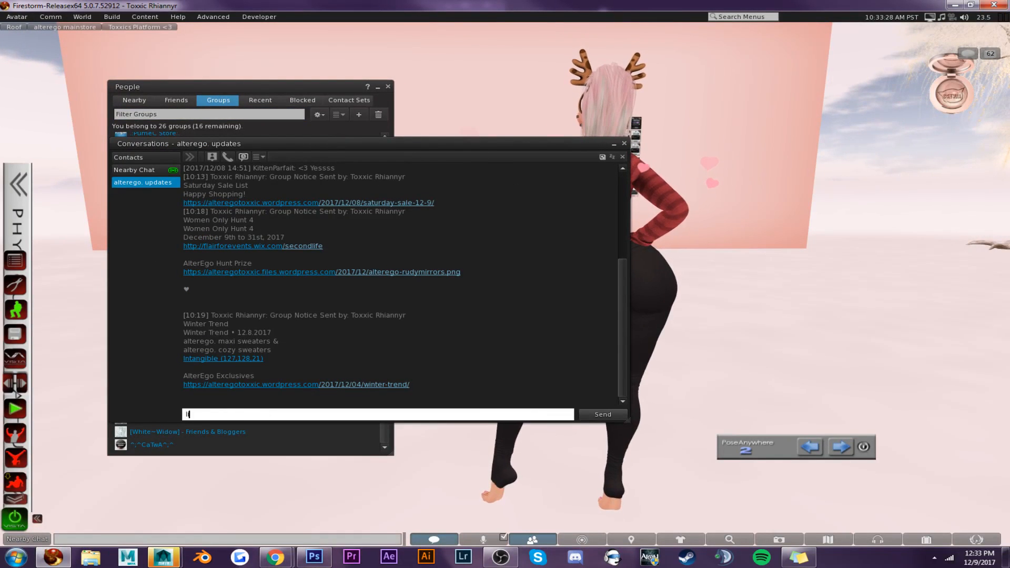
{"action": "type", "text": "ive on youtube f"}
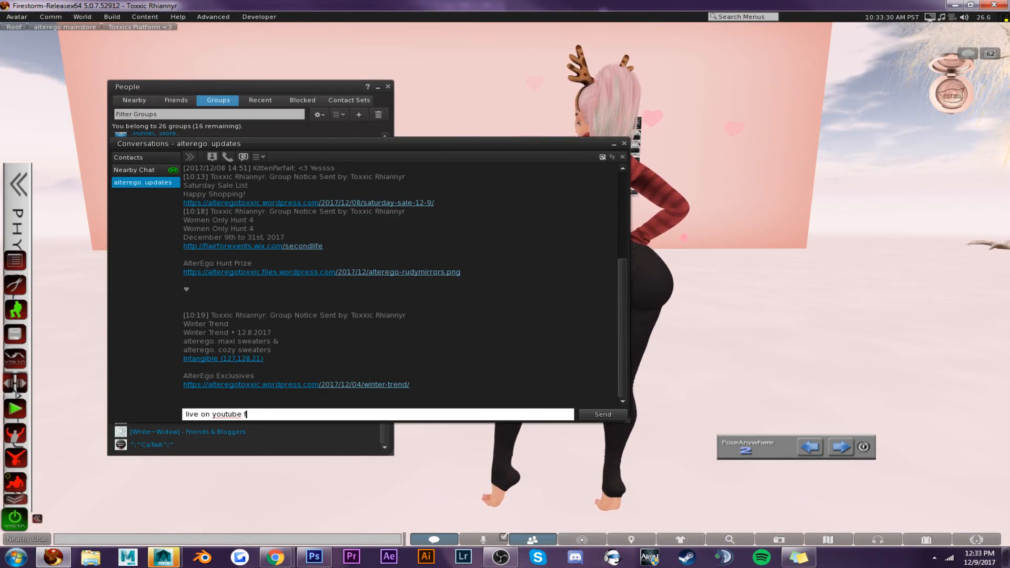
{"action": "type", "text": "or a while "}
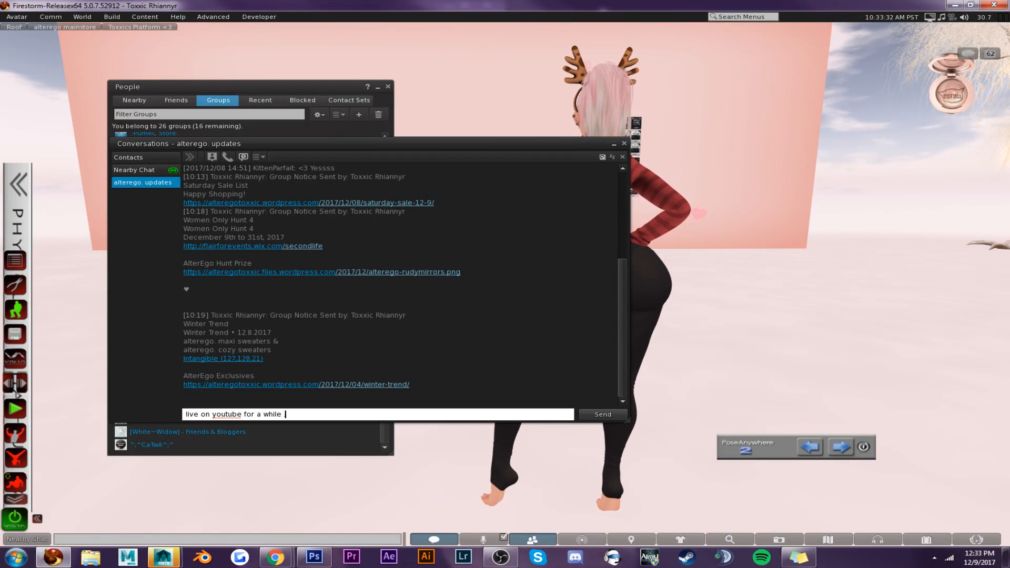
{"action": "type", "text": "... coz well"}
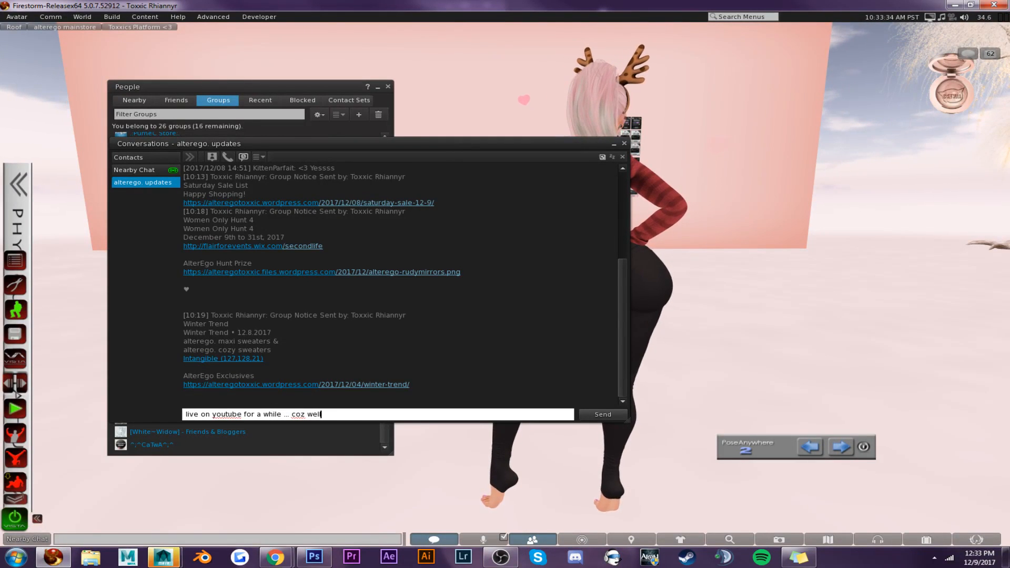
{"action": "type", "text": " boredom XD"}
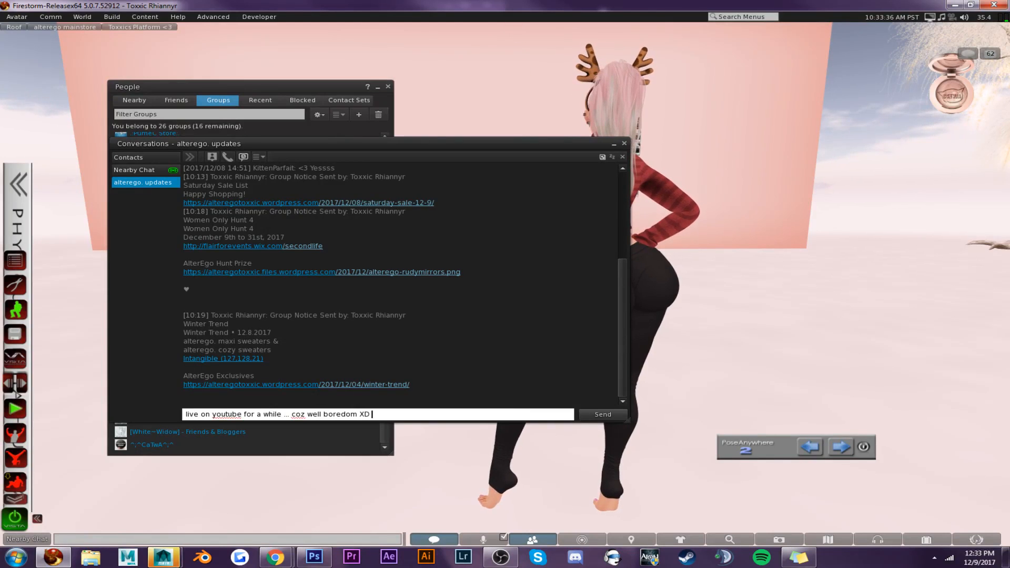
{"action": "type", "text": "https://www.youtube.com/c/ToxxicDesignStudios/live"}
{"action": "key", "text": "Return"}
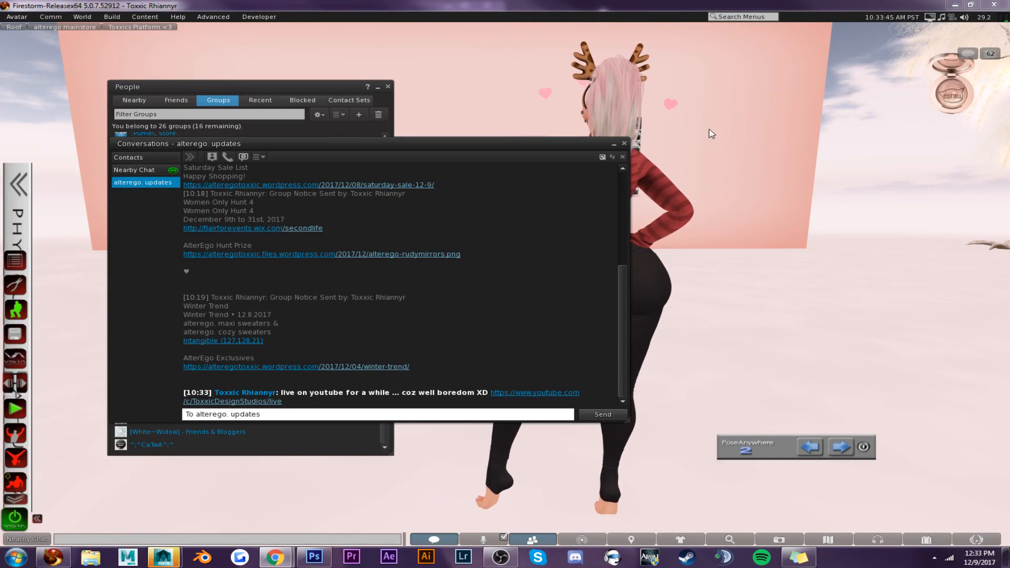
{"action": "left_click", "coordinate": [623, 144]}
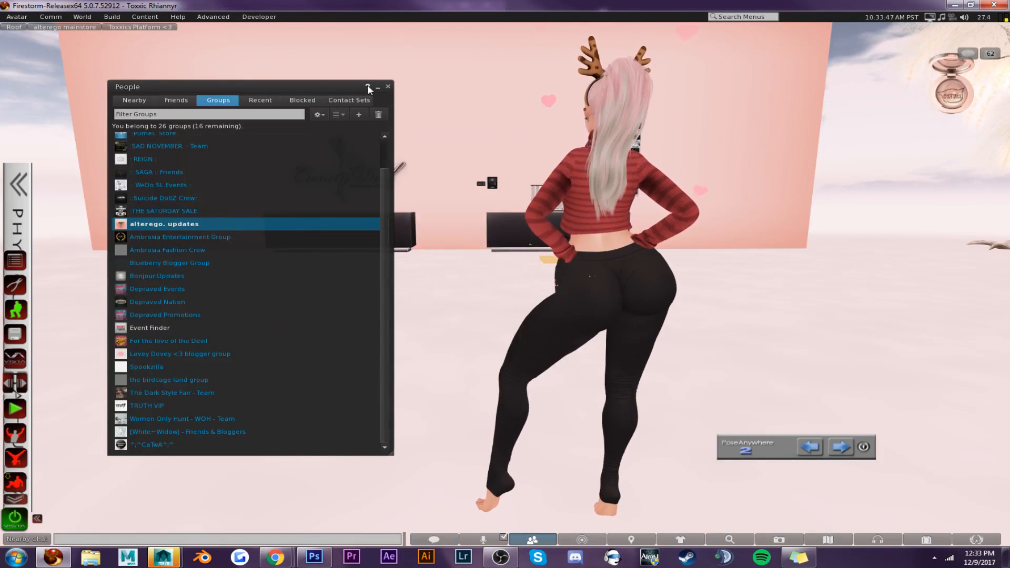
{"action": "left_click", "coordinate": [388, 87]}
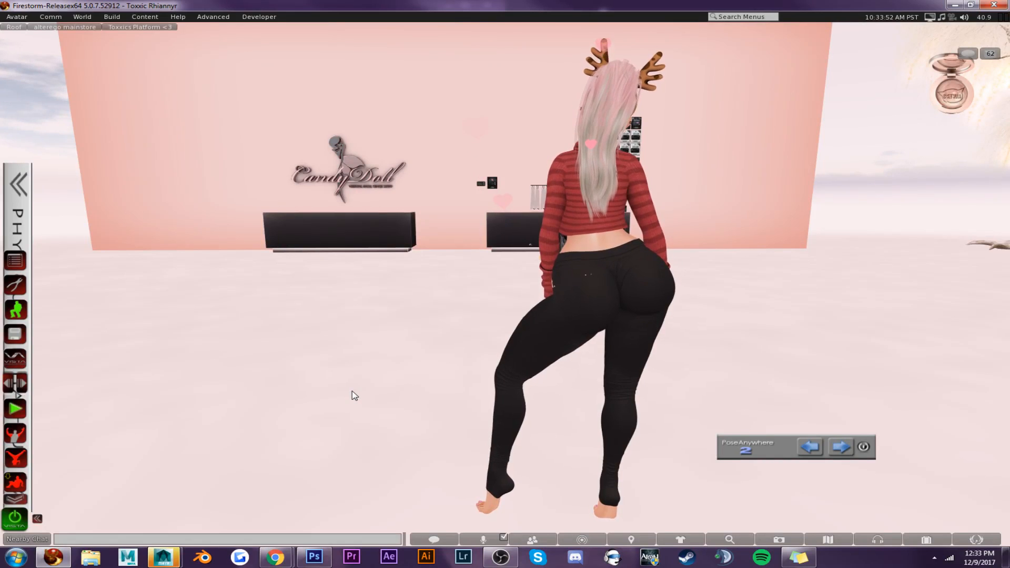
Seat the avatar on the pose stool behind it and open the notifications window
{"action": "left_click", "coordinate": [25, 229]}
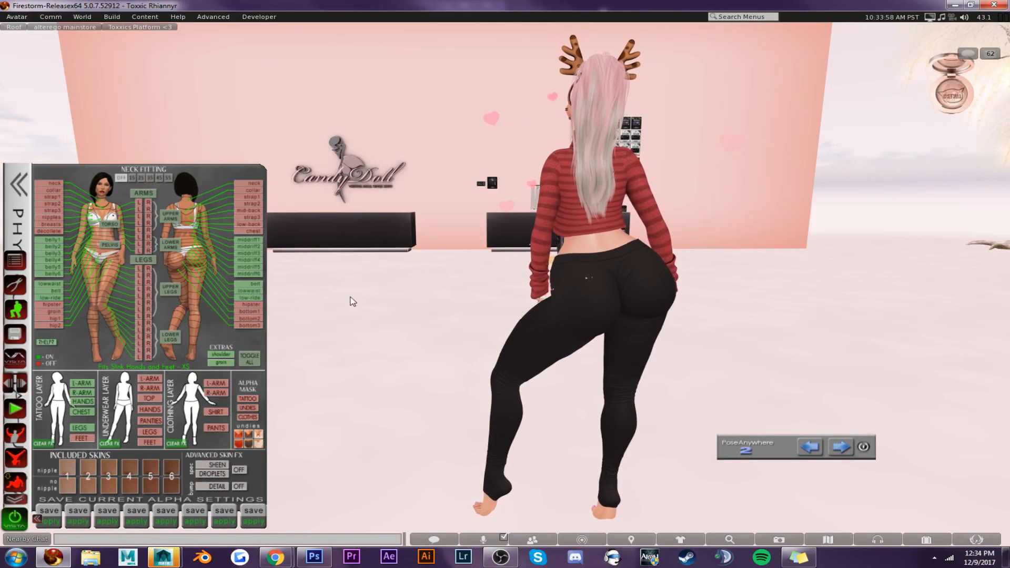
{"action": "left_click_drag", "start_coordinate": [584, 258], "coordinate": [526, 263], "text": "alt"}
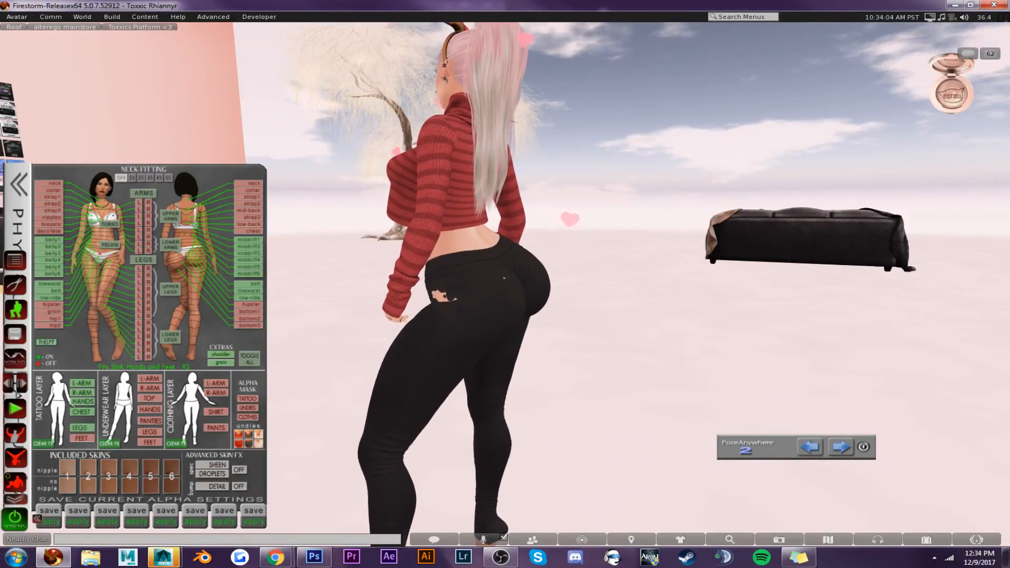
{"action": "left_click_drag", "start_coordinate": [463, 270], "coordinate": [518, 283], "text": "alt"}
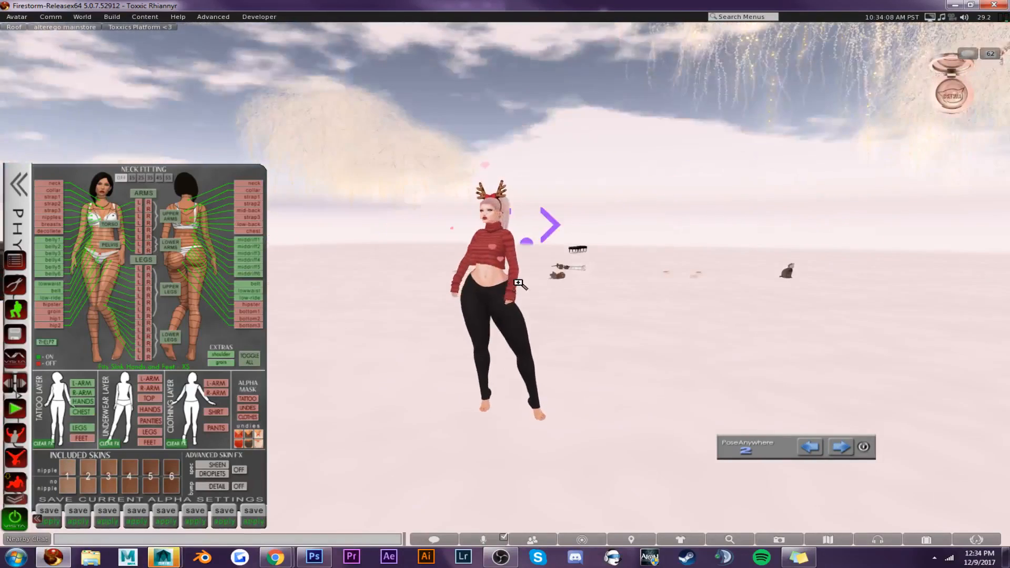
{"action": "right_click", "coordinate": [576, 249]}
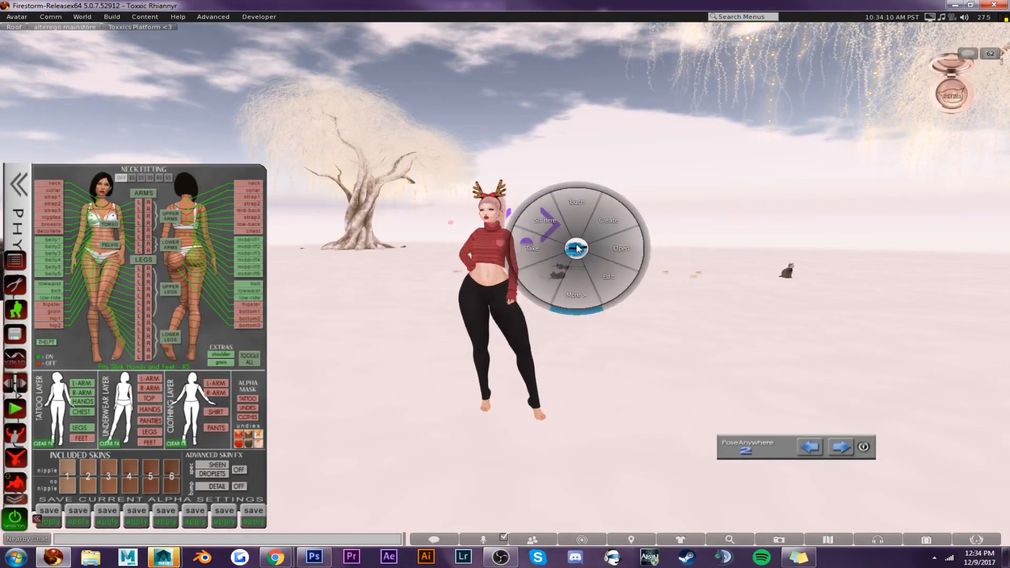
{"action": "left_click", "coordinate": [545, 220]}
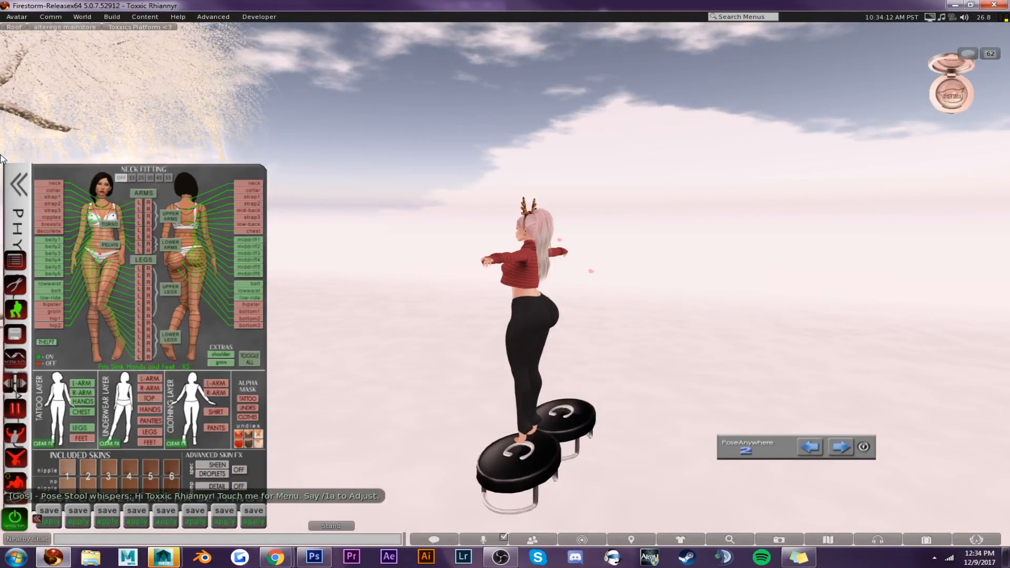
{"action": "left_click", "coordinate": [10, 200]}
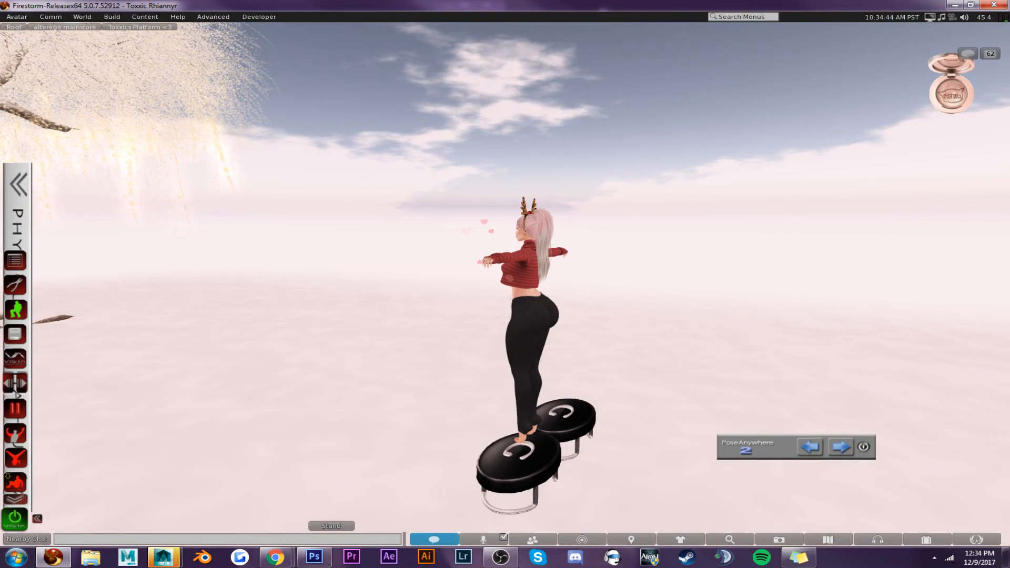
{"action": "left_click", "coordinate": [990, 54]}
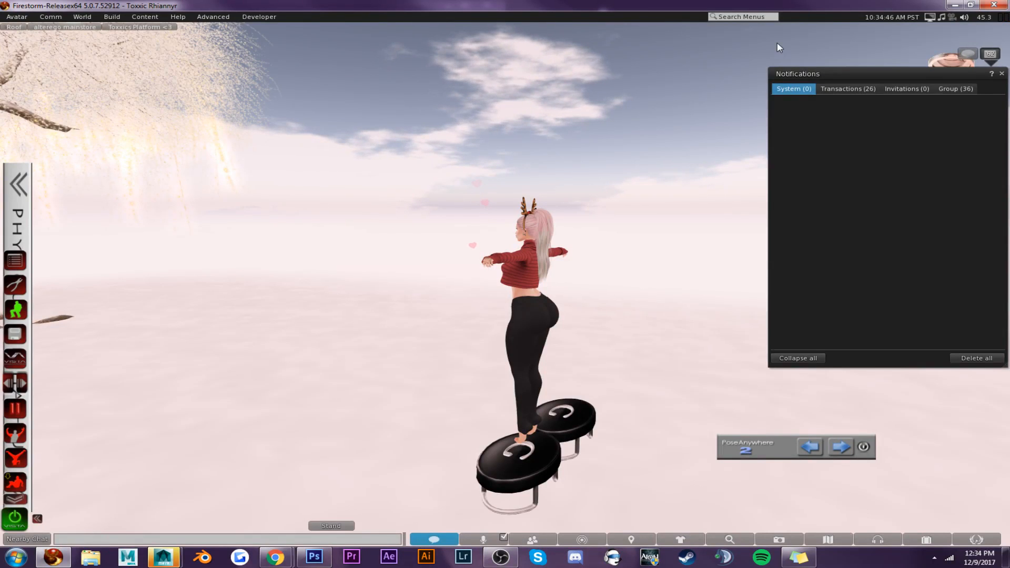
Switch to Maya and cycle the perspective viewport's background colours around to the blue gradient
{"action": "mouse_move", "coordinate": [928, 17]}
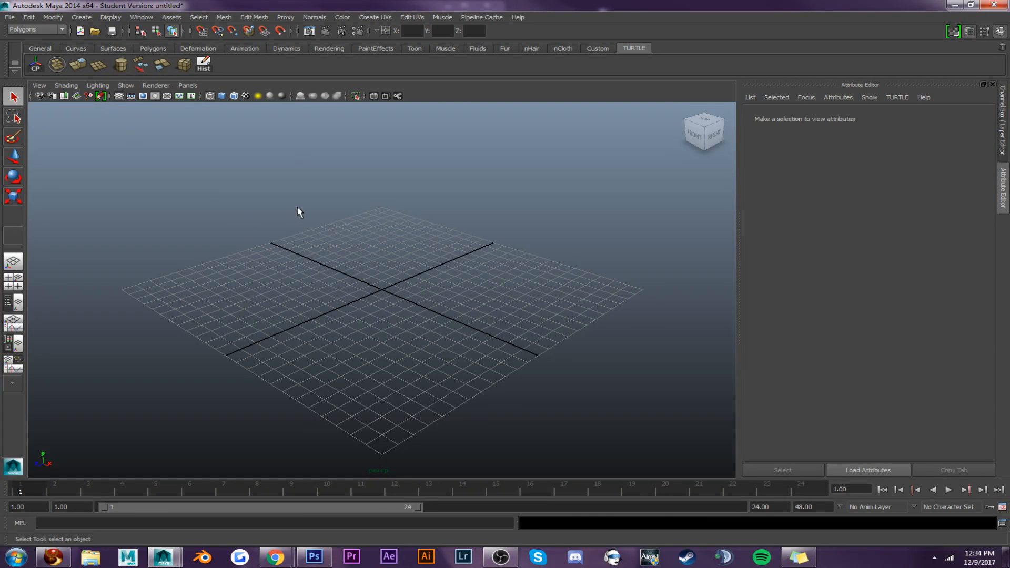
{"action": "key", "text": "alt+b"}
{"action": "key", "text": "alt+b"}
{"action": "key", "text": "alt+b"}
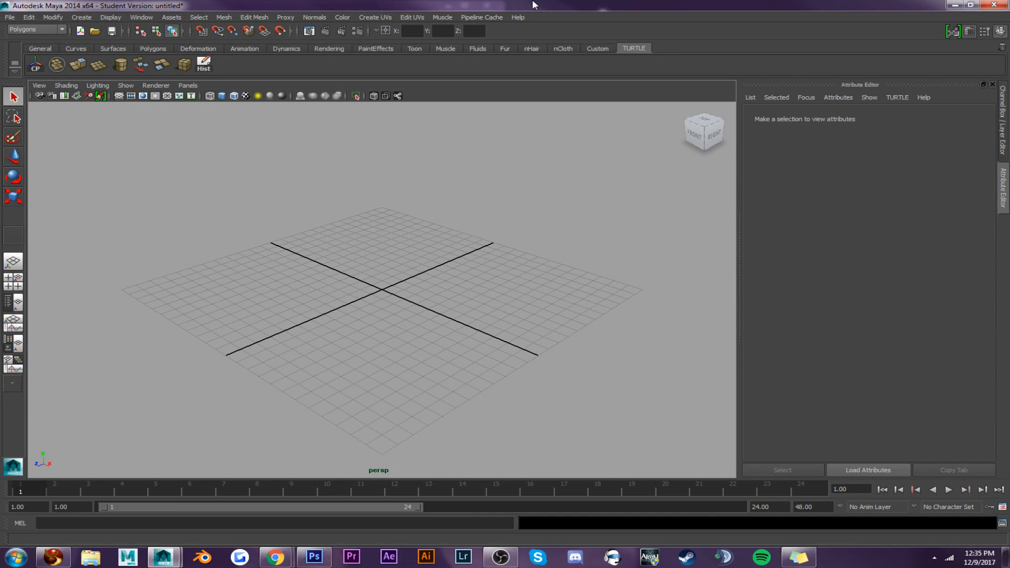
{"action": "key", "text": "alt+b"}
{"action": "key", "text": "alt+b"}
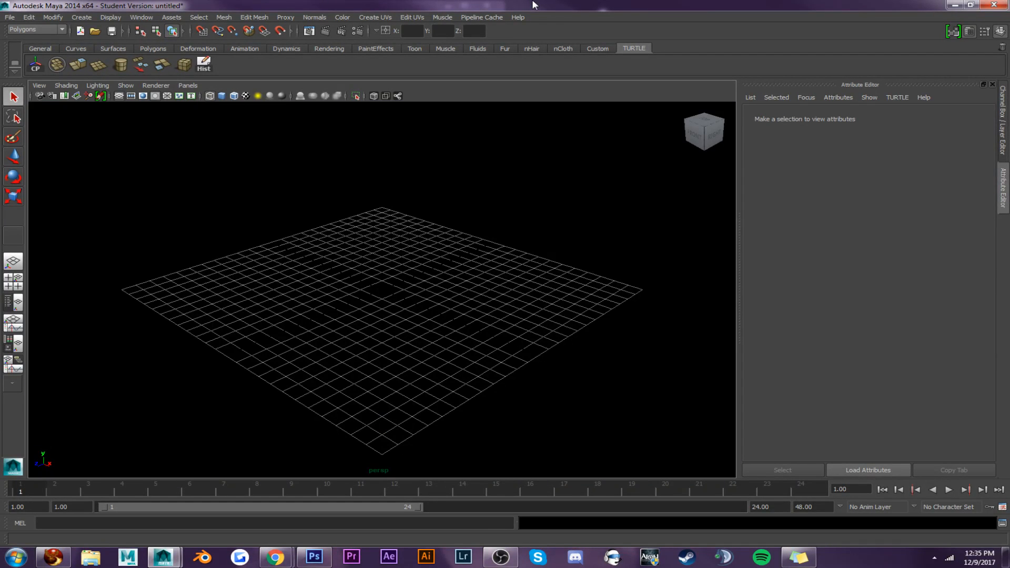
{"action": "key", "text": "alt+b"}
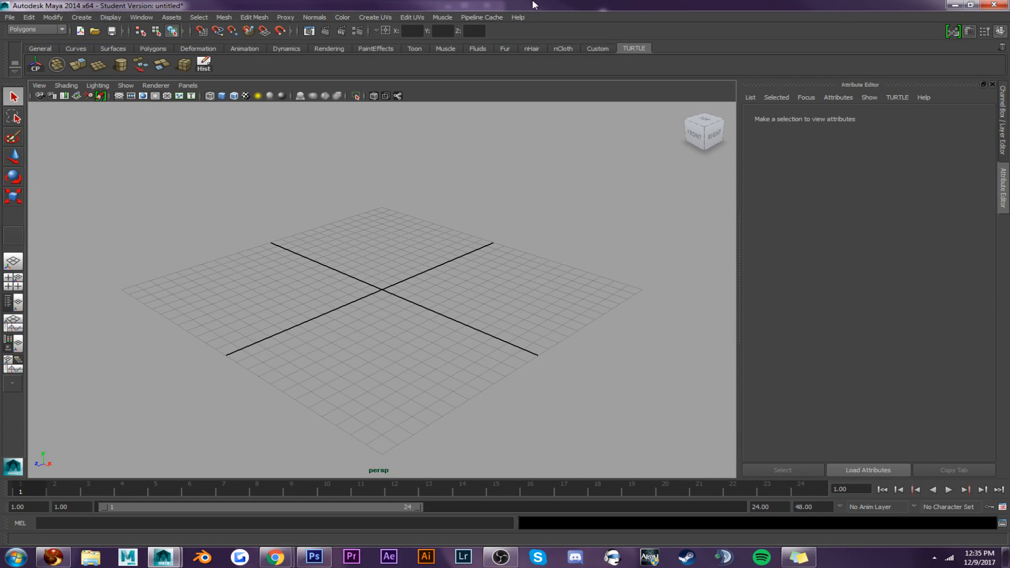
{"action": "key", "text": "alt+b"}
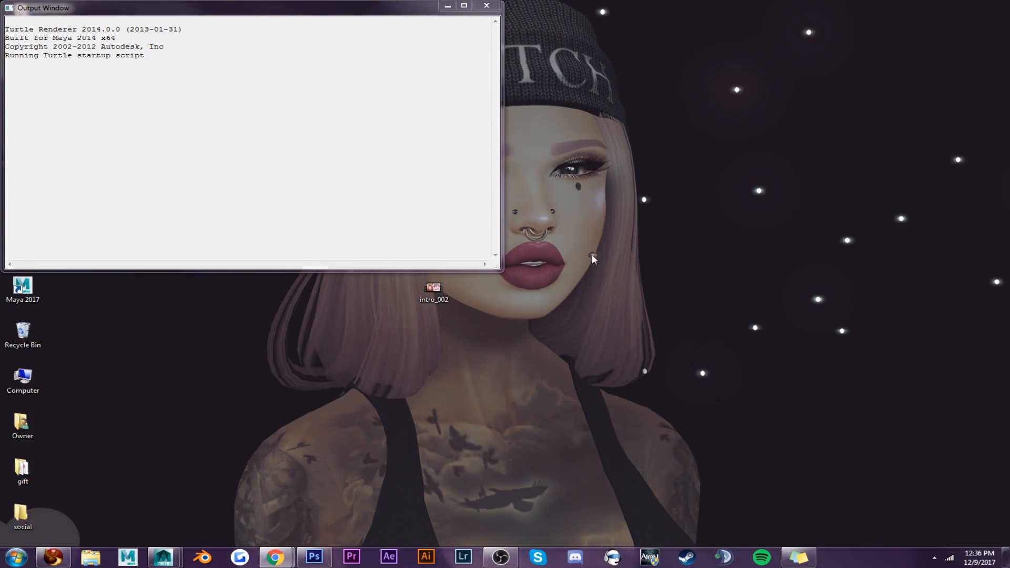
Minimize Maya's Output Window and bring the main Maya scene window back to the front
{"action": "left_click", "coordinate": [448, 6]}
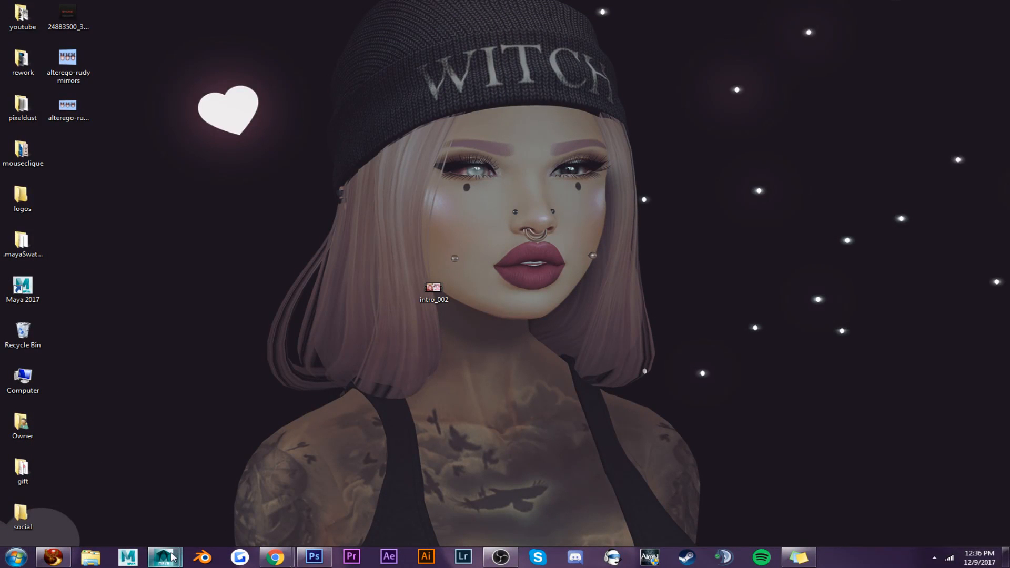
{"action": "mouse_move", "coordinate": [171, 557]}
{"action": "left_click", "coordinate": [230, 498]}
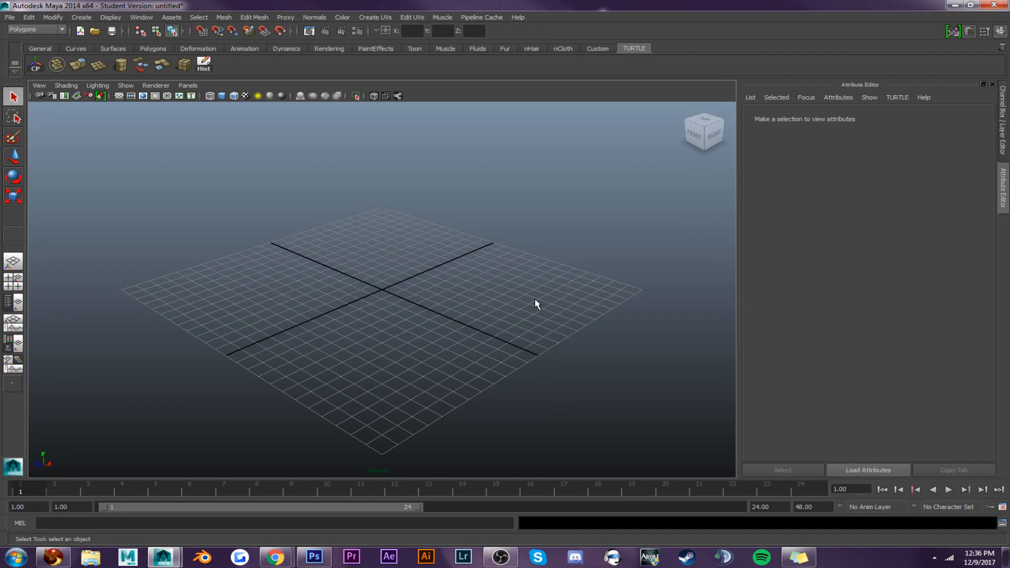
{"action": "left_click", "coordinate": [980, 558]}
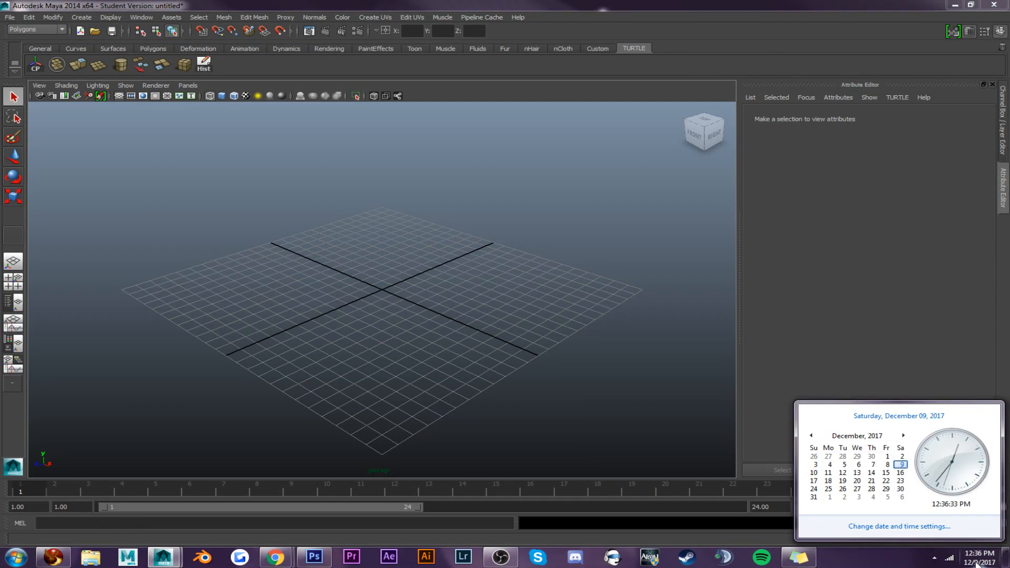
{"action": "left_click", "coordinate": [830, 365]}
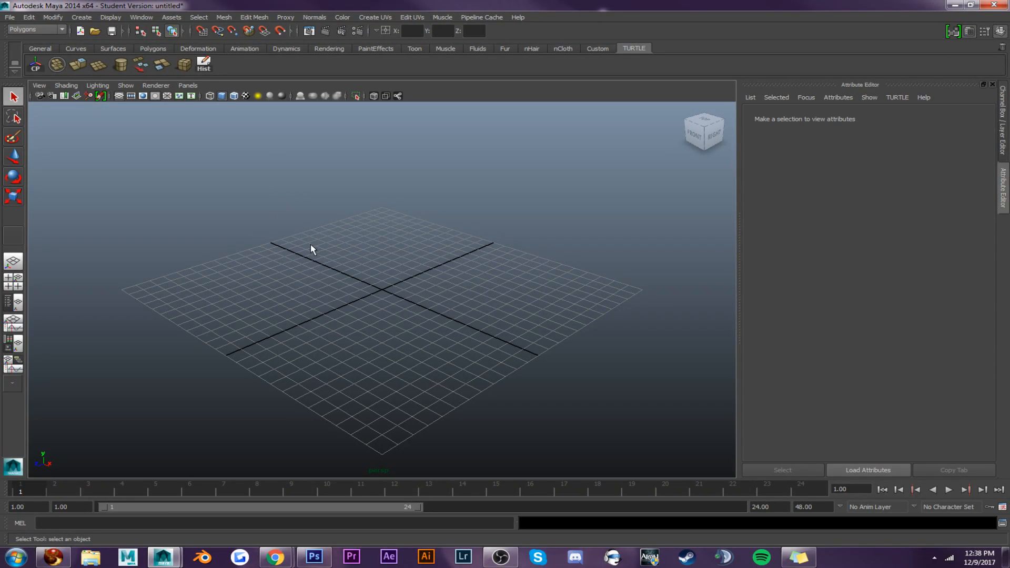
Import redelivery.ai from the Desktop's logos\Reign folder as an Adobe Illustrator object and frame the resulting mesh
{"action": "left_click", "coordinate": [89, 19]}
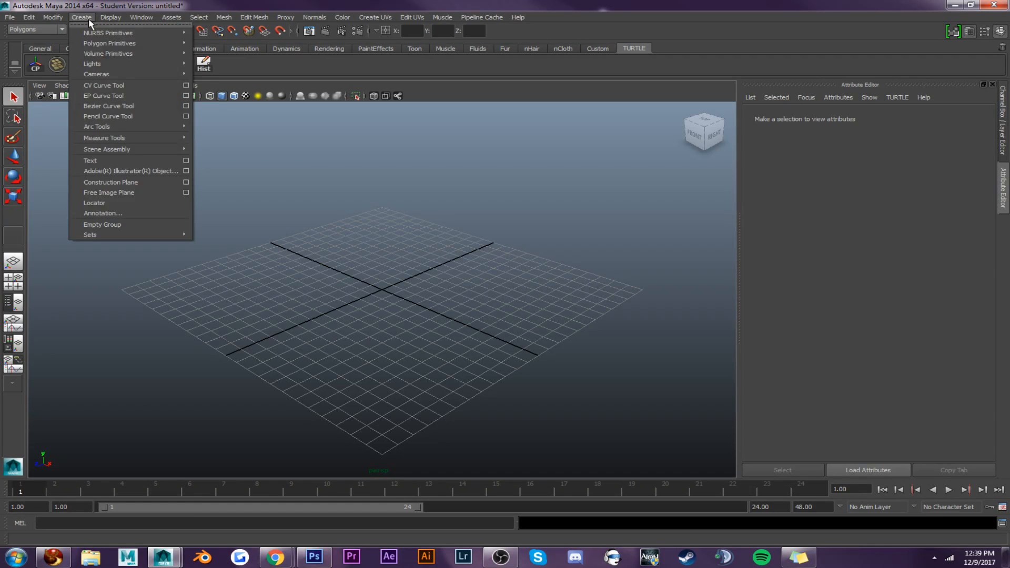
{"action": "left_click", "coordinate": [109, 172]}
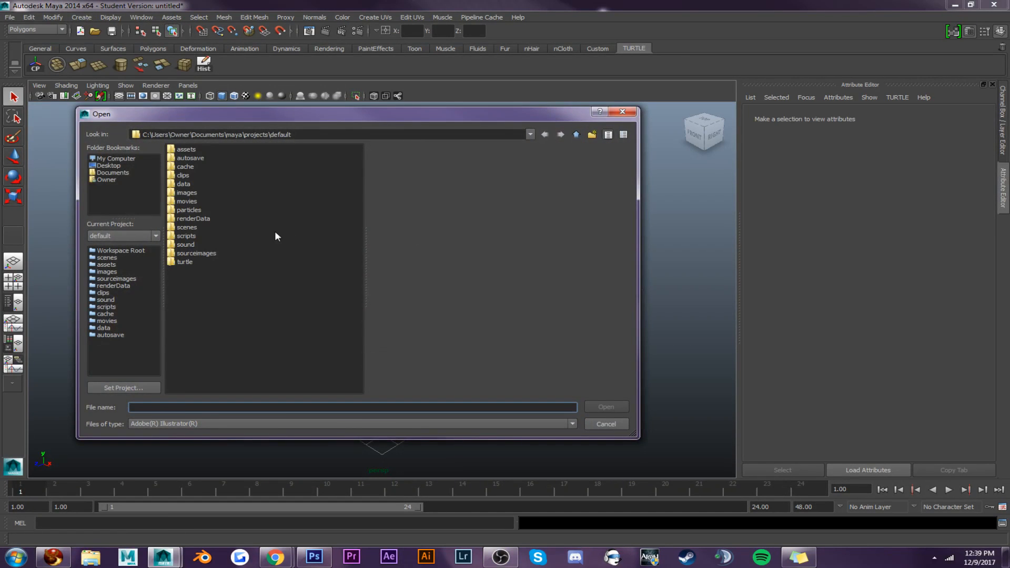
{"action": "left_click", "coordinate": [114, 166]}
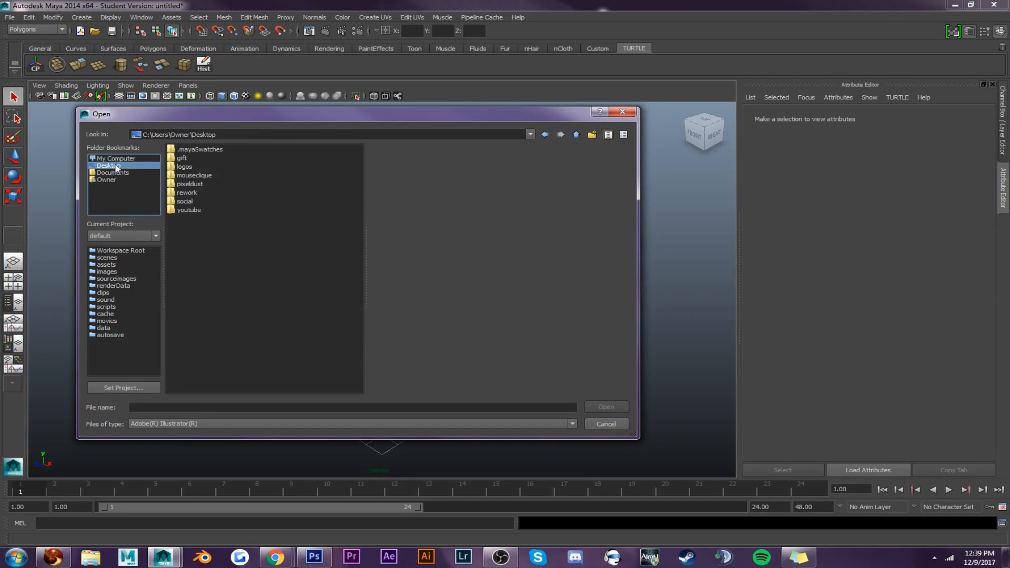
{"action": "double_click", "coordinate": [188, 168]}
{"action": "double_click", "coordinate": [191, 198]}
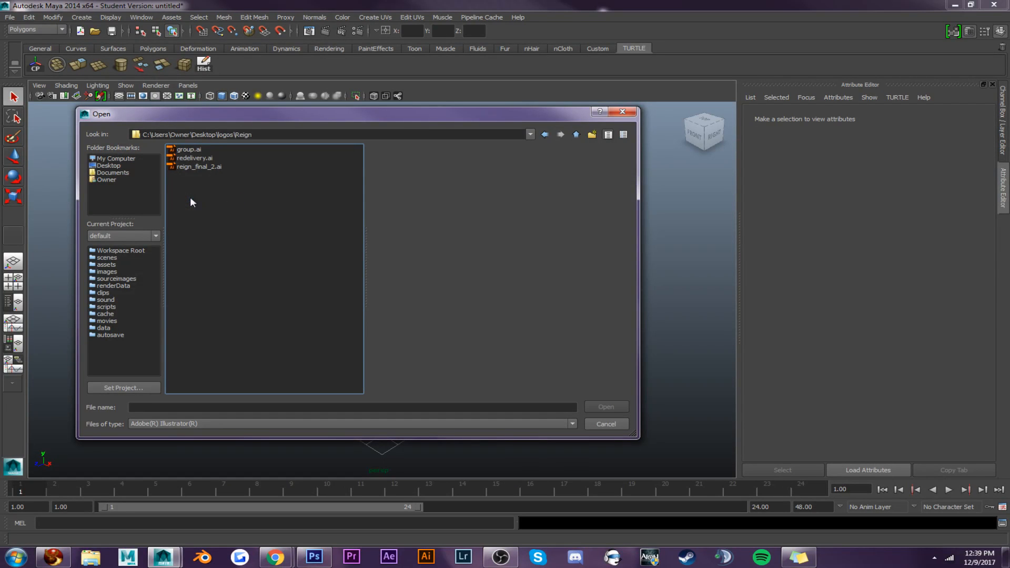
{"action": "double_click", "coordinate": [191, 159]}
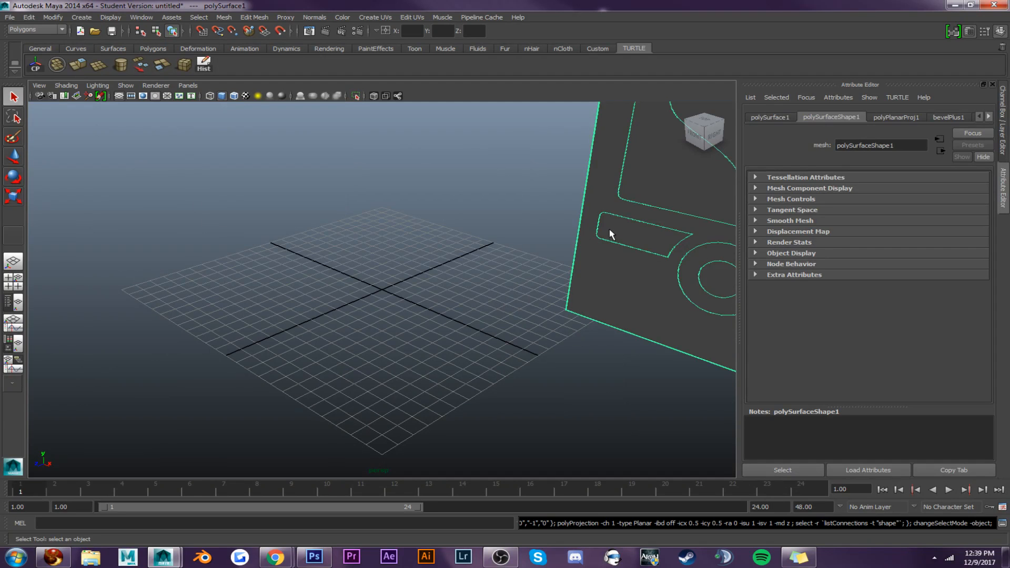
{"action": "key", "text": "f"}
{"action": "left_click_drag", "start_coordinate": [615, 218], "coordinate": [526, 269], "text": "alt"}
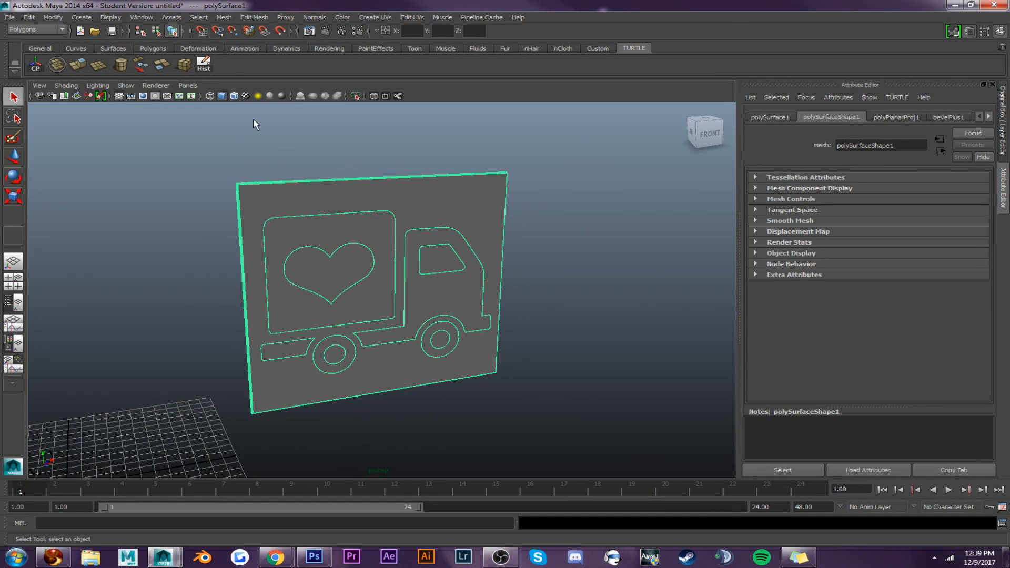
Separate the imported logo mesh into its individual pieces and delete the rectangular background slab
{"action": "left_click", "coordinate": [165, 69]}
{"action": "right_click_drag", "start_coordinate": [415, 191], "coordinate": [430, 186]}
{"action": "left_click", "coordinate": [431, 203]}
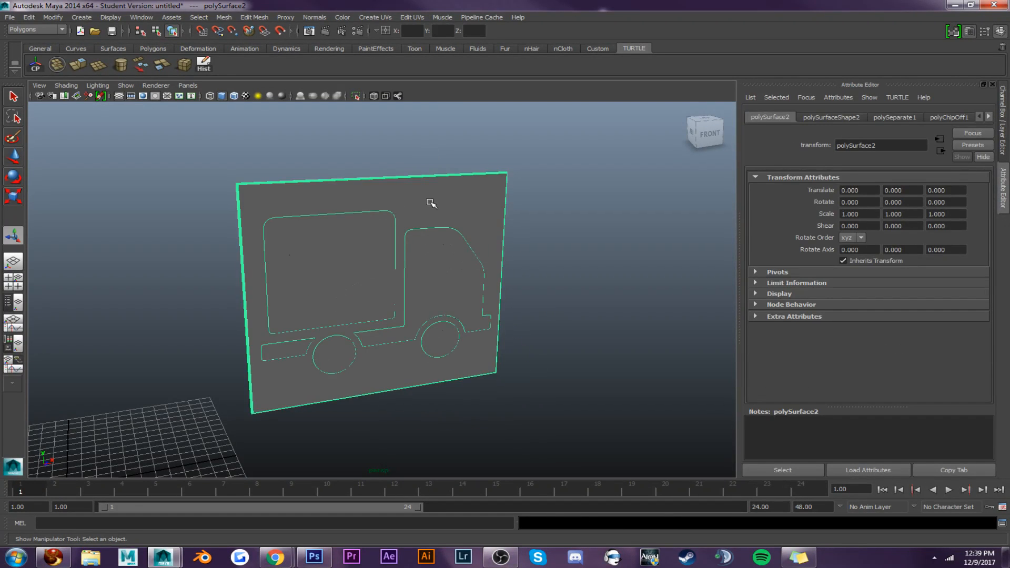
{"action": "key", "text": "Delete"}
Delete the filler pieces inside the heart, the cab window and the centres of both wheels
{"action": "left_click", "coordinate": [339, 261]}
{"action": "key", "text": "Delete"}
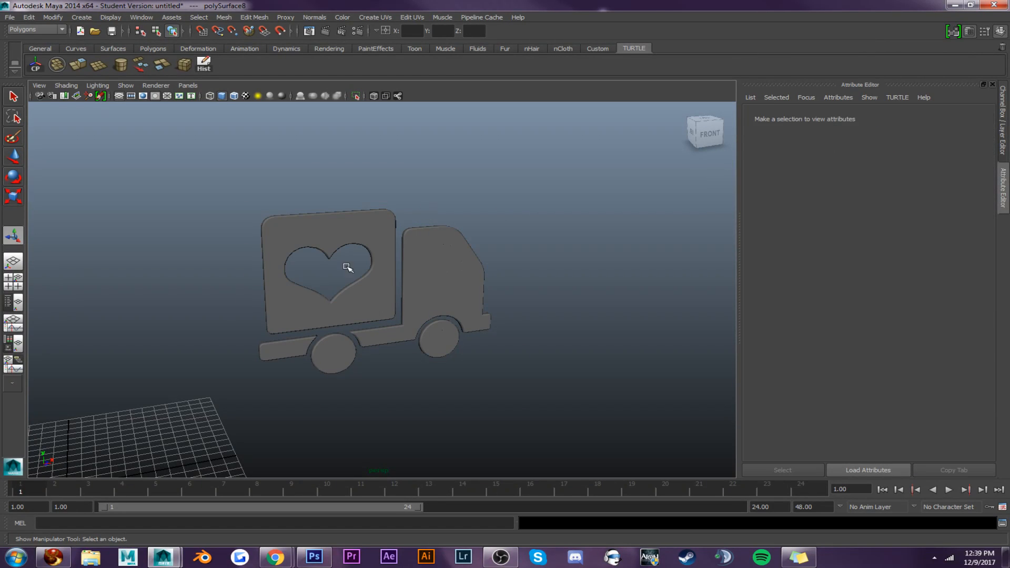
{"action": "left_click", "coordinate": [435, 266]}
{"action": "key", "text": "Delete"}
{"action": "left_click", "coordinate": [445, 298]}
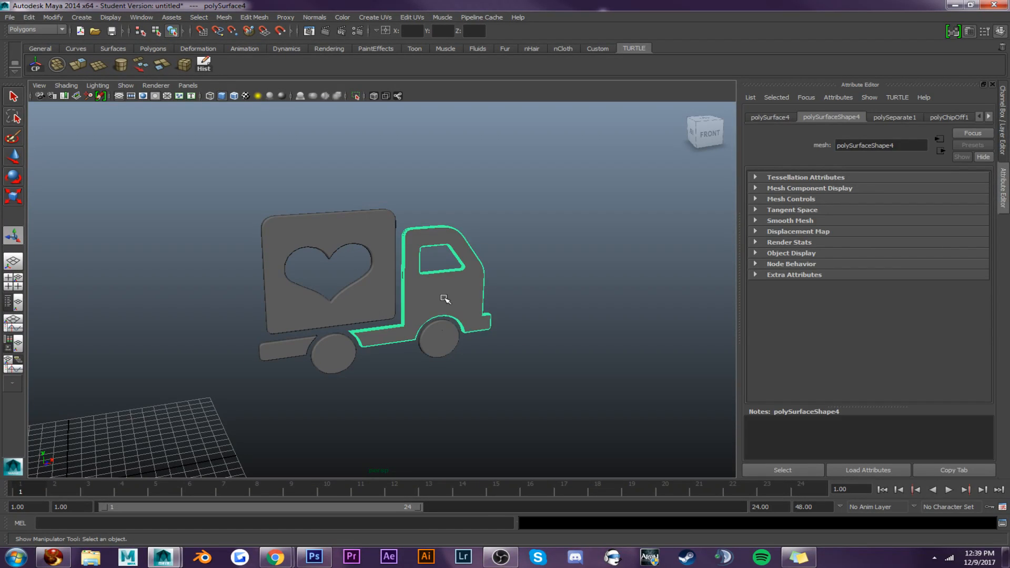
{"action": "left_click", "coordinate": [437, 341]}
{"action": "key", "text": "Delete"}
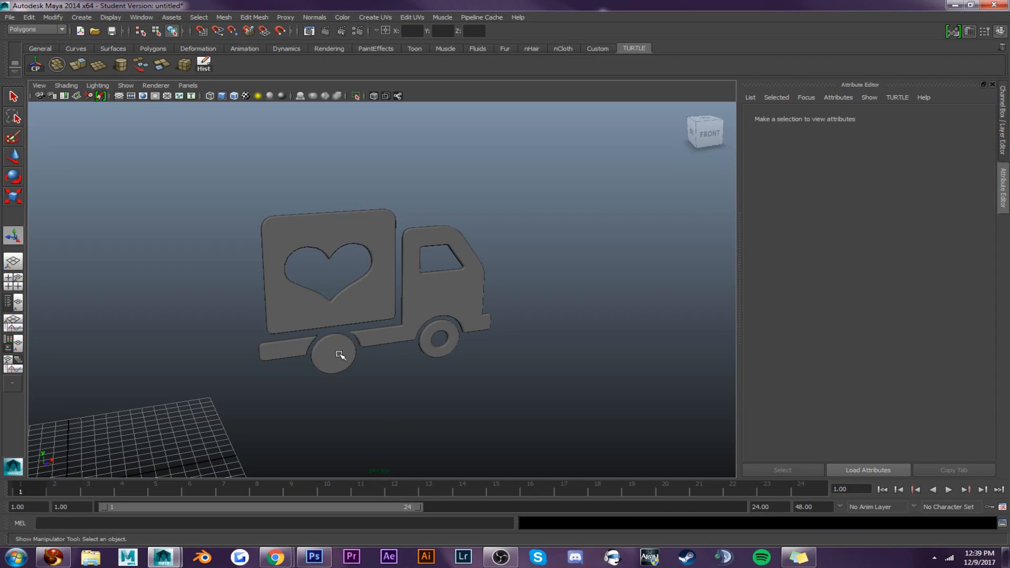
{"action": "left_click", "coordinate": [339, 355]}
{"action": "key", "text": "Delete"}
Combine all truck pieces into one mesh, then extract its front faces and pull them about 12.19 units away along local Z
{"action": "left_click_drag", "start_coordinate": [652, 434], "coordinate": [654, 436]}
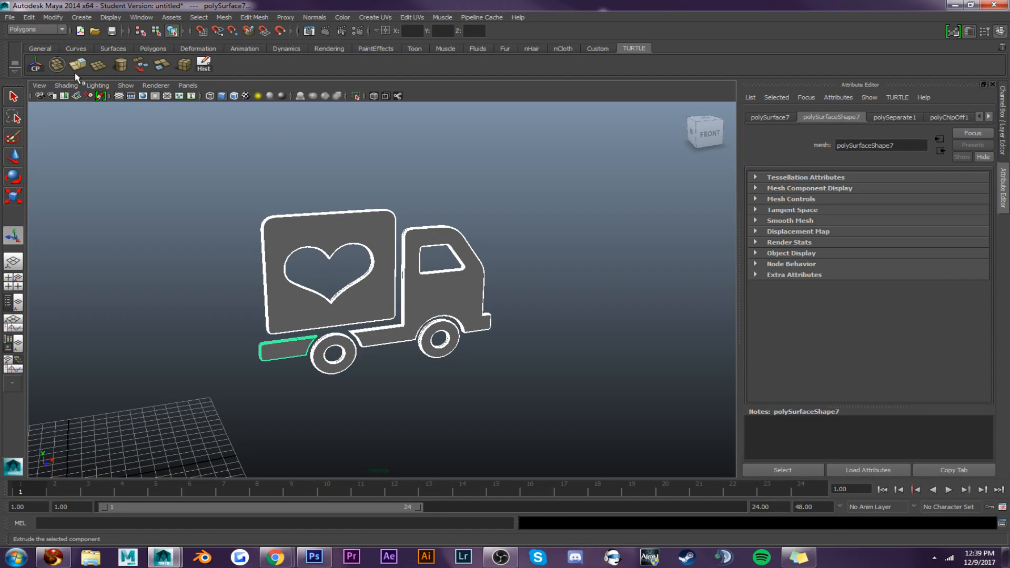
{"action": "left_click", "coordinate": [57, 64]}
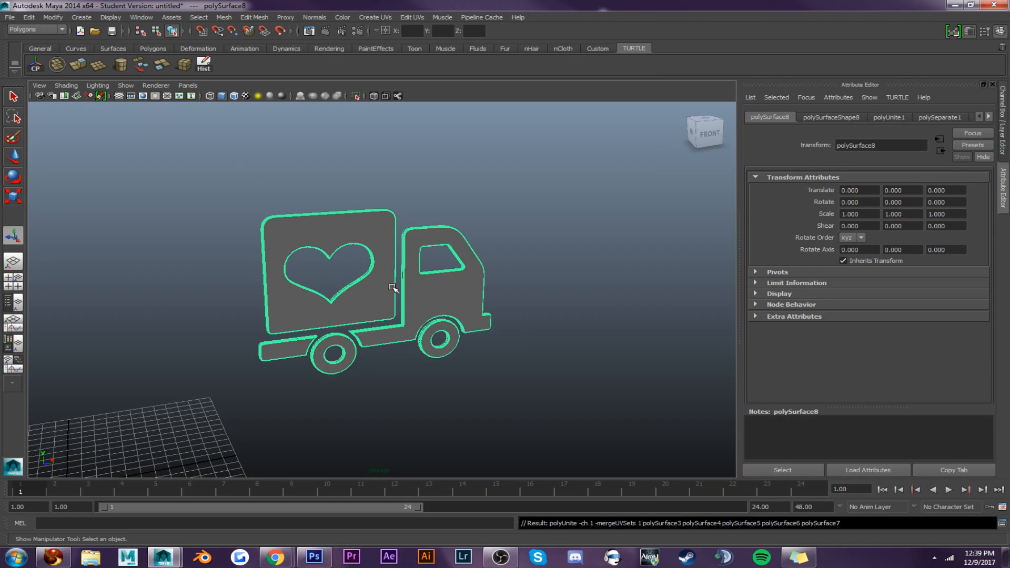
{"action": "left_click_drag", "start_coordinate": [392, 288], "coordinate": [390, 248], "text": "alt"}
{"action": "right_click_drag", "start_coordinate": [374, 232], "coordinate": [378, 240]}
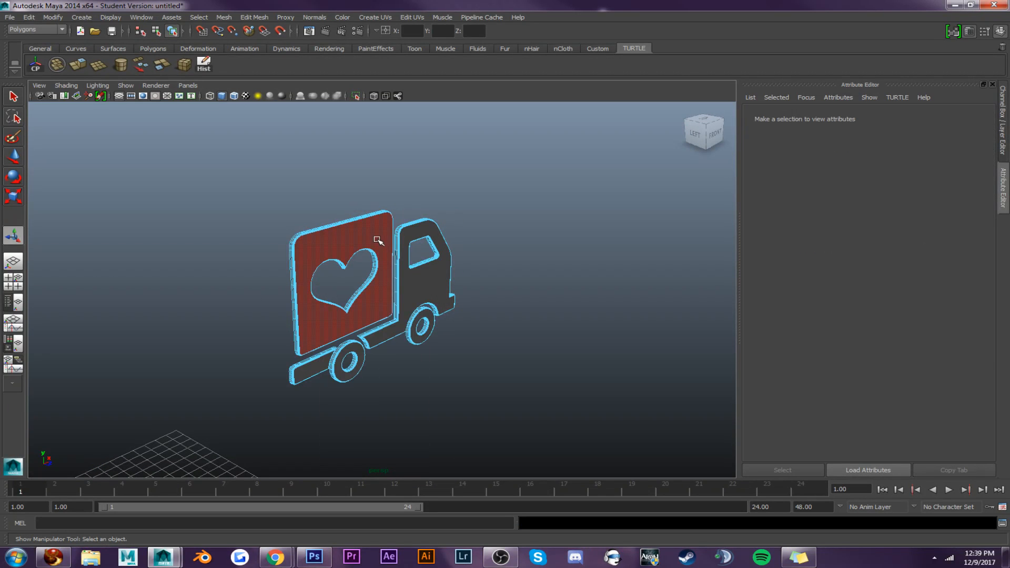
{"action": "left_click", "coordinate": [378, 242]}
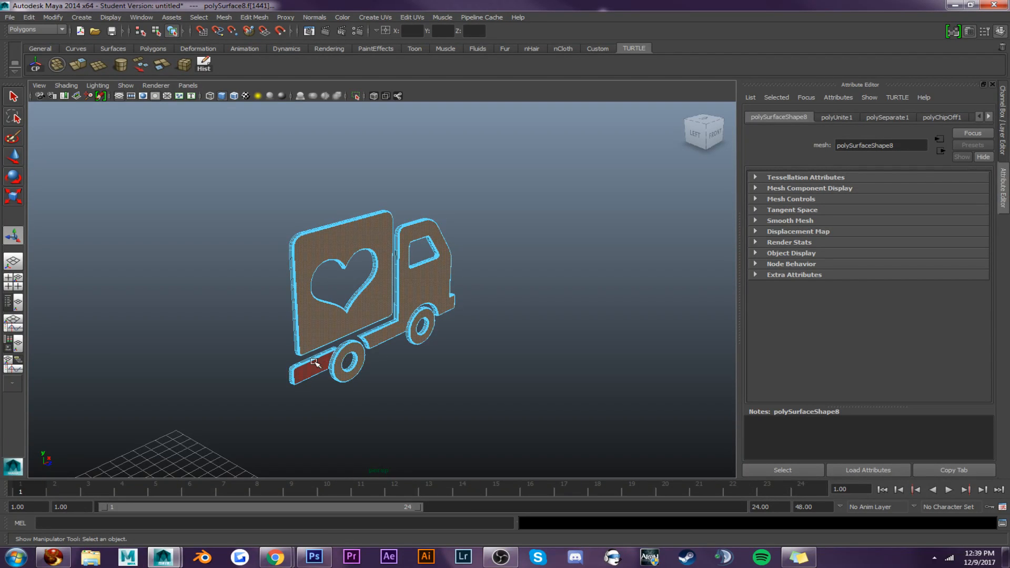
{"action": "left_click", "coordinate": [162, 64]}
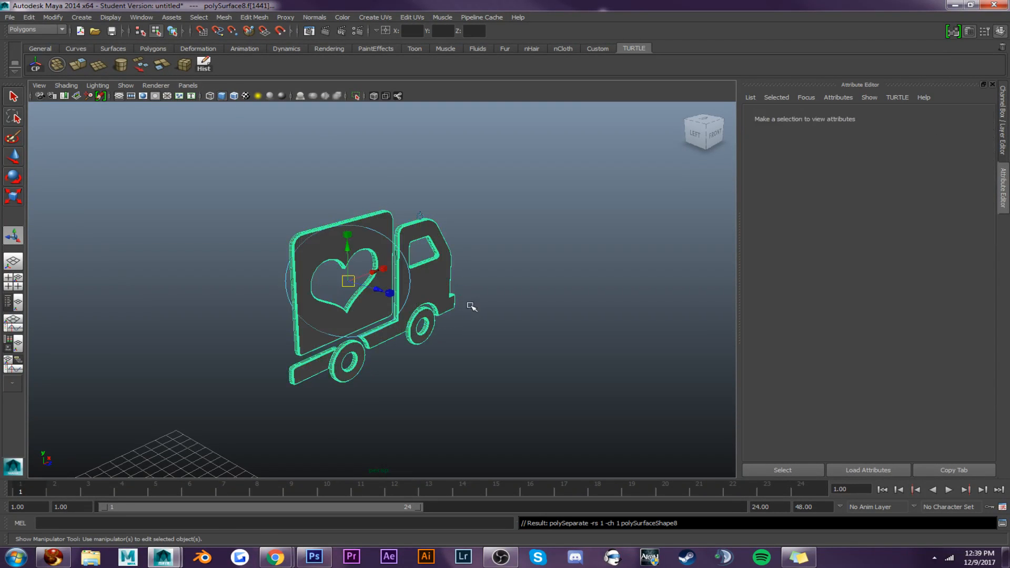
{"action": "left_click_drag", "start_coordinate": [383, 289], "coordinate": [404, 282]}
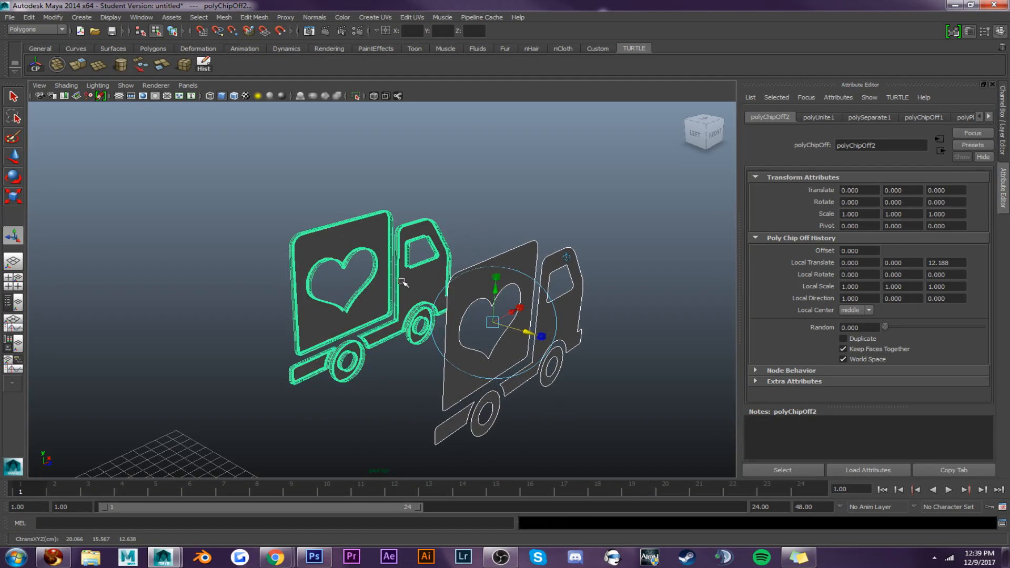
Delete the leftover bevelled truck body and combine the extracted flat faces into a single mesh
{"action": "right_click_drag", "start_coordinate": [373, 237], "coordinate": [406, 216]}
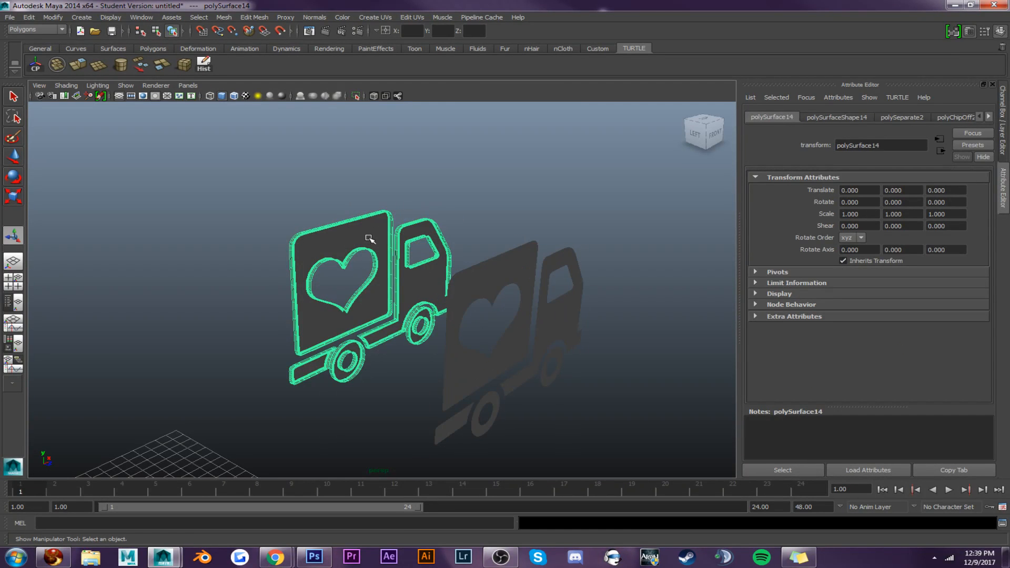
{"action": "key", "text": "Delete"}
{"action": "scroll", "coordinate": [394, 219], "scroll_direction": "down", "scroll_amount": 3}
{"action": "left_click_drag", "start_coordinate": [368, 214], "coordinate": [563, 383]}
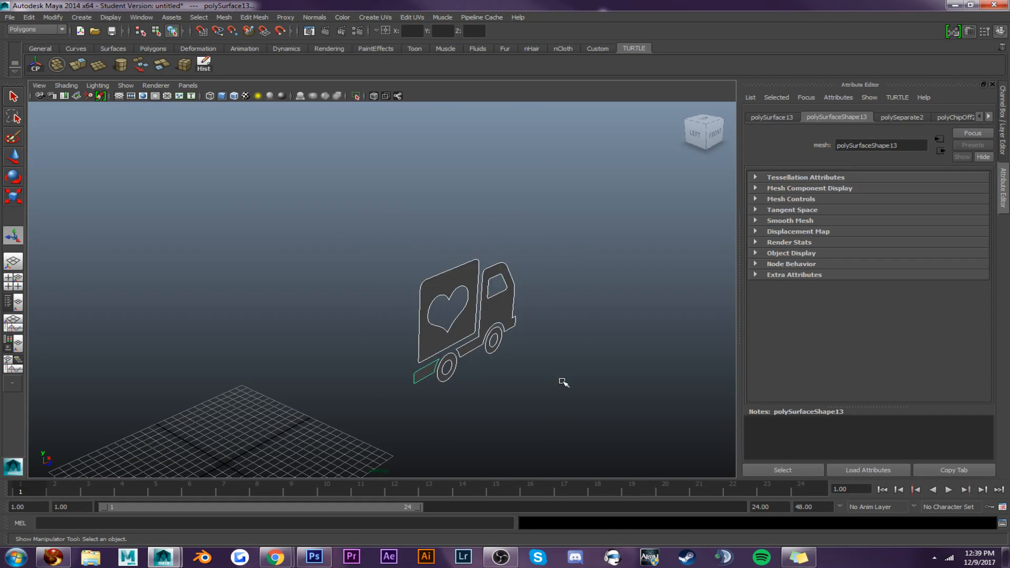
{"action": "left_click", "coordinate": [56, 68]}
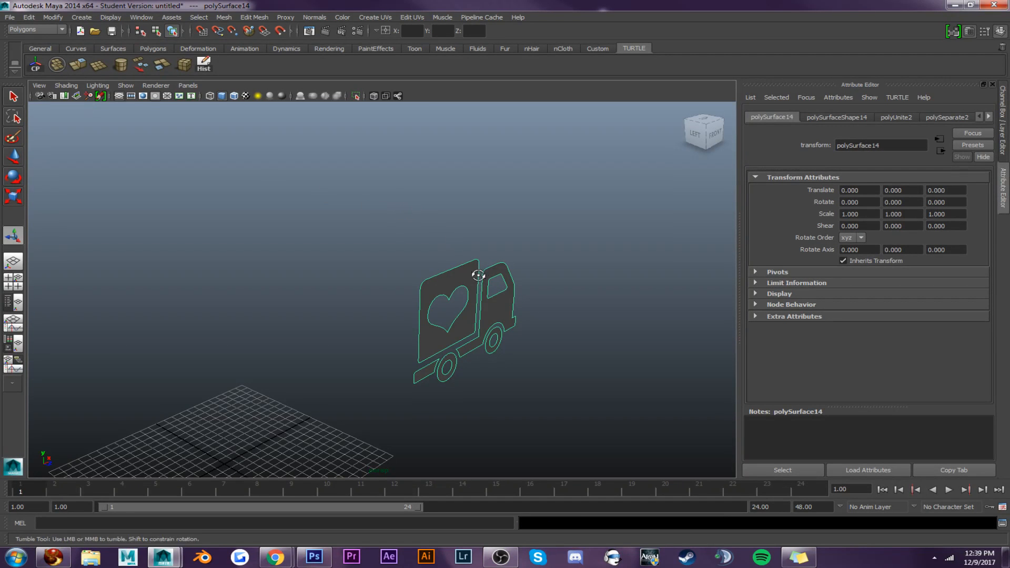
Extrude the flat truck's faces outward by about 0.845 along local Z and return to object selection
{"action": "left_click_drag", "start_coordinate": [478, 275], "coordinate": [239, 166], "text": "alt"}
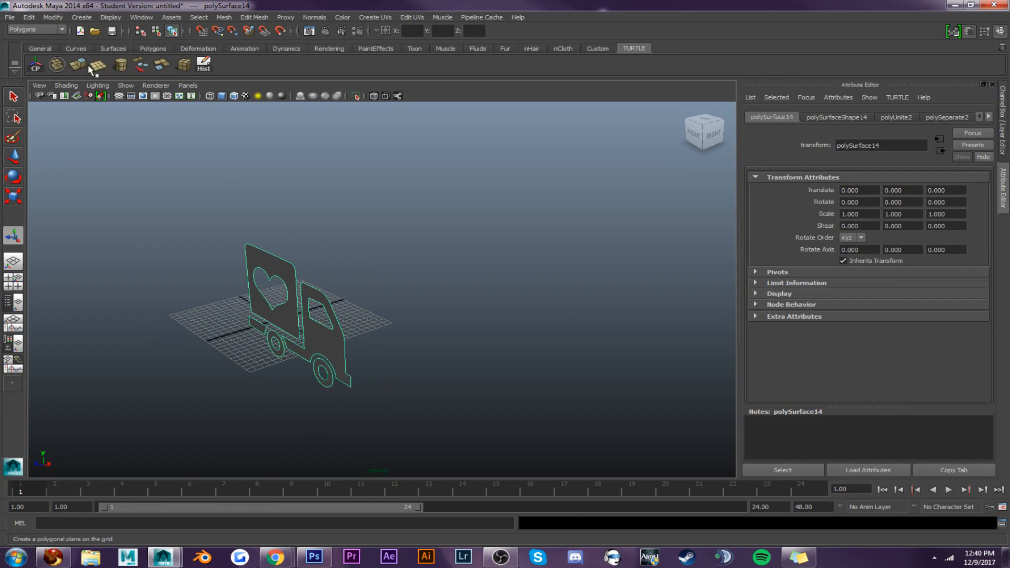
{"action": "key", "text": "ctrl+e"}
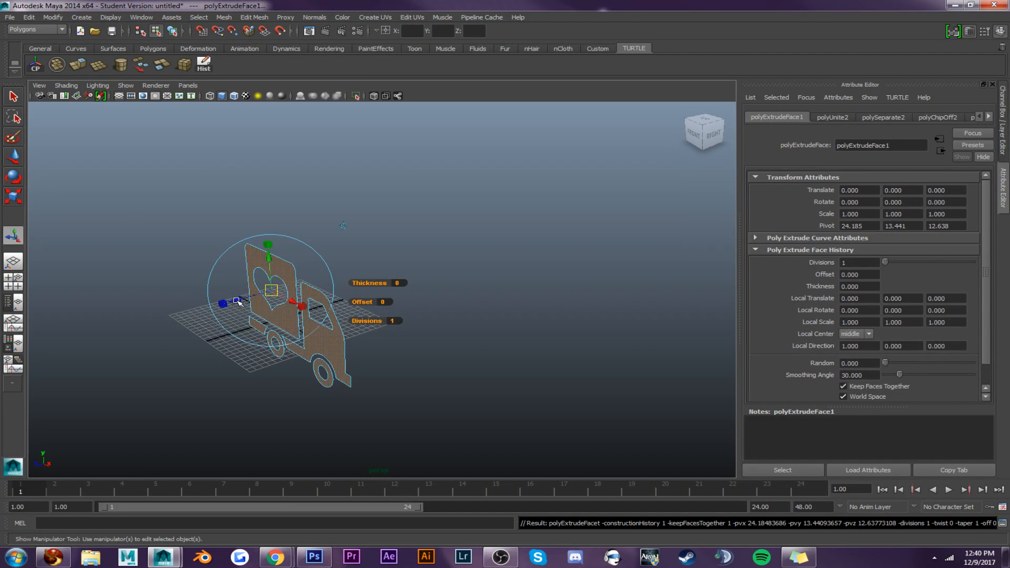
{"action": "left_click_drag", "start_coordinate": [238, 302], "coordinate": [278, 271]}
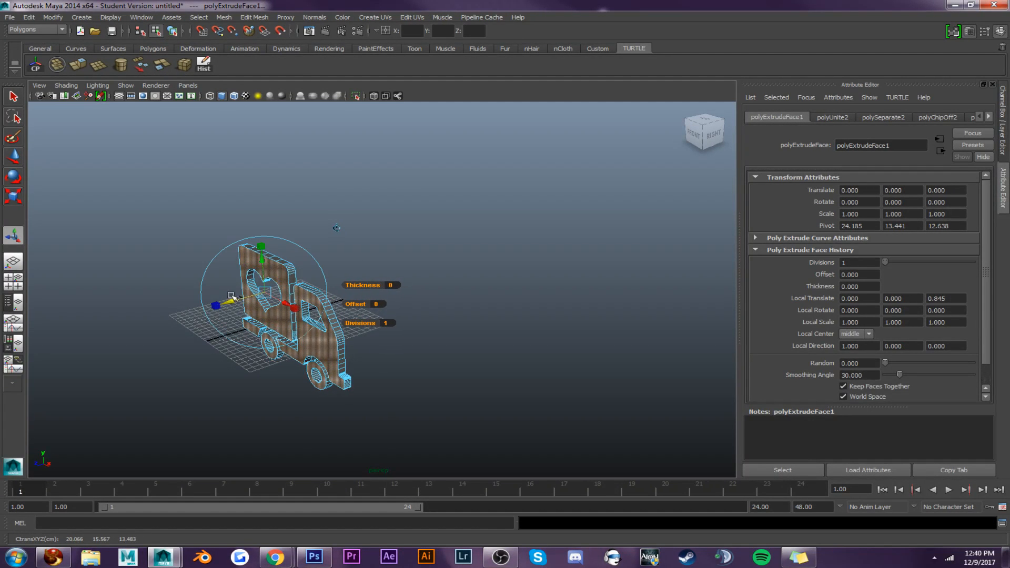
{"action": "right_click_drag", "start_coordinate": [279, 267], "coordinate": [300, 251]}
{"action": "left_click", "coordinate": [273, 262]}
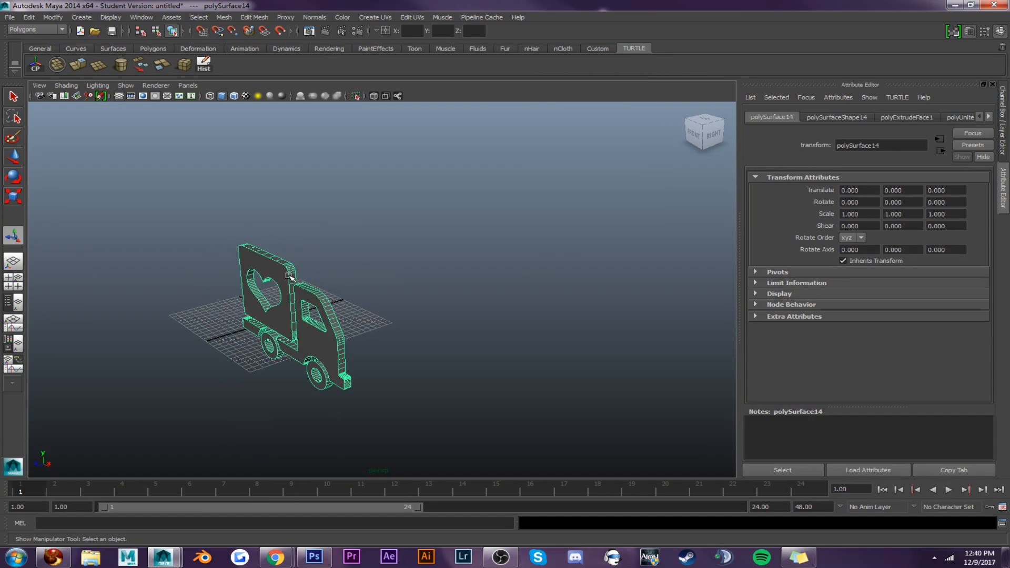
Delete the back faces of the extruded truck's cargo box, cab and both wheels
{"action": "left_click_drag", "start_coordinate": [290, 277], "coordinate": [366, 288], "text": "alt"}
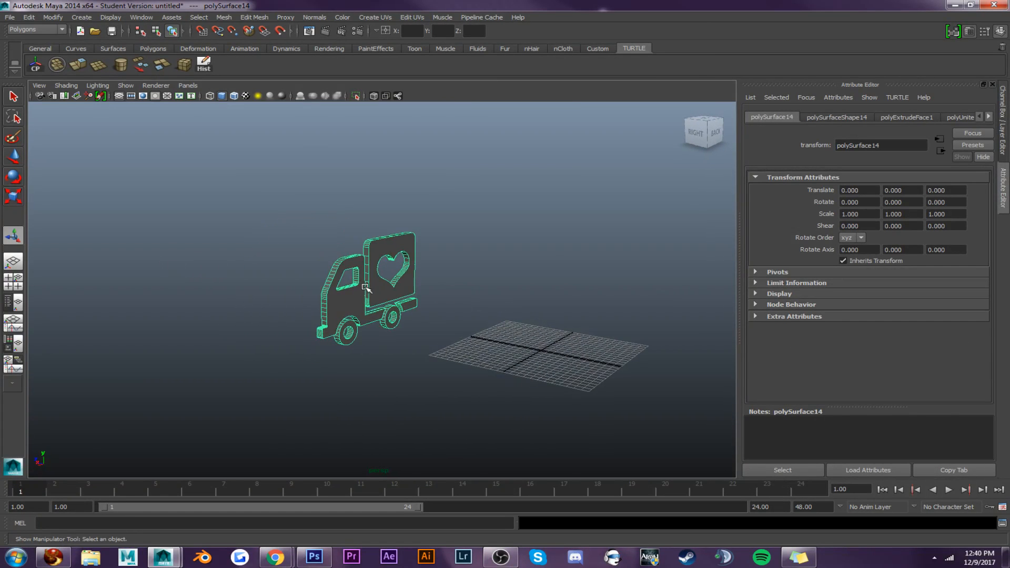
{"action": "scroll", "coordinate": [366, 287], "scroll_direction": "up", "scroll_amount": 3}
{"action": "right_click_drag", "start_coordinate": [381, 284], "coordinate": [382, 295]}
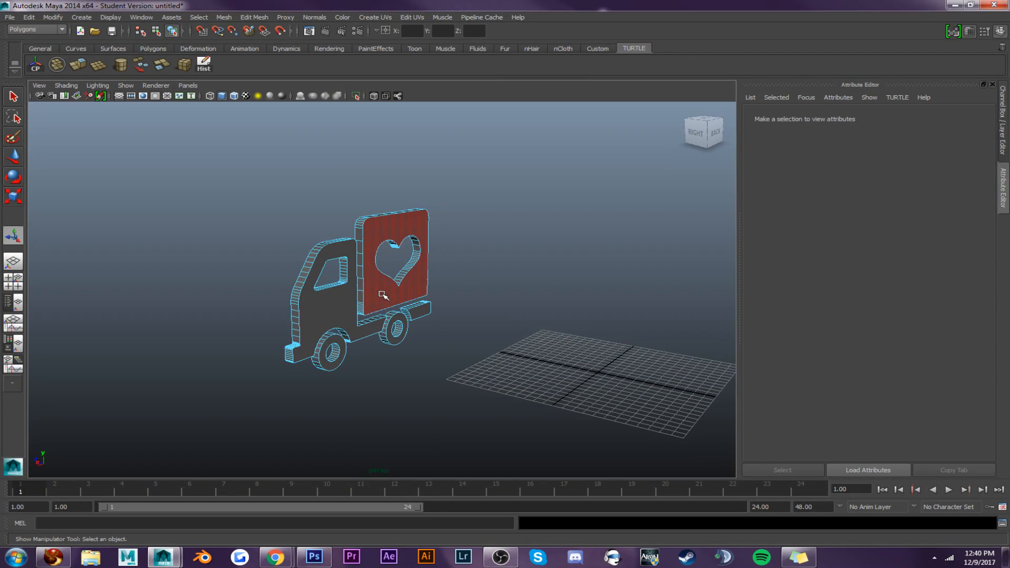
{"action": "left_click", "coordinate": [383, 294]}
{"action": "key", "text": "Delete"}
{"action": "left_click", "coordinate": [325, 318]}
{"action": "key", "text": "Delete"}
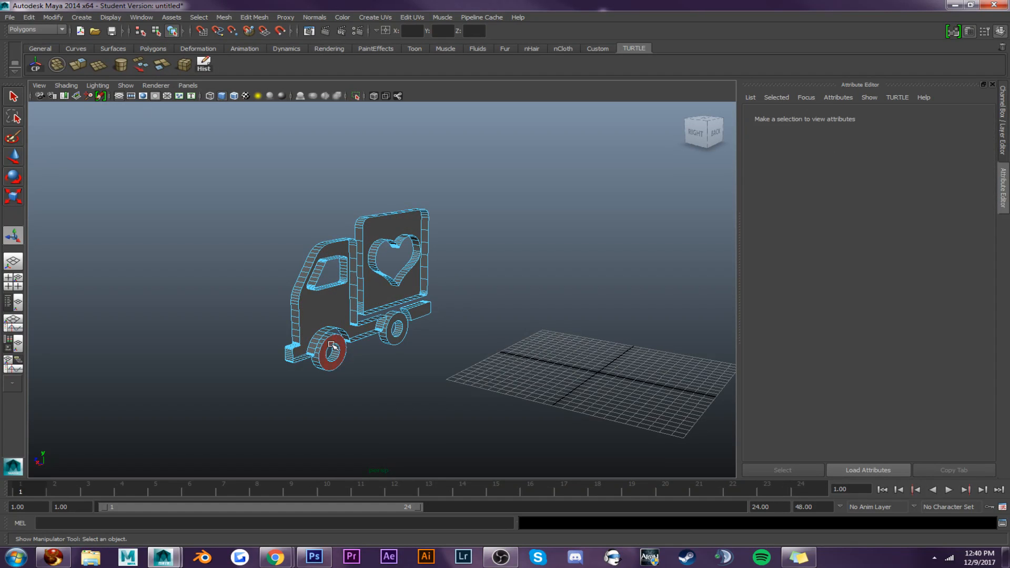
{"action": "left_click", "coordinate": [333, 345]}
{"action": "key", "text": "Delete"}
{"action": "left_click", "coordinate": [397, 323]}
{"action": "key", "text": "Delete"}
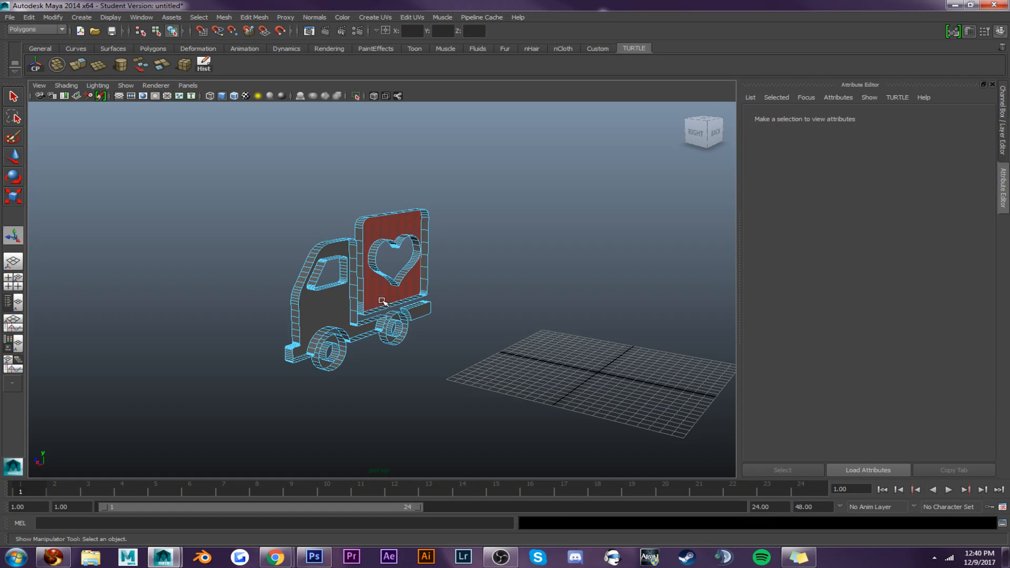
Select the whole truck mesh and set its X rotation to -90 so it lies flat
{"action": "right_click_drag", "start_coordinate": [405, 282], "coordinate": [408, 275]}
{"action": "left_click", "coordinate": [373, 292]}
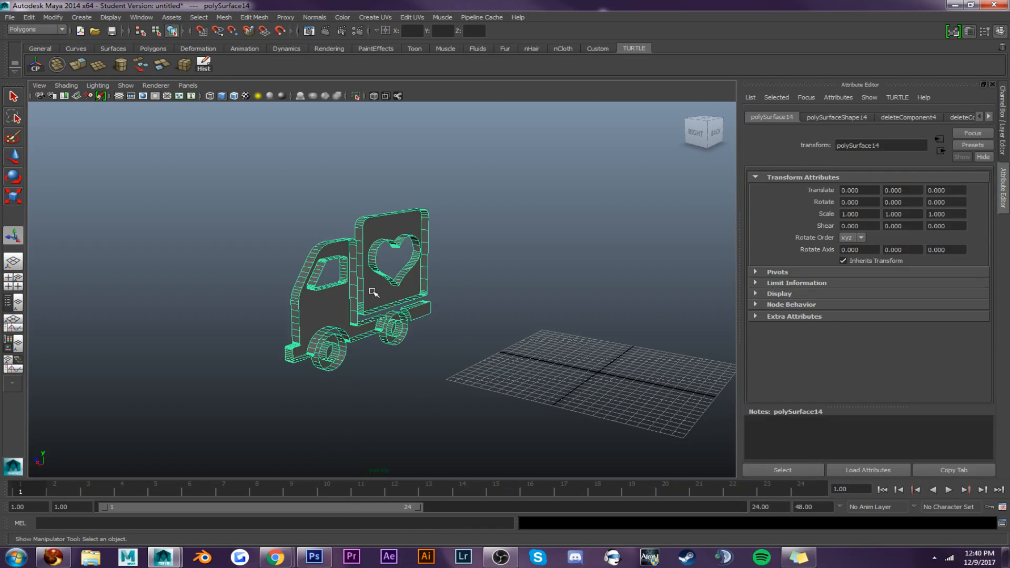
{"action": "left_click_drag", "start_coordinate": [373, 291], "coordinate": [322, 325], "text": "alt"}
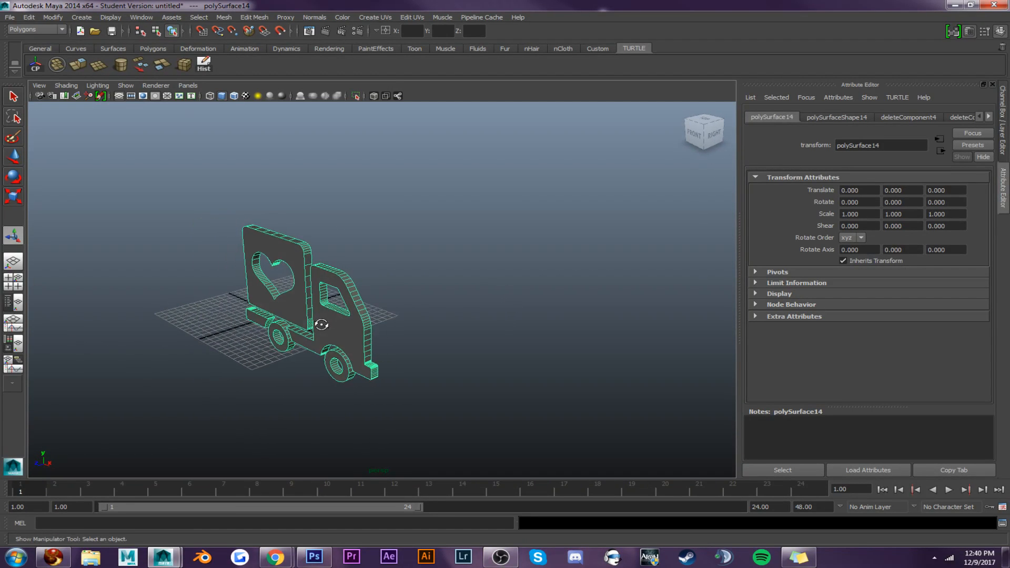
{"action": "key", "text": "e"}
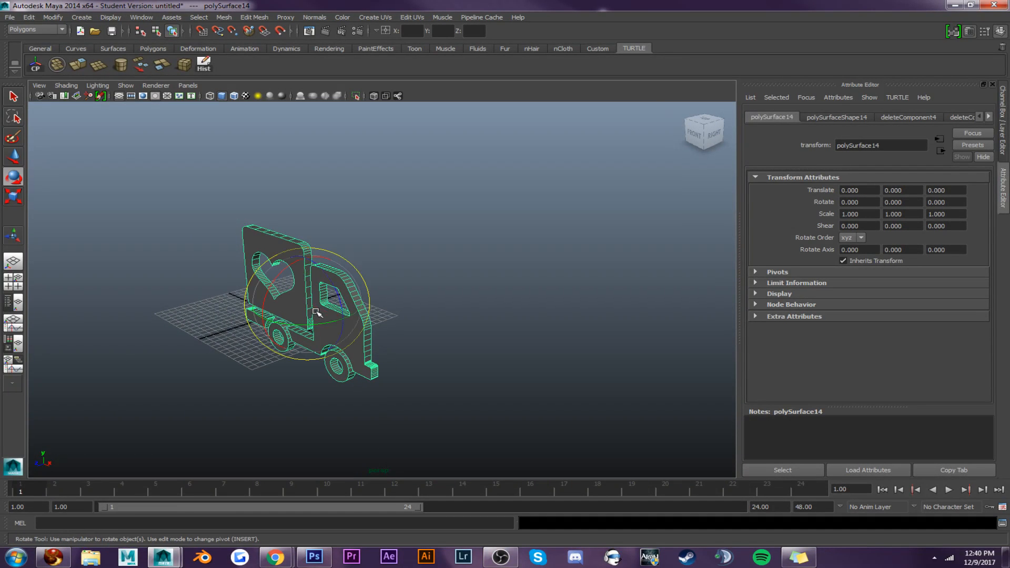
{"action": "left_click", "coordinate": [870, 200]}
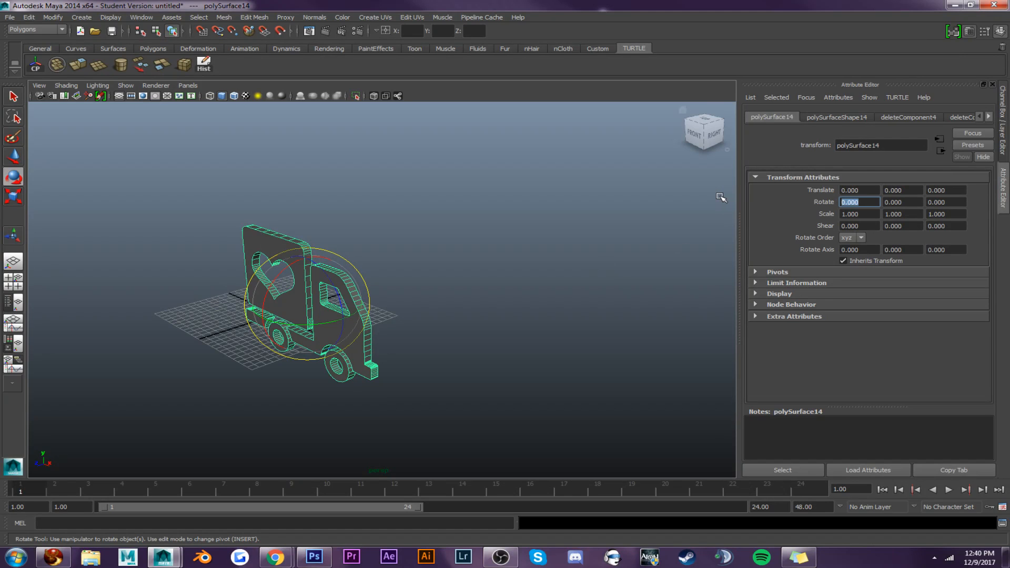
{"action": "type", "text": "-90"}
{"action": "key", "text": "Return"}
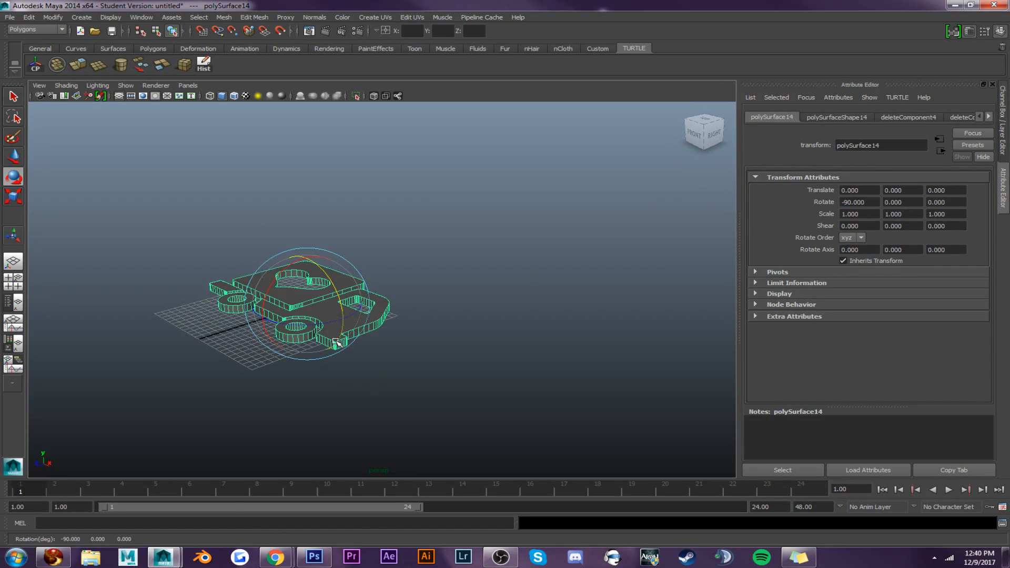
Move the flat truck down to about -10.744 on the Y axis and deselect it
{"action": "key", "text": "w"}
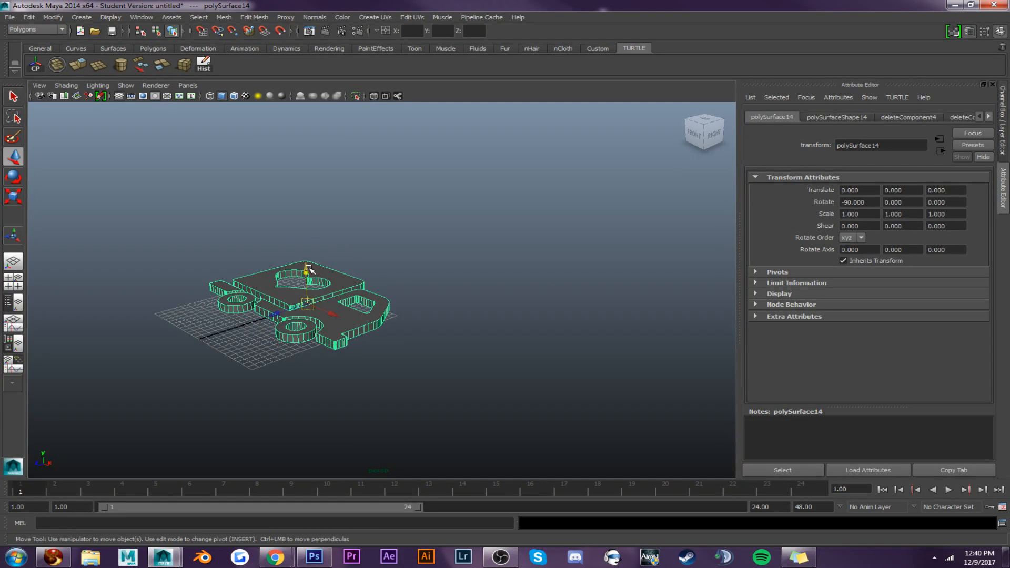
{"action": "left_click_drag", "start_coordinate": [310, 271], "coordinate": [339, 389]}
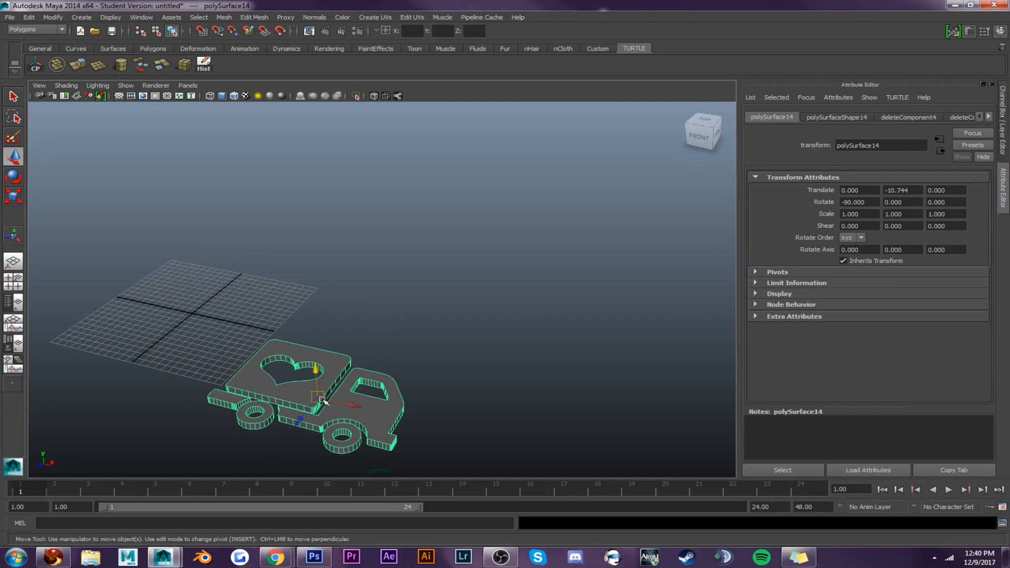
{"action": "left_click", "coordinate": [277, 374]}
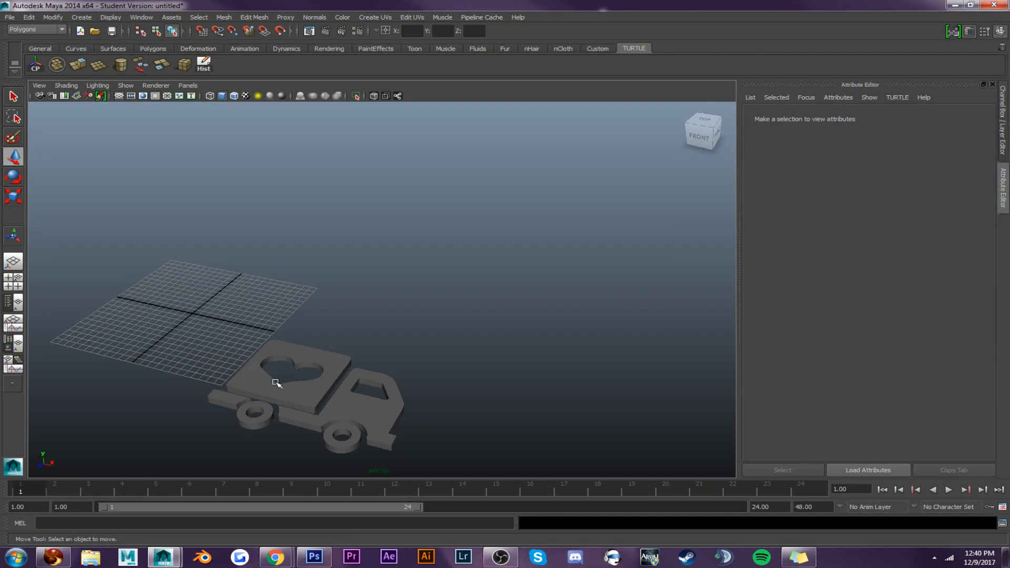
Center the truck over the grid at about X -24.346 and Z -11.778, and raise it to about Y 5.124
{"action": "left_click", "coordinate": [280, 389]}
{"action": "left_click_drag", "start_coordinate": [300, 421], "coordinate": [195, 268]}
{"action": "key", "text": "f"}
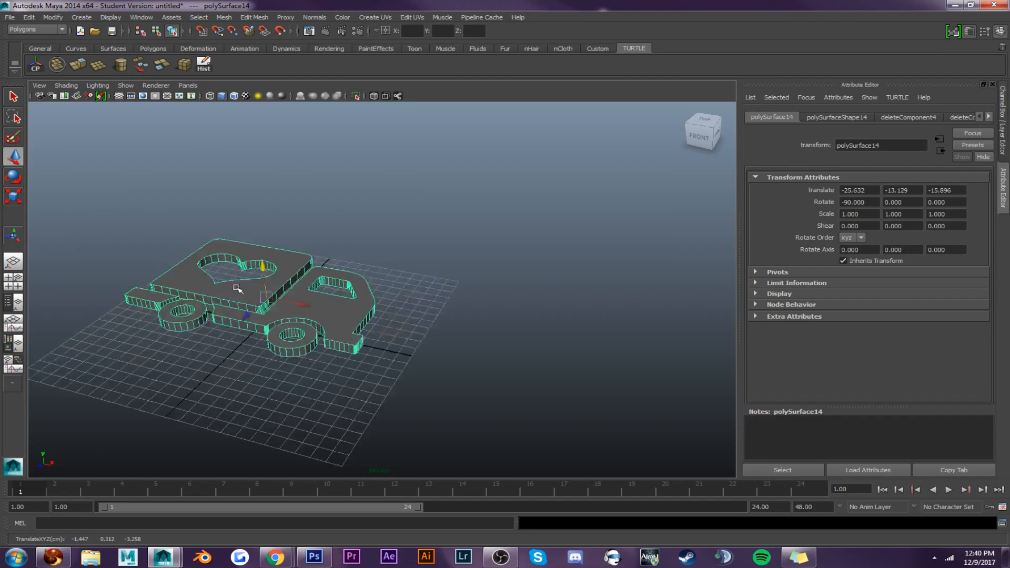
{"action": "left_click_drag", "start_coordinate": [353, 315], "coordinate": [437, 279], "text": "alt"}
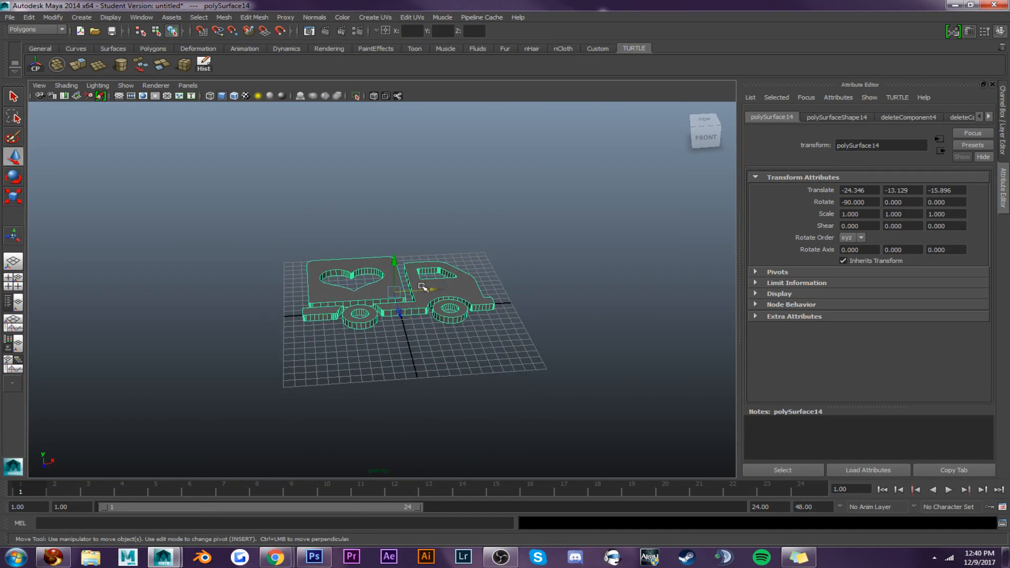
{"action": "scroll", "coordinate": [420, 289], "scroll_direction": "up", "scroll_amount": 2}
{"action": "left_click_drag", "start_coordinate": [402, 311], "coordinate": [409, 336]}
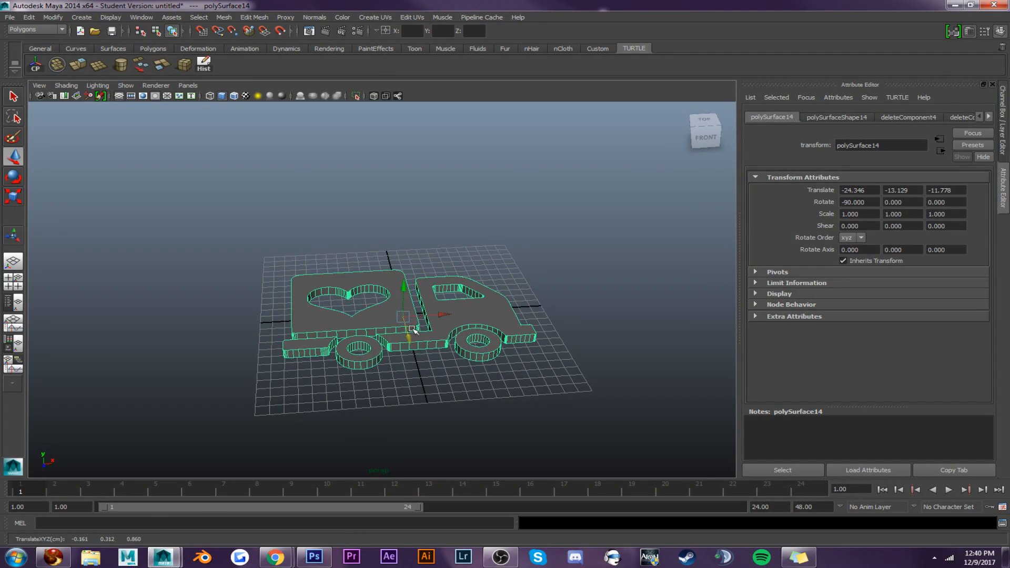
{"action": "left_click_drag", "start_coordinate": [405, 287], "coordinate": [411, 118]}
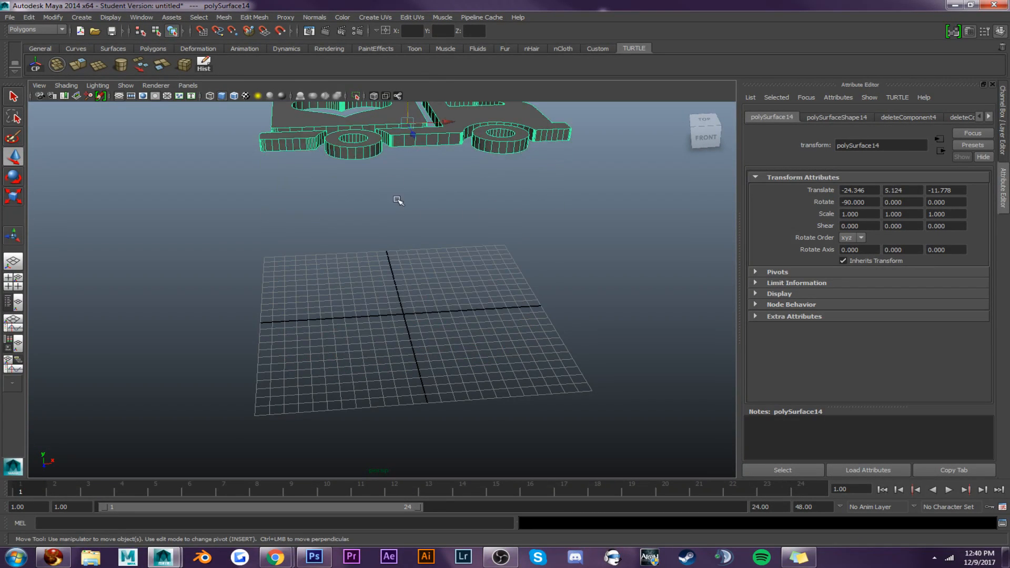
{"action": "left_click_drag", "start_coordinate": [398, 279], "coordinate": [384, 279], "text": "alt"}
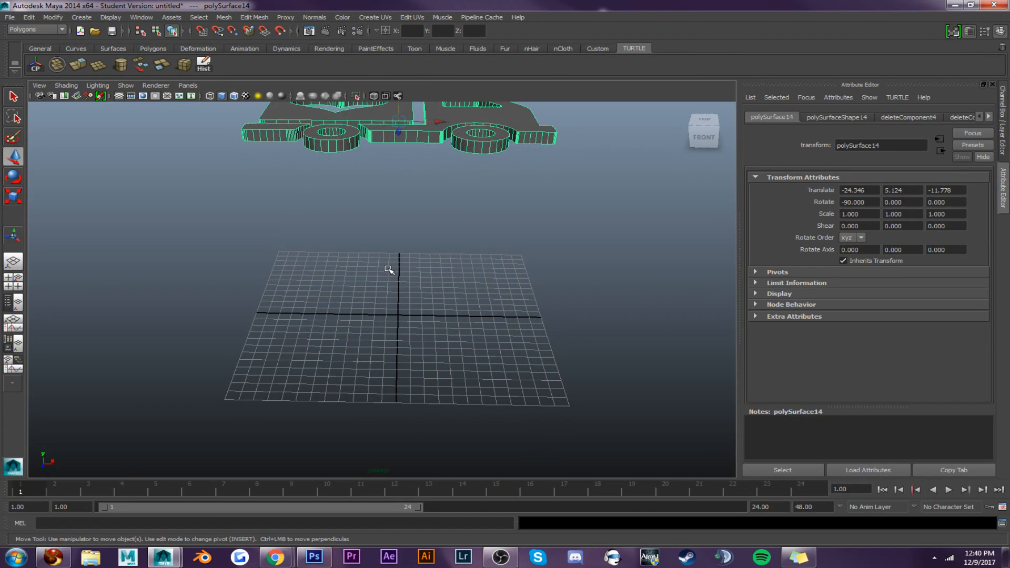
Create a polygon cylinder at the grid's centre with 40 axis subdivisions and 5 cap subdivisions
{"action": "left_click", "coordinate": [126, 65]}
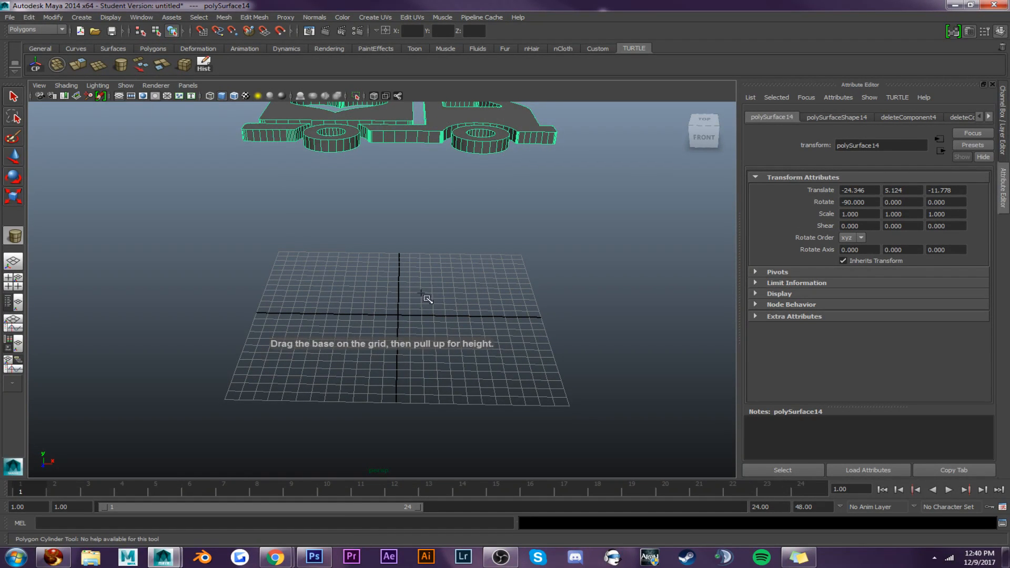
{"action": "left_click", "coordinate": [400, 317]}
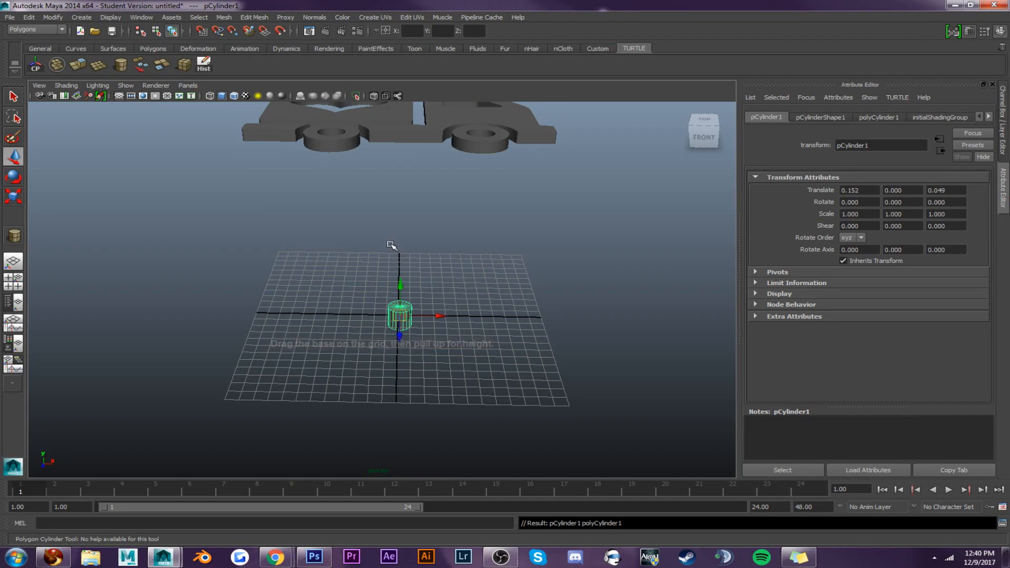
{"action": "left_click", "coordinate": [875, 118]}
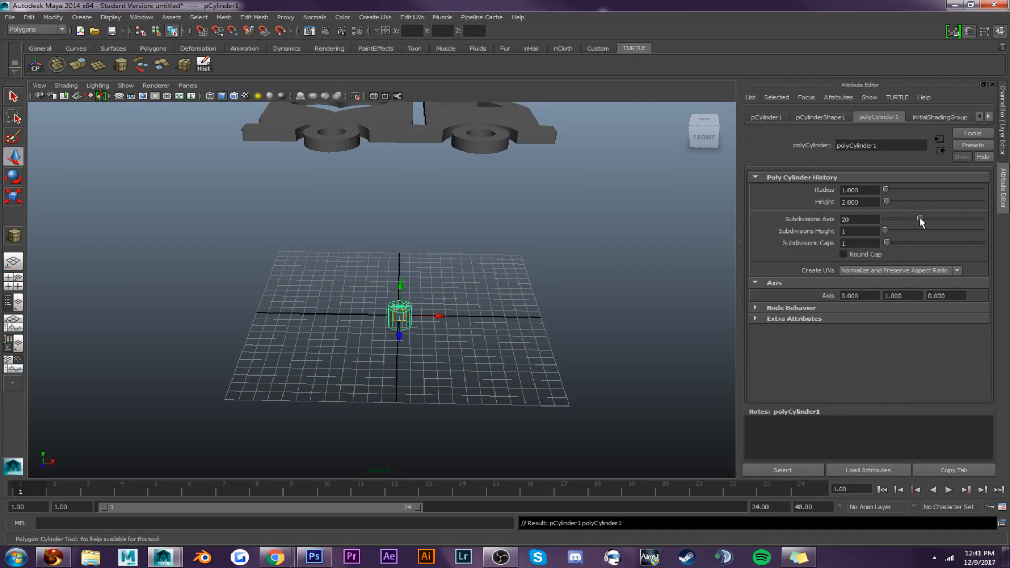
{"action": "left_click_drag", "start_coordinate": [866, 219], "coordinate": [746, 217]}
{"action": "type", "text": "40"}
{"action": "left_click", "coordinate": [862, 232]}
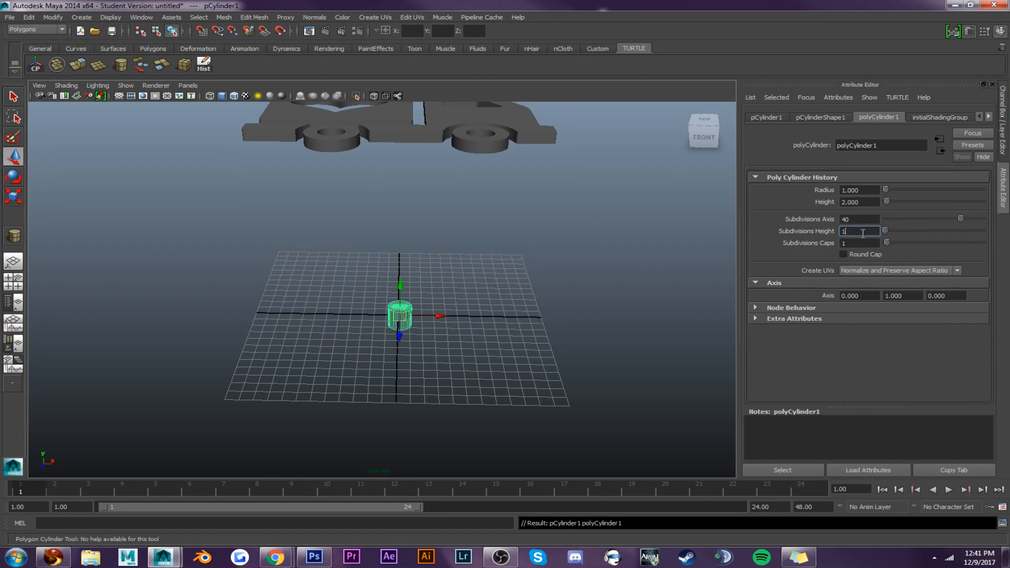
{"action": "scroll", "coordinate": [453, 328], "scroll_direction": "up", "scroll_amount": 2}
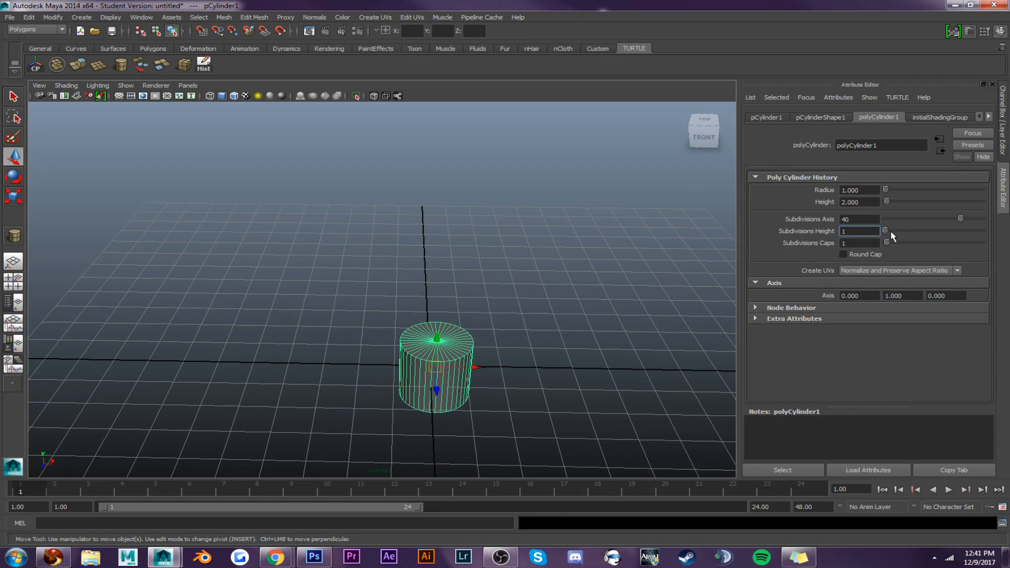
{"action": "left_click_drag", "start_coordinate": [887, 243], "coordinate": [894, 243]}
Delete the cylinder's side and bottom faces, keeping only the top cap
{"action": "scroll", "coordinate": [457, 379], "scroll_direction": "up", "scroll_amount": 3}
{"action": "left_click_drag", "start_coordinate": [497, 408], "coordinate": [408, 242], "text": "alt"}
{"action": "scroll", "coordinate": [412, 350], "scroll_direction": "up", "scroll_amount": 3}
{"action": "right_click", "coordinate": [410, 233]}
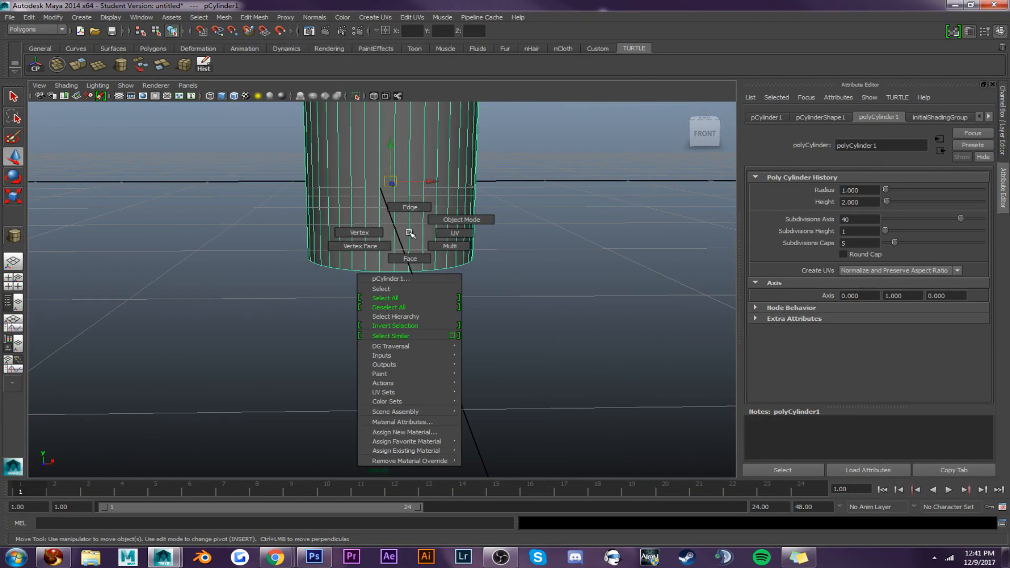
{"action": "left_click", "coordinate": [409, 258]}
{"action": "left_click_drag", "start_coordinate": [170, 223], "coordinate": [602, 335]}
{"action": "key", "text": "Delete"}
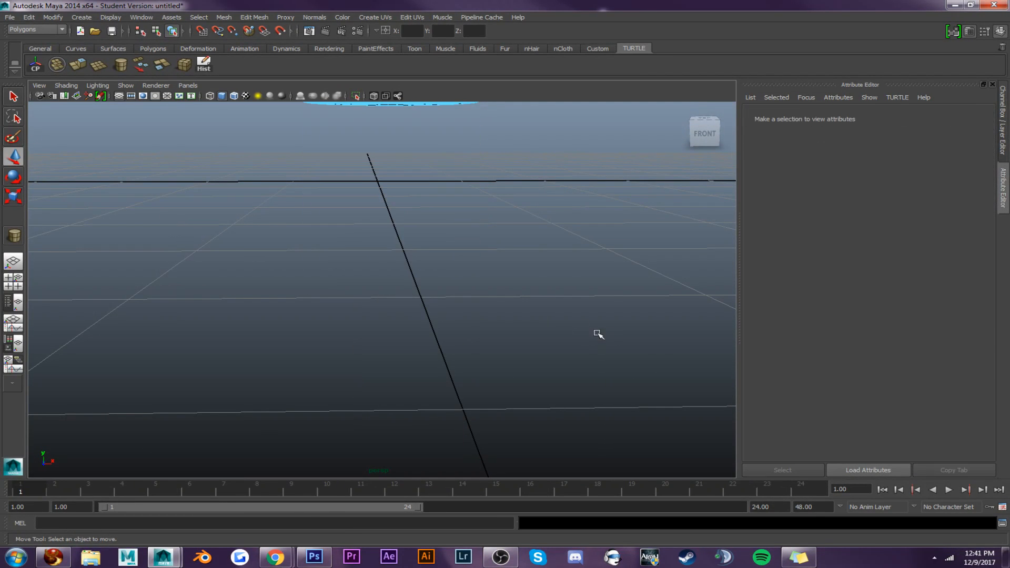
Select the second ring of faces in from the disc's outer edge
{"action": "left_click_drag", "start_coordinate": [438, 215], "coordinate": [405, 272], "text": "alt"}
{"action": "right_click_drag", "start_coordinate": [405, 272], "coordinate": [420, 284], "text": "alt"}
{"action": "mouse_move", "coordinate": [419, 284]}
{"action": "left_mouse_down", "text": "alt"}
{"action": "mouse_move", "coordinate": [421, 295]}
{"action": "mouse_move", "coordinate": [426, 289]}
{"action": "left_mouse_up", "text": "alt"}
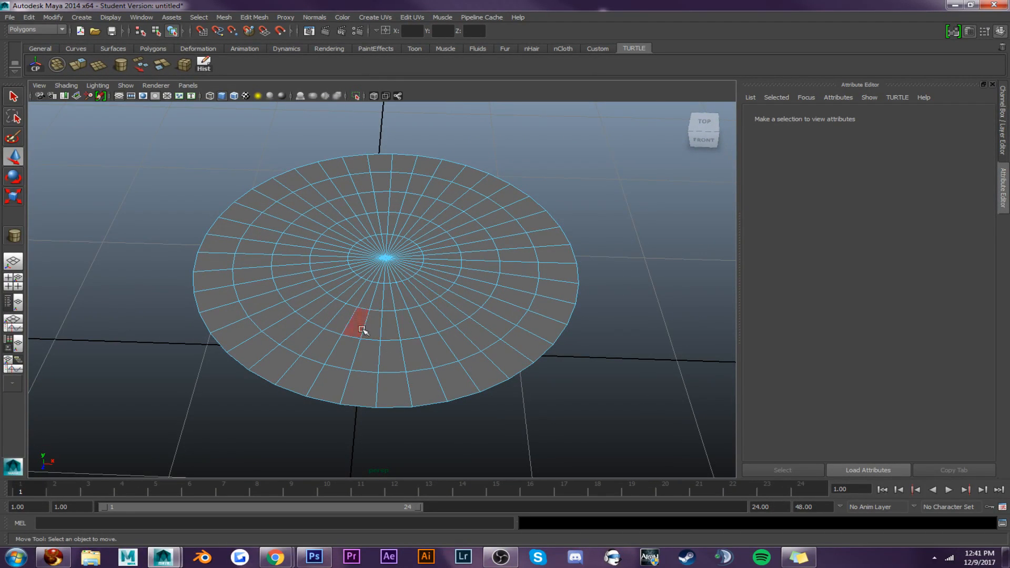
{"action": "right_click_drag", "start_coordinate": [310, 337], "coordinate": [315, 351]}
{"action": "left_click", "coordinate": [313, 338]}
{"action": "double_click", "coordinate": [319, 345]}
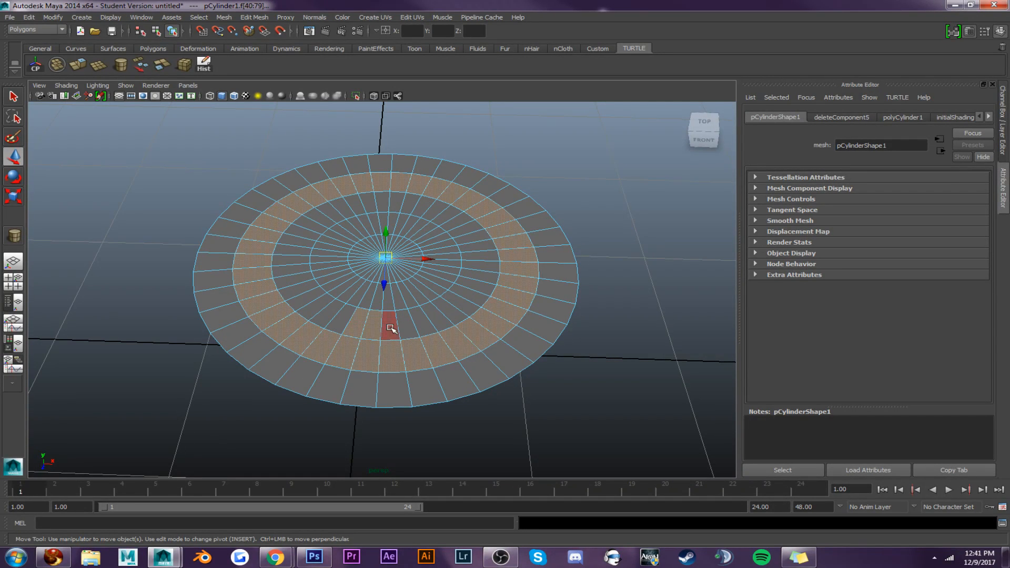
{"action": "left_click", "coordinate": [442, 318]}
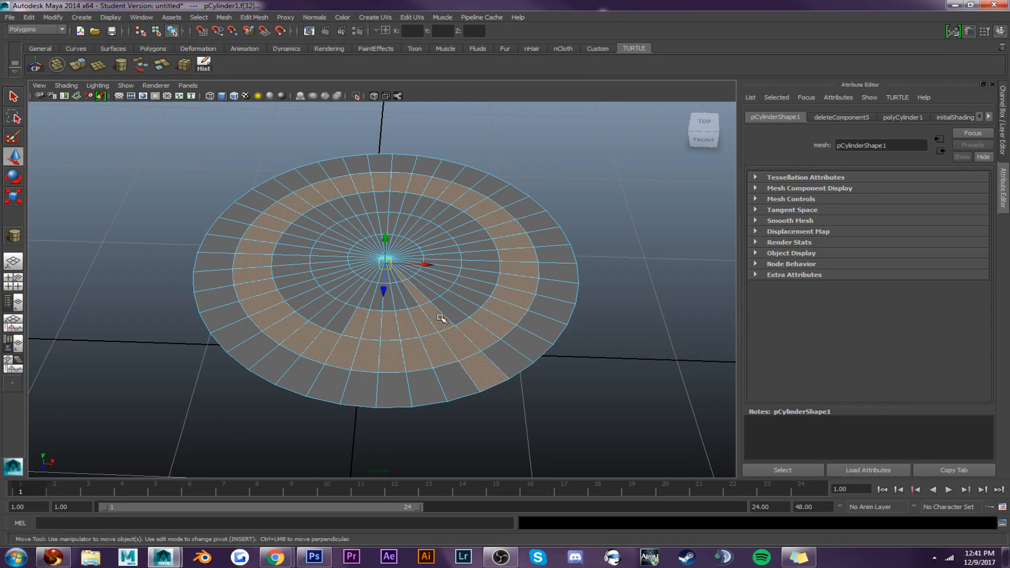
{"action": "left_click", "coordinate": [664, 319]}
{"action": "left_click", "coordinate": [456, 344]}
{"action": "double_click", "coordinate": [478, 335]}
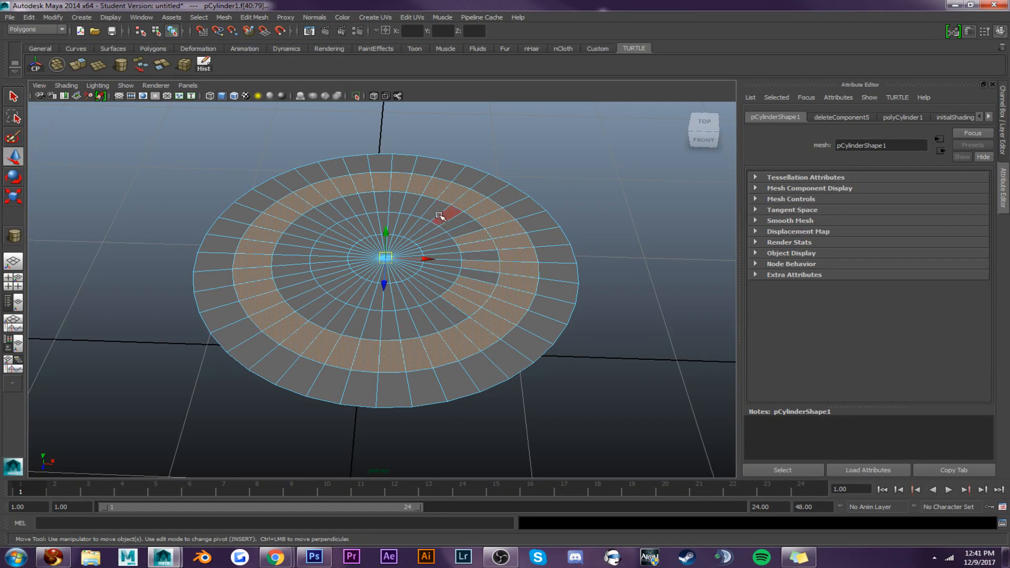
Add the third and fourth face rings inside it to the selection, leaving the outer rim unselected
{"action": "mouse_move", "coordinate": [439, 215]}
{"action": "left_mouse_down", "text": "shift"}
{"action": "mouse_move", "coordinate": [342, 224]}
{"action": "mouse_move", "coordinate": [311, 293]}
{"action": "mouse_move", "coordinate": [415, 280]}
{"action": "left_mouse_up", "text": "shift"}
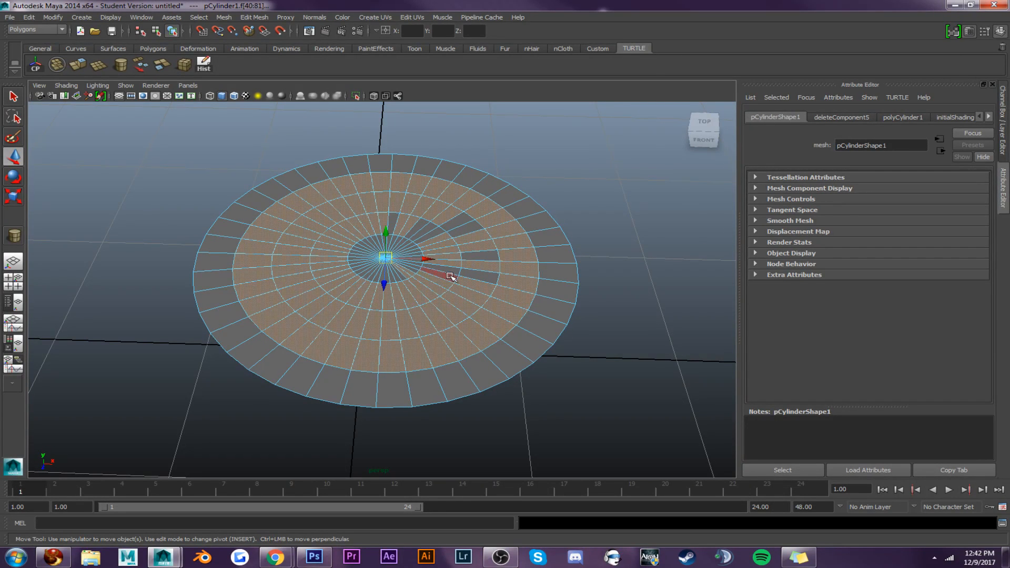
{"action": "left_click", "coordinate": [469, 232], "text": "shift"}
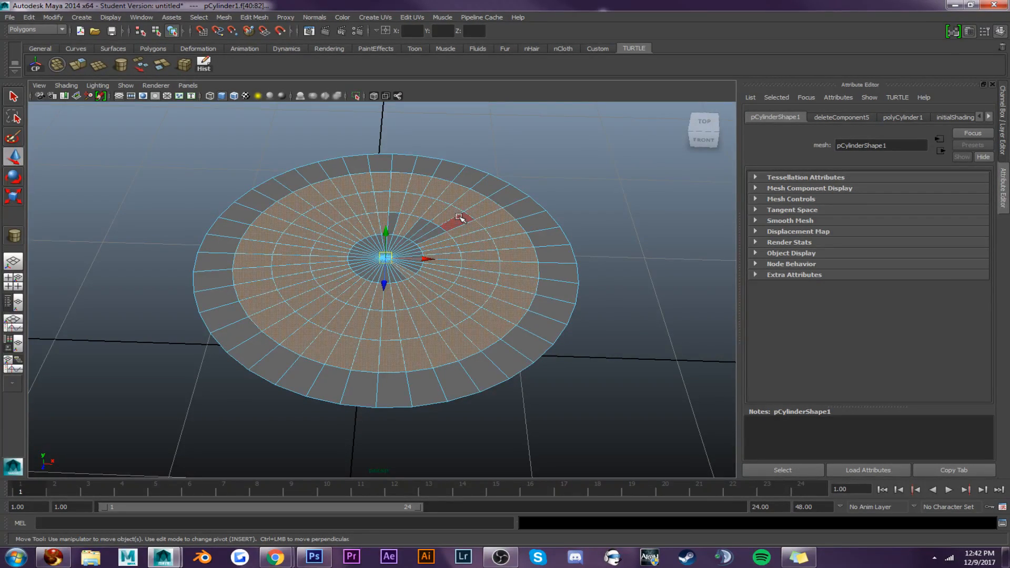
{"action": "left_click", "coordinate": [421, 228], "text": "shift"}
Add the remaining triangular faces around the disc's centre to the selection
{"action": "scroll", "coordinate": [393, 222], "scroll_direction": "up", "scroll_amount": 5}
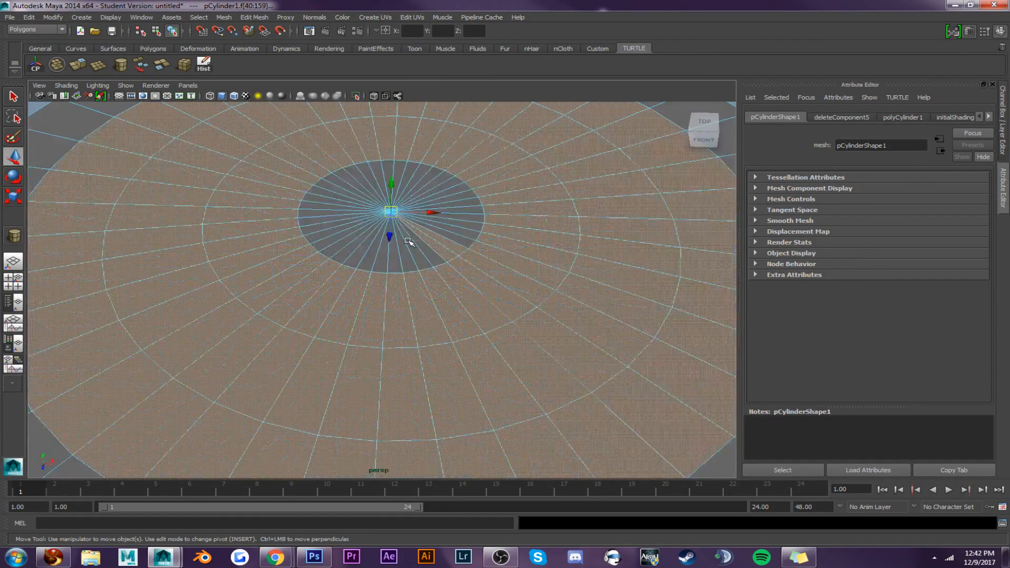
{"action": "middle_click_drag", "start_coordinate": [408, 248], "coordinate": [410, 350], "text": "alt"}
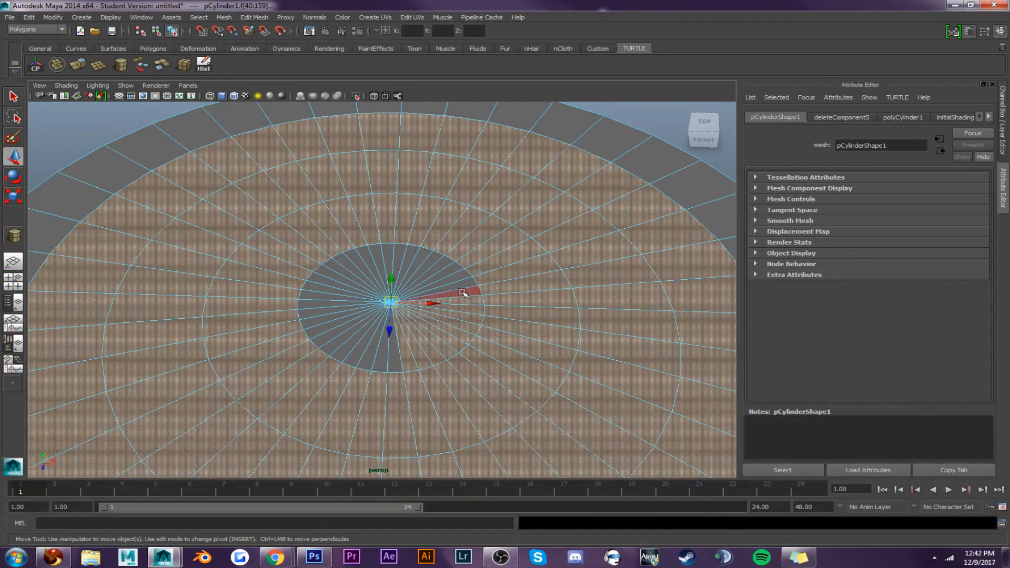
{"action": "left_click", "coordinate": [462, 292], "text": "shift"}
{"action": "left_click", "coordinate": [463, 283], "text": "shift"}
{"action": "left_click", "coordinate": [459, 275], "text": "shift"}
{"action": "left_click", "coordinate": [448, 270], "text": "shift"}
{"action": "left_click", "coordinate": [440, 266], "text": "shift"}
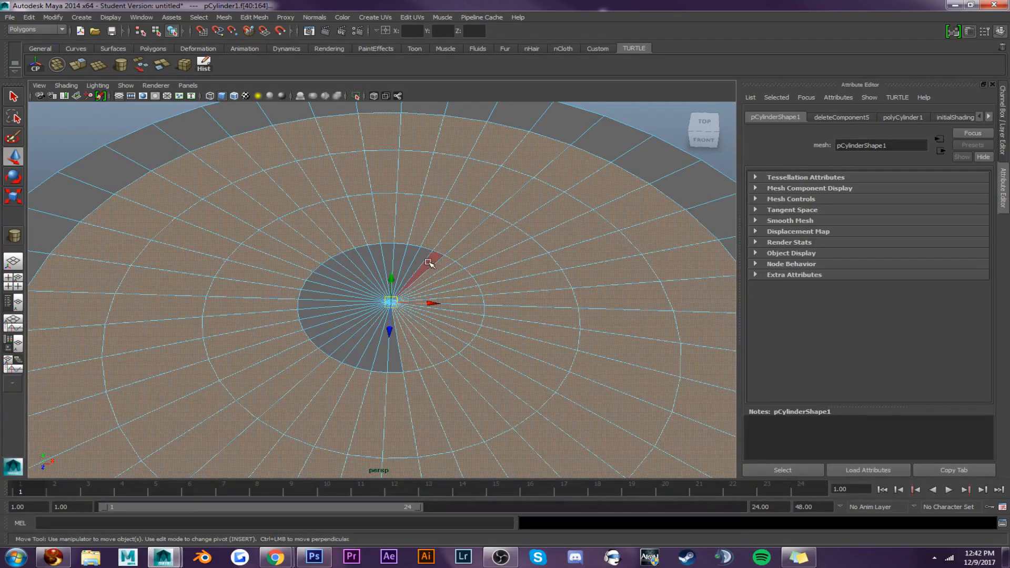
{"action": "left_click", "coordinate": [420, 260], "text": "shift"}
{"action": "left_click", "coordinate": [433, 262], "text": "shift"}
{"action": "left_click", "coordinate": [407, 257], "text": "shift"}
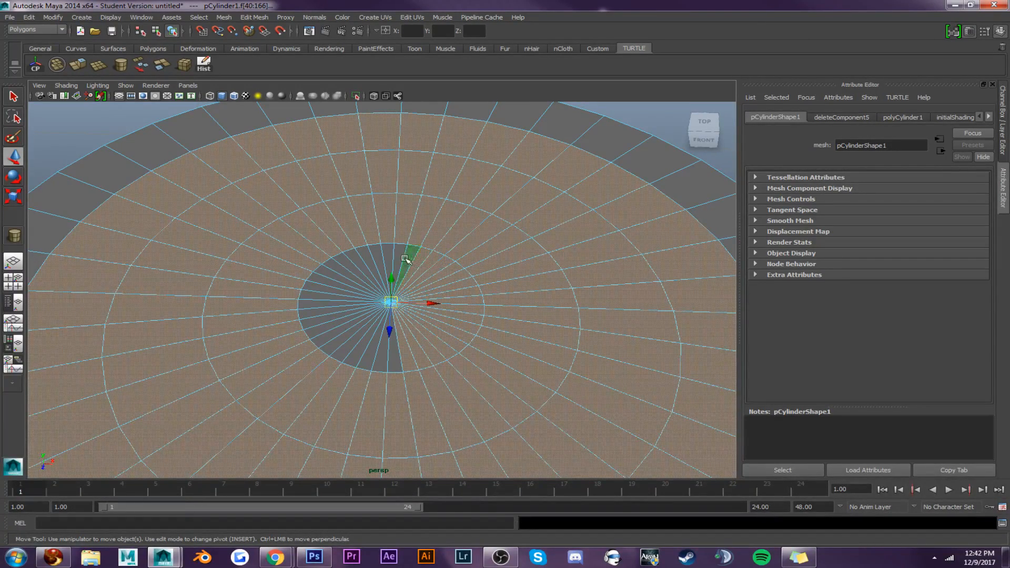
{"action": "left_click", "coordinate": [397, 255], "text": "shift"}
{"action": "left_click", "coordinate": [384, 255], "text": "shift"}
{"action": "left_click", "coordinate": [373, 257], "text": "shift"}
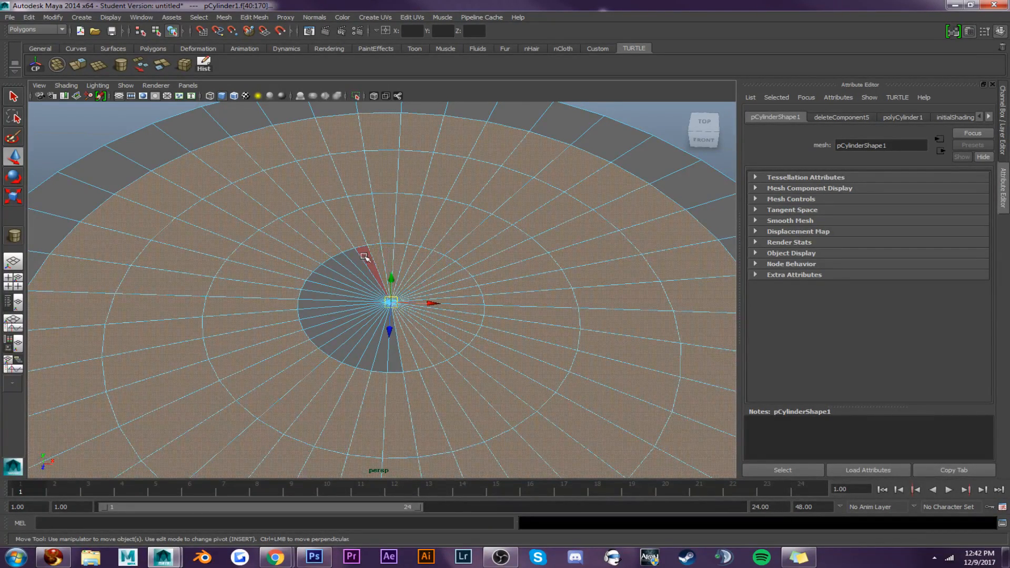
{"action": "left_click", "coordinate": [361, 258], "text": "shift"}
{"action": "left_click", "coordinate": [342, 265], "text": "shift"}
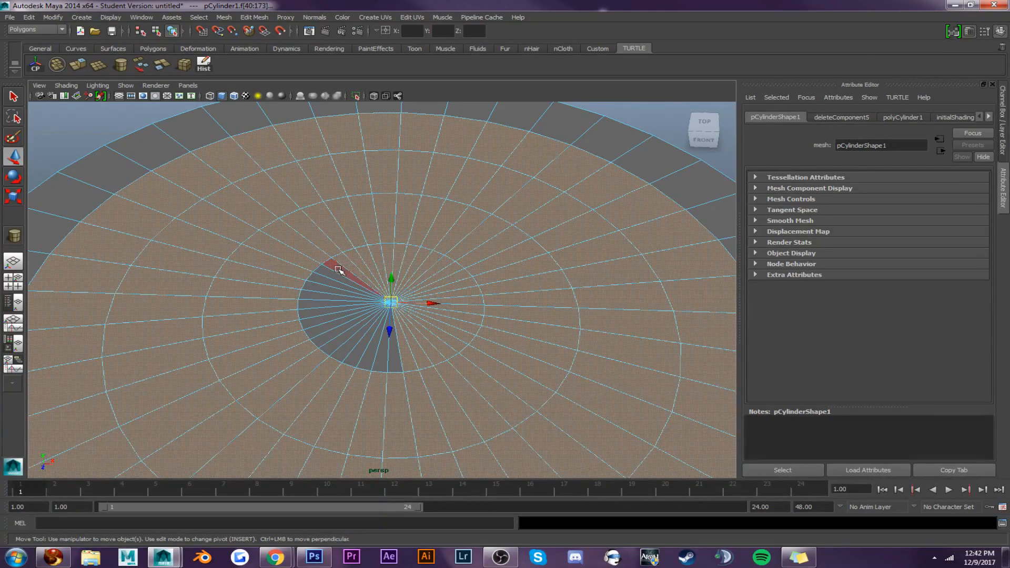
{"action": "left_click", "coordinate": [337, 271], "text": "shift"}
{"action": "left_click", "coordinate": [333, 279], "text": "shift"}
{"action": "left_click", "coordinate": [332, 284], "text": "shift"}
{"action": "left_click", "coordinate": [330, 296], "text": "shift"}
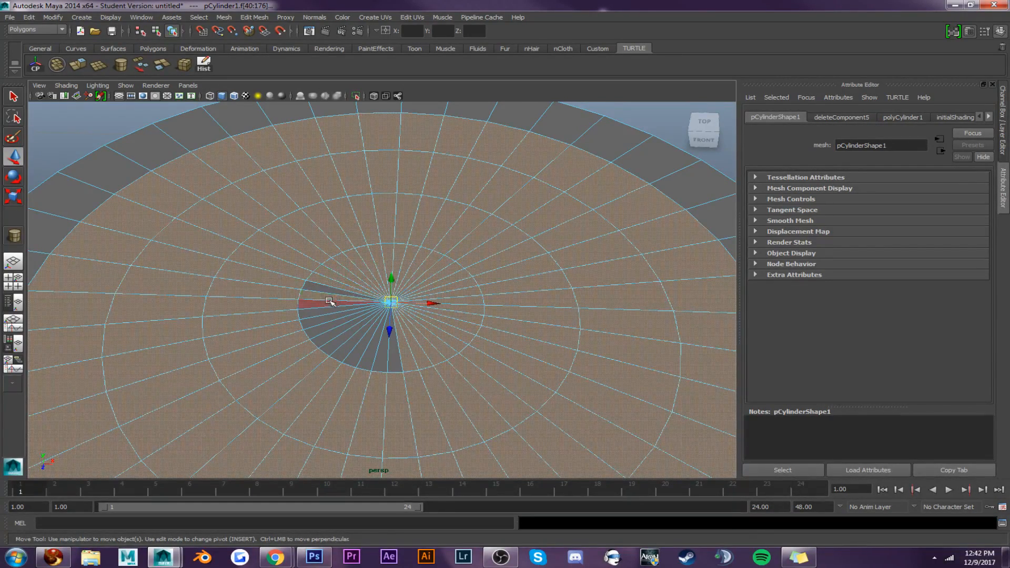
{"action": "left_click", "coordinate": [329, 302], "text": "shift"}
{"action": "left_click", "coordinate": [330, 316], "text": "shift"}
{"action": "left_click", "coordinate": [339, 331], "text": "shift"}
{"action": "left_click", "coordinate": [353, 339], "text": "shift"}
{"action": "left_click", "coordinate": [361, 350], "text": "shift"}
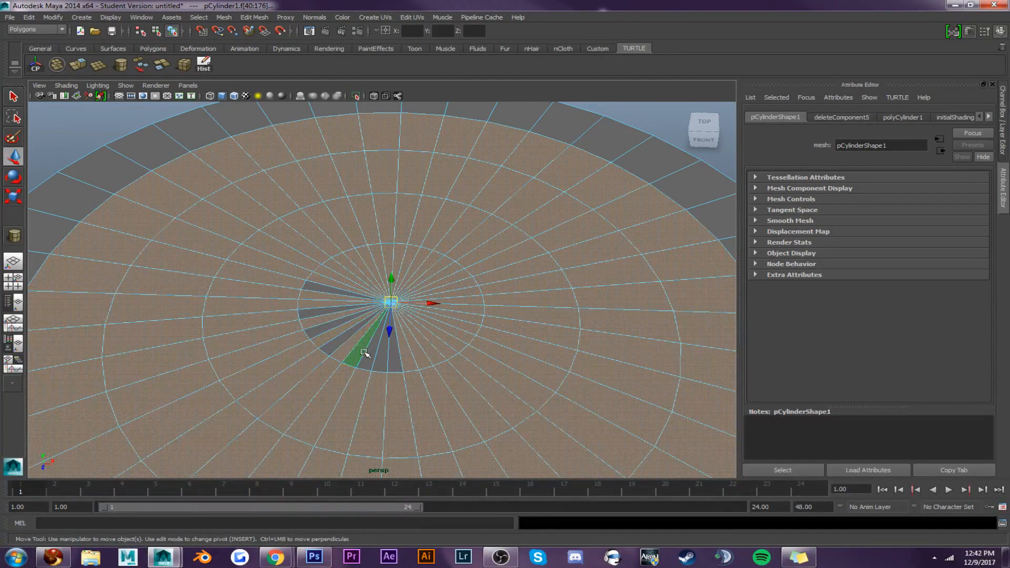
{"action": "left_click", "coordinate": [370, 359], "text": "shift"}
{"action": "left_click", "coordinate": [382, 363], "text": "shift"}
{"action": "left_click", "coordinate": [393, 363], "text": "shift"}
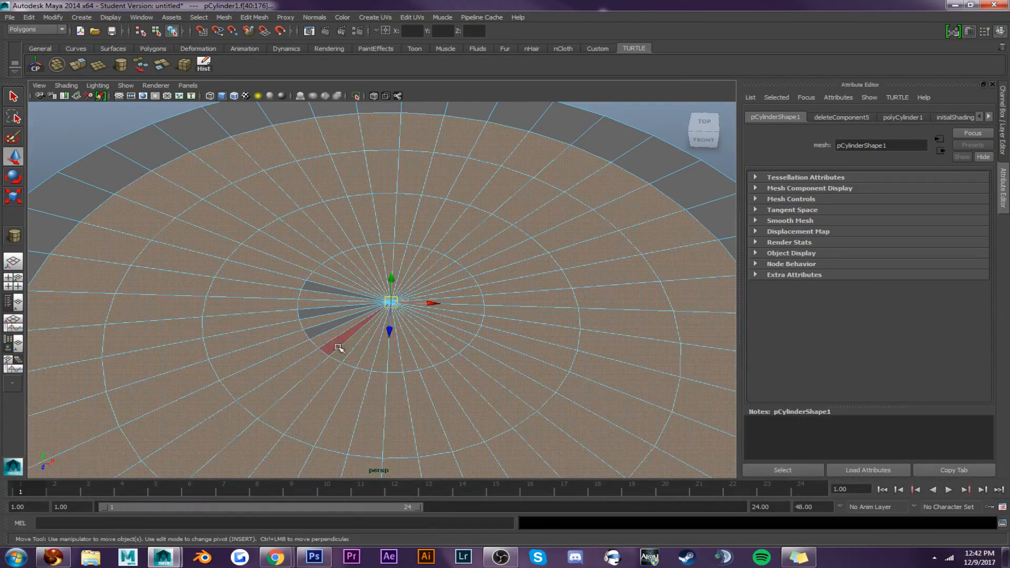
{"action": "left_click", "coordinate": [331, 326], "text": "shift"}
{"action": "left_click", "coordinate": [318, 310], "text": "shift"}
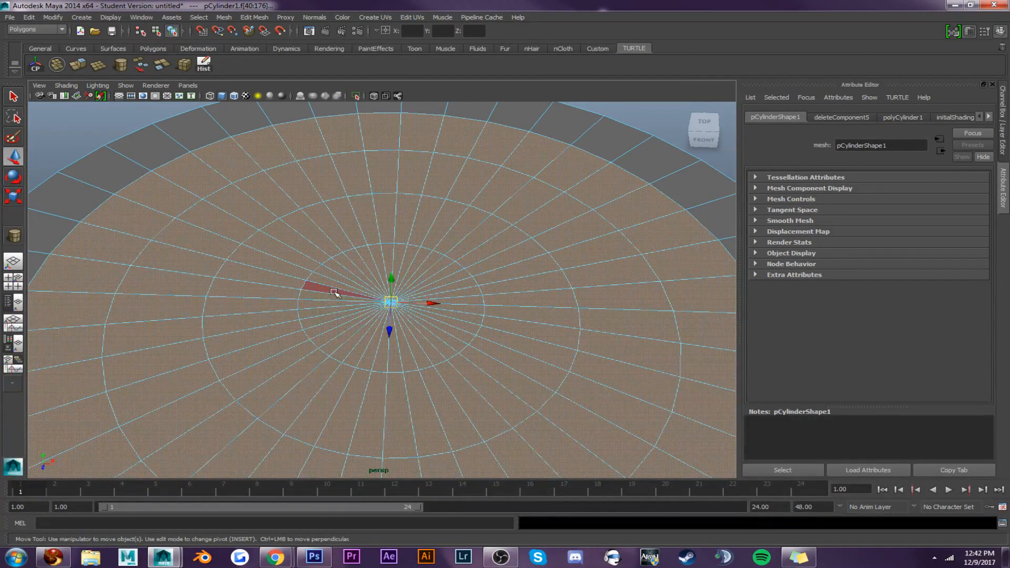
{"action": "left_click", "coordinate": [326, 289], "text": "shift"}
Extrude the selected inner faces downward by about 0.095 along local Z to recess them inside the rim
{"action": "scroll", "coordinate": [390, 322], "scroll_direction": "down", "scroll_amount": 5}
{"action": "mouse_move", "coordinate": [409, 314]}
{"action": "left_mouse_down", "text": "alt"}
{"action": "mouse_move", "coordinate": [413, 275]}
{"action": "mouse_move", "coordinate": [408, 307]}
{"action": "left_mouse_up", "text": "alt"}
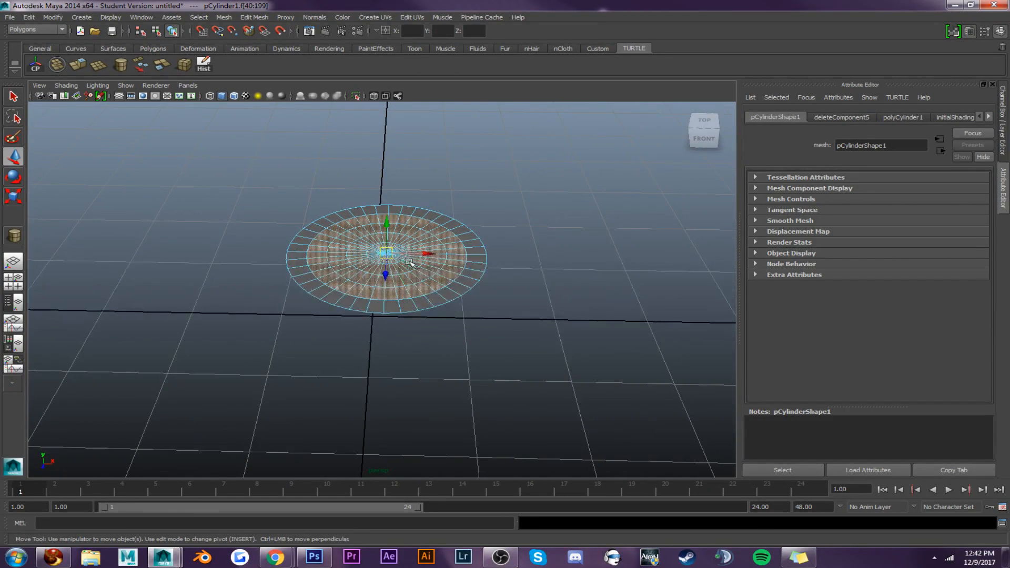
{"action": "scroll", "coordinate": [423, 249], "scroll_direction": "up", "scroll_amount": 3}
{"action": "middle_click_drag", "start_coordinate": [427, 243], "coordinate": [421, 281], "text": "alt"}
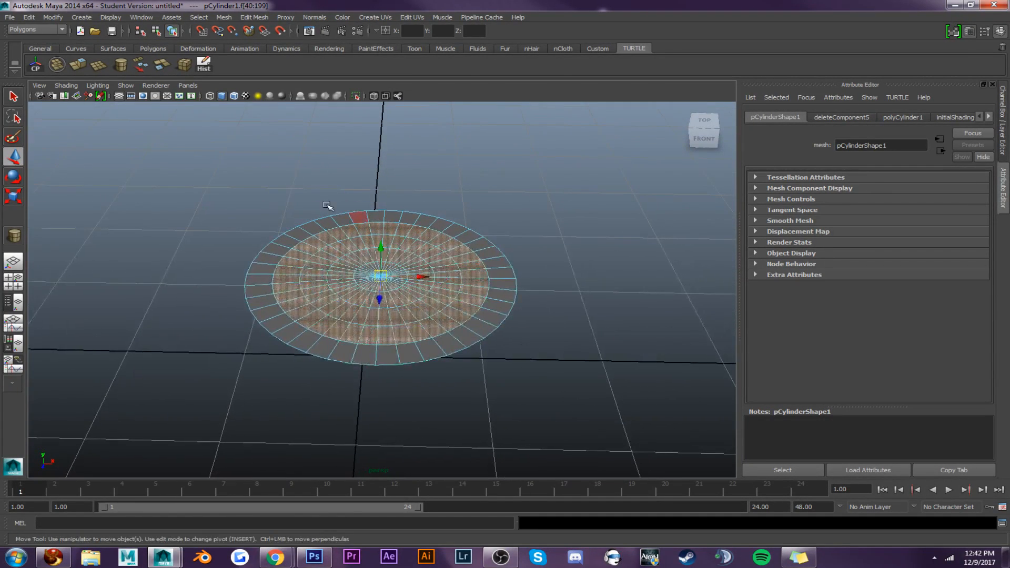
{"action": "left_click", "coordinate": [82, 66]}
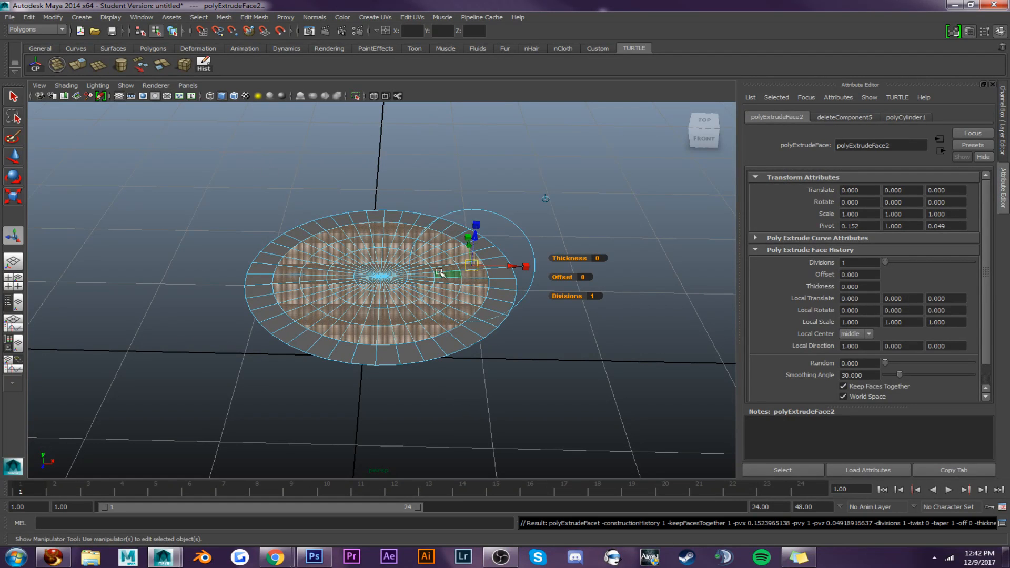
{"action": "left_click_drag", "start_coordinate": [412, 238], "coordinate": [447, 215], "text": "alt"}
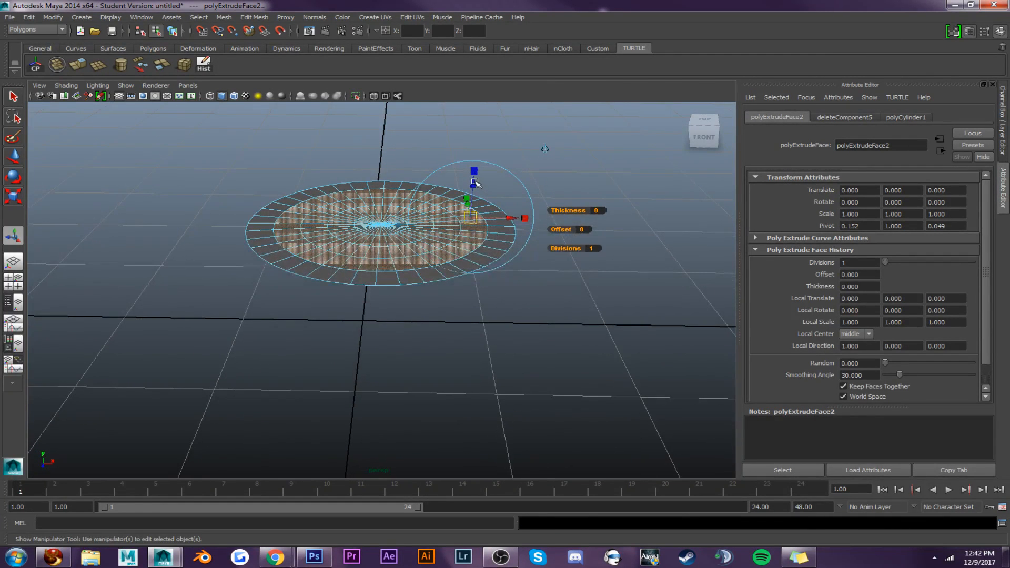
{"action": "left_click_drag", "start_coordinate": [475, 183], "coordinate": [475, 194]}
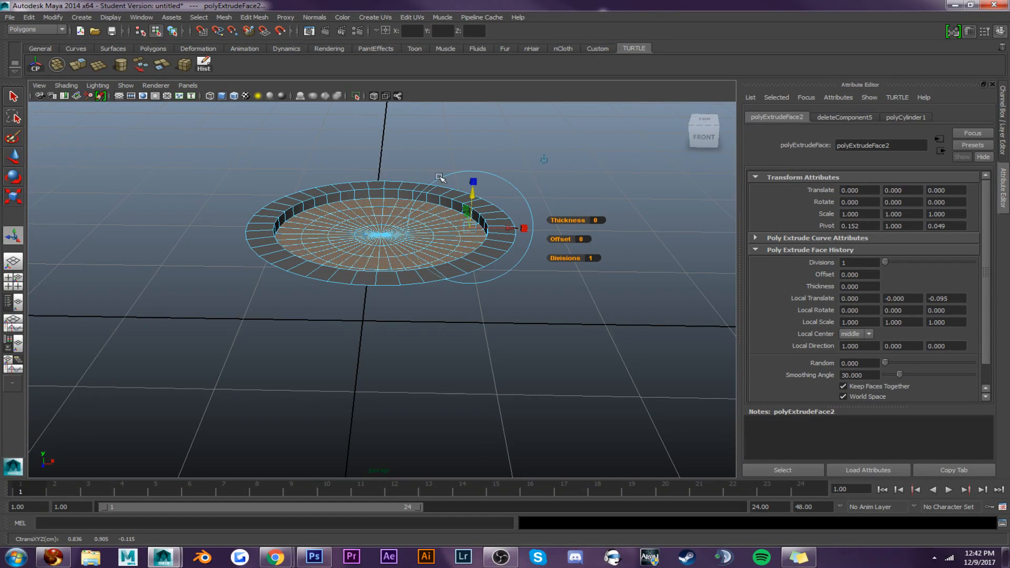
Select the disc's outer border edge loop and extrude it downward by about 0.218 along local Z to form the side wall
{"action": "right_click_drag", "start_coordinate": [375, 188], "coordinate": [404, 174]}
{"action": "left_click", "coordinate": [385, 188]}
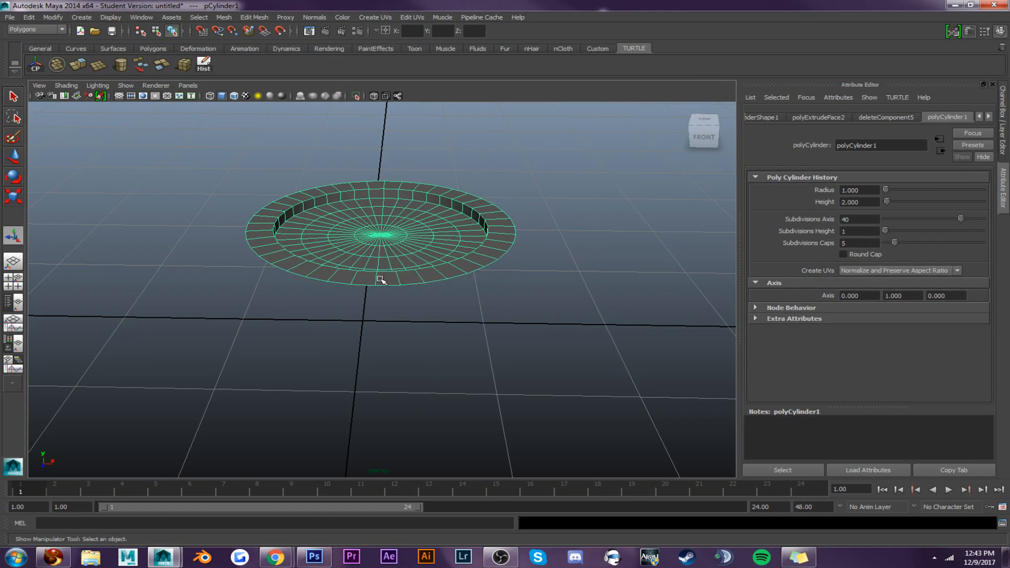
{"action": "right_click_drag", "start_coordinate": [381, 284], "coordinate": [384, 286]}
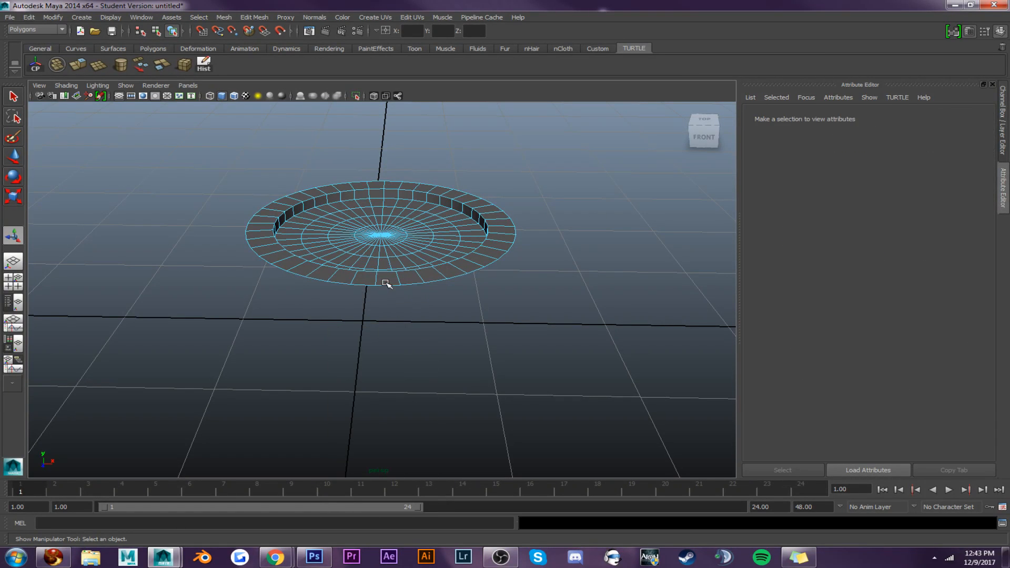
{"action": "left_click", "coordinate": [386, 284]}
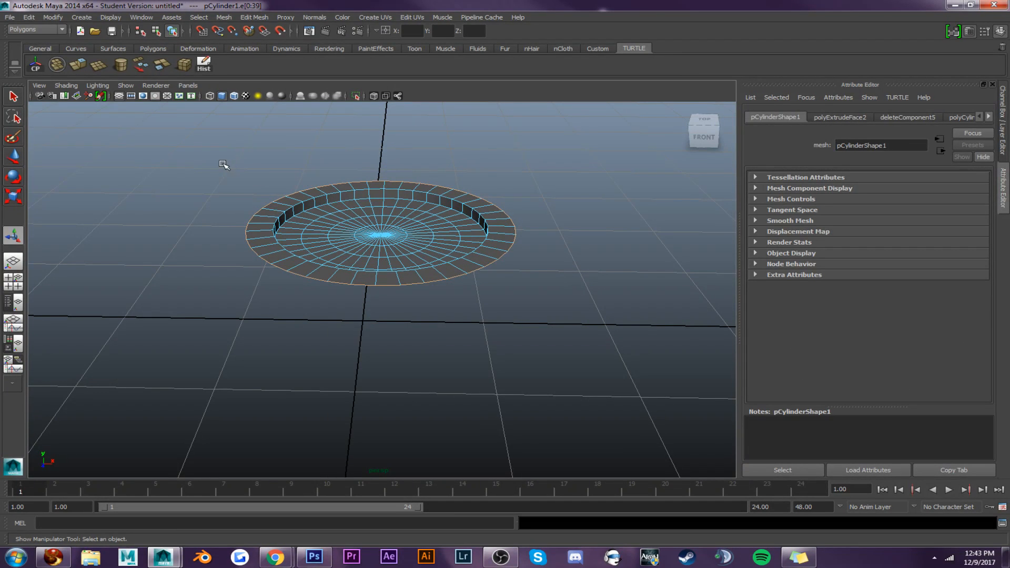
{"action": "left_click", "coordinate": [78, 65]}
{"action": "left_click_drag", "start_coordinate": [515, 181], "coordinate": [514, 203]}
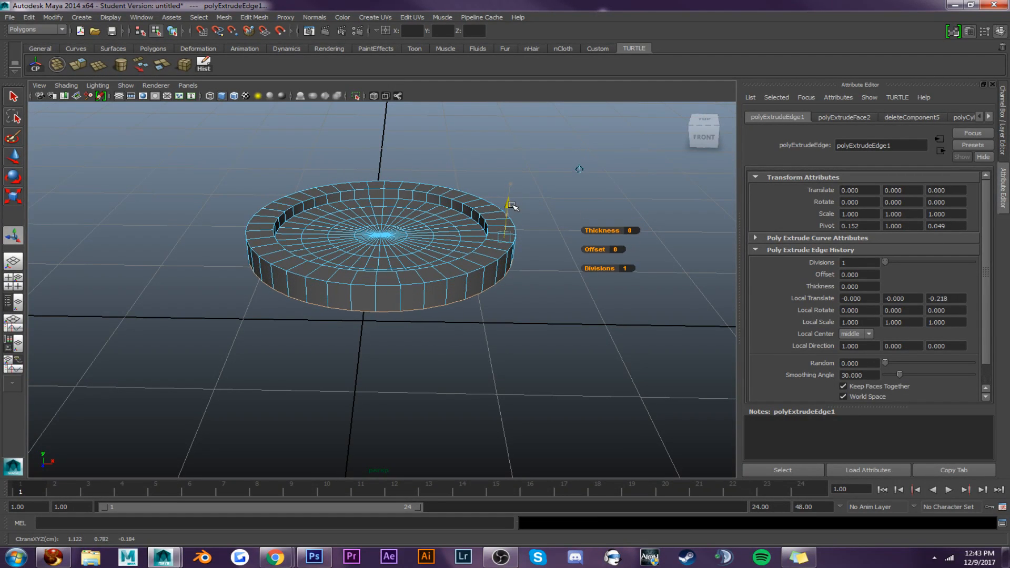
{"action": "left_click_drag", "start_coordinate": [360, 223], "coordinate": [432, 312], "text": "alt"}
{"action": "right_click_drag", "start_coordinate": [419, 302], "coordinate": [434, 285]}
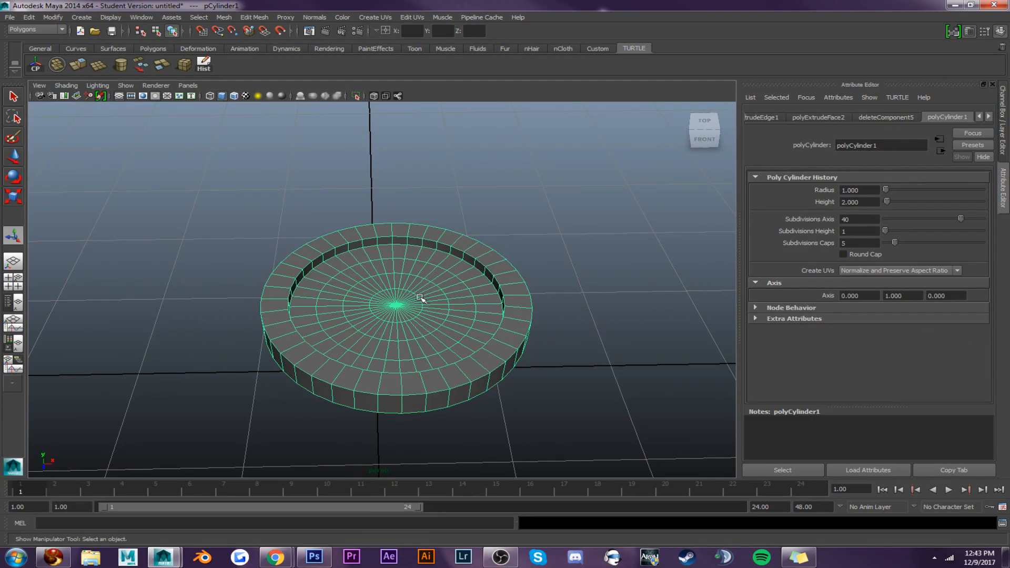
Delete the three concentric edge loops from the disc's recessed floor, working from the outermost loop inward
{"action": "left_click_drag", "start_coordinate": [421, 298], "coordinate": [468, 371], "text": "alt"}
{"action": "left_click", "coordinate": [703, 129]}
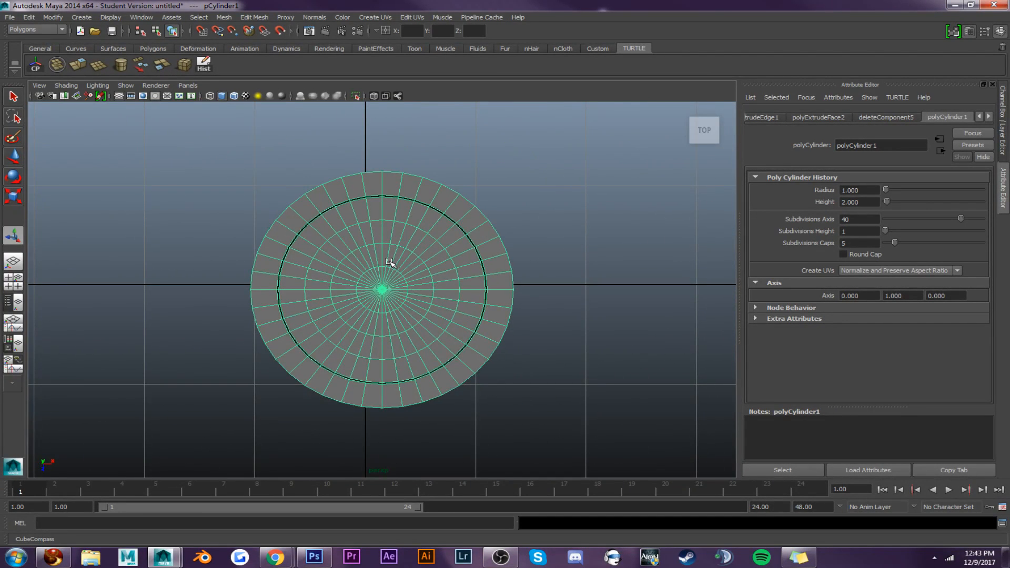
{"action": "right_click_drag", "start_coordinate": [389, 260], "coordinate": [401, 226]}
{"action": "double_click", "coordinate": [389, 221]}
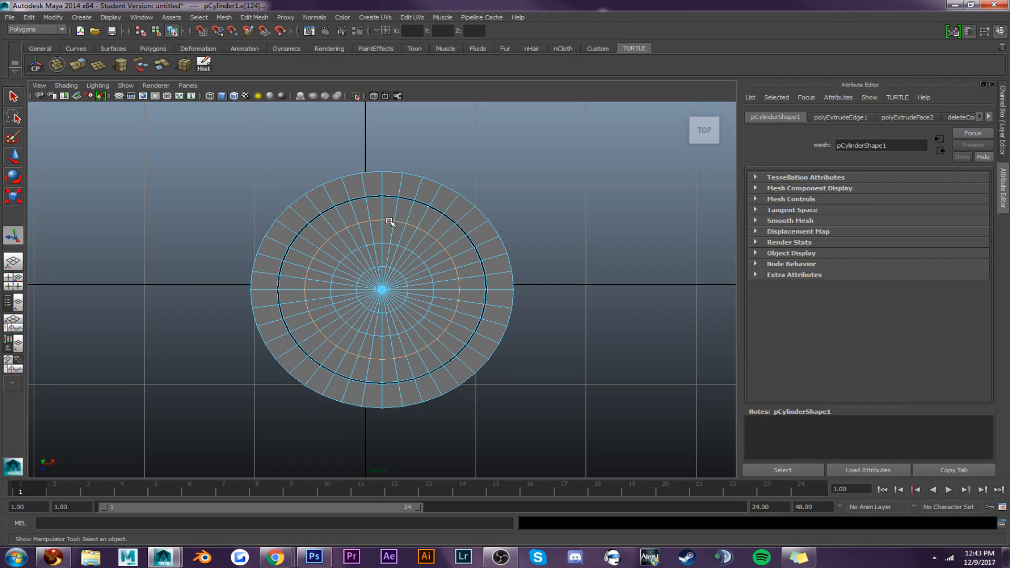
{"action": "key", "text": "Delete"}
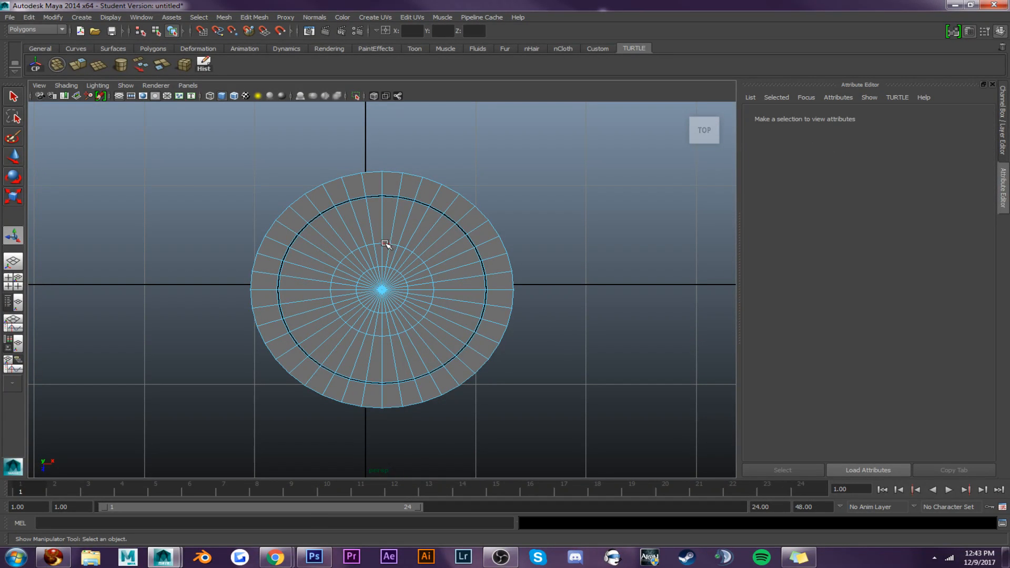
{"action": "double_click", "coordinate": [386, 244]}
{"action": "key", "text": "Delete"}
{"action": "scroll", "coordinate": [388, 273], "scroll_direction": "up", "scroll_amount": 10}
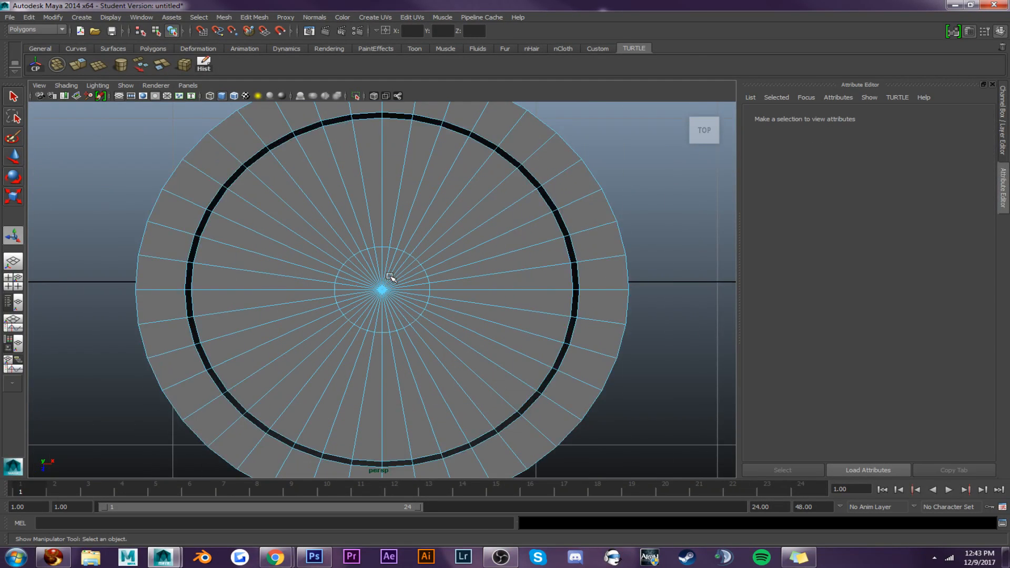
{"action": "double_click", "coordinate": [396, 144]}
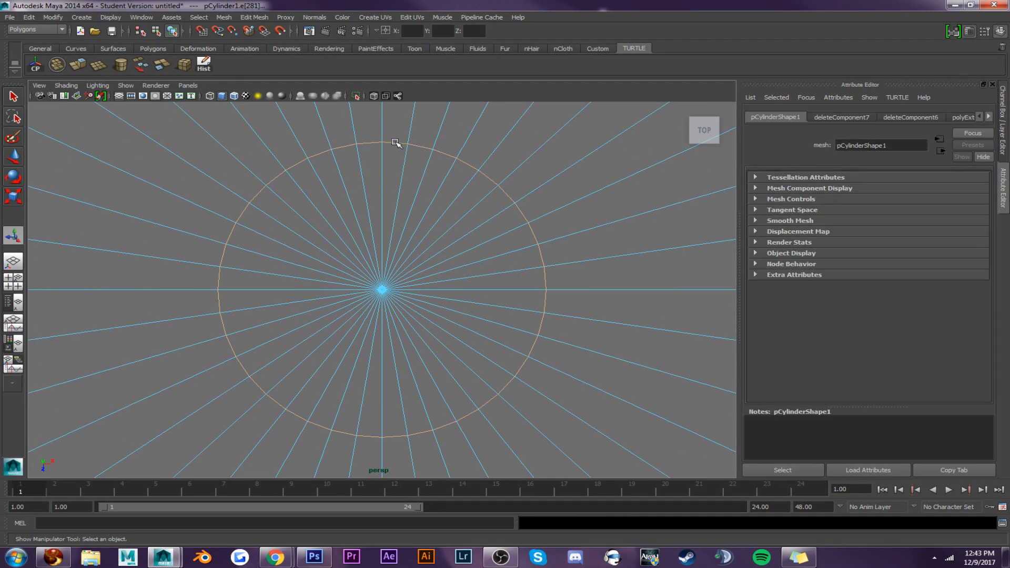
{"action": "key", "text": "Delete"}
{"action": "scroll", "coordinate": [396, 151], "scroll_direction": "down", "scroll_amount": 6}
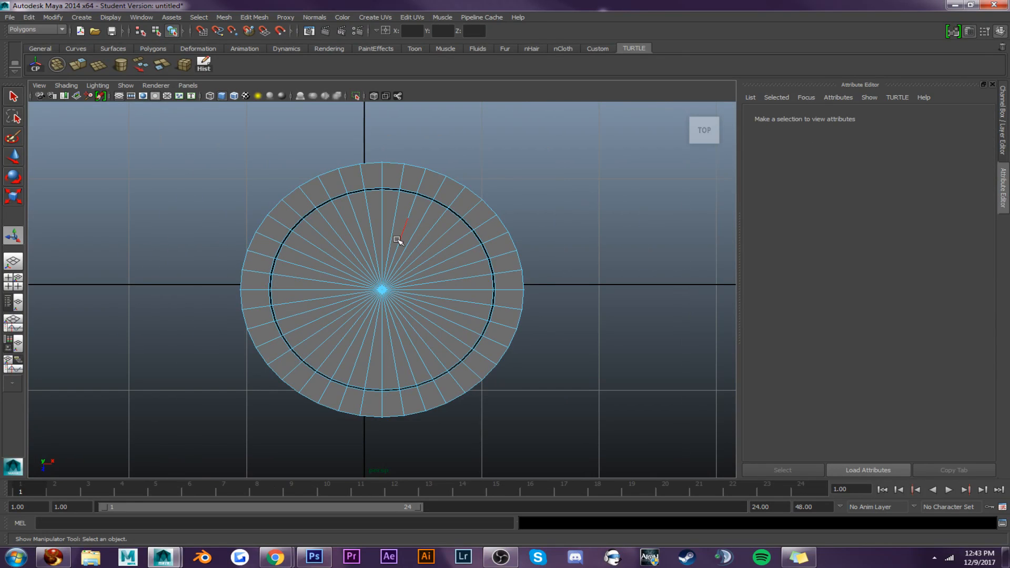
Delete all radial edges meeting at the centre of the recessed floor to leave one face, and return to object selection
{"action": "mouse_move", "coordinate": [402, 279]}
{"action": "left_mouse_down", "text": "alt"}
{"action": "mouse_move", "coordinate": [405, 209]}
{"action": "mouse_move", "coordinate": [408, 276]}
{"action": "left_mouse_up", "text": "alt"}
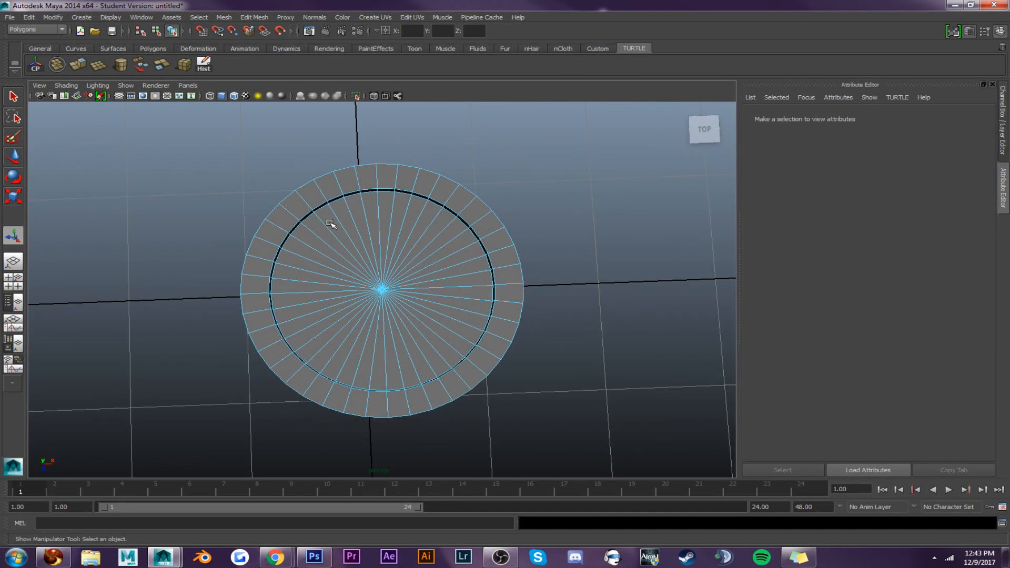
{"action": "left_click_drag", "start_coordinate": [413, 314], "coordinate": [431, 329]}
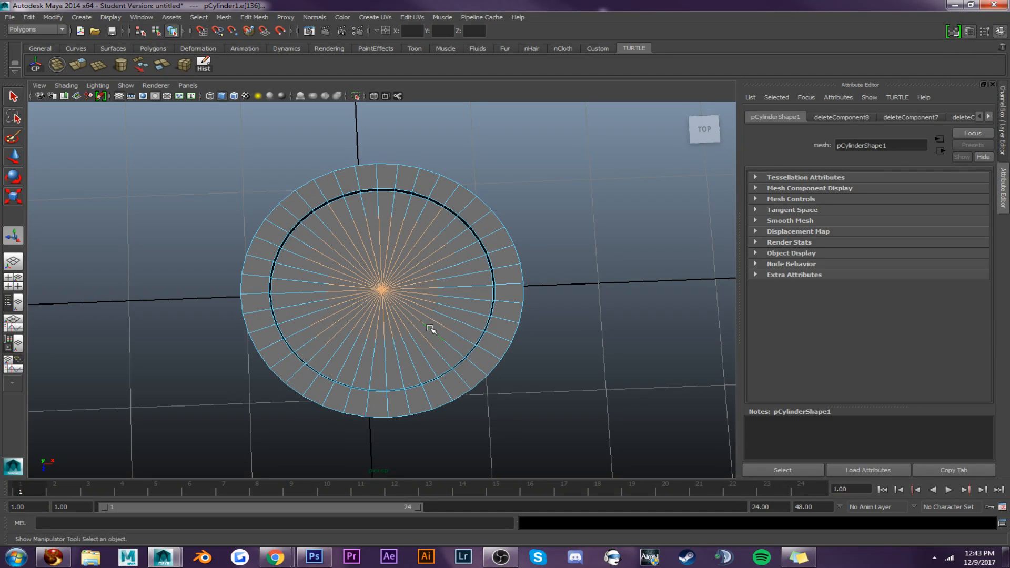
{"action": "key", "text": "Delete"}
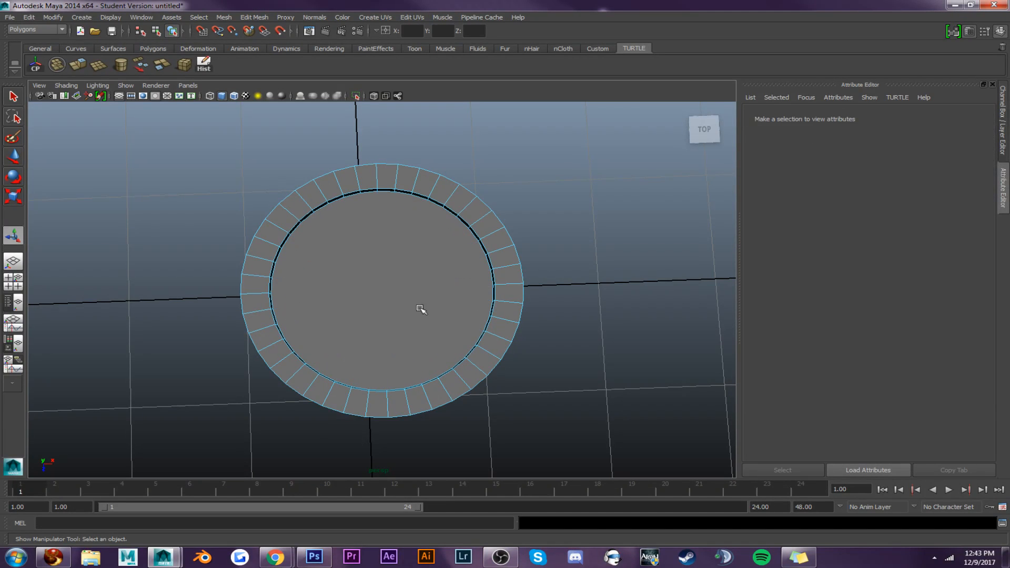
{"action": "mouse_move", "coordinate": [421, 309]}
{"action": "left_mouse_down", "text": "alt"}
{"action": "mouse_move", "coordinate": [412, 322]}
{"action": "mouse_move", "coordinate": [406, 230]}
{"action": "mouse_move", "coordinate": [409, 322]}
{"action": "mouse_move", "coordinate": [406, 300]}
{"action": "left_mouse_up", "text": "alt"}
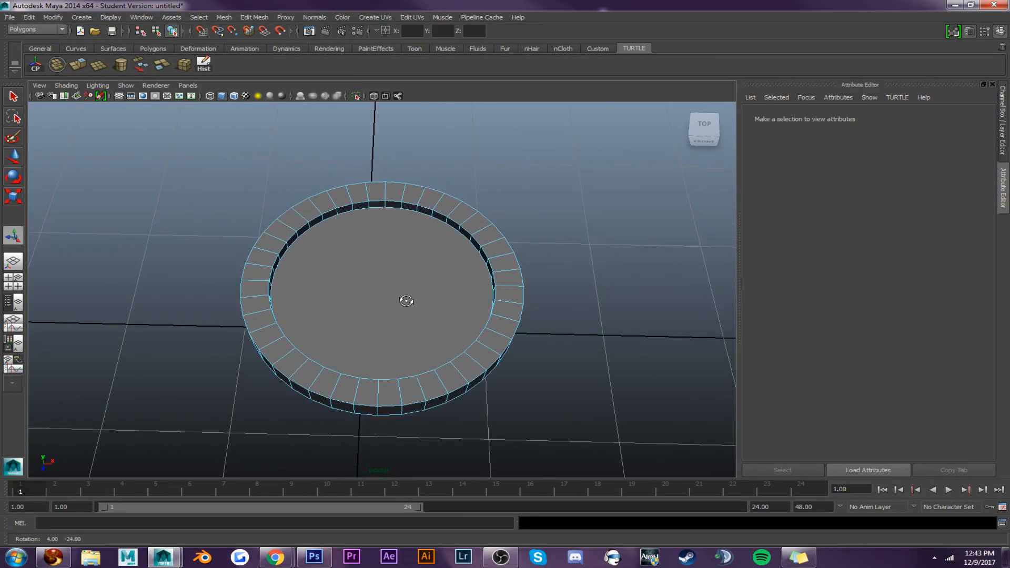
{"action": "right_click_drag", "start_coordinate": [406, 300], "coordinate": [440, 282]}
{"action": "left_click", "coordinate": [408, 277]}
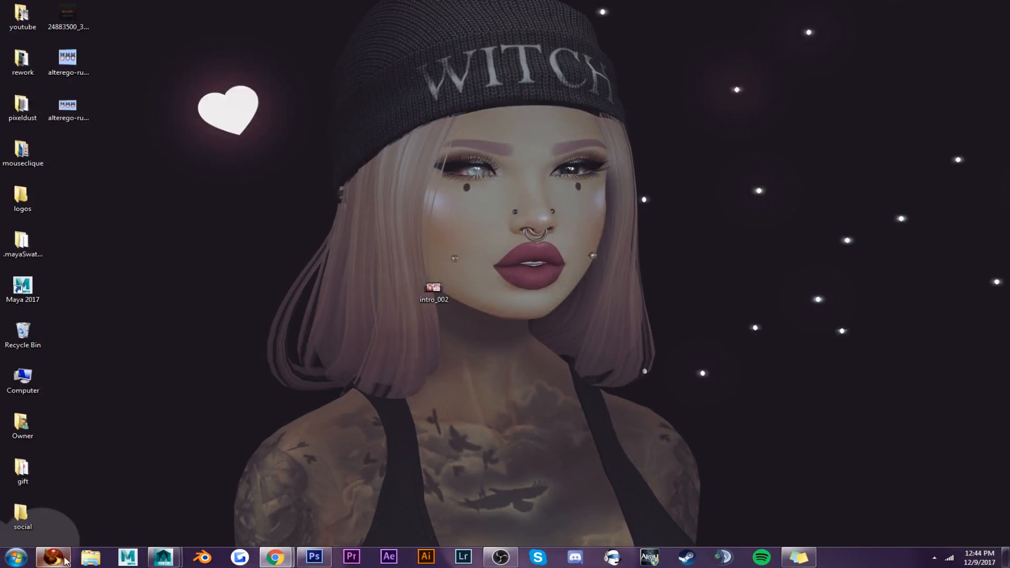
Switch to Firestorm, accept the inventory folder offered in the unread conversation, and dismiss the conversation windows
{"action": "left_click", "coordinate": [62, 559]}
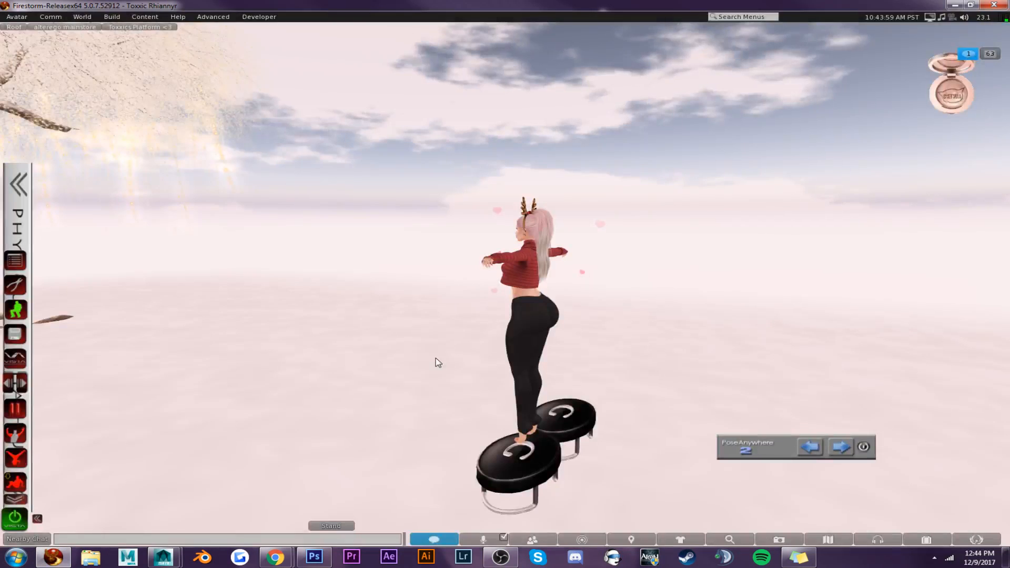
{"action": "left_click", "coordinate": [963, 55]}
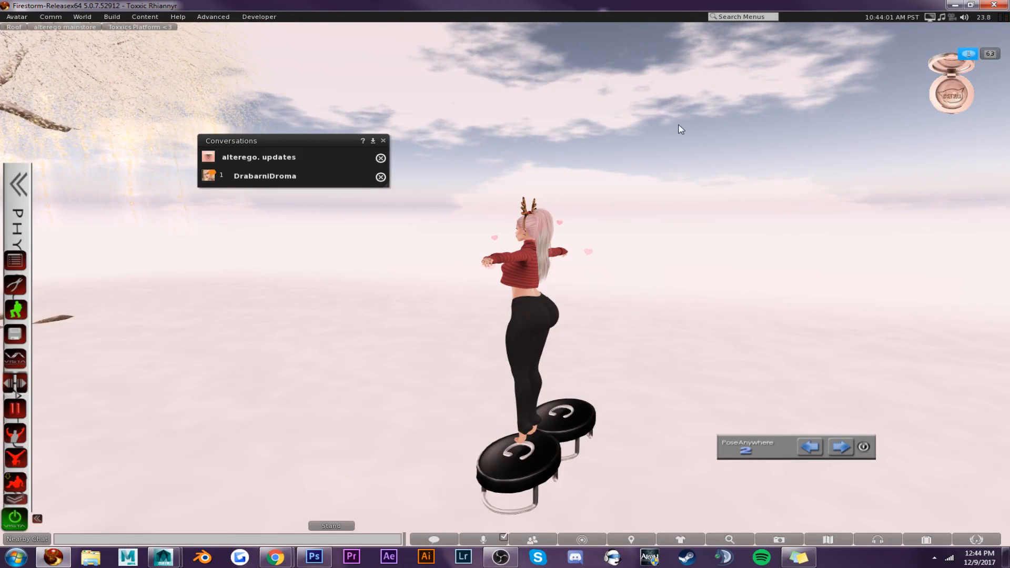
{"action": "left_click", "coordinate": [265, 176]}
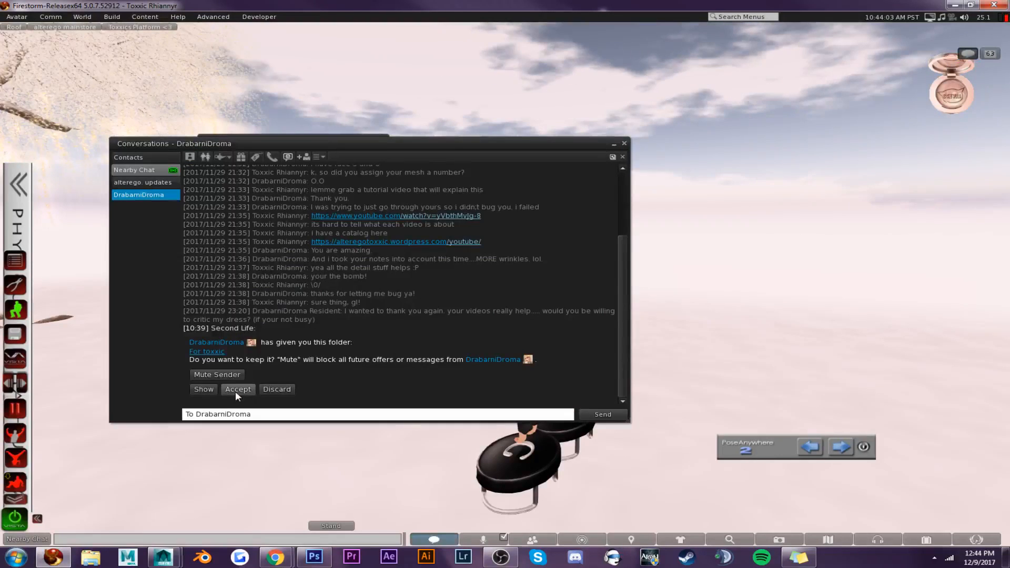
{"action": "left_click", "coordinate": [231, 389]}
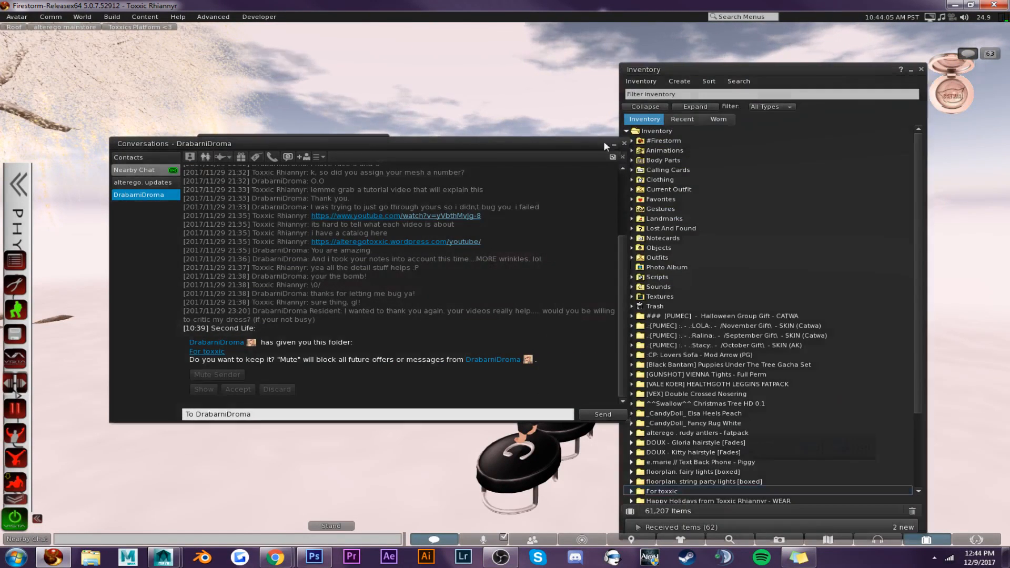
{"action": "left_click", "coordinate": [613, 144]}
{"action": "left_click", "coordinate": [385, 142]}
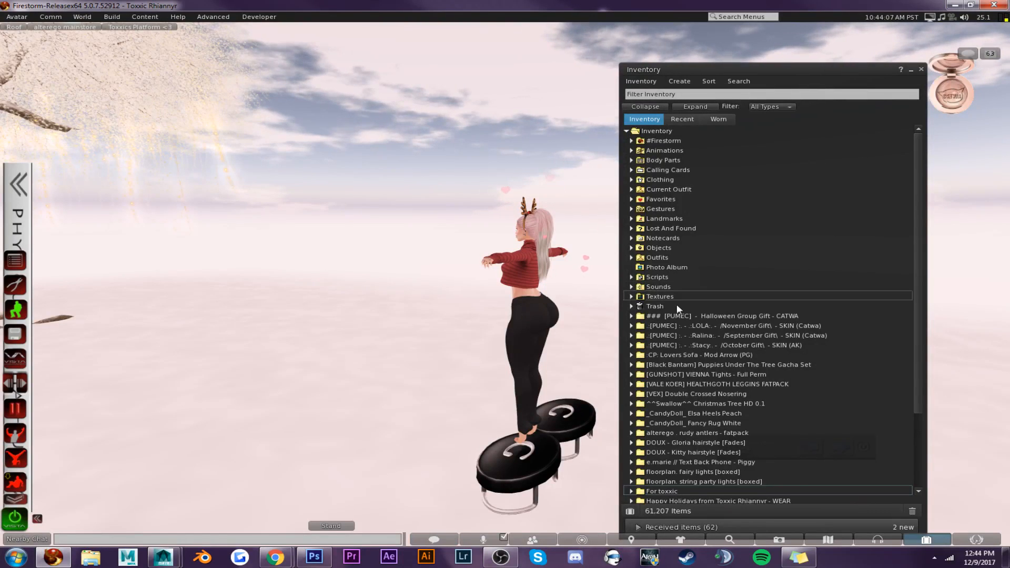
Open the newly received inventory folder and preview the {MBP} Gypsy Goth Dress - AD texture beside the avatar
{"action": "scroll", "coordinate": [699, 377], "scroll_direction": "down", "scroll_amount": 3}
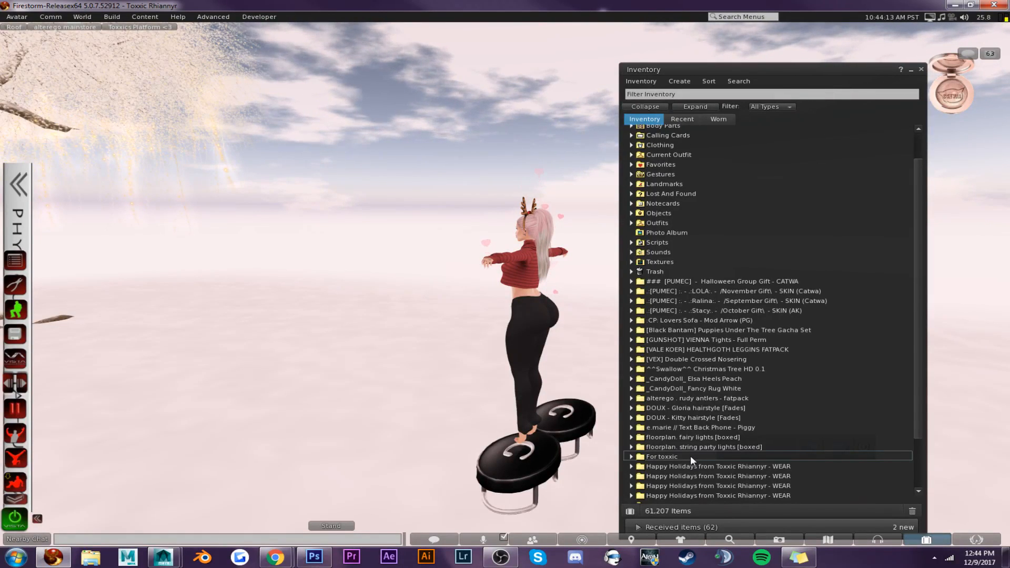
{"action": "double_click", "coordinate": [690, 456]}
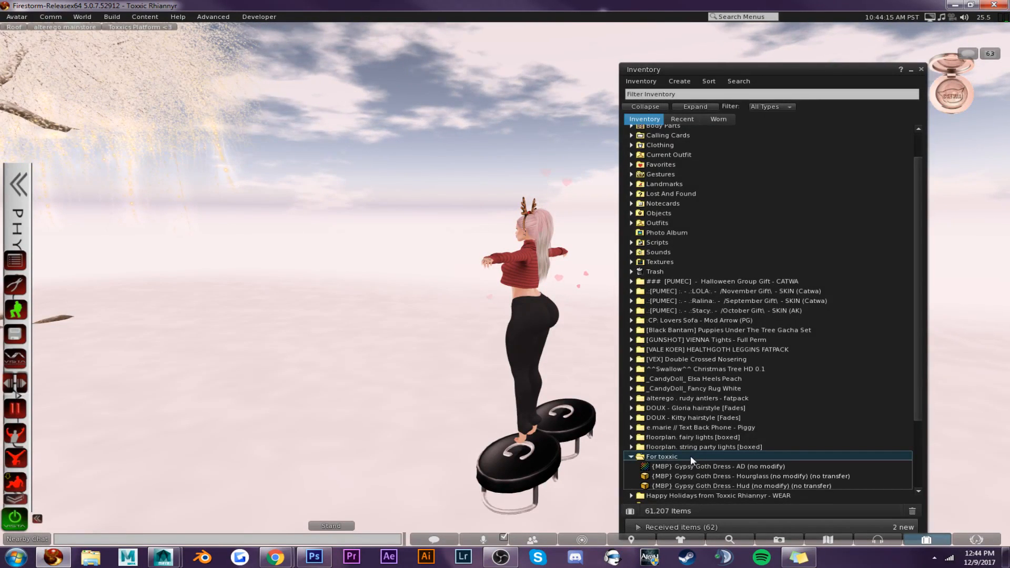
{"action": "scroll", "coordinate": [690, 455], "scroll_direction": "down", "scroll_amount": 1}
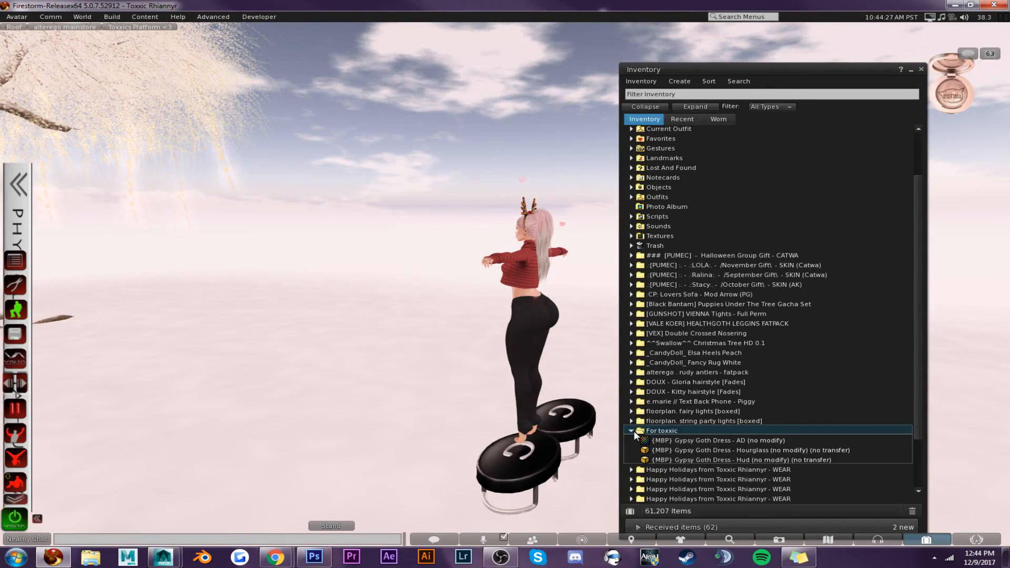
{"action": "double_click", "coordinate": [709, 440]}
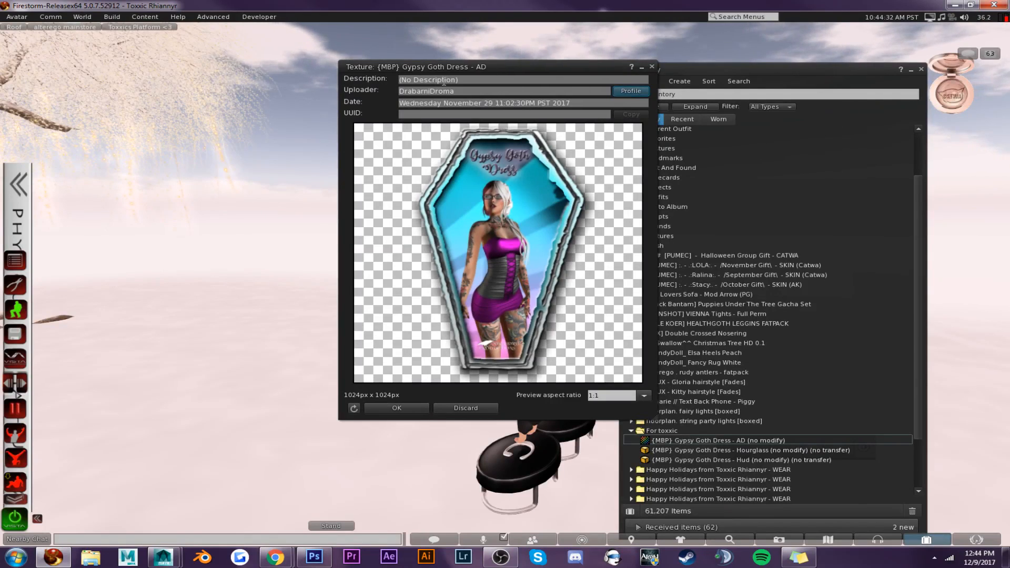
{"action": "left_click_drag", "start_coordinate": [444, 96], "coordinate": [218, 78]}
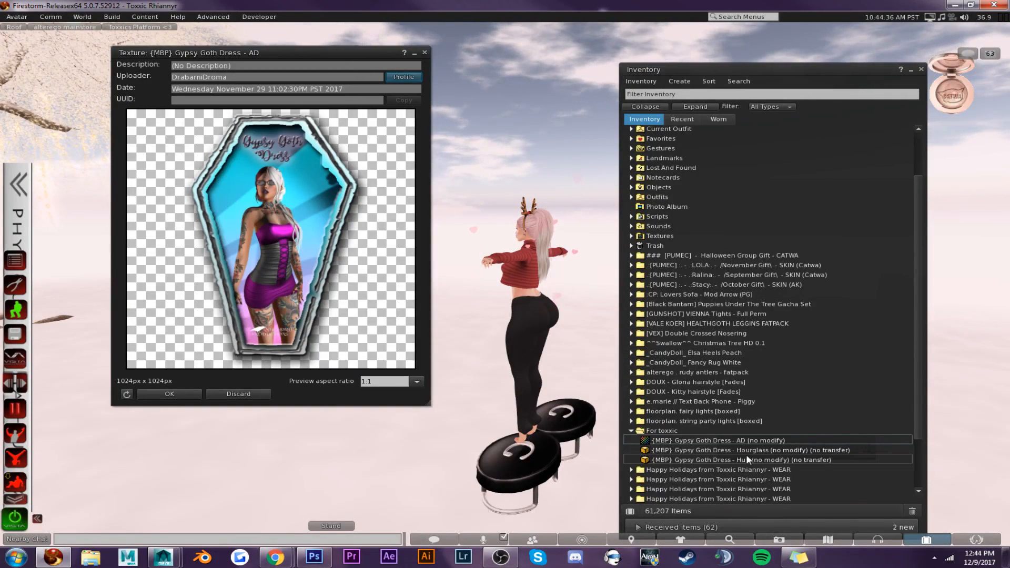
Close the texture preview, wear the {MBP} Gypsy Goth Dress - Hud, and move it fully into view at Y about 0.458
{"action": "left_click", "coordinate": [715, 459]}
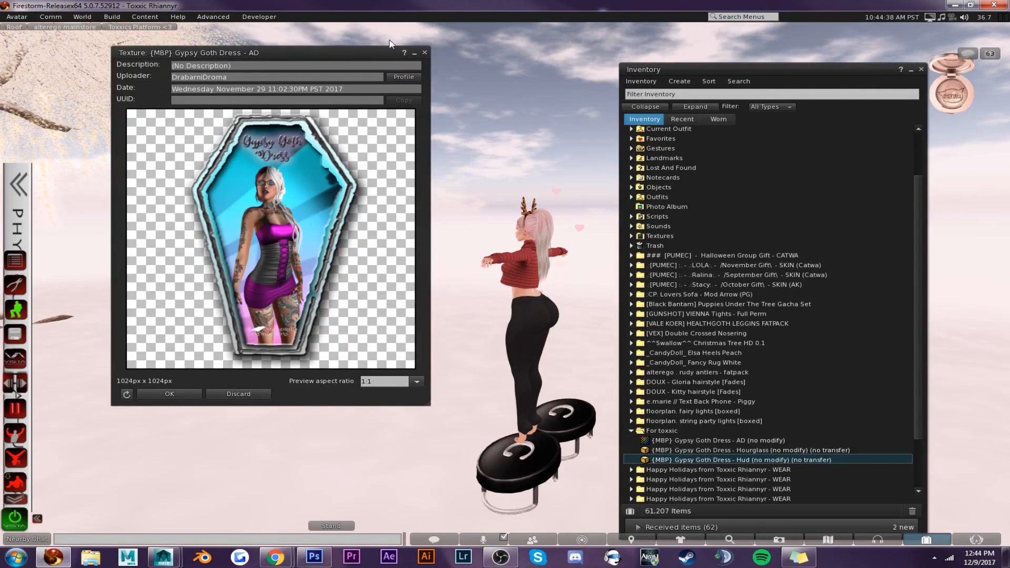
{"action": "left_click", "coordinate": [425, 52]}
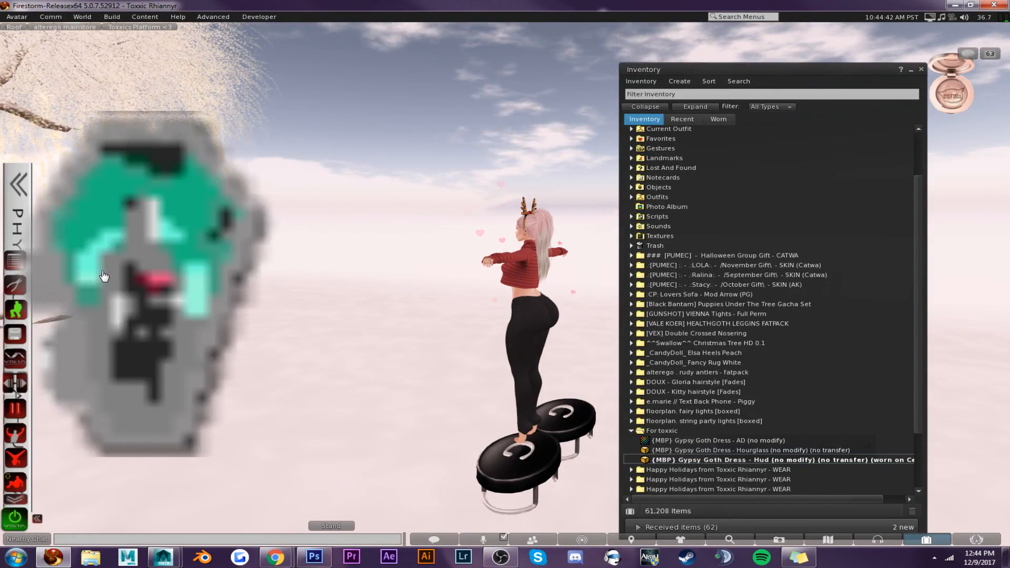
{"action": "right_click", "coordinate": [124, 263]}
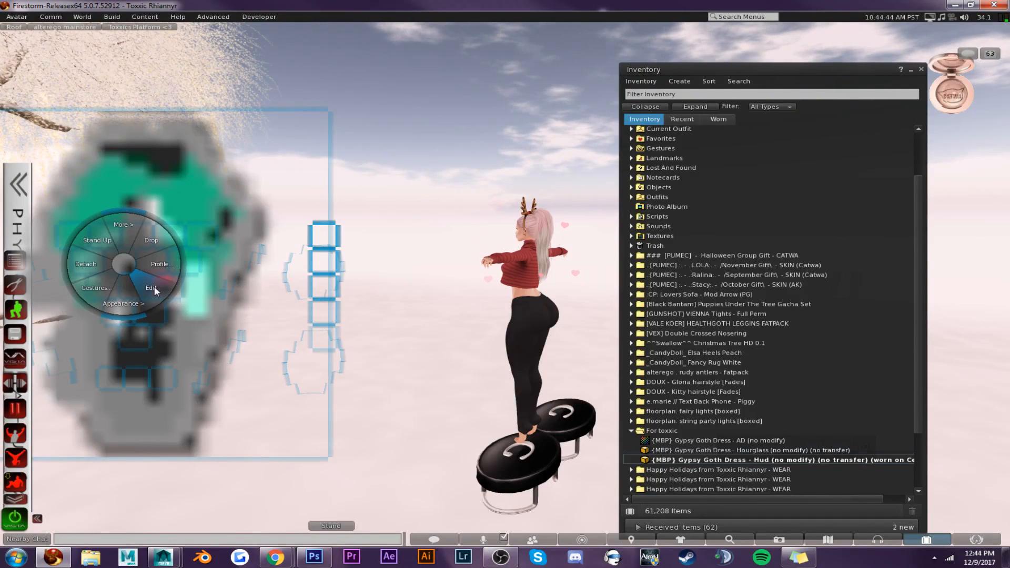
{"action": "left_click", "coordinate": [154, 287]}
{"action": "left_click", "coordinate": [217, 93]}
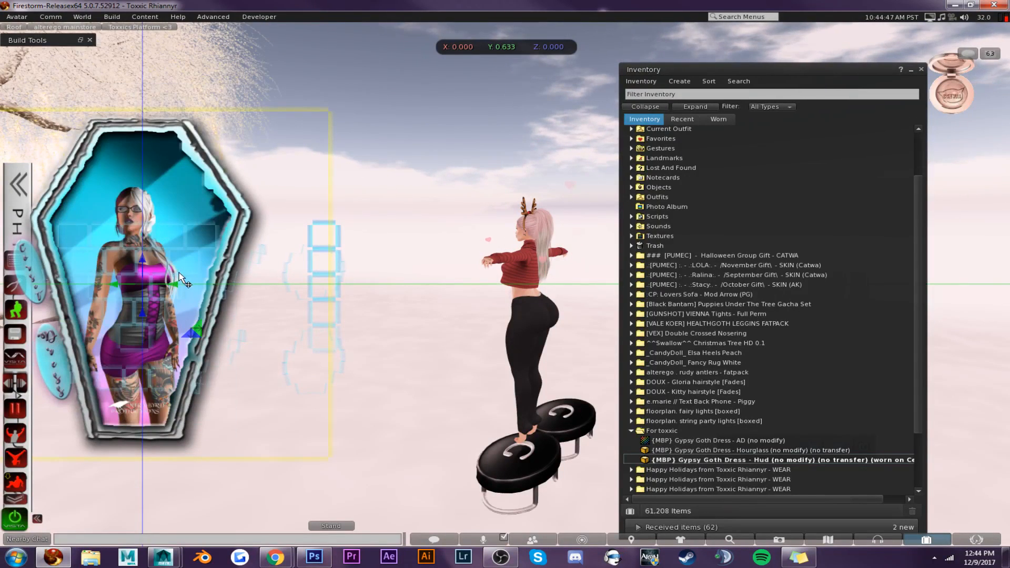
{"action": "left_click_drag", "start_coordinate": [172, 285], "coordinate": [271, 286]}
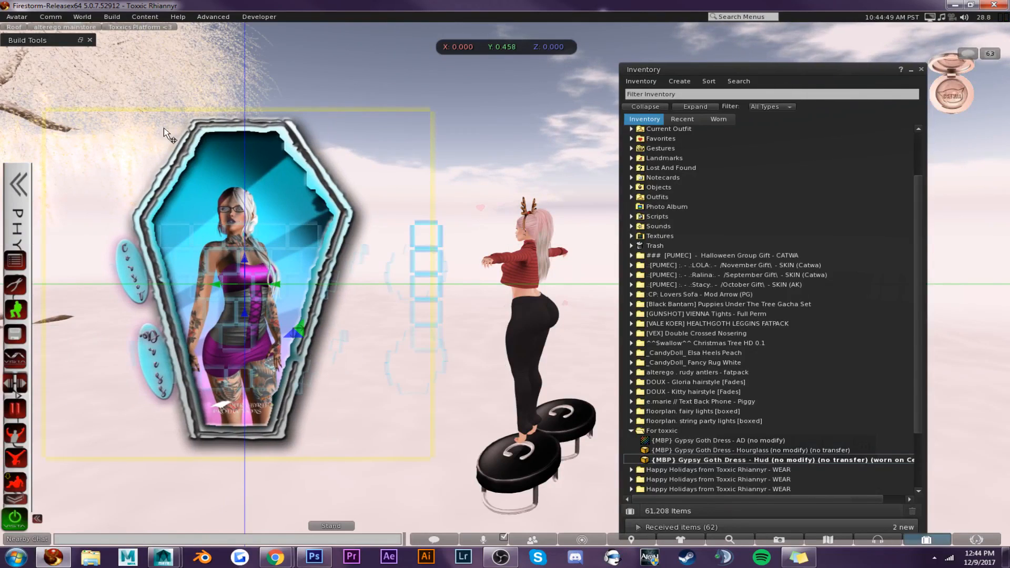
{"action": "left_click", "coordinate": [90, 40]}
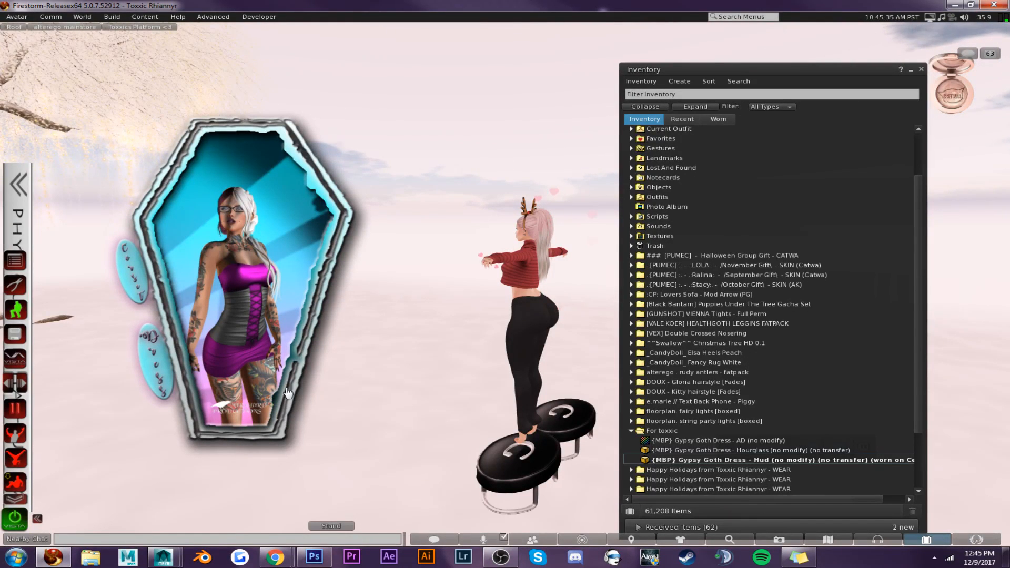
Examine the HUD's Corset and Dress colour pages, ending on the Corset page
{"action": "left_click", "coordinate": [136, 288]}
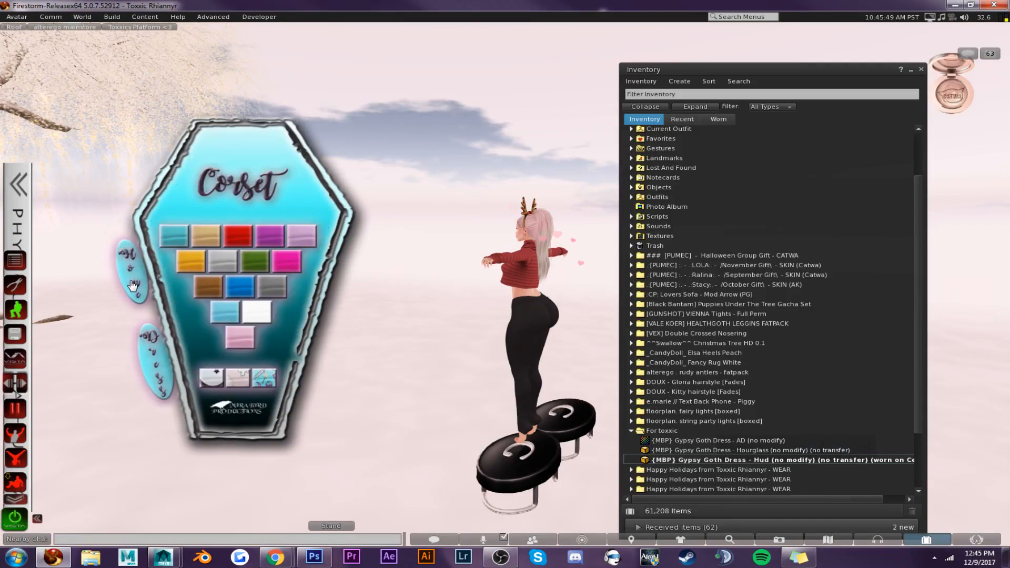
{"action": "left_click", "coordinate": [153, 367]}
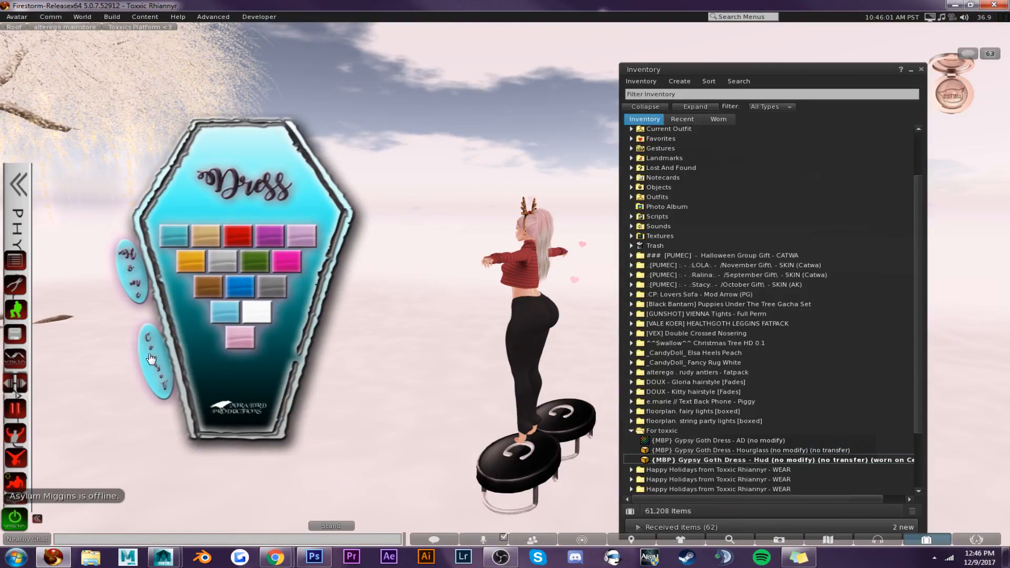
{"action": "left_click", "coordinate": [135, 293]}
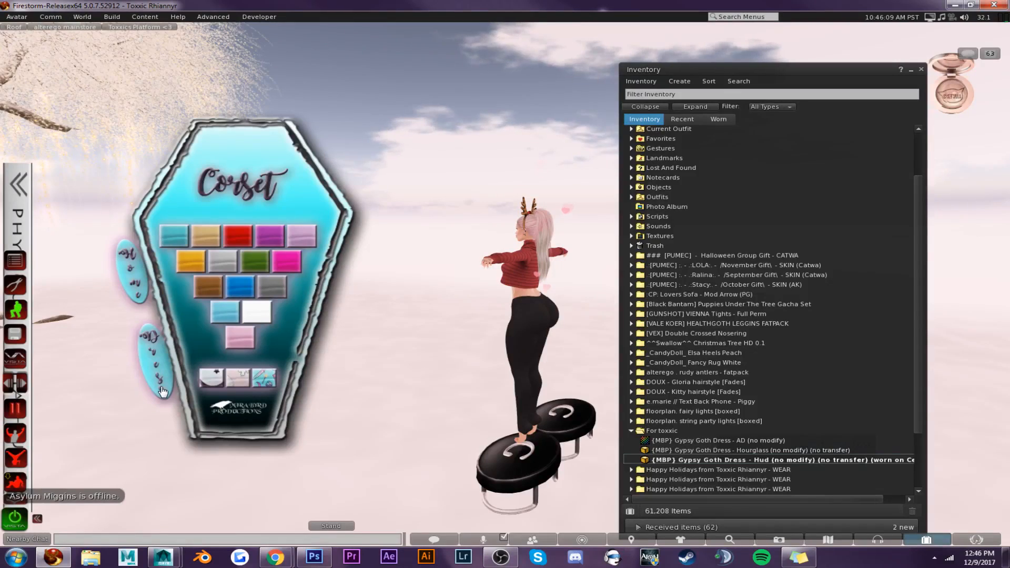
Wear the {MBP} Gypsy Goth Dress - Hourglass and view the outfit on the avatar from the front
{"action": "double_click", "coordinate": [719, 451]}
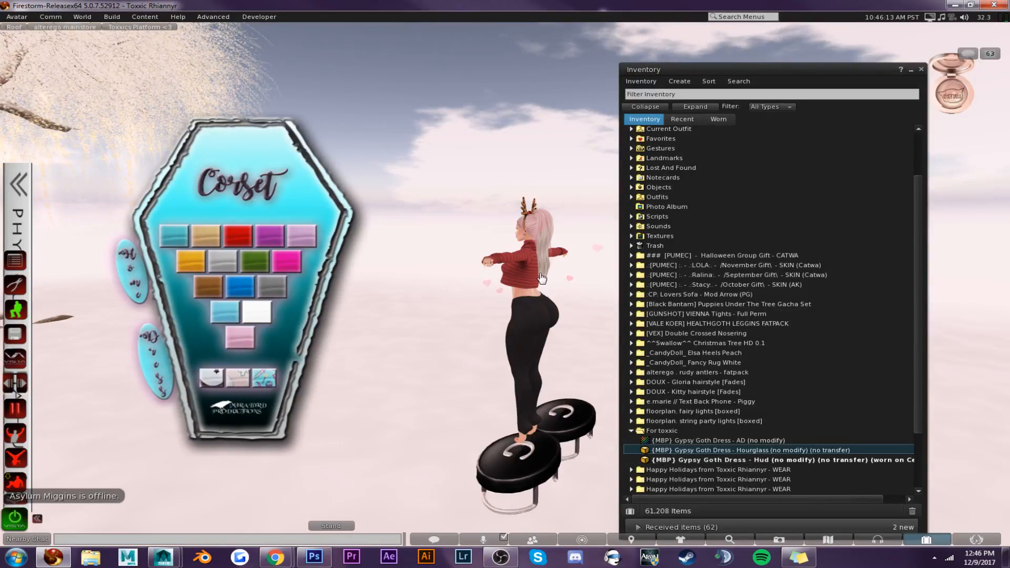
{"action": "left_click_drag", "start_coordinate": [528, 292], "coordinate": [708, 244], "text": "alt"}
{"action": "left_click_drag", "start_coordinate": [527, 292], "coordinate": [678, 263], "text": "alt"}
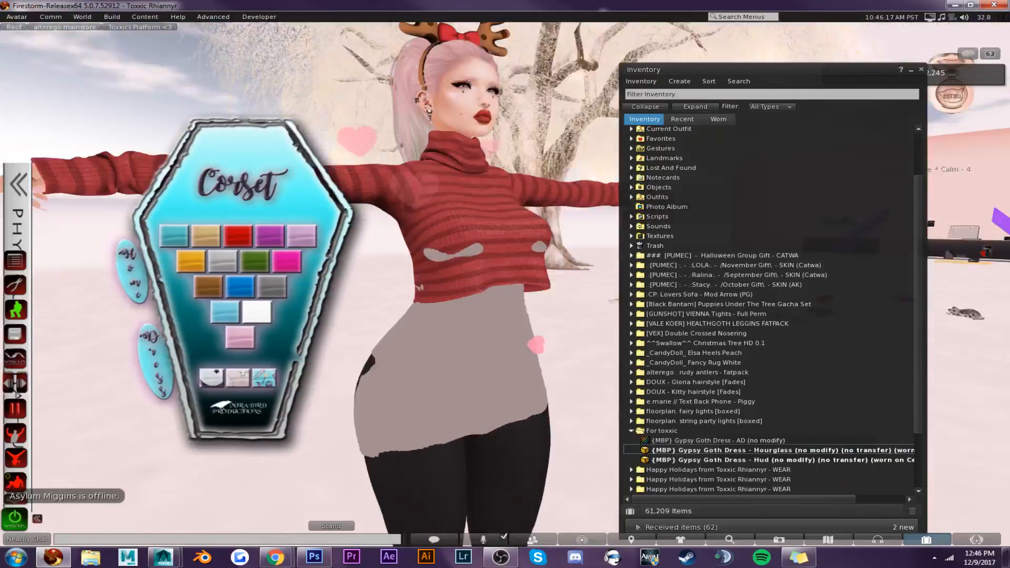
{"action": "left_click_drag", "start_coordinate": [484, 337], "coordinate": [492, 326], "text": "alt"}
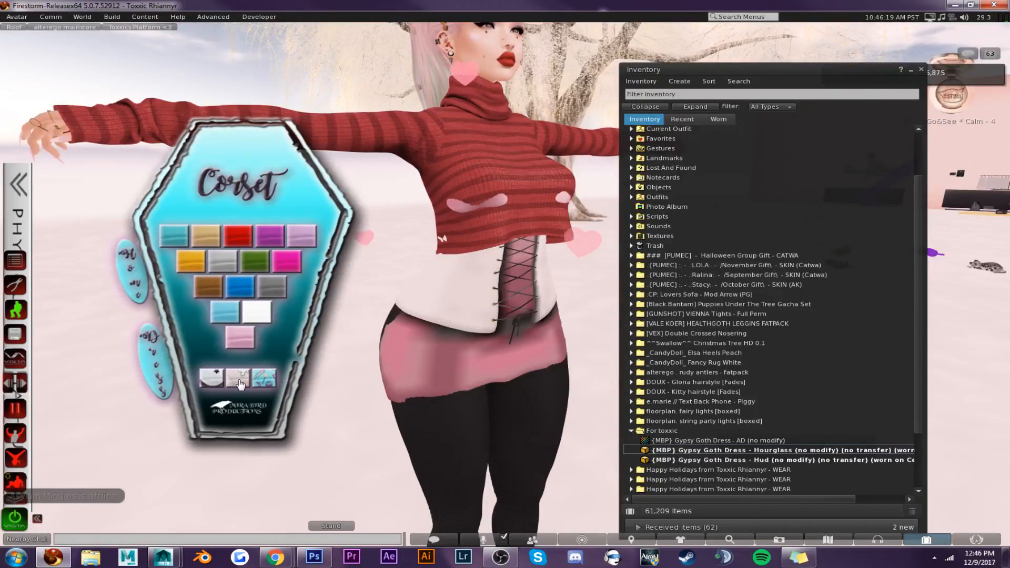
Try the blue and brown colours on the corset and inspect it from the front and back
{"action": "left_click", "coordinate": [246, 295]}
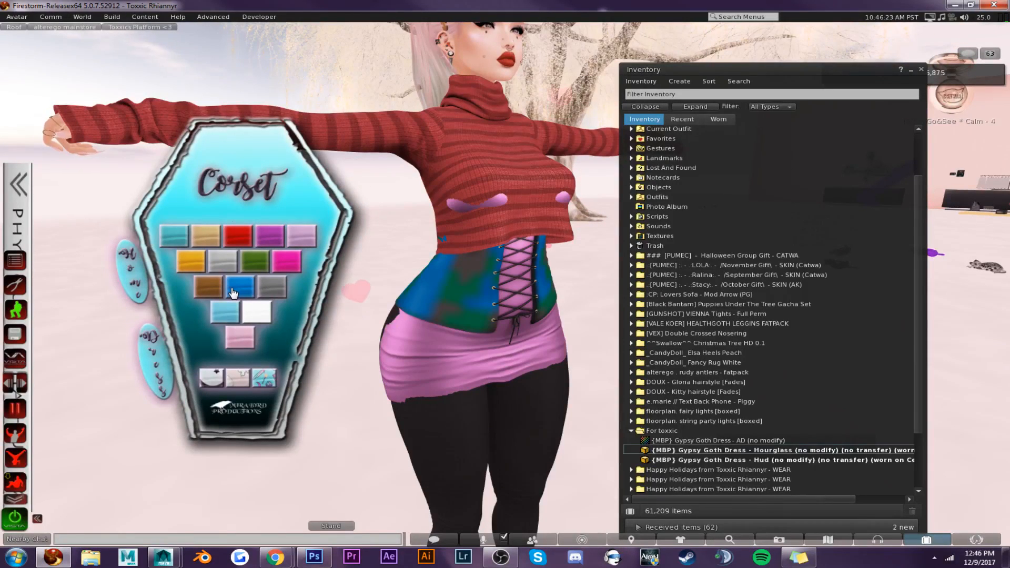
{"action": "left_click_drag", "start_coordinate": [447, 322], "coordinate": [463, 299], "text": "alt"}
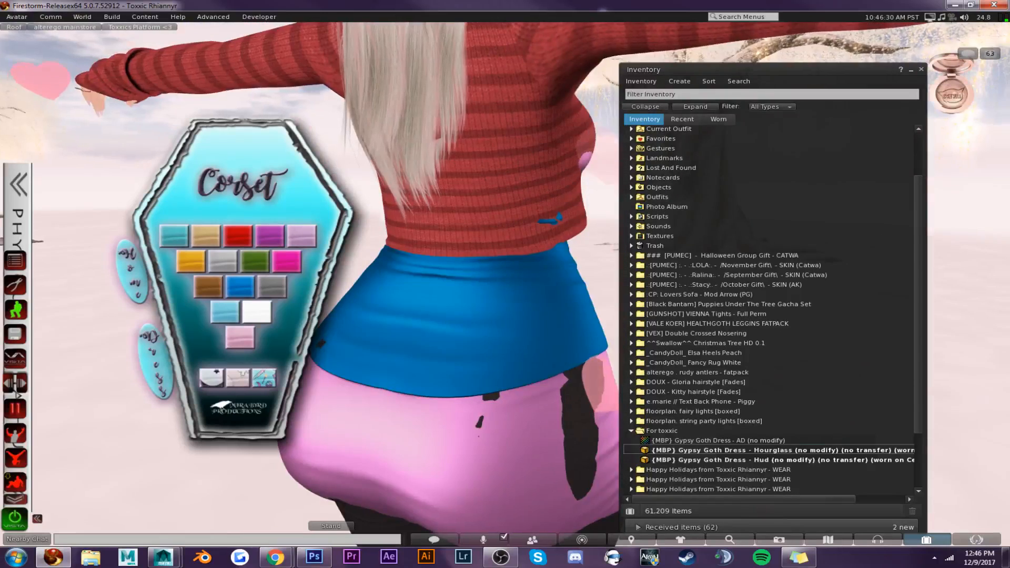
{"action": "left_click", "coordinate": [221, 293]}
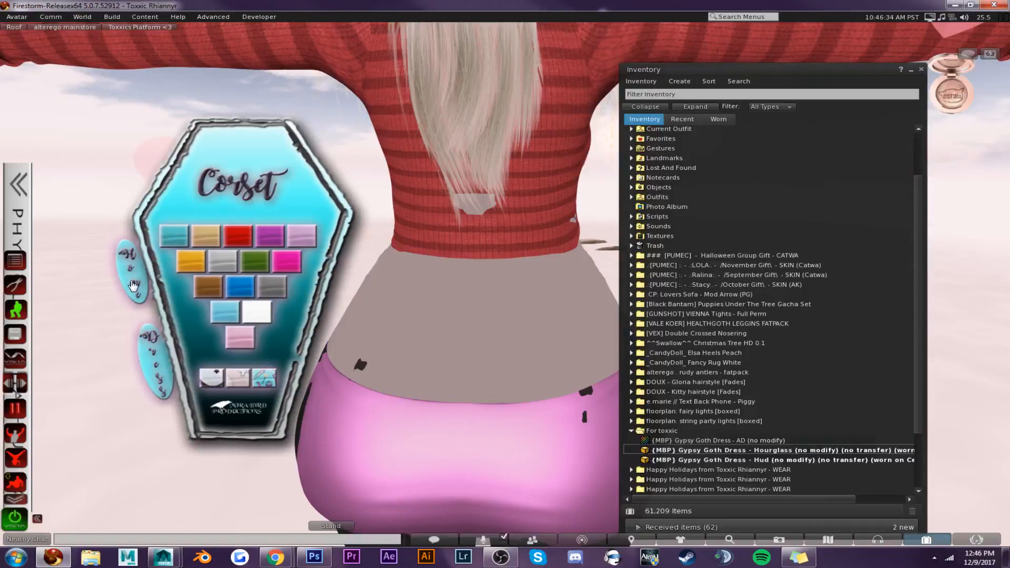
Go to the HUD's Dress page through its home page, apply grey to the dress, and inspect the back and side
{"action": "left_click", "coordinate": [133, 285]}
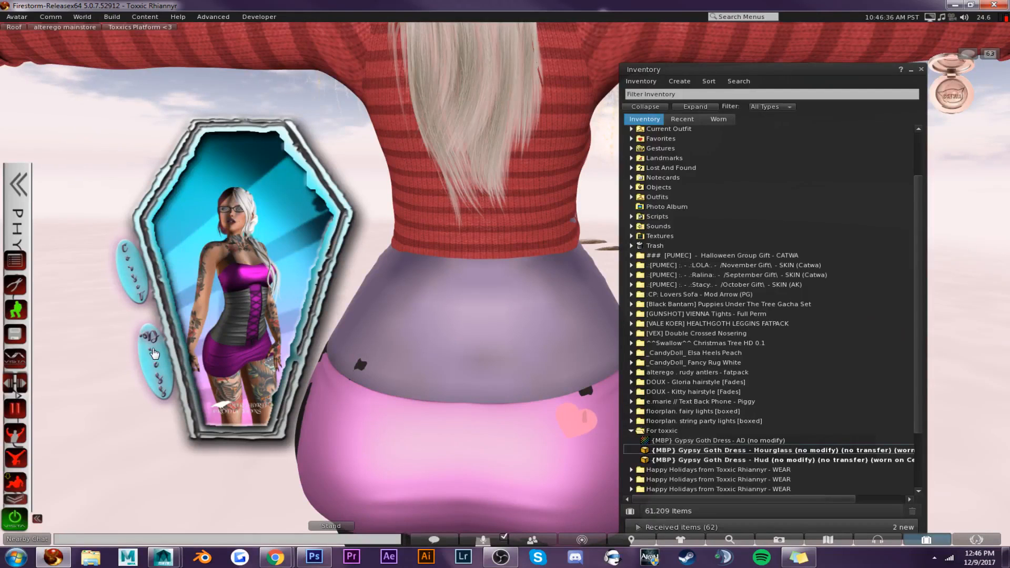
{"action": "left_click", "coordinate": [162, 359]}
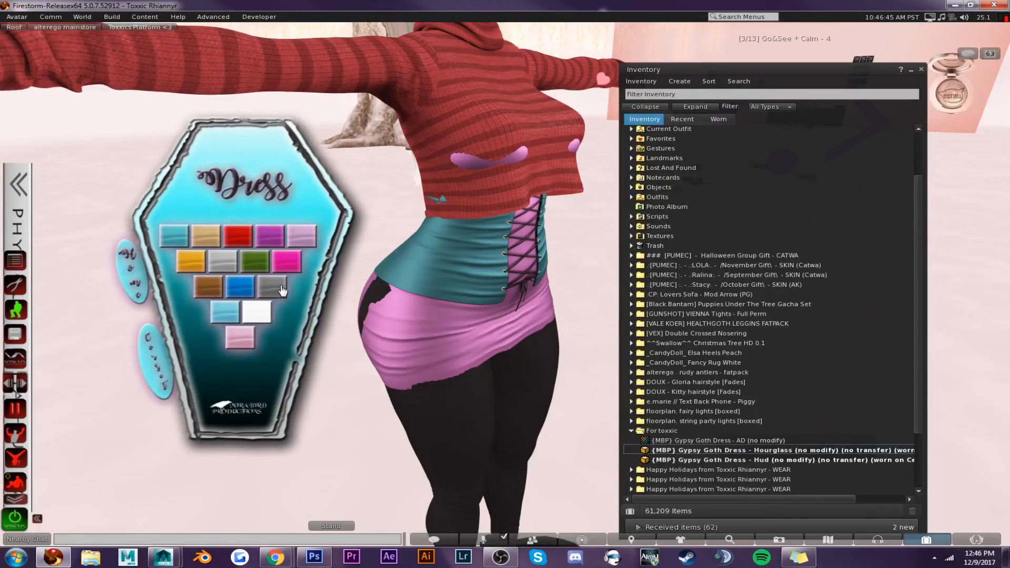
{"action": "left_click", "coordinate": [282, 289]}
{"action": "left_click_drag", "start_coordinate": [477, 258], "coordinate": [737, 236], "text": "alt"}
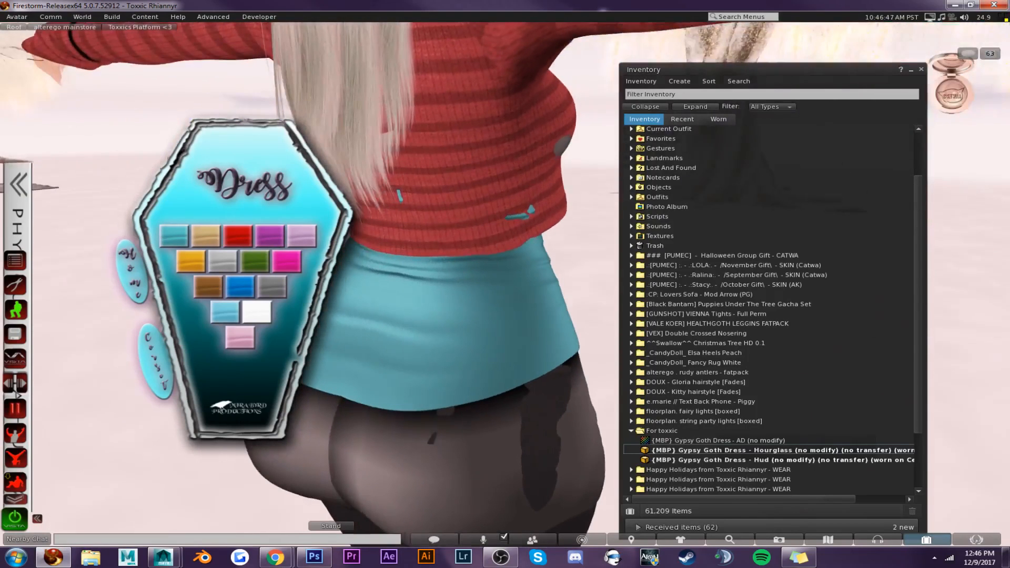
{"action": "left_click_drag", "start_coordinate": [352, 322], "coordinate": [479, 408], "text": "alt"}
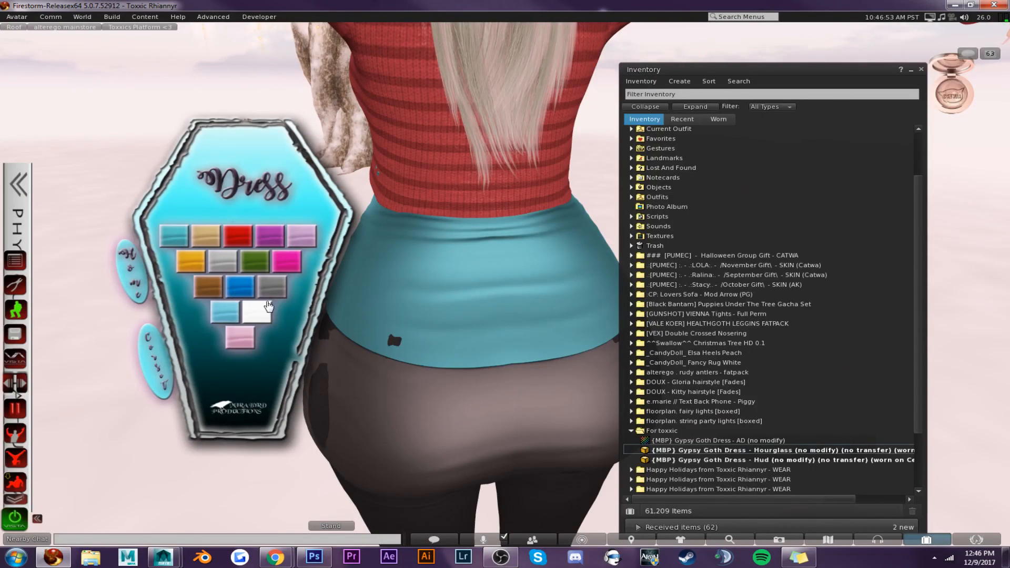
{"action": "left_click_drag", "start_coordinate": [268, 305], "coordinate": [416, 303], "text": "alt"}
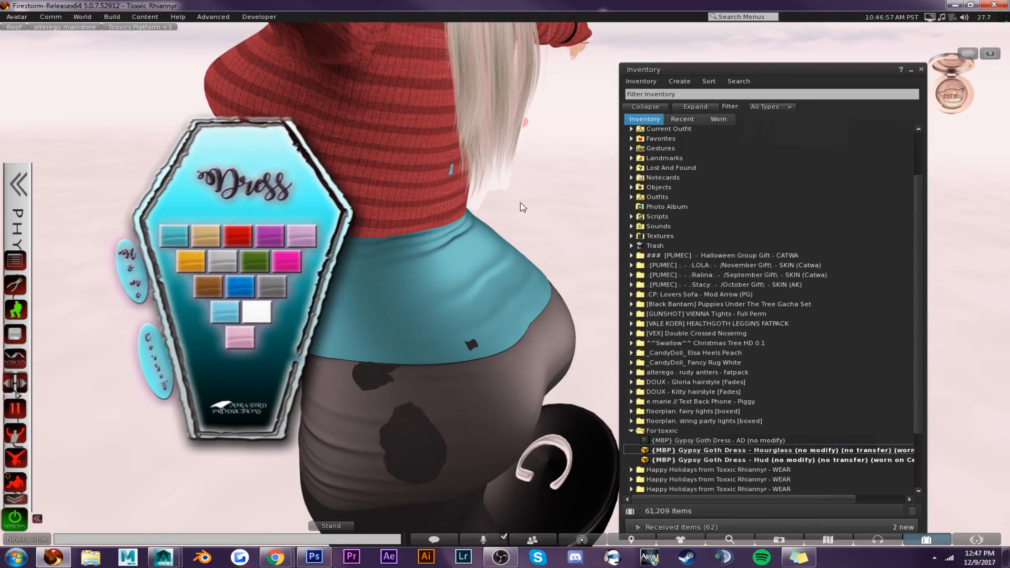
Try several dress colours including green, light pink and grey, ending on red, and open the {MBP} Gypsy Goth Dress - AD texture
{"action": "left_click", "coordinate": [174, 238]}
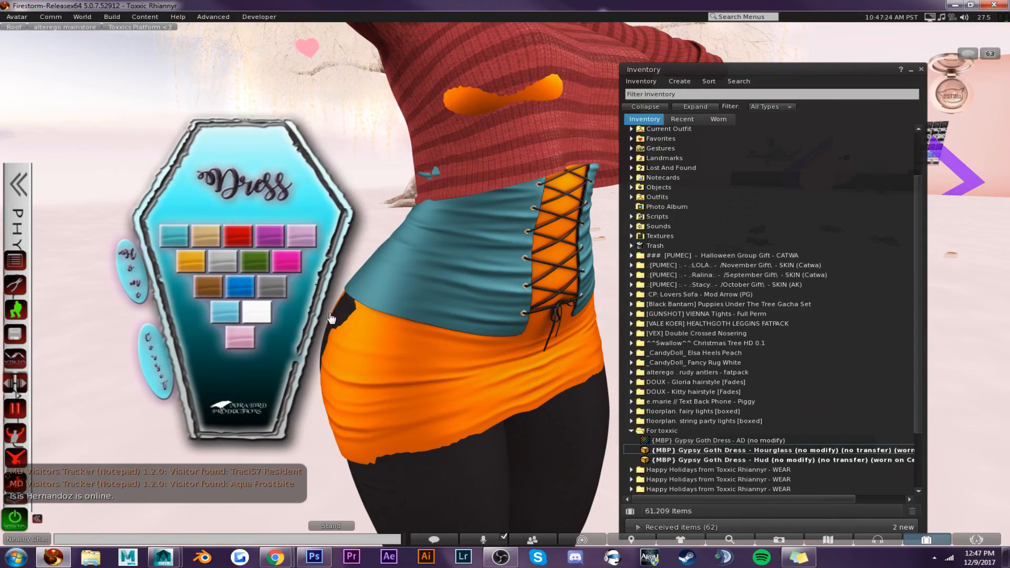
{"action": "left_click", "coordinate": [256, 264]}
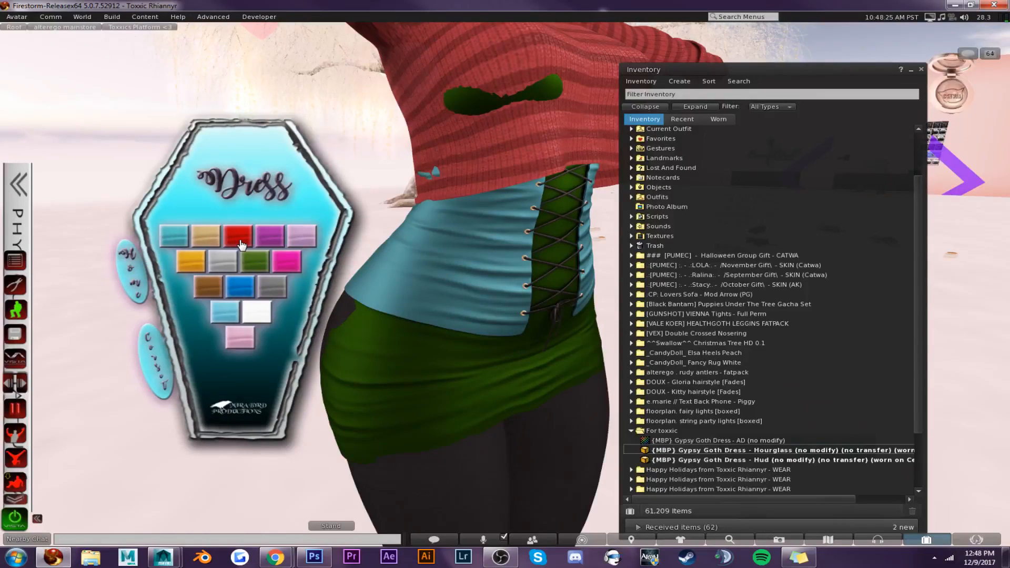
{"action": "left_click", "coordinate": [243, 338]}
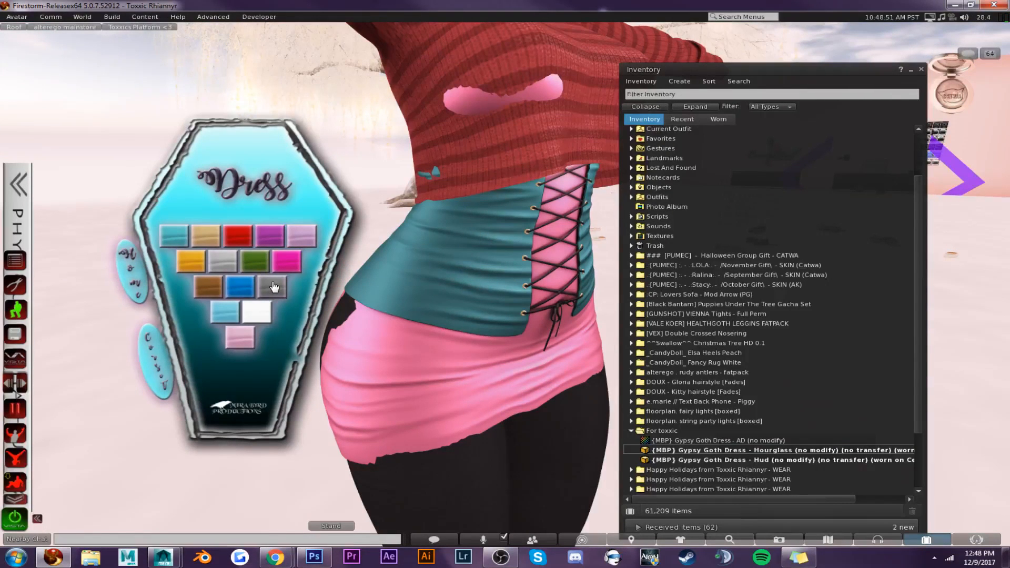
{"action": "left_click", "coordinate": [274, 287]}
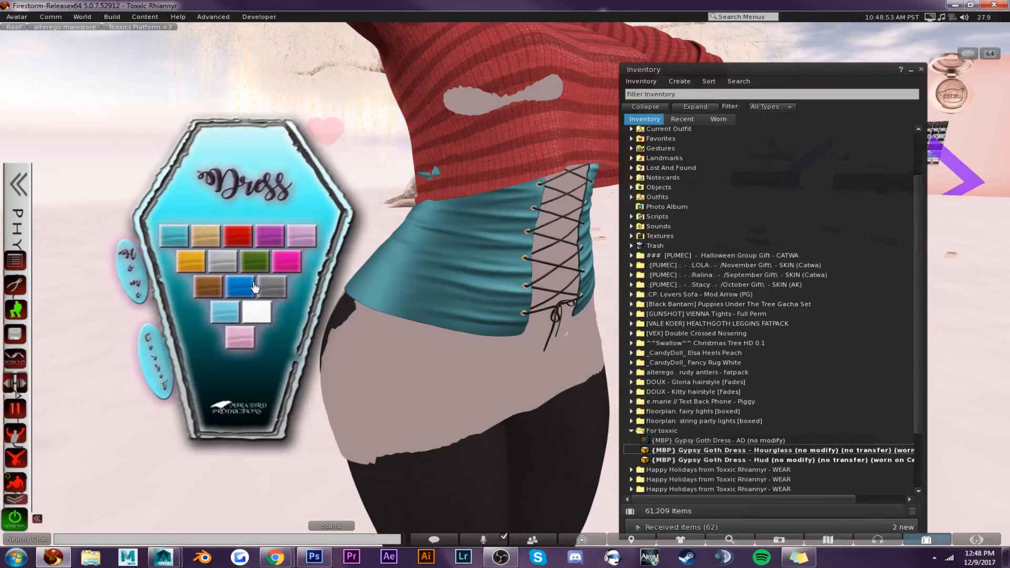
{"action": "left_click", "coordinate": [245, 243]}
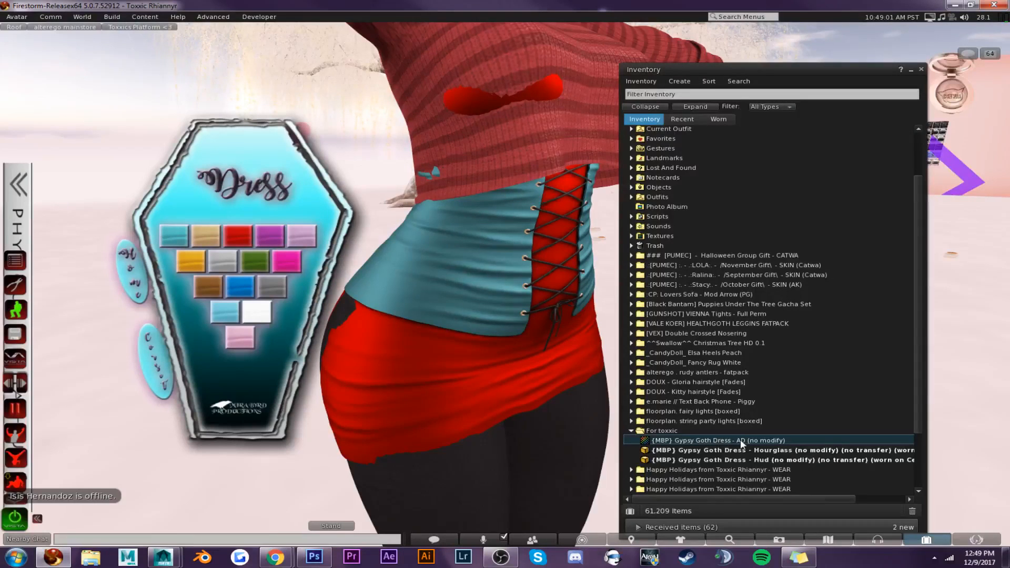
{"action": "double_click", "coordinate": [740, 440]}
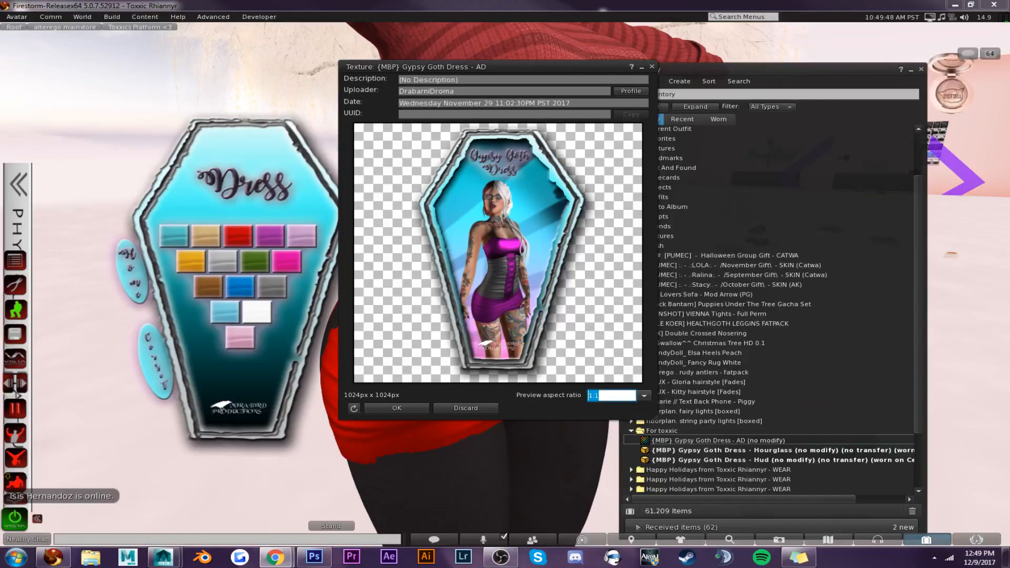
Switch to Chrome and examine the product ads in the Flickr photostream, comparing their layouts and colour-swatch HUD images
{"action": "key", "text": "alt+Tab"}
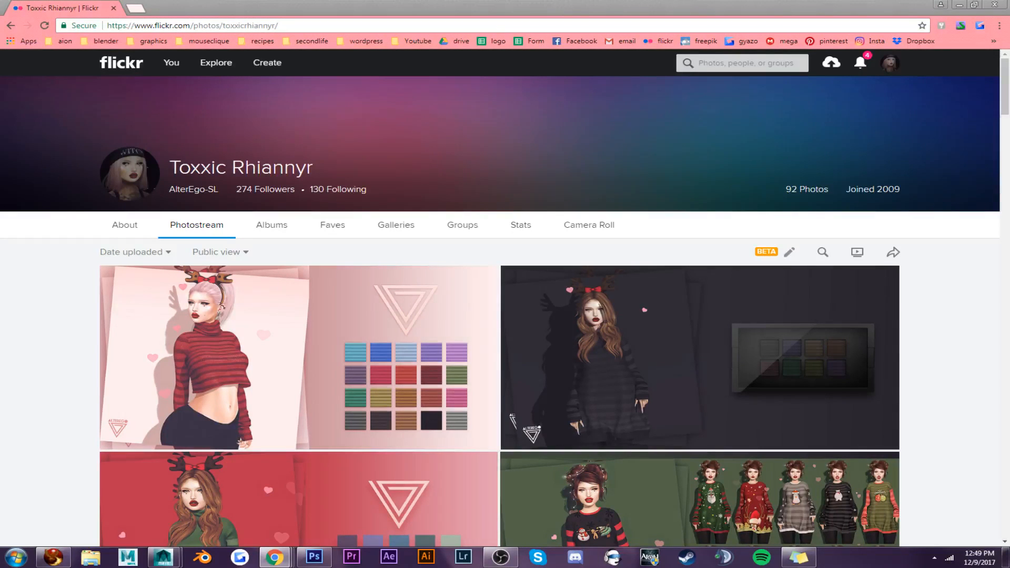
{"action": "scroll", "coordinate": [34, 323], "scroll_direction": "down", "scroll_amount": 2}
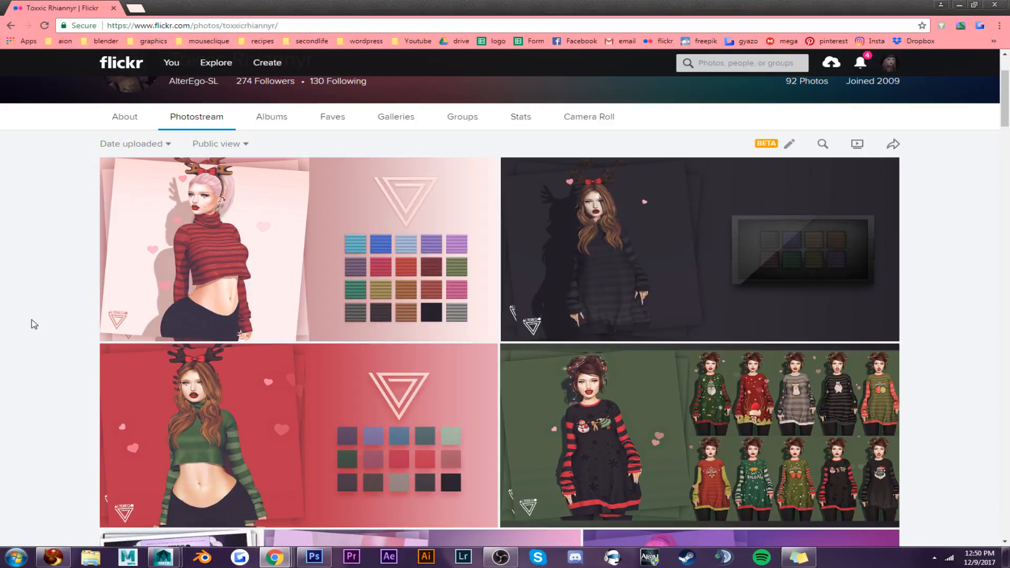
{"action": "scroll", "coordinate": [34, 323], "scroll_direction": "down", "scroll_amount": 2}
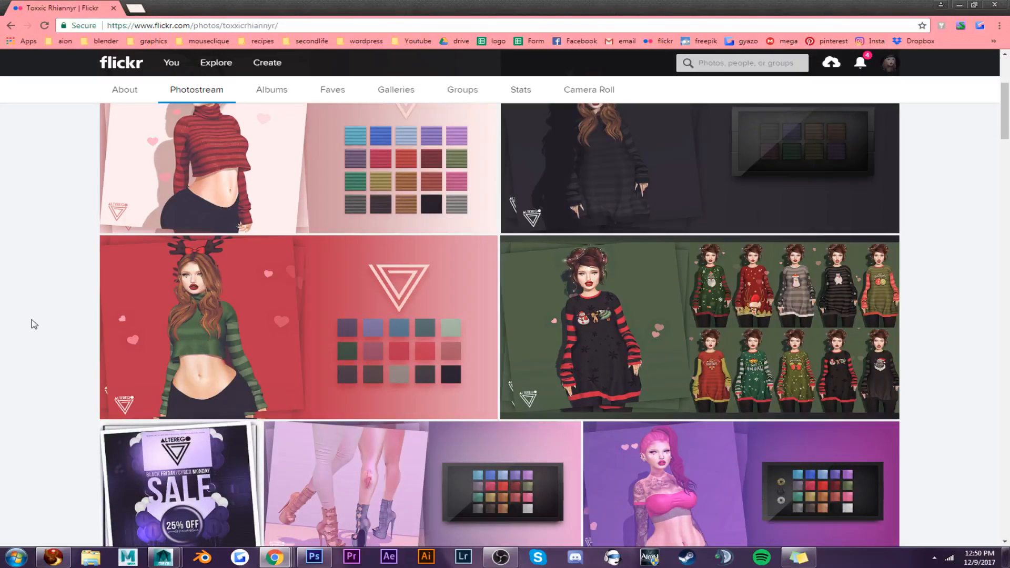
{"action": "scroll", "coordinate": [33, 323], "scroll_direction": "down", "scroll_amount": 1}
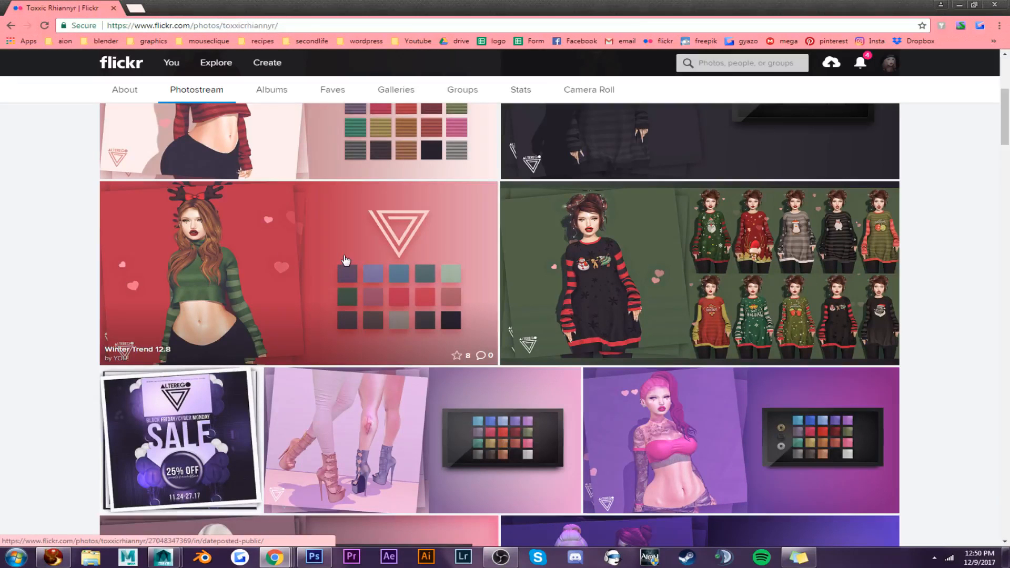
{"action": "scroll", "coordinate": [345, 259], "scroll_direction": "up", "scroll_amount": 3}
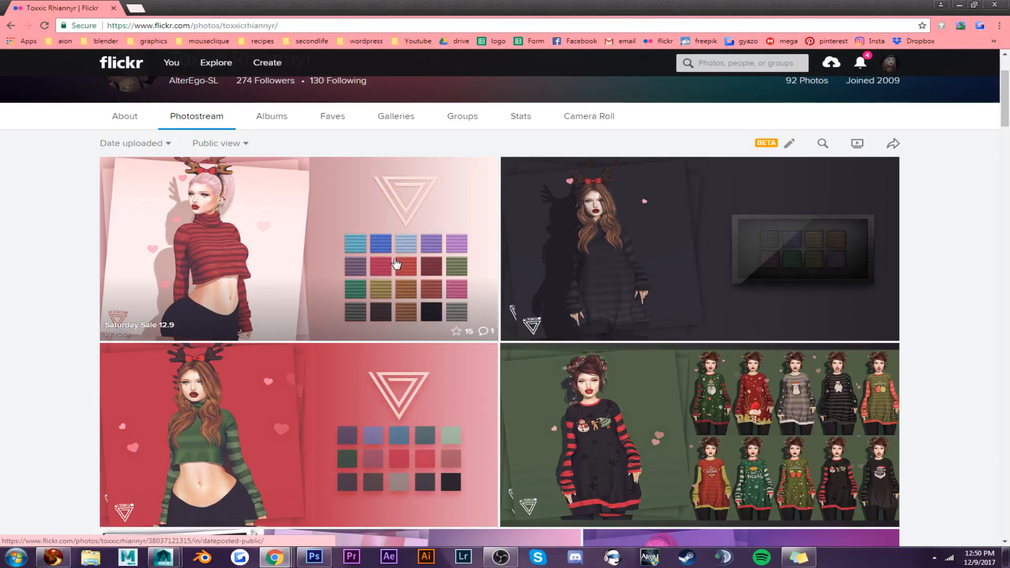
{"action": "scroll", "coordinate": [396, 263], "scroll_direction": "down", "scroll_amount": 3}
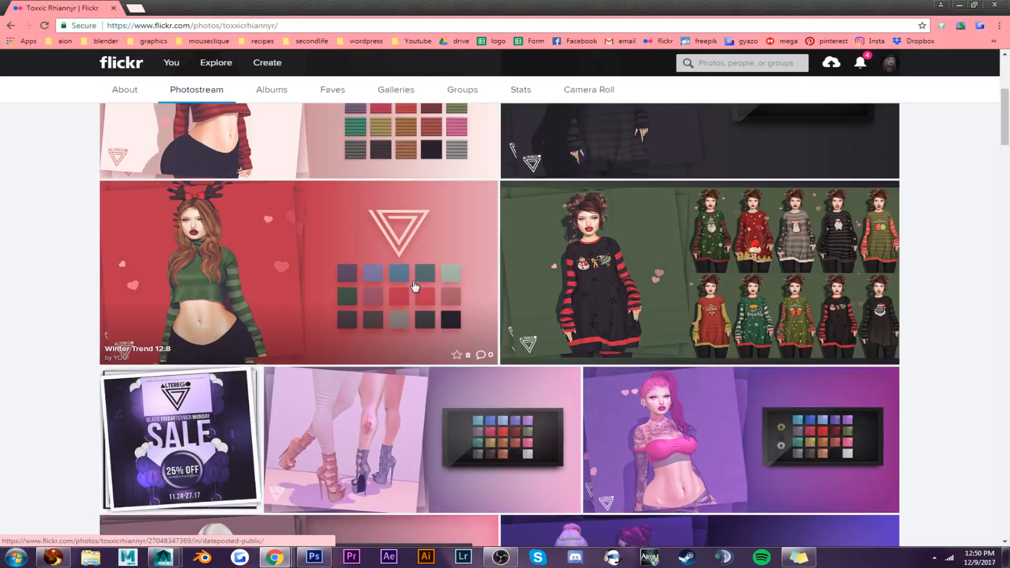
{"action": "scroll", "coordinate": [835, 282], "scroll_direction": "down", "scroll_amount": 3}
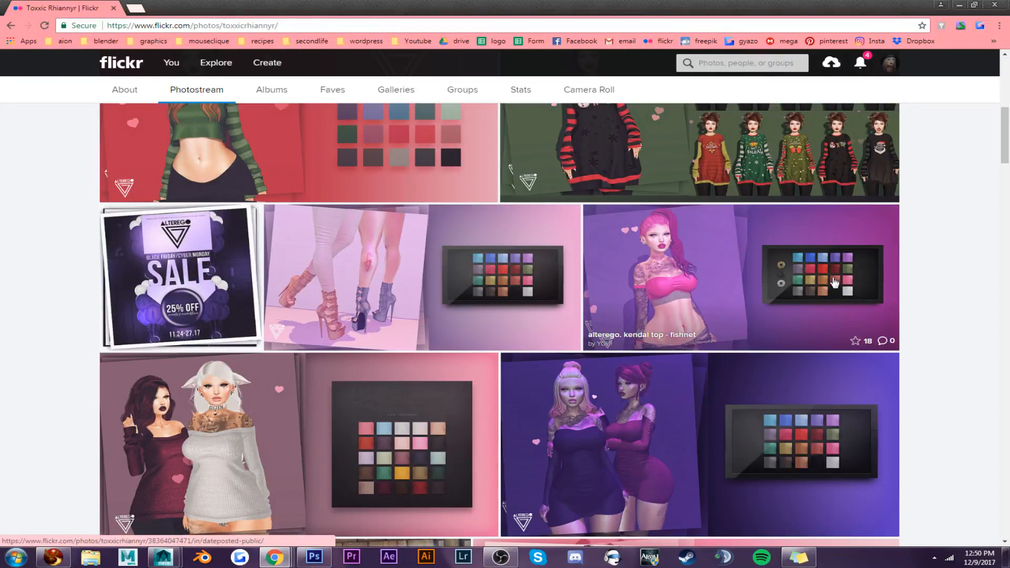
{"action": "scroll", "coordinate": [821, 276], "scroll_direction": "down", "scroll_amount": 1}
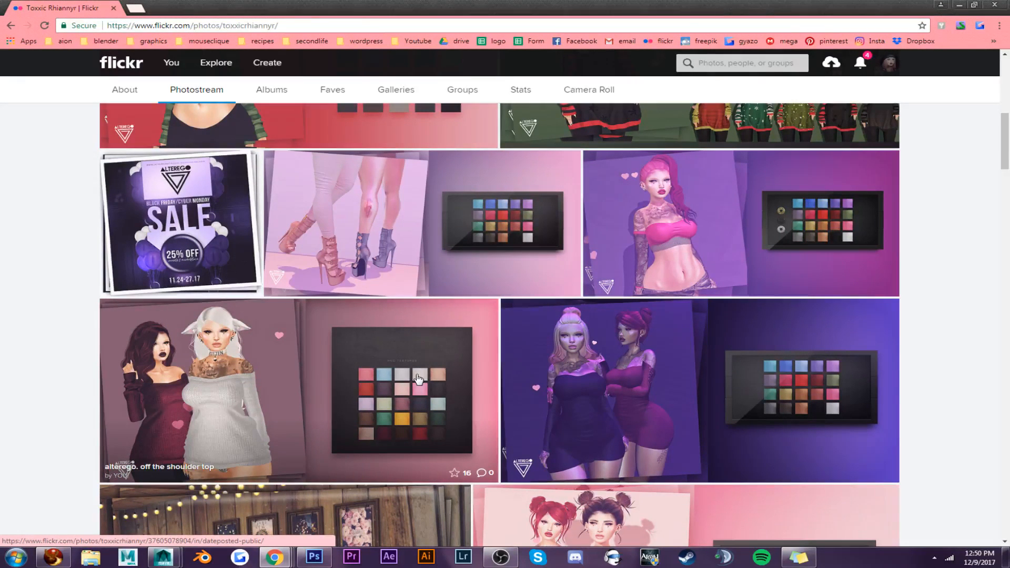
{"action": "scroll", "coordinate": [418, 379], "scroll_direction": "down", "scroll_amount": 1}
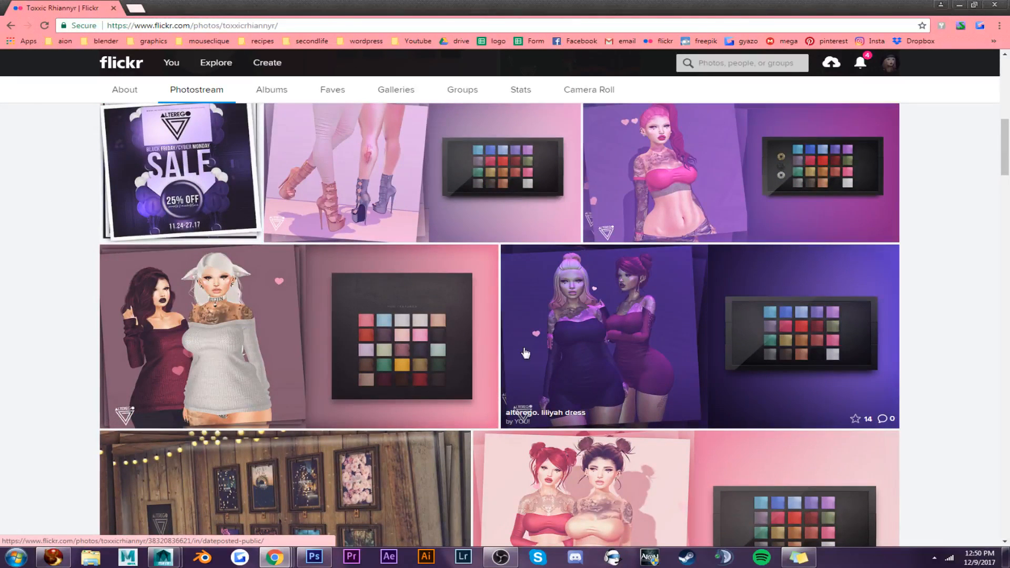
{"action": "scroll", "coordinate": [415, 263], "scroll_direction": "down", "scroll_amount": 2}
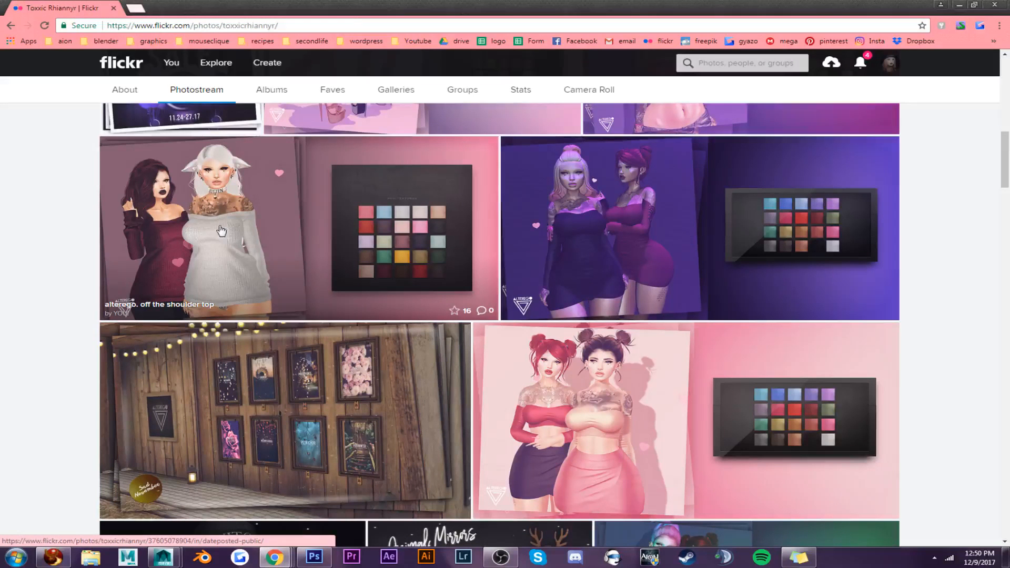
{"action": "scroll", "coordinate": [806, 250], "scroll_direction": "down", "scroll_amount": 4}
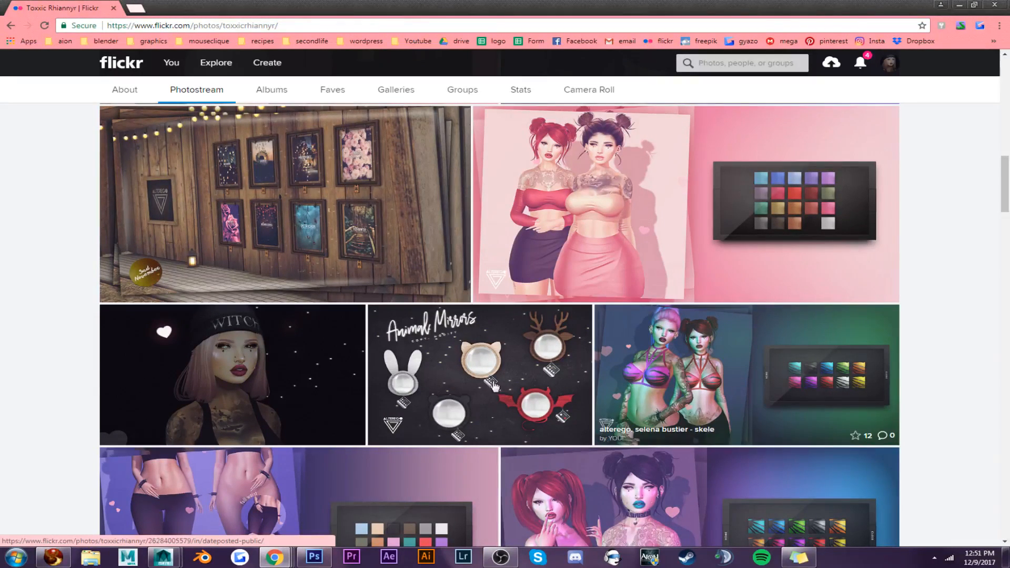
{"action": "scroll", "coordinate": [300, 390], "scroll_direction": "down", "scroll_amount": 2}
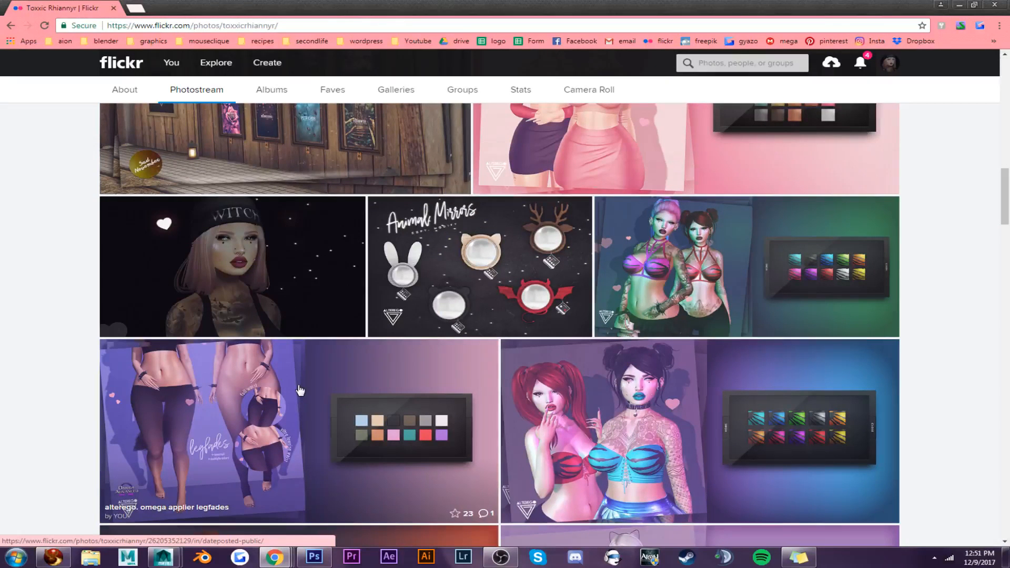
{"action": "scroll", "coordinate": [300, 390], "scroll_direction": "down", "scroll_amount": 1}
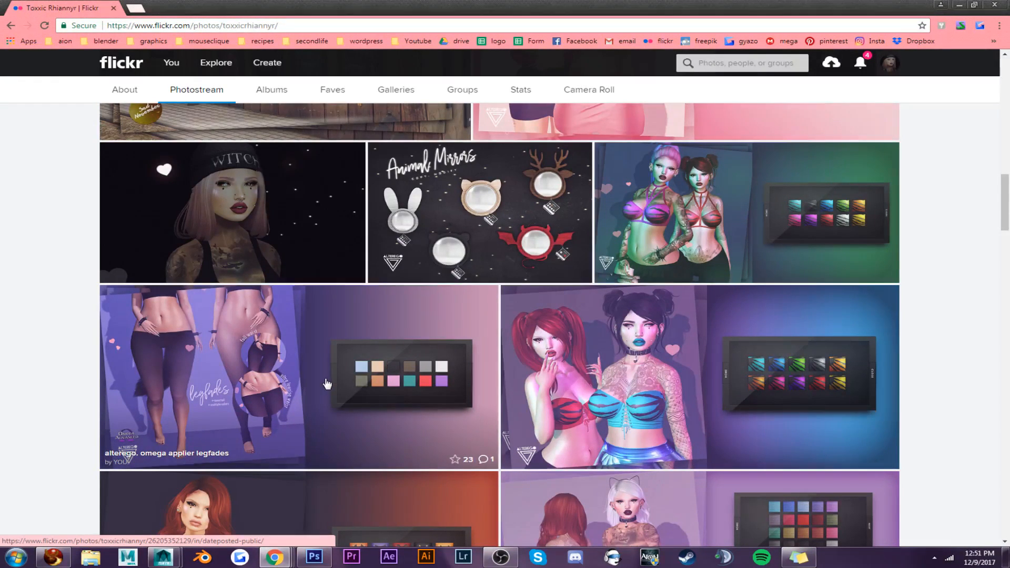
{"action": "scroll", "coordinate": [326, 384], "scroll_direction": "down", "scroll_amount": 6}
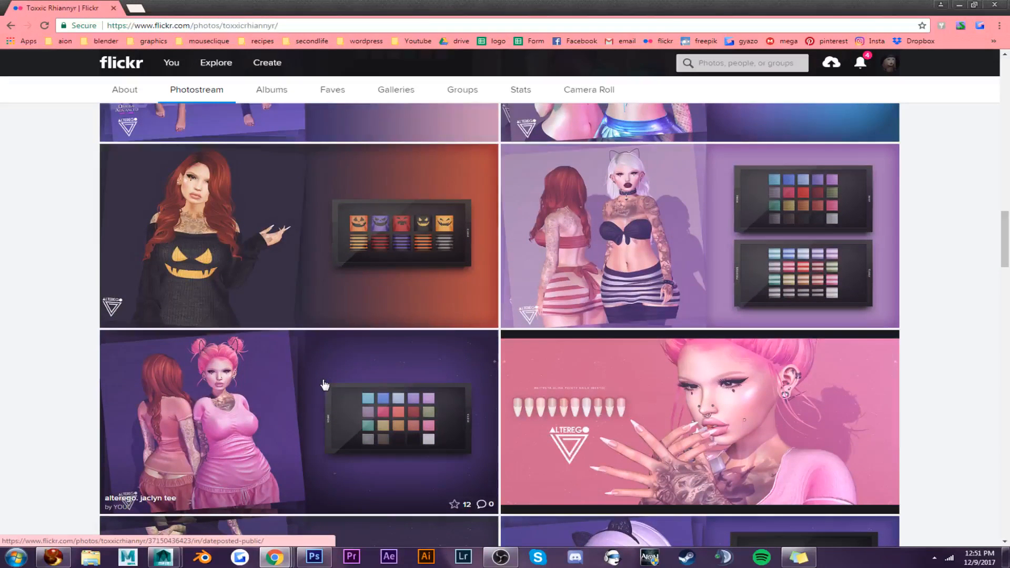
{"action": "scroll", "coordinate": [325, 385], "scroll_direction": "down", "scroll_amount": 4}
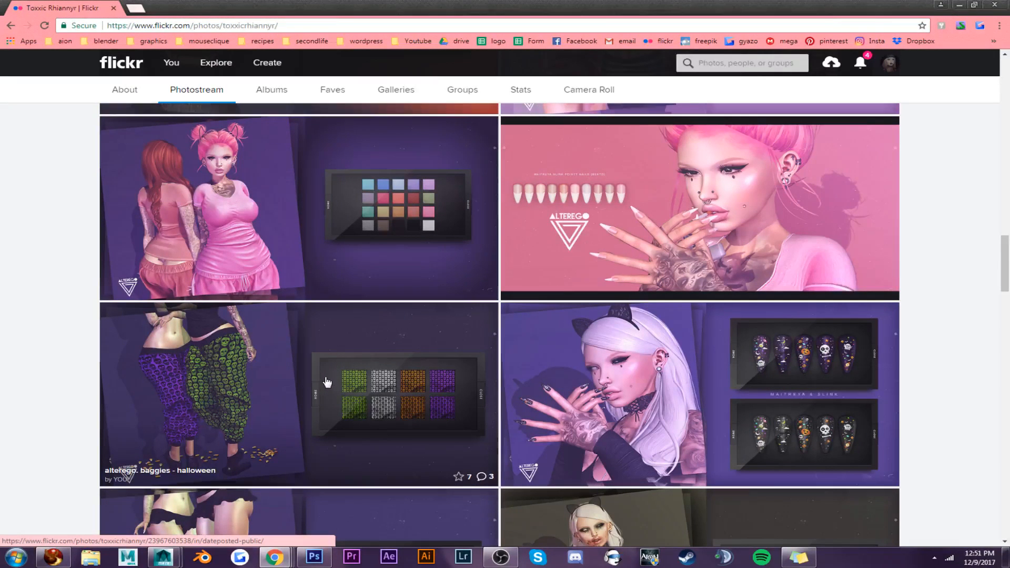
{"action": "scroll", "coordinate": [327, 382], "scroll_direction": "down", "scroll_amount": 2}
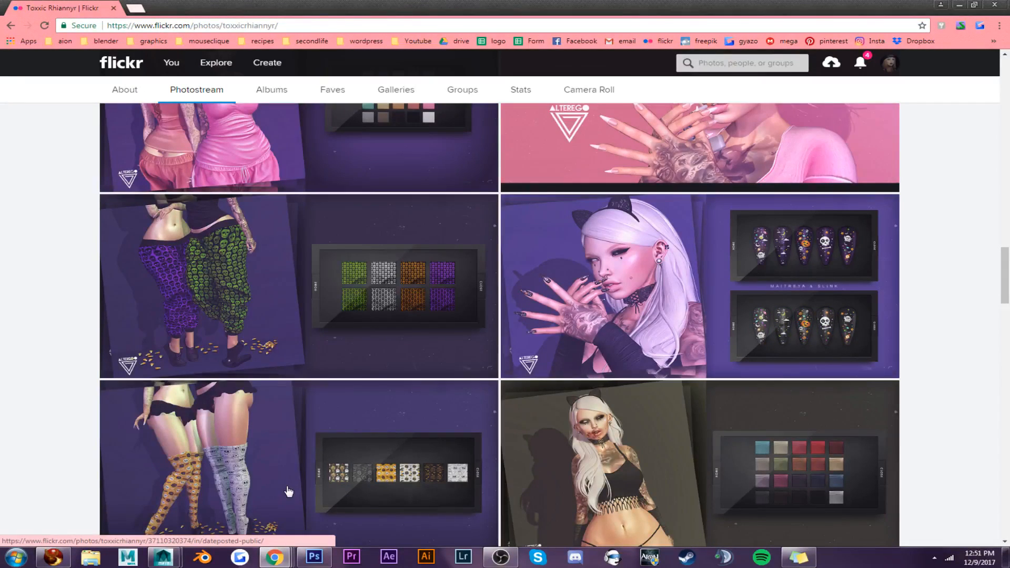
Return to Firestorm and close the {MBP} Gypsy Goth Dress - AD texture preview
{"action": "left_click", "coordinate": [959, 4]}
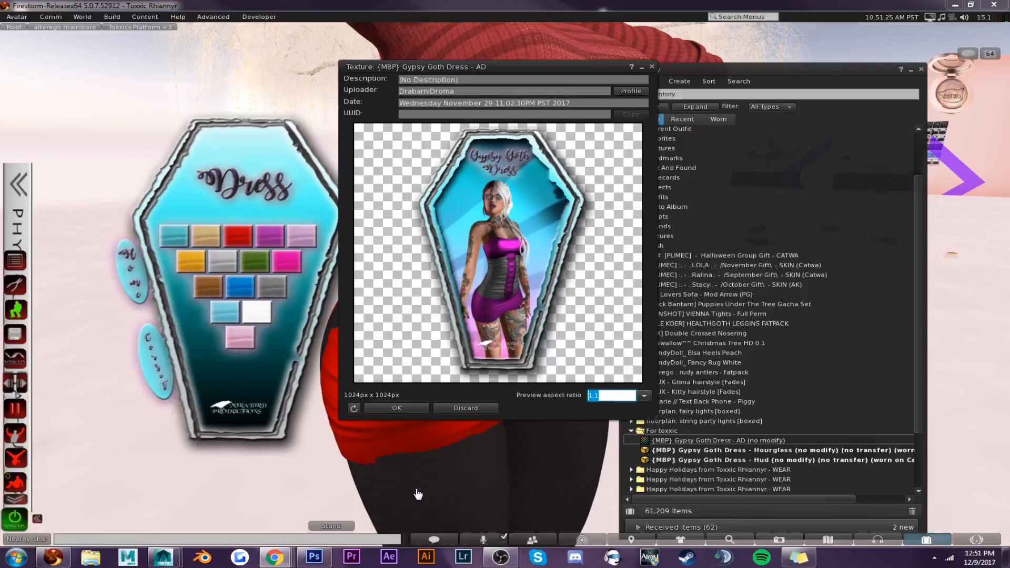
{"action": "left_click", "coordinate": [418, 406]}
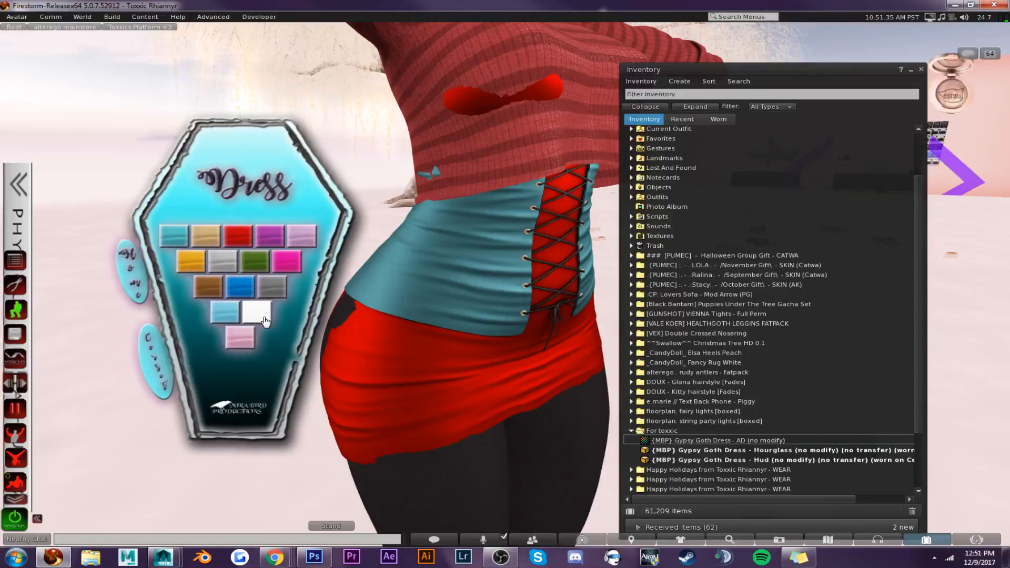
Detach the coffin-shaped Dress HUD and take off the {MBP} Gypsy Goth Dress - Hourglass
{"action": "right_click", "coordinate": [227, 305]}
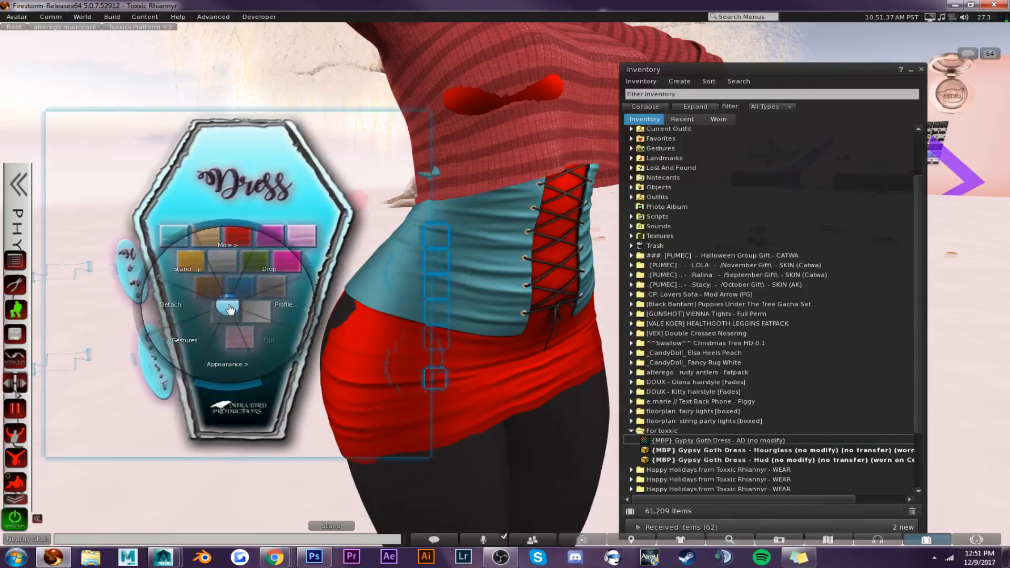
{"action": "left_click", "coordinate": [189, 304]}
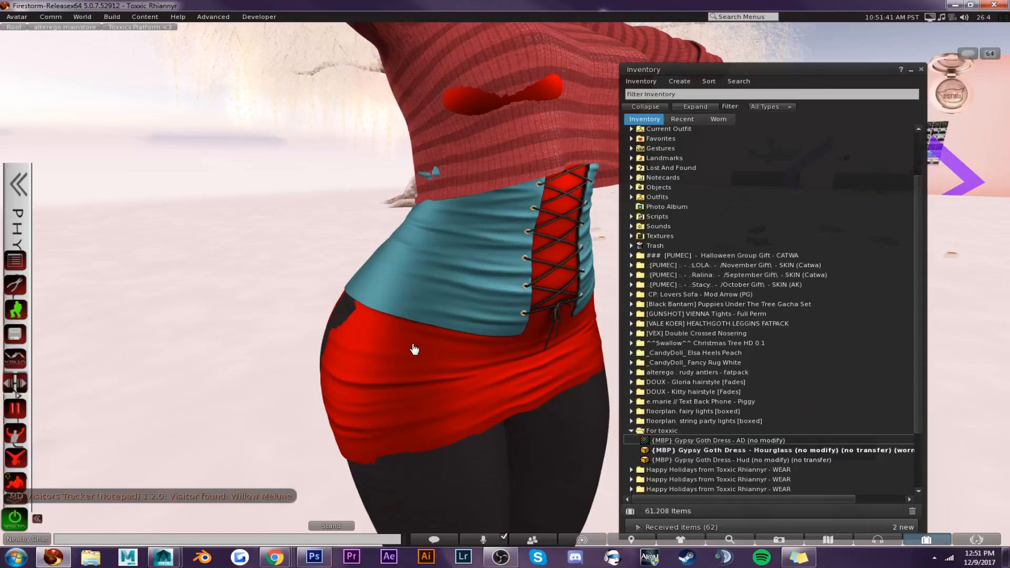
{"action": "double_click", "coordinate": [675, 450]}
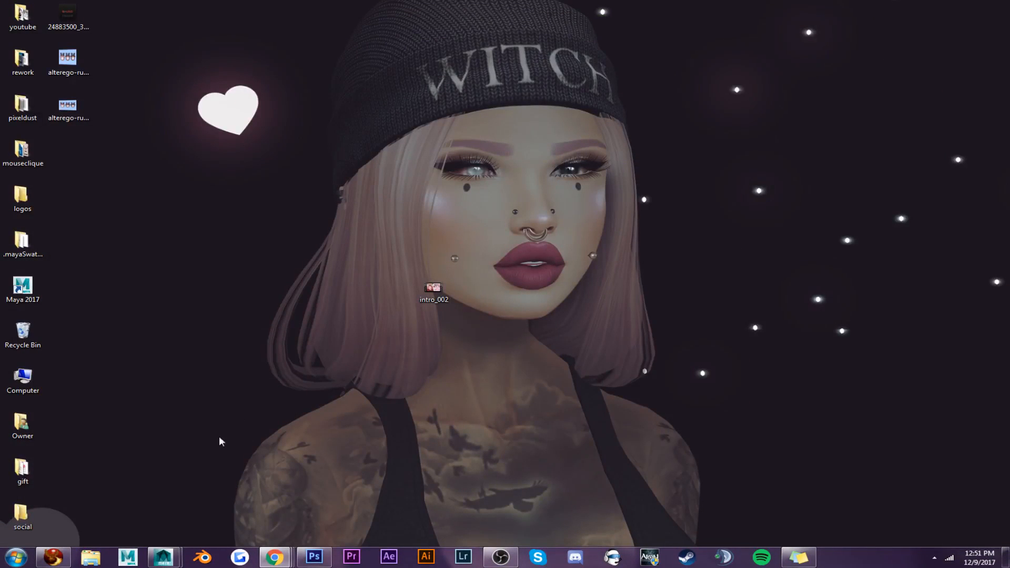
Switch to Maya and close the Flickr and Facebook browser windows
{"action": "mouse_move", "coordinate": [162, 564]}
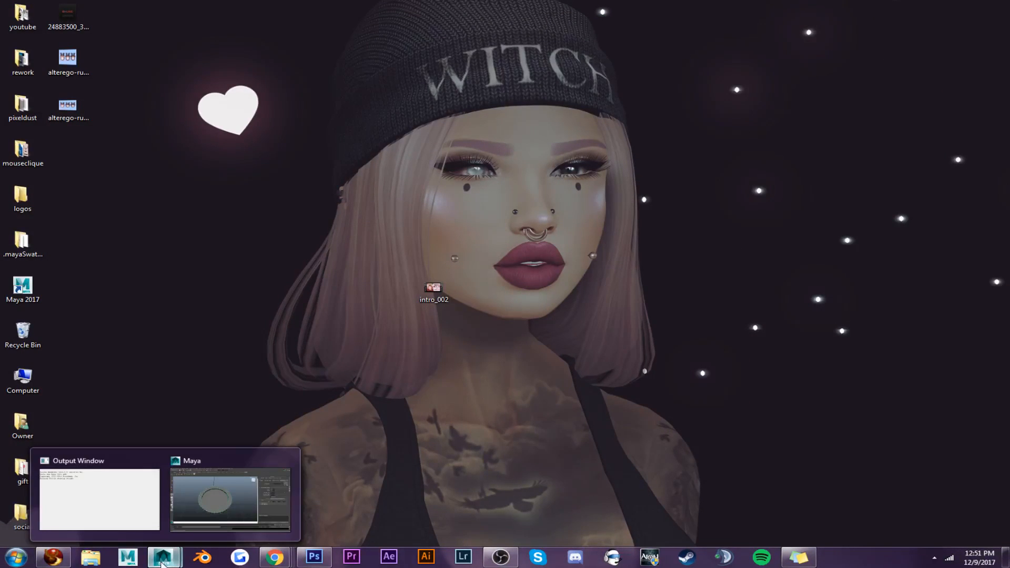
{"action": "left_click", "coordinate": [230, 499]}
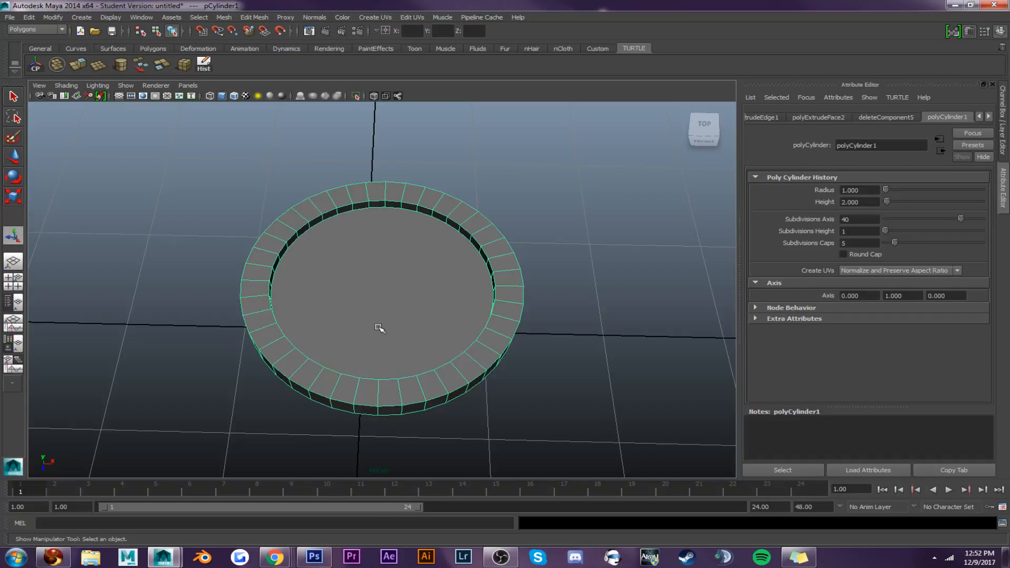
{"action": "mouse_move", "coordinate": [288, 561]}
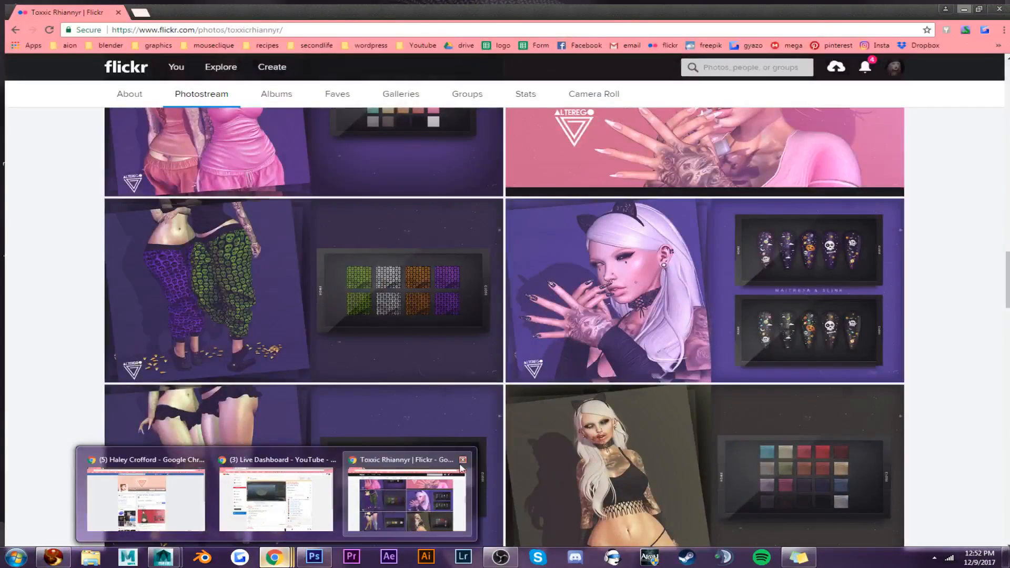
{"action": "left_click", "coordinate": [463, 460]}
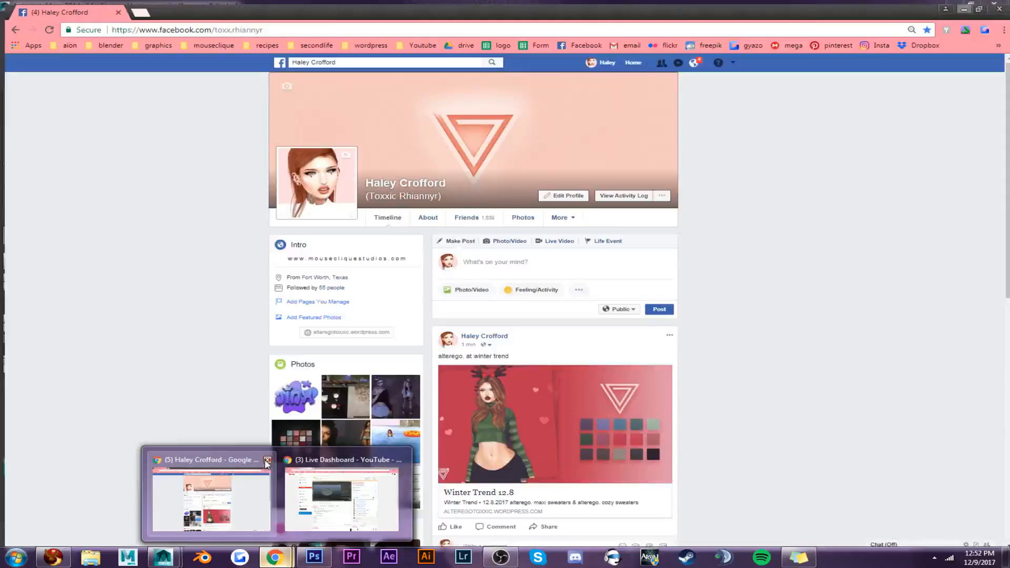
{"action": "left_click", "coordinate": [266, 460]}
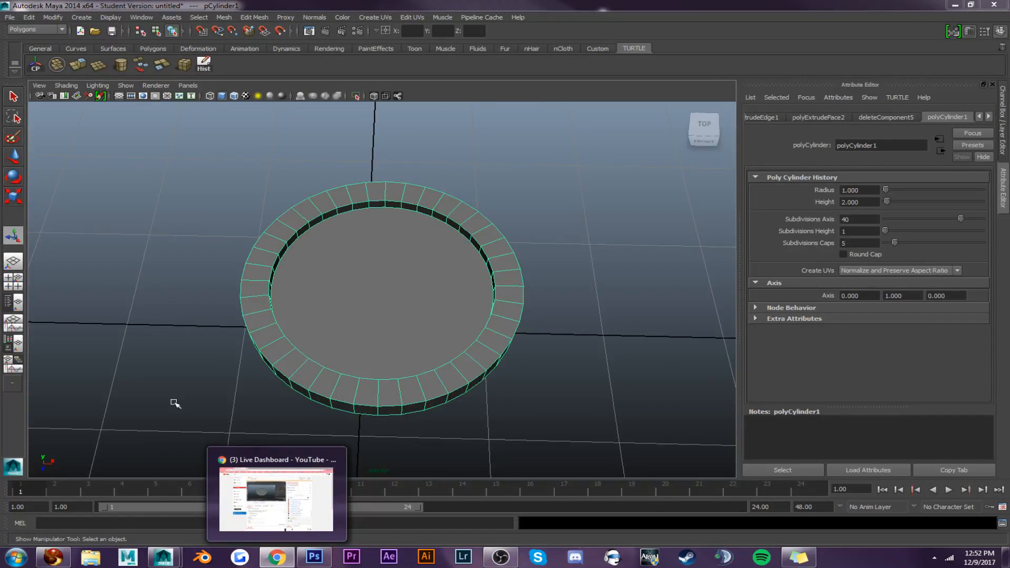
{"action": "left_click", "coordinate": [175, 403]}
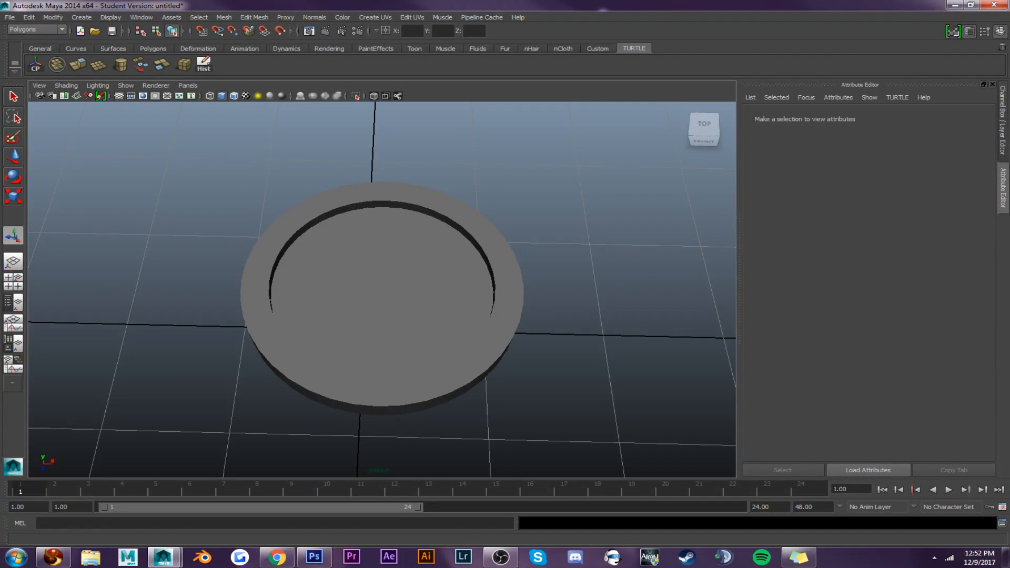
{"action": "left_click", "coordinate": [440, 294]}
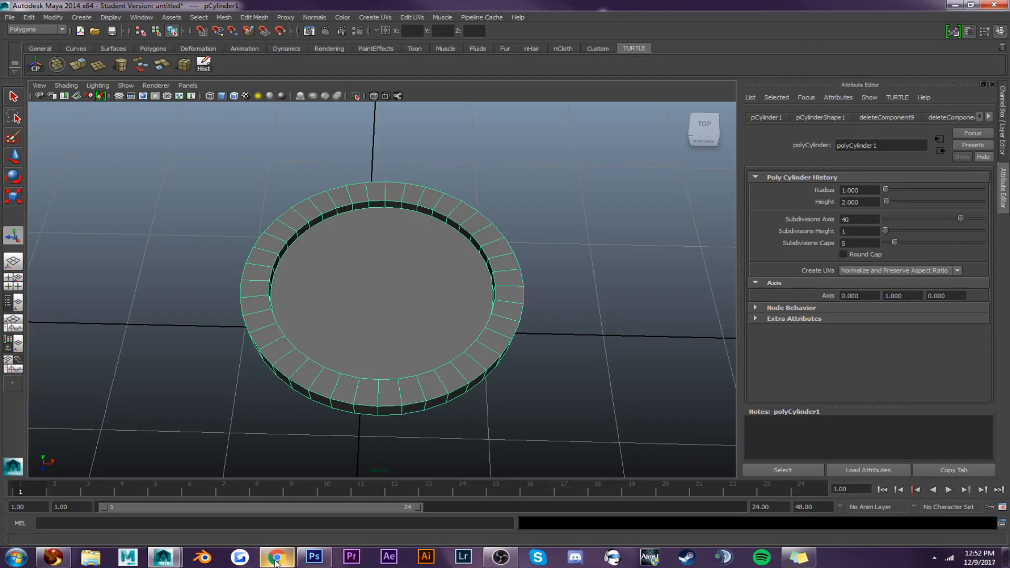
{"action": "left_click", "coordinate": [314, 556]}
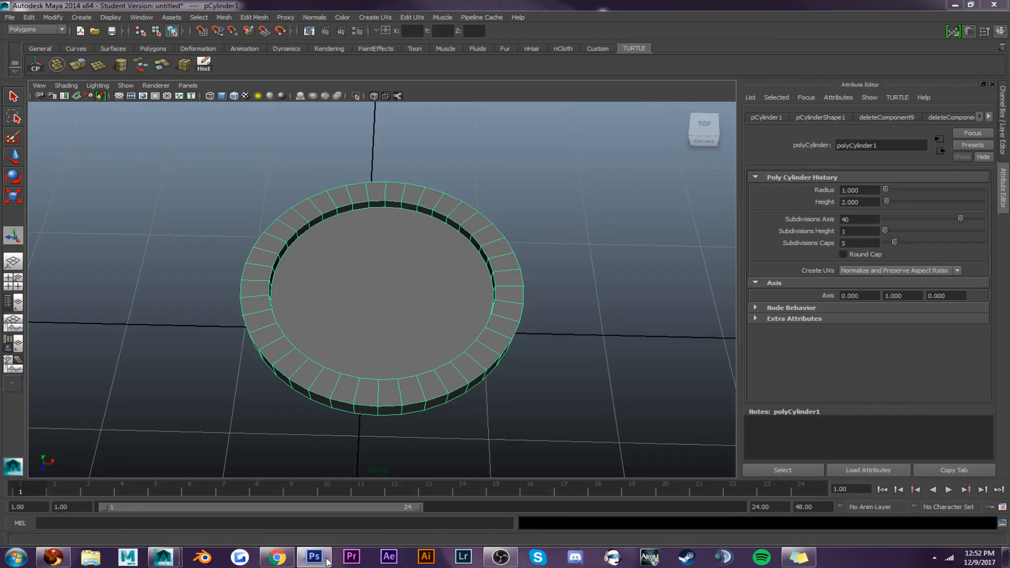
{"action": "left_click", "coordinate": [955, 6]}
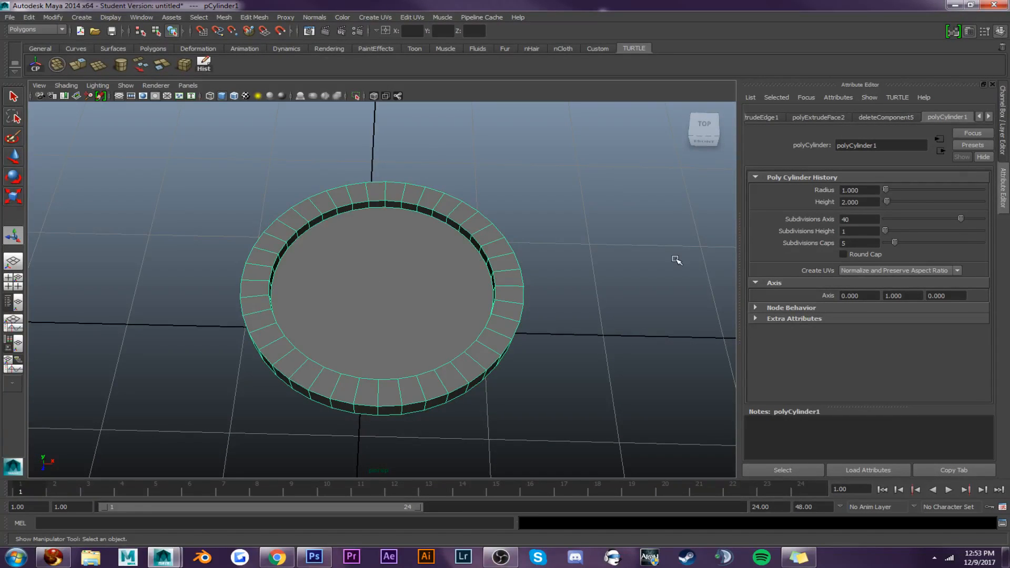
Draw a polygon plane around the disc in top view and raise it to the disc's base
{"action": "left_click", "coordinate": [705, 129]}
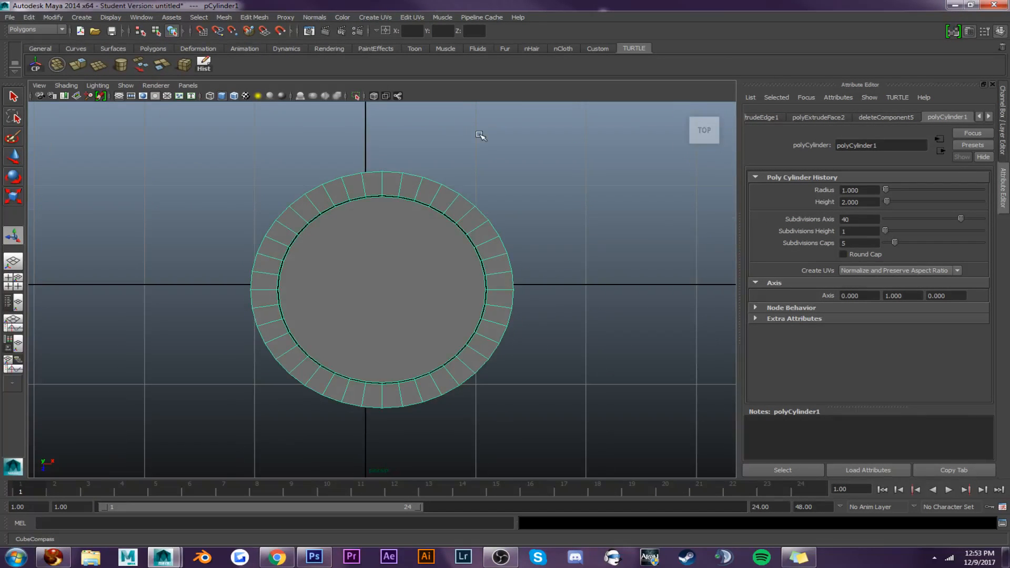
{"action": "left_click", "coordinate": [99, 65]}
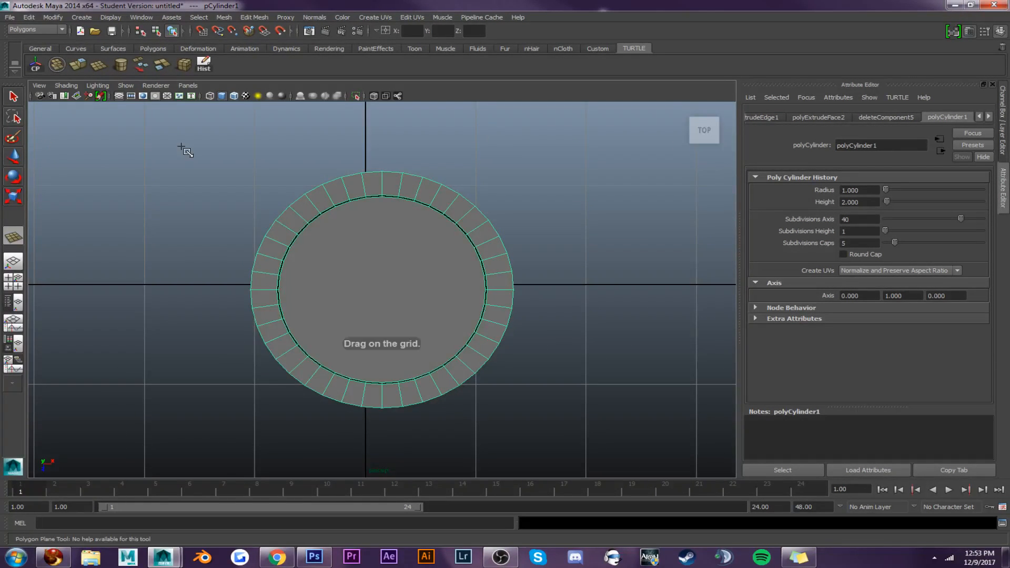
{"action": "left_click_drag", "start_coordinate": [188, 136], "coordinate": [569, 445]}
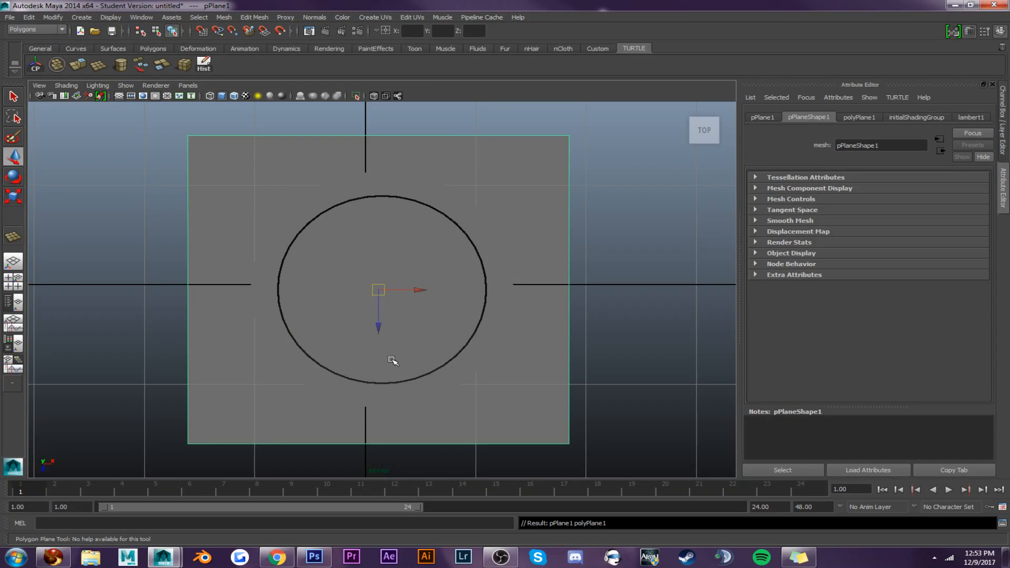
{"action": "key", "text": "bracketleft"}
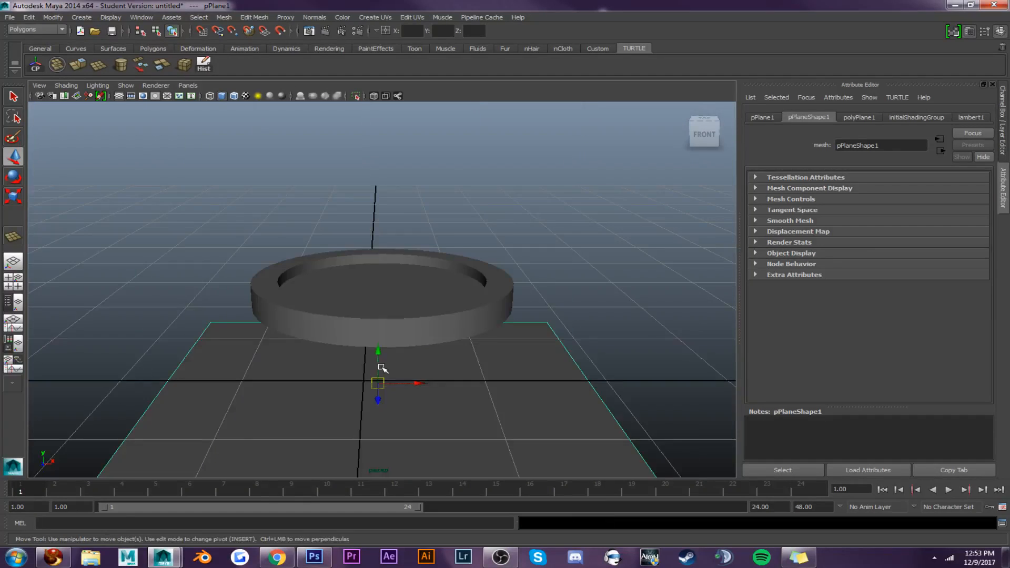
{"action": "left_click_drag", "start_coordinate": [379, 353], "coordinate": [379, 266]}
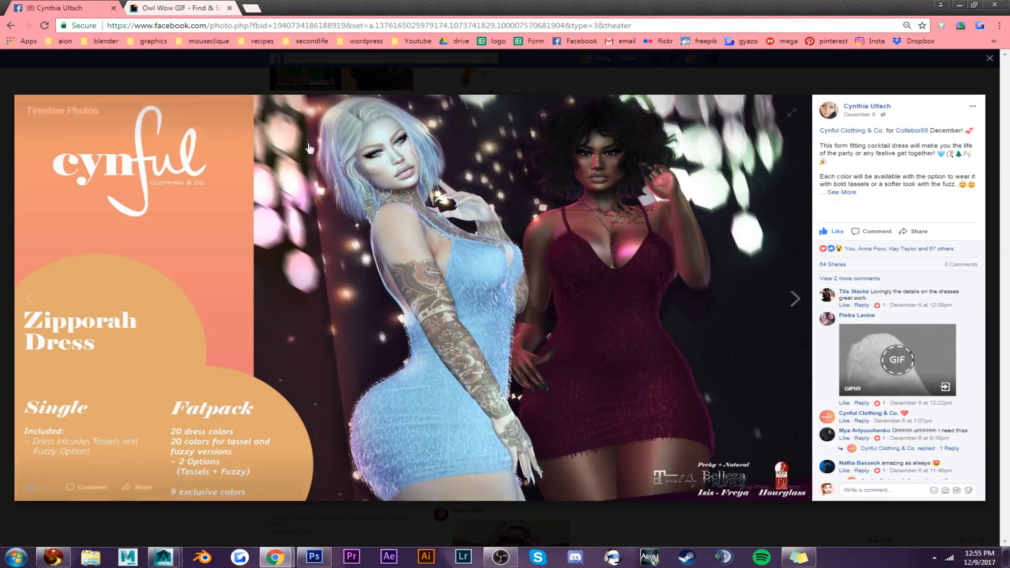
Switch to Chrome, view the Owl Wow GIF on Giphy, and close its tab
{"action": "left_click", "coordinate": [184, 9]}
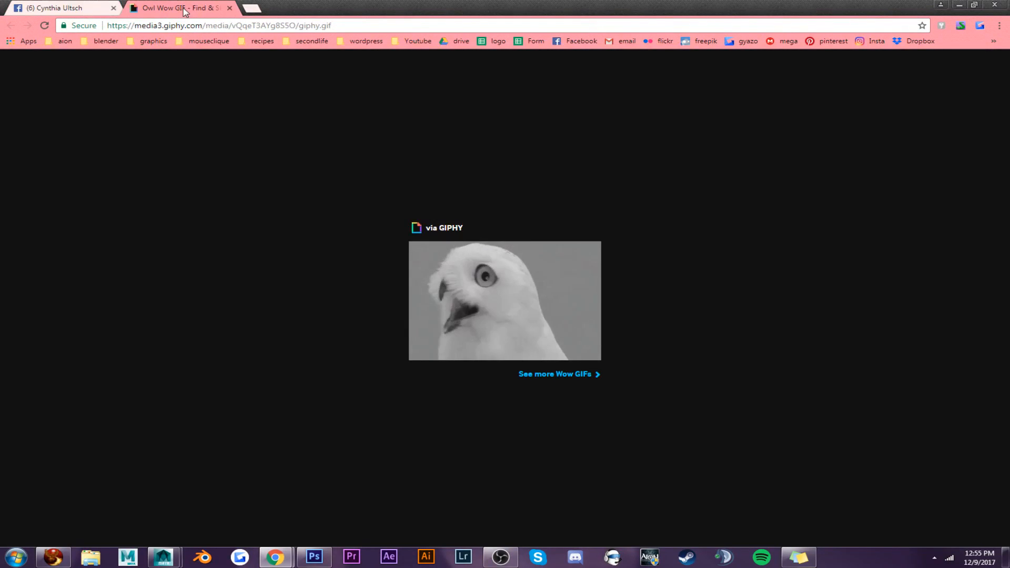
{"action": "left_click", "coordinate": [229, 9]}
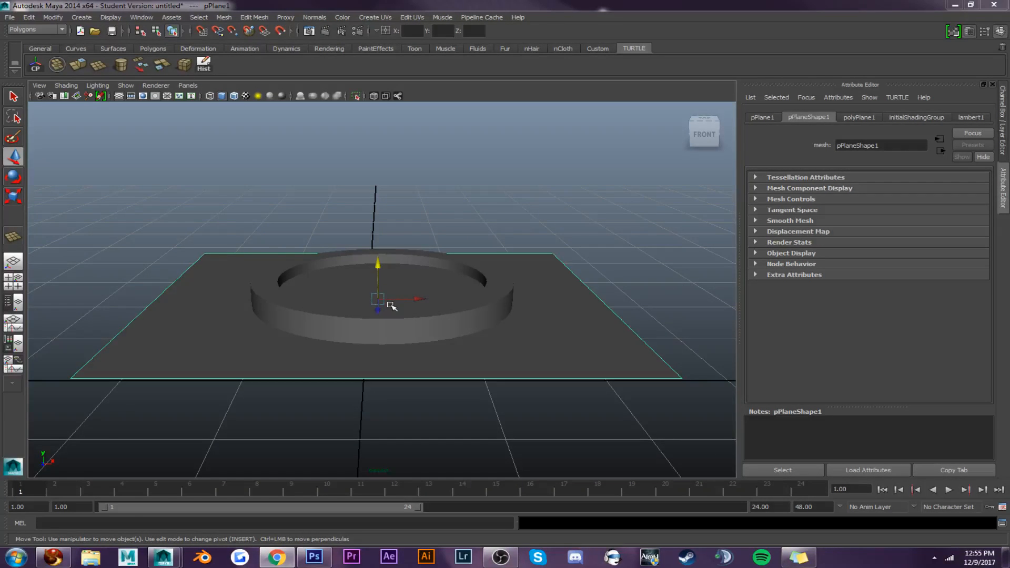
Adjust the plane's height against the disc in Maya and assign a new Ilr Occ Sampler material to the plane
{"action": "left_click_drag", "start_coordinate": [392, 306], "coordinate": [376, 267], "text": "alt"}
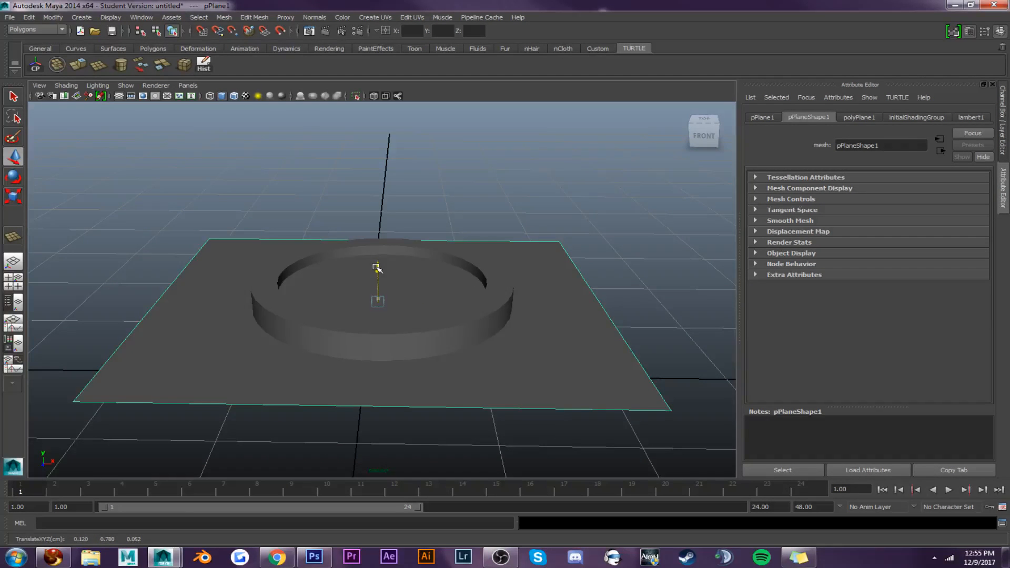
{"action": "left_click_drag", "start_coordinate": [379, 271], "coordinate": [379, 302], "text": "alt"}
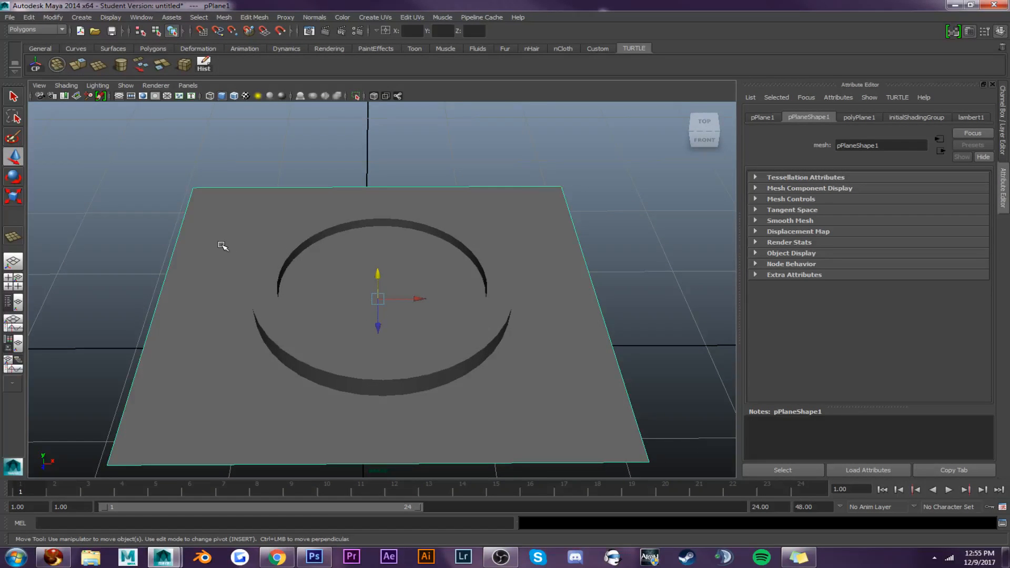
{"action": "right_click_drag", "start_coordinate": [221, 246], "coordinate": [365, 378]}
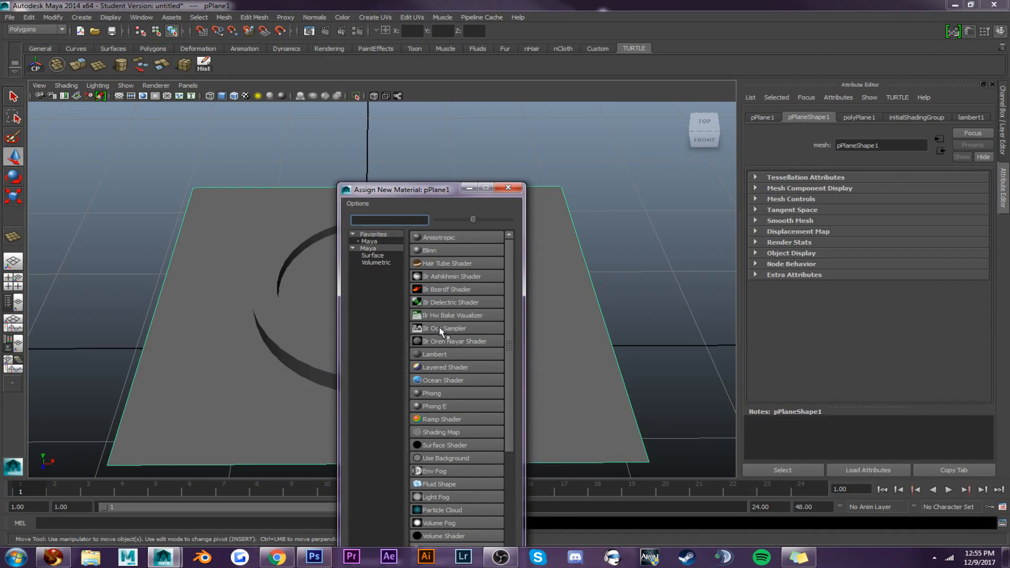
{"action": "left_click", "coordinate": [441, 329]}
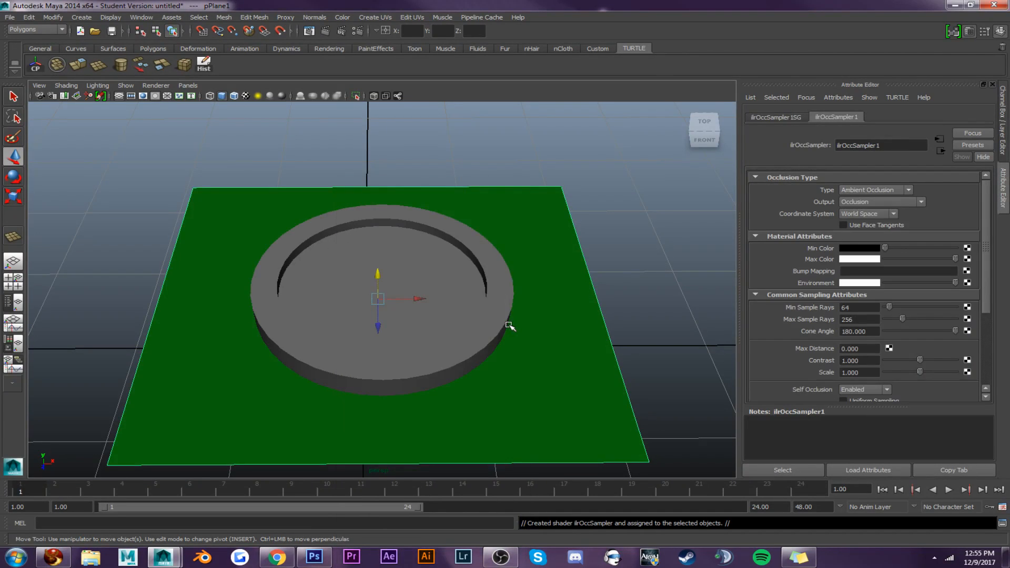
Apply automatic UV mapping to the plane and return it to object mode
{"action": "left_click", "coordinate": [375, 18]}
{"action": "left_click", "coordinate": [383, 64]}
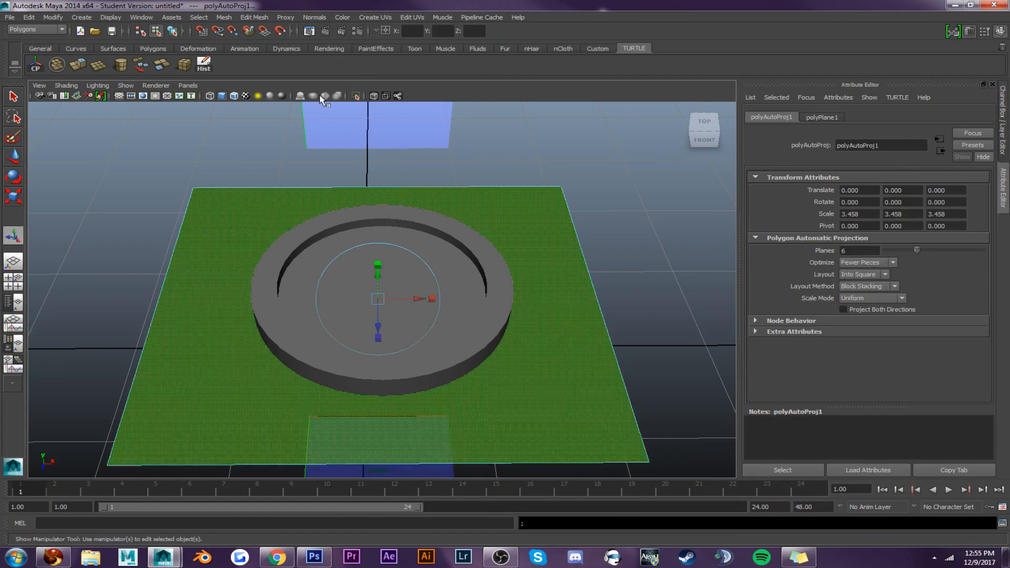
{"action": "right_click", "coordinate": [262, 225]}
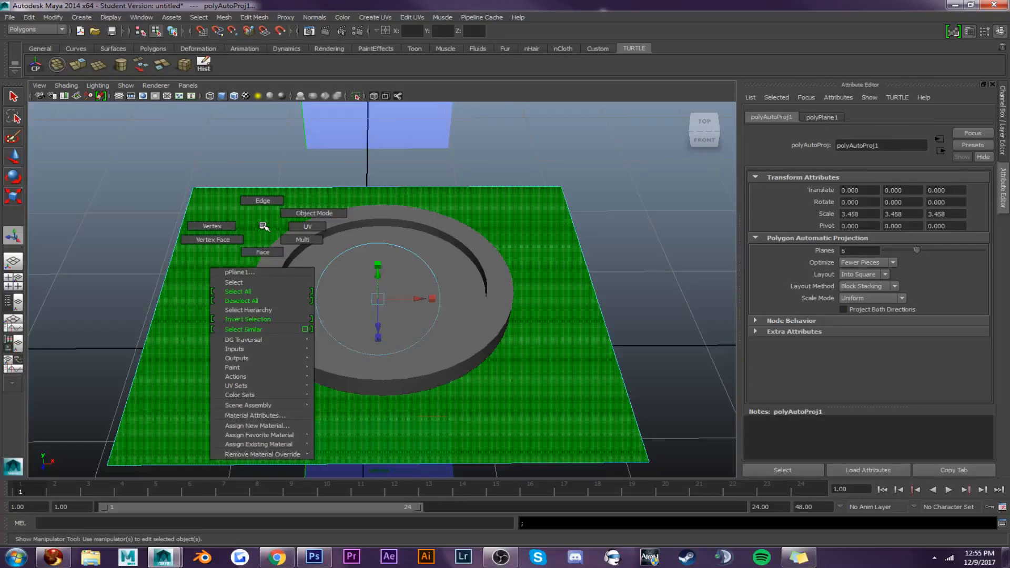
{"action": "right_click_drag", "start_coordinate": [262, 225], "coordinate": [310, 213]}
Assign an Ilr Occ Sampler material to the recessed disc, apply automatic UV mapping, and return it to object mode
{"action": "left_click", "coordinate": [297, 234]}
{"action": "mouse_move", "coordinate": [387, 298]}
{"action": "left_mouse_down", "text": "alt"}
{"action": "mouse_move", "coordinate": [387, 314]}
{"action": "mouse_move", "coordinate": [386, 282]}
{"action": "mouse_move", "coordinate": [388, 291]}
{"action": "left_mouse_up", "text": "alt"}
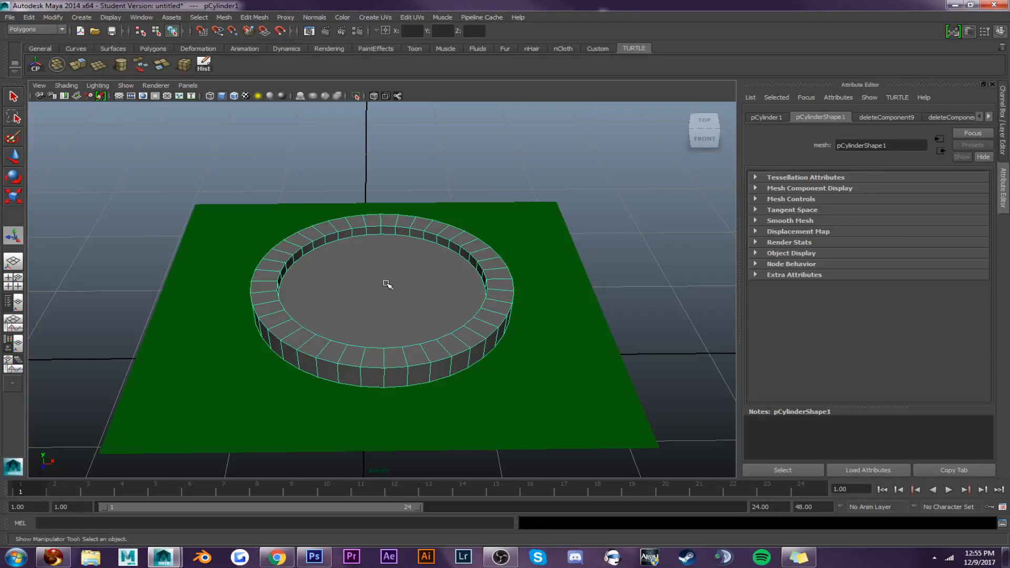
{"action": "right_click_drag", "start_coordinate": [388, 284], "coordinate": [389, 451]}
{"action": "left_click", "coordinate": [437, 330]}
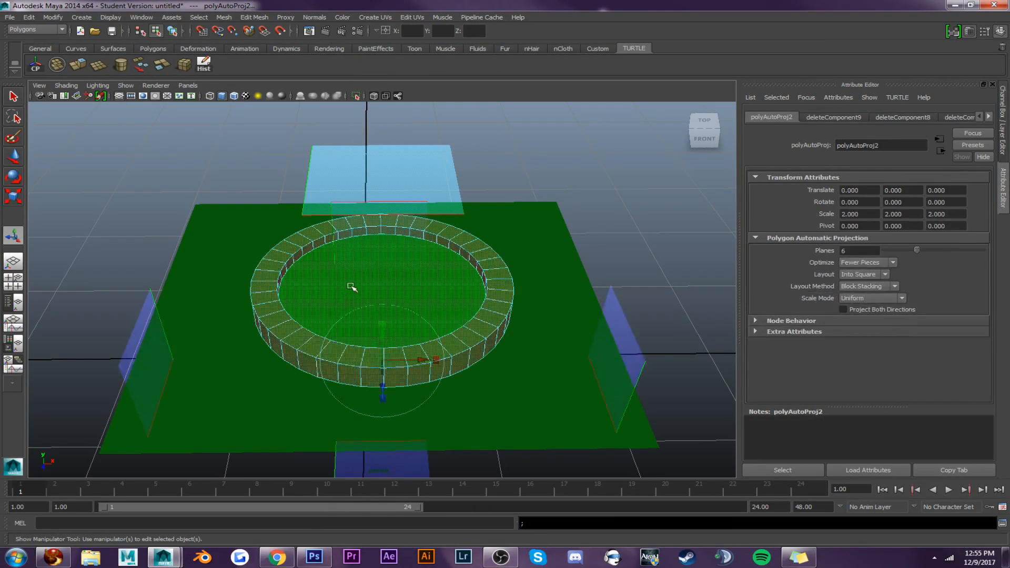
{"action": "right_click_drag", "start_coordinate": [349, 284], "coordinate": [379, 267]}
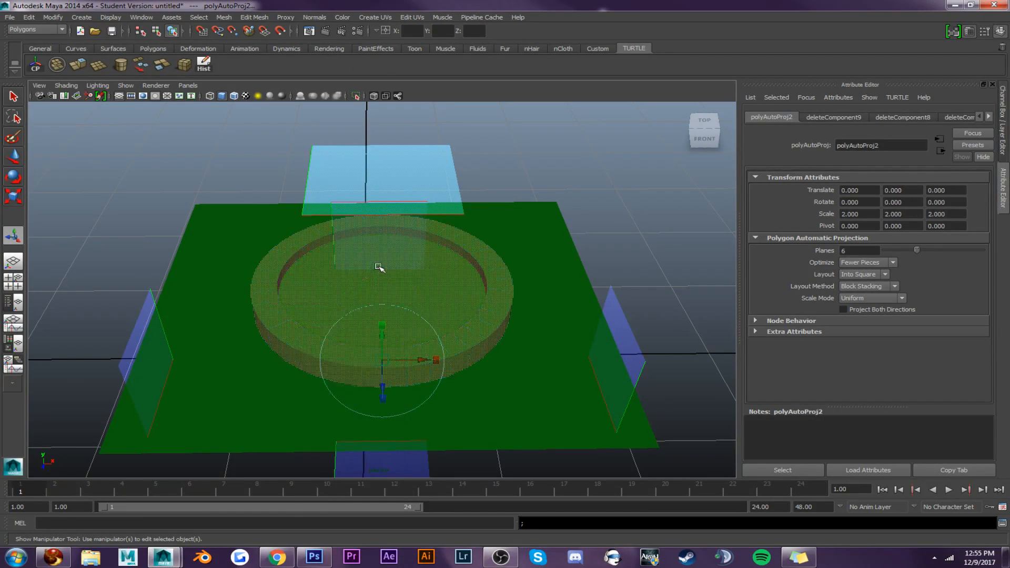
{"action": "left_click", "coordinate": [378, 267]}
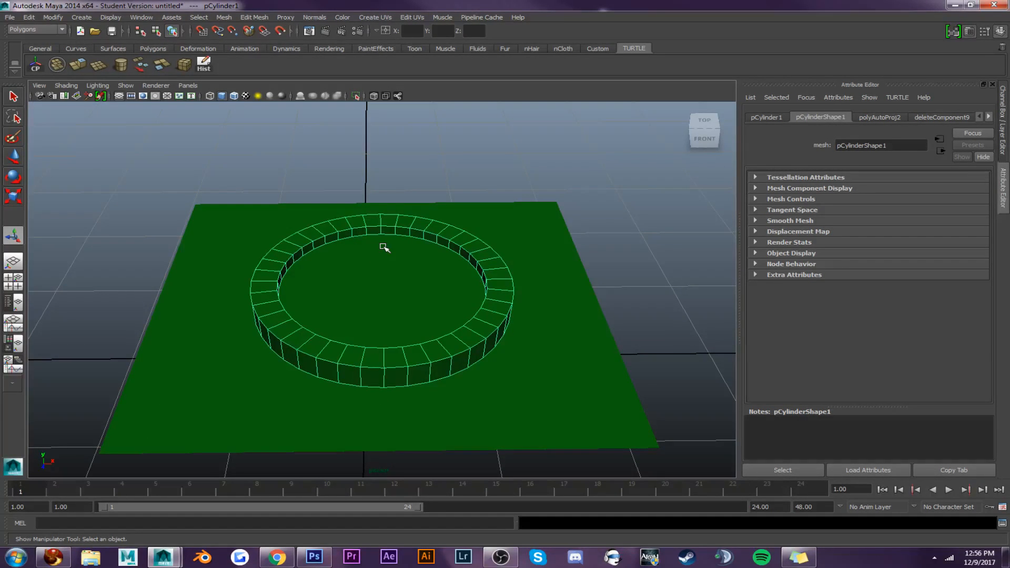
Scale the green plane down so it frames the disc more closely, and reselect the disc
{"action": "left_click_drag", "start_coordinate": [370, 295], "coordinate": [368, 331], "text": "alt"}
{"action": "scroll", "coordinate": [372, 332], "scroll_direction": "down", "scroll_amount": 2}
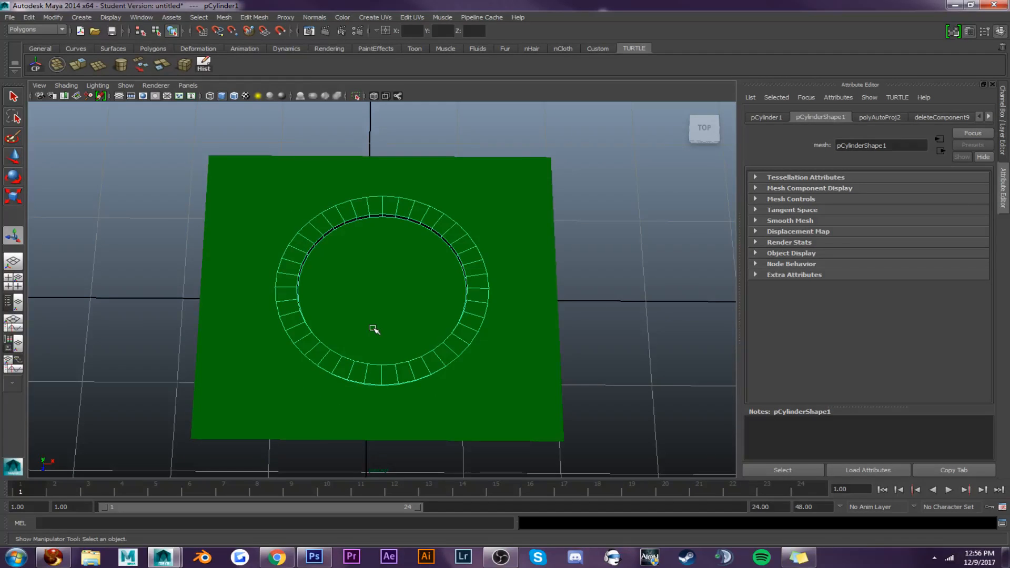
{"action": "left_click", "coordinate": [374, 329]}
{"action": "key", "text": "r"}
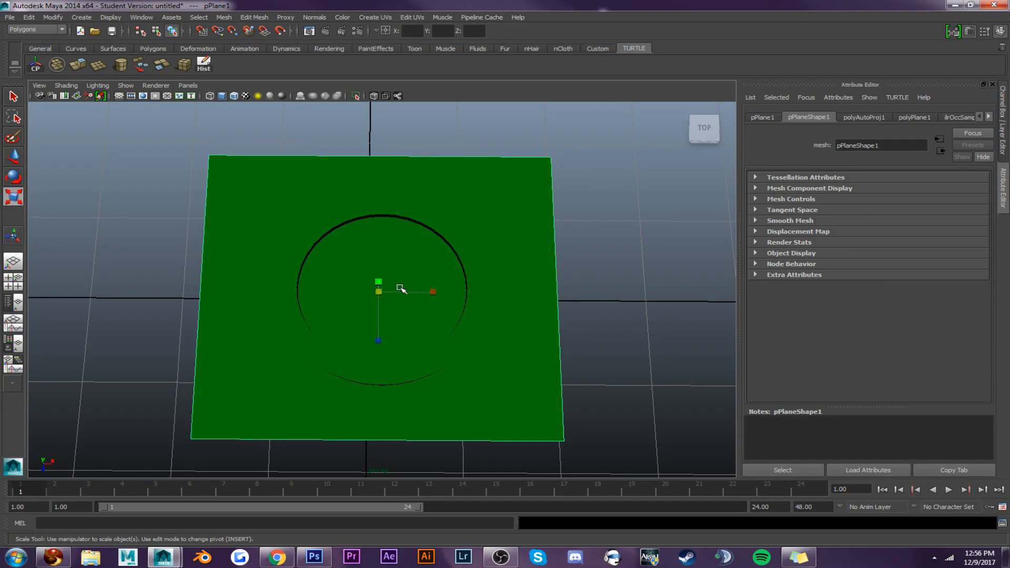
{"action": "left_click_drag", "start_coordinate": [400, 330], "coordinate": [334, 295], "text": "alt"}
{"action": "key", "text": "w"}
{"action": "left_click_drag", "start_coordinate": [398, 327], "coordinate": [402, 243], "text": "alt"}
{"action": "left_click", "coordinate": [402, 243]}
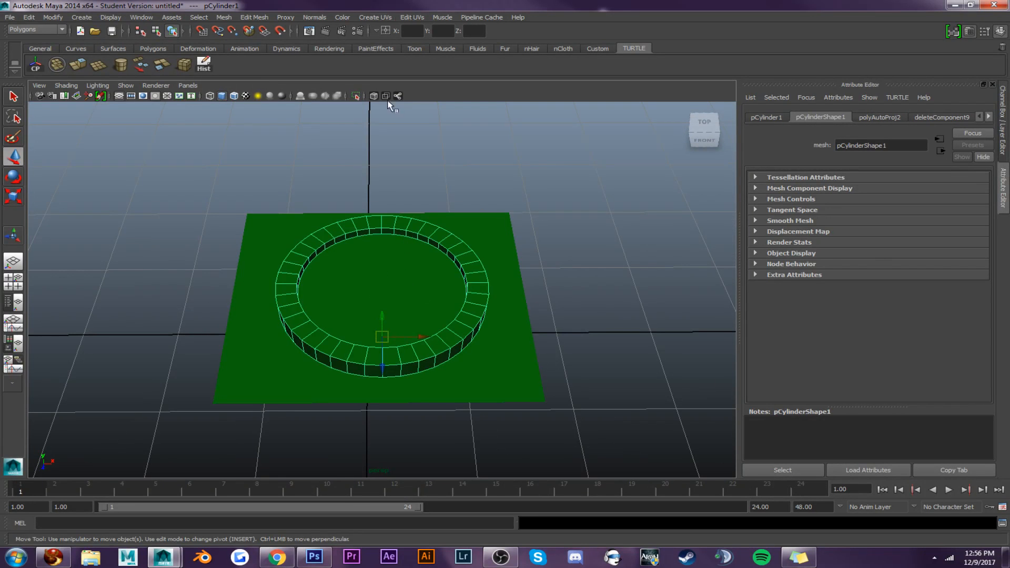
Open the Render Settings, look over the Common options, and close them
{"action": "left_click", "coordinate": [366, 39]}
{"action": "left_click_drag", "start_coordinate": [619, 121], "coordinate": [665, 92]}
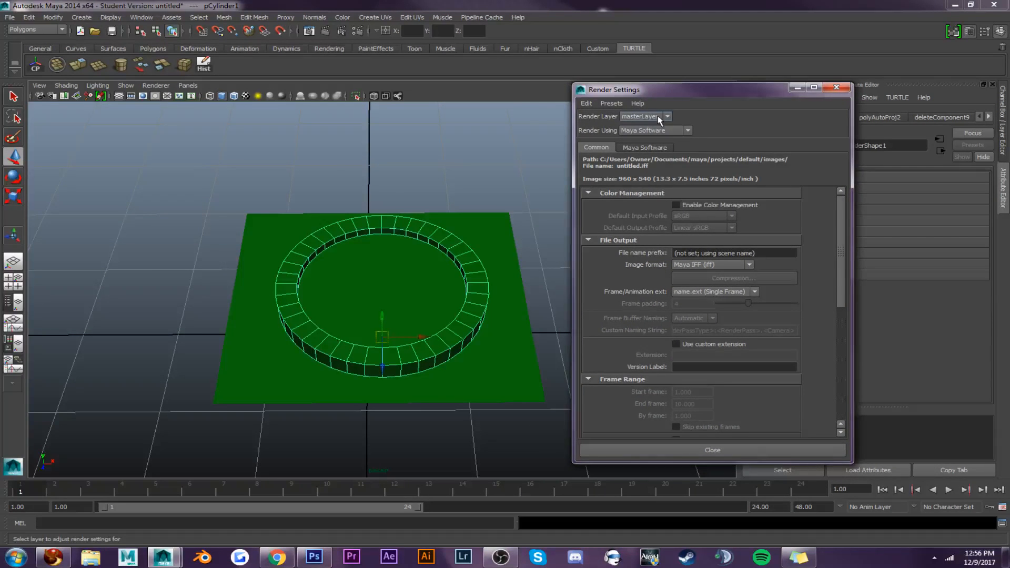
{"action": "left_click", "coordinate": [836, 88]}
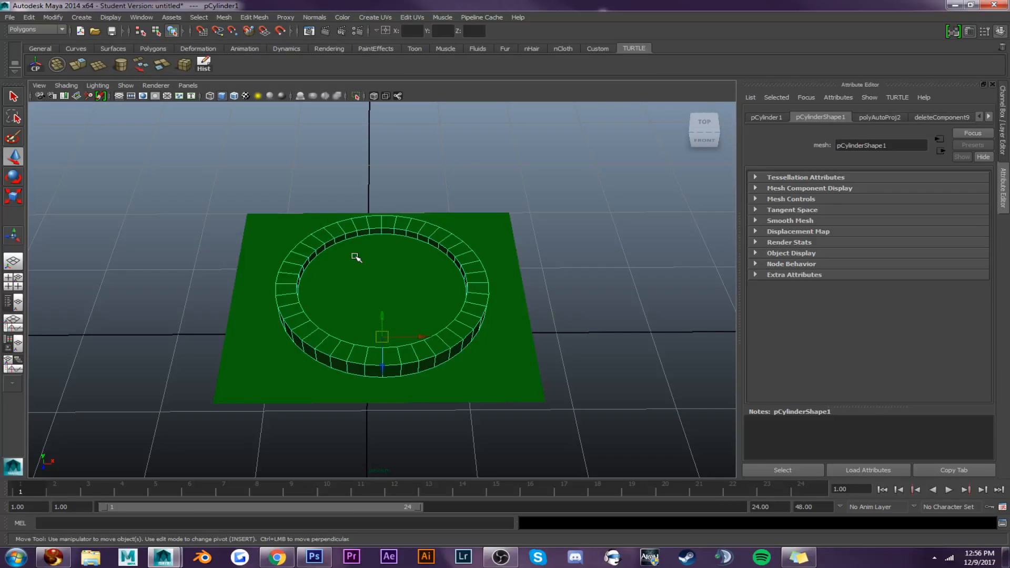
Center the disc's pivot
{"action": "left_click_drag", "start_coordinate": [357, 257], "coordinate": [383, 310], "text": "alt"}
{"action": "left_click", "coordinate": [35, 64]}
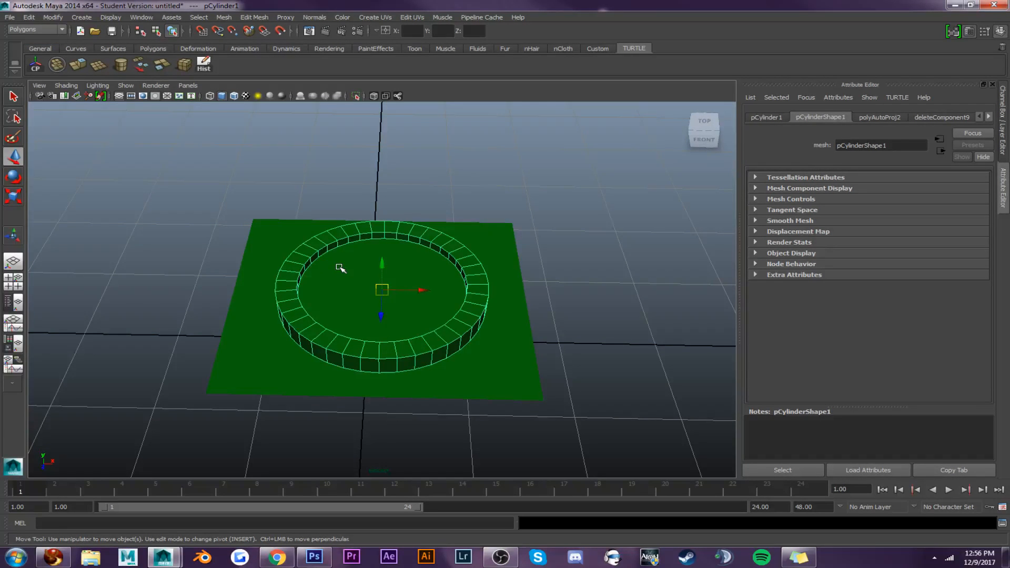
{"action": "left_click_drag", "start_coordinate": [341, 268], "coordinate": [259, 296], "text": "alt"}
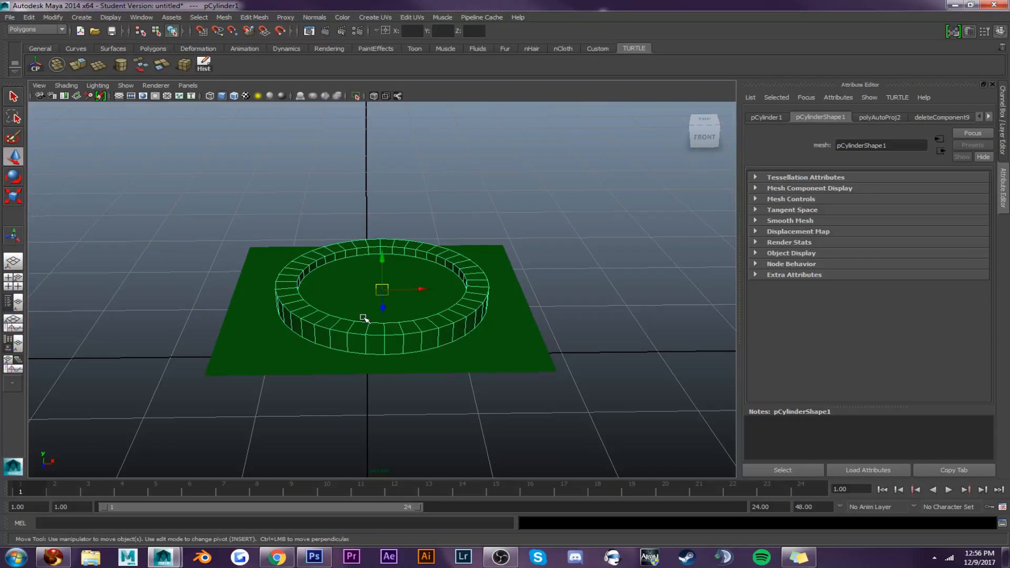
{"action": "left_click_drag", "start_coordinate": [363, 318], "coordinate": [415, 280], "text": "alt"}
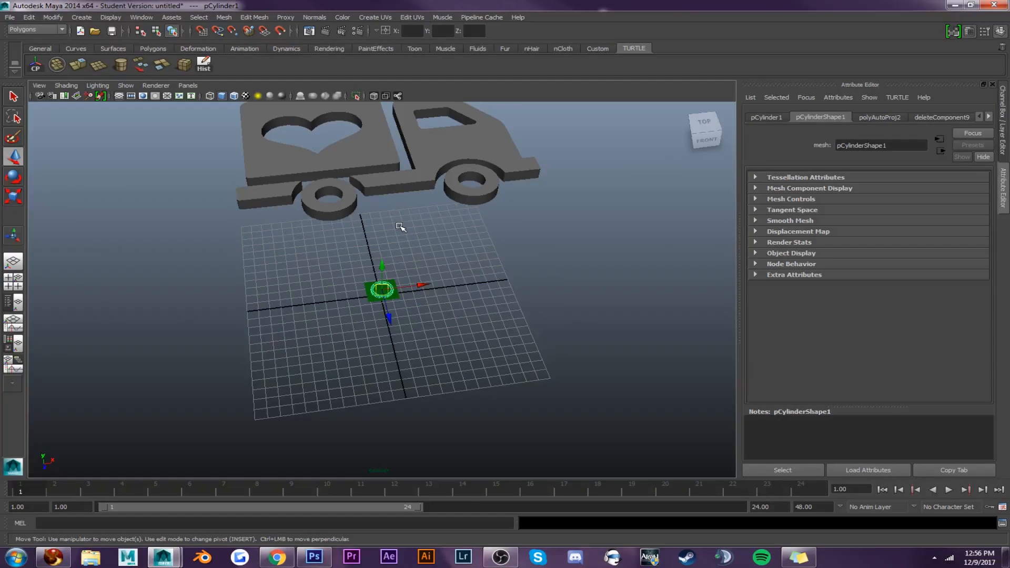
{"action": "key", "text": "f"}
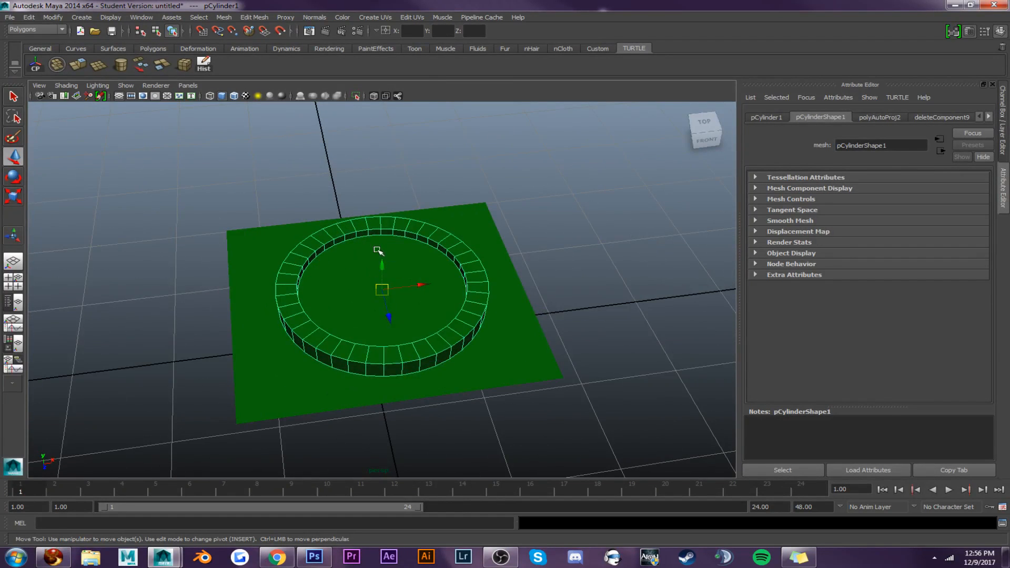
{"action": "left_click_drag", "start_coordinate": [378, 250], "coordinate": [367, 203], "text": "alt"}
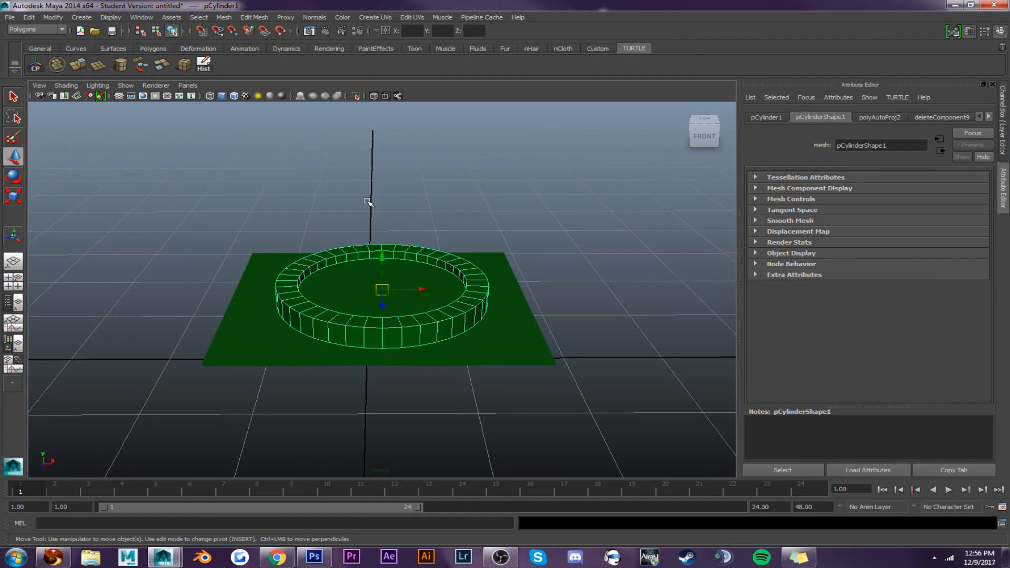
{"action": "left_click_drag", "start_coordinate": [388, 252], "coordinate": [386, 270], "text": "alt"}
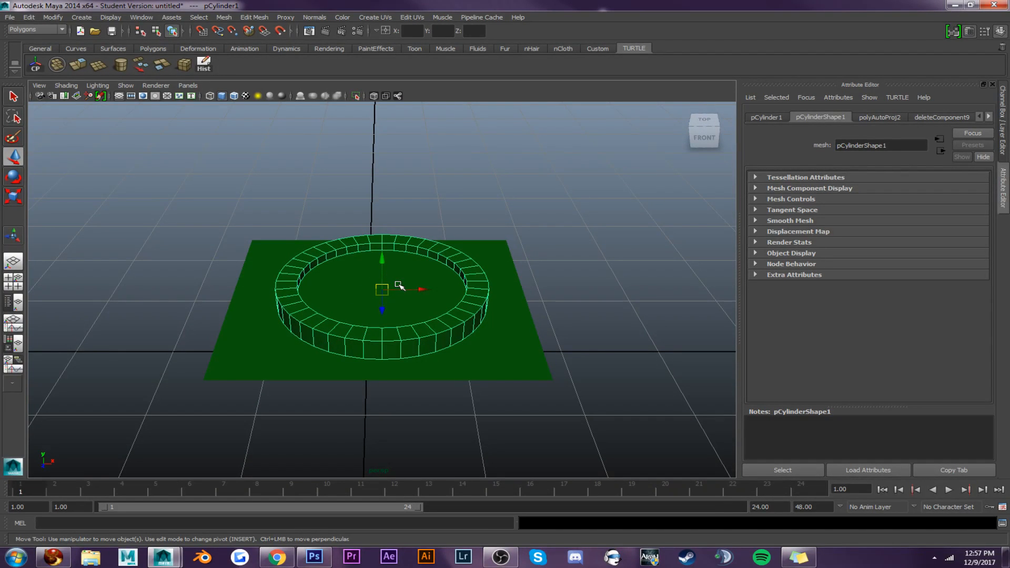
Scale the large truck model down and move it onto the green plane beside the disc's centre
{"action": "scroll", "coordinate": [408, 279], "scroll_direction": "down", "scroll_amount": 10}
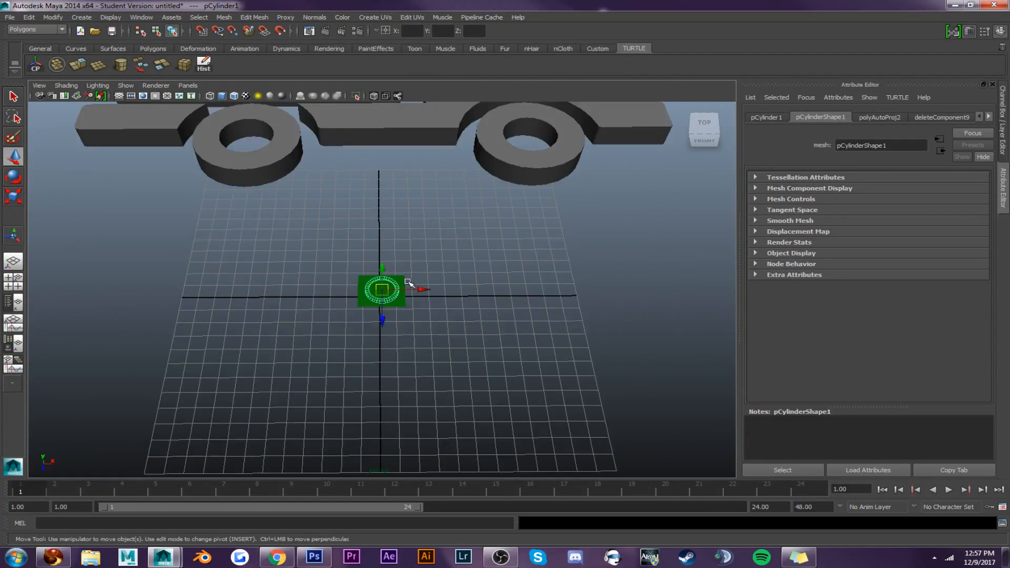
{"action": "scroll", "coordinate": [401, 178], "scroll_direction": "down", "scroll_amount": 3}
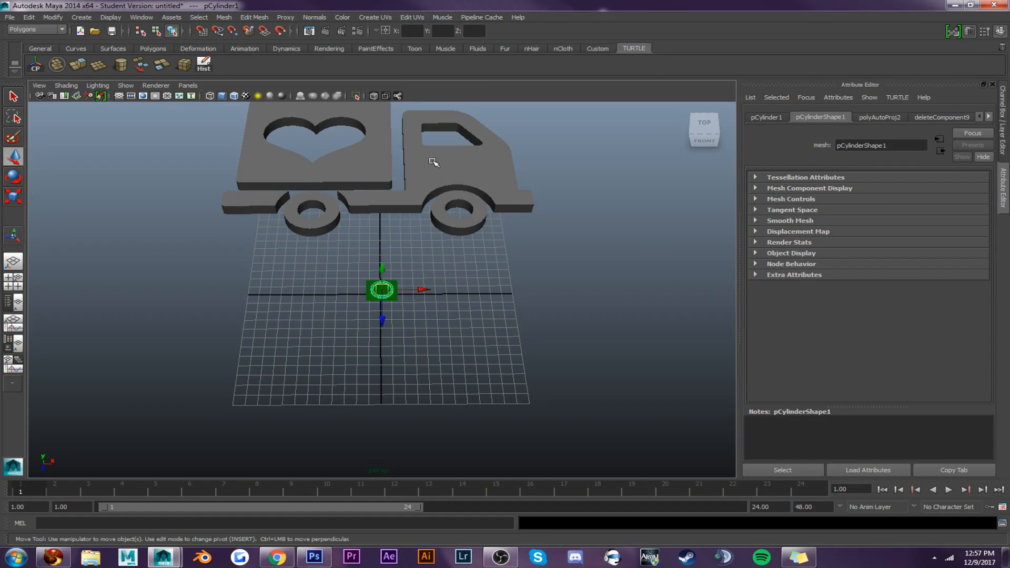
{"action": "left_click", "coordinate": [347, 149]}
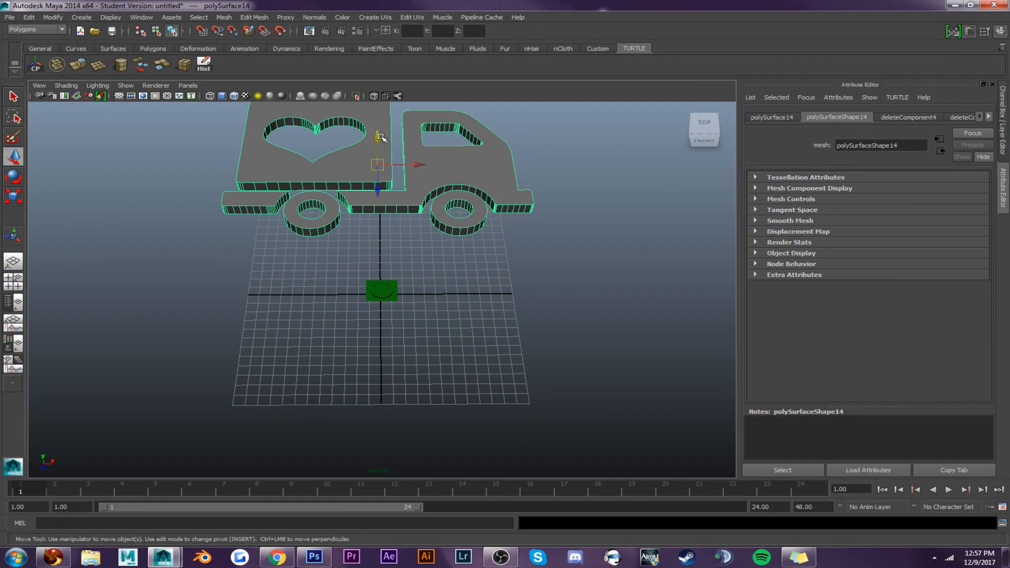
{"action": "left_click_drag", "start_coordinate": [378, 137], "coordinate": [254, 291]}
{"action": "key", "text": "r"}
{"action": "key", "text": "w"}
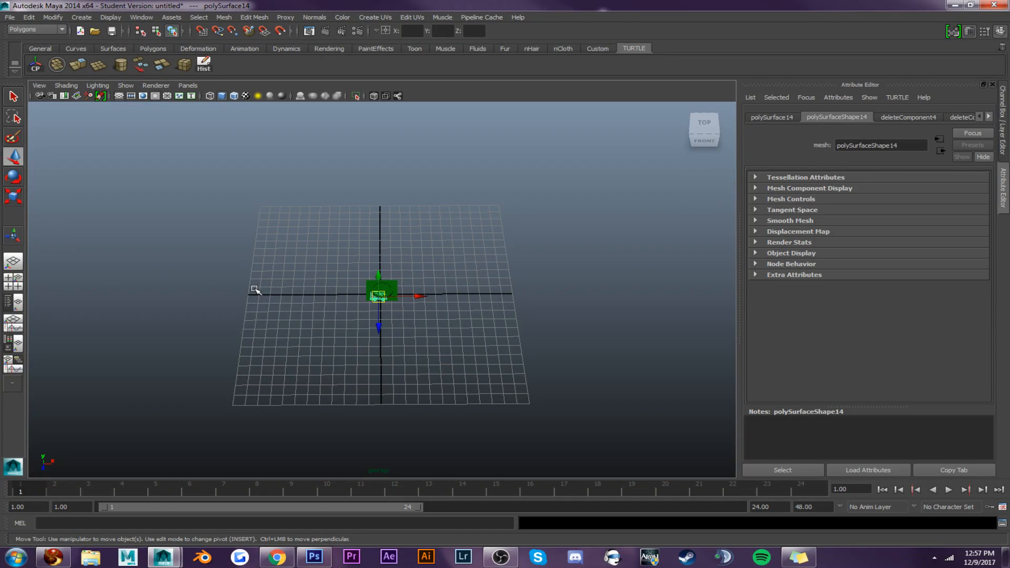
{"action": "key", "text": "f"}
{"action": "scroll", "coordinate": [421, 275], "scroll_direction": "up", "scroll_amount": 4}
{"action": "scroll", "coordinate": [461, 216], "scroll_direction": "down", "scroll_amount": 4}
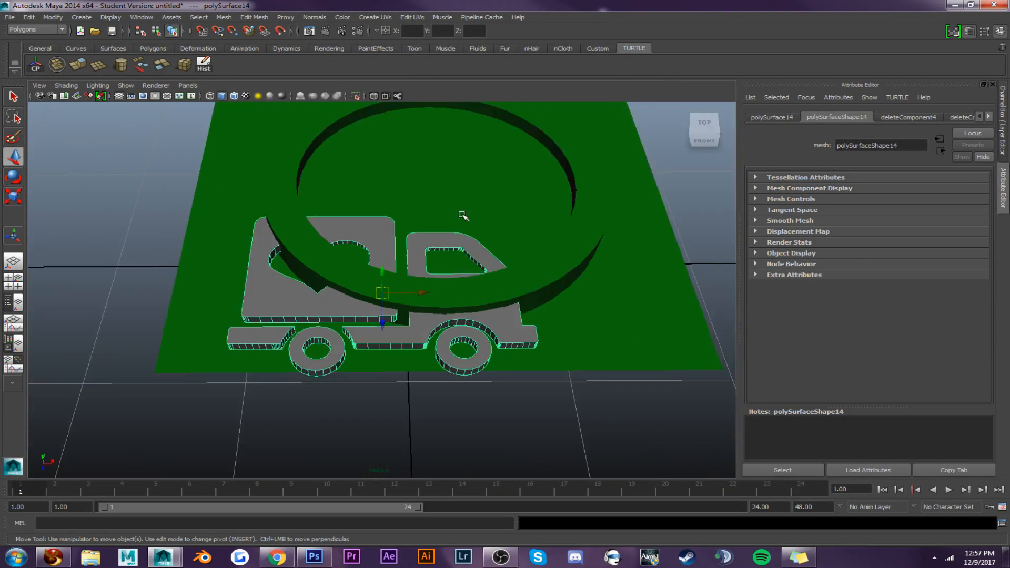
Centre the truck inside the disc's recess, scale it down to fit within the rim, and undo the last vertical move
{"action": "left_click_drag", "start_coordinate": [464, 212], "coordinate": [468, 251], "text": "alt"}
{"action": "scroll", "coordinate": [464, 221], "scroll_direction": "down", "scroll_amount": 1}
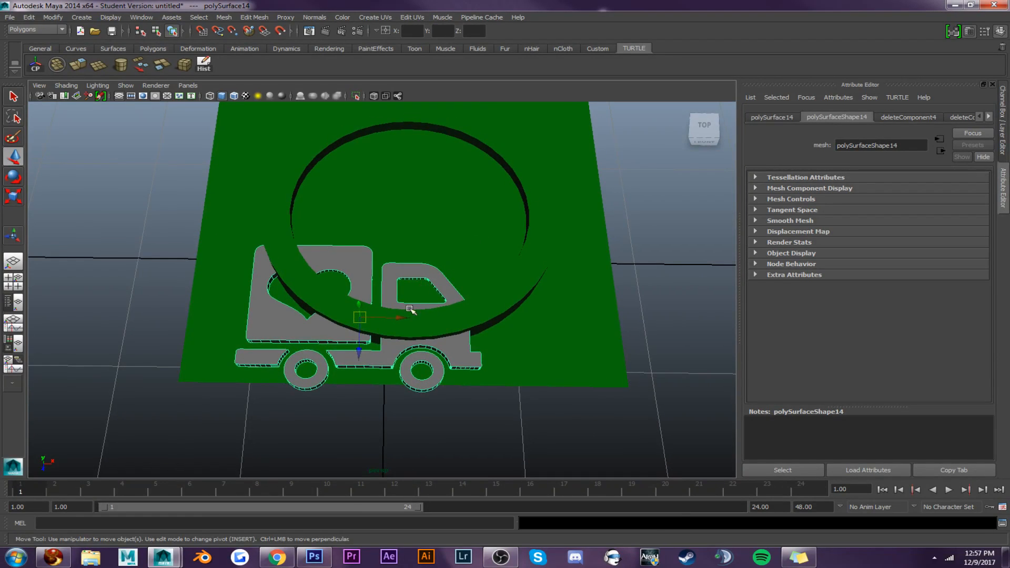
{"action": "left_click_drag", "start_coordinate": [360, 347], "coordinate": [361, 258]}
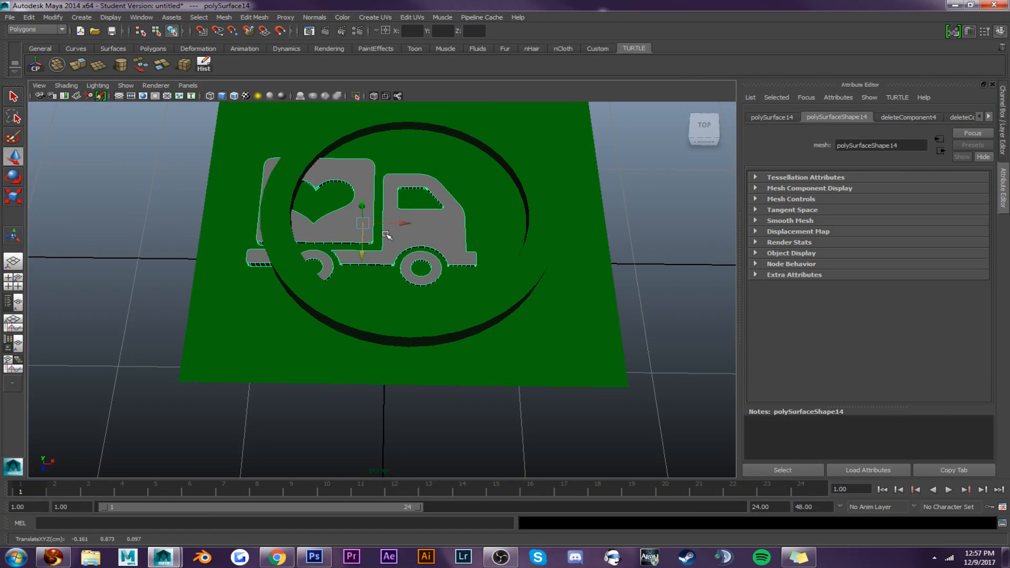
{"action": "left_click_drag", "start_coordinate": [400, 221], "coordinate": [395, 167]}
{"action": "key", "text": "r"}
{"action": "key", "text": "w"}
{"action": "key", "text": "ctrl+z"}
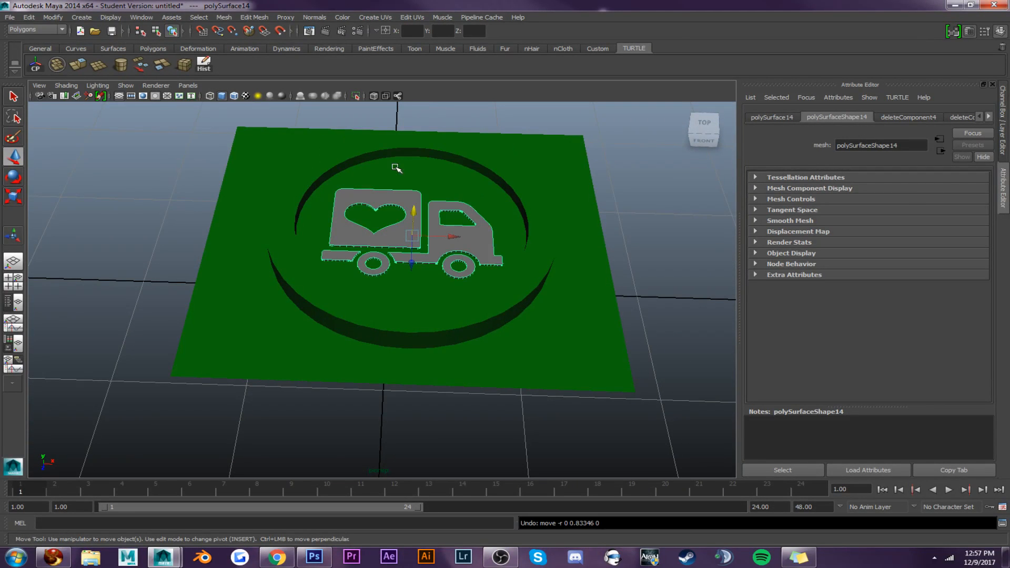
Adjust the truck's height so its side walls stand above the floor of the disc's recess
{"action": "middle_click_drag", "start_coordinate": [422, 219], "coordinate": [434, 253], "text": "alt"}
{"action": "scroll", "coordinate": [445, 270], "scroll_direction": "up", "scroll_amount": 2}
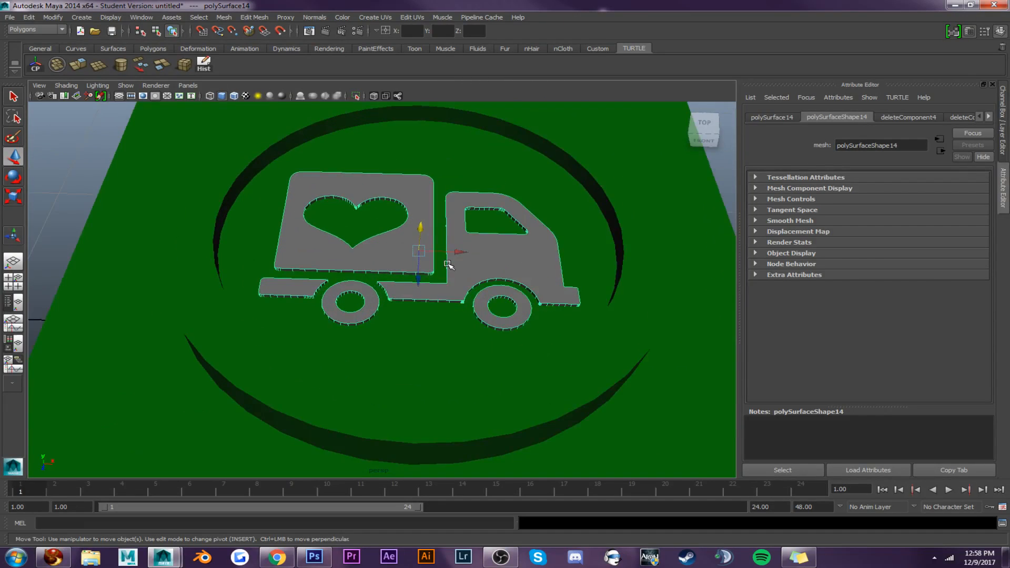
{"action": "scroll", "coordinate": [442, 244], "scroll_direction": "up", "scroll_amount": 2}
{"action": "left_click_drag", "start_coordinate": [426, 239], "coordinate": [465, 260]}
Extract the top faces of all the truck's parts and lift them 0.680 above the side walls
{"action": "right_click_drag", "start_coordinate": [474, 284], "coordinate": [478, 310]}
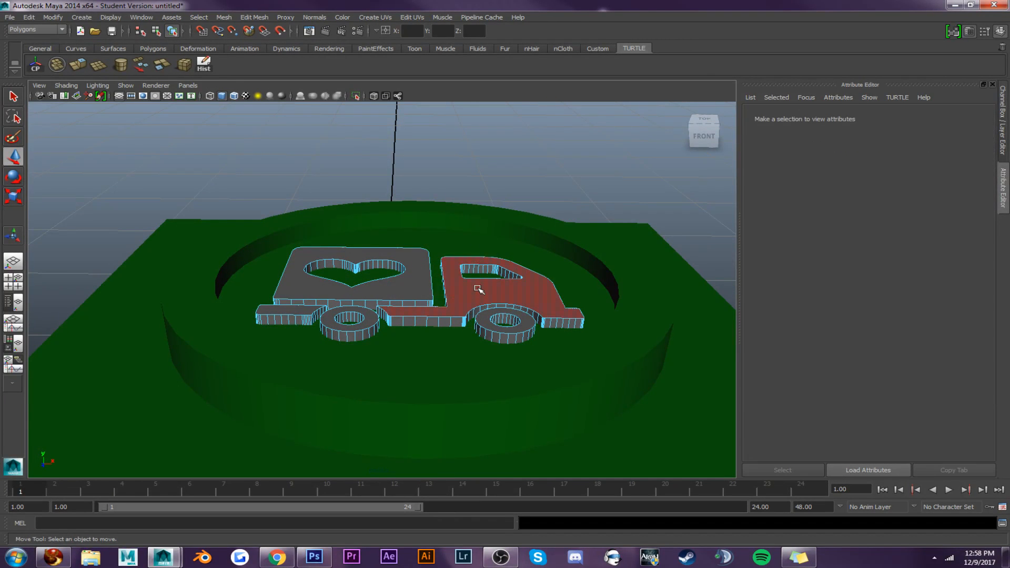
{"action": "left_click", "coordinate": [476, 288]}
{"action": "left_click", "coordinate": [410, 289], "text": "shift"}
{"action": "left_click", "coordinate": [354, 327], "text": "shift"}
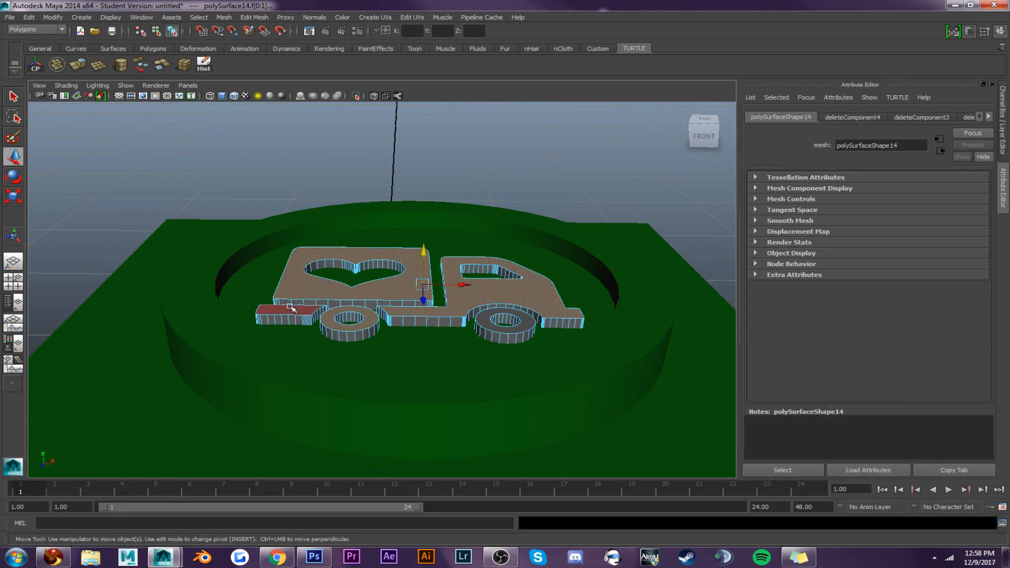
{"action": "left_click", "coordinate": [290, 309], "text": "shift"}
{"action": "left_click", "coordinate": [482, 319], "text": "shift"}
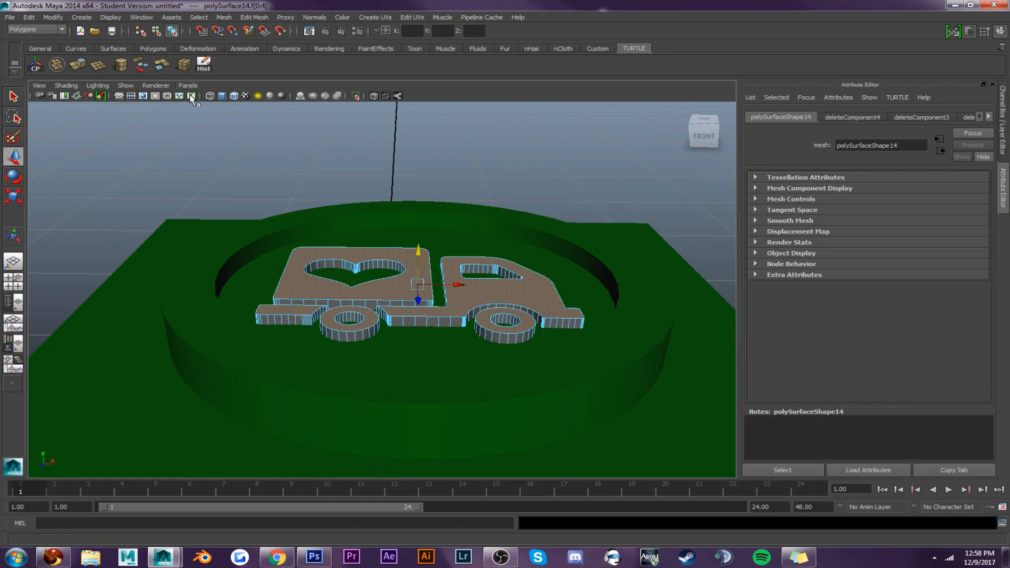
{"action": "left_click", "coordinate": [163, 66]}
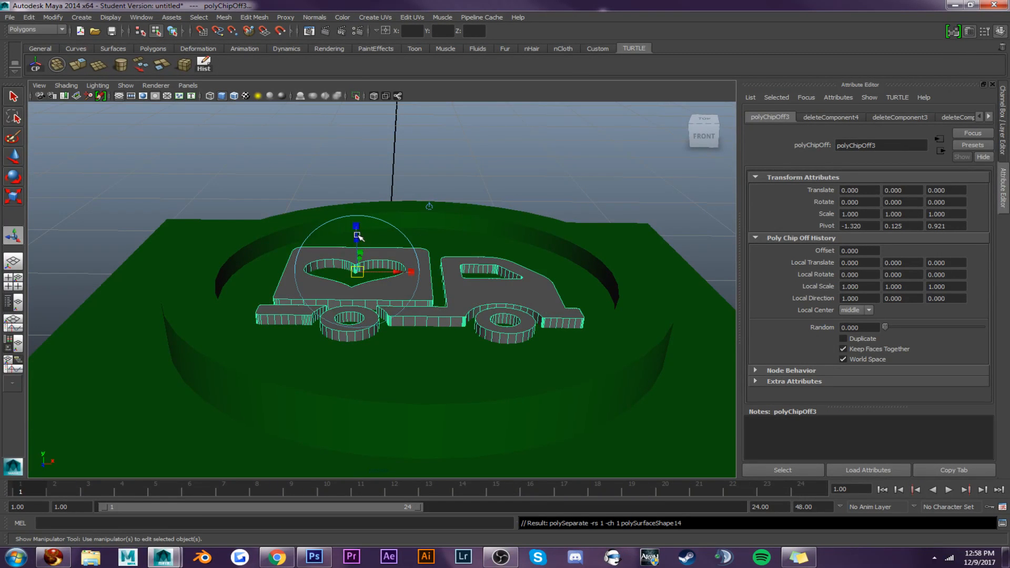
{"action": "left_click_drag", "start_coordinate": [358, 236], "coordinate": [356, 112]}
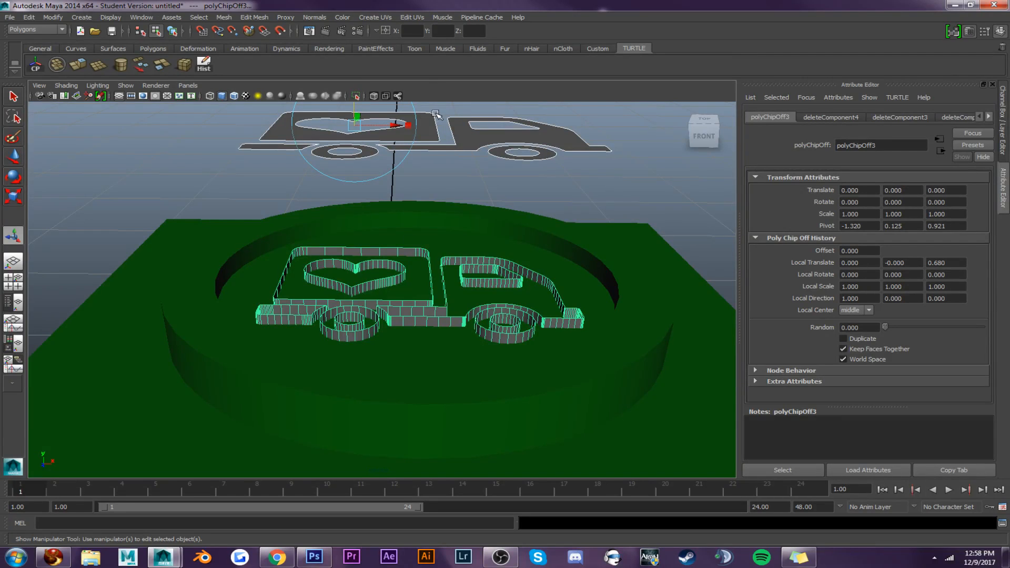
Assign an Ilr Occ Sampler material to the truck's side walls, apply automatic UV mapping, and return them to object mode
{"action": "right_click_drag", "start_coordinate": [420, 249], "coordinate": [421, 454]}
{"action": "left_click", "coordinate": [411, 251]}
{"action": "left_click", "coordinate": [457, 330]}
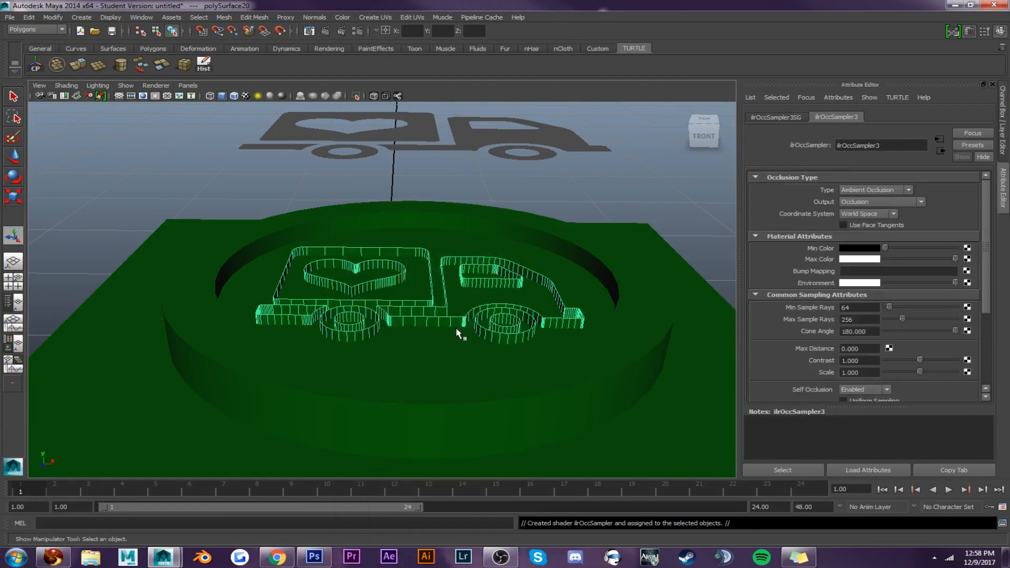
{"action": "left_click", "coordinate": [374, 17]}
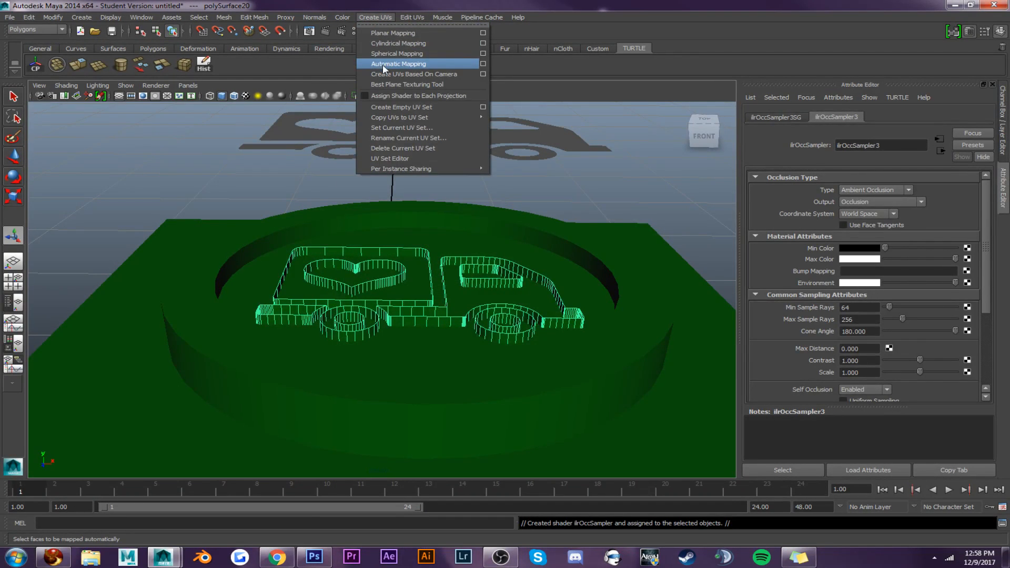
{"action": "left_click", "coordinate": [382, 64]}
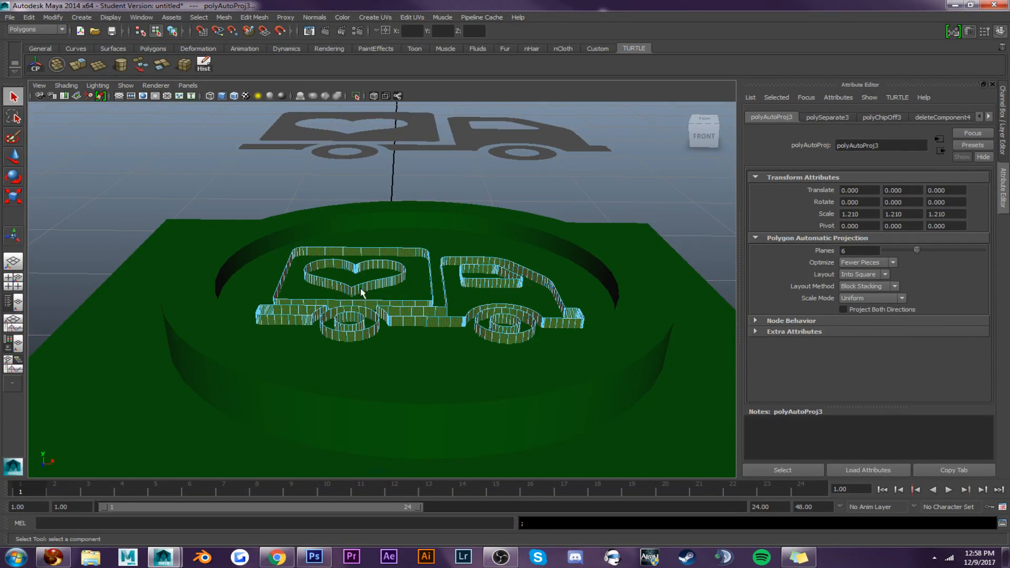
{"action": "right_click_drag", "start_coordinate": [361, 292], "coordinate": [404, 277]}
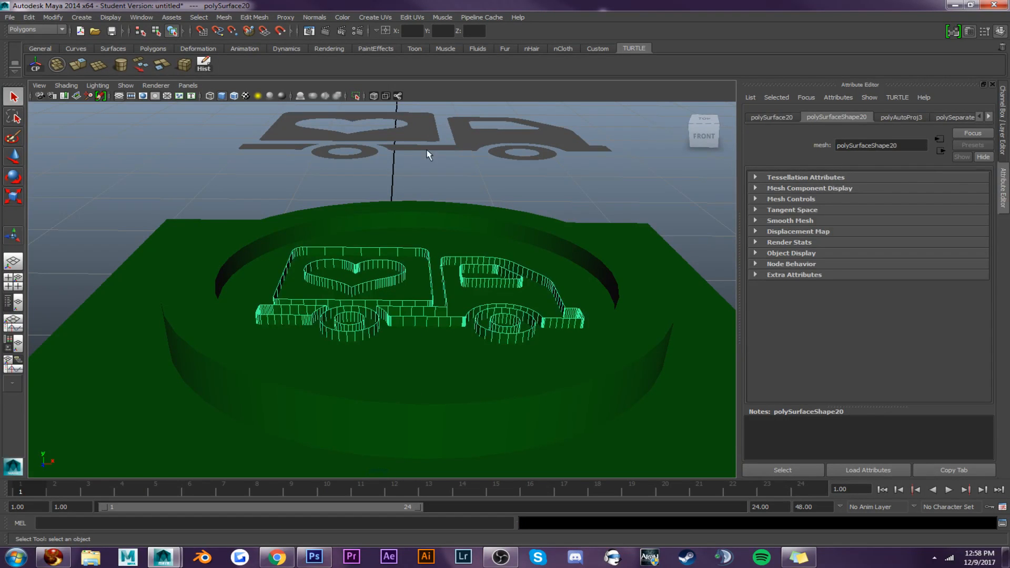
Combine the lifted truck top pieces into one object and center its pivot
{"action": "left_click", "coordinate": [427, 129]}
{"action": "left_click_drag", "start_coordinate": [428, 128], "coordinate": [381, 120], "text": "alt"}
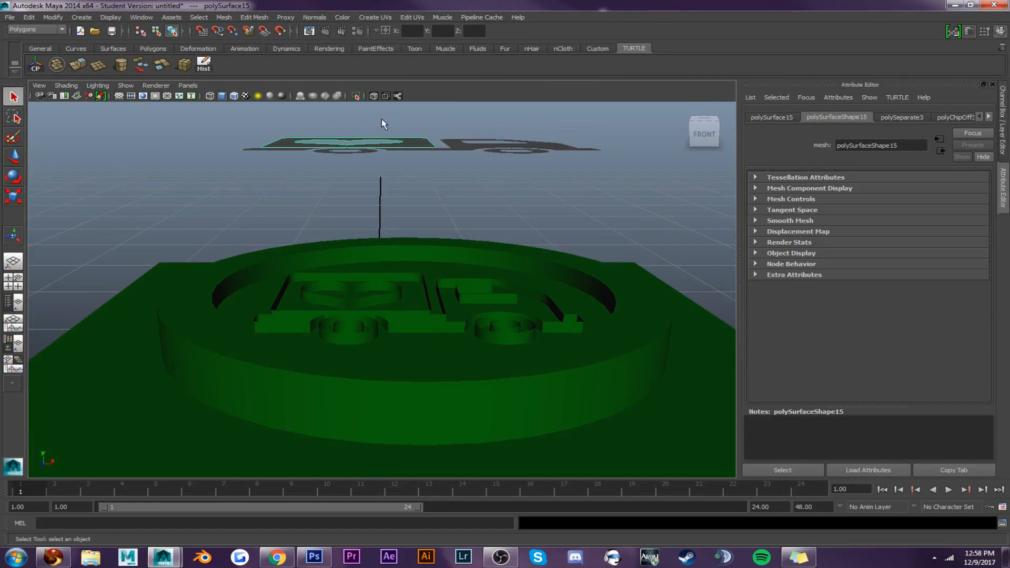
{"action": "left_click_drag", "start_coordinate": [605, 182], "coordinate": [635, 181]}
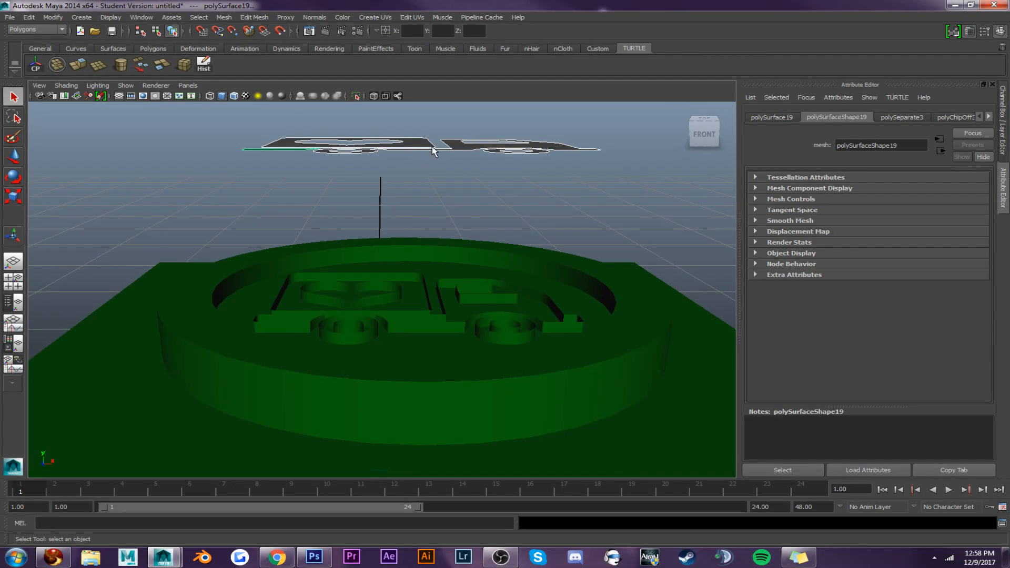
{"action": "left_click", "coordinate": [79, 70]}
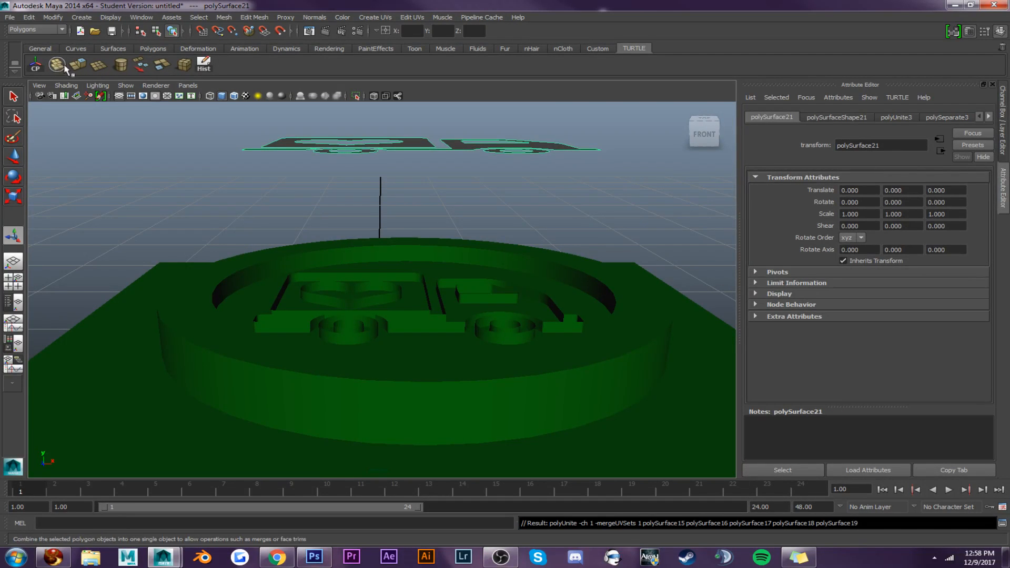
{"action": "left_click", "coordinate": [40, 70]}
Lower the combined truck top onto its side walls, to a Y translation of about -0.679
{"action": "key", "text": "w"}
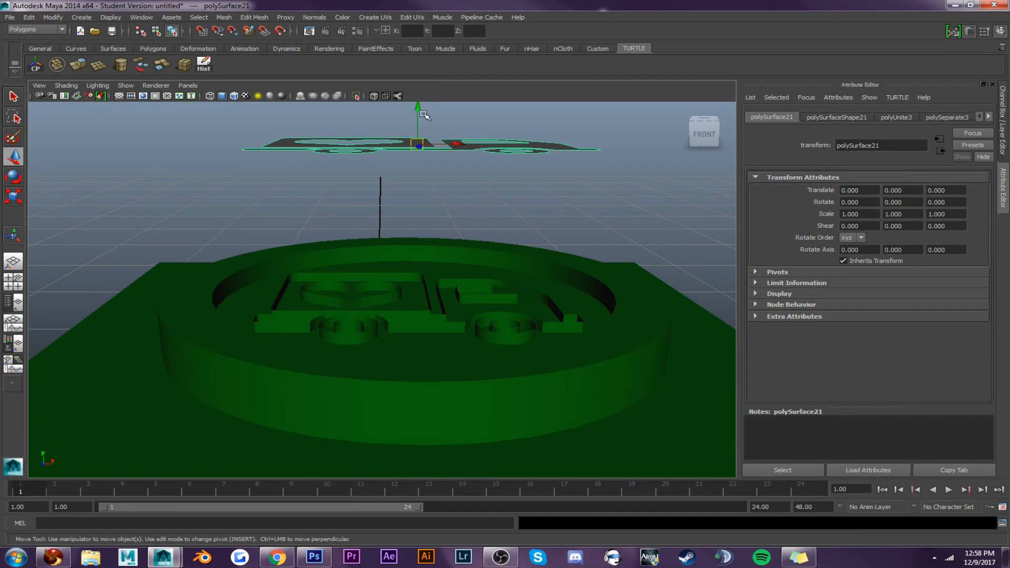
{"action": "left_click_drag", "start_coordinate": [428, 127], "coordinate": [391, 299]}
{"action": "scroll", "coordinate": [391, 298], "scroll_direction": "up", "scroll_amount": 10}
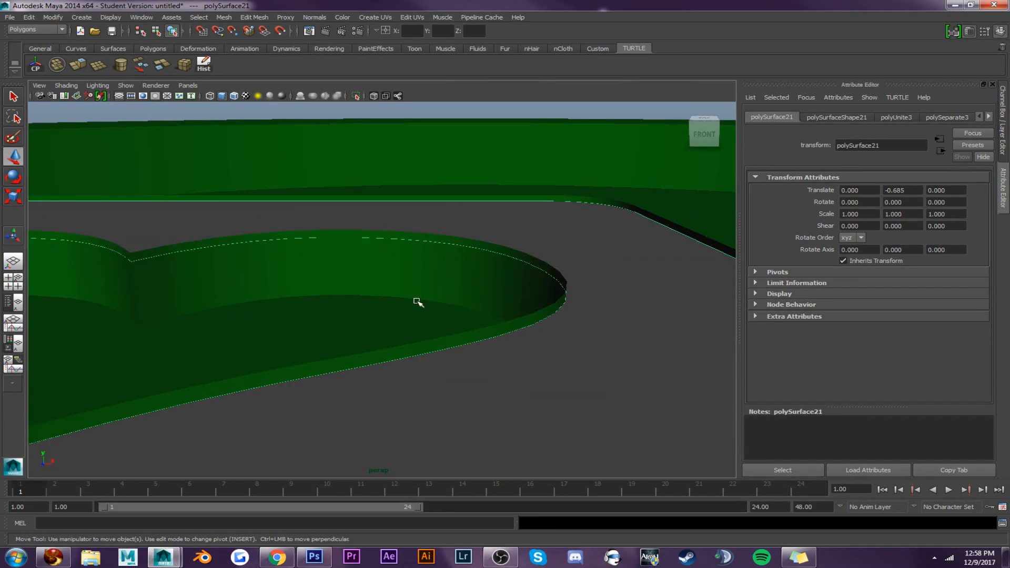
{"action": "scroll", "coordinate": [588, 285], "scroll_direction": "down", "scroll_amount": 8}
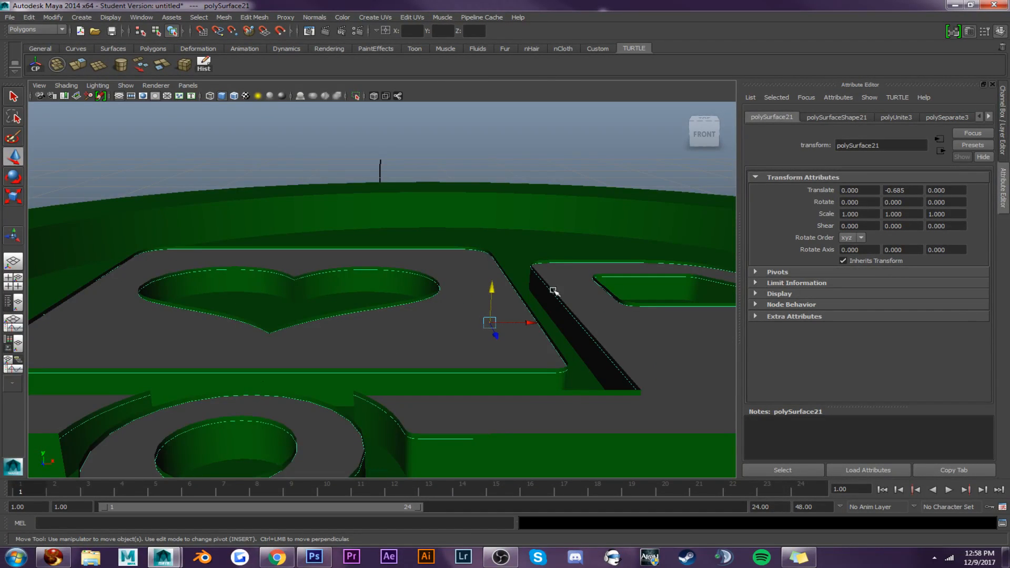
{"action": "left_click_drag", "start_coordinate": [499, 288], "coordinate": [499, 283]}
Inspect the seam between truck top and side walls up close, and fine-tune the top's Y translation to -0.680
{"action": "left_click", "coordinate": [425, 246]}
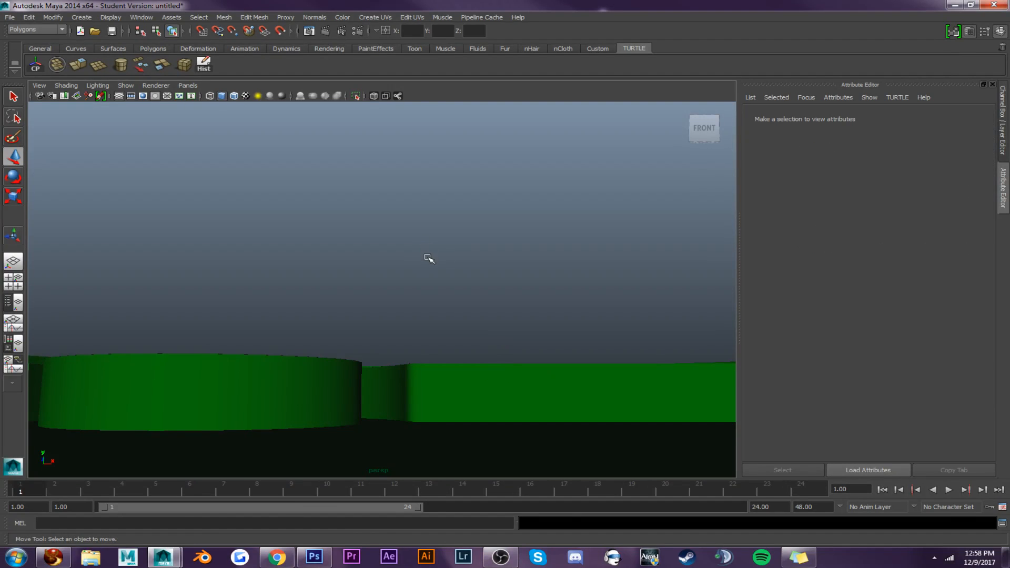
{"action": "left_click_drag", "start_coordinate": [352, 368], "coordinate": [520, 374], "text": "alt"}
{"action": "left_click", "coordinate": [423, 365]}
{"action": "scroll", "coordinate": [558, 362], "scroll_direction": "up", "scroll_amount": 5}
{"action": "scroll", "coordinate": [595, 284], "scroll_direction": "down", "scroll_amount": 5}
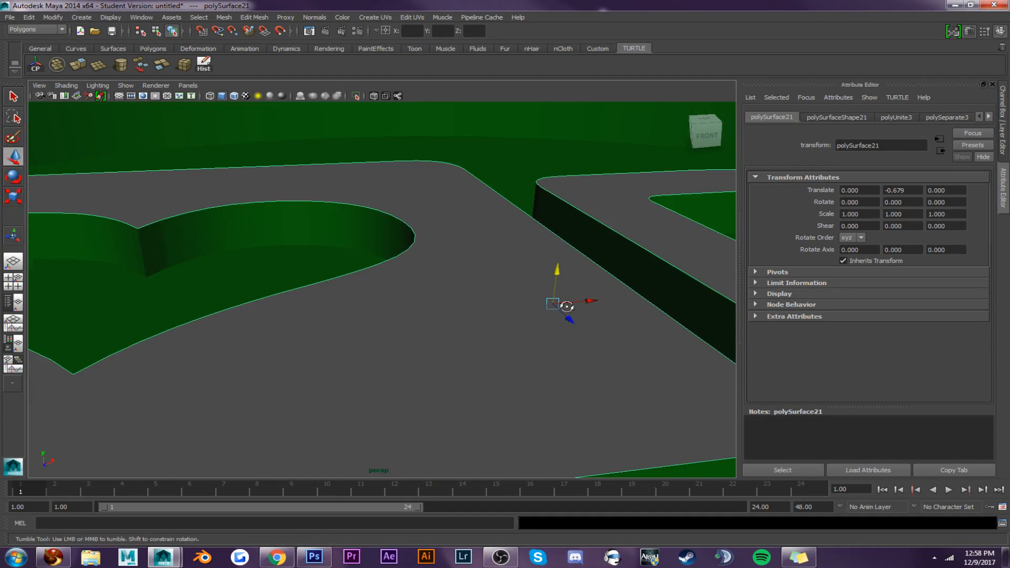
{"action": "left_click_drag", "start_coordinate": [562, 303], "coordinate": [527, 285], "text": "alt"}
{"action": "middle_click_drag", "start_coordinate": [615, 343], "coordinate": [556, 322], "text": "alt"}
{"action": "mouse_move", "coordinate": [556, 321]}
{"action": "left_mouse_down", "text": "alt"}
{"action": "mouse_move", "coordinate": [530, 311]}
{"action": "mouse_move", "coordinate": [538, 311]}
{"action": "left_mouse_up", "text": "alt"}
{"action": "left_click_drag", "start_coordinate": [361, 232], "coordinate": [402, 311]}
{"action": "scroll", "coordinate": [409, 273], "scroll_direction": "down", "scroll_amount": 10}
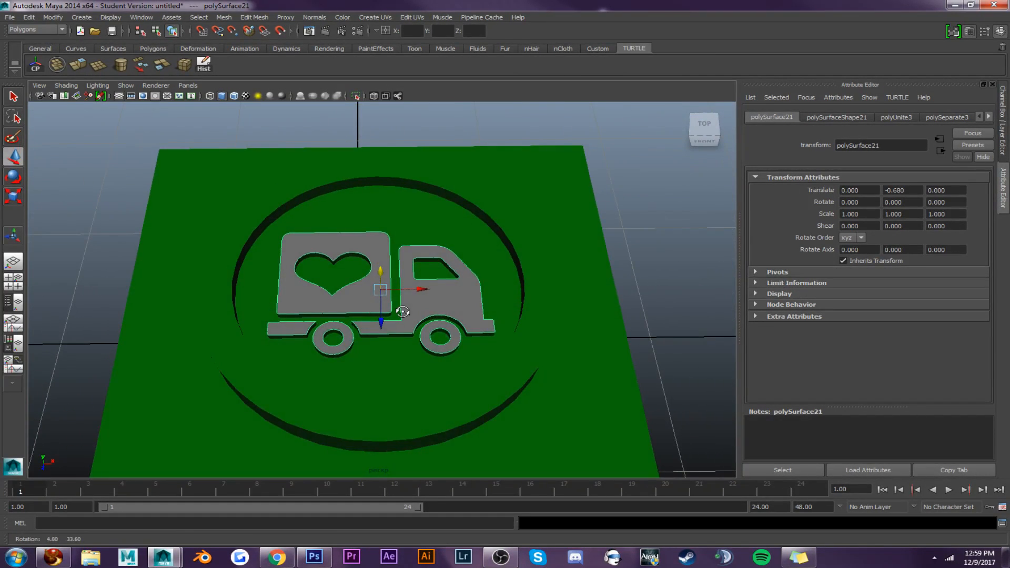
Assign an Ilr Occ Sampler material to the truck top, create its UVs based on a straight top view, and return it to object mode
{"action": "left_click", "coordinate": [703, 126]}
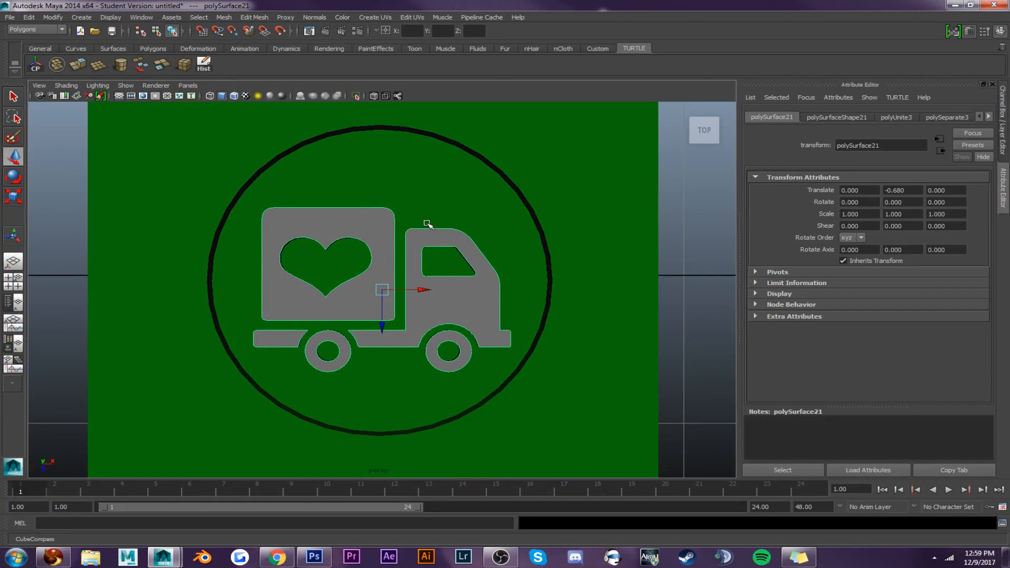
{"action": "right_click_drag", "start_coordinate": [385, 228], "coordinate": [399, 428]}
{"action": "left_click", "coordinate": [462, 330]}
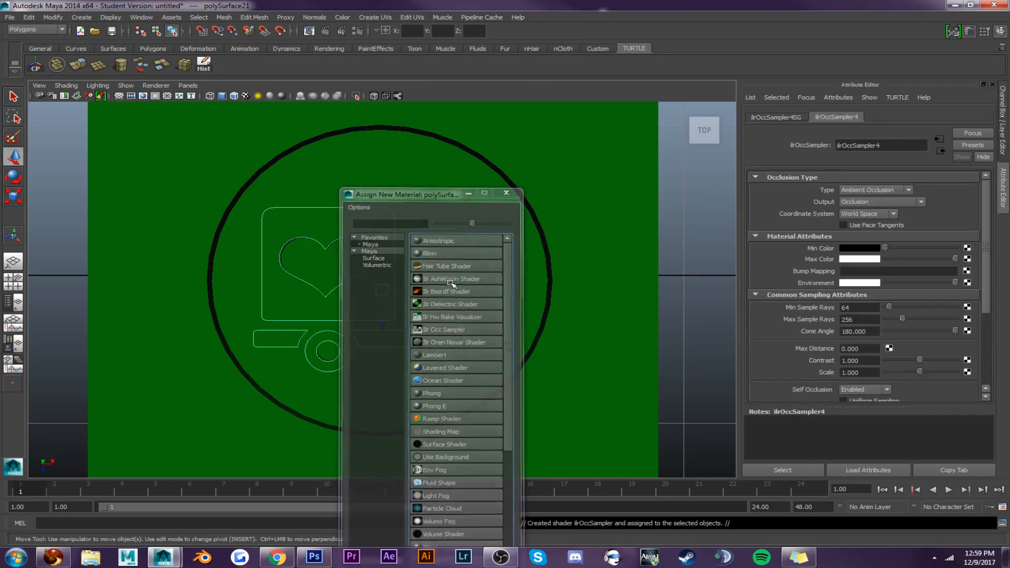
{"action": "left_click", "coordinate": [375, 17]}
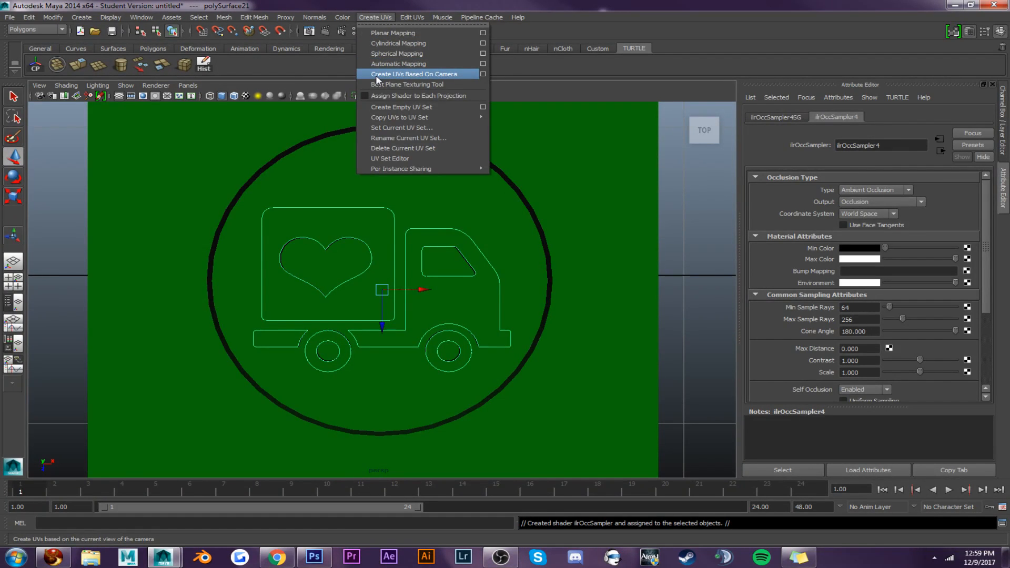
{"action": "left_click", "coordinate": [376, 77]}
{"action": "left_click", "coordinate": [14, 99]}
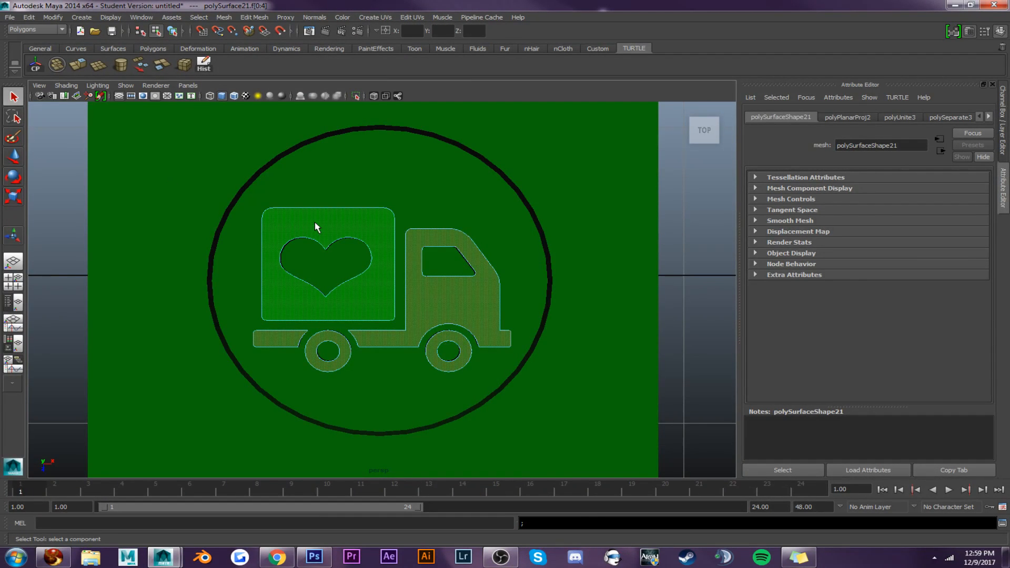
{"action": "right_click_drag", "start_coordinate": [316, 228], "coordinate": [360, 224]}
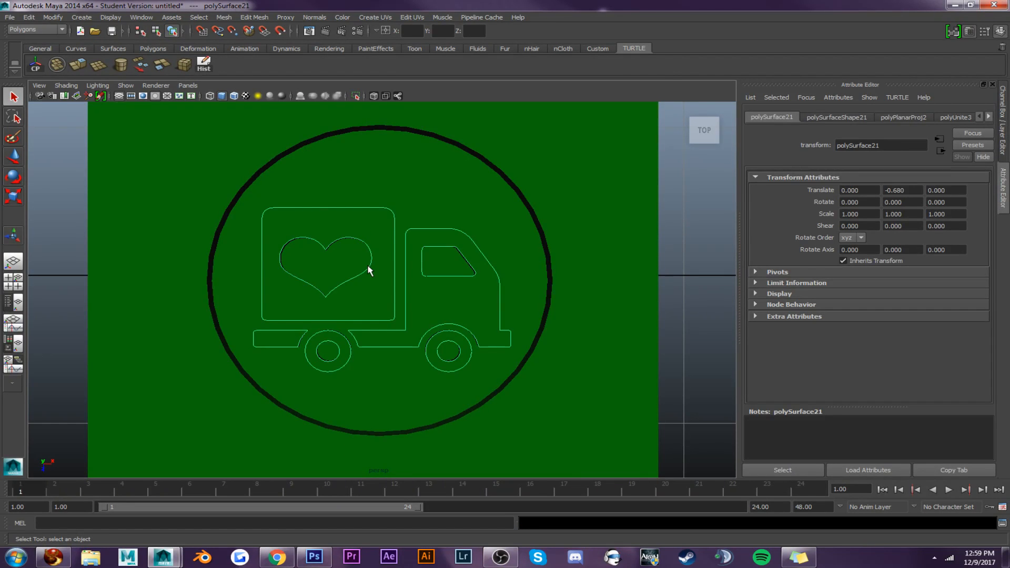
Inspect the assembled disc, ground plane and raised truck emblem from several angles
{"action": "scroll", "coordinate": [374, 271], "scroll_direction": "down", "scroll_amount": 4}
{"action": "left_click_drag", "start_coordinate": [388, 299], "coordinate": [392, 229], "text": "alt"}
{"action": "scroll", "coordinate": [384, 251], "scroll_direction": "up", "scroll_amount": 4}
{"action": "mouse_move", "coordinate": [375, 307]}
{"action": "left_mouse_down", "text": "alt"}
{"action": "mouse_move", "coordinate": [373, 279]}
{"action": "mouse_move", "coordinate": [369, 314]}
{"action": "left_mouse_up", "text": "alt"}
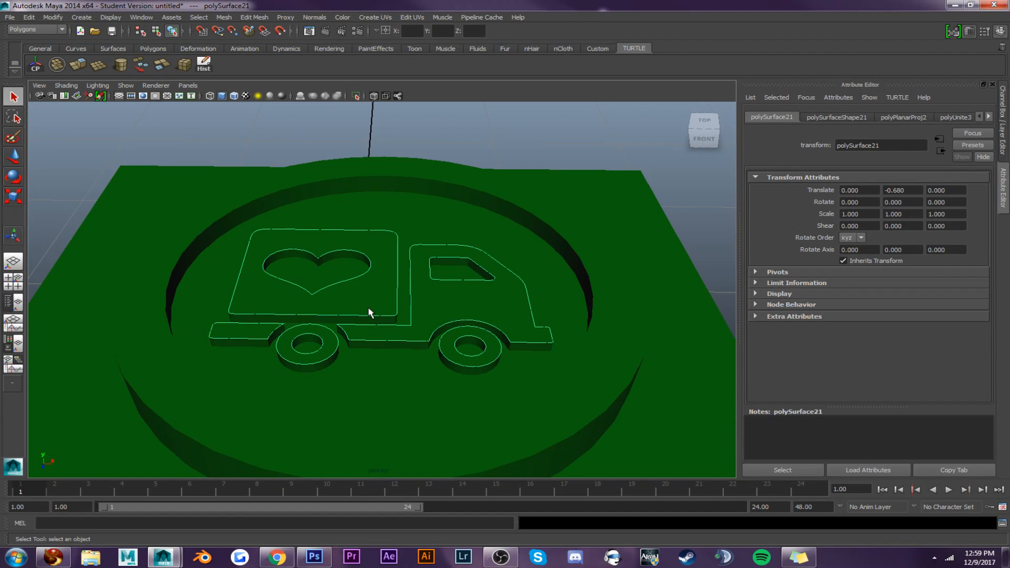
{"action": "scroll", "coordinate": [372, 312], "scroll_direction": "down", "scroll_amount": 3}
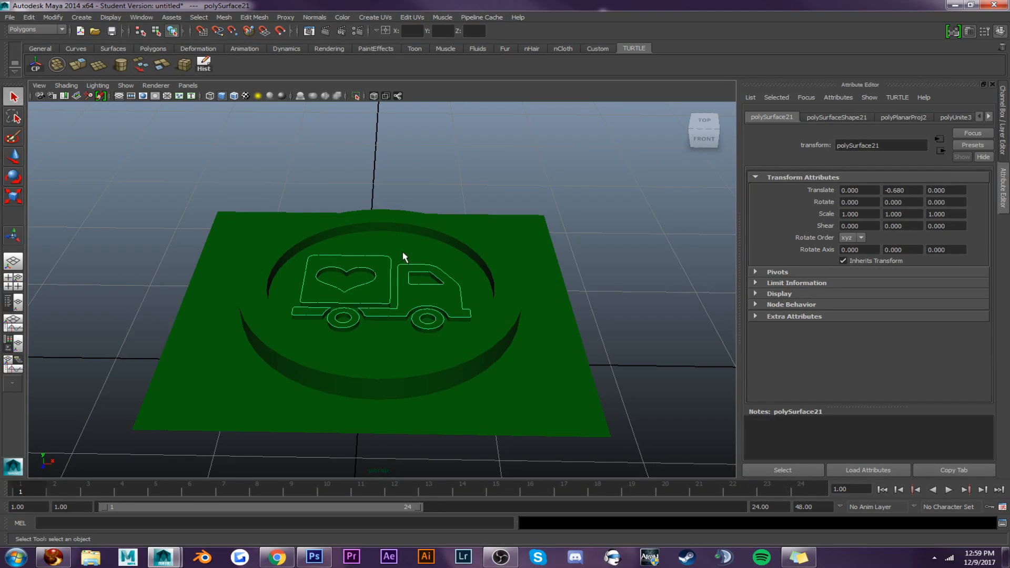
{"action": "mouse_move", "coordinate": [409, 273]}
{"action": "left_mouse_down", "text": "alt"}
{"action": "mouse_move", "coordinate": [415, 294]}
{"action": "mouse_move", "coordinate": [412, 266]}
{"action": "left_mouse_up", "text": "alt"}
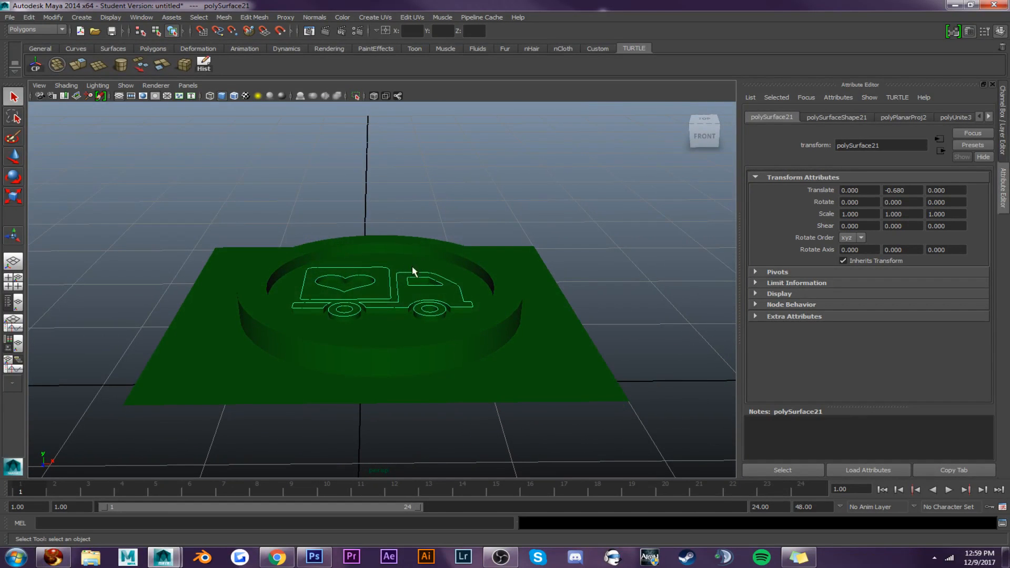
Select the disc, ground plane and all truck parts and move them together off to the far corner of the grid, about X 10.4, Z -7.7
{"action": "left_click", "coordinate": [401, 312]}
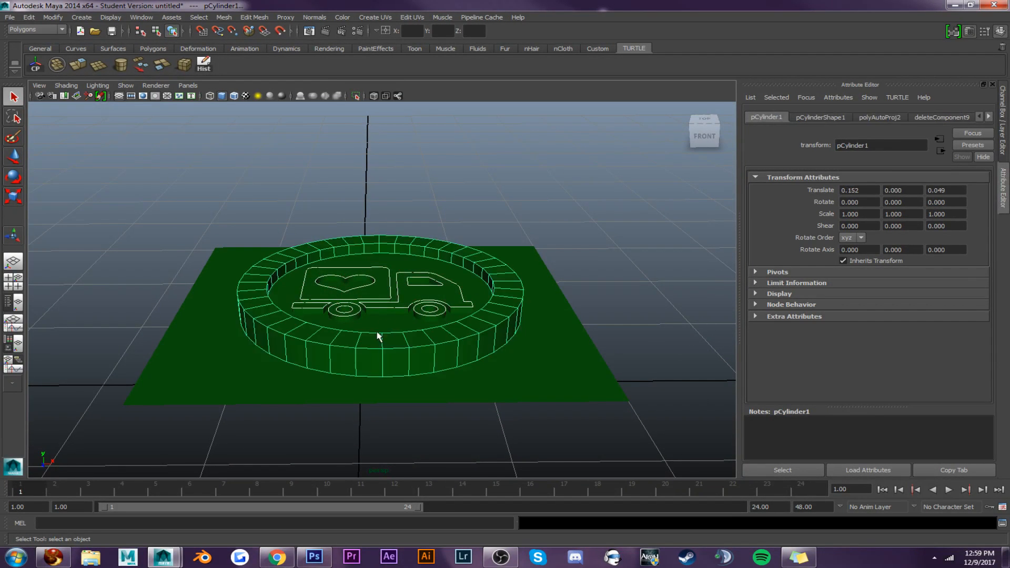
{"action": "left_click", "coordinate": [303, 317]}
{"action": "left_click", "coordinate": [201, 336]}
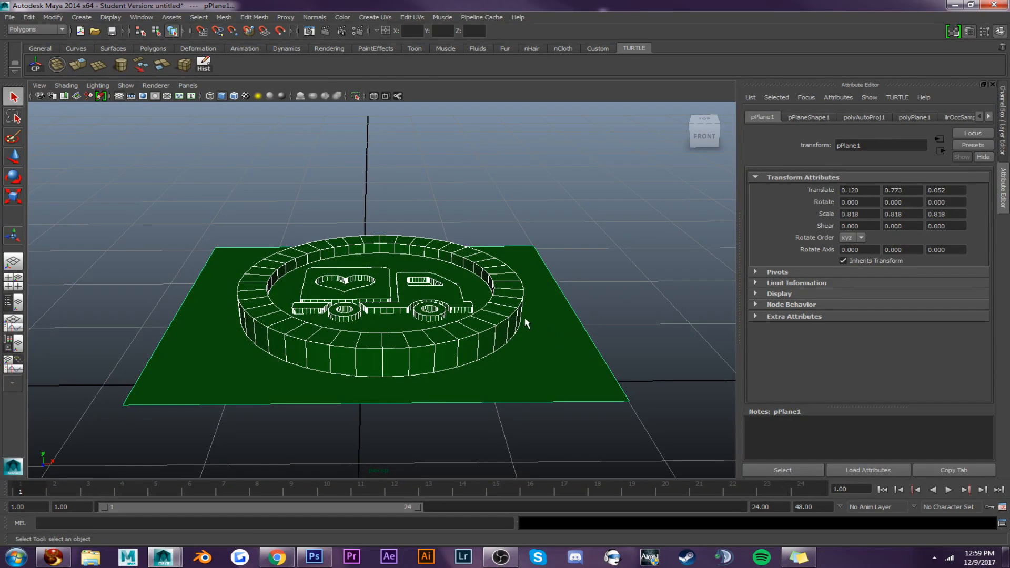
{"action": "key", "text": "w"}
{"action": "scroll", "coordinate": [460, 307], "scroll_direction": "down", "scroll_amount": 6}
{"action": "left_click_drag", "start_coordinate": [431, 317], "coordinate": [429, 332], "text": "alt"}
{"action": "left_click_drag", "start_coordinate": [422, 292], "coordinate": [709, 295]}
{"action": "middle_click_drag", "start_coordinate": [709, 296], "coordinate": [543, 312], "text": "alt"}
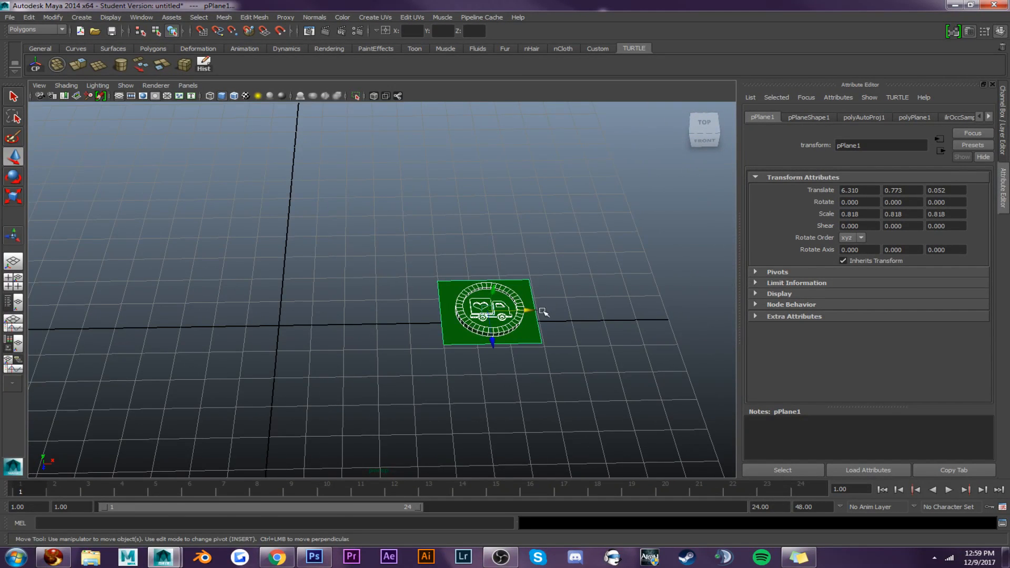
{"action": "left_click_drag", "start_coordinate": [532, 308], "coordinate": [609, 164]}
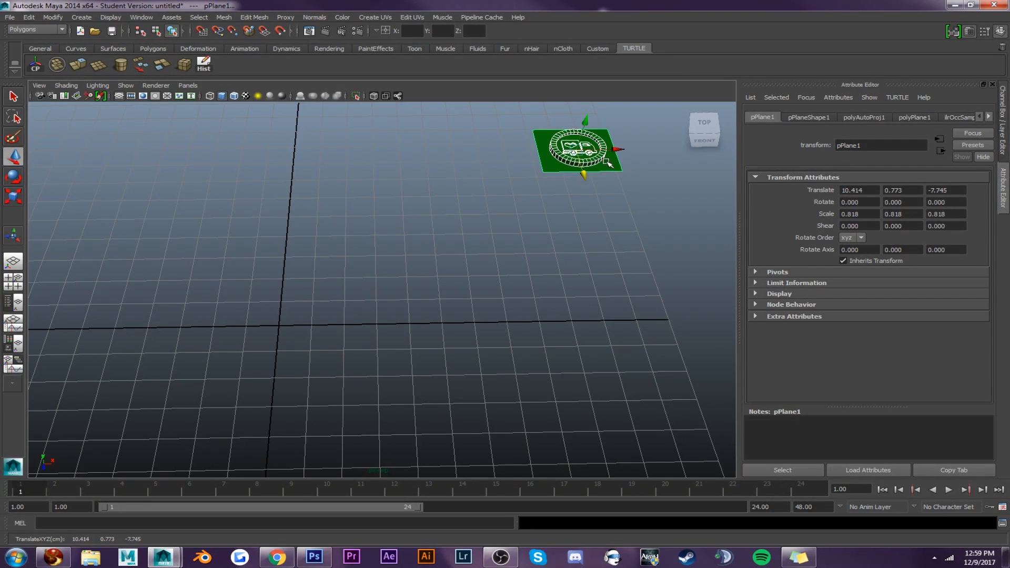
{"action": "left_click", "coordinate": [645, 173]}
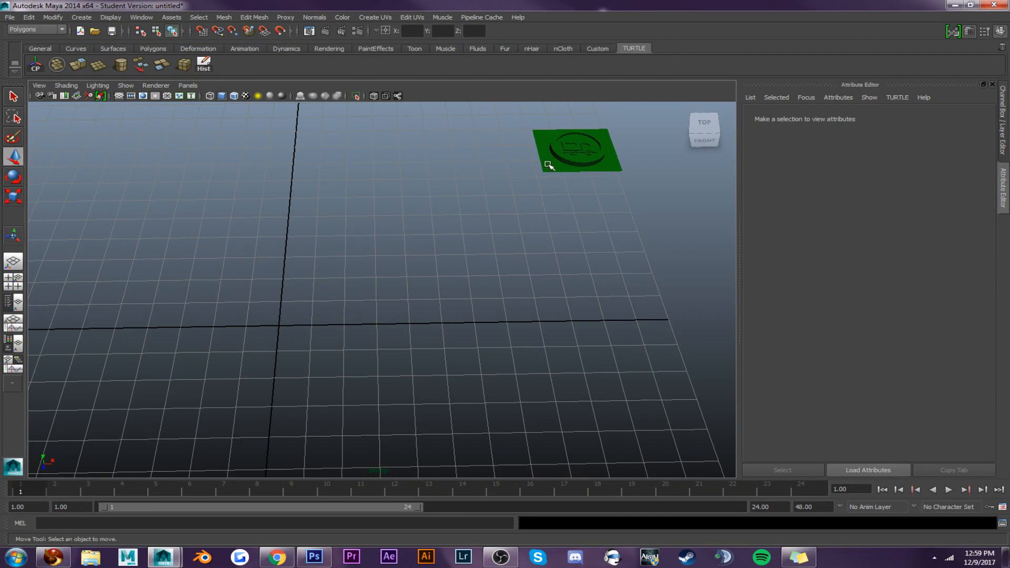
Duplicate only the ground plane and disc ring, and move the copies back to the grid's center
{"action": "left_click", "coordinate": [568, 170]}
{"action": "left_click", "coordinate": [557, 156], "text": "shift"}
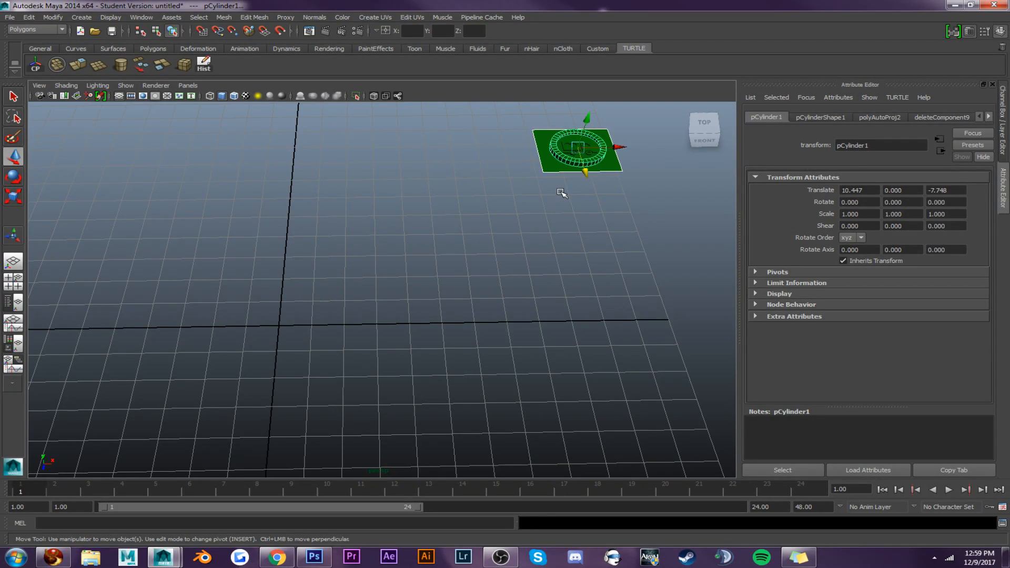
{"action": "key", "text": "ctrl+d"}
{"action": "left_click_drag", "start_coordinate": [587, 169], "coordinate": [319, 315]}
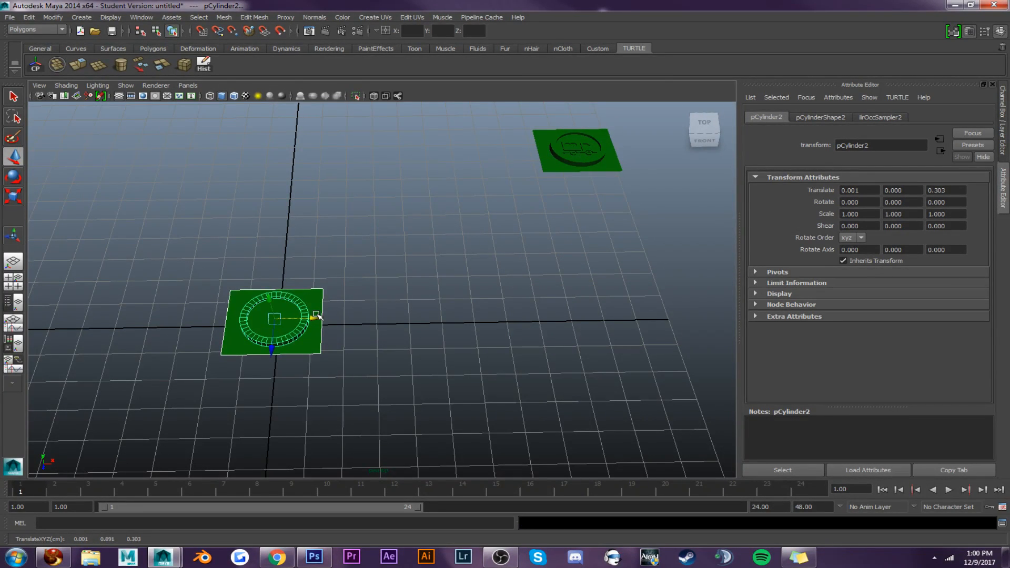
{"action": "key", "text": "f"}
{"action": "scroll", "coordinate": [338, 289], "scroll_direction": "down", "scroll_amount": 5}
{"action": "left_click_drag", "start_coordinate": [423, 290], "coordinate": [357, 220], "text": "alt"}
Import the reign_final_2.ai logo as an Adobe Illustrator object
{"action": "left_click", "coordinate": [87, 20]}
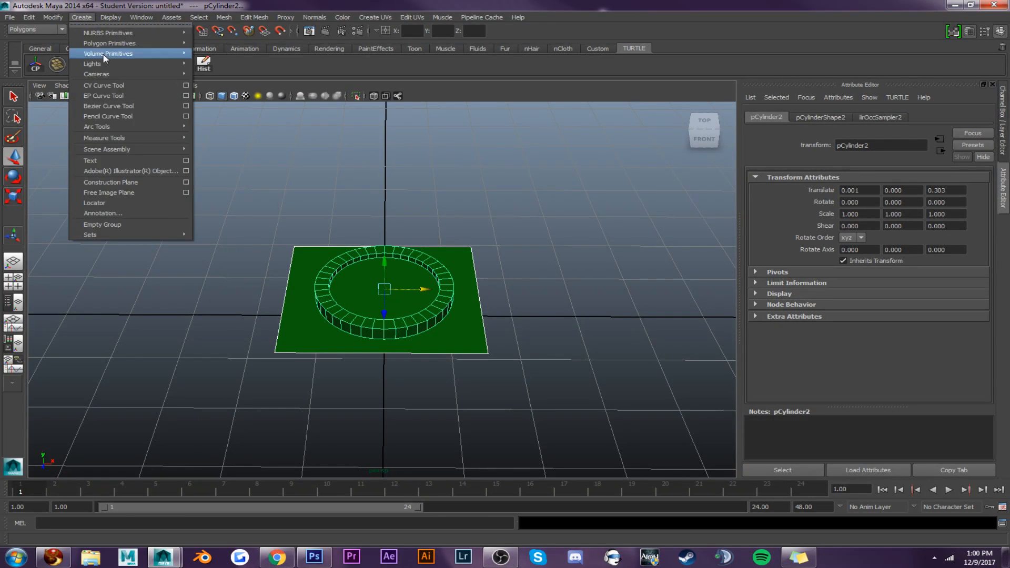
{"action": "left_click", "coordinate": [135, 169]}
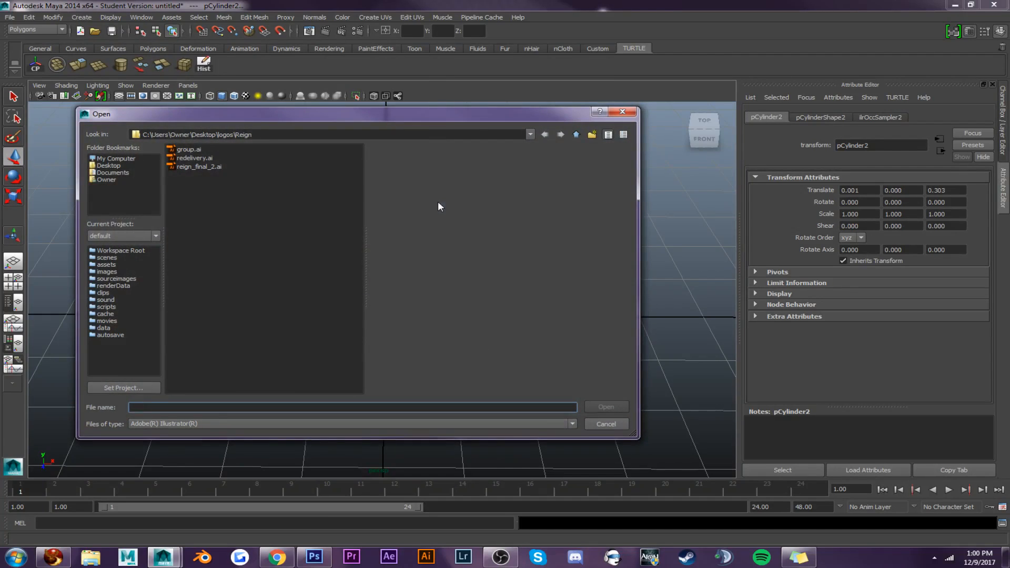
{"action": "double_click", "coordinate": [206, 166]}
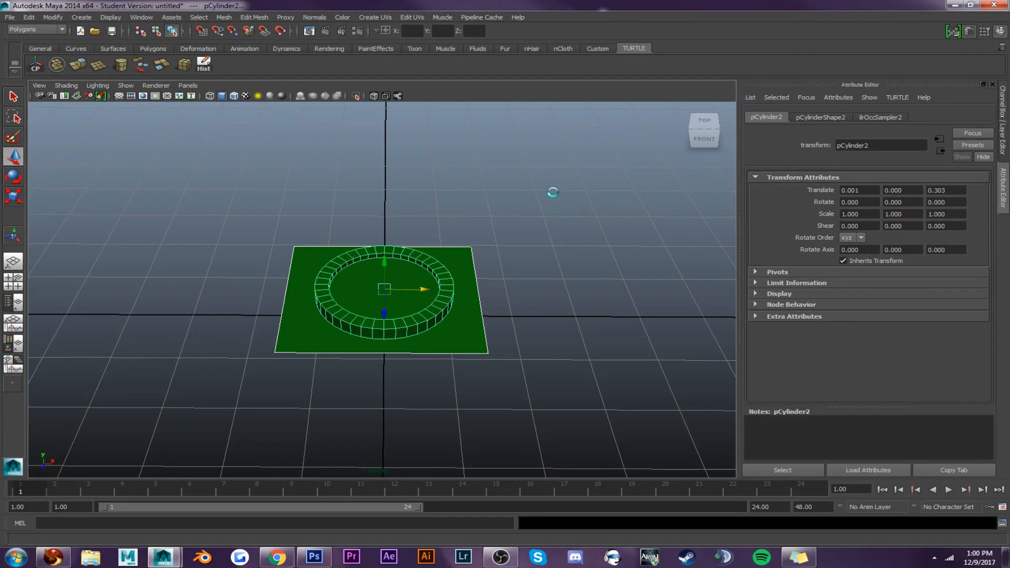
{"action": "scroll", "coordinate": [654, 220], "scroll_direction": "down", "scroll_amount": 10}
{"action": "left_click", "coordinate": [656, 219]}
Extract the imported REIGN logo's faces and separate the mesh into individual pieces
{"action": "left_click", "coordinate": [565, 164]}
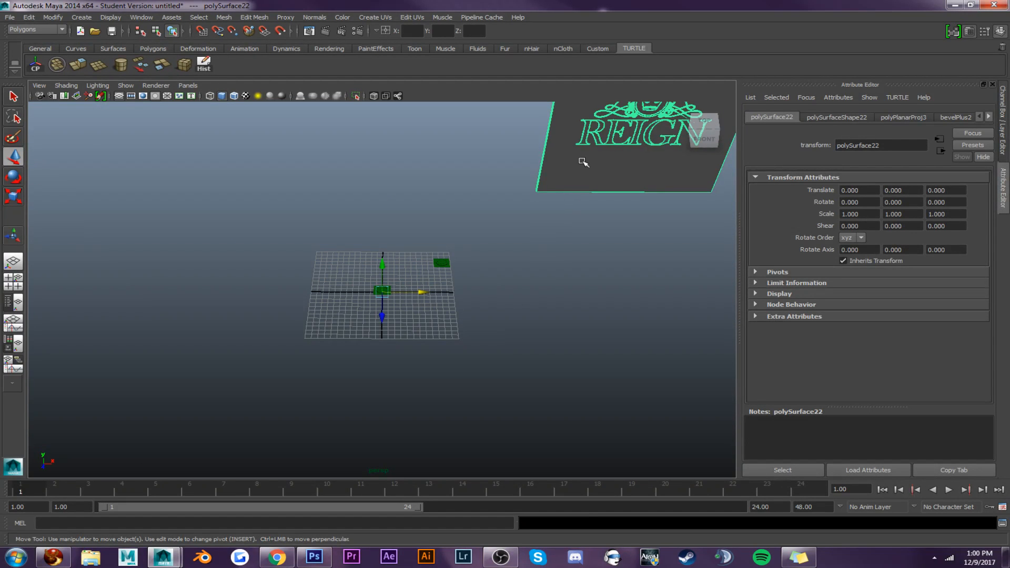
{"action": "key", "text": "f"}
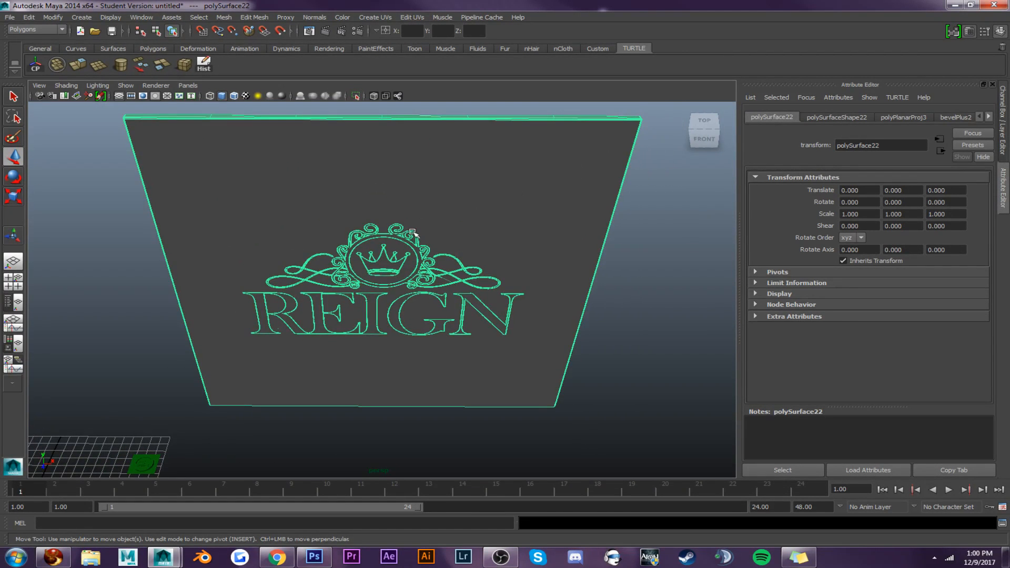
{"action": "left_click_drag", "start_coordinate": [458, 236], "coordinate": [423, 203], "text": "alt"}
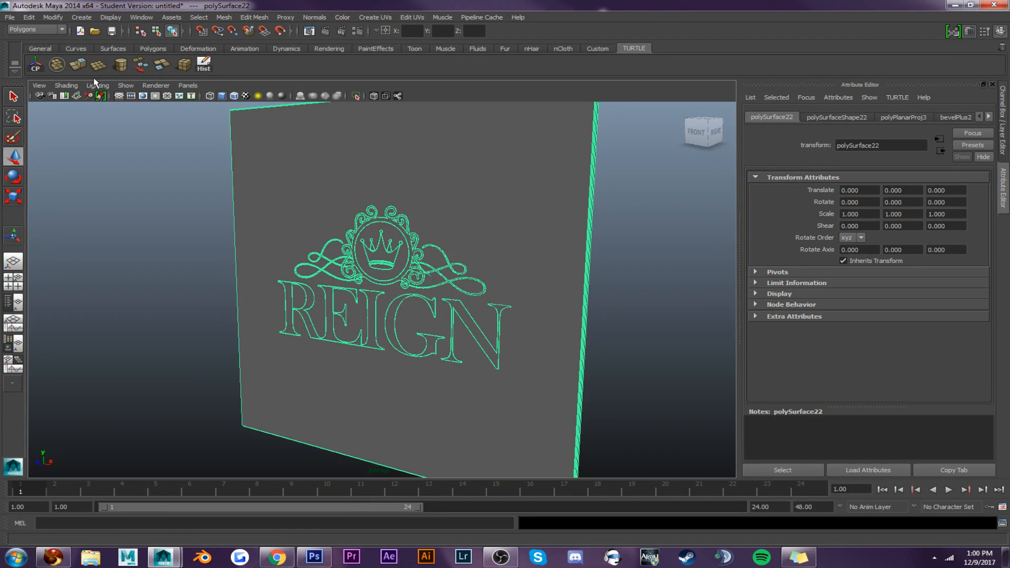
{"action": "left_click", "coordinate": [162, 70]}
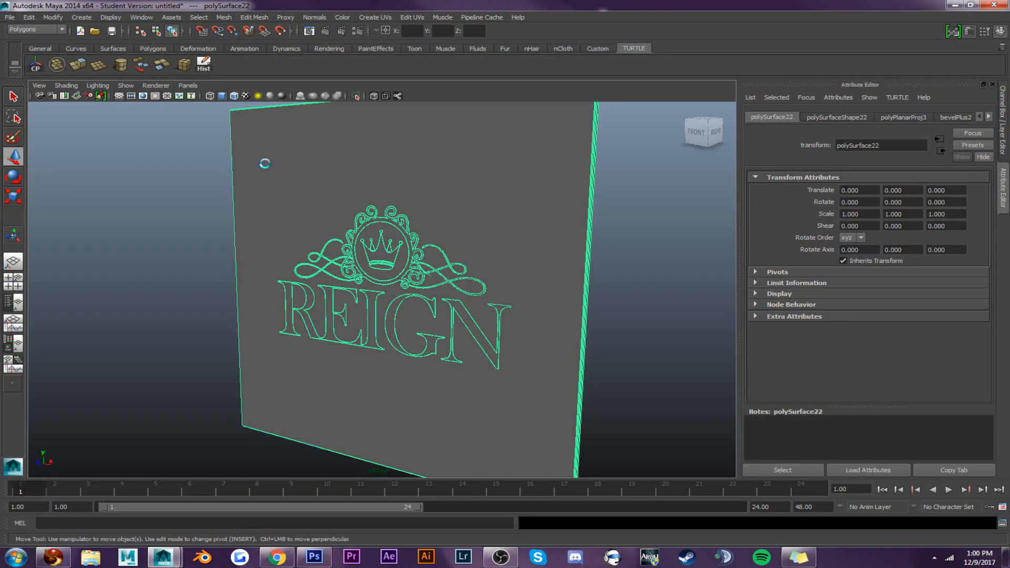
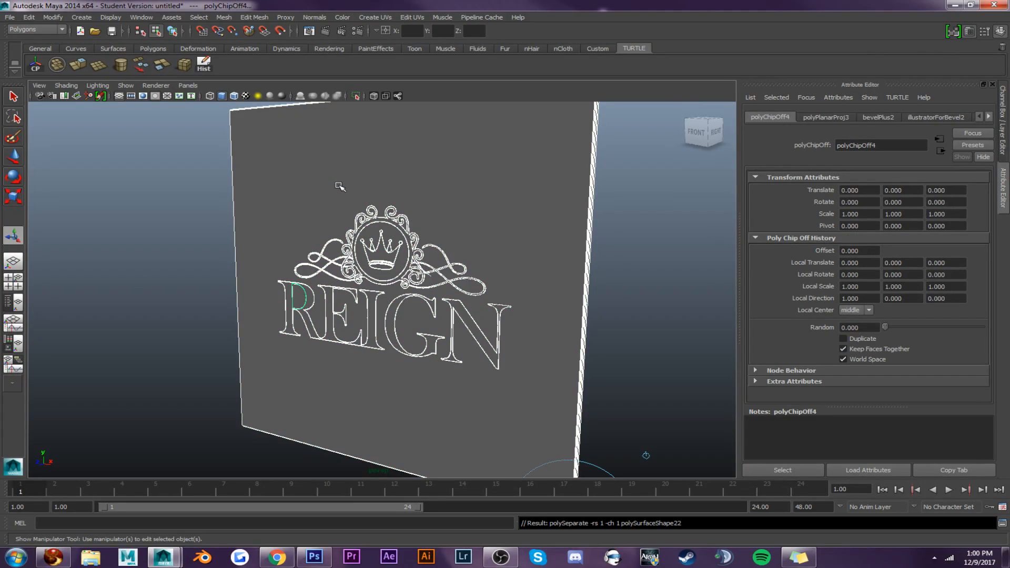
{"action": "left_click", "coordinate": [634, 187]}
Delete the large rectangular background slab behind the REIGN logo in object mode
{"action": "right_click_drag", "start_coordinate": [453, 157], "coordinate": [484, 146]}
{"action": "left_click", "coordinate": [465, 162]}
{"action": "key", "text": "Delete"}
Delete the fill pieces around the crown inside the ring and inside the letter R's opening
{"action": "left_click", "coordinate": [388, 246]}
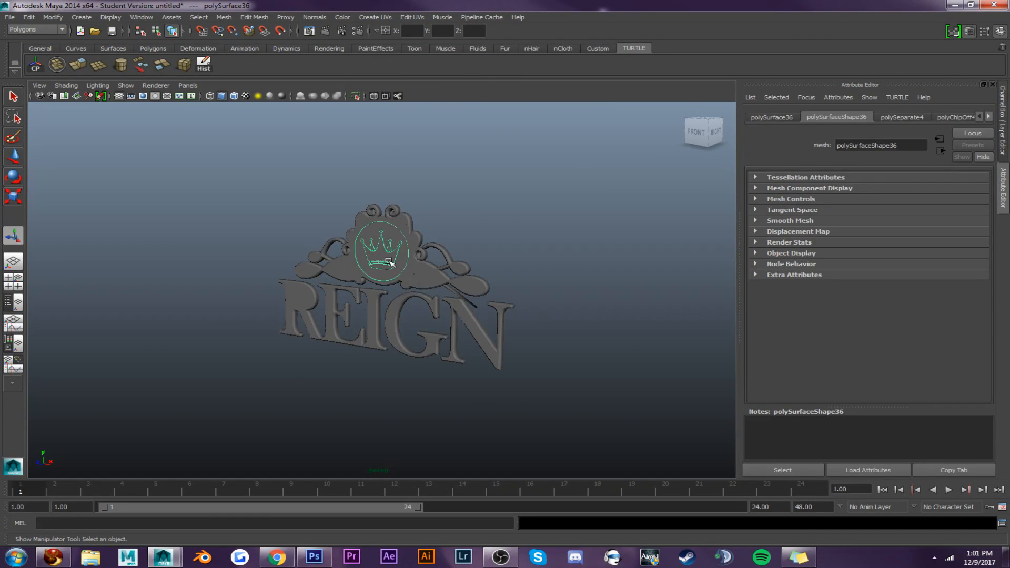
{"action": "scroll", "coordinate": [389, 260], "scroll_direction": "up", "scroll_amount": 5}
{"action": "left_click_drag", "start_coordinate": [411, 259], "coordinate": [456, 253], "text": "alt"}
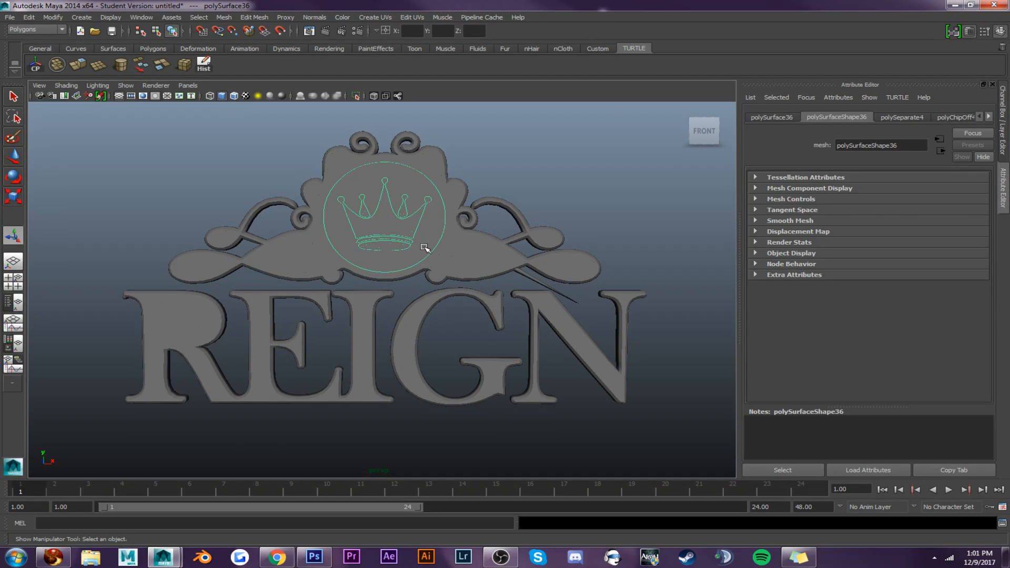
{"action": "left_click", "coordinate": [425, 246]}
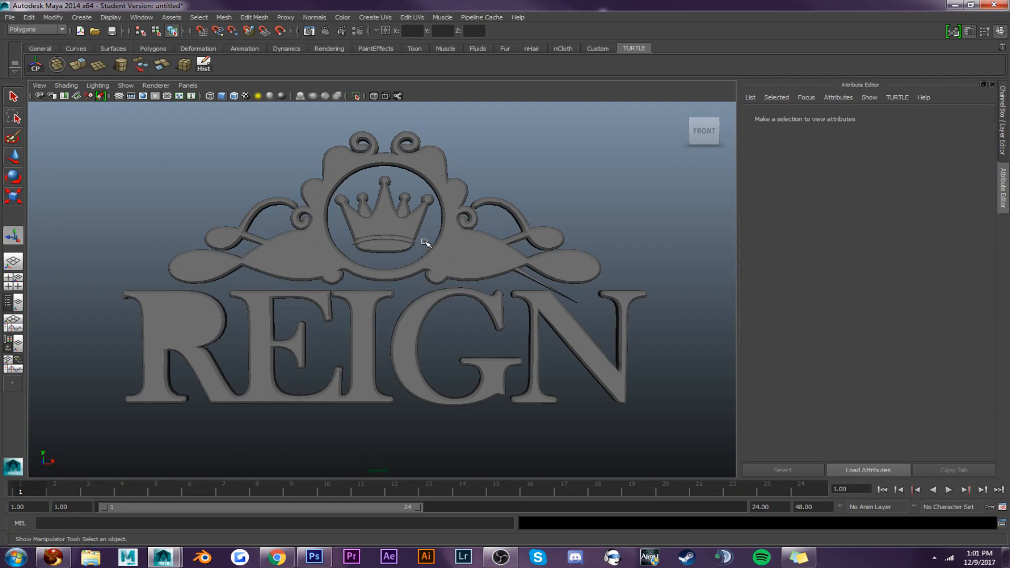
{"action": "left_click", "coordinate": [182, 325]}
Delete the fill pieces between the crossing lower-left flourishes and inside the left spiral
{"action": "left_click", "coordinate": [282, 255]}
{"action": "left_click", "coordinate": [282, 257]}
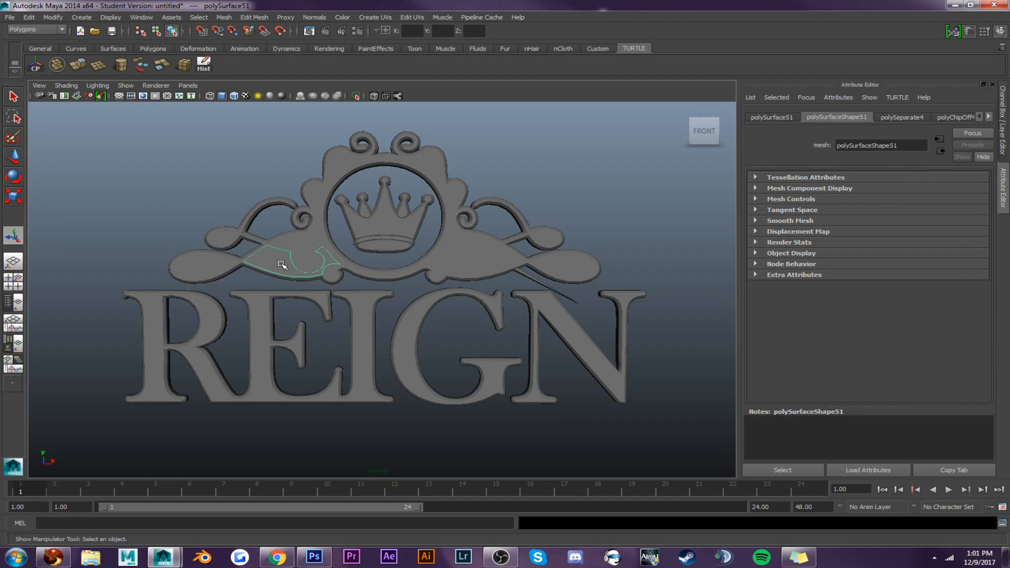
{"action": "left_click", "coordinate": [291, 255]}
{"action": "left_click", "coordinate": [297, 245]}
{"action": "left_click", "coordinate": [304, 258]}
{"action": "left_click", "coordinate": [313, 268]}
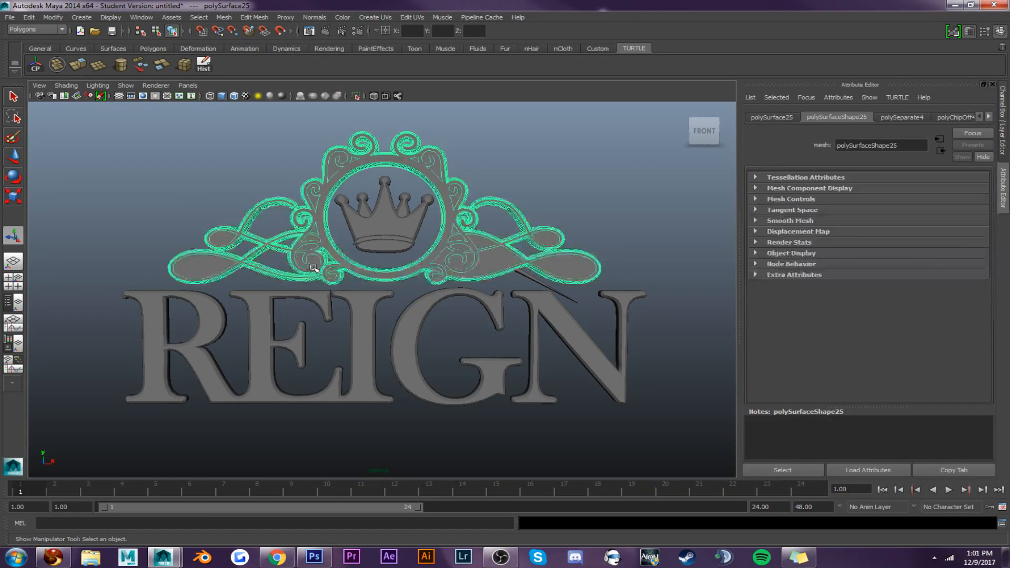
{"action": "left_click", "coordinate": [315, 256]}
{"action": "left_click", "coordinate": [312, 245]}
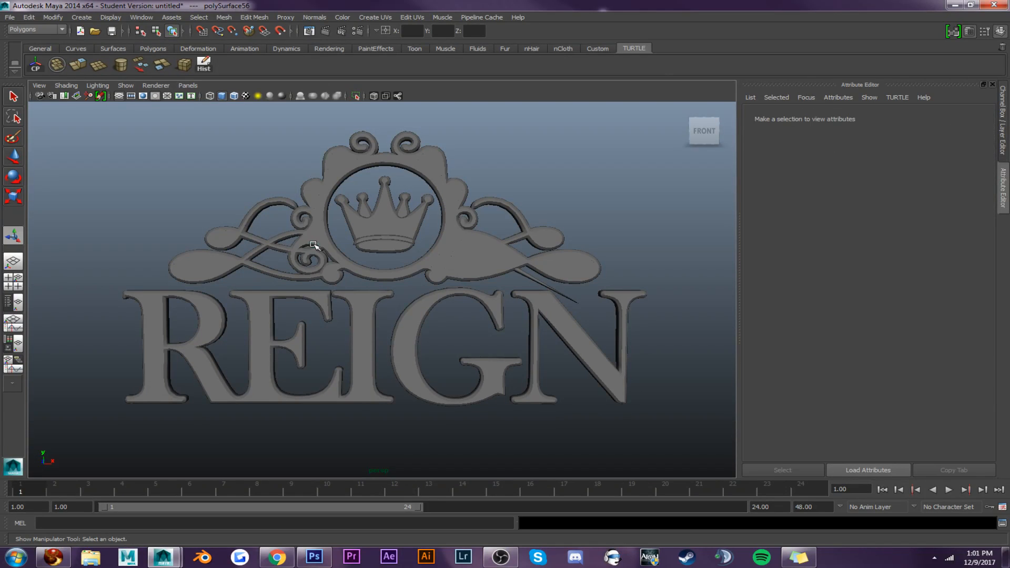
Delete the remaining fills above the left spiral and inside the left flourish's outer loops
{"action": "left_click", "coordinate": [316, 236]}
{"action": "left_click", "coordinate": [317, 239]}
{"action": "left_click", "coordinate": [311, 246]}
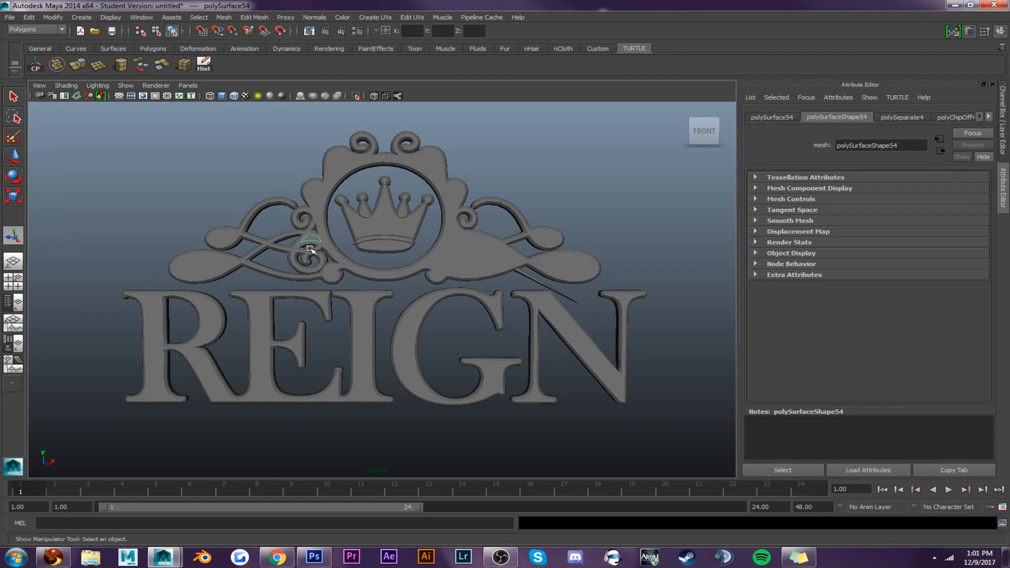
{"action": "key", "text": "Delete"}
{"action": "left_click", "coordinate": [192, 268]}
{"action": "key", "text": "Delete"}
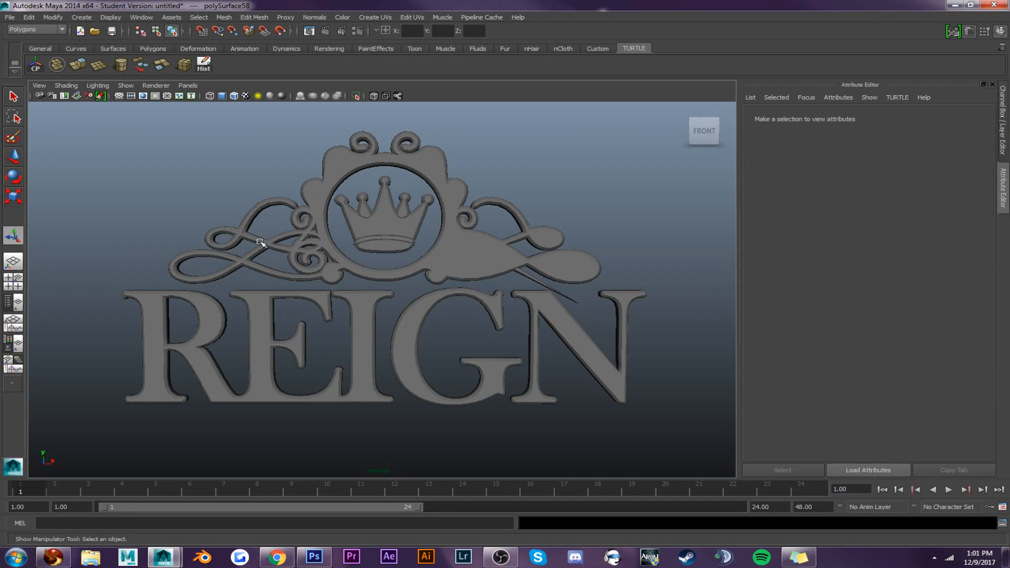
Delete the fill inside the small curl at the lower left of the crown's ring
{"action": "left_click", "coordinate": [370, 277]}
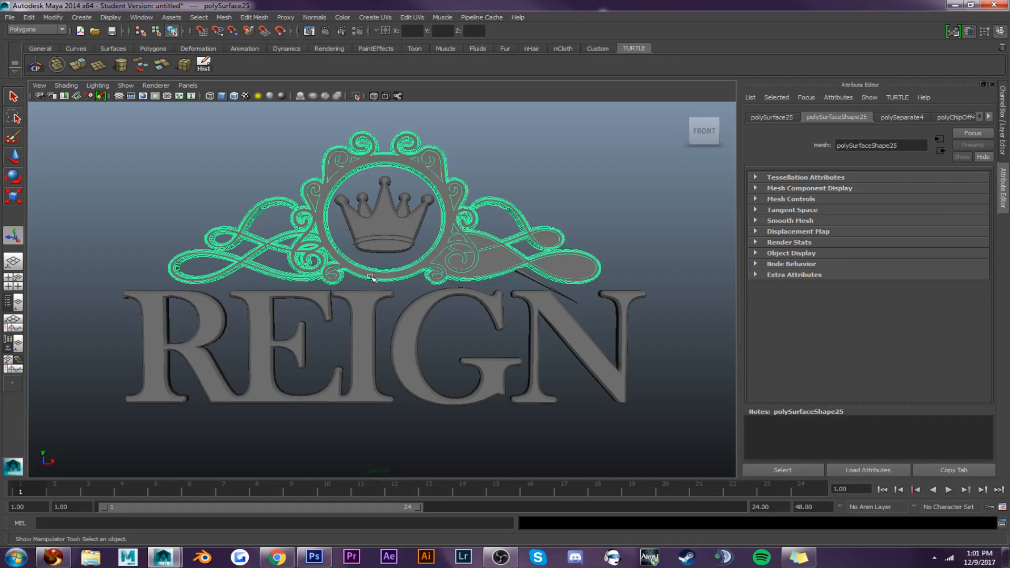
{"action": "left_click", "coordinate": [333, 275]}
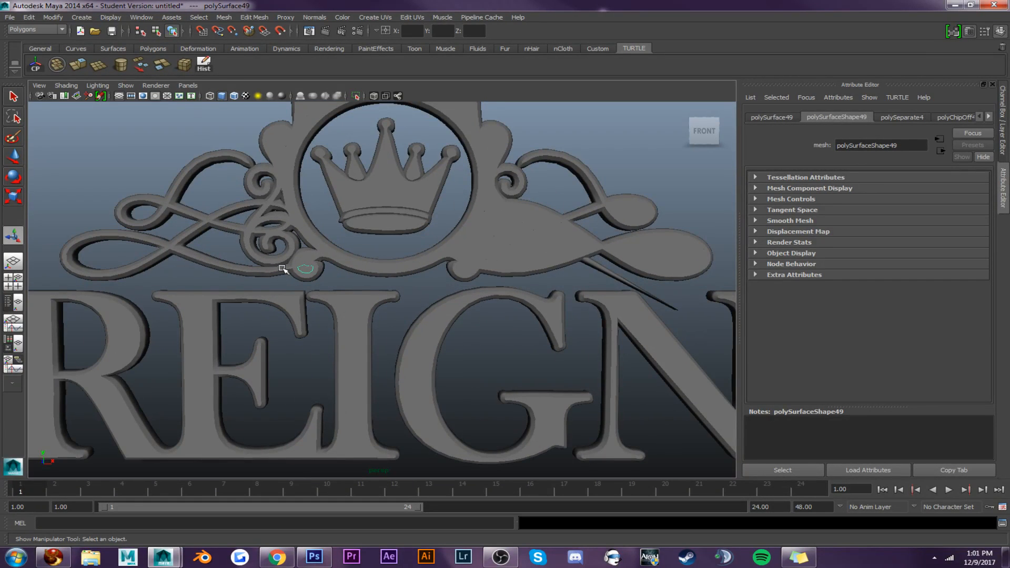
{"action": "key", "text": "Delete"}
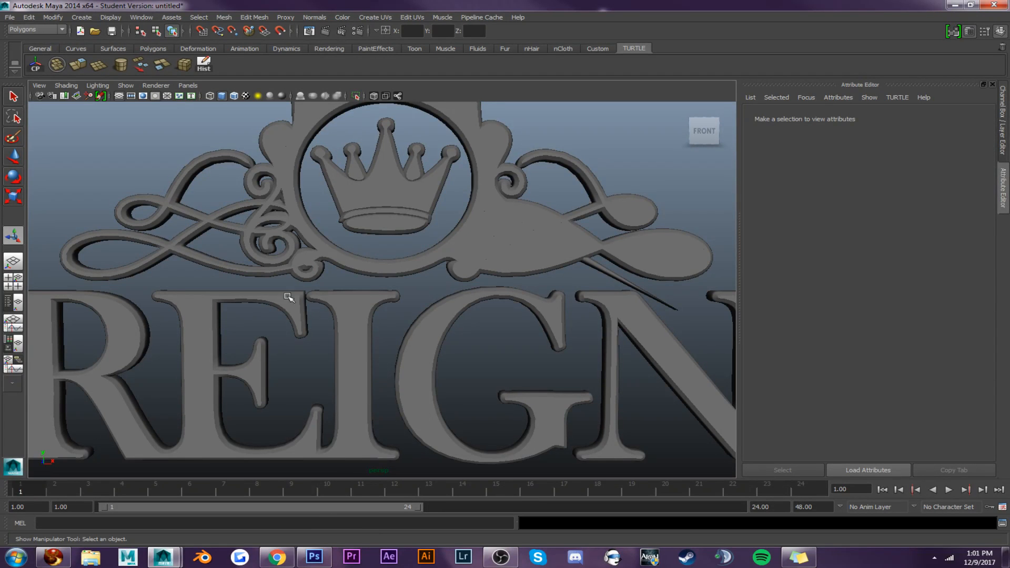
{"action": "left_click", "coordinate": [303, 259]}
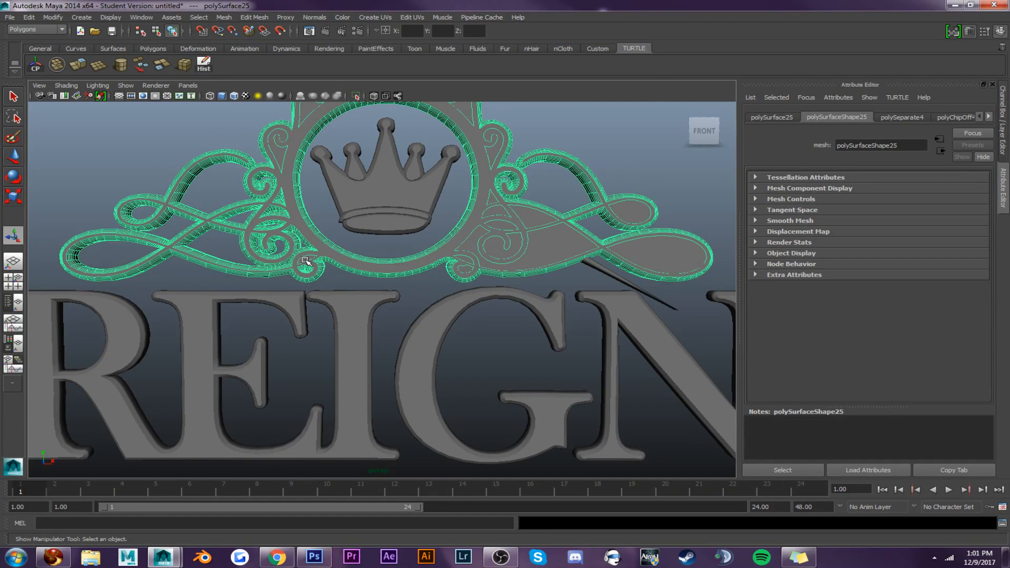
Delete the remaining fill pieces in the small lower-left curl and in the scrollwork along the upper-left side of the crown's ring
{"action": "left_click", "coordinate": [306, 260]}
{"action": "left_click", "coordinate": [284, 147]}
{"action": "left_click", "coordinate": [279, 152]}
{"action": "left_click", "coordinate": [303, 111]}
{"action": "left_click", "coordinate": [306, 117]}
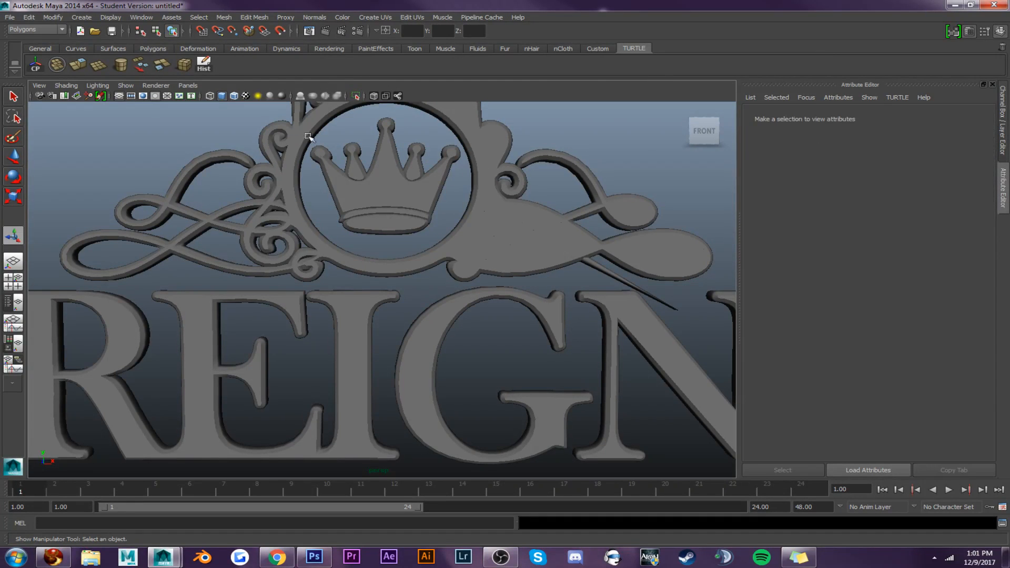
{"action": "left_click", "coordinate": [301, 235]}
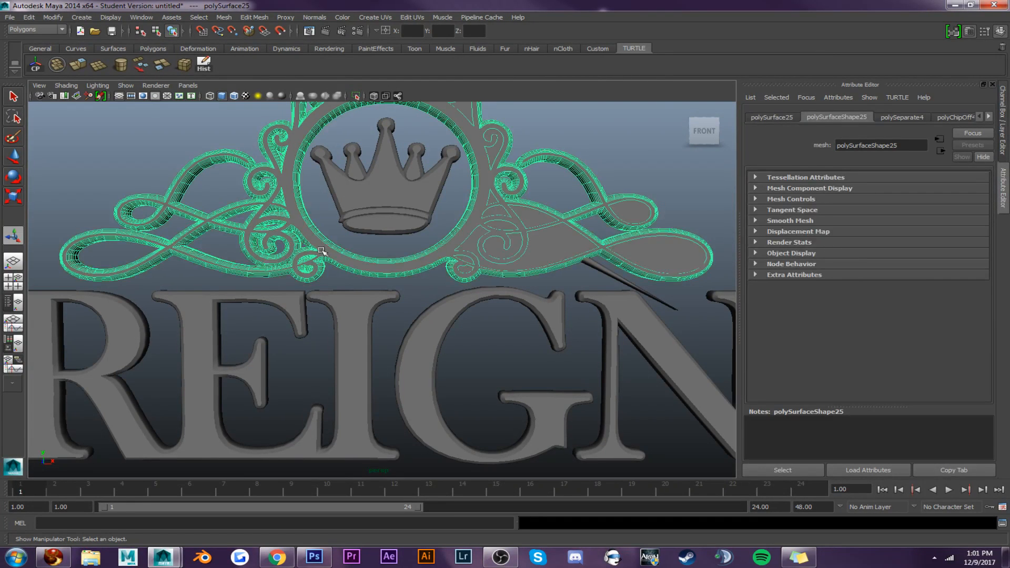
Delete the fill inside the small curl at the ring's lower right and the large fill beside it under the right flourish
{"action": "left_click", "coordinate": [466, 268]}
{"action": "left_click", "coordinate": [465, 258]}
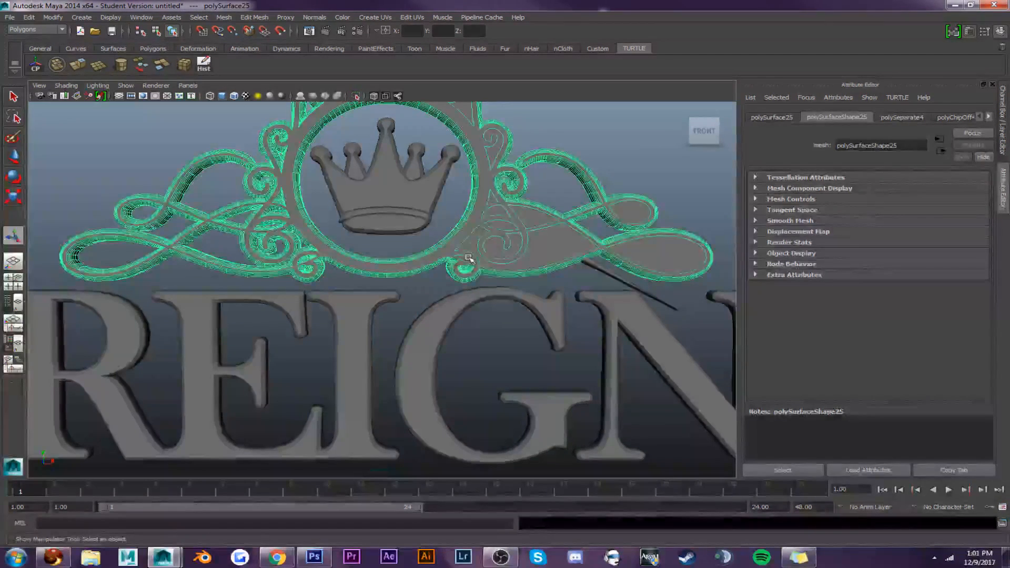
{"action": "left_click", "coordinate": [465, 263]}
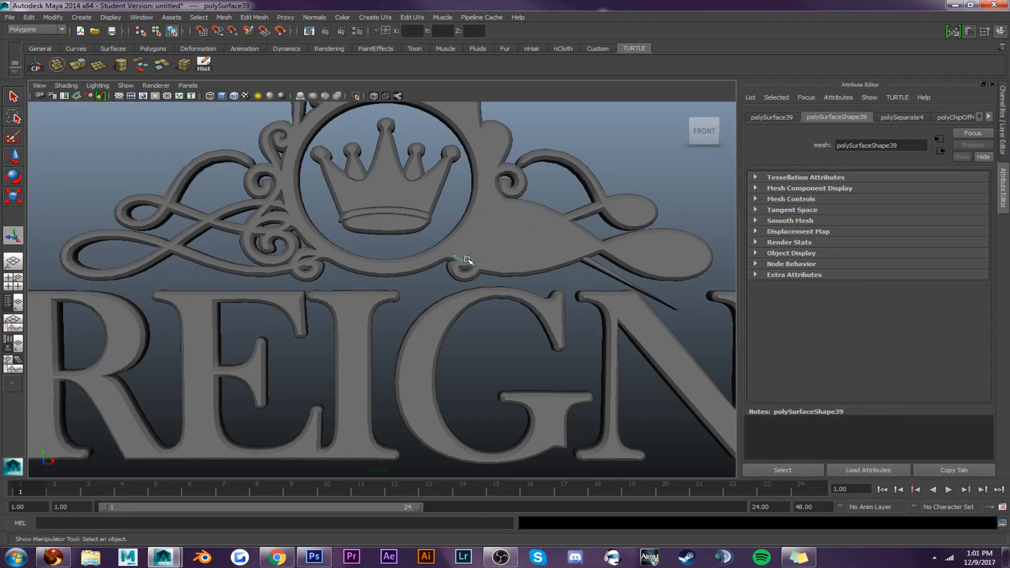
{"action": "left_click", "coordinate": [474, 238]}
Delete the small fill above the right spiral together with its stray spike, and the fill inside the spiral
{"action": "left_click", "coordinate": [506, 219]}
{"action": "left_click", "coordinate": [504, 218]}
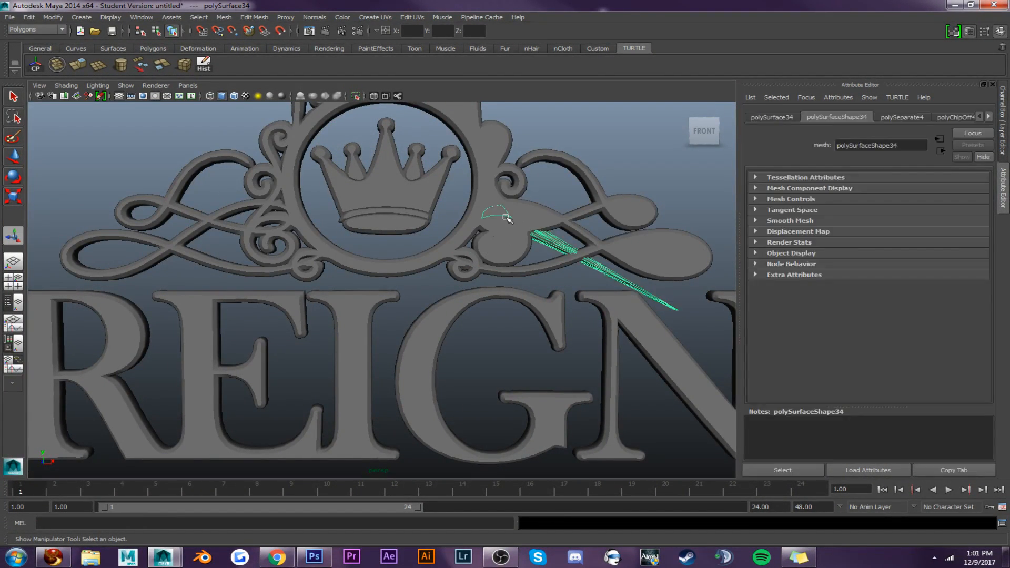
{"action": "left_click", "coordinate": [508, 219]}
{"action": "left_click", "coordinate": [506, 246]}
{"action": "left_click", "coordinate": [525, 219]}
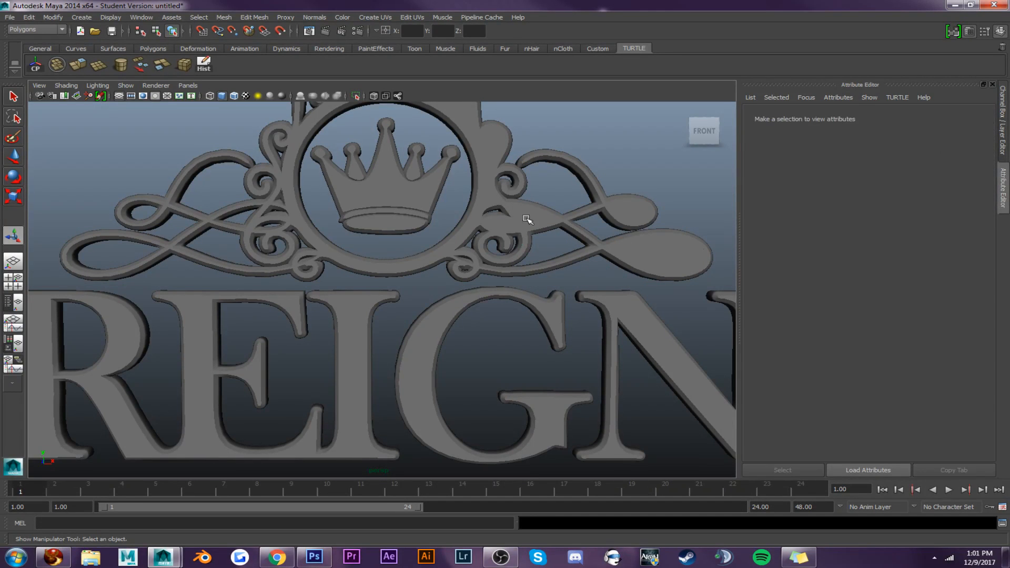
Delete the fill pieces between the crossing right flourishes and between the right spiral and the crown's ring
{"action": "left_click", "coordinate": [525, 218]}
{"action": "left_click", "coordinate": [517, 223]}
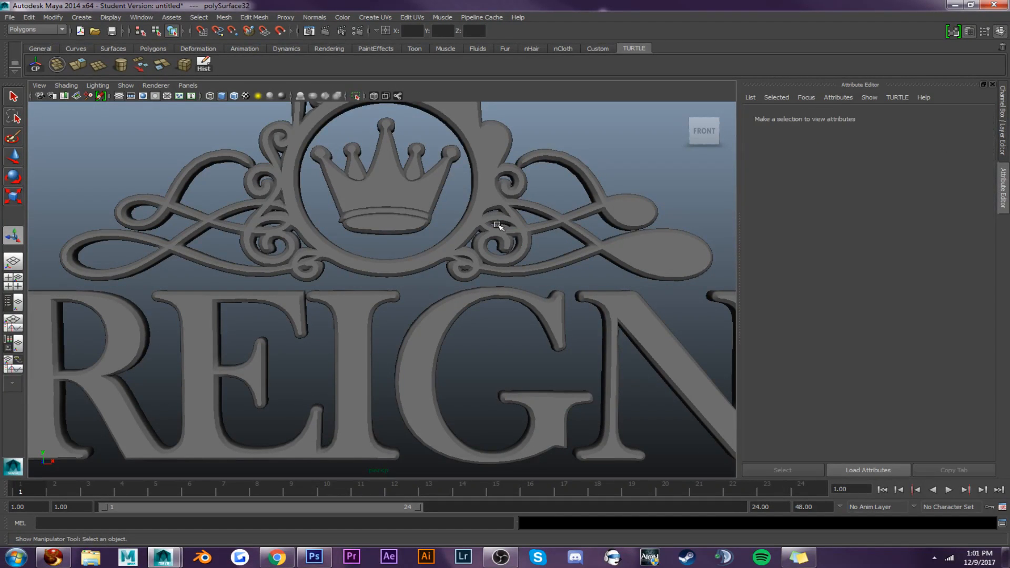
{"action": "left_click", "coordinate": [492, 199]}
{"action": "left_click", "coordinate": [492, 158]}
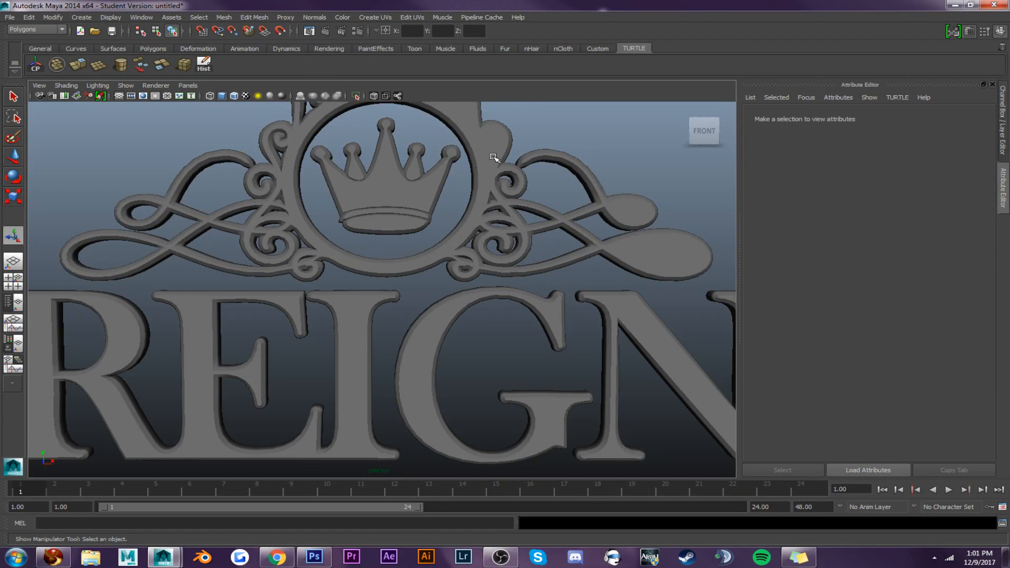
Delete the filler surfaces inside the right-hand scroll and the two right-hand flourish loops of the ornament
{"action": "left_click", "coordinate": [491, 146]}
{"action": "left_click", "coordinate": [493, 156]}
{"action": "left_click", "coordinate": [636, 207]}
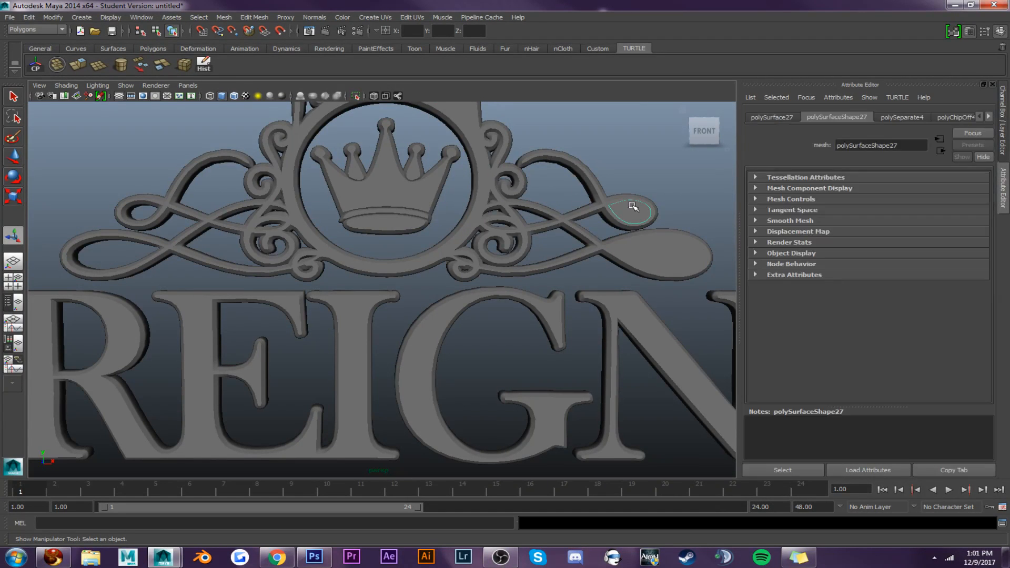
{"action": "left_click", "coordinate": [661, 253]}
{"action": "left_click", "coordinate": [666, 260]}
{"action": "left_click", "coordinate": [665, 259]}
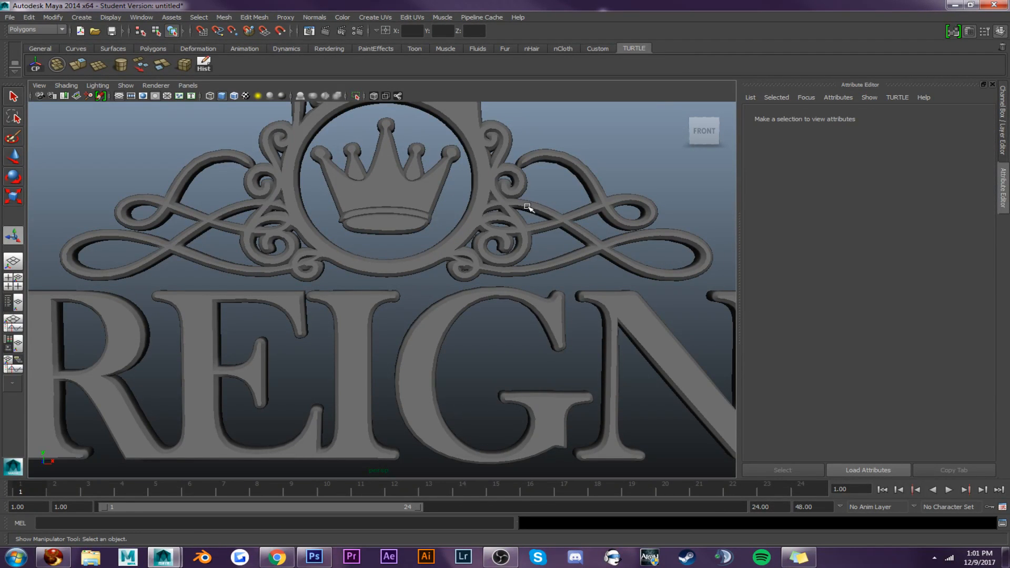
Delete the filler surface covering the ornament's upper-right scroll
{"action": "middle_click_drag", "start_coordinate": [466, 182], "coordinate": [429, 288], "text": "alt"}
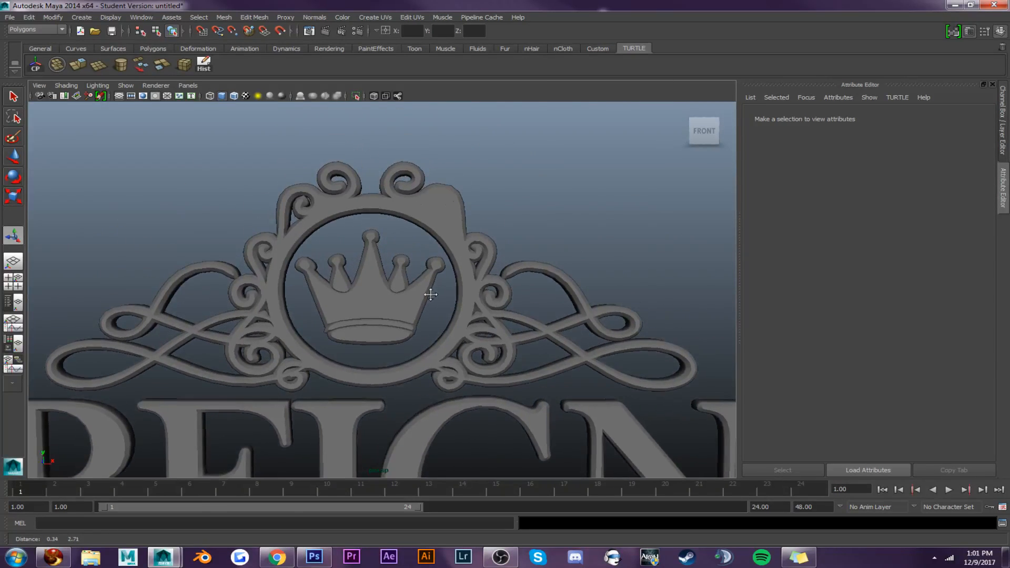
{"action": "left_click", "coordinate": [440, 216]}
{"action": "left_click", "coordinate": [441, 215]}
{"action": "left_click", "coordinate": [419, 205]}
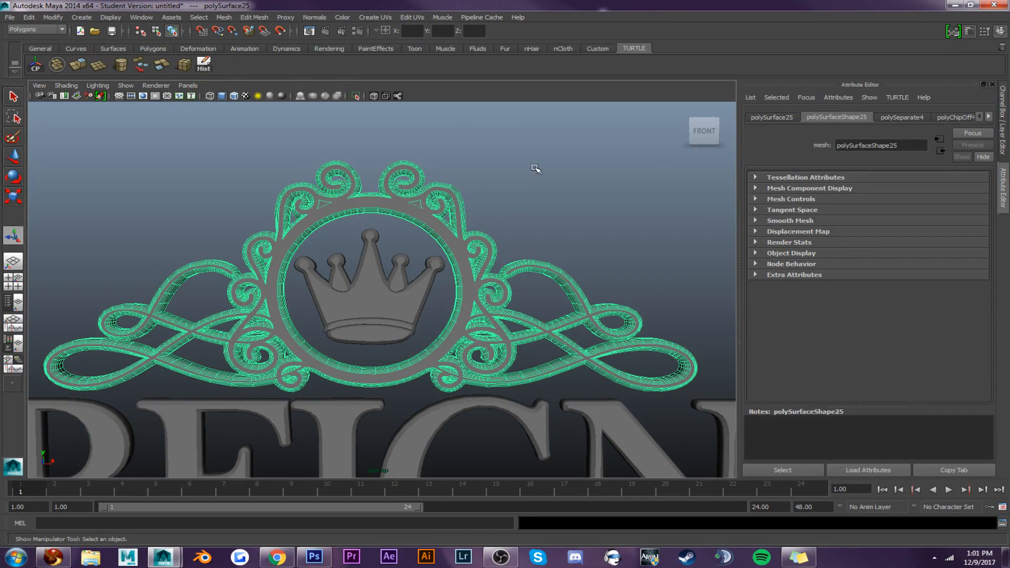
Delete the small triangular filler surfaces on both sides of the ring's top
{"action": "left_click", "coordinate": [324, 205]}
{"action": "left_click", "coordinate": [402, 211]}
{"action": "left_click", "coordinate": [420, 205]}
{"action": "left_click", "coordinate": [499, 161]}
{"action": "left_click", "coordinate": [416, 203]}
{"action": "scroll", "coordinate": [451, 173], "scroll_direction": "up", "scroll_amount": 3}
{"action": "middle_click_drag", "start_coordinate": [465, 171], "coordinate": [437, 244], "text": "alt"}
{"action": "left_click", "coordinate": [434, 207]}
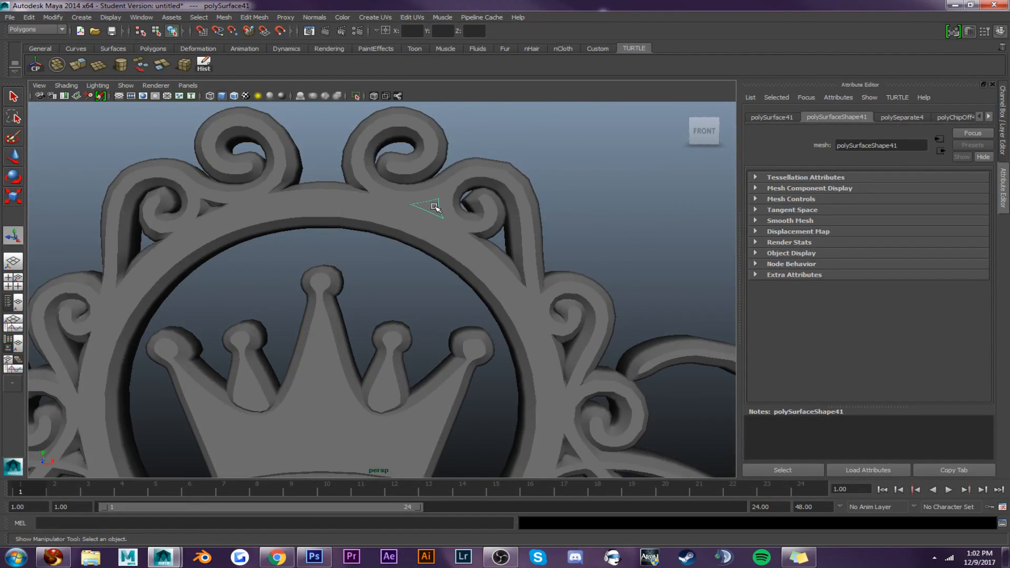
{"action": "left_click", "coordinate": [434, 207], "text": "ctrl"}
{"action": "scroll", "coordinate": [412, 219], "scroll_direction": "down", "scroll_amount": 5}
Combine the ornament, crown and all REIGN letters into a single mesh
{"action": "left_click", "coordinate": [415, 271]}
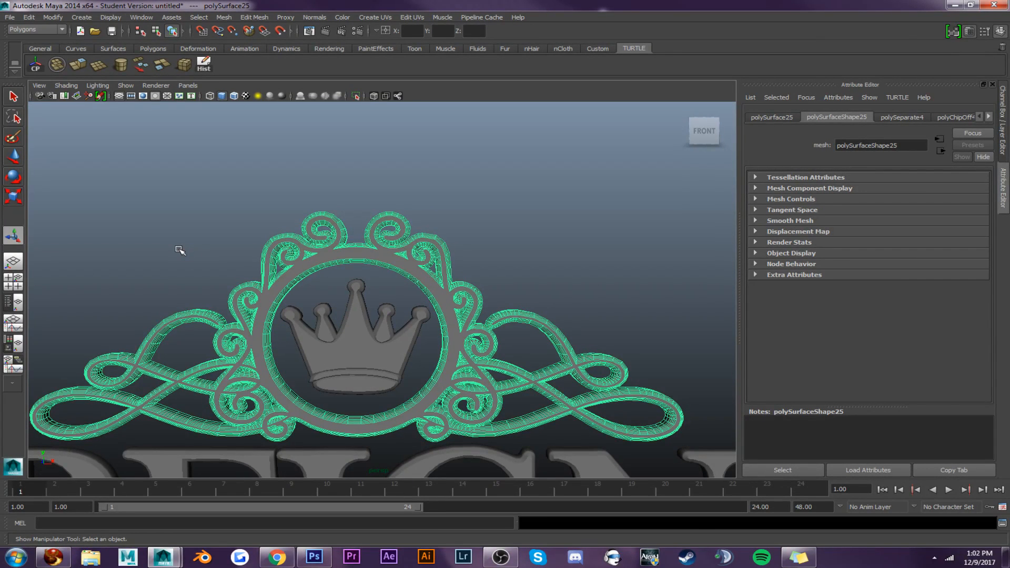
{"action": "scroll", "coordinate": [180, 251], "scroll_direction": "down", "scroll_amount": 3}
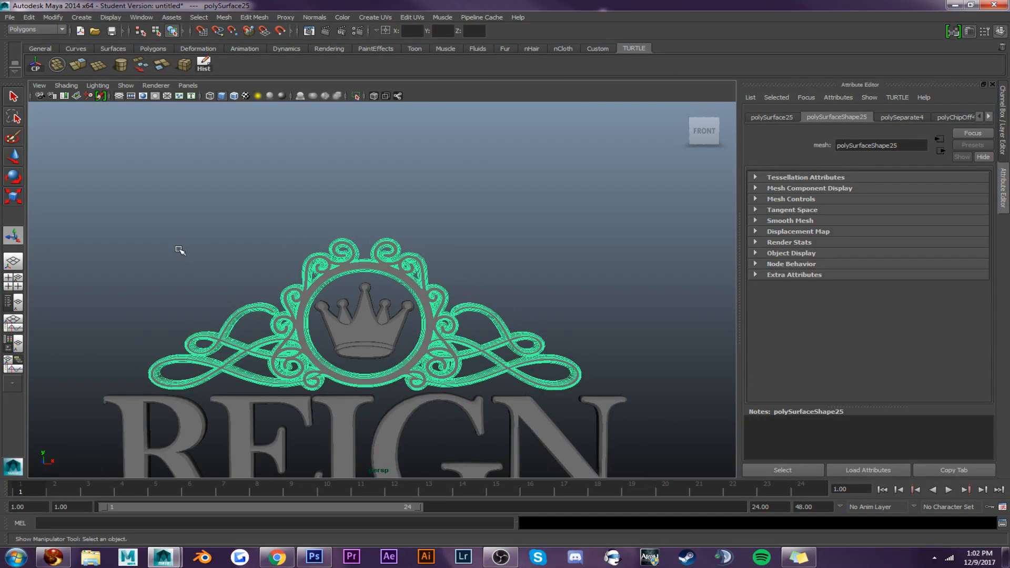
{"action": "scroll", "coordinate": [340, 349], "scroll_direction": "down", "scroll_amount": 3}
{"action": "scroll", "coordinate": [378, 361], "scroll_direction": "down", "scroll_amount": 3}
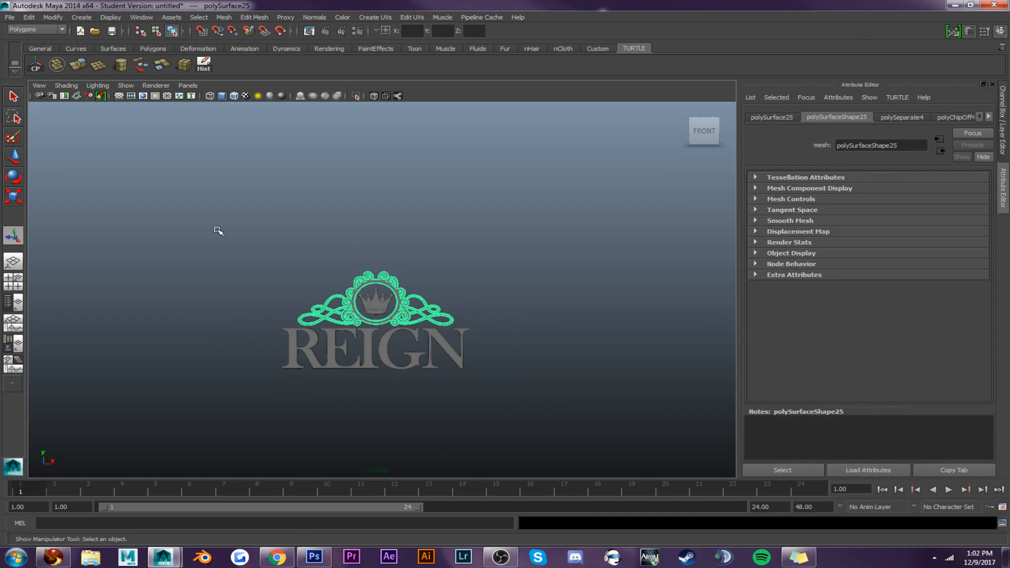
{"action": "left_click_drag", "start_coordinate": [216, 228], "coordinate": [543, 361]}
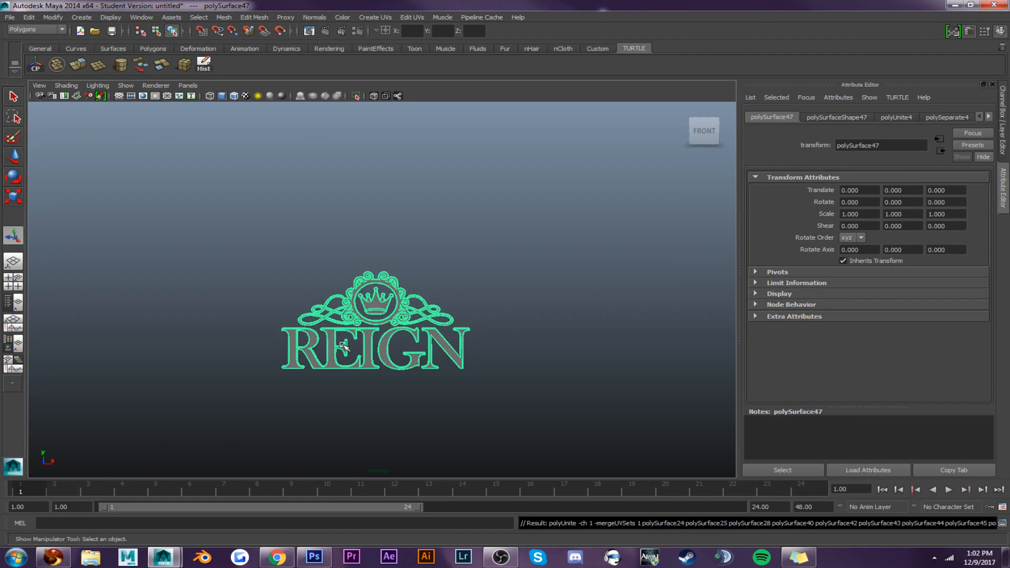
{"action": "left_click_drag", "start_coordinate": [384, 338], "coordinate": [415, 338], "text": "alt"}
{"action": "scroll", "coordinate": [414, 347], "scroll_direction": "up", "scroll_amount": 3}
{"action": "middle_click_drag", "start_coordinate": [412, 363], "coordinate": [521, 290], "text": "alt"}
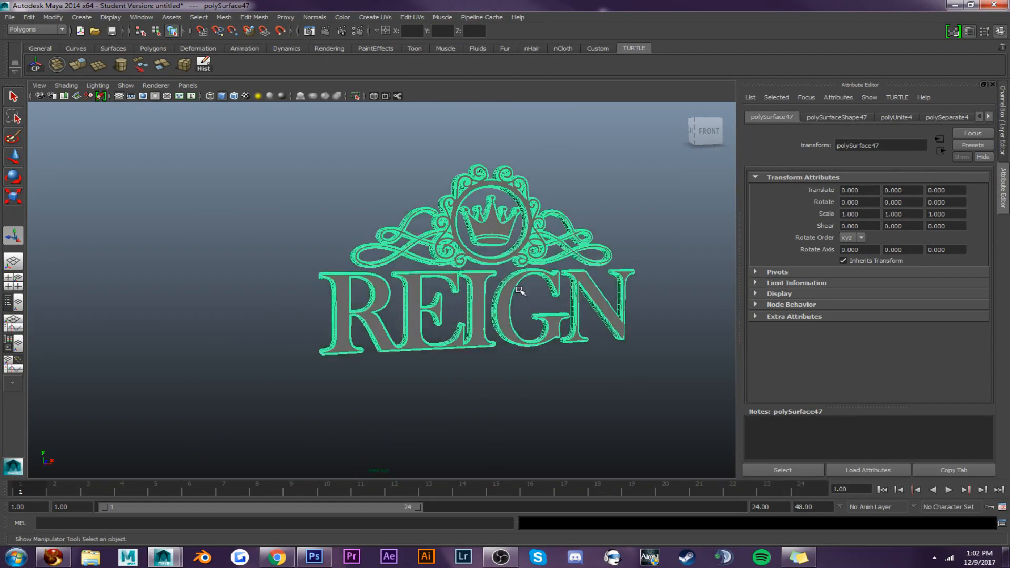
Extract all front faces of the ornament, crown and letters, moving them about 11.2 units forward along local Z
{"action": "scroll", "coordinate": [556, 303], "scroll_direction": "up", "scroll_amount": 2}
{"action": "scroll", "coordinate": [556, 303], "scroll_direction": "down", "scroll_amount": 3}
{"action": "right_click_drag", "start_coordinate": [438, 221], "coordinate": [447, 216]}
{"action": "left_click", "coordinate": [447, 216]}
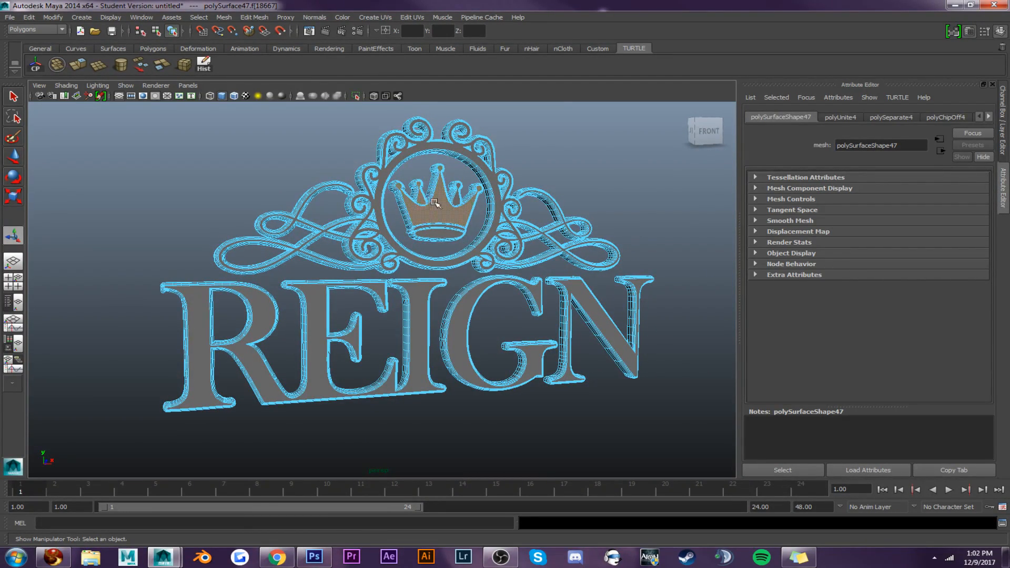
{"action": "left_click", "coordinate": [444, 266], "text": "shift"}
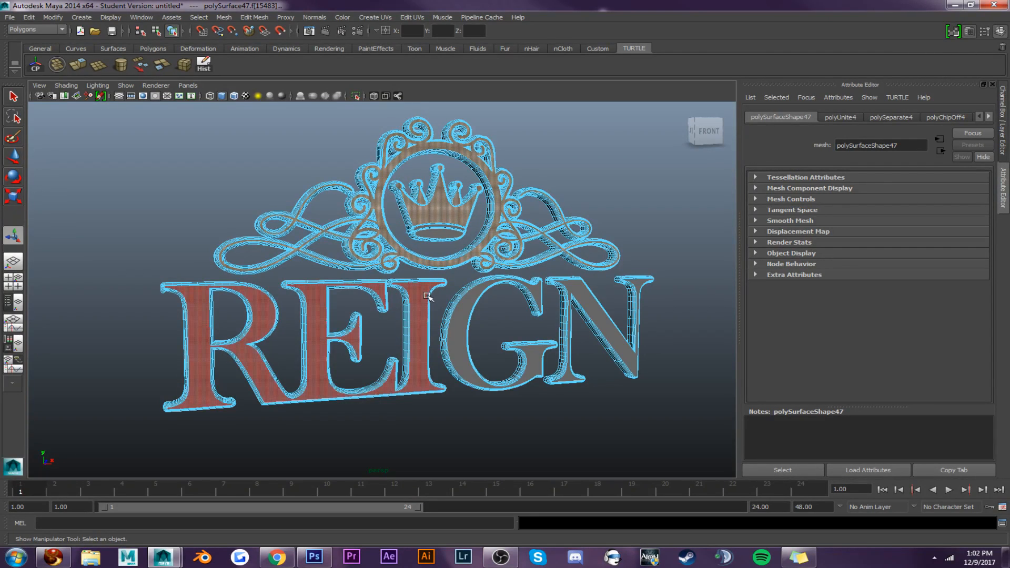
{"action": "left_click", "coordinate": [427, 299], "text": "shift"}
{"action": "left_click", "coordinate": [462, 332], "text": "shift"}
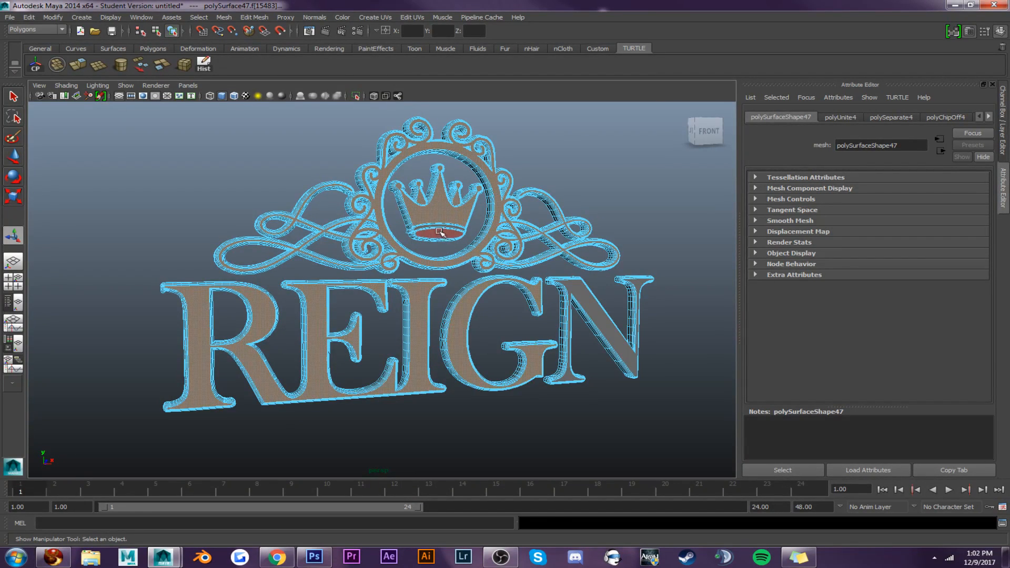
{"action": "scroll", "coordinate": [440, 234], "scroll_direction": "up", "scroll_amount": 5}
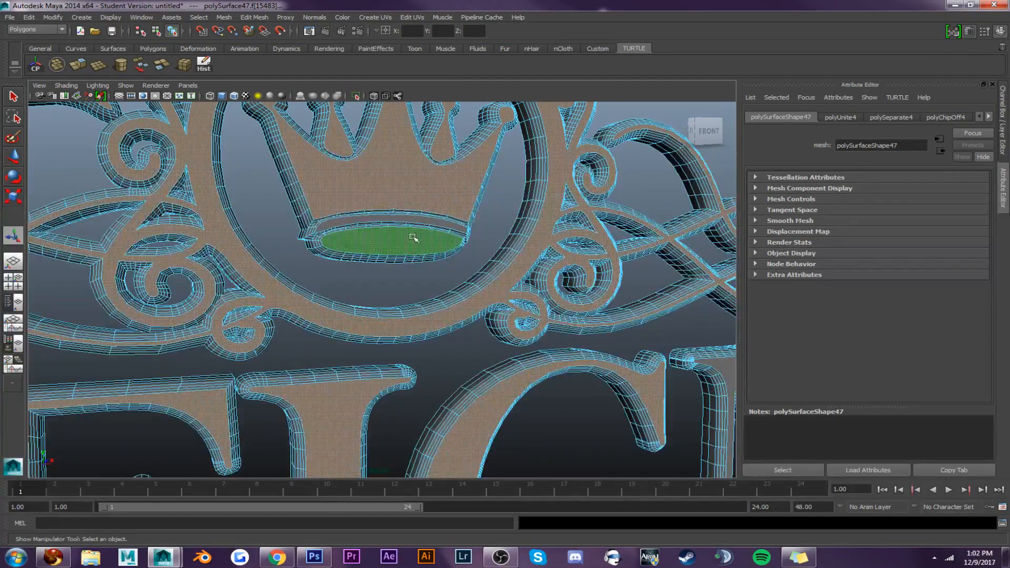
{"action": "scroll", "coordinate": [413, 249], "scroll_direction": "down", "scroll_amount": 5}
{"action": "left_click_drag", "start_coordinate": [412, 249], "coordinate": [432, 301], "text": "alt"}
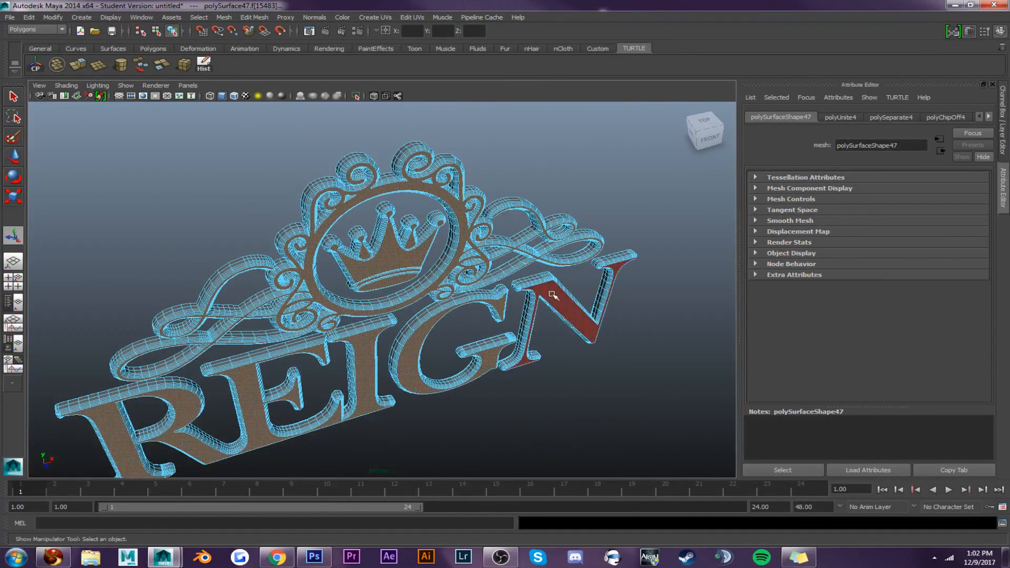
{"action": "left_click_drag", "start_coordinate": [453, 268], "coordinate": [515, 215], "text": "alt"}
{"action": "right_click_drag", "start_coordinate": [515, 215], "coordinate": [468, 214], "text": "alt"}
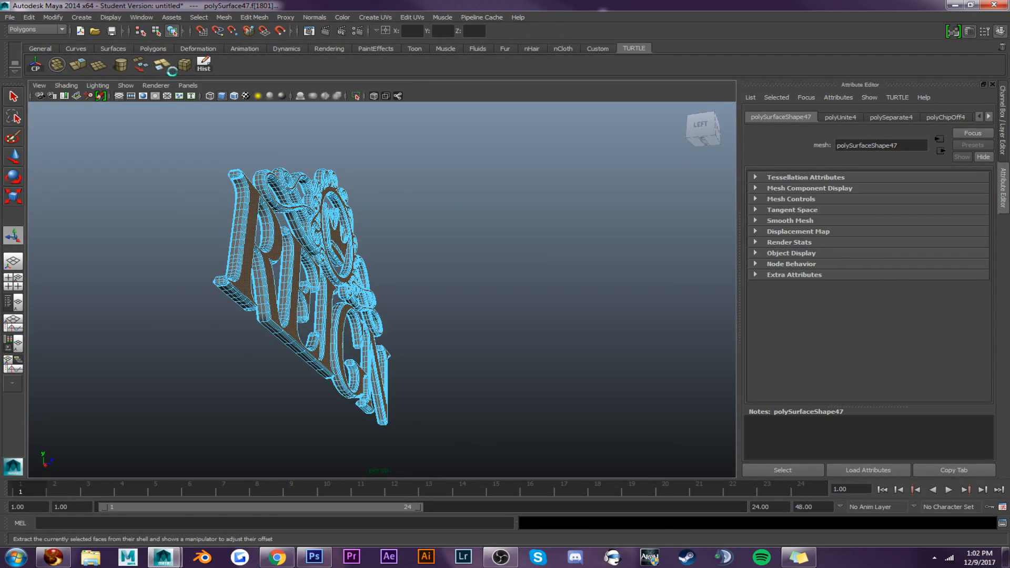
{"action": "left_click", "coordinate": [161, 71]}
{"action": "left_click_drag", "start_coordinate": [427, 368], "coordinate": [681, 350]}
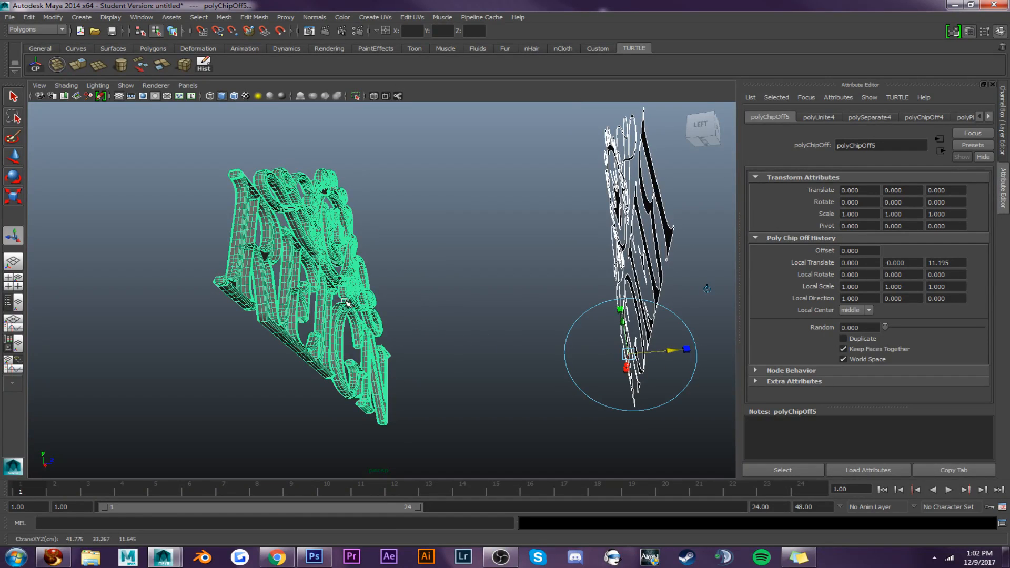
Separate the mesh into its shells and delete the thick beveled geometry left behind by the extraction
{"action": "right_click_drag", "start_coordinate": [345, 292], "coordinate": [374, 281]}
{"action": "left_click", "coordinate": [347, 286]}
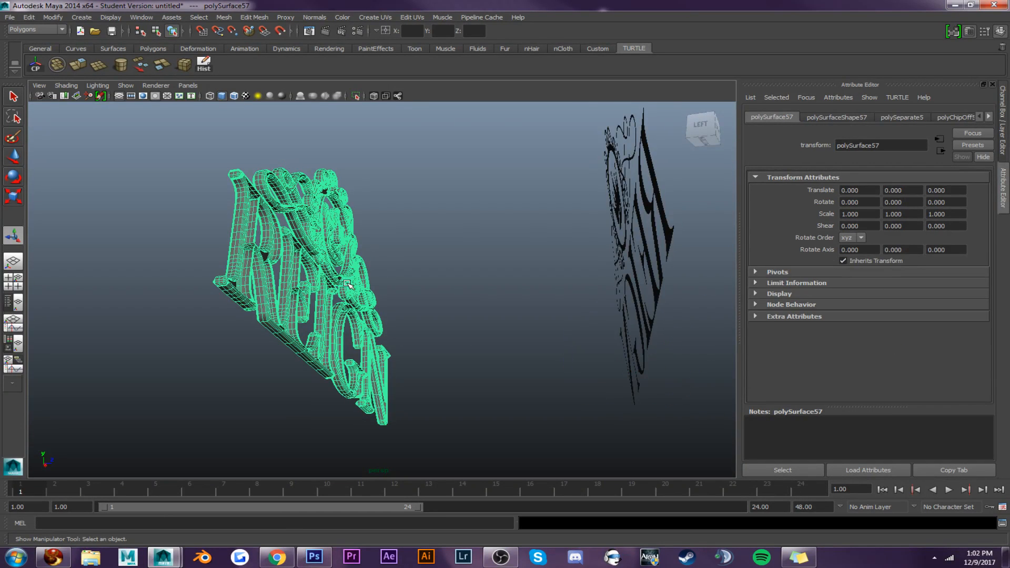
{"action": "key", "text": "Delete"}
Combine the remaining flat front faces of the logo into one mesh
{"action": "scroll", "coordinate": [461, 280], "scroll_direction": "down", "scroll_amount": 5}
{"action": "left_click_drag", "start_coordinate": [444, 185], "coordinate": [612, 375]}
{"action": "left_click", "coordinate": [58, 65]}
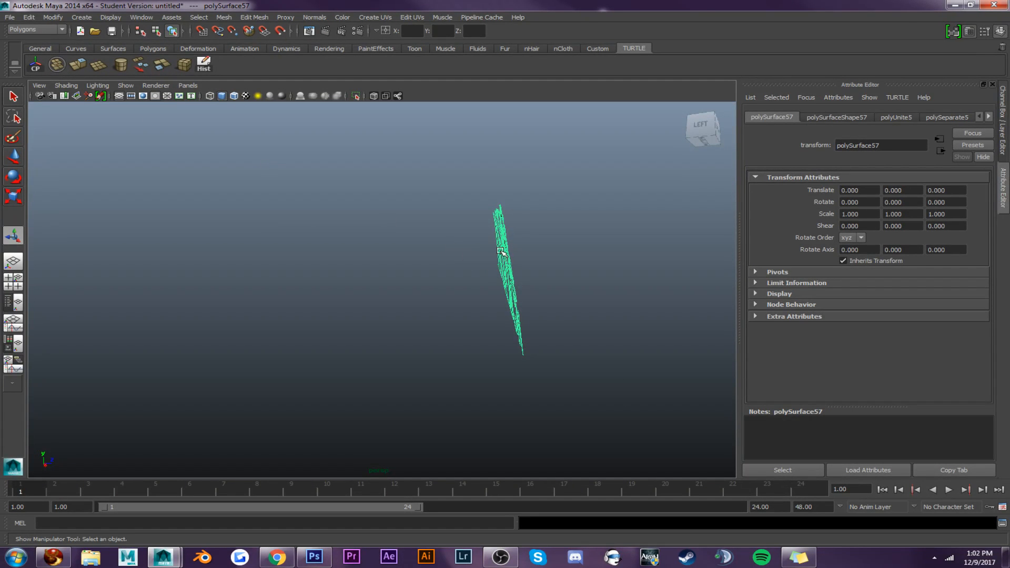
{"action": "left_click_drag", "start_coordinate": [502, 251], "coordinate": [436, 277], "text": "alt"}
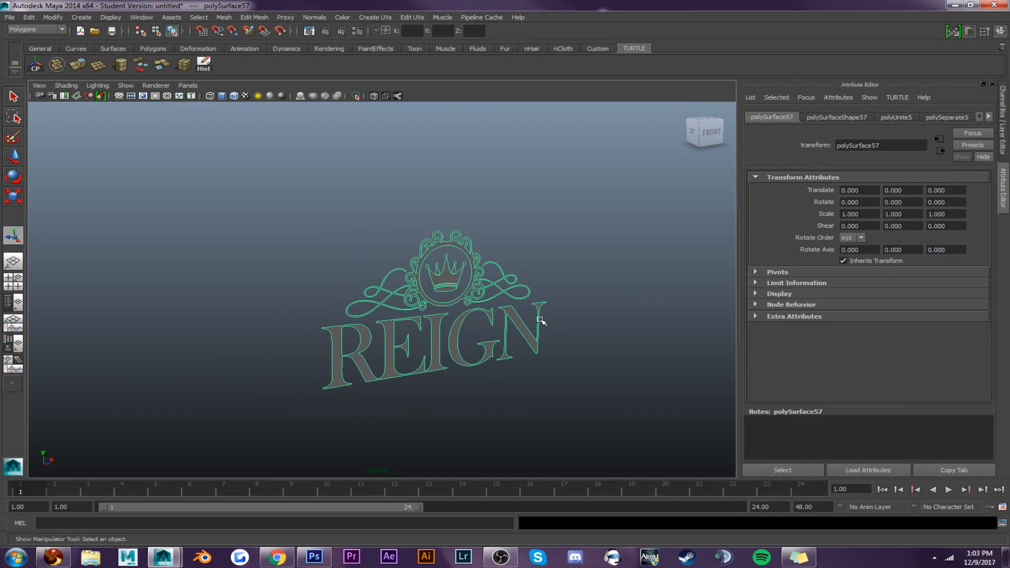
Extrude the flat logo faces about 0.77 units along local Z and return to object selection
{"action": "scroll", "coordinate": [516, 287], "scroll_direction": "up", "scroll_amount": 6}
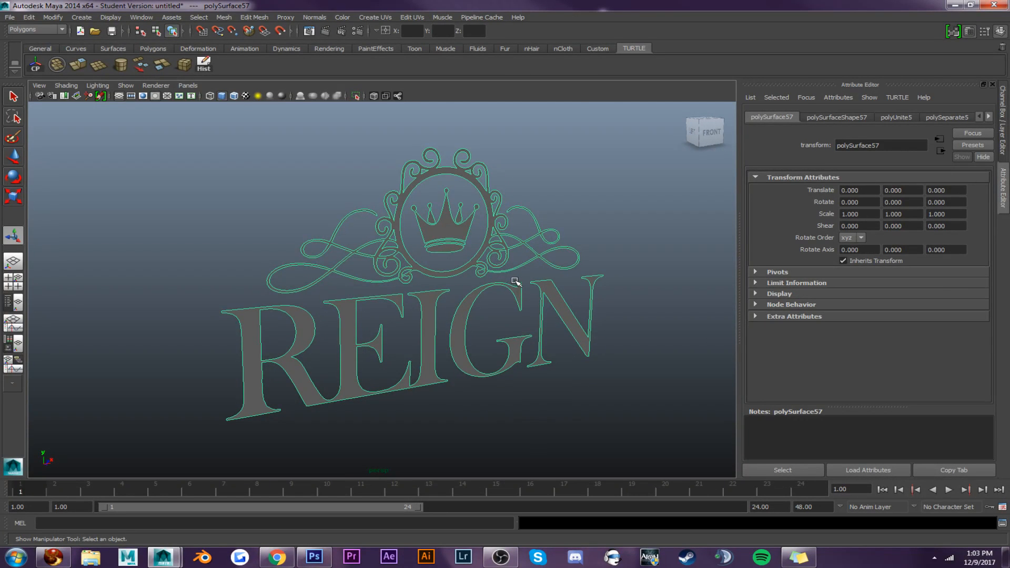
{"action": "scroll", "coordinate": [504, 260], "scroll_direction": "up", "scroll_amount": 4}
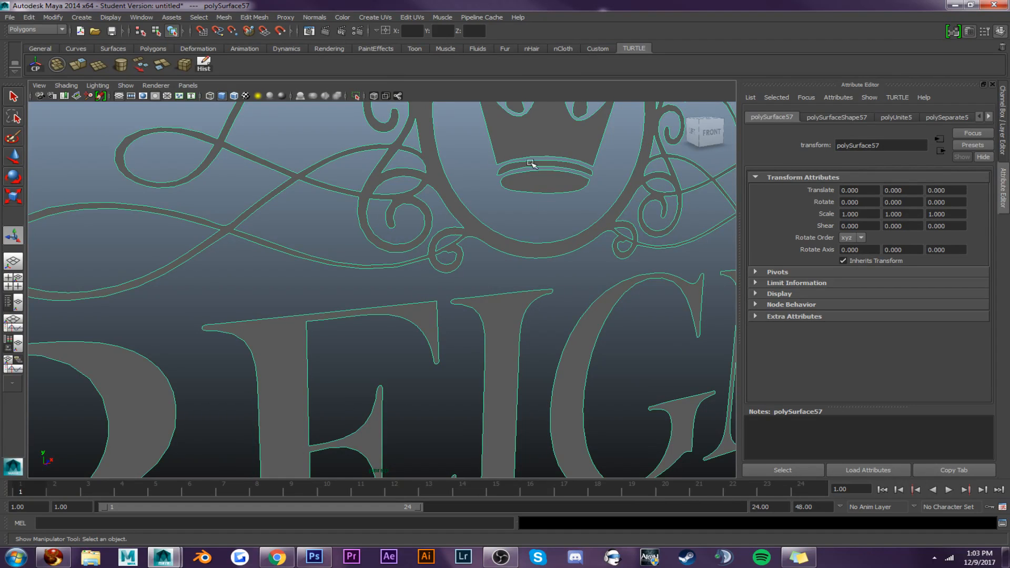
{"action": "scroll", "coordinate": [546, 224], "scroll_direction": "down", "scroll_amount": 6}
{"action": "left_click_drag", "start_coordinate": [498, 308], "coordinate": [514, 279], "text": "alt"}
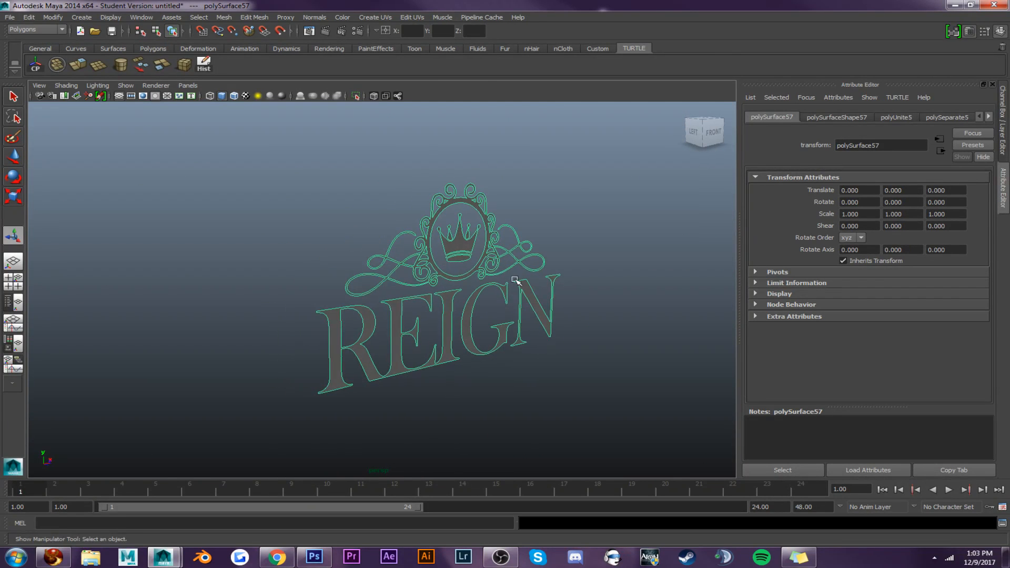
{"action": "left_click", "coordinate": [81, 67]}
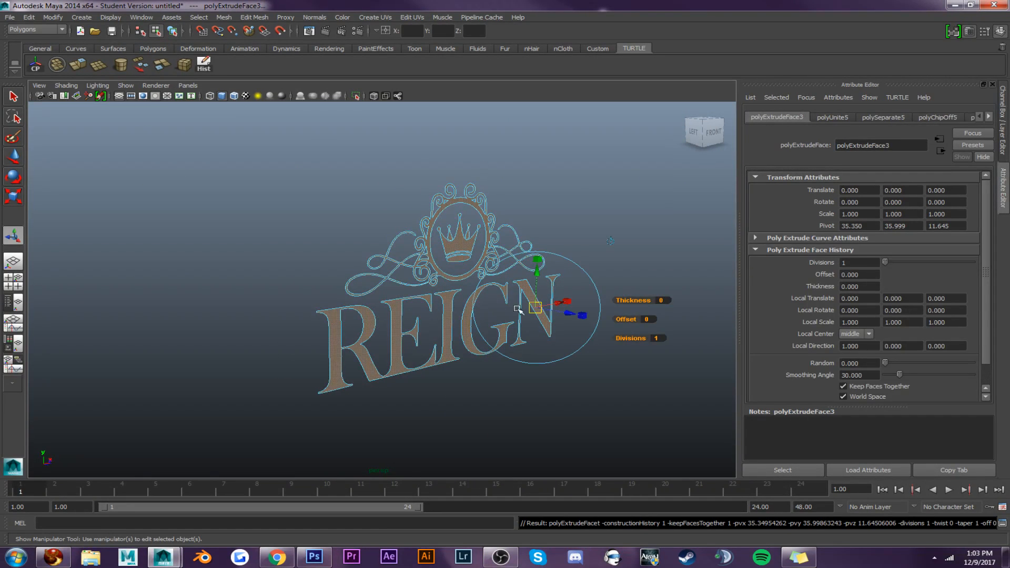
{"action": "left_click_drag", "start_coordinate": [574, 312], "coordinate": [582, 315]}
{"action": "right_click_drag", "start_coordinate": [481, 276], "coordinate": [509, 259]}
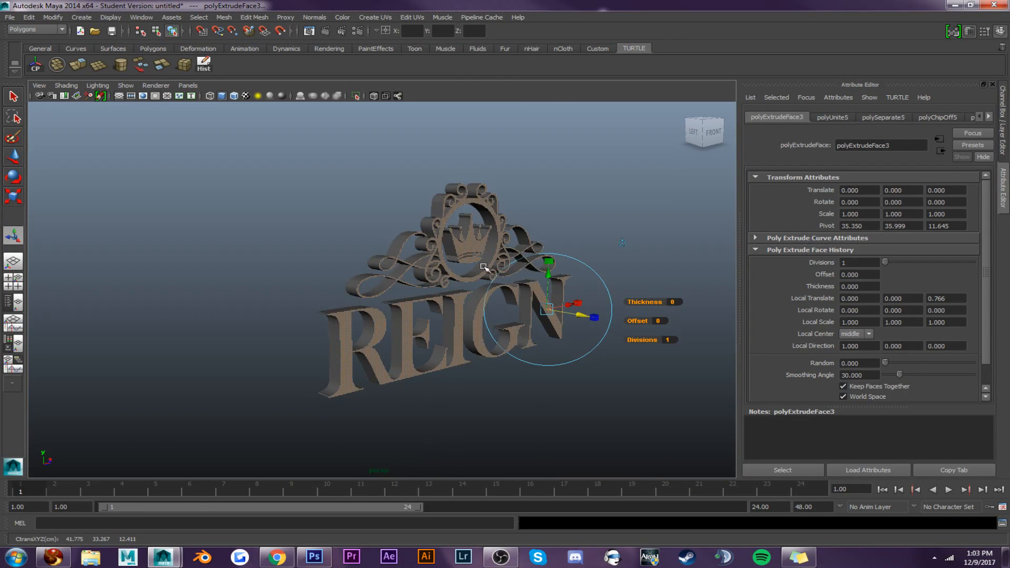
{"action": "left_click", "coordinate": [484, 278]}
Delete the back faces of all the REIGN letters
{"action": "left_click_drag", "start_coordinate": [484, 275], "coordinate": [529, 270], "text": "alt"}
{"action": "scroll", "coordinate": [529, 270], "scroll_direction": "up", "scroll_amount": 5}
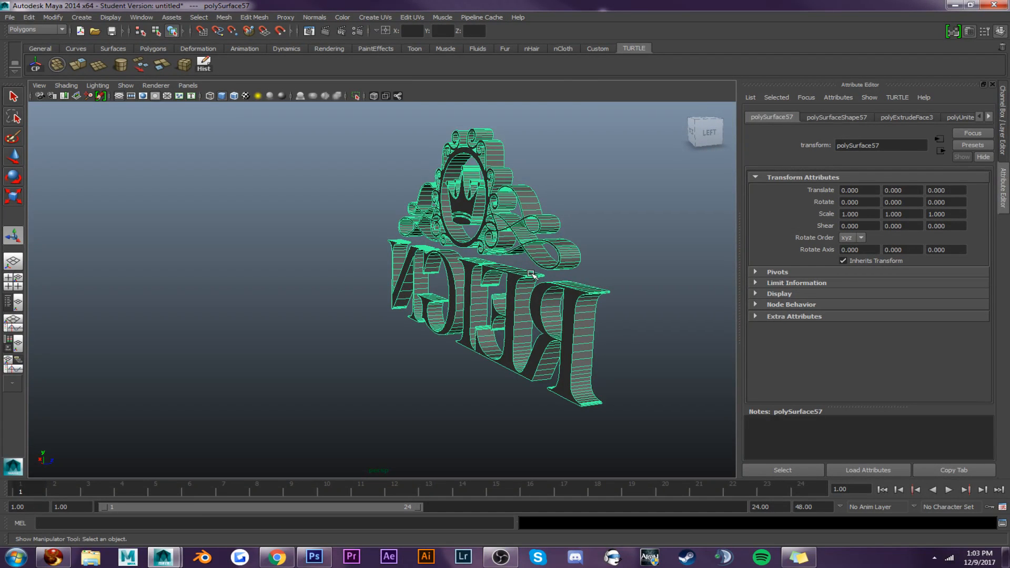
{"action": "left_click_drag", "start_coordinate": [531, 274], "coordinate": [449, 261], "text": "alt"}
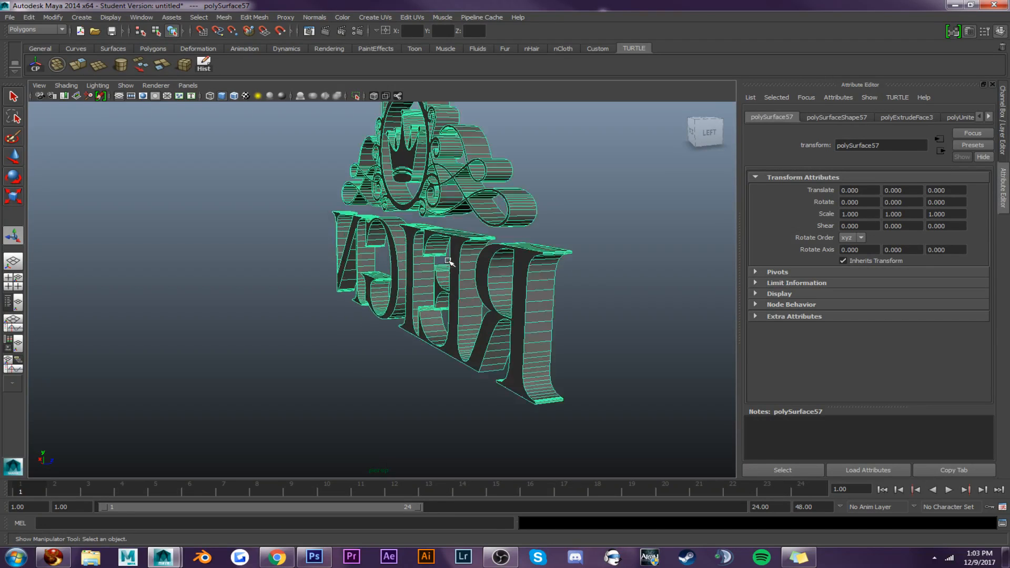
{"action": "right_click_drag", "start_coordinate": [485, 221], "coordinate": [471, 248]}
{"action": "left_click", "coordinate": [467, 253]}
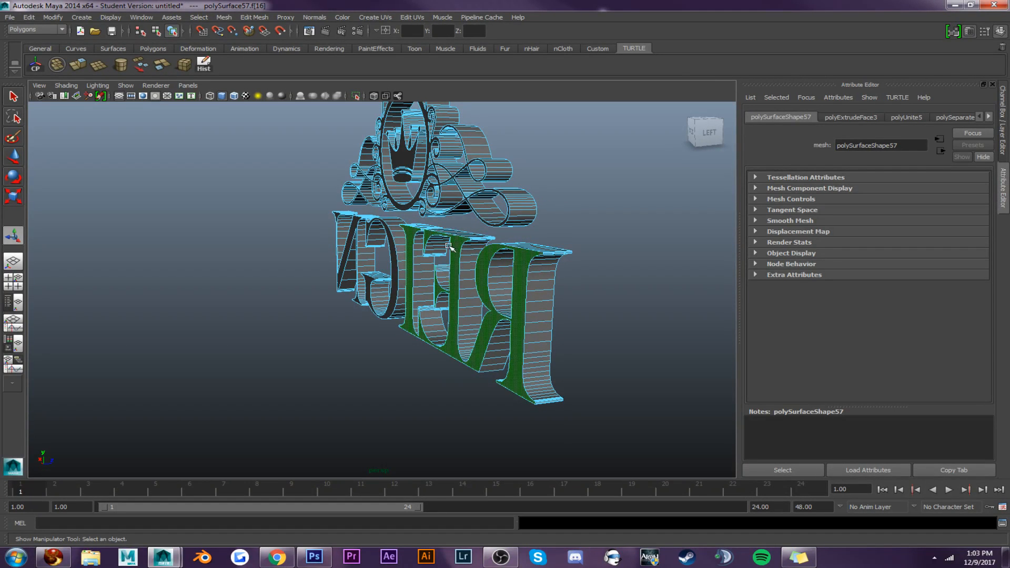
{"action": "key", "text": "Delete"}
{"action": "left_click", "coordinate": [393, 252]}
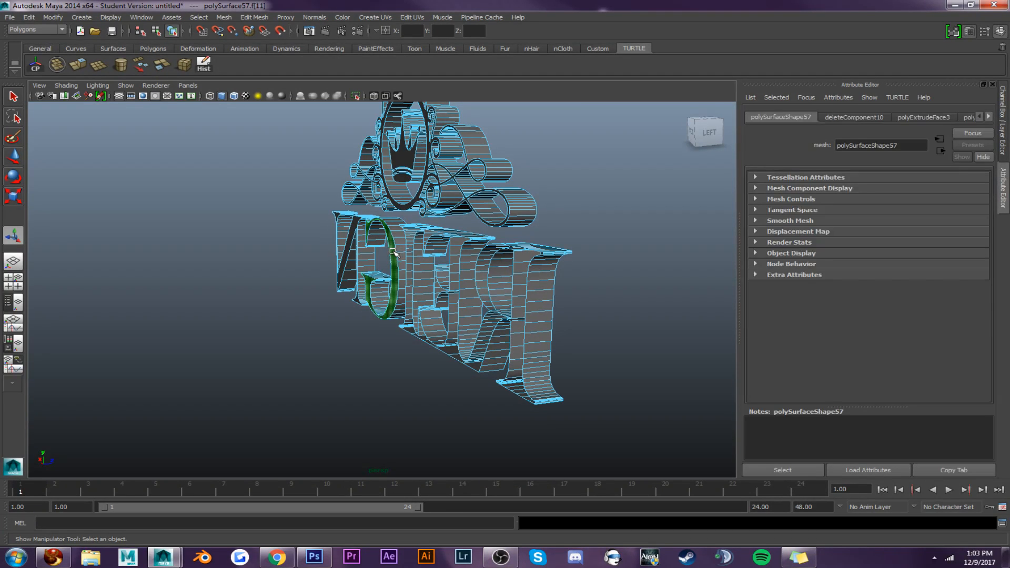
{"action": "key", "text": "Delete"}
{"action": "left_click", "coordinate": [354, 240]}
{"action": "key", "text": "Delete"}
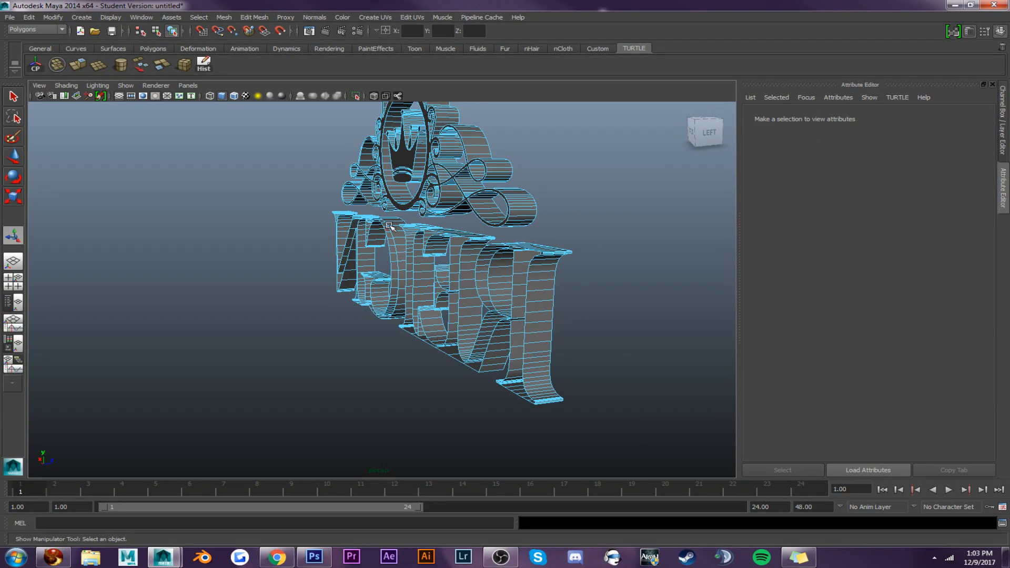
Delete the back faces of the oval ornamental frame, the crown body and the crown's remaining points
{"action": "left_click_drag", "start_coordinate": [492, 209], "coordinate": [436, 172], "text": "alt"}
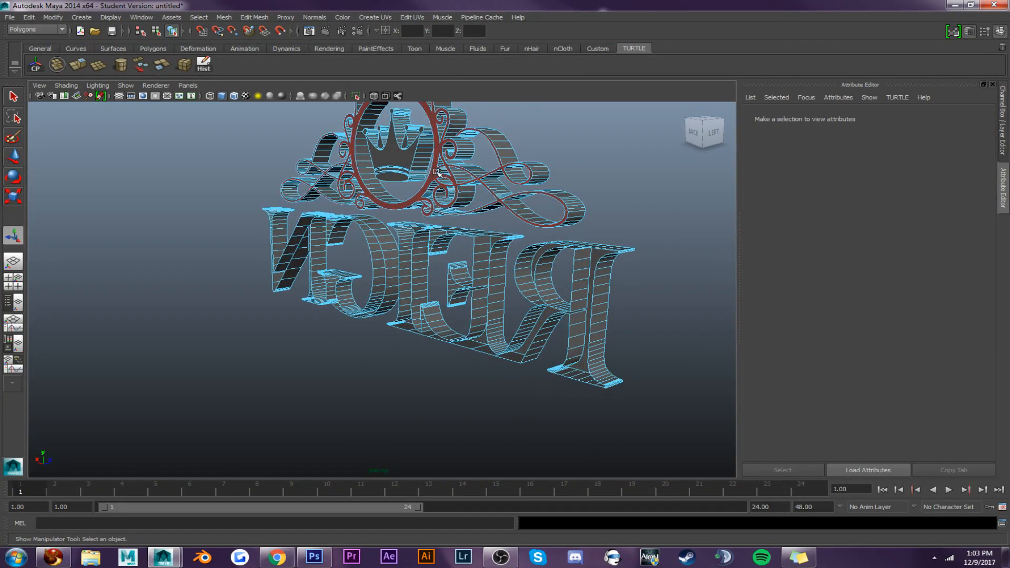
{"action": "left_click", "coordinate": [432, 173]}
{"action": "key", "text": "Delete"}
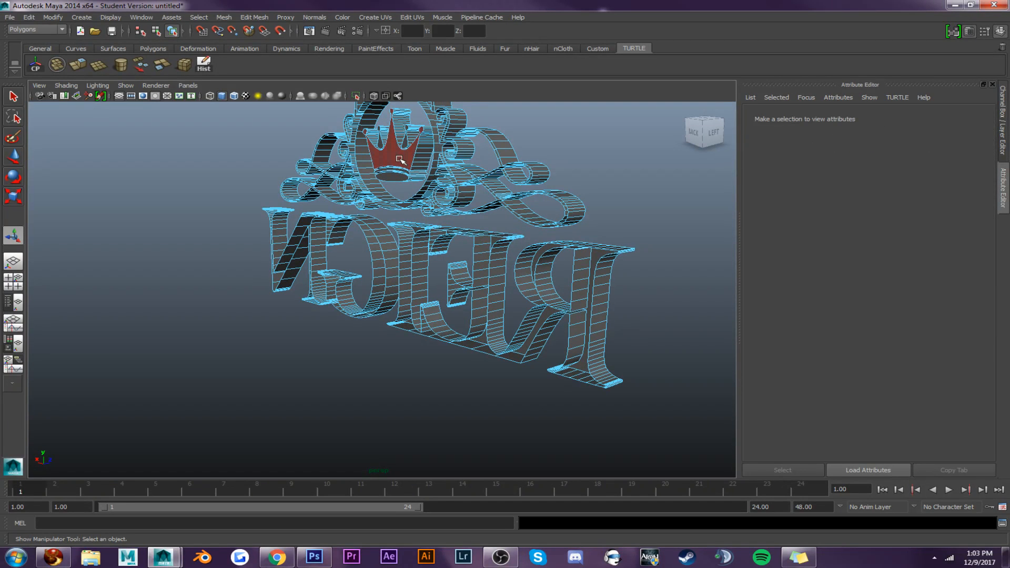
{"action": "left_click", "coordinate": [399, 157]}
{"action": "key", "text": "Delete"}
{"action": "left_click", "coordinate": [379, 143]}
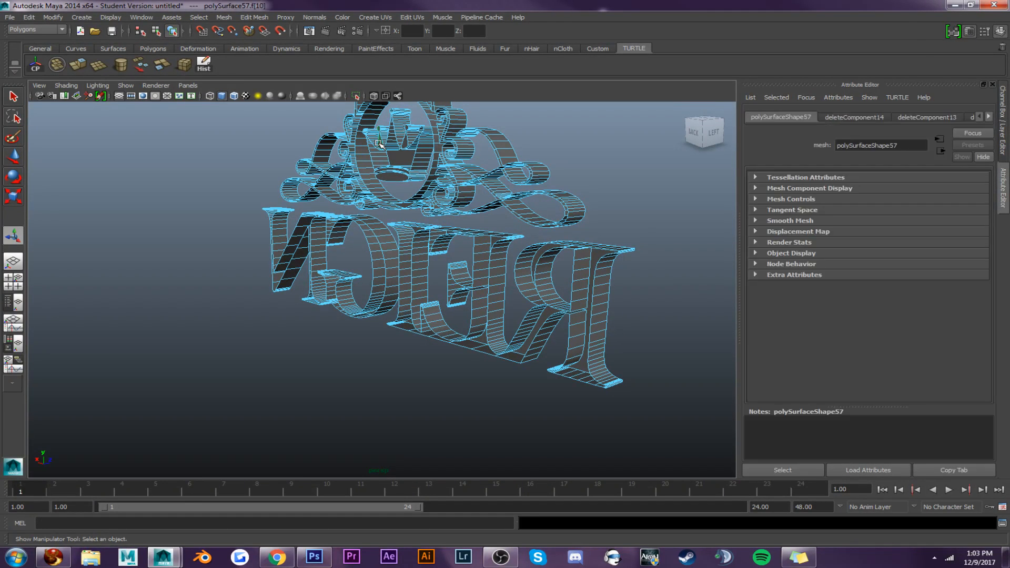
{"action": "key", "text": "Delete"}
{"action": "left_click", "coordinate": [404, 144]}
{"action": "key", "text": "Delete"}
Delete the back faces of the two curved bands at the crown's base and return to object selection
{"action": "scroll", "coordinate": [403, 158], "scroll_direction": "up", "scroll_amount": 3}
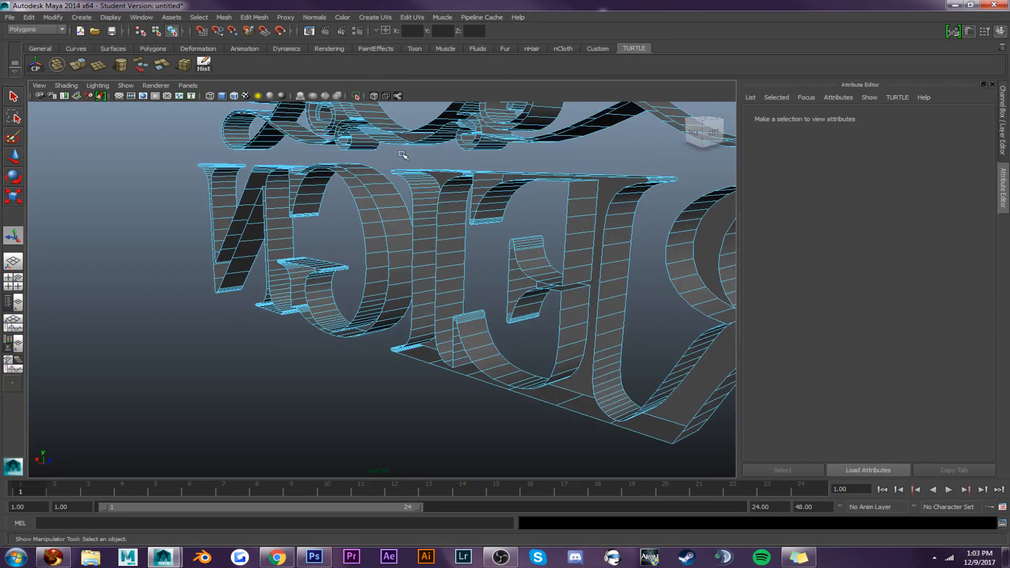
{"action": "scroll", "coordinate": [421, 221], "scroll_direction": "up", "scroll_amount": 5}
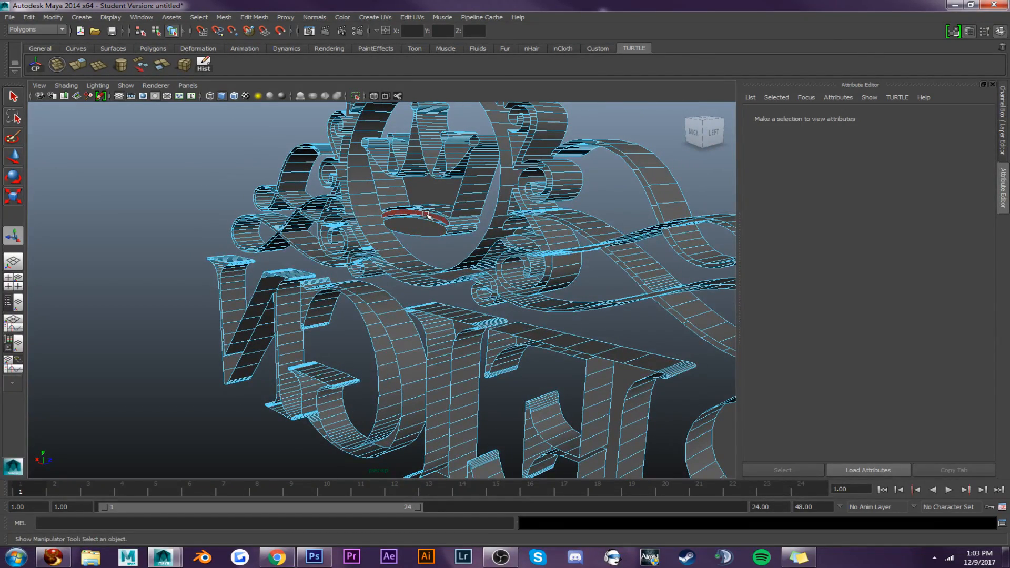
{"action": "left_click", "coordinate": [426, 215]}
{"action": "key", "text": "Delete"}
{"action": "left_click", "coordinate": [426, 215]}
{"action": "key", "text": "Delete"}
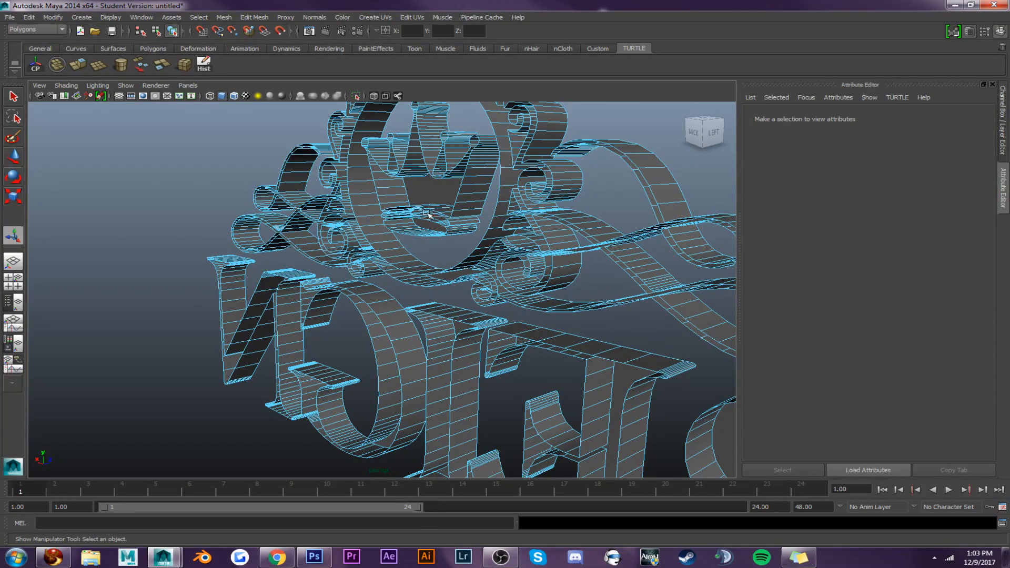
{"action": "left_click_drag", "start_coordinate": [436, 206], "coordinate": [291, 203], "text": "alt"}
{"action": "scroll", "coordinate": [319, 213], "scroll_direction": "down", "scroll_amount": 5}
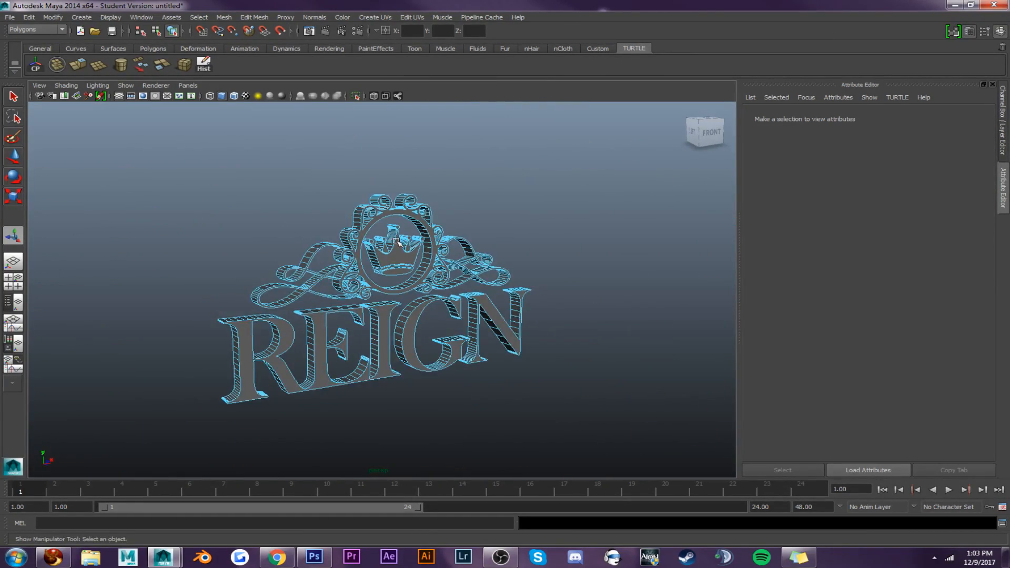
{"action": "left_click_drag", "start_coordinate": [421, 258], "coordinate": [317, 266], "text": "alt"}
{"action": "right_click_drag", "start_coordinate": [356, 267], "coordinate": [391, 253]}
{"action": "left_click", "coordinate": [378, 256]}
Extract the front faces of the frame, crown, bands and REIGN letters from the mesh and move them forward clear of the sides
{"action": "mouse_move", "coordinate": [371, 287]}
{"action": "left_mouse_down", "text": "alt"}
{"action": "mouse_move", "coordinate": [350, 318]}
{"action": "mouse_move", "coordinate": [374, 280]}
{"action": "left_mouse_up", "text": "alt"}
{"action": "scroll", "coordinate": [374, 280], "scroll_direction": "up", "scroll_amount": 4}
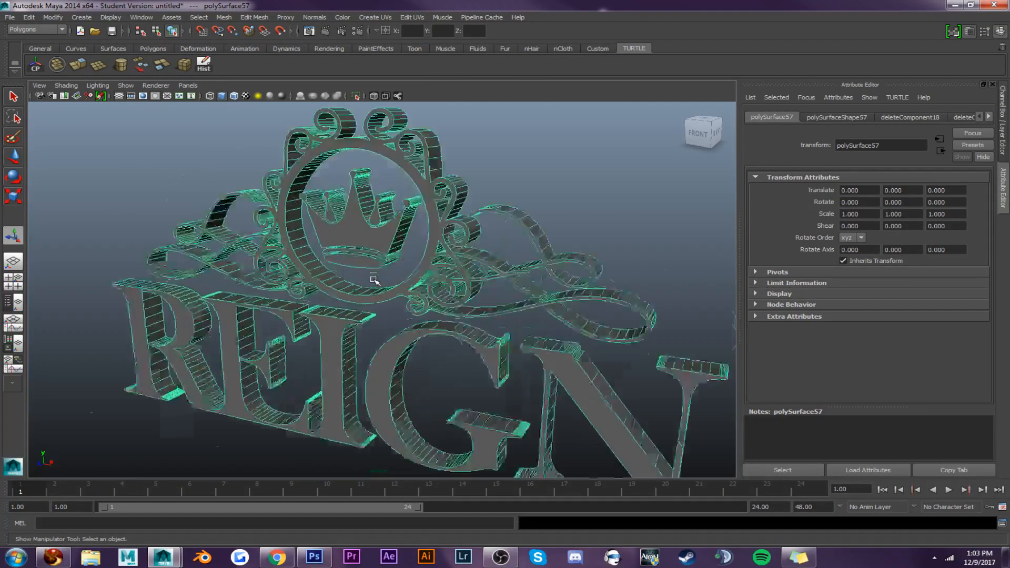
{"action": "key", "text": "F11"}
{"action": "left_click", "coordinate": [362, 204]}
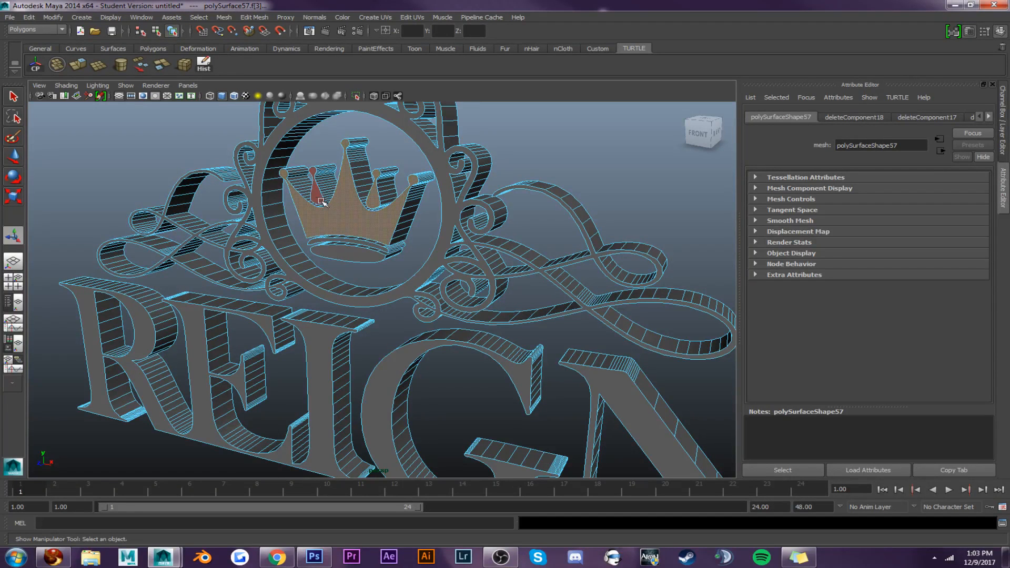
{"action": "left_click", "coordinate": [352, 245], "text": "shift"}
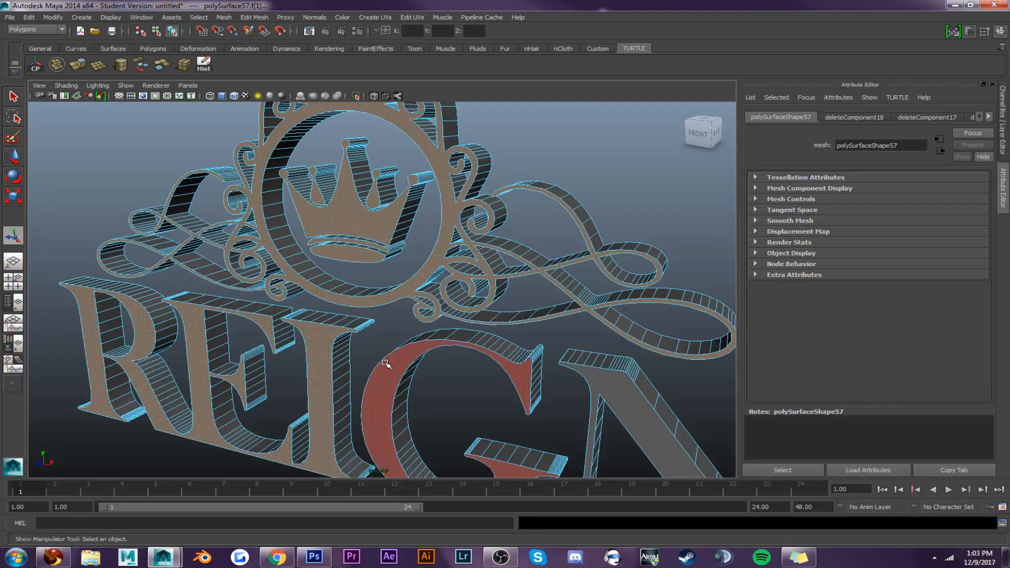
{"action": "left_click", "coordinate": [390, 367], "text": "shift"}
{"action": "left_click", "coordinate": [605, 378], "text": "shift"}
{"action": "scroll", "coordinate": [576, 386], "scroll_direction": "down", "scroll_amount": 5}
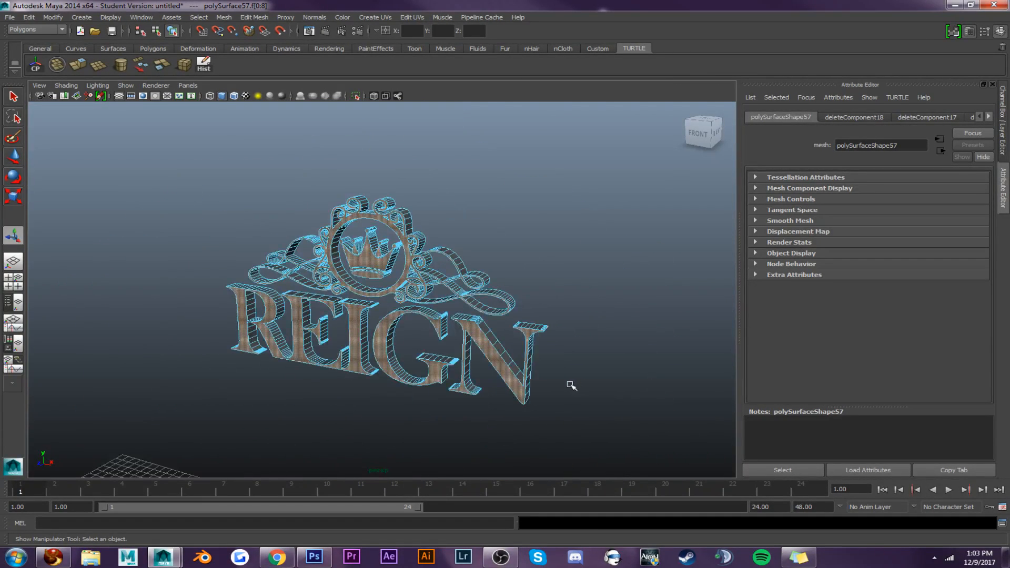
{"action": "left_click_drag", "start_coordinate": [572, 386], "coordinate": [398, 299], "text": "alt"}
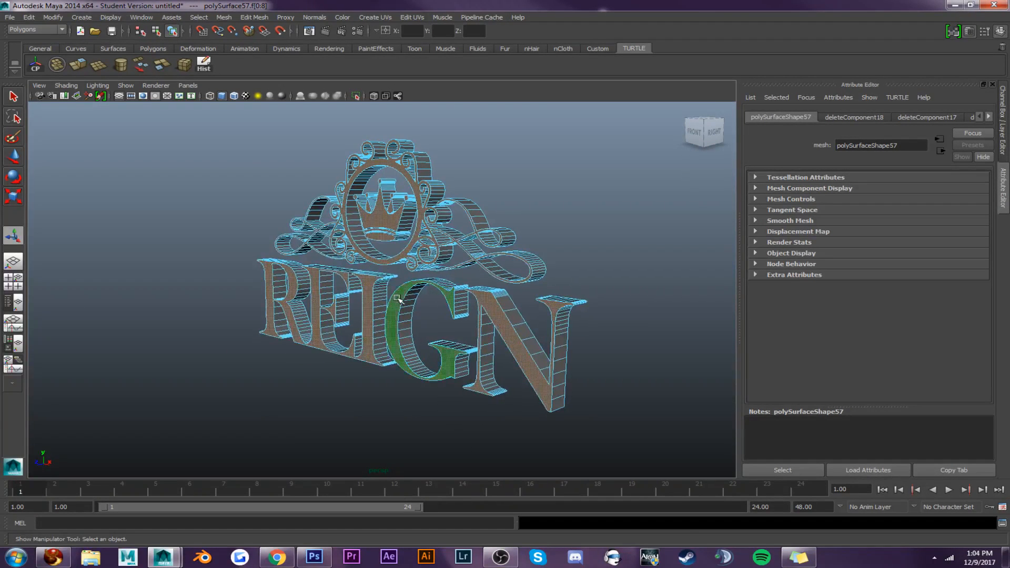
{"action": "left_click", "coordinate": [161, 64]}
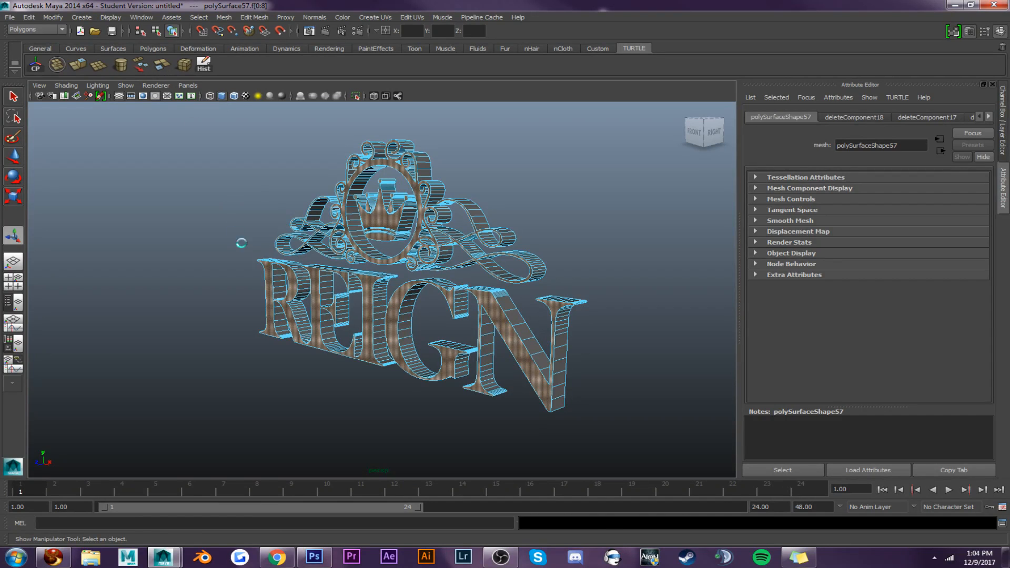
{"action": "left_click_drag", "start_coordinate": [493, 353], "coordinate": [491, 352]}
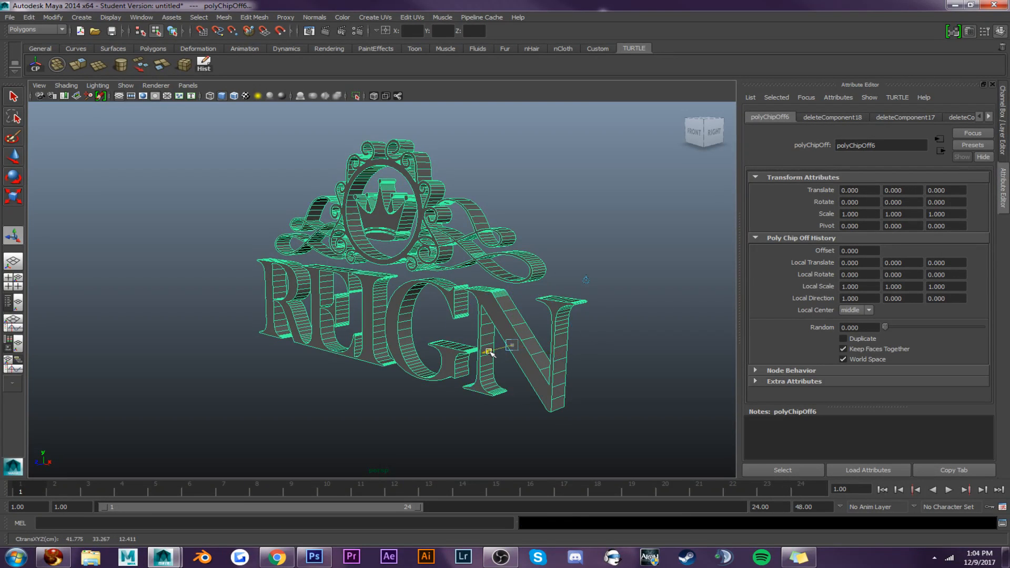
Assign a new Ilr Occ Sampler material to the logo's side walls and give them automatic UV mapping
{"action": "right_click_drag", "start_coordinate": [492, 294], "coordinate": [495, 496]}
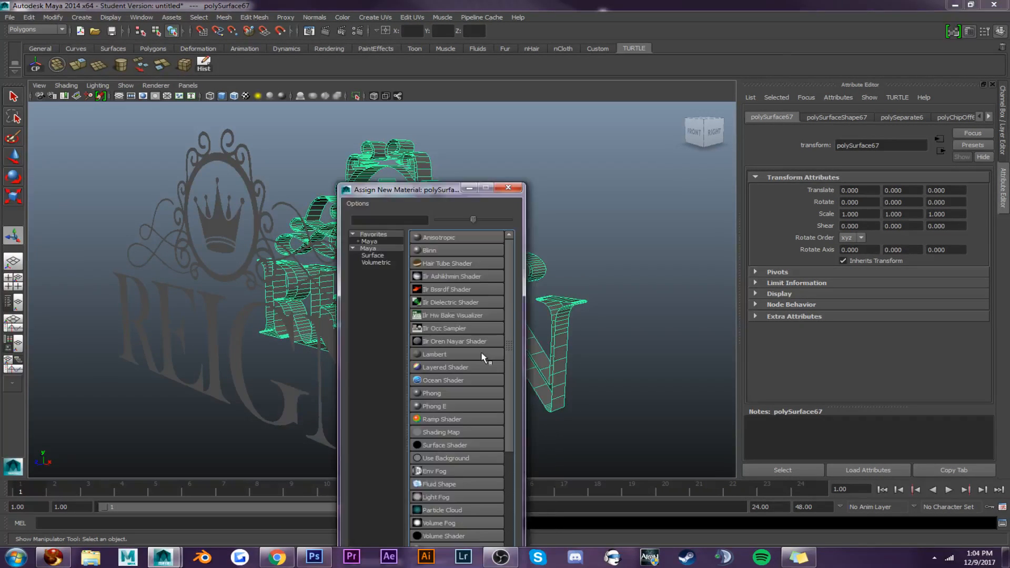
{"action": "left_click", "coordinate": [452, 328]}
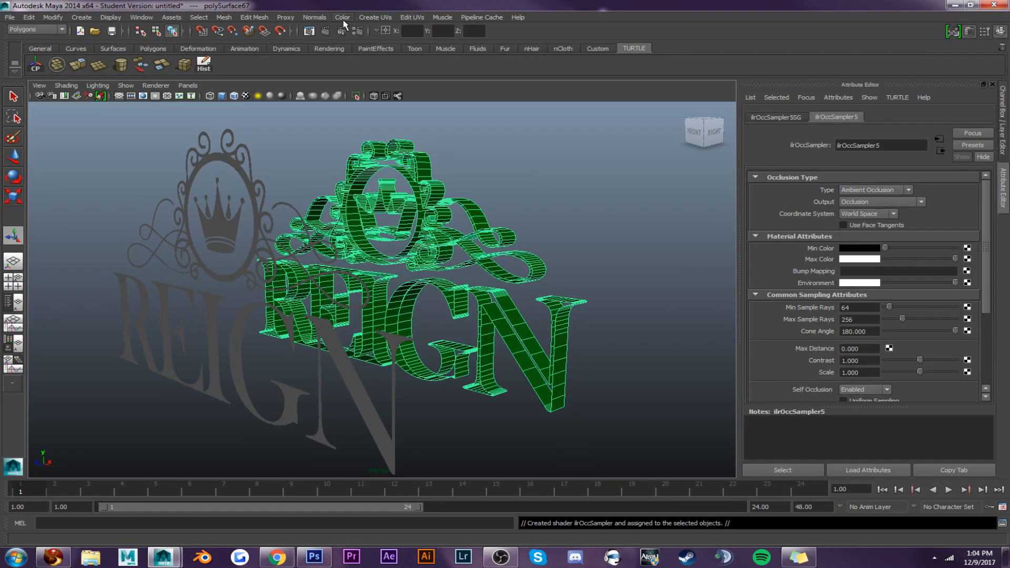
{"action": "left_click", "coordinate": [374, 18]}
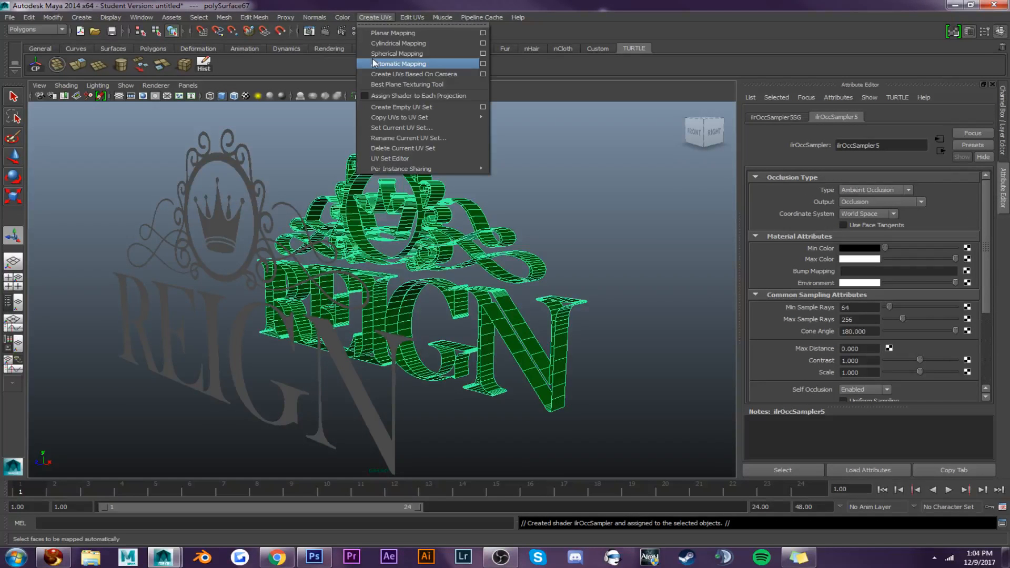
{"action": "left_click", "coordinate": [373, 62]}
{"action": "right_click_drag", "start_coordinate": [435, 231], "coordinate": [460, 217]}
{"action": "left_click", "coordinate": [443, 223]}
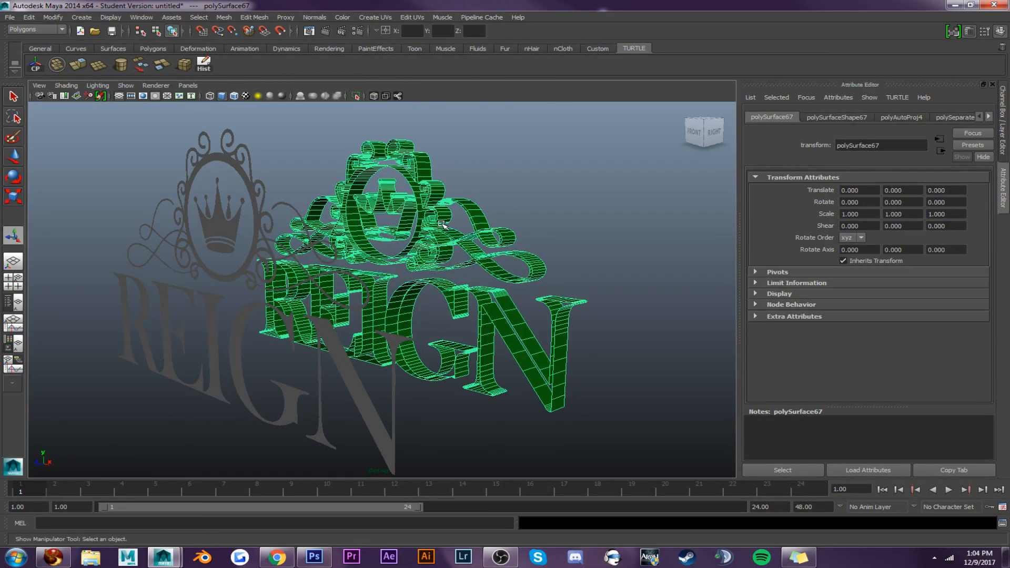
Combine all the detached flat front pieces of the logo into one mesh
{"action": "left_click", "coordinate": [242, 230]}
{"action": "left_click_drag", "start_coordinate": [242, 230], "coordinate": [339, 355], "text": "alt"}
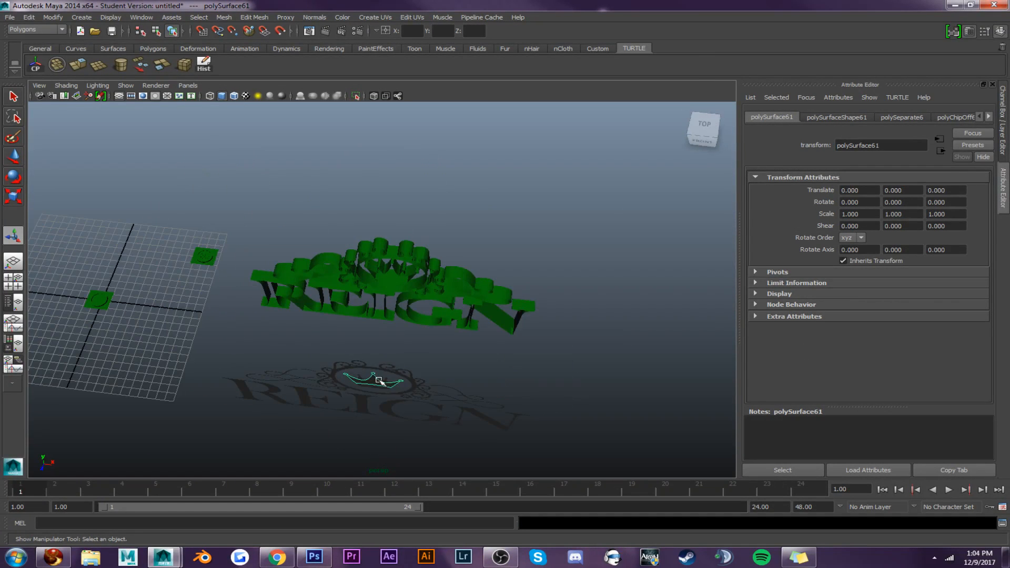
{"action": "left_click_drag", "start_coordinate": [379, 381], "coordinate": [384, 394], "text": "alt"}
{"action": "left_click_drag", "start_coordinate": [194, 361], "coordinate": [573, 469]}
{"action": "left_click", "coordinate": [57, 66]}
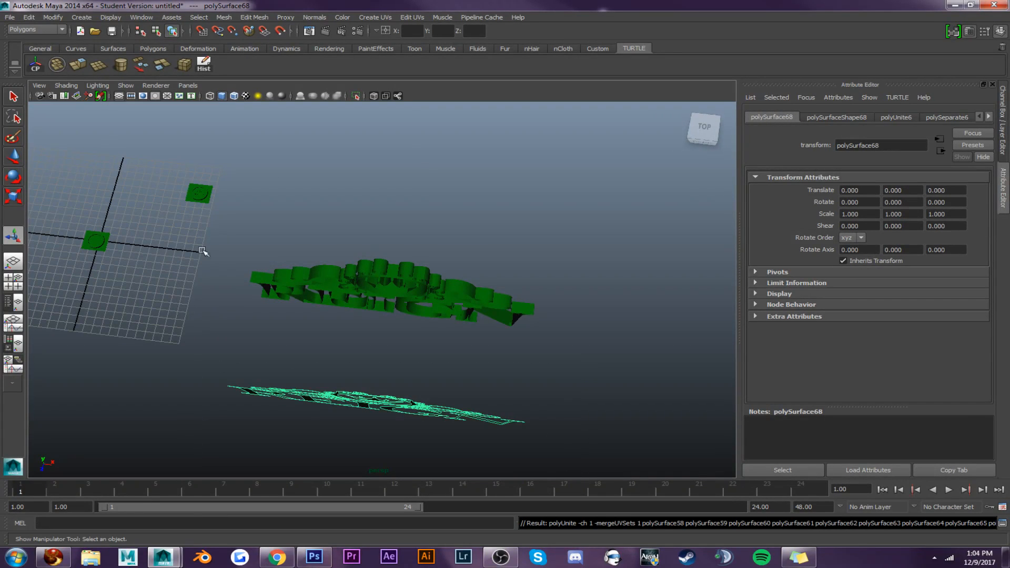
Move the combined front mesh back against the side walls, to a Translate Z of about -7.065
{"action": "left_click_drag", "start_coordinate": [362, 406], "coordinate": [293, 341], "text": "alt"}
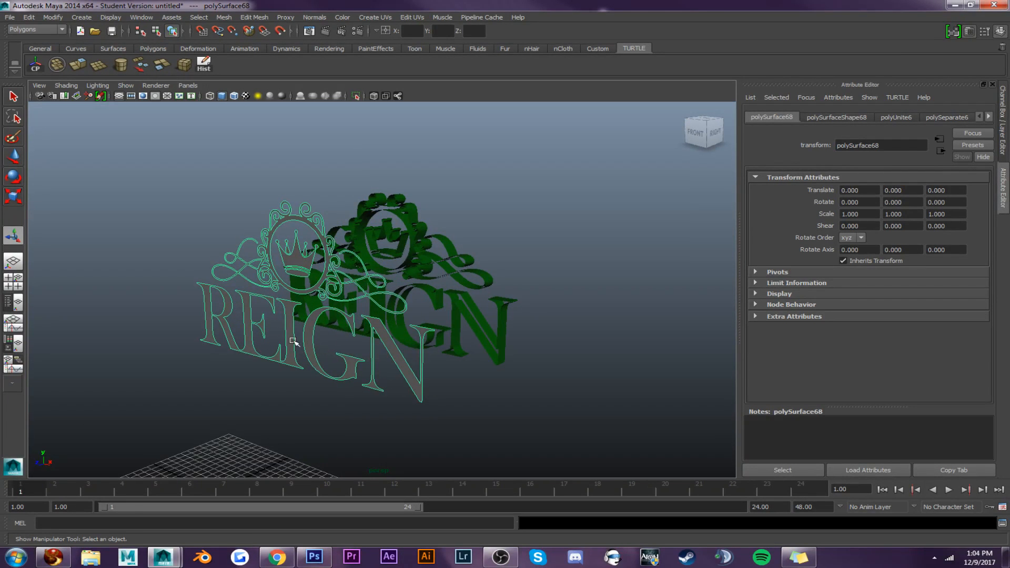
{"action": "key", "text": "w"}
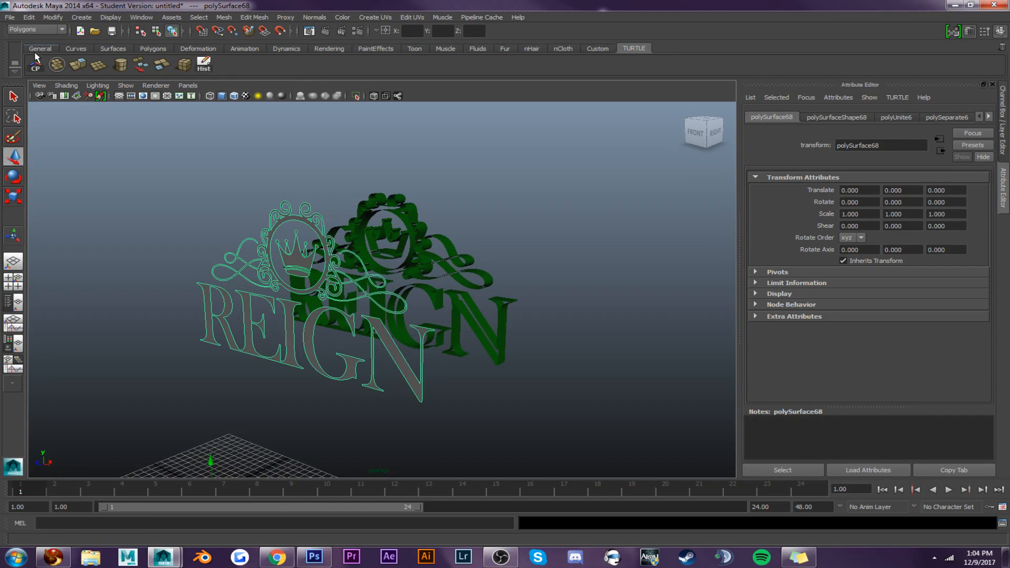
{"action": "left_click_drag", "start_coordinate": [269, 294], "coordinate": [361, 267]}
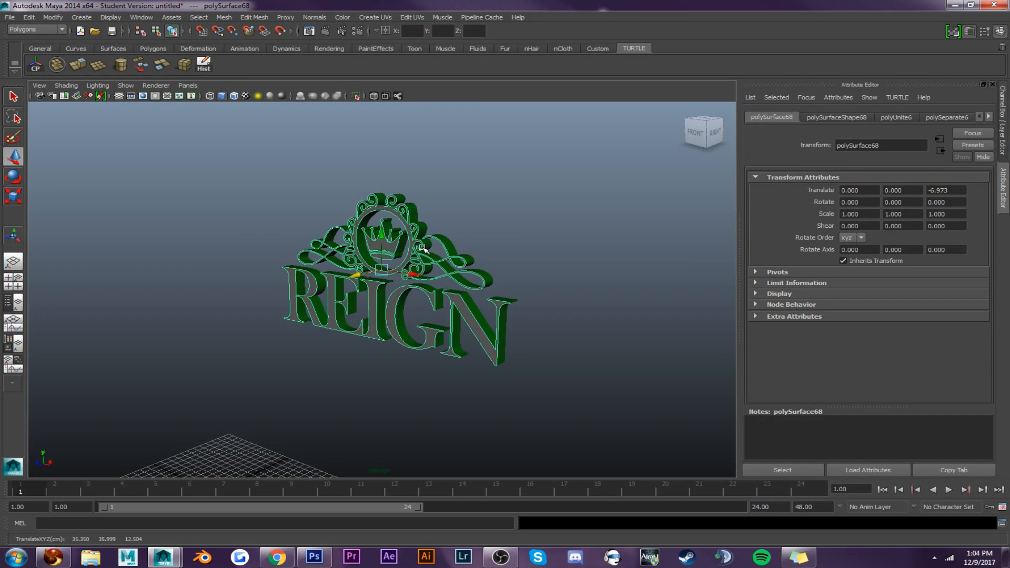
{"action": "scroll", "coordinate": [464, 242], "scroll_direction": "up", "scroll_amount": 3}
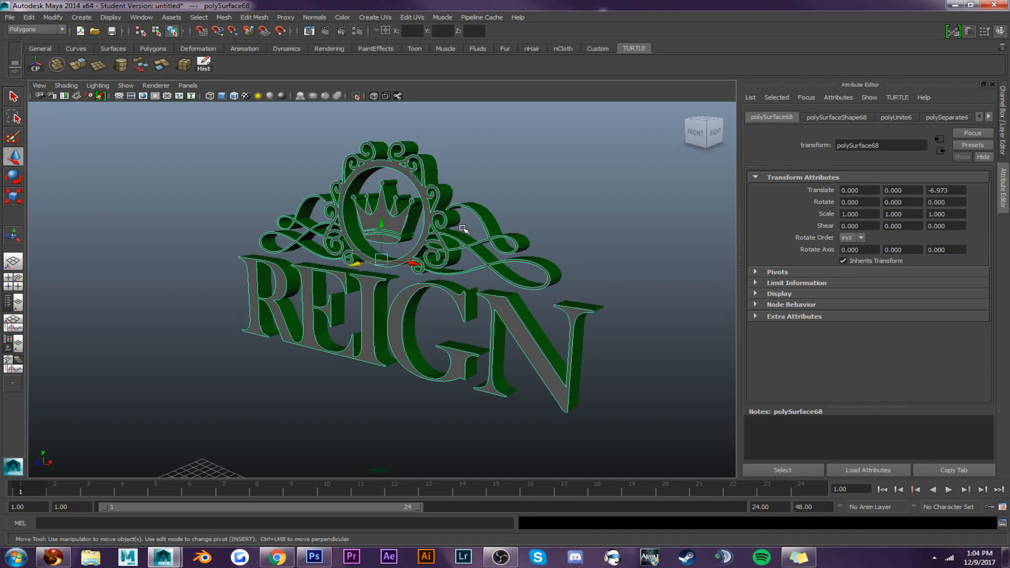
{"action": "scroll", "coordinate": [381, 183], "scroll_direction": "up", "scroll_amount": 5}
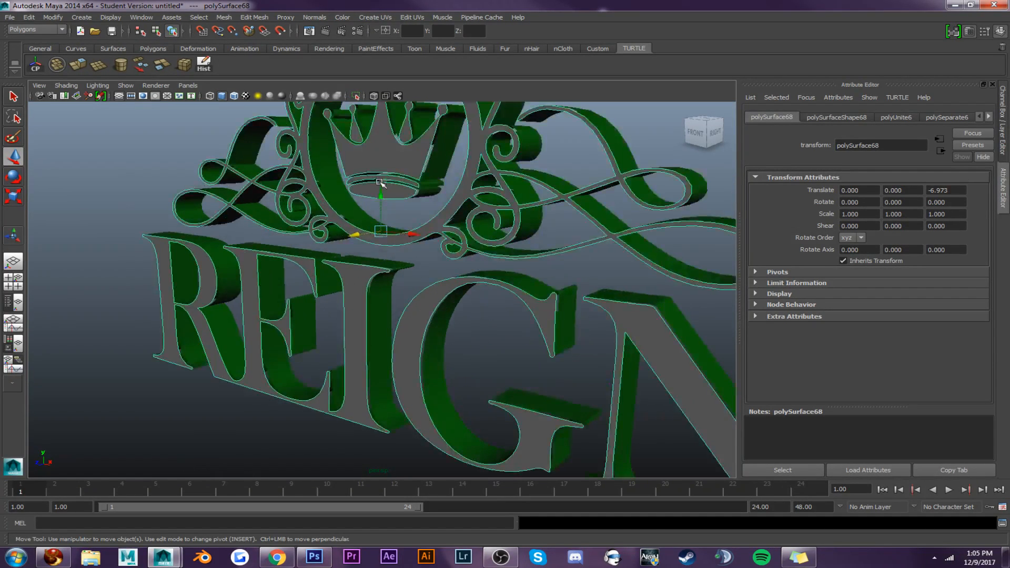
{"action": "scroll", "coordinate": [381, 183], "scroll_direction": "up", "scroll_amount": 3}
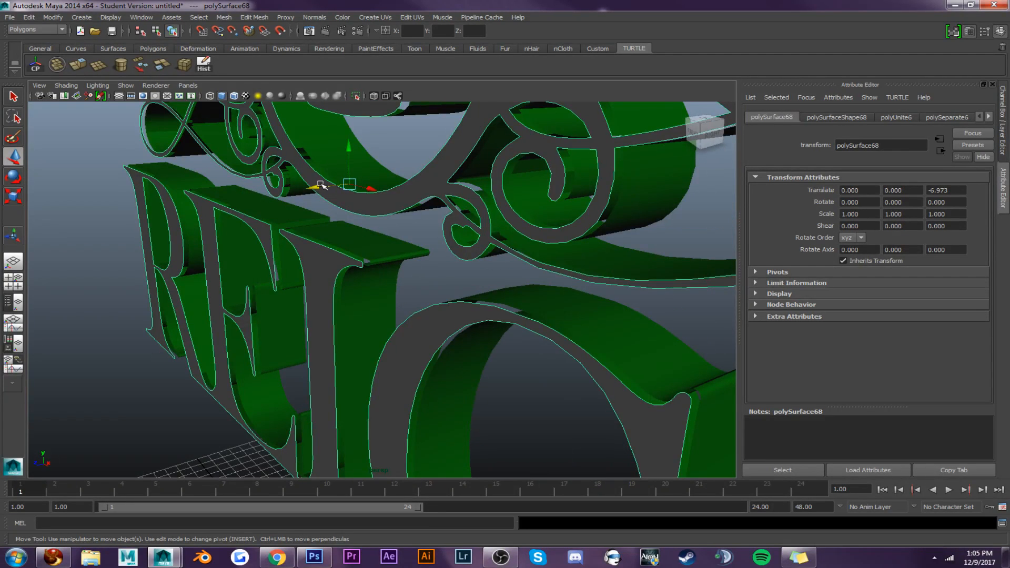
{"action": "left_click_drag", "start_coordinate": [324, 185], "coordinate": [367, 177]}
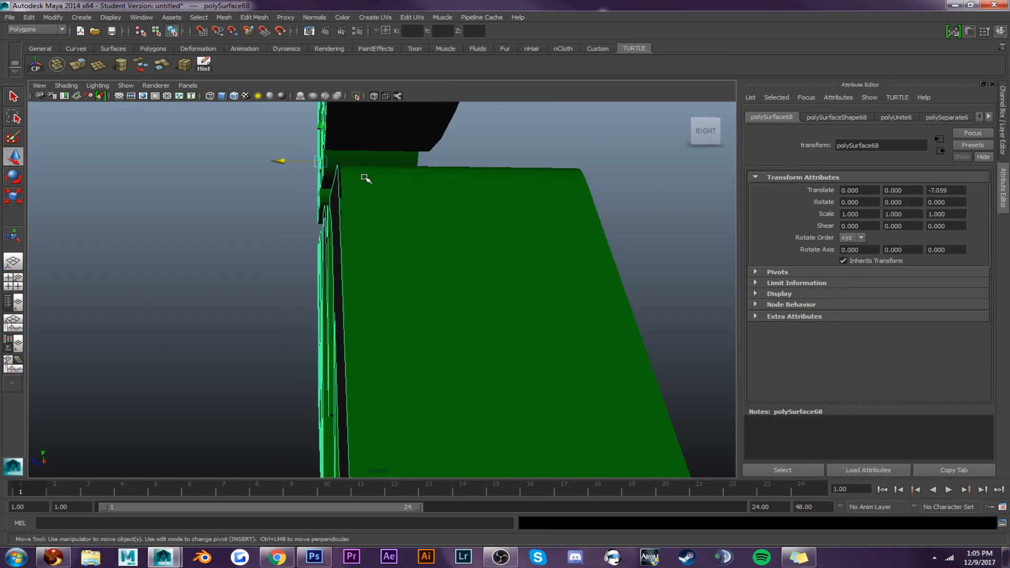
{"action": "left_click_drag", "start_coordinate": [278, 161], "coordinate": [628, 221]}
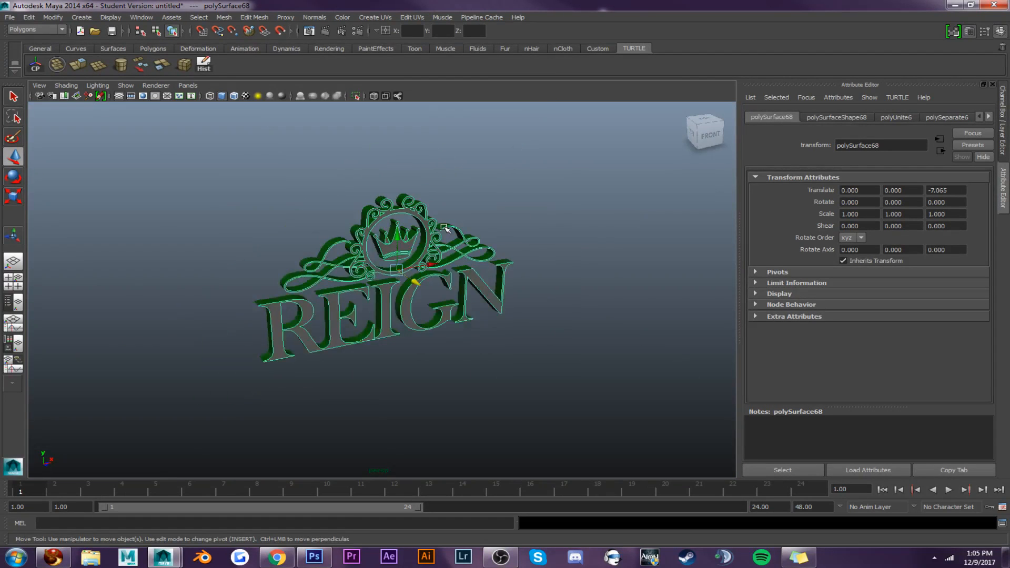
View the logo straight from the front and assign a new Ilr Occ Sampler material to its front mesh
{"action": "left_click_drag", "start_coordinate": [444, 229], "coordinate": [403, 211], "text": "alt"}
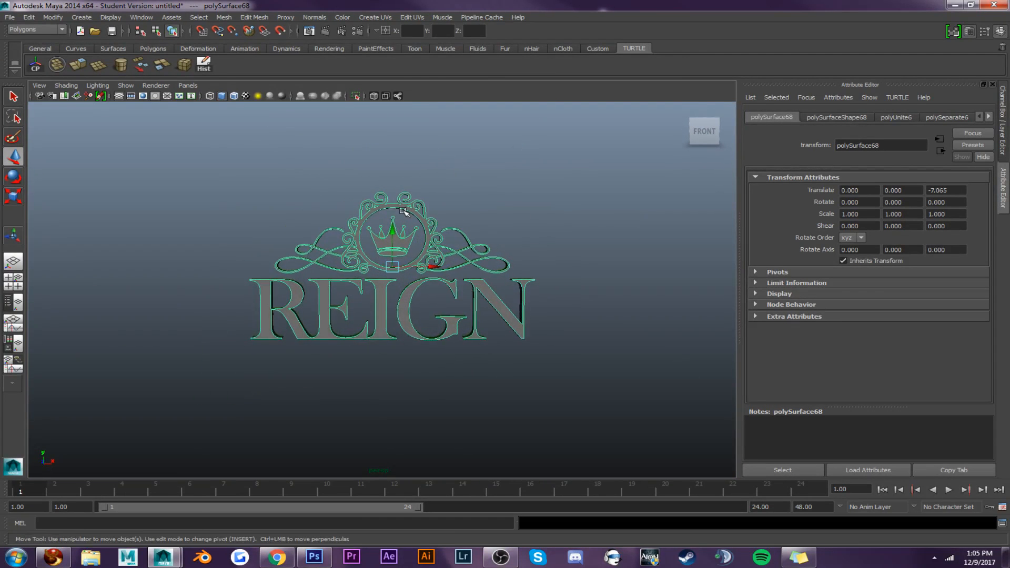
{"action": "left_click", "coordinate": [693, 133]}
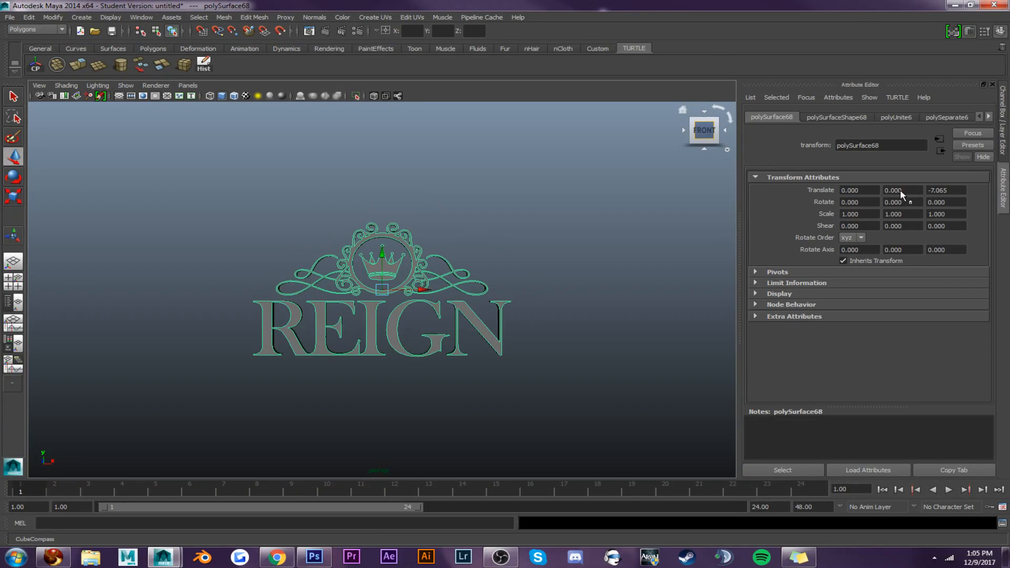
{"action": "middle_click_drag", "start_coordinate": [427, 358], "coordinate": [411, 329], "text": "alt"}
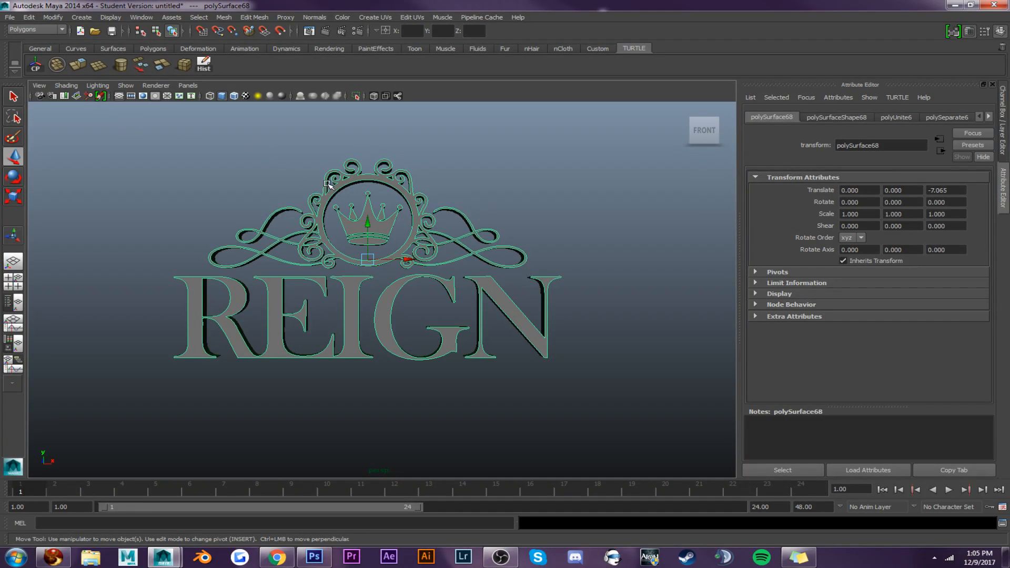
{"action": "right_click_drag", "start_coordinate": [381, 225], "coordinate": [396, 419]}
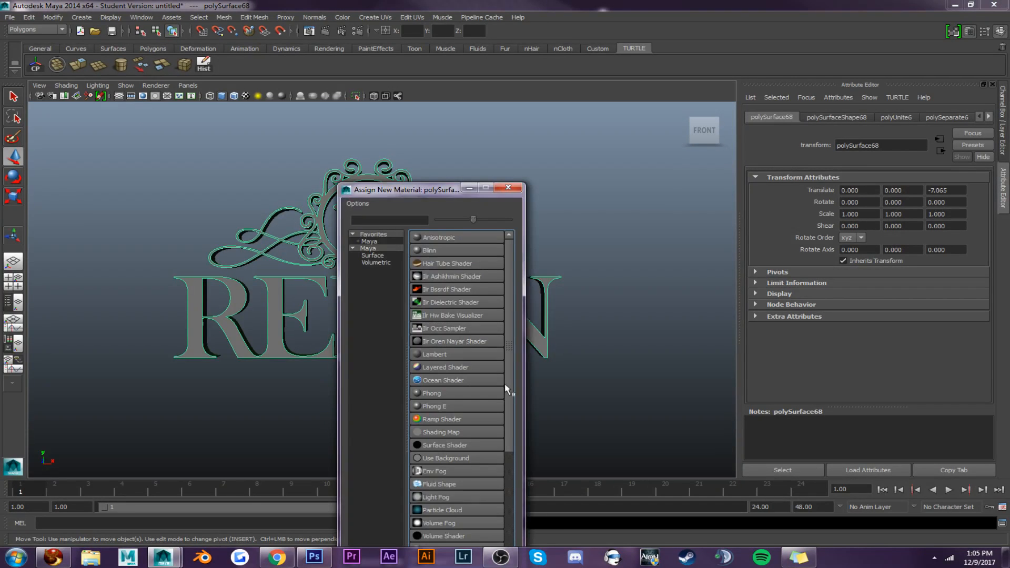
{"action": "left_click", "coordinate": [467, 330]}
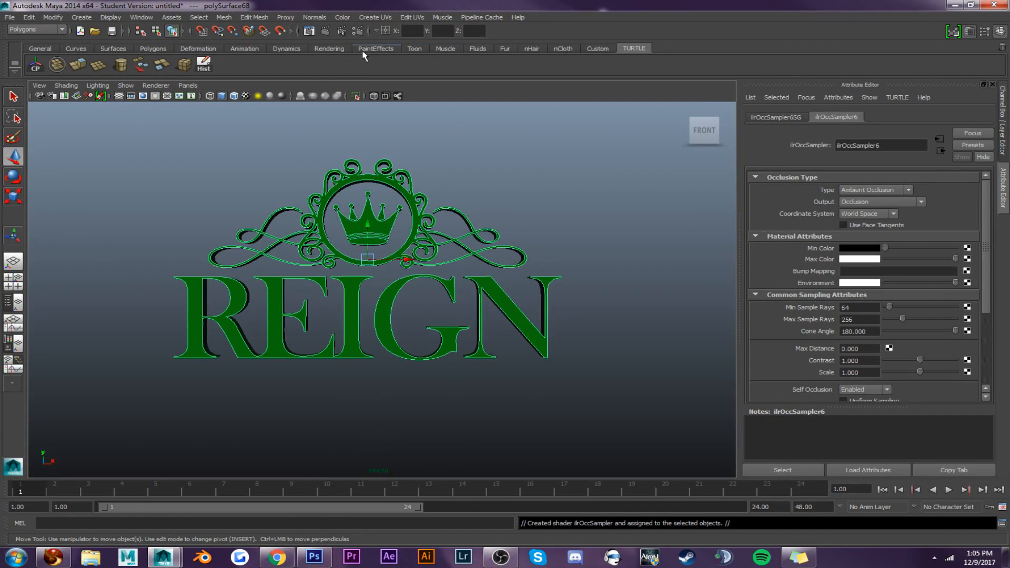
Create UVs for the front mesh based on the front camera view and return to object selection
{"action": "left_click", "coordinate": [374, 17]}
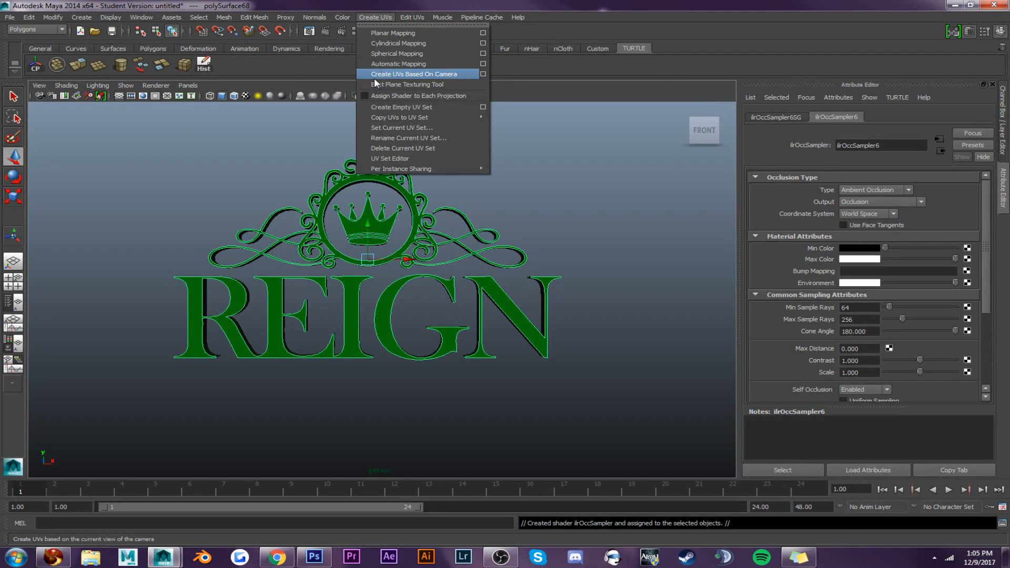
{"action": "left_click", "coordinate": [374, 79]}
{"action": "right_click_drag", "start_coordinate": [368, 223], "coordinate": [407, 208]}
{"action": "left_click", "coordinate": [375, 224]}
{"action": "left_click_drag", "start_coordinate": [376, 228], "coordinate": [300, 290], "text": "alt"}
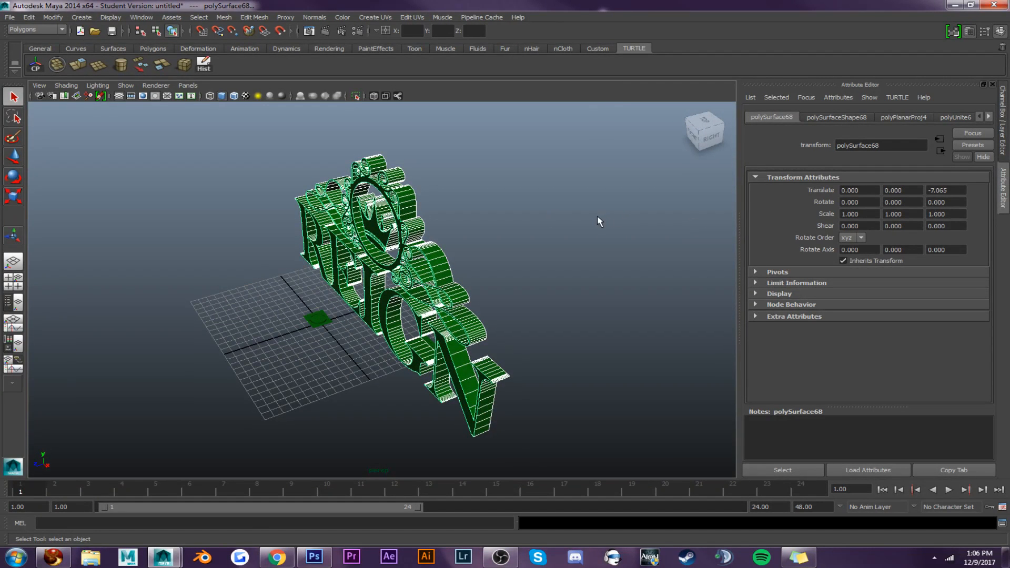
Lay the front mesh of the logo flat by setting its X rotation to -90
{"action": "key", "text": "e"}
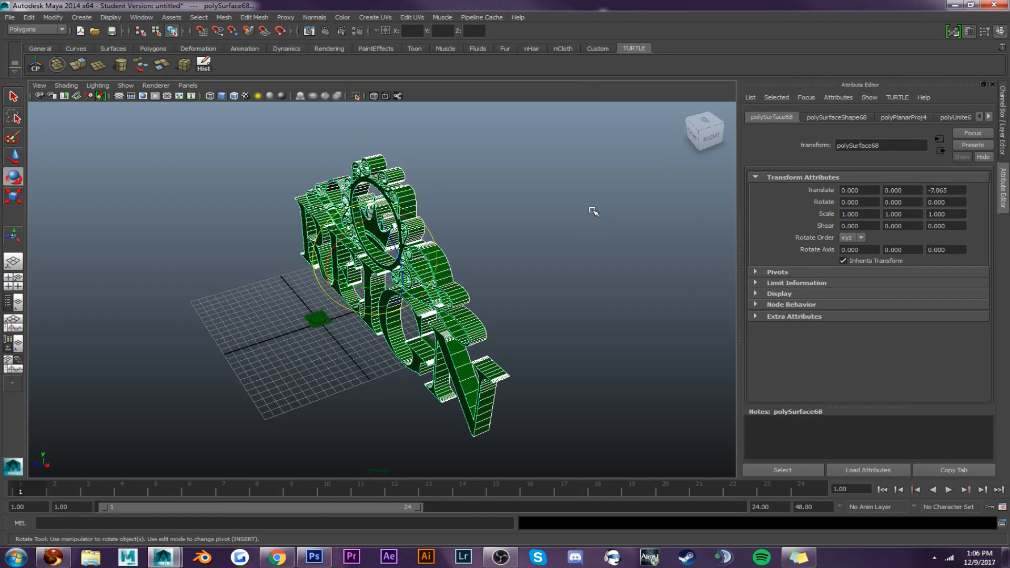
{"action": "double_click", "coordinate": [857, 202]}
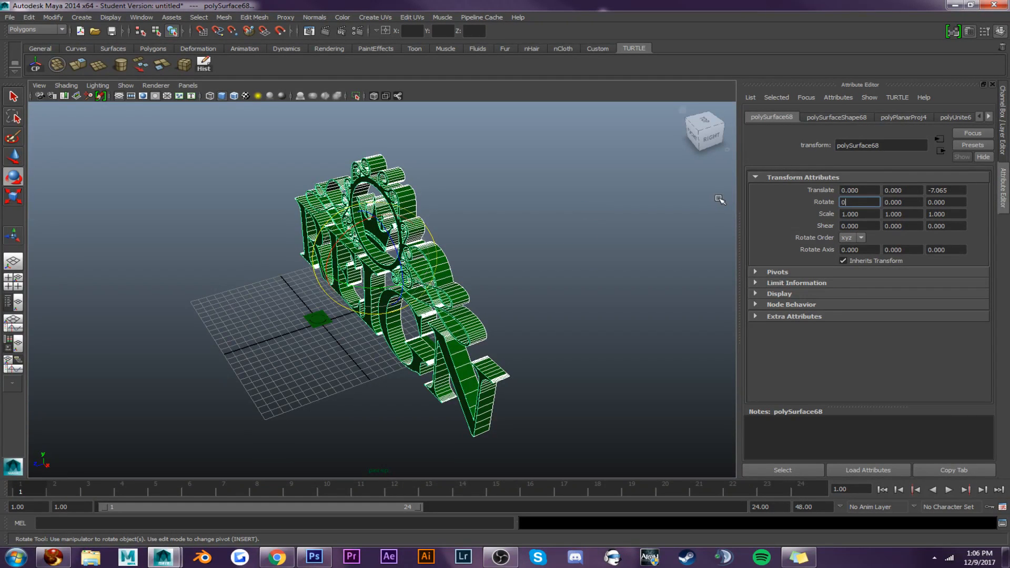
{"action": "type", "text": "-90"}
{"action": "key", "text": "Return"}
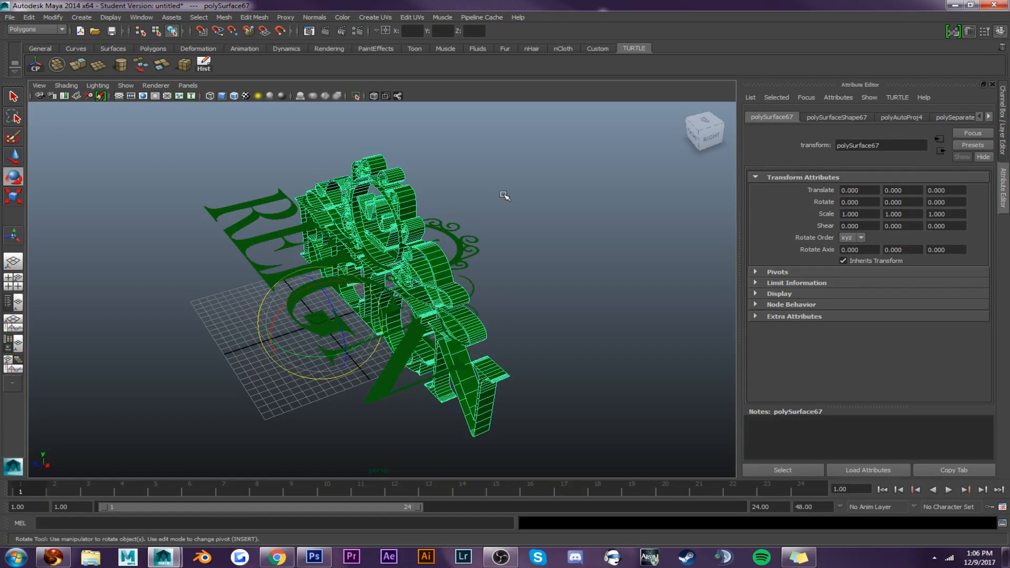
Try to rotate the side-wall mesh to -90 in X about its current pivot, and undo the rotation
{"action": "left_click", "coordinate": [504, 196]}
{"action": "left_click", "coordinate": [402, 202]}
{"action": "right_click", "coordinate": [405, 199]}
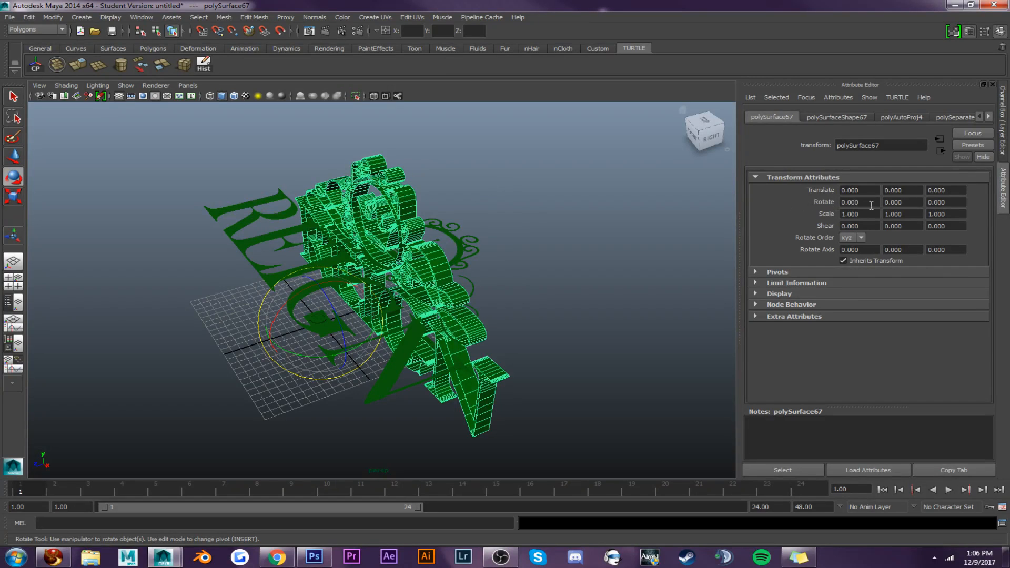
{"action": "double_click", "coordinate": [855, 202]}
{"action": "type", "text": "-9"}
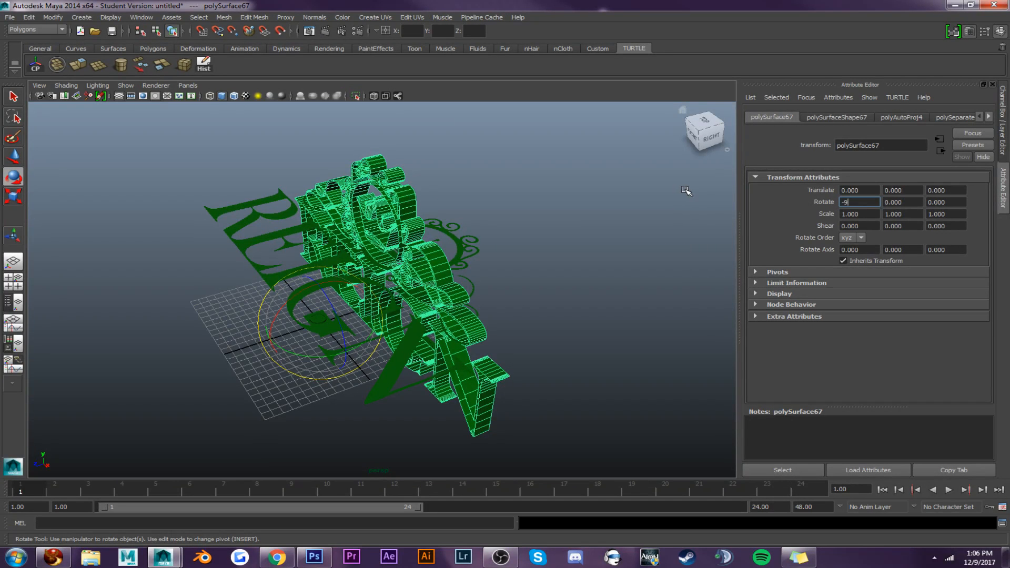
{"action": "type", "text": "0"}
{"action": "key", "text": "Return"}
{"action": "left_click", "coordinate": [428, 286]}
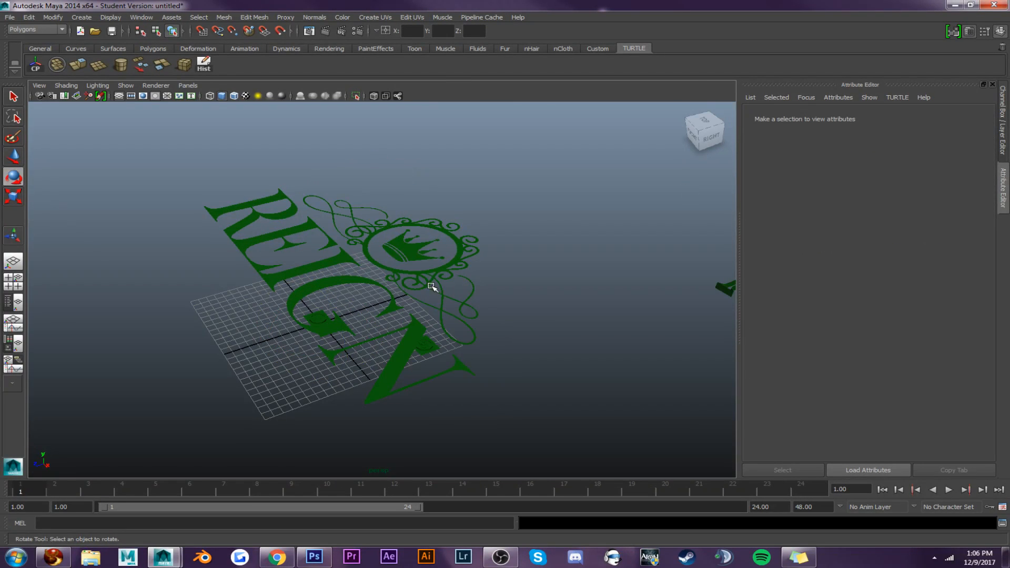
{"action": "left_click_drag", "start_coordinate": [428, 286], "coordinate": [481, 286], "text": "alt"}
{"action": "key", "text": "ctrl+z"}
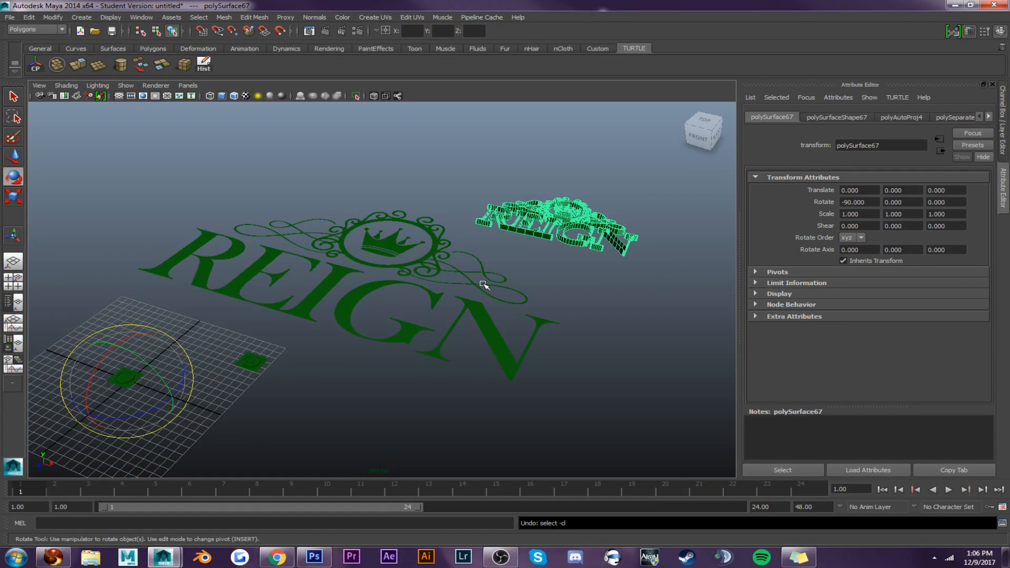
{"action": "key", "text": "ctrl+z"}
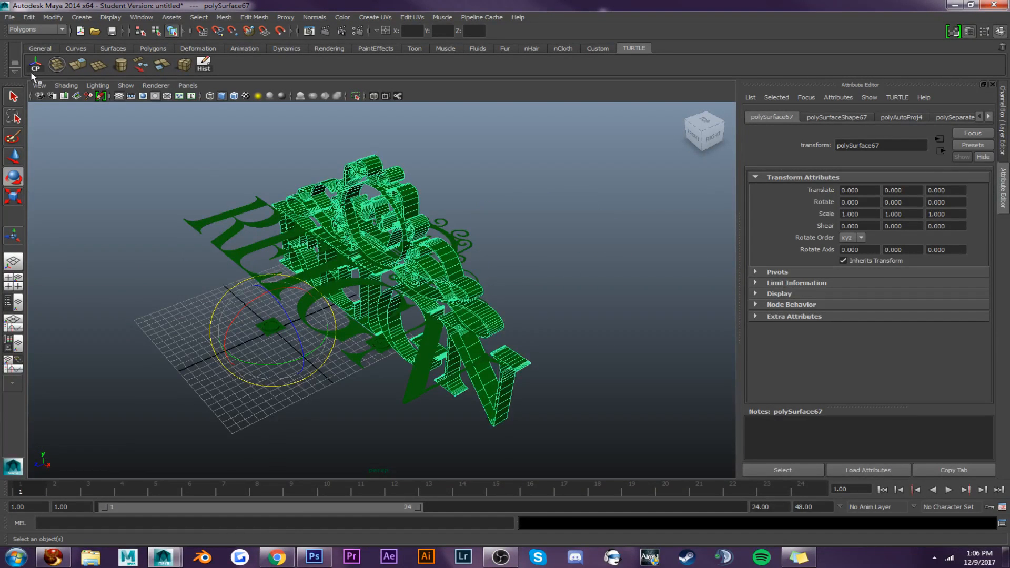
Center the side-wall mesh's pivot and set its X rotation to -90
{"action": "left_click", "coordinate": [860, 202]}
{"action": "type", "text": "-9"}
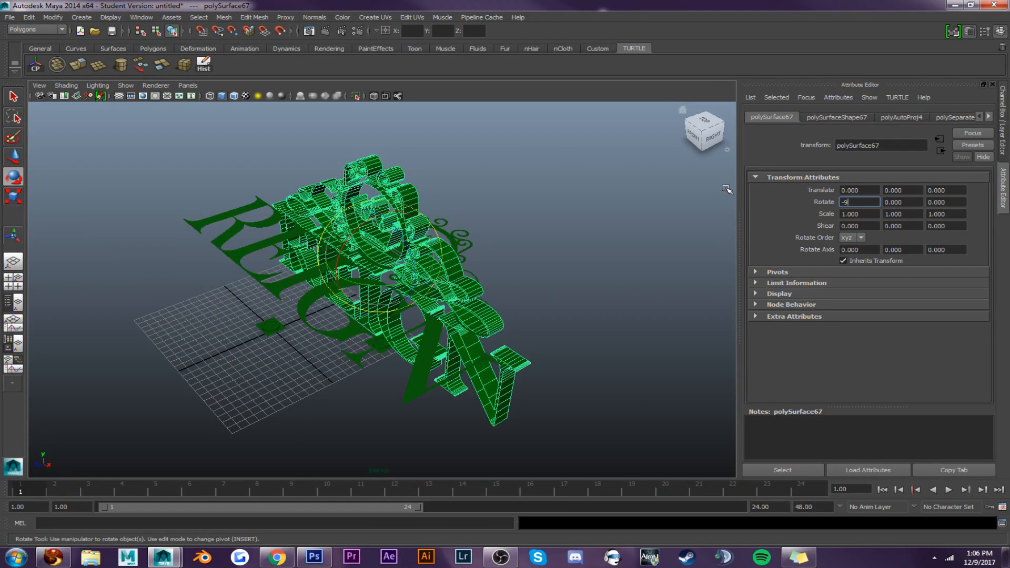
{"action": "type", "text": "0"}
{"action": "key", "text": "Return"}
Move the front and side meshes together over the grid center, with the front mesh at about -31.399, -32.899, -21.062
{"action": "left_click_drag", "start_coordinate": [579, 237], "coordinate": [456, 297], "text": "alt"}
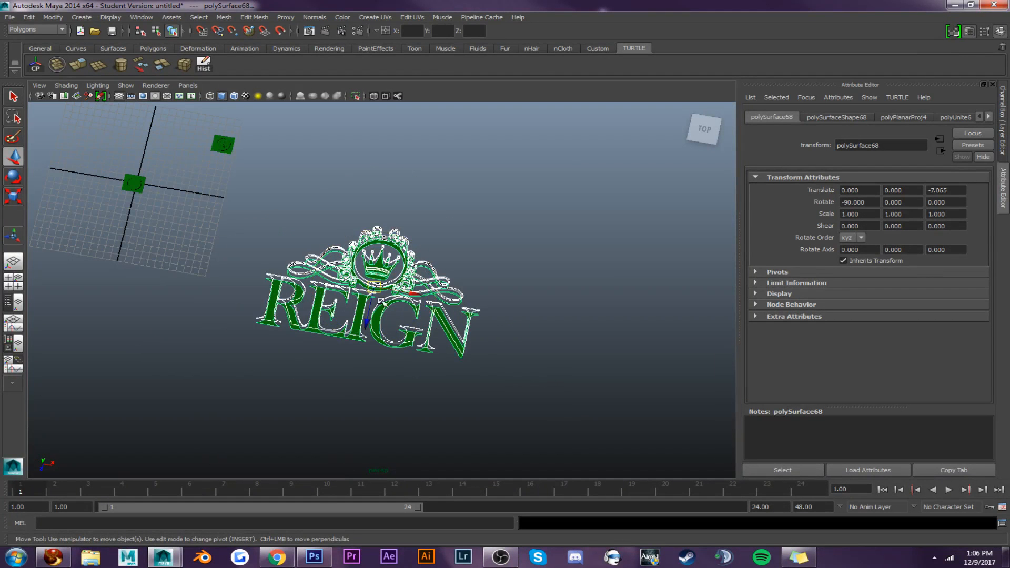
{"action": "left_click_drag", "start_coordinate": [376, 294], "coordinate": [377, 426], "text": "alt"}
{"action": "scroll", "coordinate": [390, 428], "scroll_direction": "down", "scroll_amount": 2}
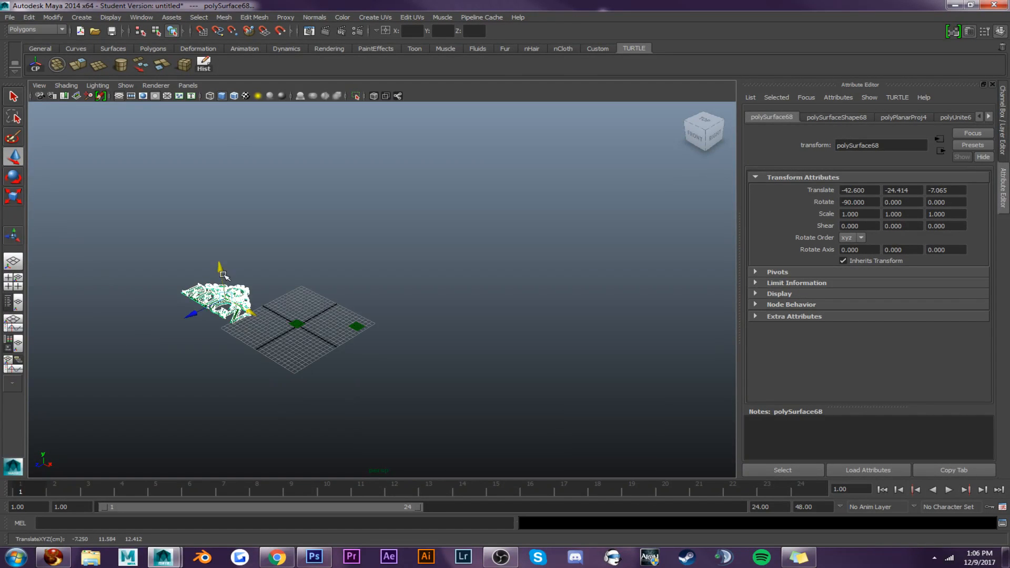
{"action": "left_click_drag", "start_coordinate": [230, 294], "coordinate": [579, 357]}
{"action": "scroll", "coordinate": [334, 327], "scroll_direction": "up", "scroll_amount": 8}
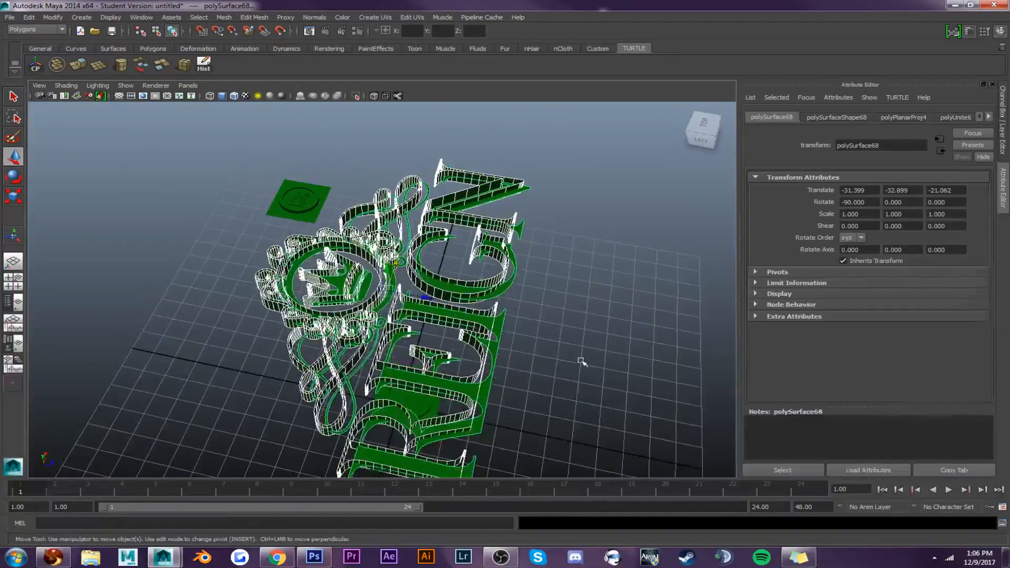
Select both logo meshes and scale them down uniformly to about 0.158
{"action": "left_click", "coordinate": [580, 361]}
{"action": "left_click", "coordinate": [485, 390]}
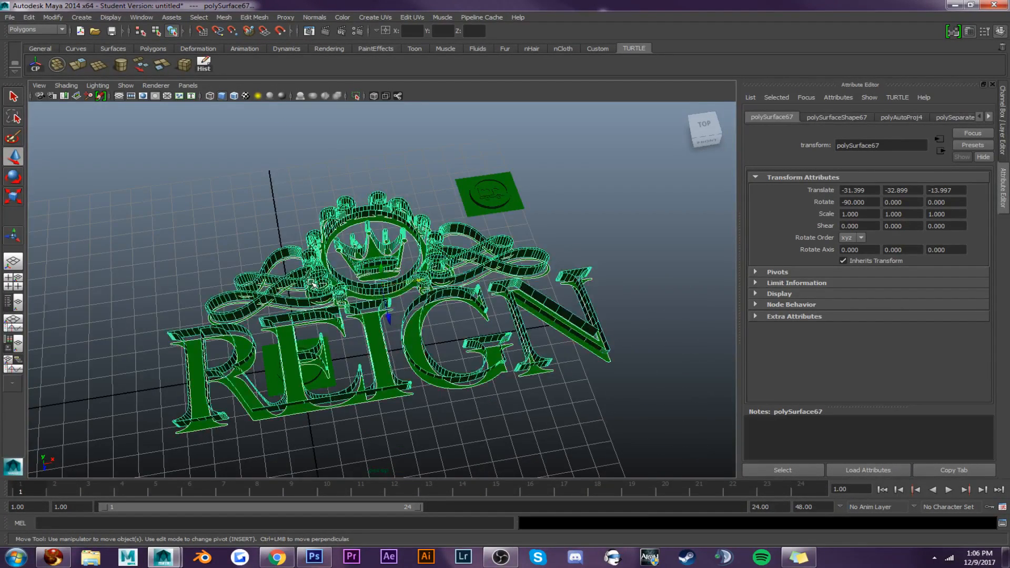
{"action": "key", "text": "r"}
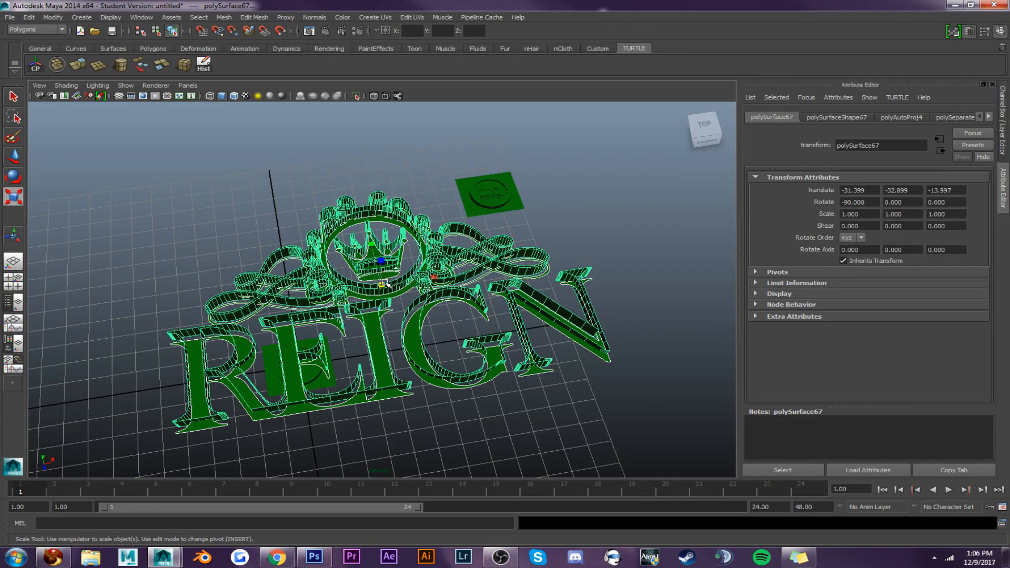
{"action": "left_click_drag", "start_coordinate": [385, 284], "coordinate": [180, 297]}
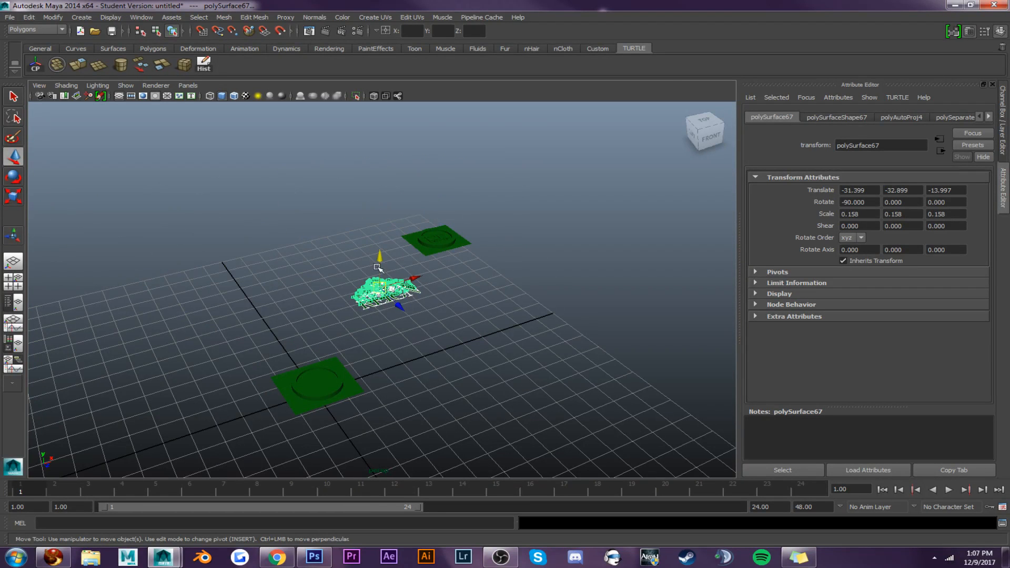
Position the scaled logo over the ringed plate at the grid center, with the side walls at about -35.356 in X and -12.087 in Z
{"action": "left_click_drag", "start_coordinate": [379, 259], "coordinate": [381, 296]}
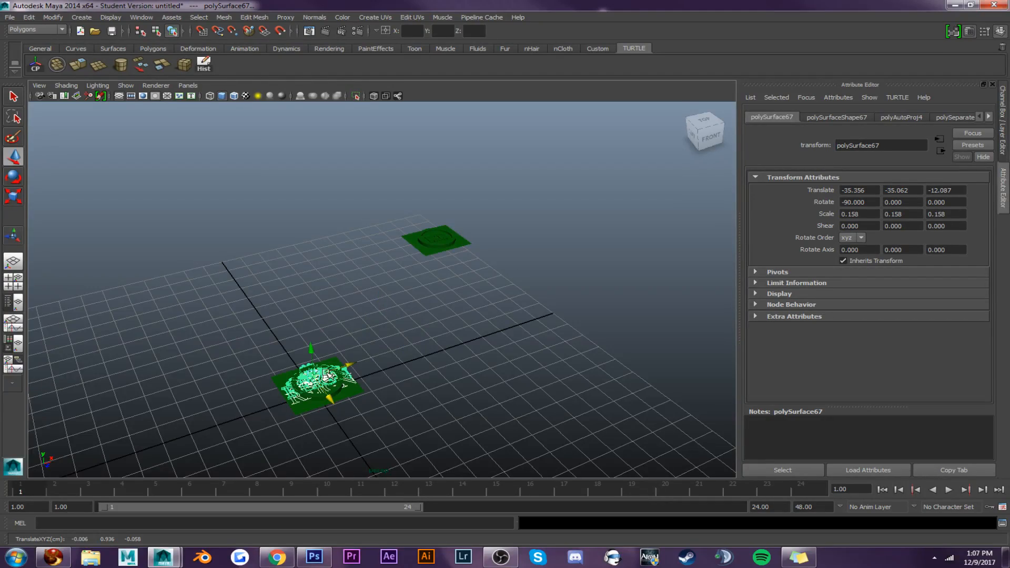
{"action": "key", "text": "f"}
{"action": "left_click_drag", "start_coordinate": [394, 312], "coordinate": [350, 360], "text": "alt"}
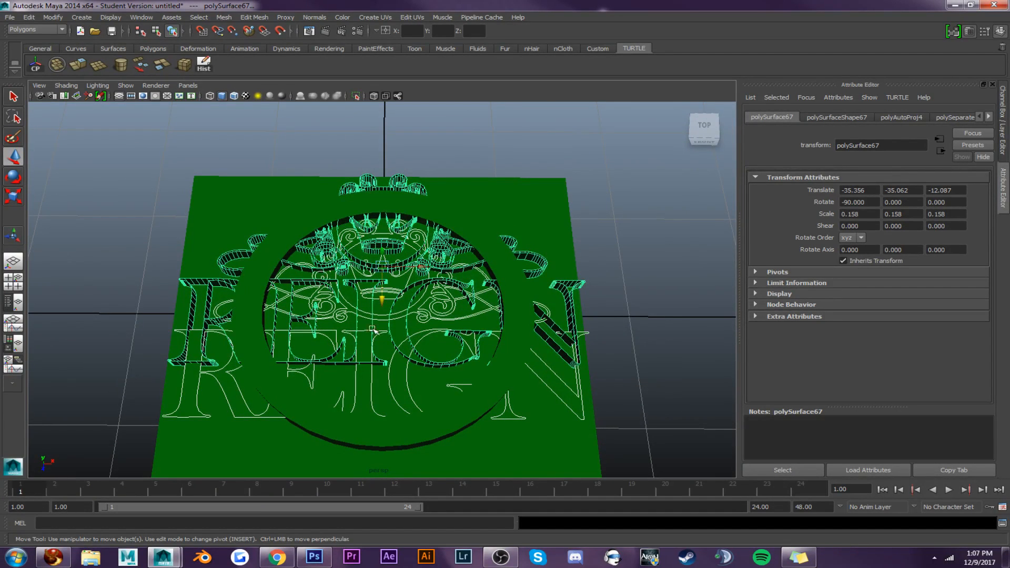
{"action": "left_click", "coordinate": [377, 150]}
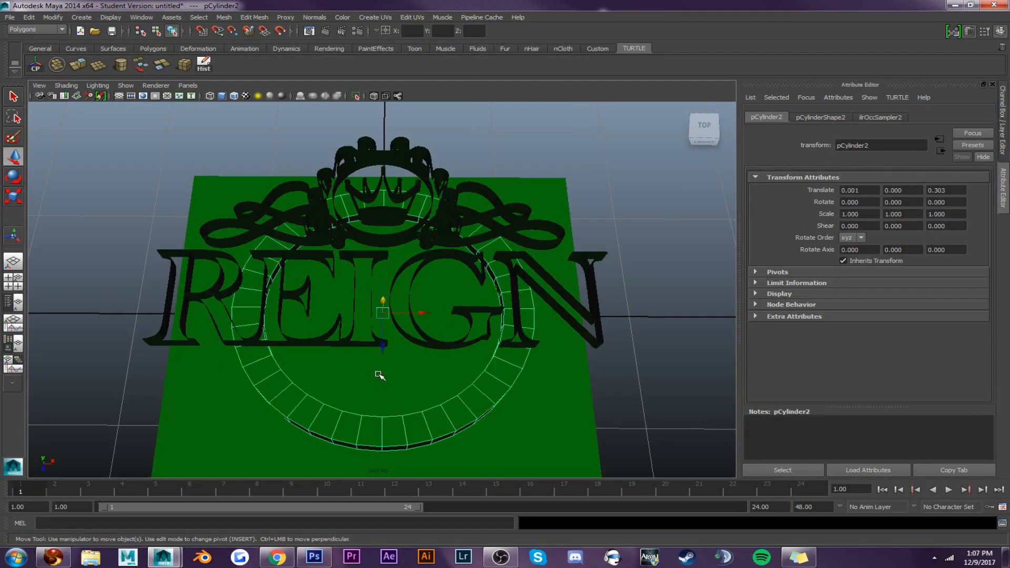
{"action": "left_click_drag", "start_coordinate": [356, 368], "coordinate": [360, 323], "text": "alt"}
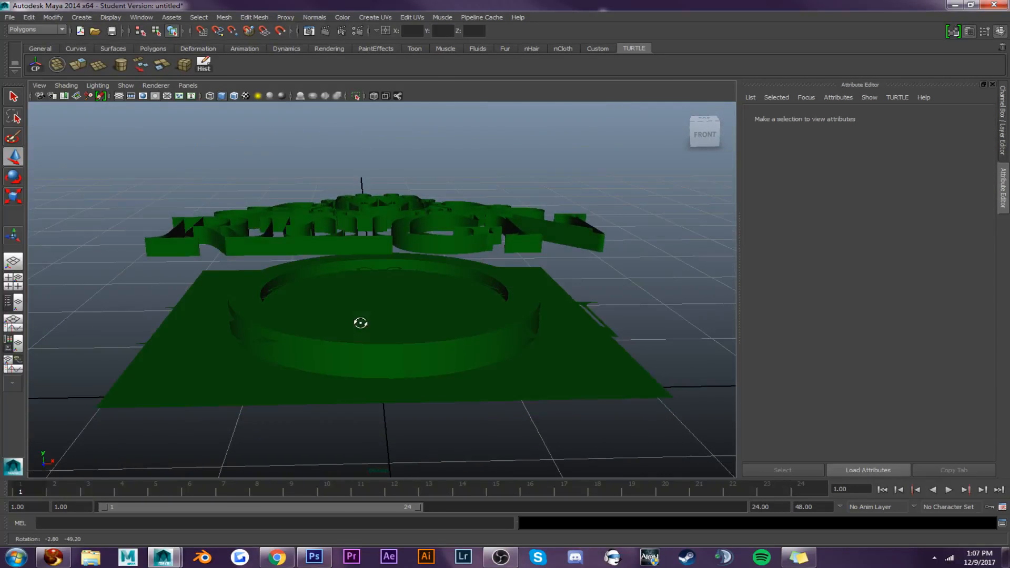
Raise the front mesh to the top edges of the side walls, to a Translate Y of about -34.504
{"action": "left_click", "coordinate": [372, 244]}
{"action": "left_click_drag", "start_coordinate": [385, 181], "coordinate": [385, 170]}
{"action": "left_click_drag", "start_coordinate": [387, 211], "coordinate": [470, 209], "text": "alt"}
{"action": "scroll", "coordinate": [471, 209], "scroll_direction": "up", "scroll_amount": 4}
{"action": "left_click_drag", "start_coordinate": [473, 188], "coordinate": [401, 164]}
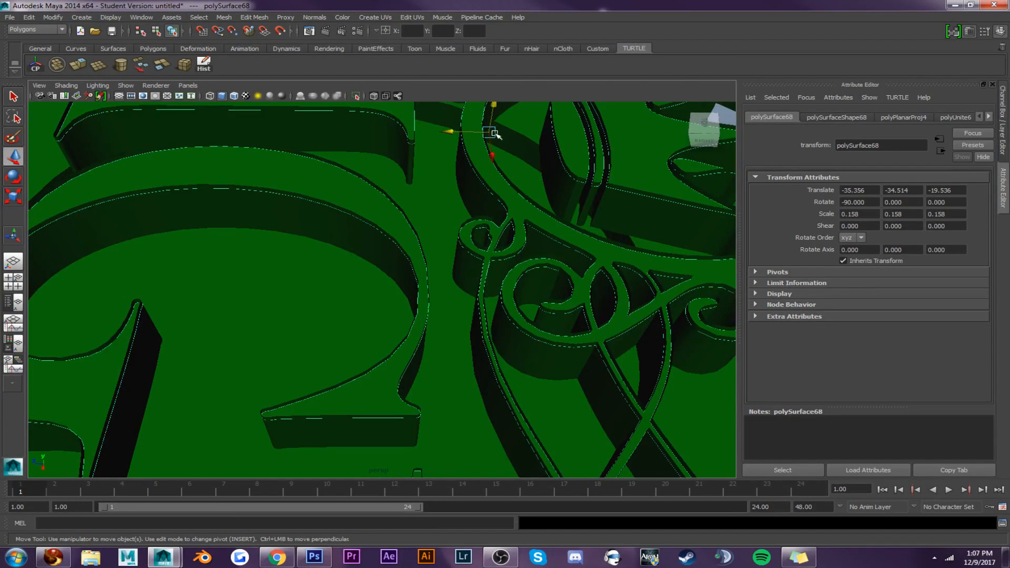
{"action": "middle_click_drag", "start_coordinate": [496, 135], "coordinate": [494, 171], "text": "alt"}
{"action": "left_click_drag", "start_coordinate": [479, 146], "coordinate": [493, 246]}
{"action": "scroll", "coordinate": [494, 250], "scroll_direction": "down", "scroll_amount": 8}
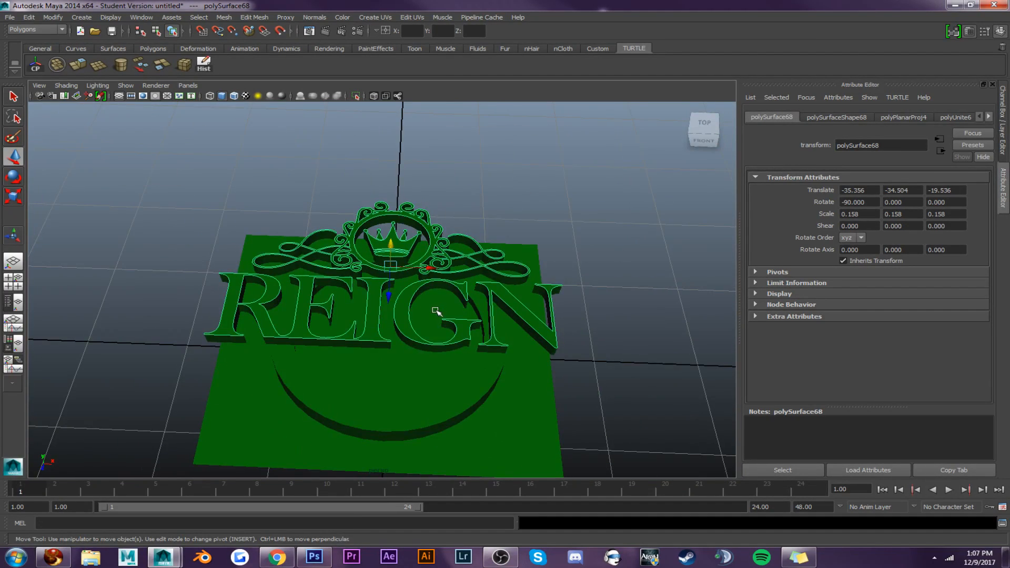
Select the front and side meshes together and scale them uniformly to about 0.071
{"action": "mouse_move", "coordinate": [435, 319]}
{"action": "left_mouse_down", "text": "alt"}
{"action": "mouse_move", "coordinate": [435, 339]}
{"action": "mouse_move", "coordinate": [435, 302]}
{"action": "left_mouse_up", "text": "alt"}
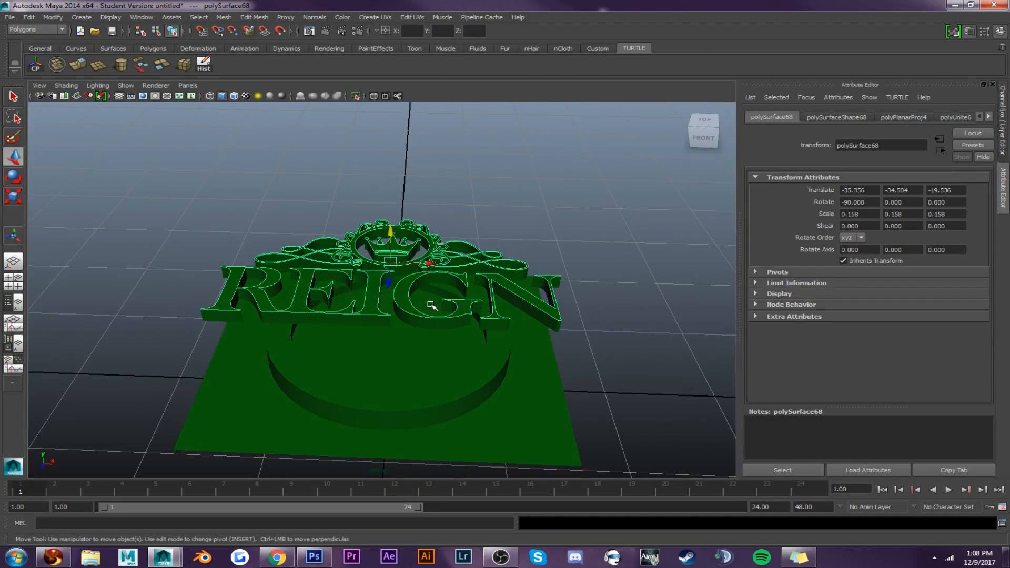
{"action": "left_click", "coordinate": [431, 305], "text": "shift"}
{"action": "key", "text": "r"}
{"action": "left_click_drag", "start_coordinate": [390, 269], "coordinate": [292, 270]}
{"action": "key", "text": "w"}
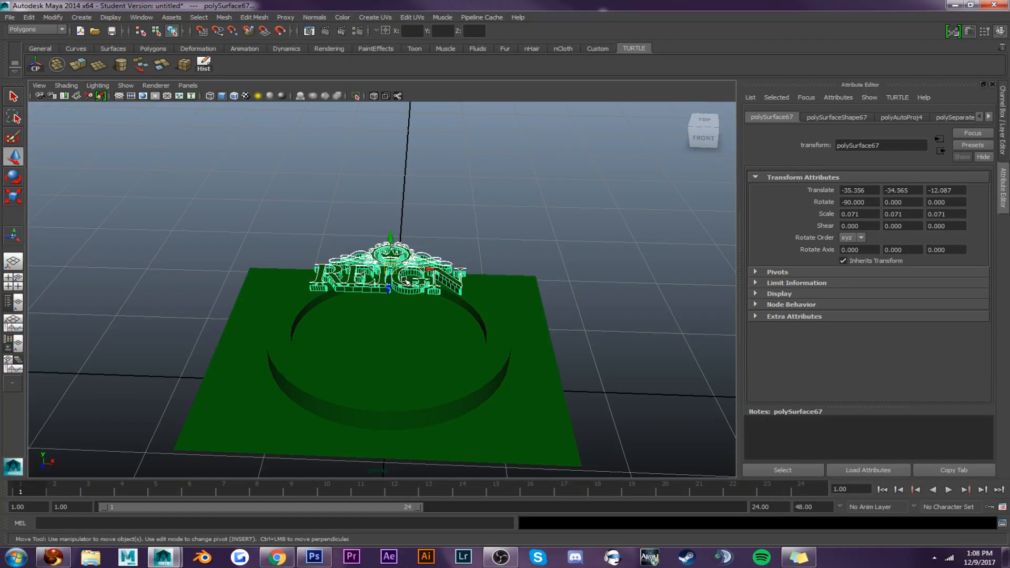
Lower only the front mesh back onto the scaled side walls, to a Translate Y of about -34.535
{"action": "left_click_drag", "start_coordinate": [406, 282], "coordinate": [404, 229], "text": "alt"}
{"action": "scroll", "coordinate": [404, 294], "scroll_direction": "up", "scroll_amount": 4}
{"action": "left_click_drag", "start_coordinate": [403, 358], "coordinate": [402, 391], "text": "alt"}
{"action": "scroll", "coordinate": [403, 366], "scroll_direction": "up", "scroll_amount": 2}
{"action": "scroll", "coordinate": [402, 365], "scroll_direction": "up", "scroll_amount": 2}
{"action": "left_click", "coordinate": [398, 300]}
{"action": "left_click", "coordinate": [394, 320]}
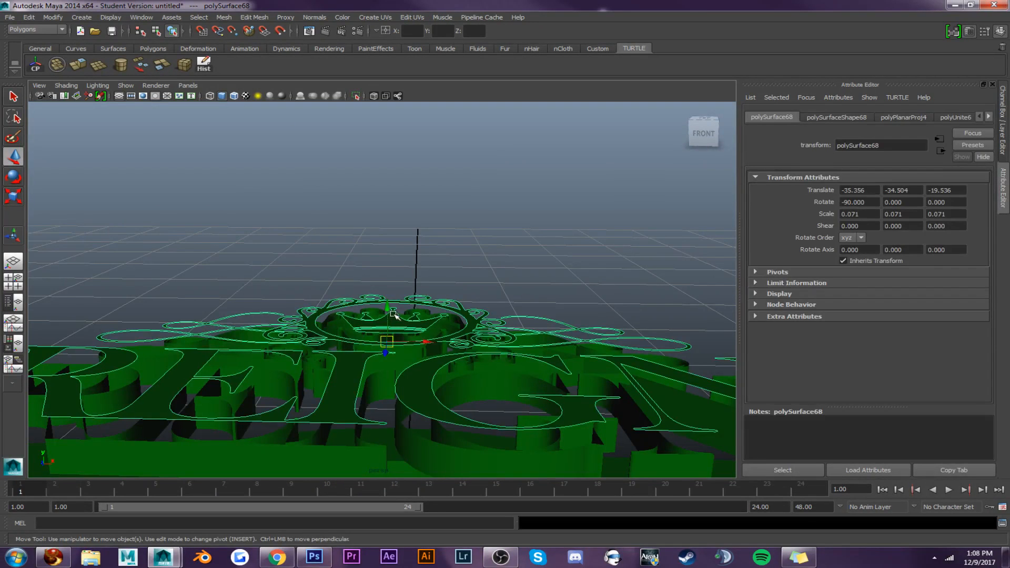
{"action": "left_click_drag", "start_coordinate": [388, 303], "coordinate": [388, 319]}
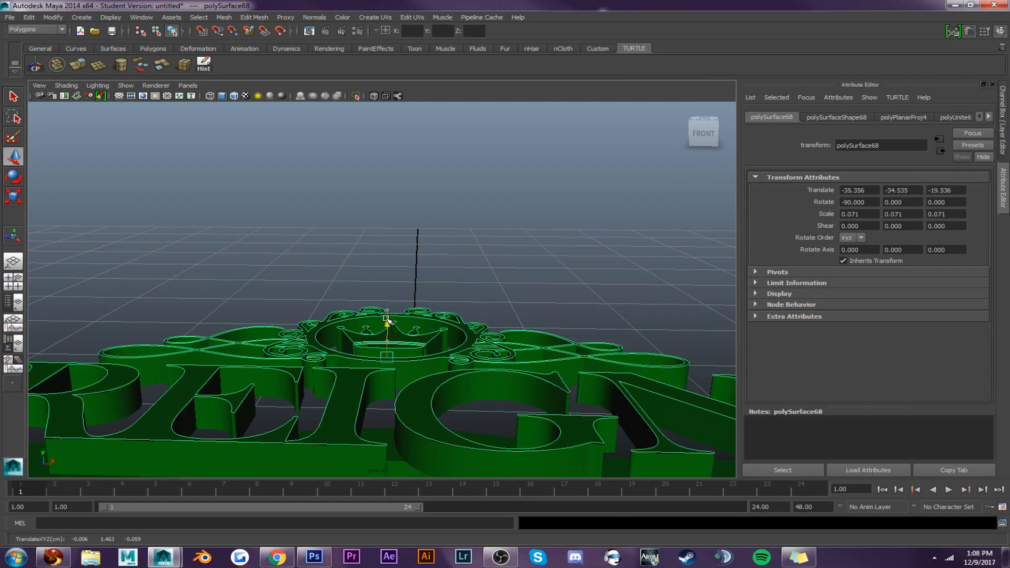
Fine-tune the front mesh's height against the side-wall edges, to a Translate Y of about -34.537
{"action": "scroll", "coordinate": [388, 323], "scroll_direction": "up", "scroll_amount": 10}
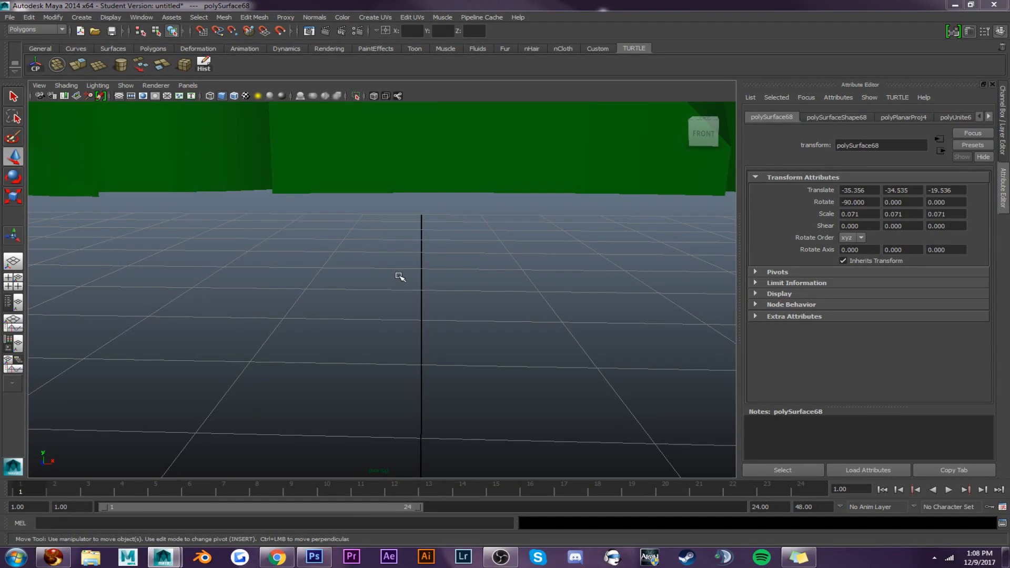
{"action": "scroll", "coordinate": [394, 249], "scroll_direction": "up", "scroll_amount": 2}
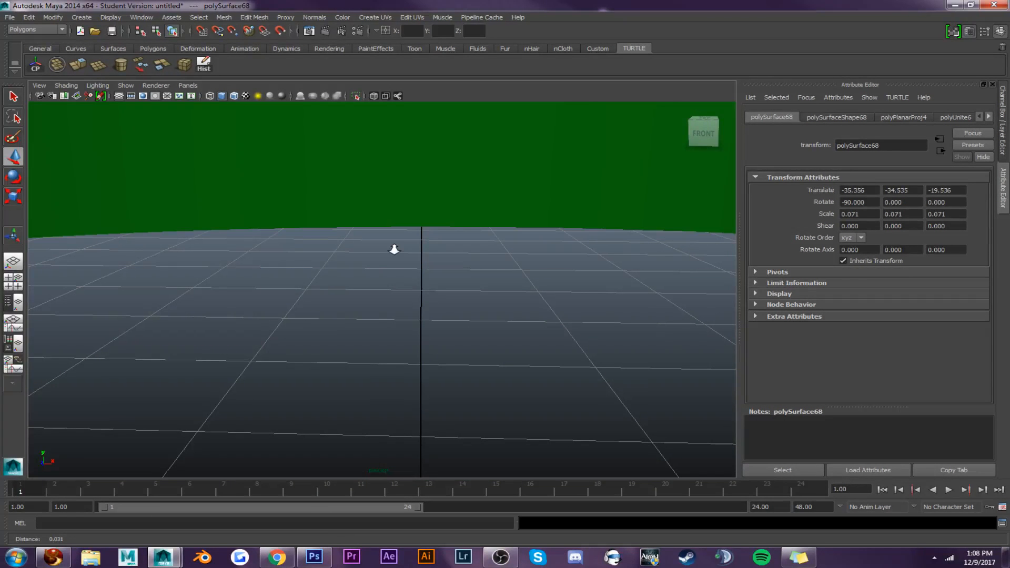
{"action": "scroll", "coordinate": [404, 194], "scroll_direction": "down", "scroll_amount": 8}
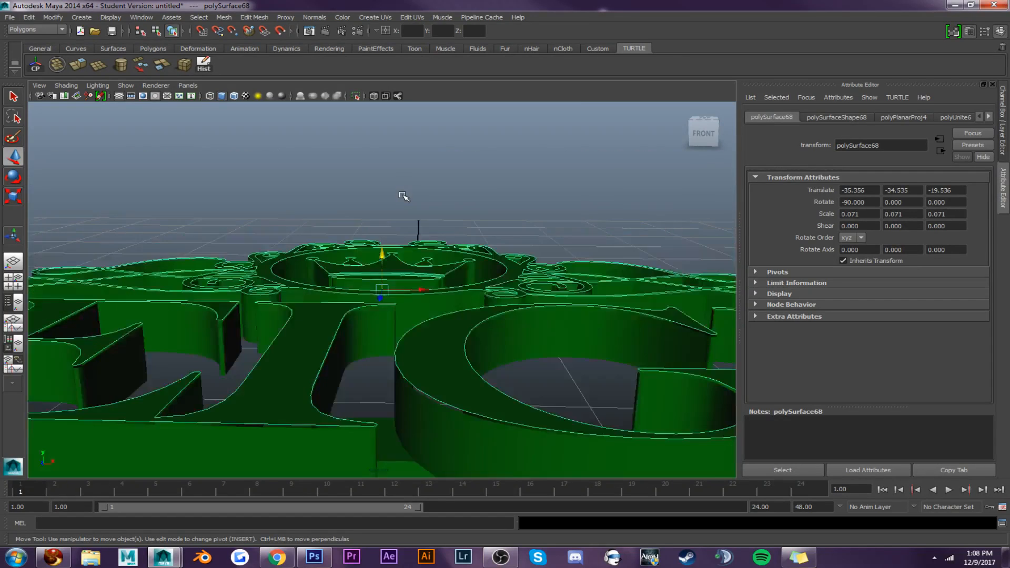
{"action": "left_click_drag", "start_coordinate": [381, 255], "coordinate": [382, 254]}
{"action": "scroll", "coordinate": [382, 255], "scroll_direction": "up", "scroll_amount": 2}
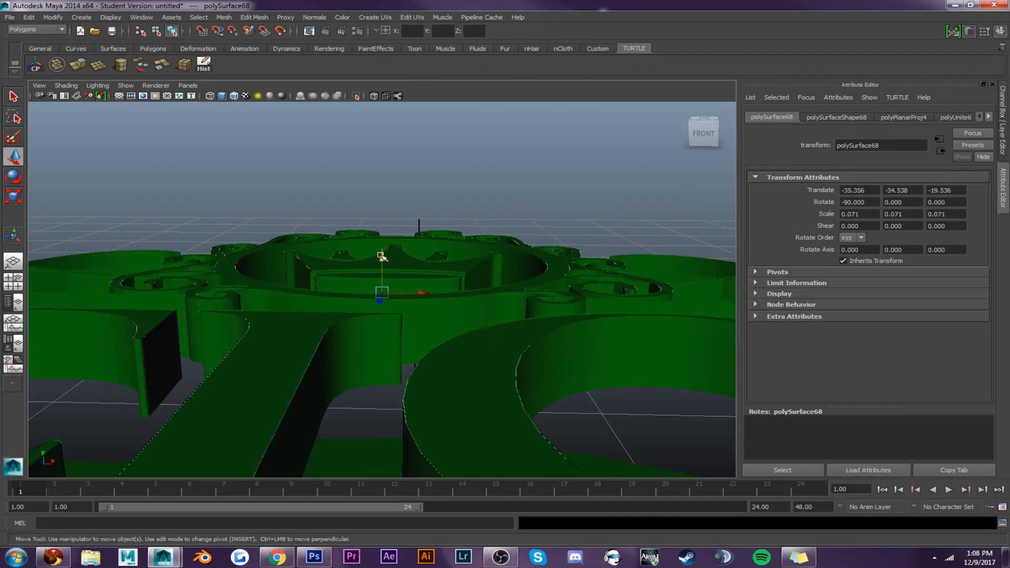
{"action": "scroll", "coordinate": [381, 257], "scroll_direction": "up", "scroll_amount": 3}
{"action": "left_click", "coordinate": [382, 257]}
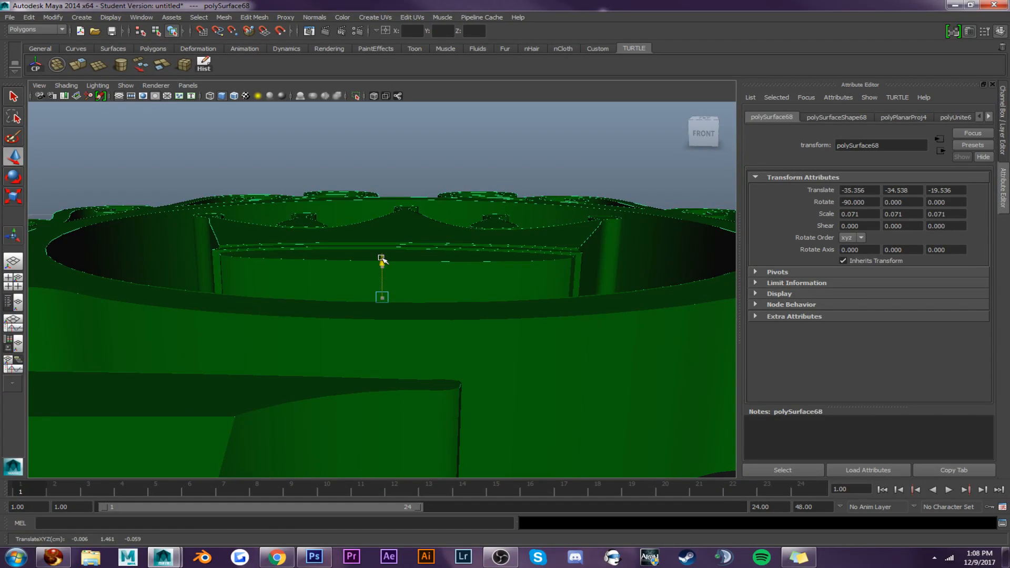
{"action": "left_click_drag", "start_coordinate": [381, 258], "coordinate": [382, 258]}
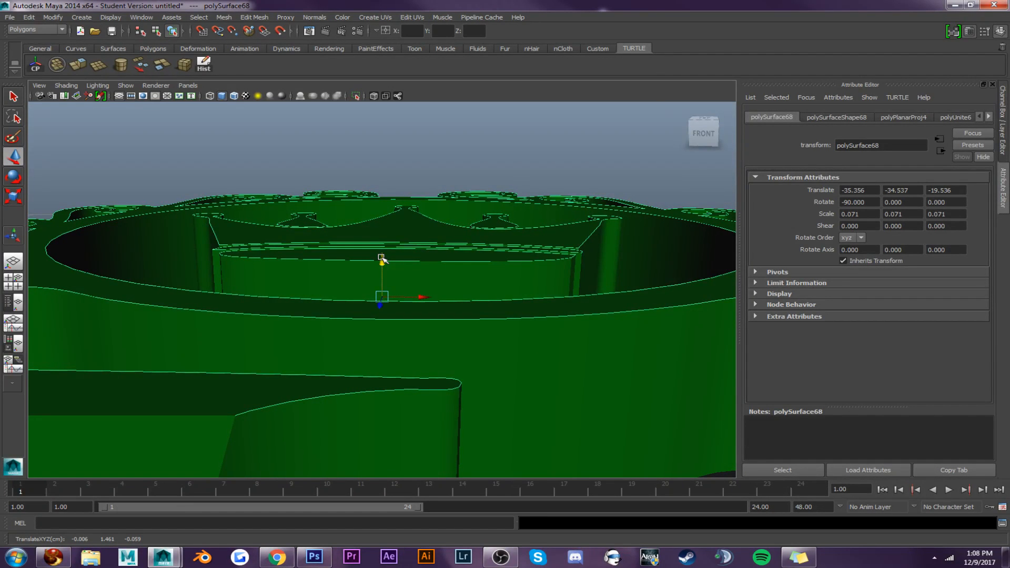
{"action": "scroll", "coordinate": [382, 258], "scroll_direction": "down", "scroll_amount": 10}
Move both logo meshes down inside the plate's ring, with the side walls at about -35.069 in Y and -11.842 in Z
{"action": "left_click_drag", "start_coordinate": [382, 259], "coordinate": [384, 279], "text": "alt"}
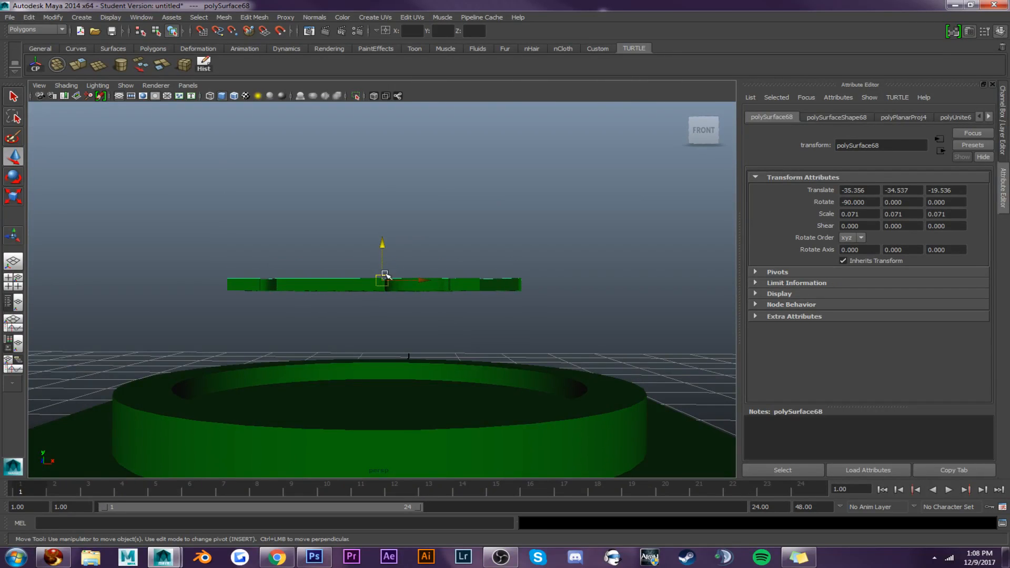
{"action": "scroll", "coordinate": [387, 270], "scroll_direction": "up", "scroll_amount": 10}
{"action": "scroll", "coordinate": [388, 270], "scroll_direction": "down", "scroll_amount": 5}
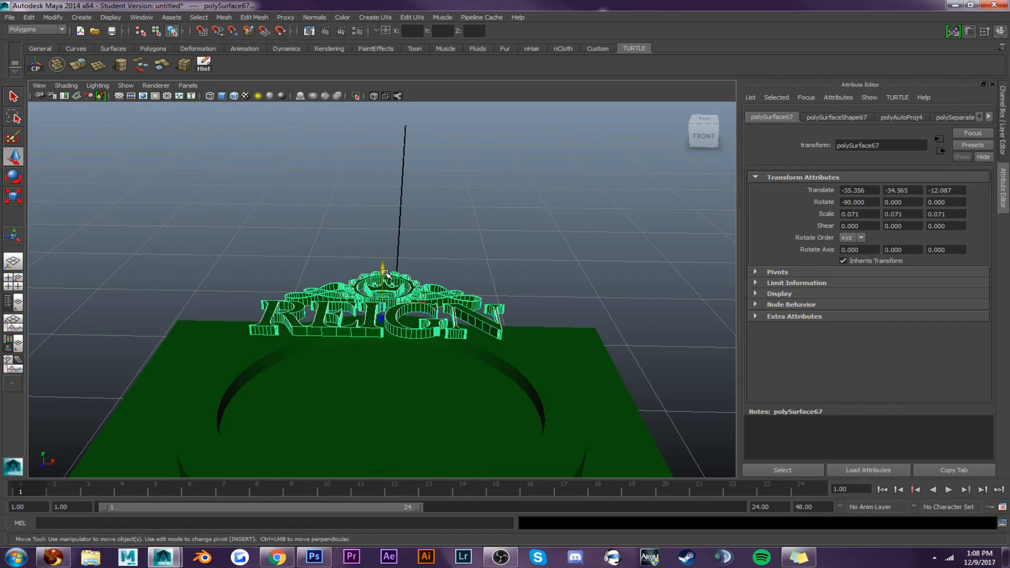
{"action": "left_click_drag", "start_coordinate": [386, 277], "coordinate": [396, 368]}
{"action": "left_click", "coordinate": [707, 121]}
{"action": "middle_click_drag", "start_coordinate": [395, 369], "coordinate": [428, 287], "text": "alt"}
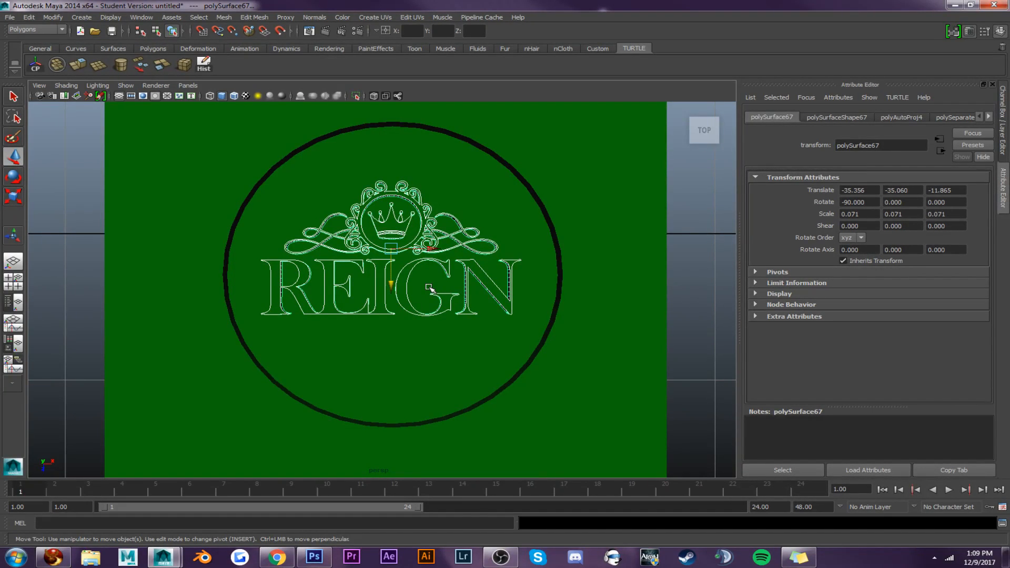
{"action": "left_click_drag", "start_coordinate": [391, 284], "coordinate": [396, 226]}
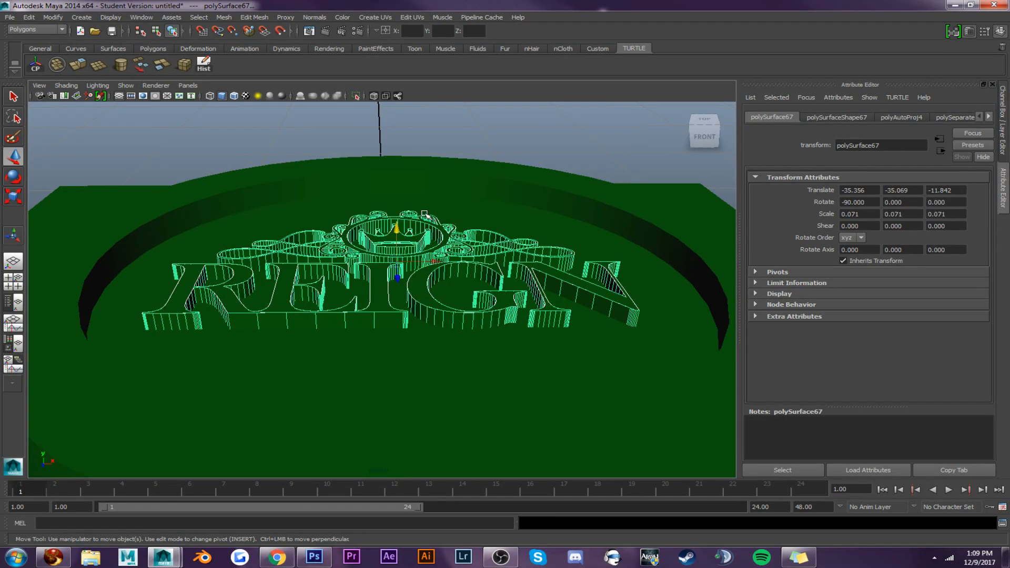
Create bevelled 3D text reading "VIP GROUP" in Baskerville Old Face
{"action": "left_click", "coordinate": [354, 189]}
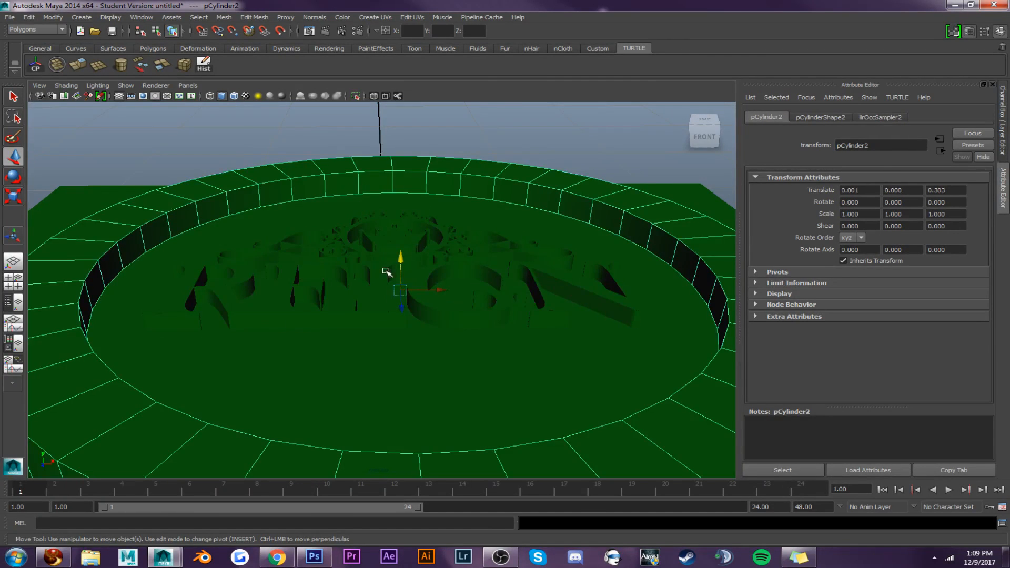
{"action": "left_click_drag", "start_coordinate": [368, 236], "coordinate": [415, 277], "text": "alt"}
{"action": "scroll", "coordinate": [394, 284], "scroll_direction": "down", "scroll_amount": 10}
{"action": "scroll", "coordinate": [414, 278], "scroll_direction": "down", "scroll_amount": 2}
{"action": "scroll", "coordinate": [415, 279], "scroll_direction": "down", "scroll_amount": 2}
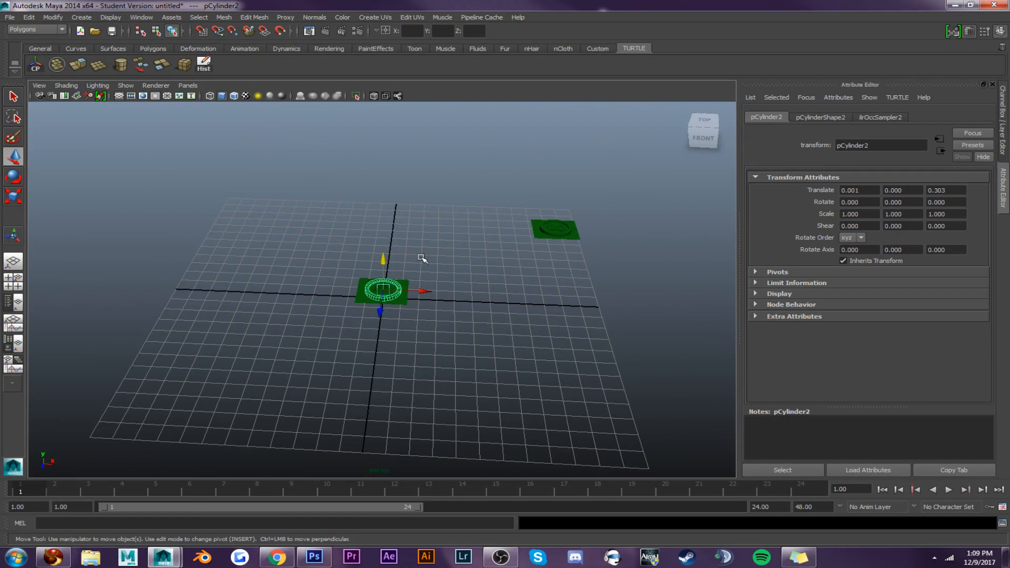
{"action": "left_click_drag", "start_coordinate": [422, 258], "coordinate": [405, 258], "text": "alt"}
{"action": "left_click", "coordinate": [82, 17]}
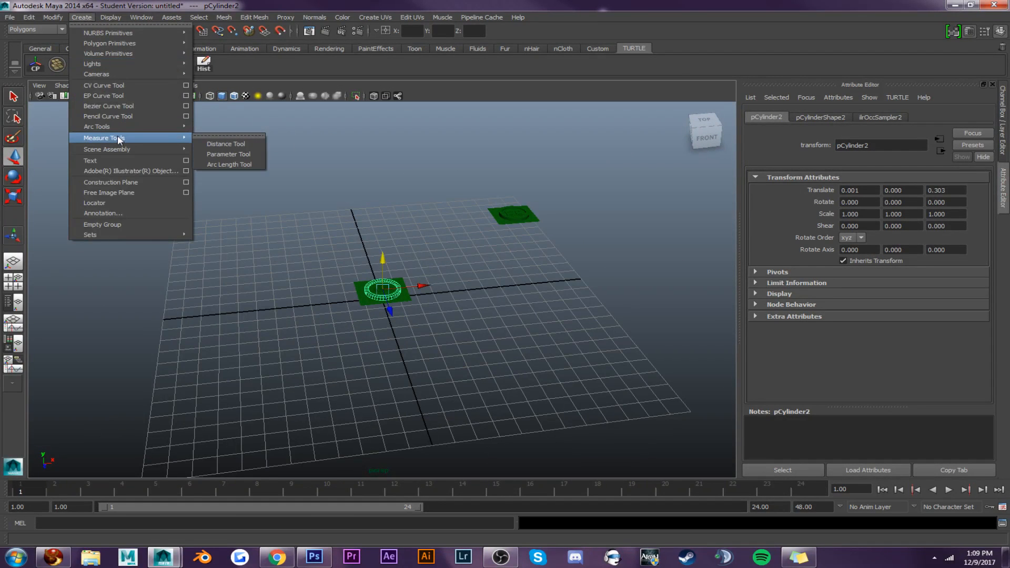
{"action": "mouse_move", "coordinate": [121, 149]}
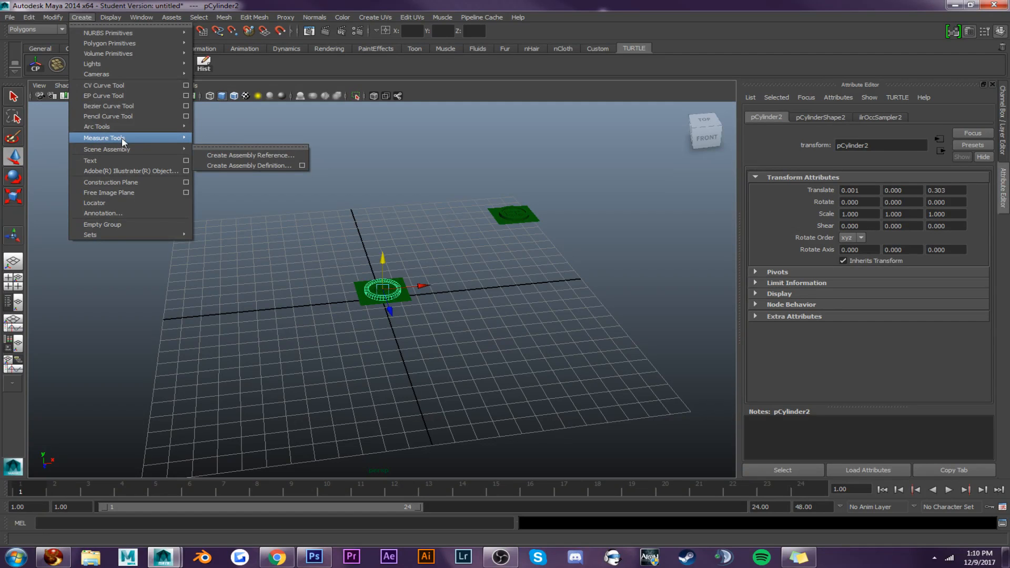
{"action": "left_click", "coordinate": [186, 161]}
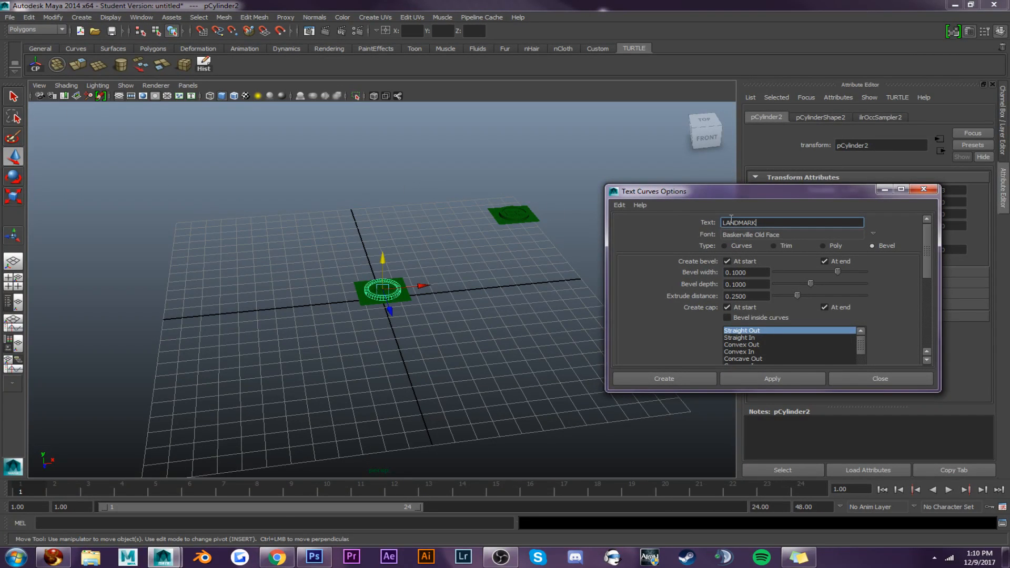
{"action": "double_click", "coordinate": [731, 221]}
{"action": "type", "text": "VIP GROUP"}
{"action": "left_click", "coordinate": [686, 376]}
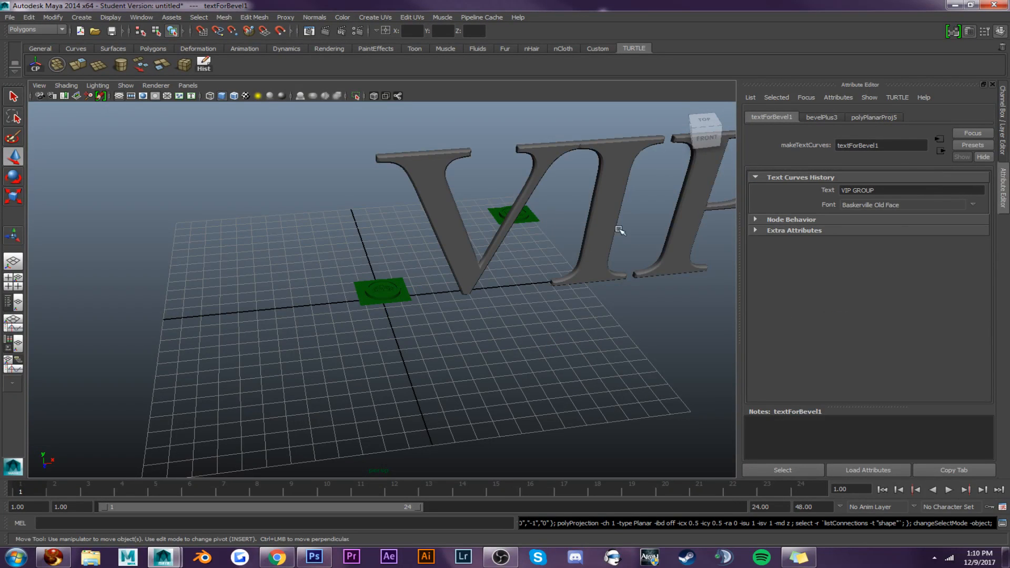
Select the front faces of all the VIP GROUP letters and extract them from the bevelled text mesh
{"action": "middle_click_drag", "start_coordinate": [637, 236], "coordinate": [546, 238], "text": "alt"}
{"action": "left_click_drag", "start_coordinate": [613, 257], "coordinate": [575, 221], "text": "alt"}
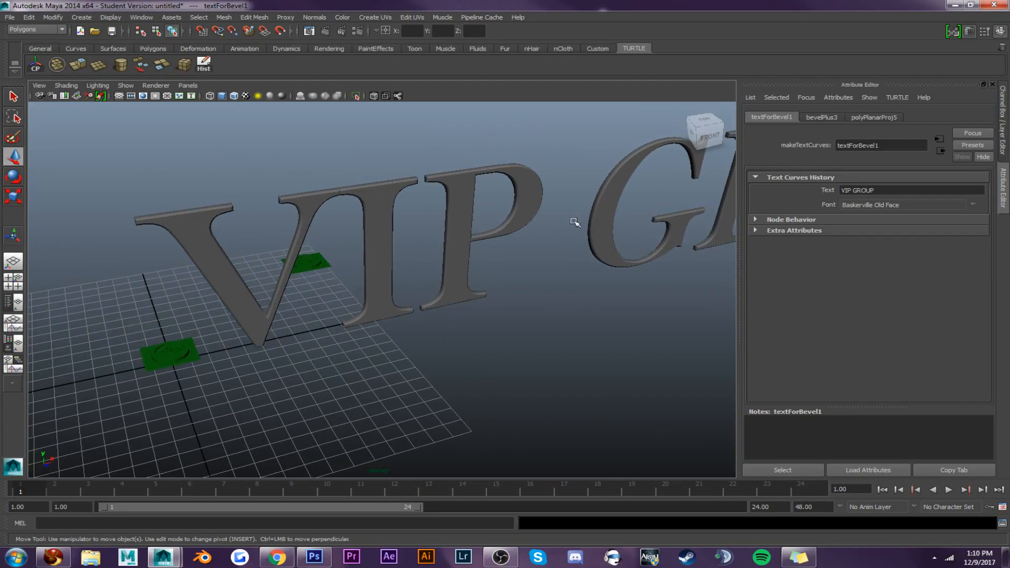
{"action": "left_click", "coordinate": [199, 227]}
{"action": "right_click_drag", "start_coordinate": [201, 229], "coordinate": [209, 247]}
{"action": "left_click", "coordinate": [275, 244]}
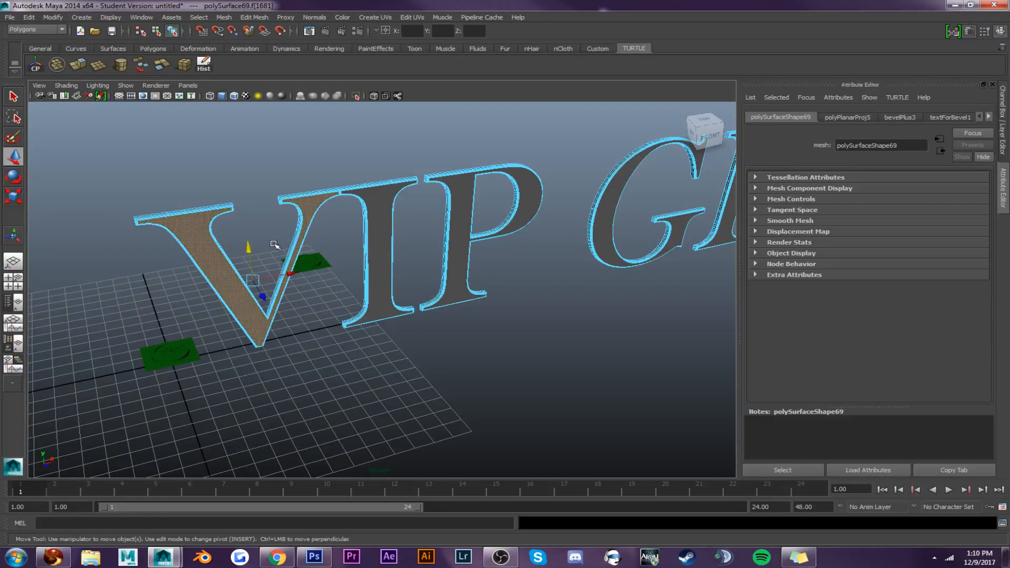
{"action": "left_click", "coordinate": [395, 206], "text": "shift"}
{"action": "left_click", "coordinate": [458, 201], "text": "shift"}
{"action": "middle_click_drag", "start_coordinate": [463, 200], "coordinate": [273, 207], "text": "alt"}
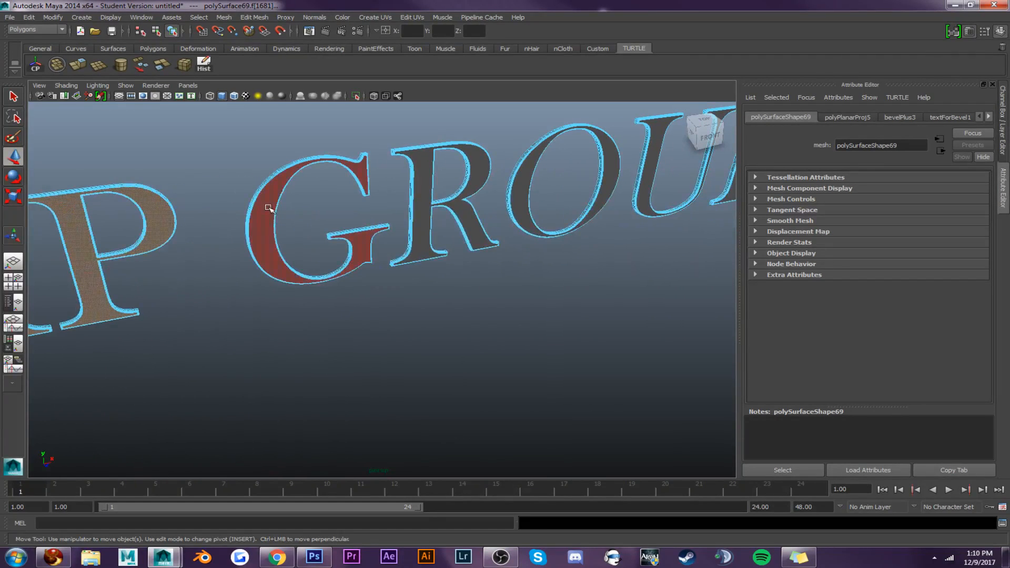
{"action": "left_click", "coordinate": [264, 216], "text": "shift"}
{"action": "left_click", "coordinate": [424, 183], "text": "shift"}
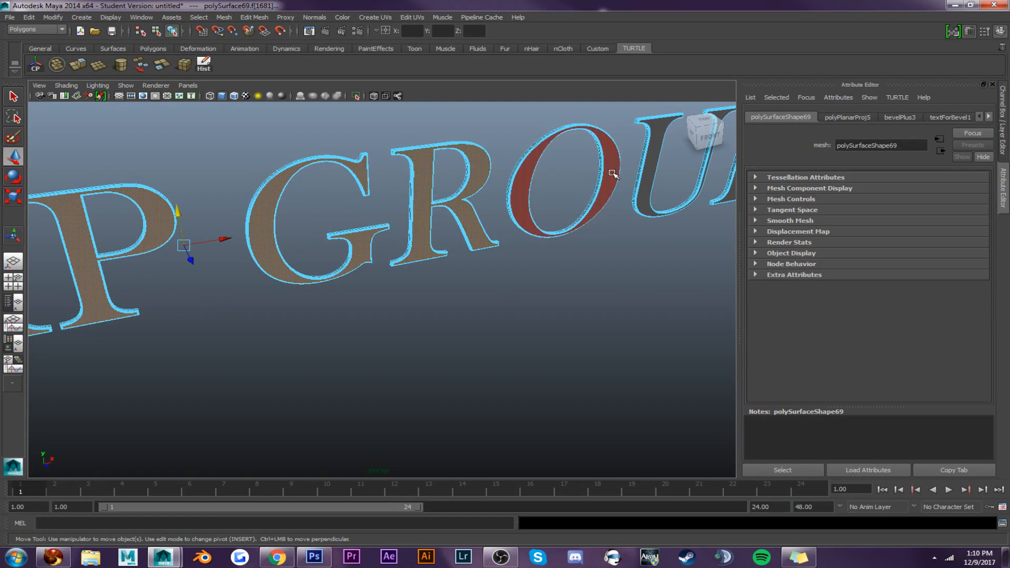
{"action": "left_click", "coordinate": [613, 174], "text": "shift"}
{"action": "middle_click_drag", "start_coordinate": [613, 174], "coordinate": [371, 216], "text": "alt"}
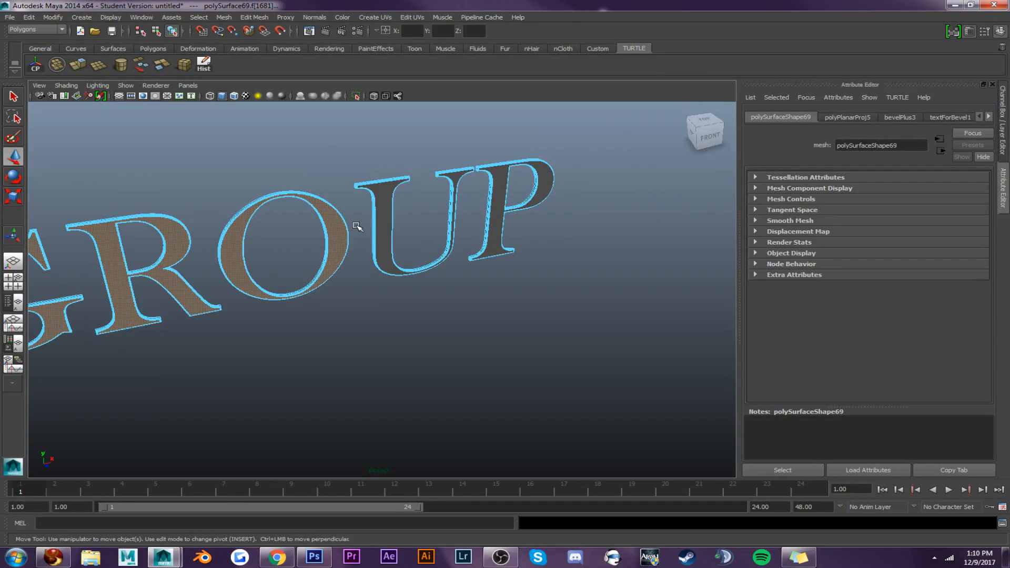
{"action": "left_click", "coordinate": [384, 206], "text": "shift"}
{"action": "left_click", "coordinate": [505, 172], "text": "shift"}
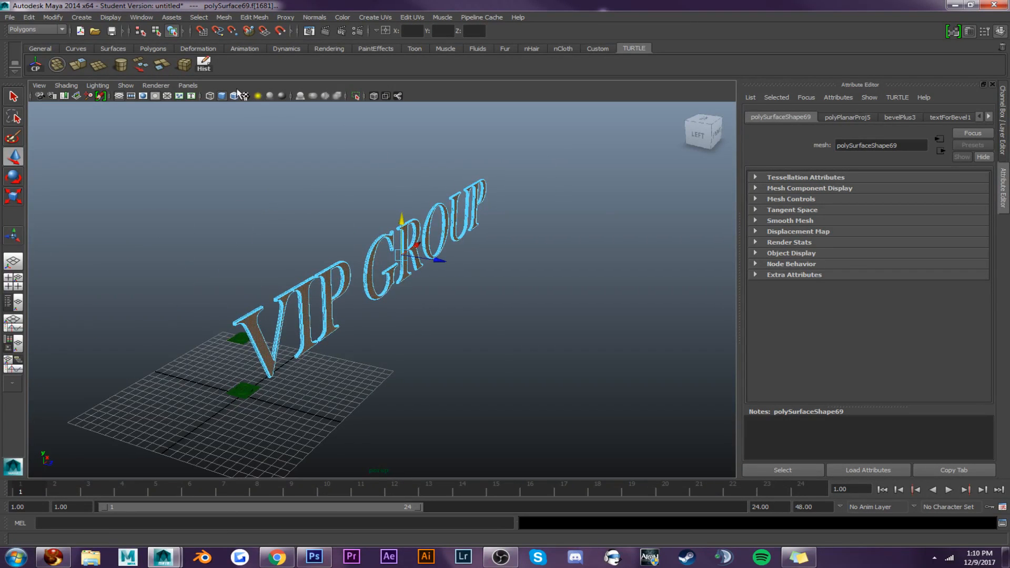
{"action": "left_click", "coordinate": [161, 69]}
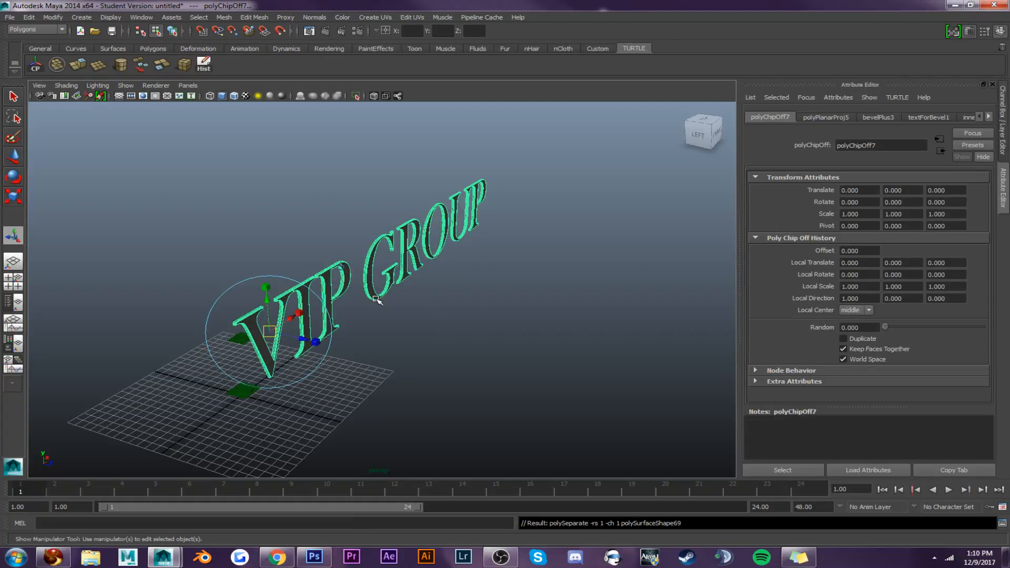
Pull the extracted letter faces away from the bevelled text body and delete that body
{"action": "left_click_drag", "start_coordinate": [315, 342], "coordinate": [509, 330]}
{"action": "left_click_drag", "start_coordinate": [418, 325], "coordinate": [626, 335]}
{"action": "left_click", "coordinate": [399, 250]}
{"action": "key", "text": "Delete"}
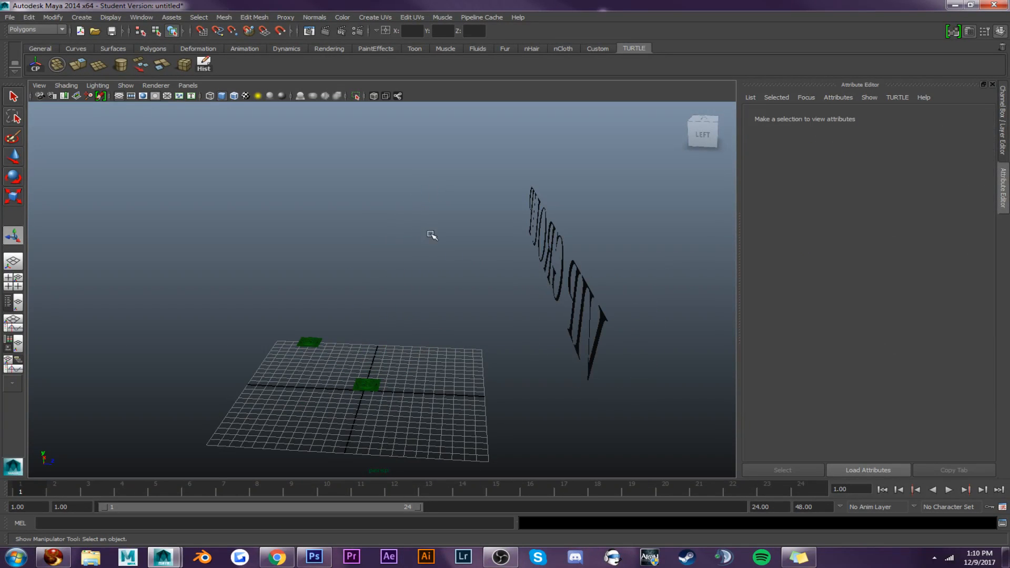
Combine the separate VIP GROUP letter faces into a single mesh
{"action": "left_click_drag", "start_coordinate": [480, 151], "coordinate": [664, 421]}
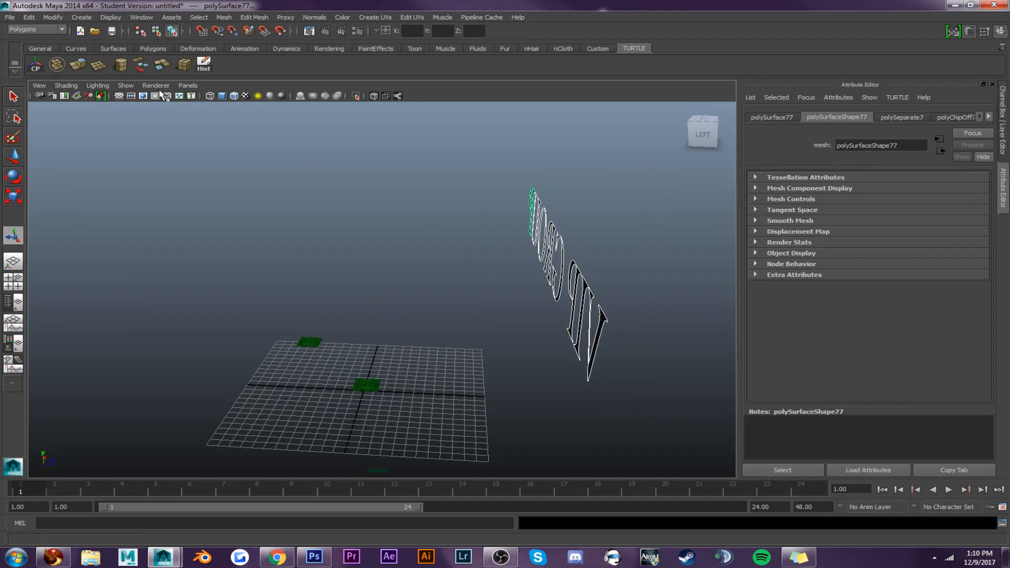
{"action": "left_click", "coordinate": [162, 64]}
{"action": "left_click_drag", "start_coordinate": [544, 246], "coordinate": [374, 279], "text": "alt"}
{"action": "scroll", "coordinate": [375, 279], "scroll_direction": "down", "scroll_amount": 4}
{"action": "scroll", "coordinate": [377, 279], "scroll_direction": "down", "scroll_amount": 2}
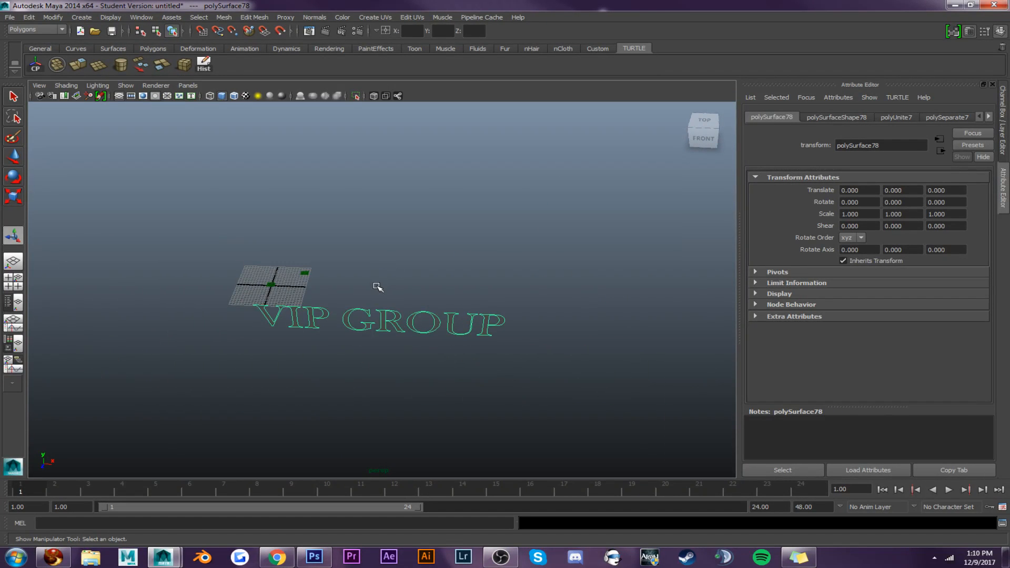
Move the VIP GROUP mesh back to a Translate Z of about -42.819 and lay it flat with Rotate X at -90
{"action": "key", "text": "w"}
{"action": "left_click_drag", "start_coordinate": [375, 342], "coordinate": [385, 269]}
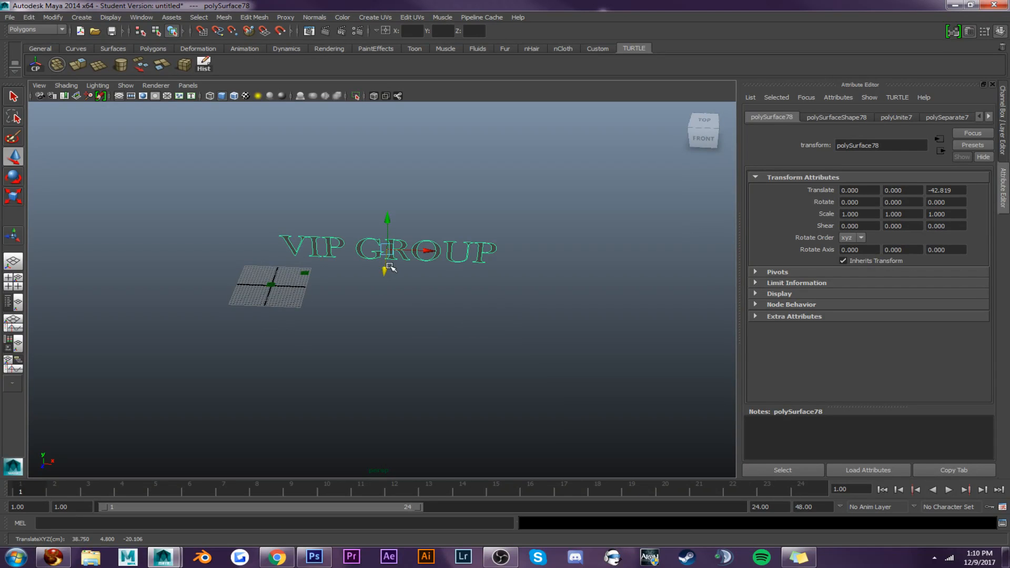
{"action": "left_click", "coordinate": [868, 204]}
{"action": "type", "text": "-90"}
{"action": "key", "text": "Return"}
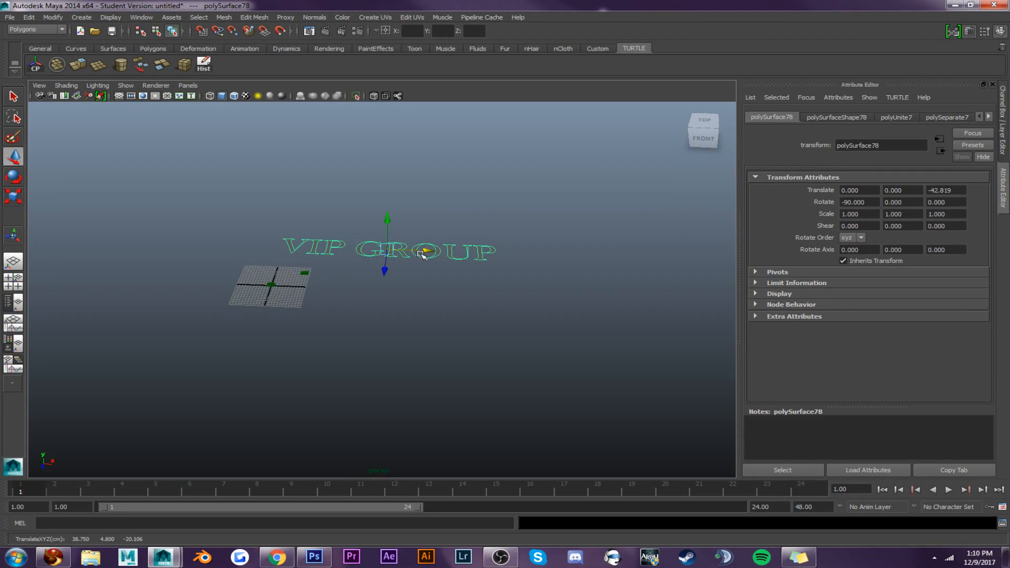
Scale the text uniformly to about 0.122 and move it to about -44.124 in X and -19.691 in Y
{"action": "key", "text": "r"}
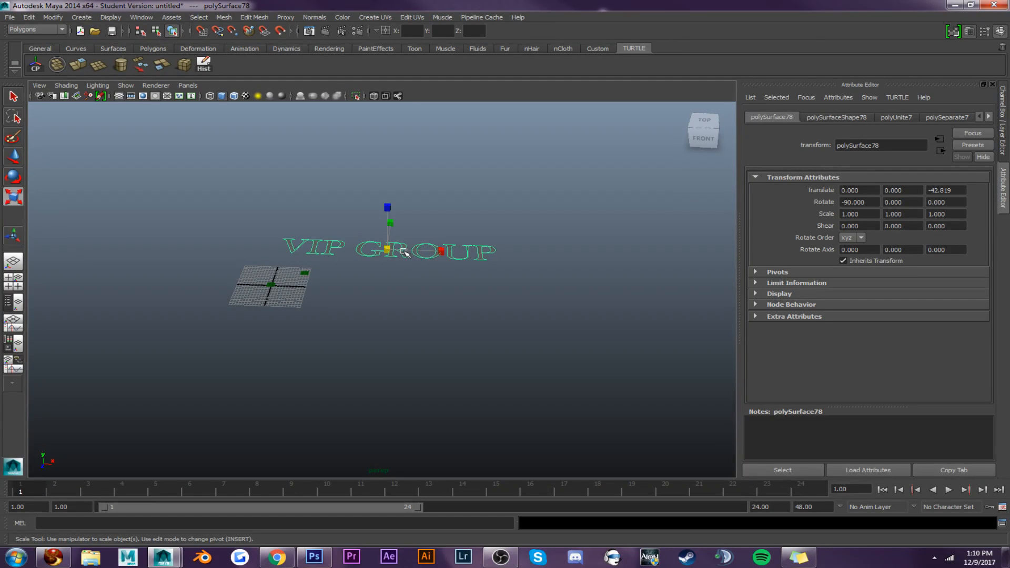
{"action": "left_click_drag", "start_coordinate": [404, 253], "coordinate": [300, 244]}
{"action": "key", "text": "w"}
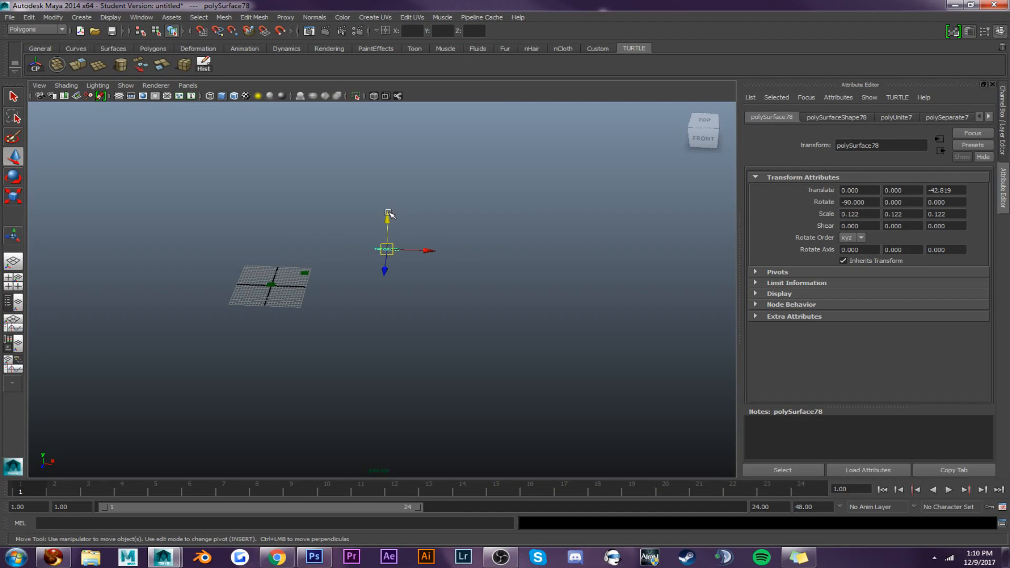
{"action": "left_click_drag", "start_coordinate": [416, 250], "coordinate": [415, 289]}
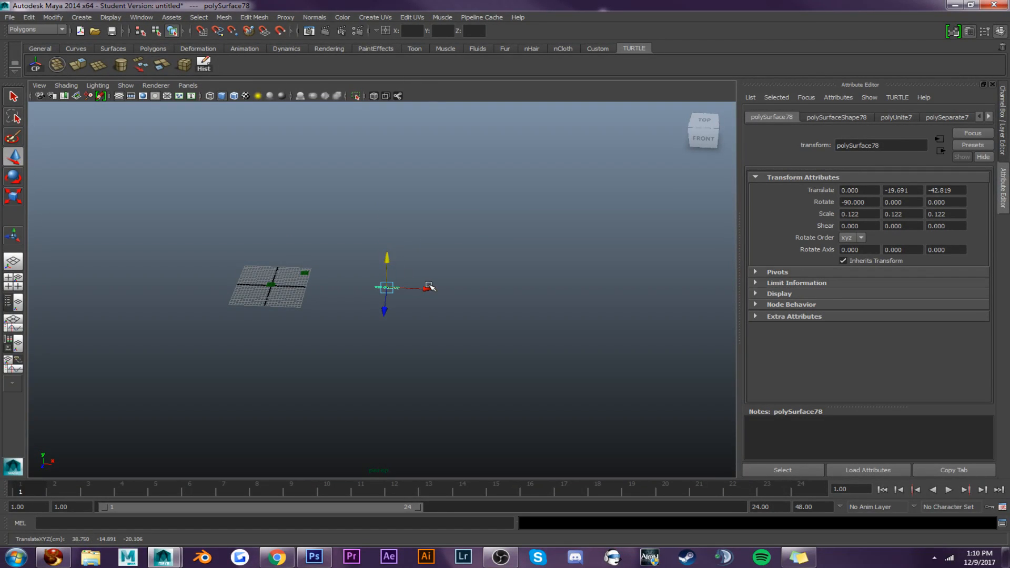
{"action": "left_click_drag", "start_coordinate": [428, 287], "coordinate": [312, 285]}
{"action": "key", "text": "f"}
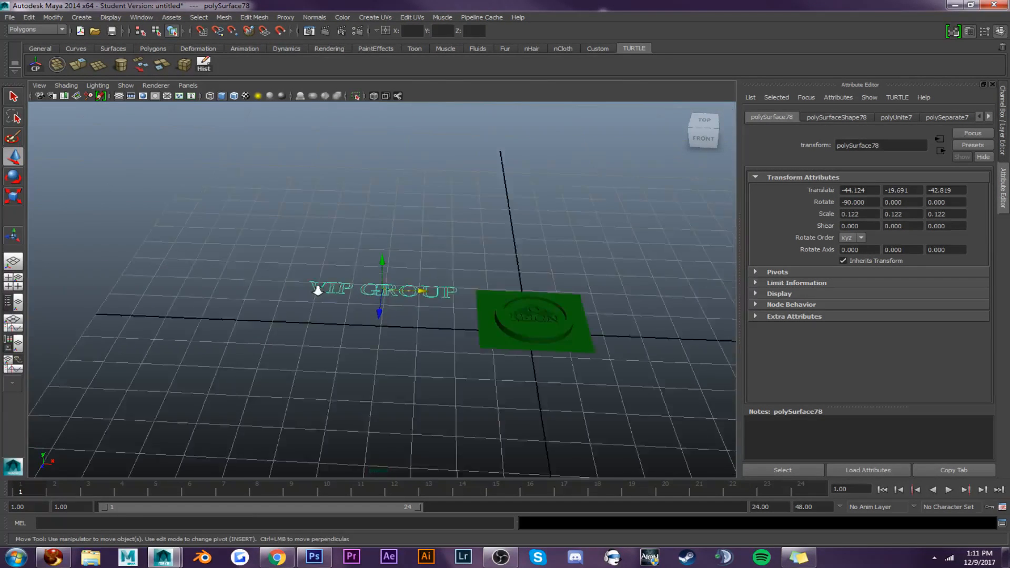
Position the text above the logo plate, at about -38.108 in X, -3.290 in Y and -22.688 in Z
{"action": "scroll", "coordinate": [318, 289], "scroll_direction": "down", "scroll_amount": 3}
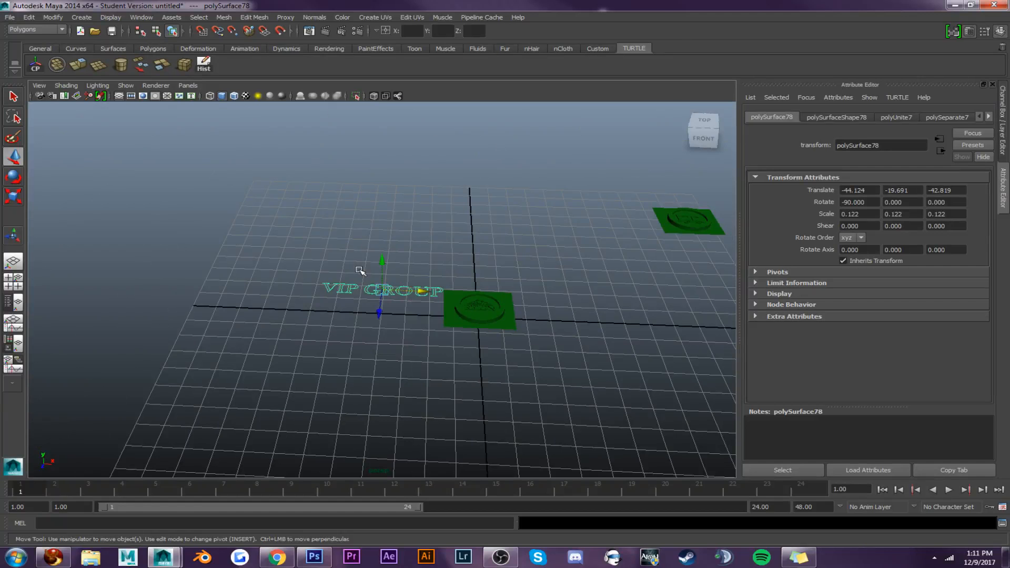
{"action": "left_click_drag", "start_coordinate": [379, 311], "coordinate": [356, 258]}
{"action": "left_click_drag", "start_coordinate": [447, 327], "coordinate": [431, 303], "text": "alt"}
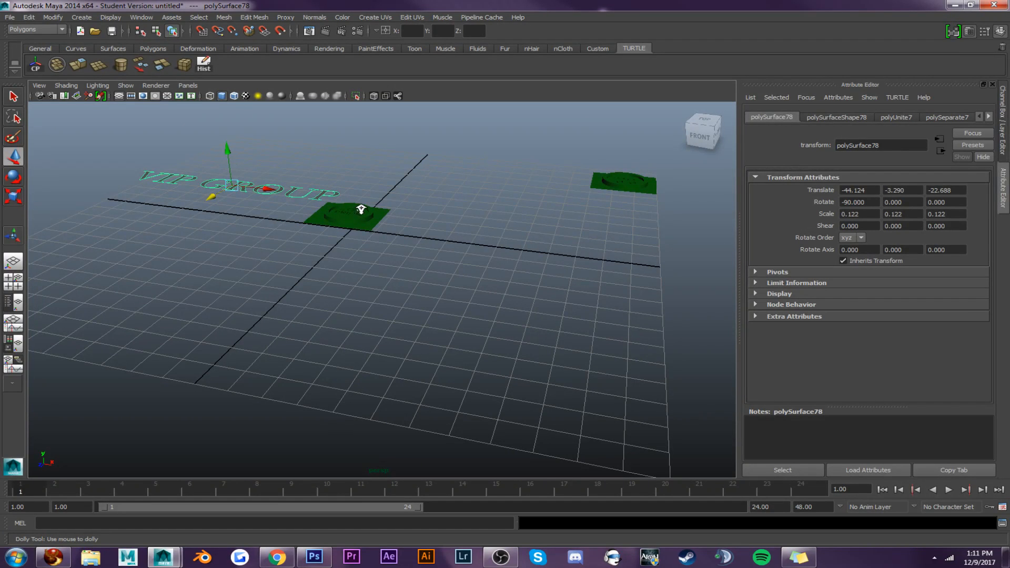
{"action": "scroll", "coordinate": [361, 209], "scroll_direction": "up", "scroll_amount": 8}
{"action": "middle_click_drag", "start_coordinate": [361, 210], "coordinate": [298, 270], "text": "alt"}
{"action": "left_click_drag", "start_coordinate": [298, 270], "coordinate": [242, 256], "text": "alt"}
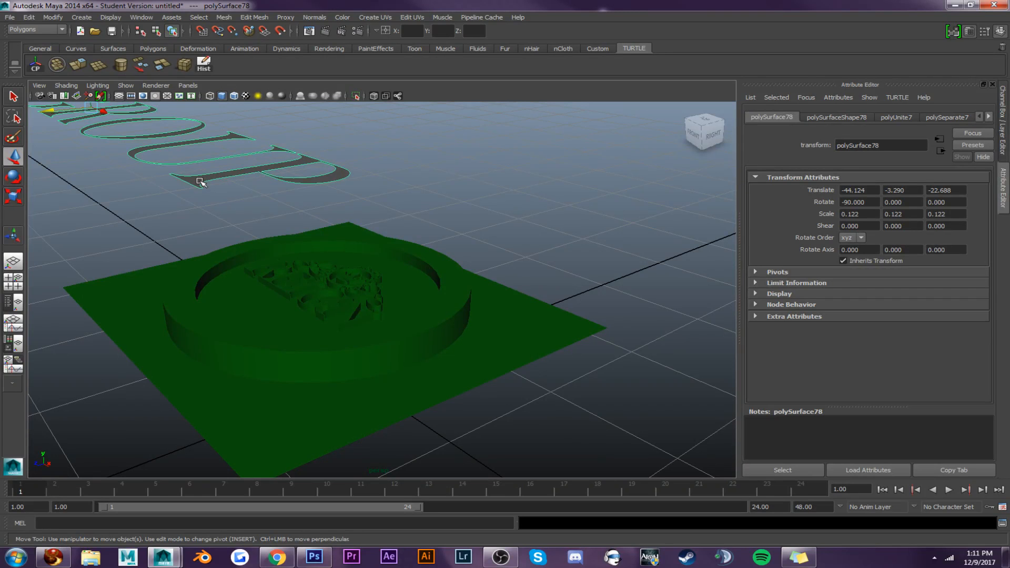
{"action": "left_click_drag", "start_coordinate": [200, 181], "coordinate": [498, 270], "text": "alt"}
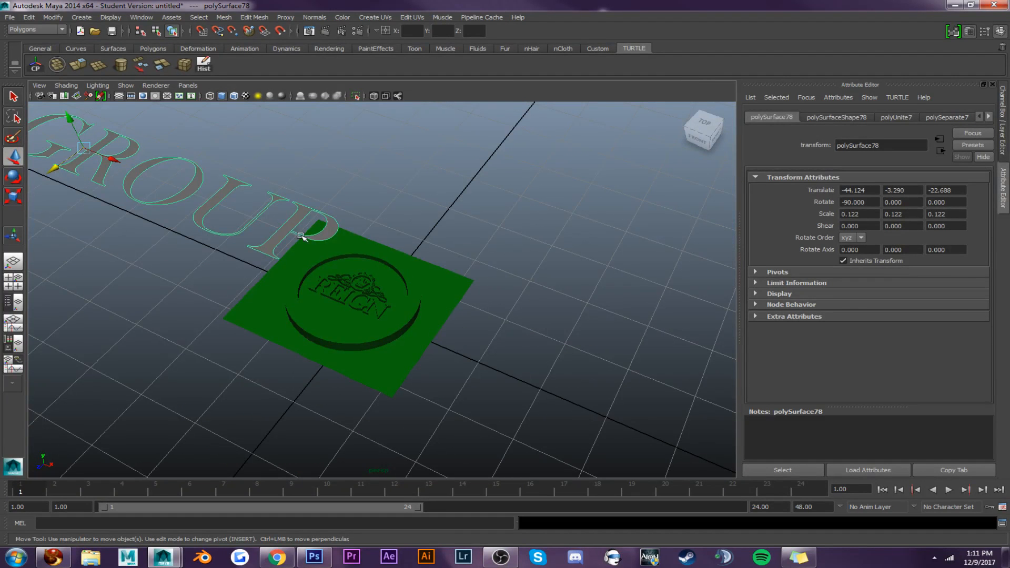
{"action": "left_click_drag", "start_coordinate": [119, 160], "coordinate": [436, 285]}
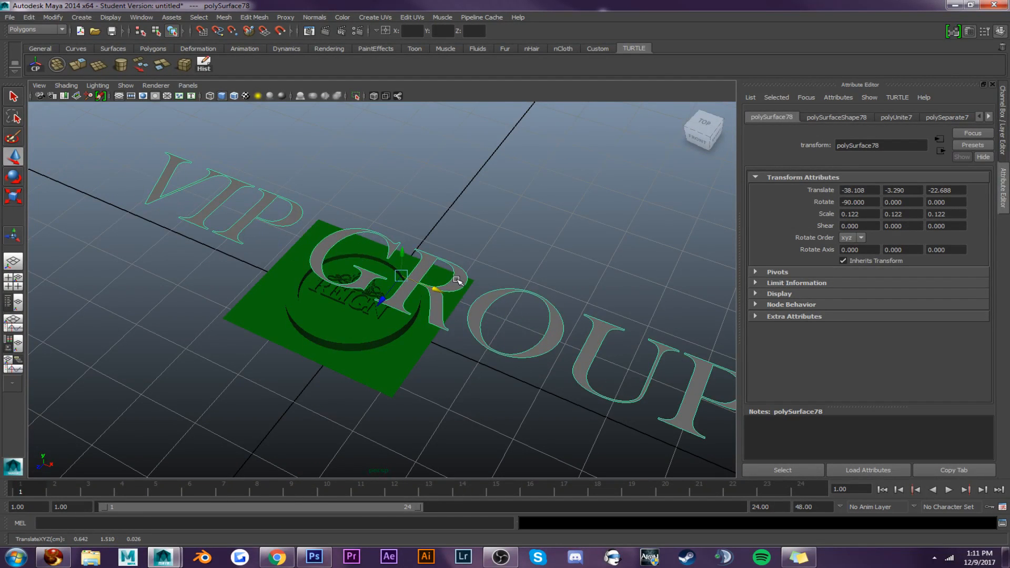
Scale the VIP GROUP text down uniformly to about 0.010 to suit the plate's ring
{"action": "key", "text": "r"}
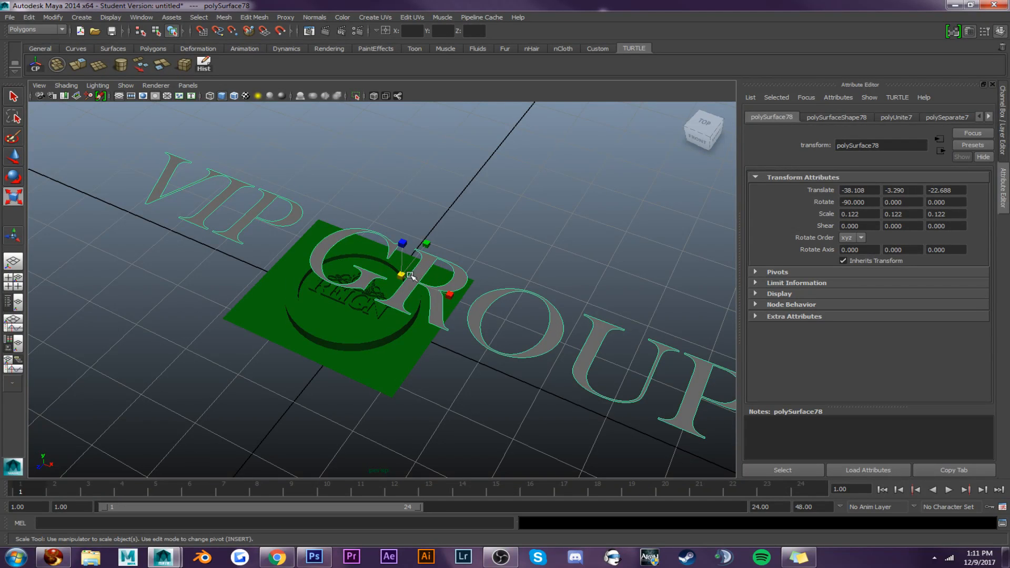
{"action": "left_click_drag", "start_coordinate": [411, 274], "coordinate": [90, 196]}
{"action": "right_click_drag", "start_coordinate": [91, 197], "coordinate": [119, 190], "text": "alt"}
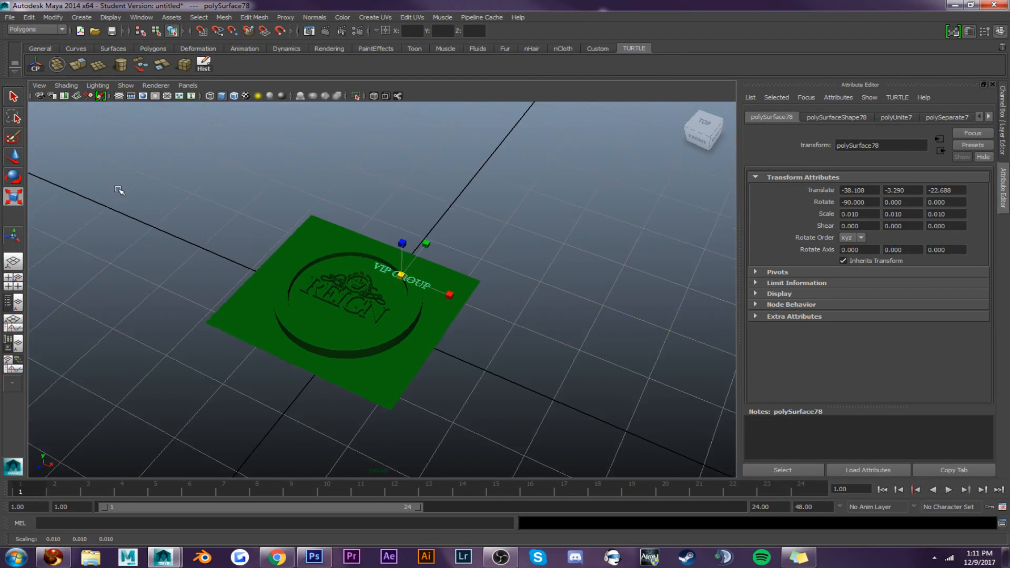
{"action": "left_click_drag", "start_coordinate": [119, 190], "coordinate": [368, 299], "text": "alt"}
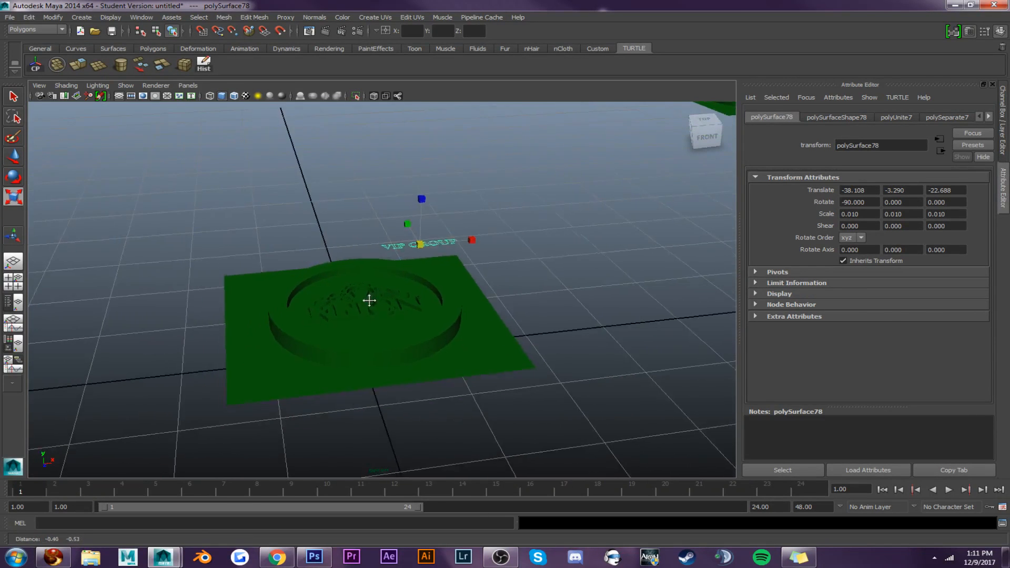
Place the text inside the ring just below the REIGN lettering, at about -38.783 in X, -3.851 in Y and -22.085 in Z
{"action": "key", "text": "w"}
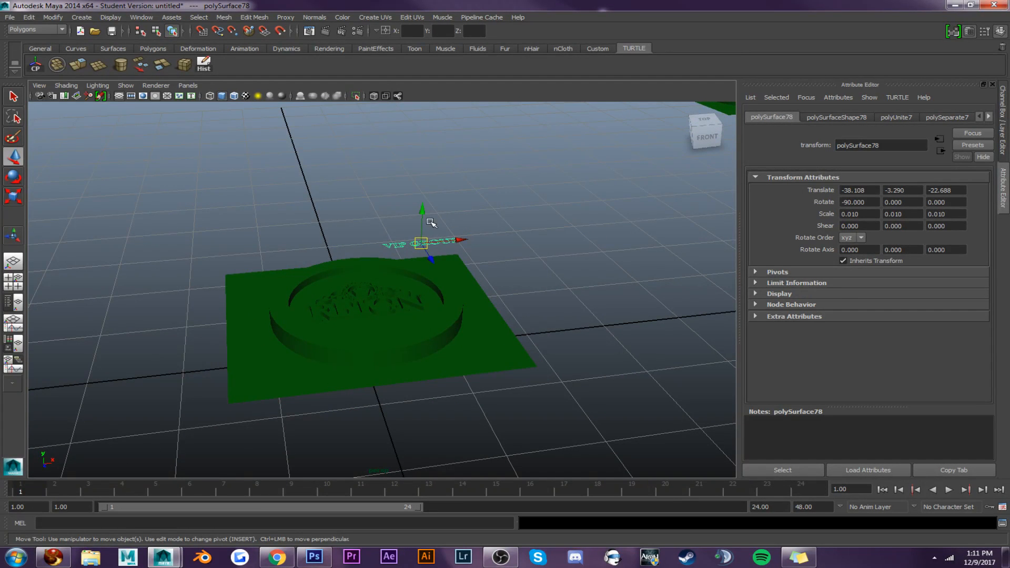
{"action": "left_click_drag", "start_coordinate": [424, 216], "coordinate": [415, 332]}
{"action": "scroll", "coordinate": [421, 323], "scroll_direction": "up", "scroll_amount": 5}
{"action": "scroll", "coordinate": [421, 302], "scroll_direction": "up", "scroll_amount": 5}
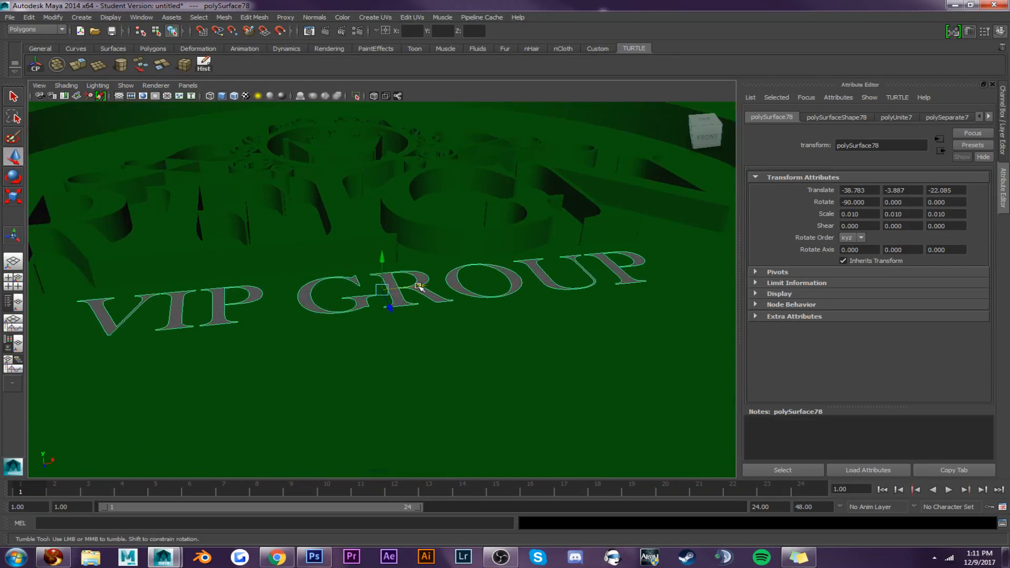
{"action": "scroll", "coordinate": [416, 271], "scroll_direction": "down", "scroll_amount": 5}
{"action": "left_click_drag", "start_coordinate": [412, 254], "coordinate": [444, 263], "text": "alt"}
{"action": "left_click_drag", "start_coordinate": [383, 254], "coordinate": [391, 286]}
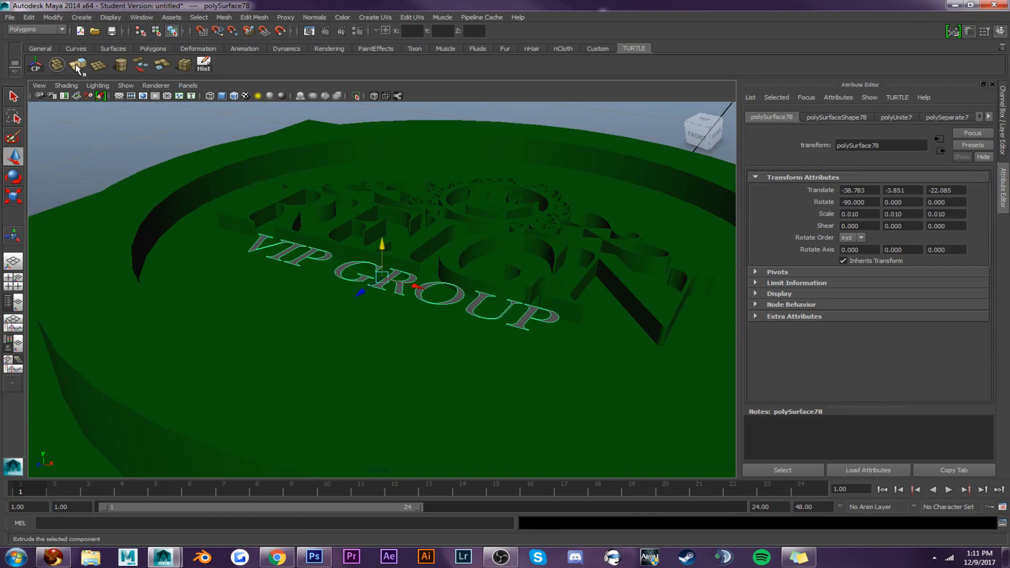
Extrude the flat VIP GROUP faces upward by about 0.052 in local Z
{"action": "left_click", "coordinate": [78, 65]}
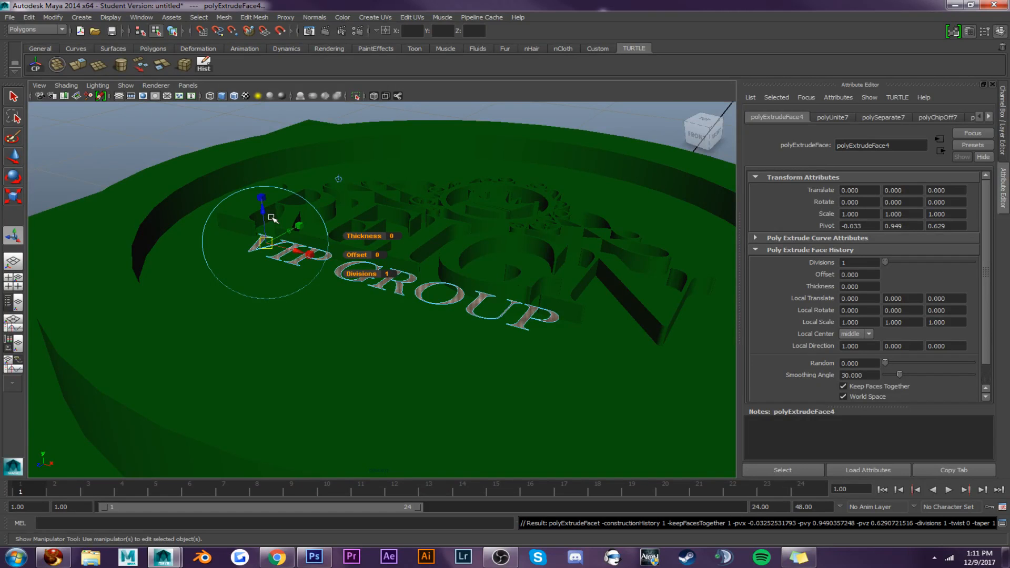
{"action": "left_click_drag", "start_coordinate": [261, 198], "coordinate": [262, 192]}
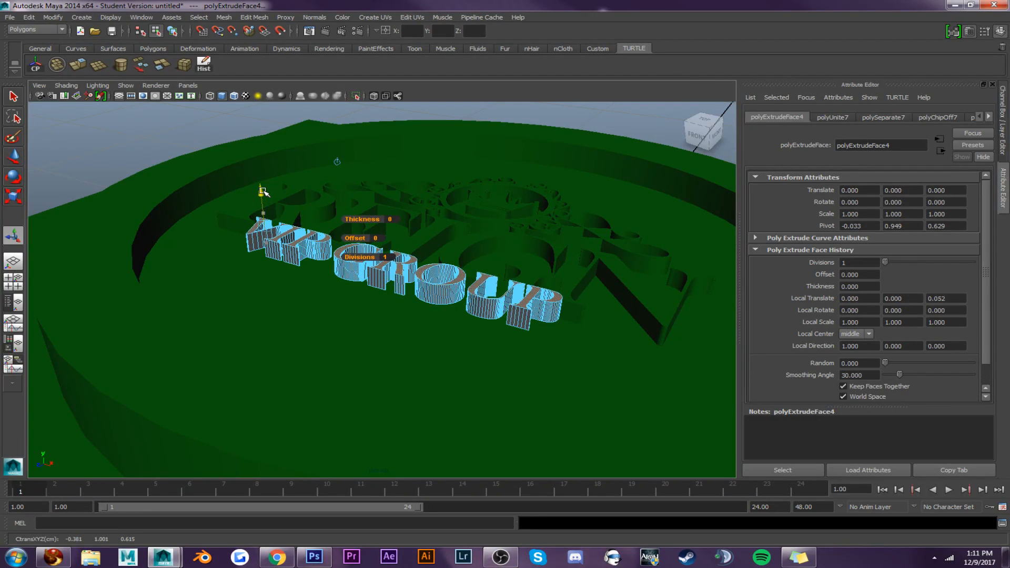
Raise the whole extruded VIP GROUP text clear of the plate, to about -3.470 in Y
{"action": "key", "text": "w"}
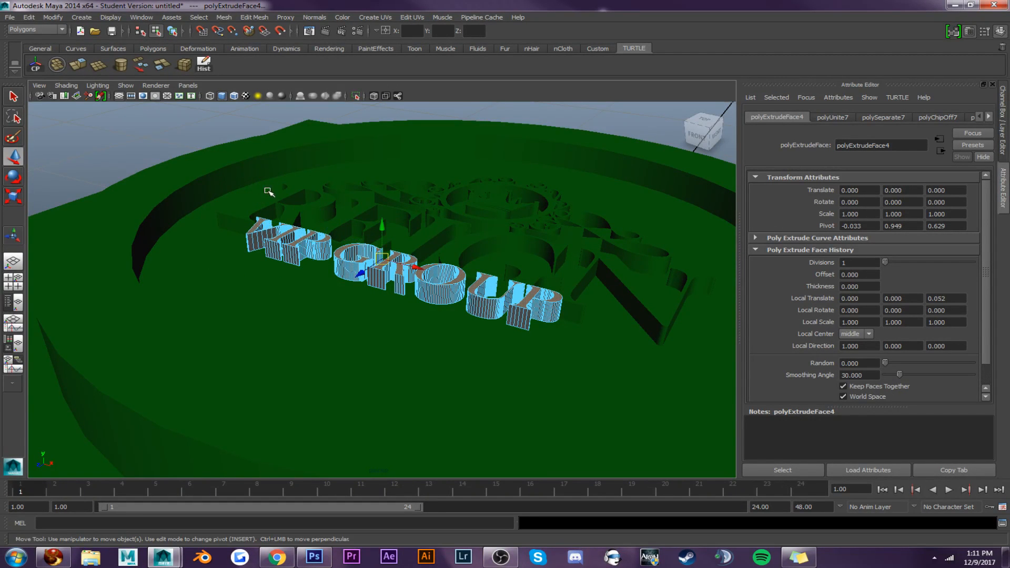
{"action": "right_click", "coordinate": [339, 261]}
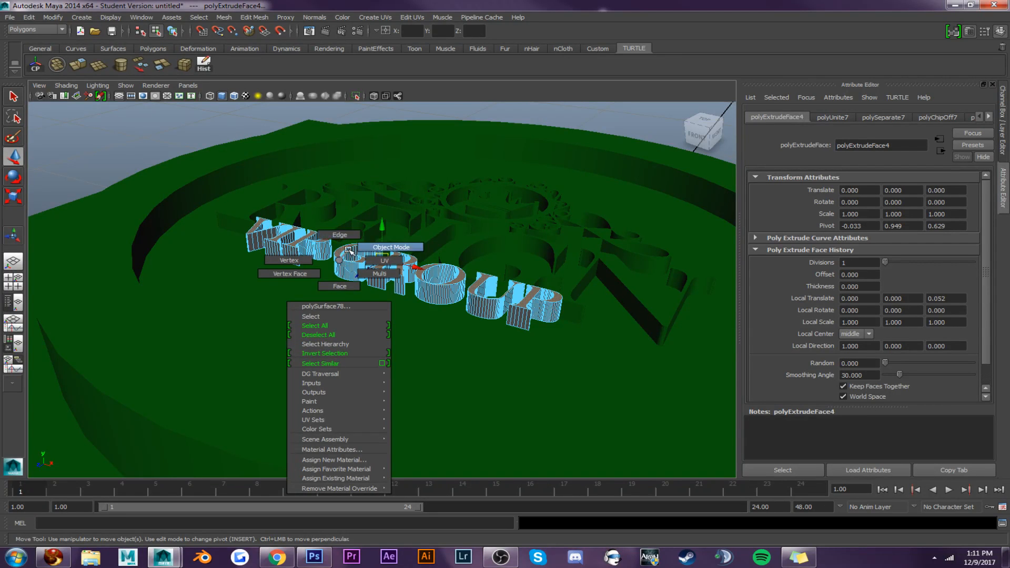
{"action": "left_click", "coordinate": [348, 249]}
{"action": "left_click_drag", "start_coordinate": [384, 242], "coordinate": [396, 90]}
{"action": "key", "text": "alt"}
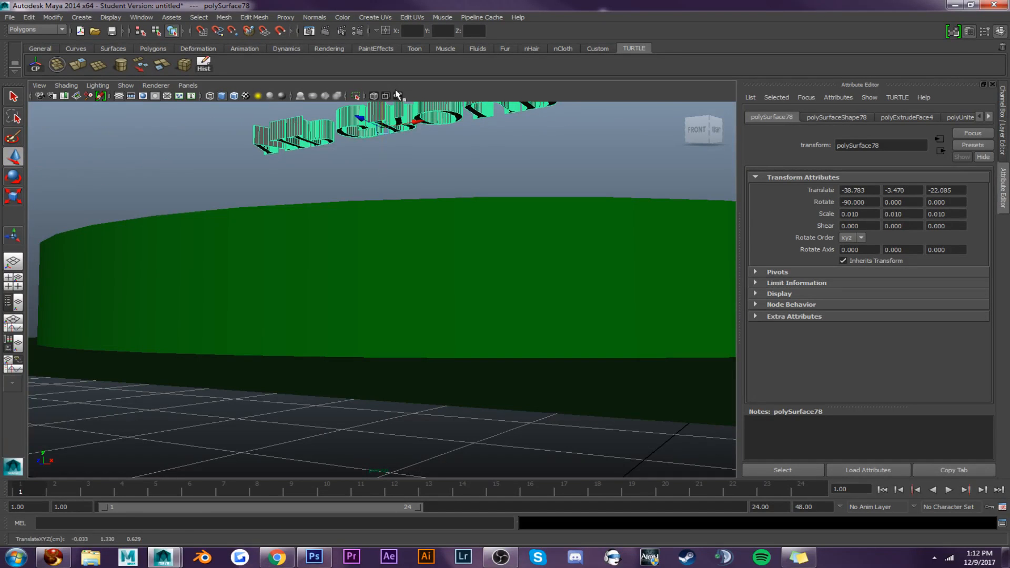
Delete the bottom faces of all the VIP GROUP letters
{"action": "left_click", "coordinate": [702, 130]}
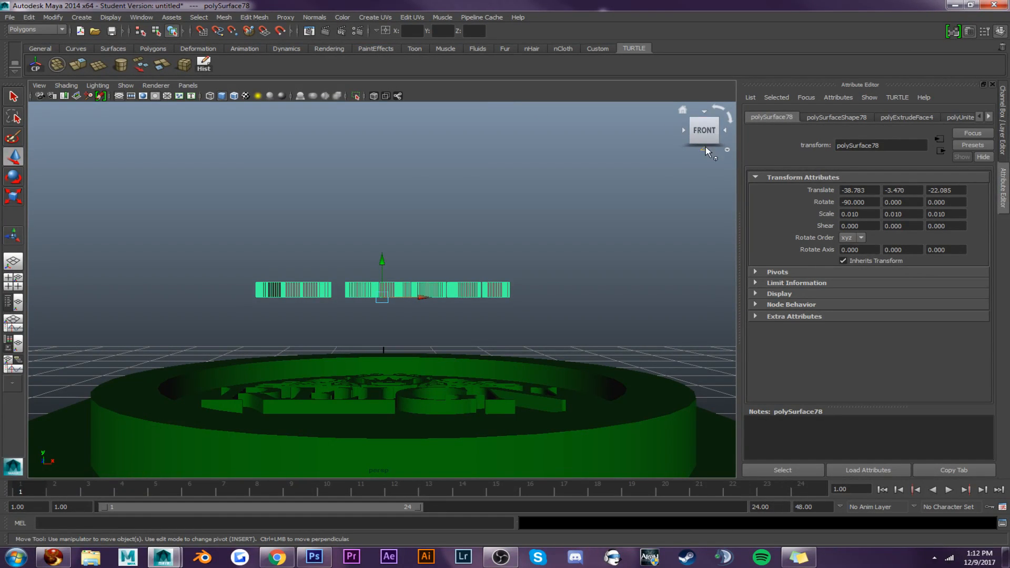
{"action": "left_click", "coordinate": [705, 147]}
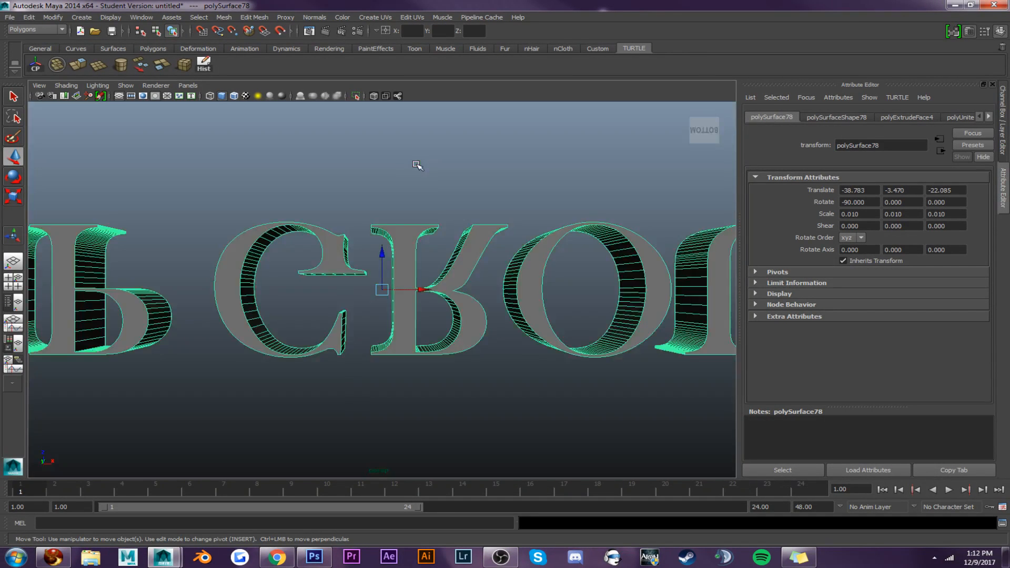
{"action": "left_click_drag", "start_coordinate": [411, 246], "coordinate": [419, 294], "text": "alt"}
{"action": "right_click_drag", "start_coordinate": [420, 295], "coordinate": [419, 322]}
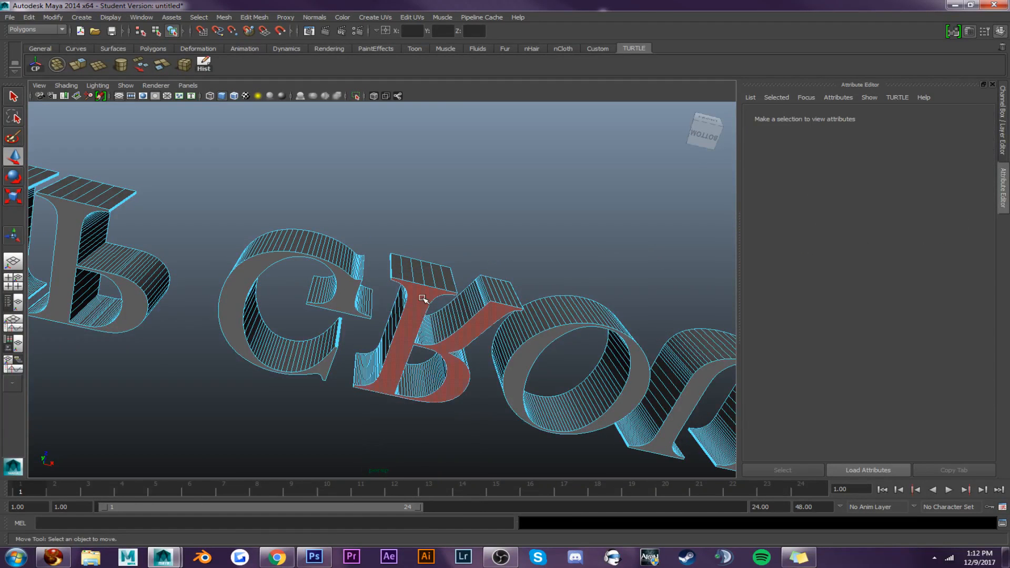
{"action": "left_click", "coordinate": [423, 298]}
{"action": "left_click", "coordinate": [345, 289], "text": "shift"}
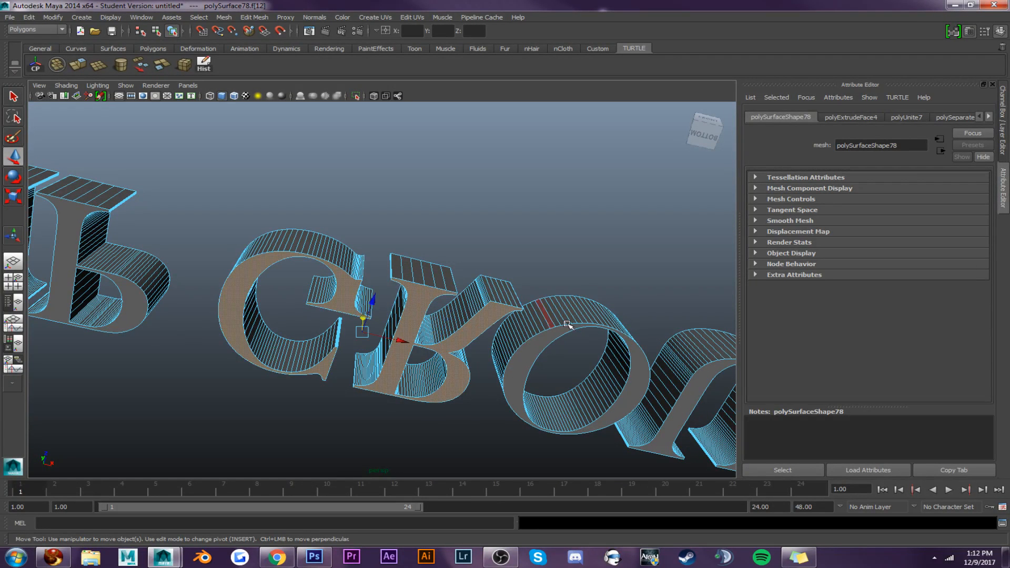
{"action": "left_click", "coordinate": [568, 325], "text": "shift"}
{"action": "middle_click_drag", "start_coordinate": [632, 371], "coordinate": [489, 351], "text": "alt"}
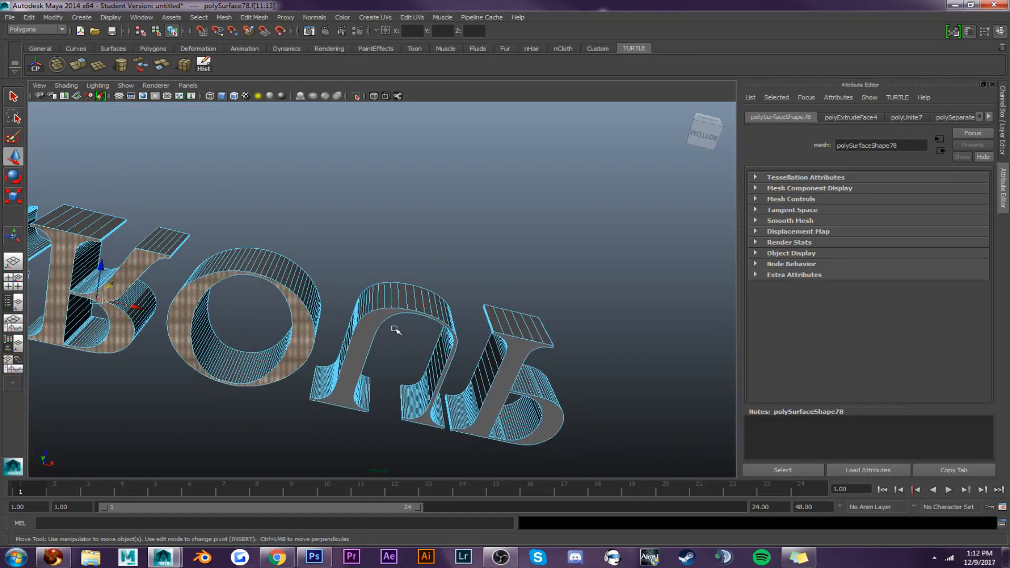
{"action": "left_click", "coordinate": [368, 330], "text": "shift"}
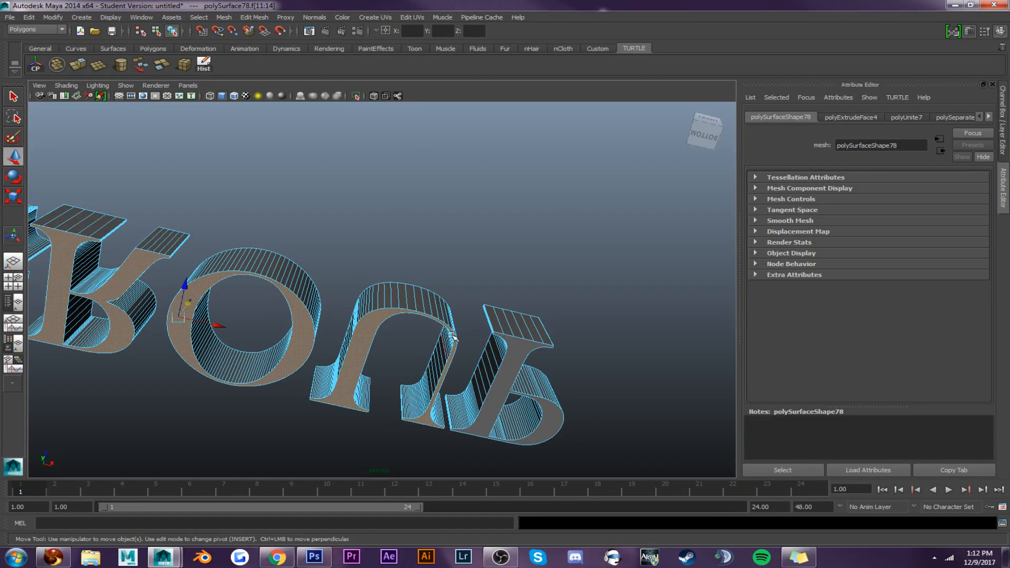
{"action": "left_click", "coordinate": [510, 342], "text": "shift"}
{"action": "middle_click_drag", "start_coordinate": [510, 342], "coordinate": [466, 303], "text": "alt"}
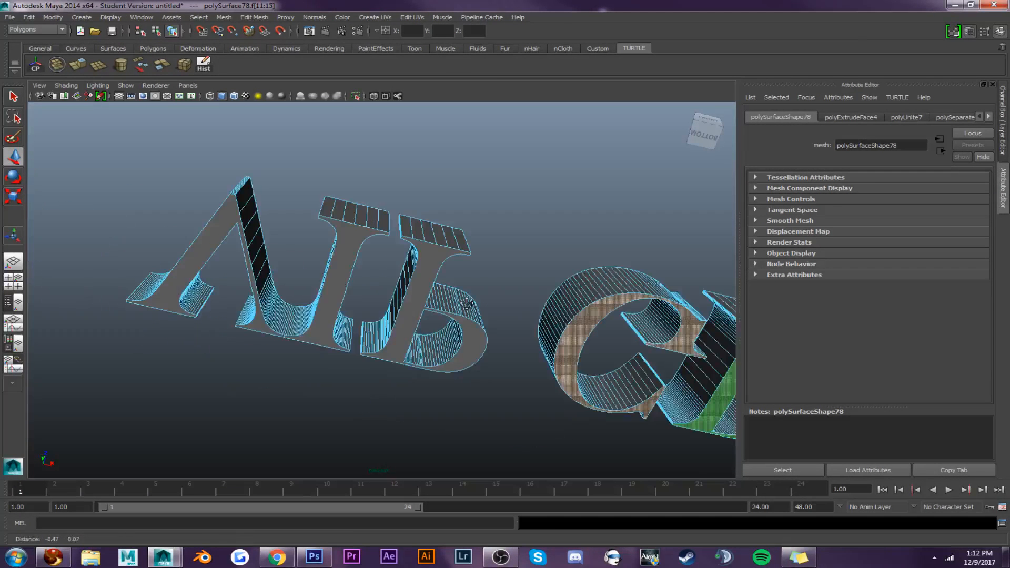
{"action": "left_click", "coordinate": [421, 287], "text": "shift"}
{"action": "left_click", "coordinate": [345, 256], "text": "shift"}
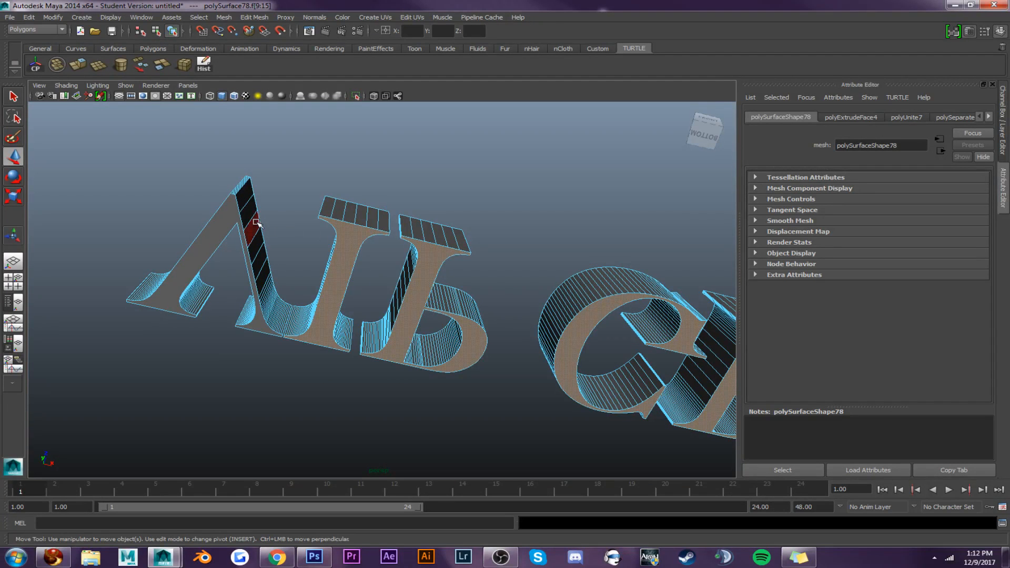
{"action": "left_click", "coordinate": [230, 216], "text": "shift"}
{"action": "key", "text": "Delete"}
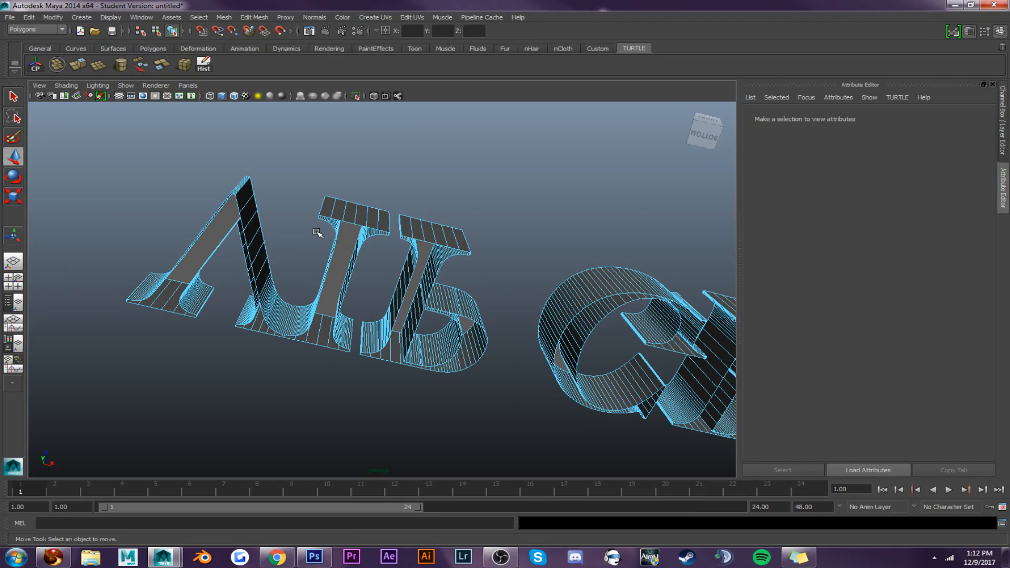
Lower the whole VIP GROUP text back onto the plate, to about -3.896 in Y
{"action": "left_click_drag", "start_coordinate": [318, 233], "coordinate": [518, 331], "text": "alt"}
{"action": "right_click_drag", "start_coordinate": [505, 278], "coordinate": [538, 267]}
{"action": "left_click", "coordinate": [503, 266]}
{"action": "scroll", "coordinate": [518, 264], "scroll_direction": "down", "scroll_amount": 5}
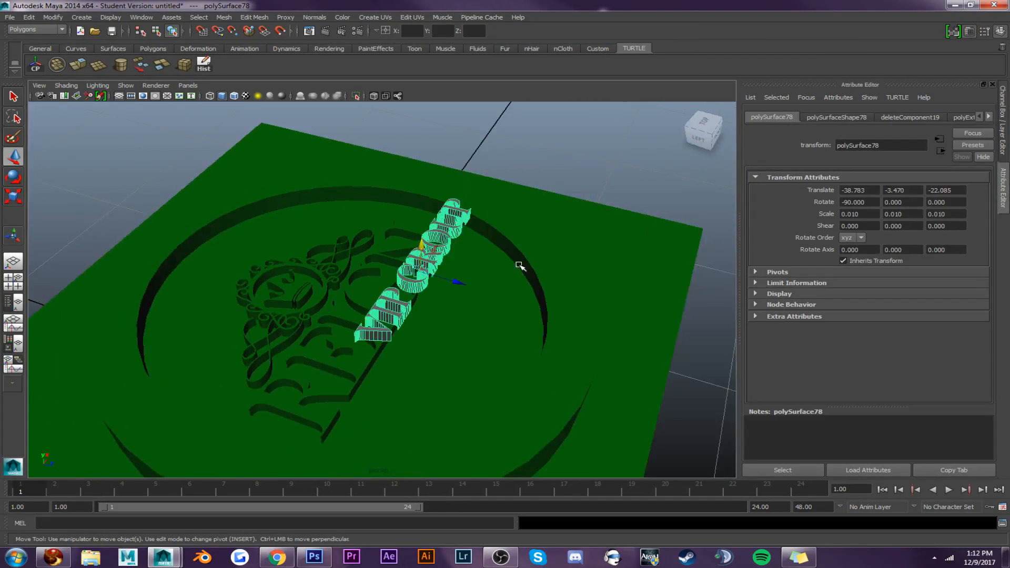
{"action": "left_click_drag", "start_coordinate": [420, 246], "coordinate": [344, 288]}
{"action": "middle_click_drag", "start_coordinate": [448, 392], "coordinate": [352, 316], "text": "alt"}
{"action": "scroll", "coordinate": [316, 309], "scroll_direction": "up", "scroll_amount": 5}
Flatten the VIP GROUP text to a Z scale of about 0.008 and adjust its height to about -3.895 in Y
{"action": "left_click_drag", "start_coordinate": [304, 307], "coordinate": [261, 306], "text": "alt"}
{"action": "key", "text": "r"}
{"action": "left_click_drag", "start_coordinate": [332, 333], "coordinate": [331, 344]}
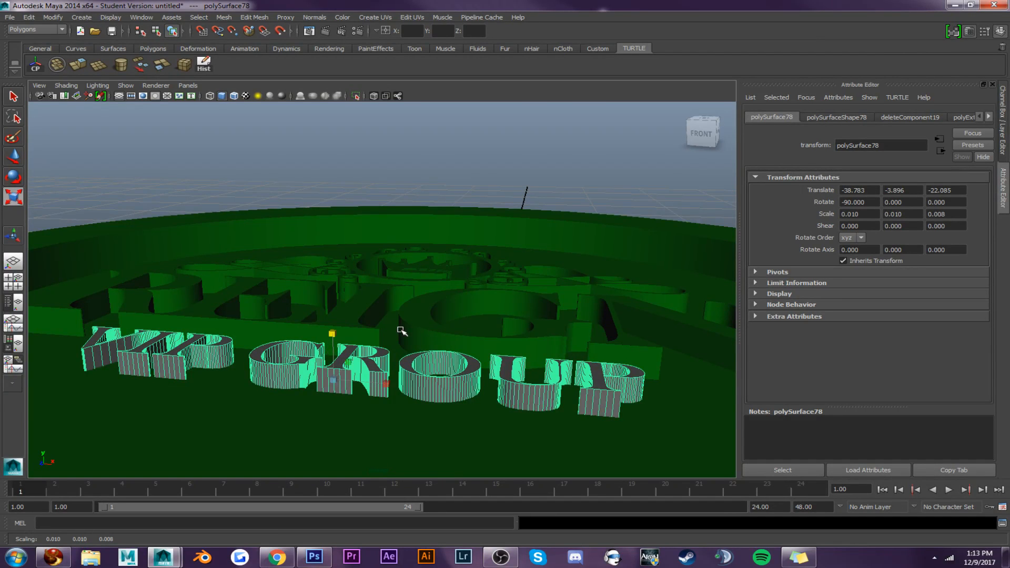
{"action": "mouse_move", "coordinate": [402, 330]}
{"action": "left_mouse_down", "text": "alt"}
{"action": "mouse_move", "coordinate": [421, 313]}
{"action": "mouse_move", "coordinate": [412, 341]}
{"action": "left_mouse_up", "text": "alt"}
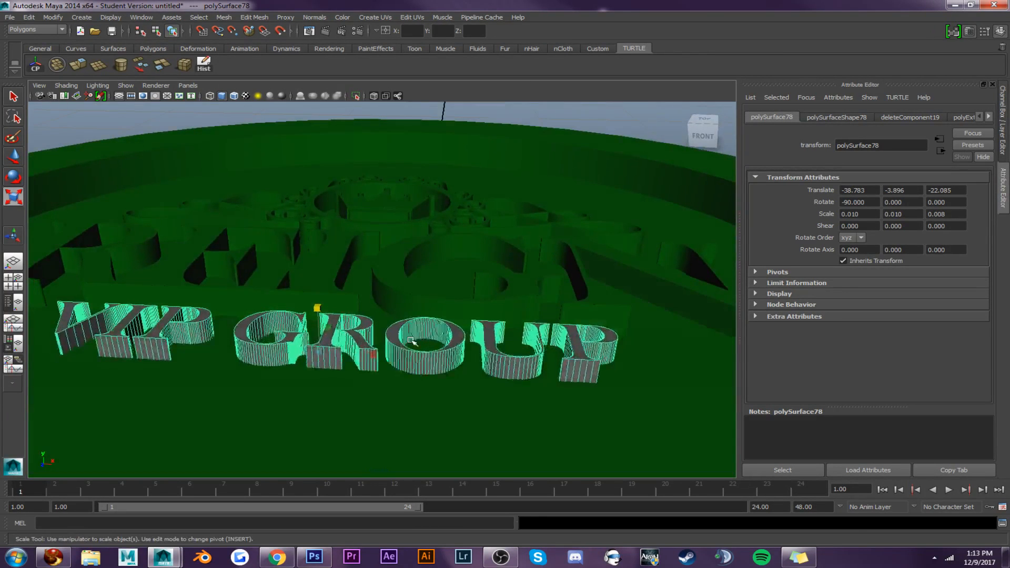
{"action": "key", "text": "w"}
{"action": "left_click_drag", "start_coordinate": [319, 316], "coordinate": [315, 338]}
Extract the top faces of all the VIP GROUP letters and lift them about 0.074 in local Z
{"action": "middle_click_drag", "start_coordinate": [318, 330], "coordinate": [435, 276], "text": "alt"}
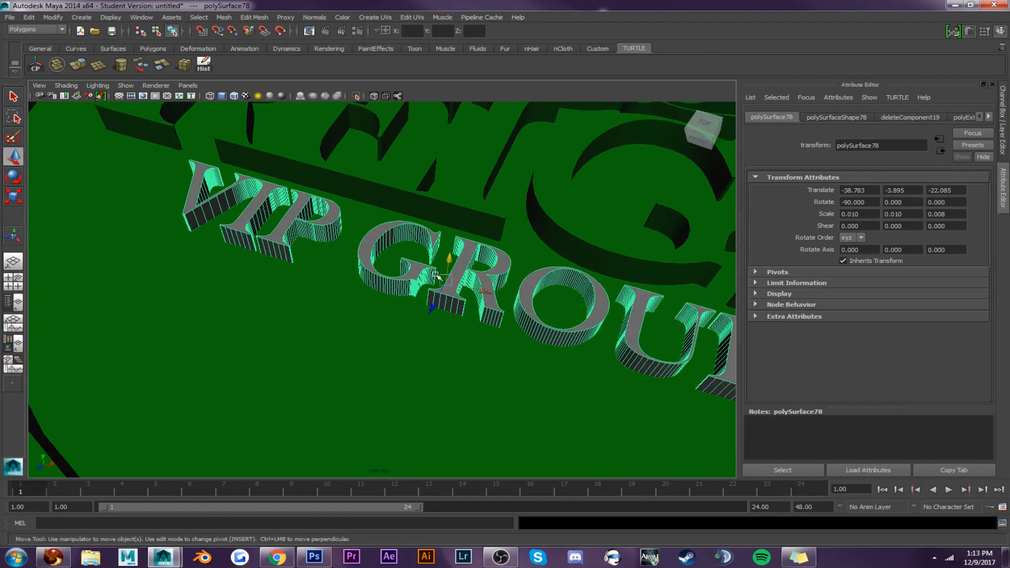
{"action": "key", "text": "F11"}
{"action": "left_click", "coordinate": [431, 236]}
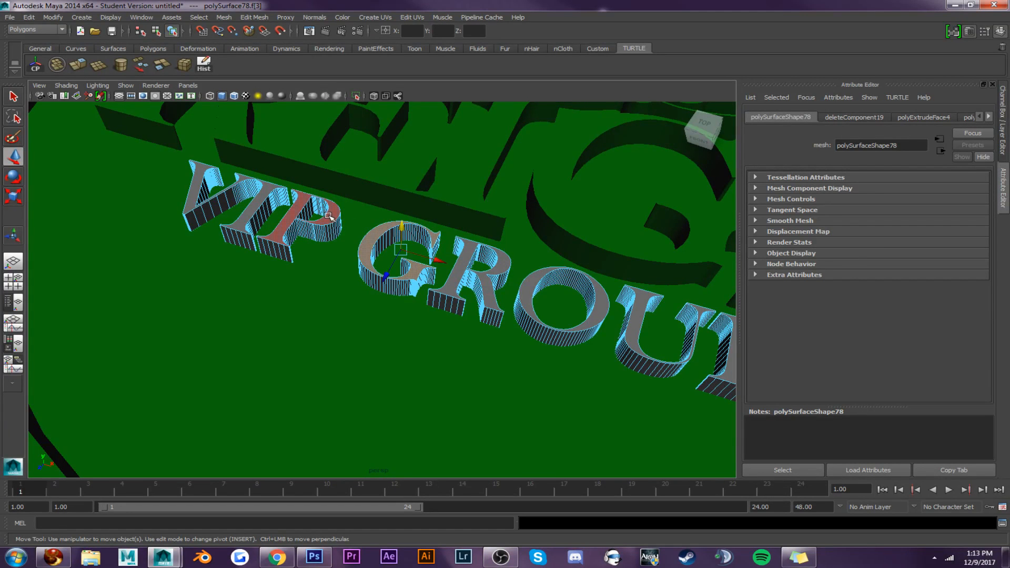
{"action": "left_click", "coordinate": [329, 216], "text": "shift"}
{"action": "left_click", "coordinate": [260, 196], "text": "shift"}
{"action": "left_click", "coordinate": [239, 176], "text": "shift"}
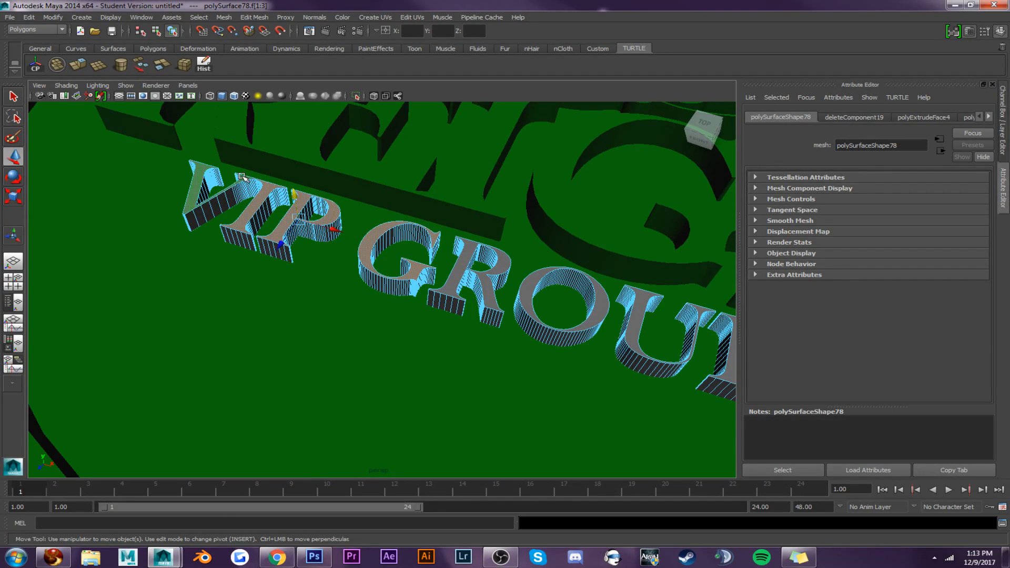
{"action": "left_click", "coordinate": [460, 267], "text": "shift"}
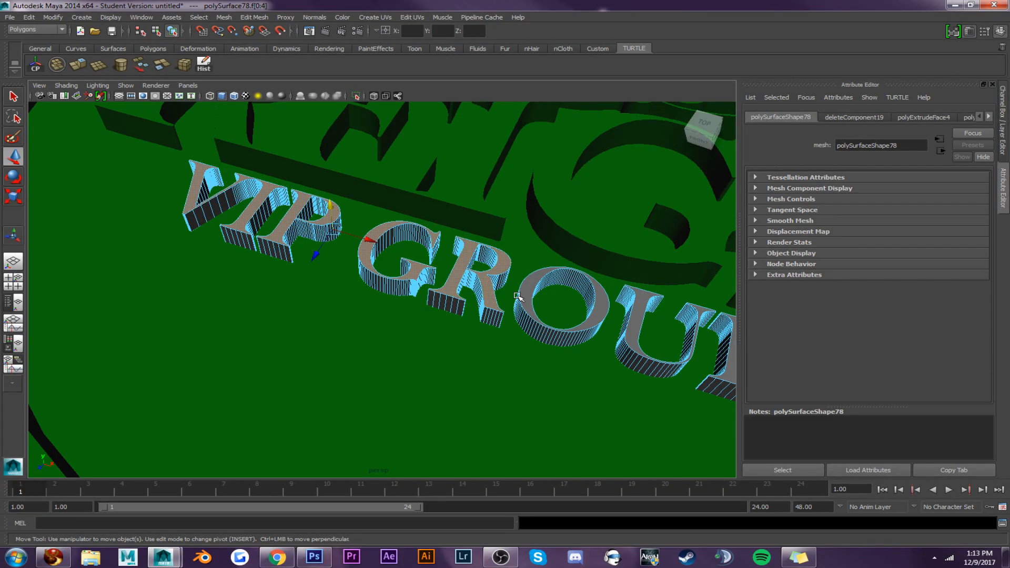
{"action": "left_click", "coordinate": [523, 297], "text": "shift"}
{"action": "middle_click_drag", "start_coordinate": [633, 305], "coordinate": [450, 271], "text": "alt"}
{"action": "left_click", "coordinate": [452, 272], "text": "shift"}
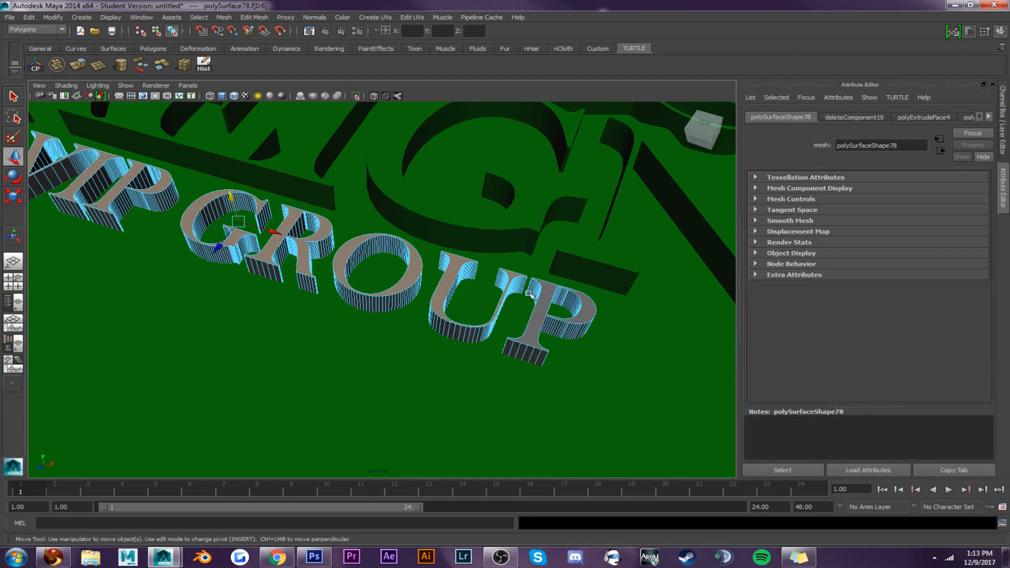
{"action": "left_click", "coordinate": [548, 293], "text": "shift"}
{"action": "left_click_drag", "start_coordinate": [269, 221], "coordinate": [245, 204], "text": "alt"}
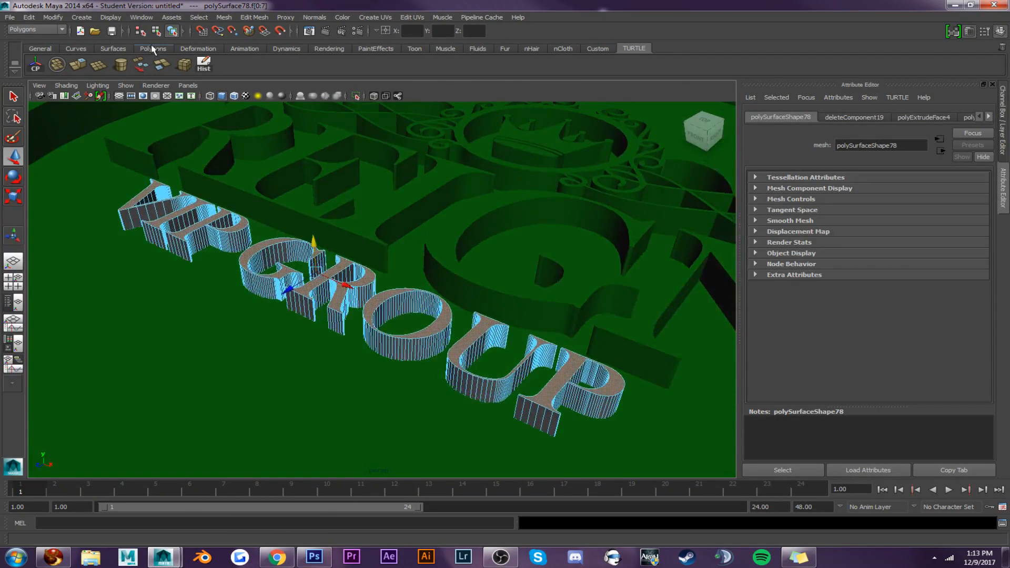
{"action": "left_click", "coordinate": [162, 66]}
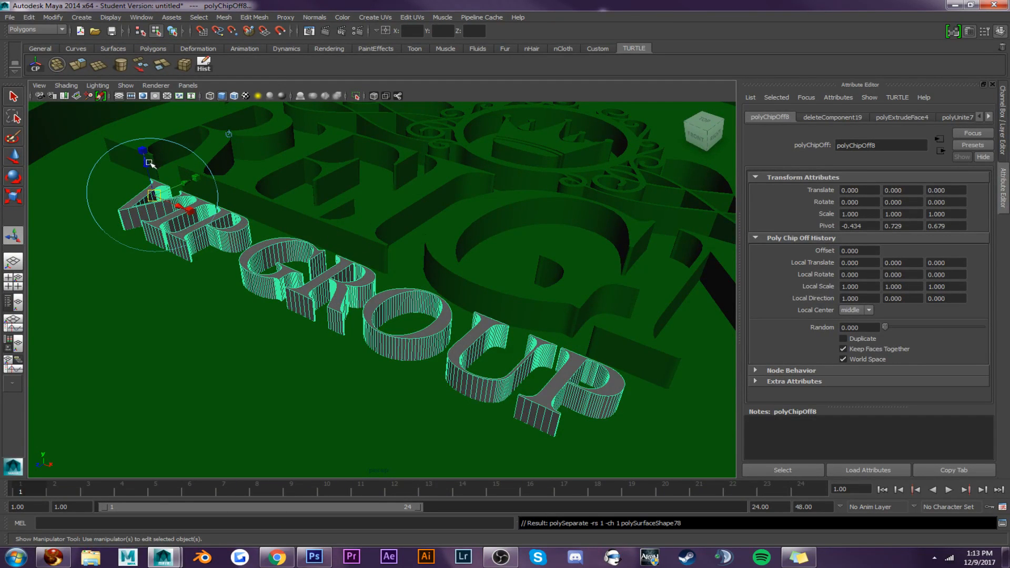
{"action": "left_click_drag", "start_coordinate": [152, 165], "coordinate": [156, 119]}
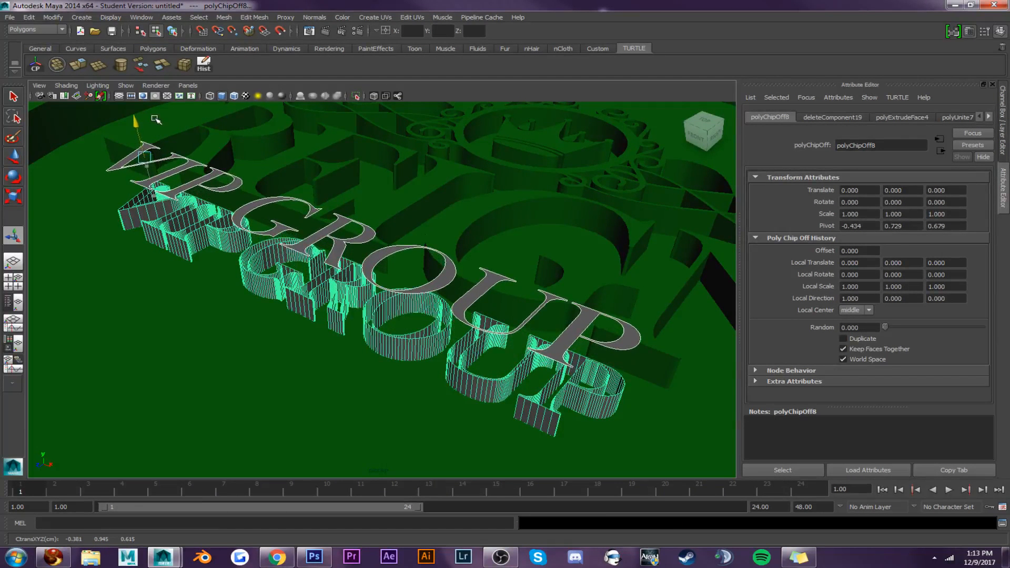
{"action": "key", "text": "t"}
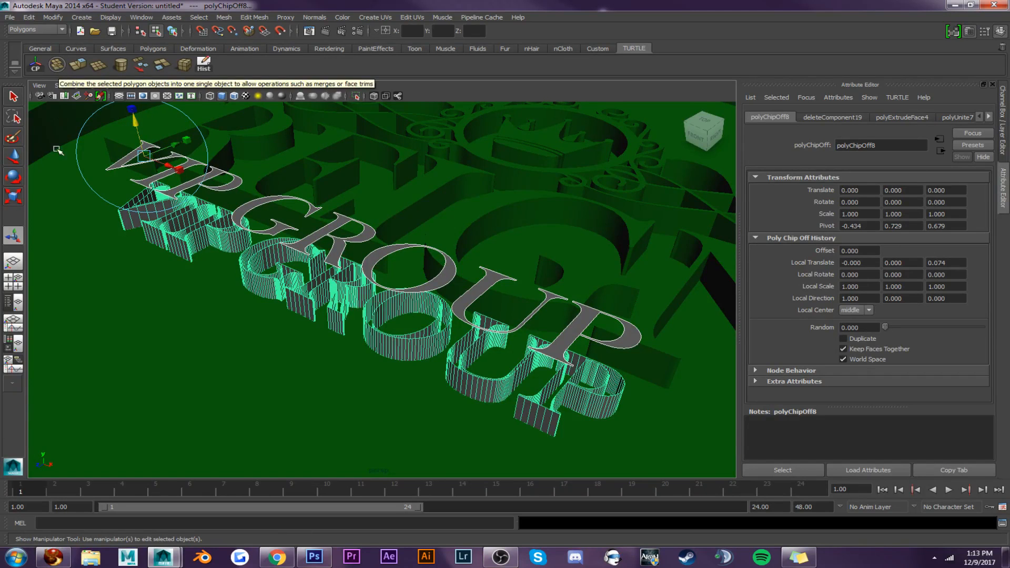
Combine the extracted top faces of all the VIP GROUP letters into a single object
{"action": "right_click_drag", "start_coordinate": [125, 162], "coordinate": [156, 148]}
{"action": "left_click", "coordinate": [126, 159]}
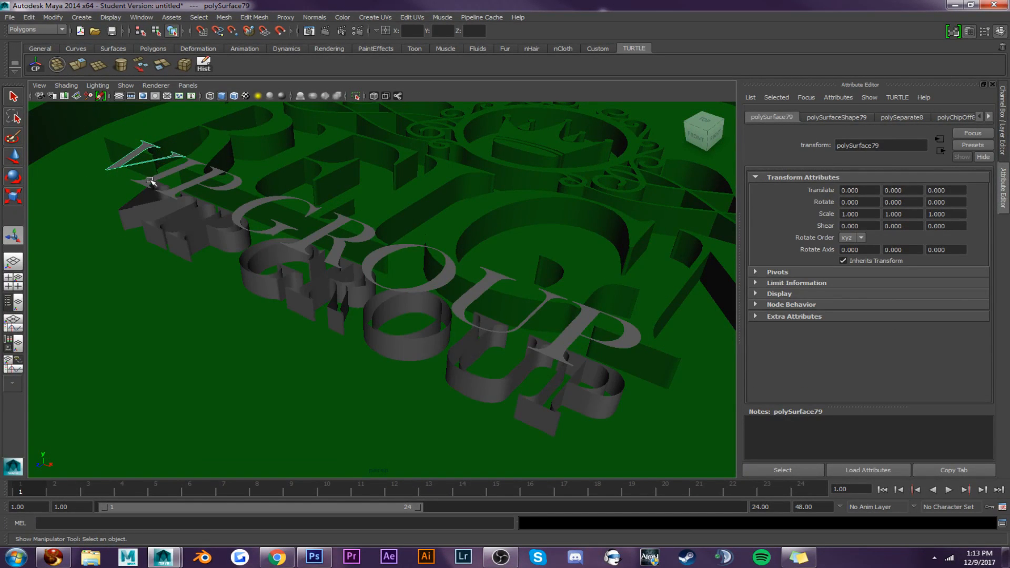
{"action": "left_click", "coordinate": [148, 181], "text": "shift"}
{"action": "left_click", "coordinate": [234, 185], "text": "shift"}
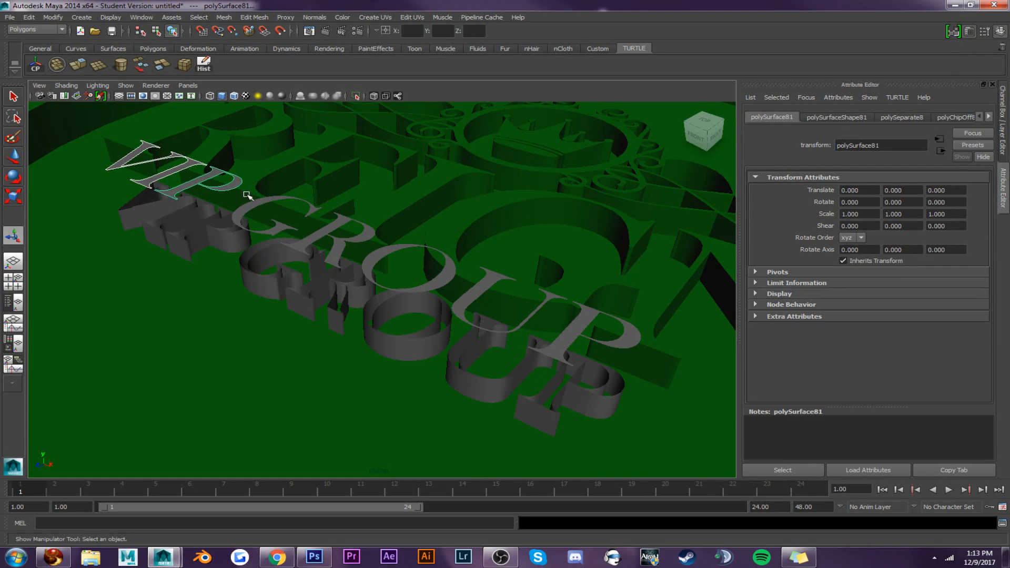
{"action": "left_click", "coordinate": [246, 202], "text": "shift"}
{"action": "left_click", "coordinate": [316, 231], "text": "shift"}
{"action": "left_click", "coordinate": [383, 254], "text": "shift"}
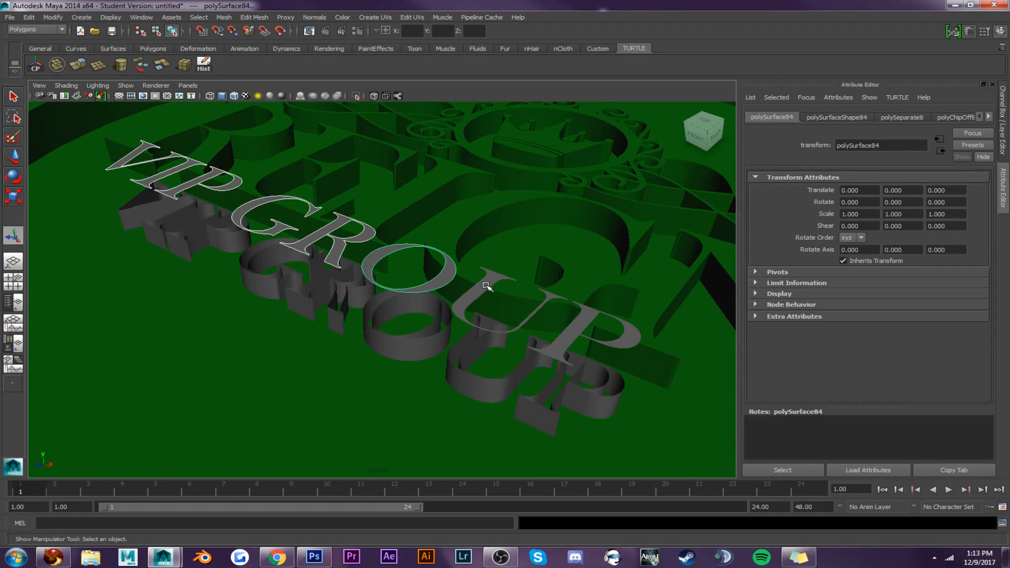
{"action": "left_click", "coordinate": [485, 289], "text": "shift"}
{"action": "left_click", "coordinate": [589, 315], "text": "shift"}
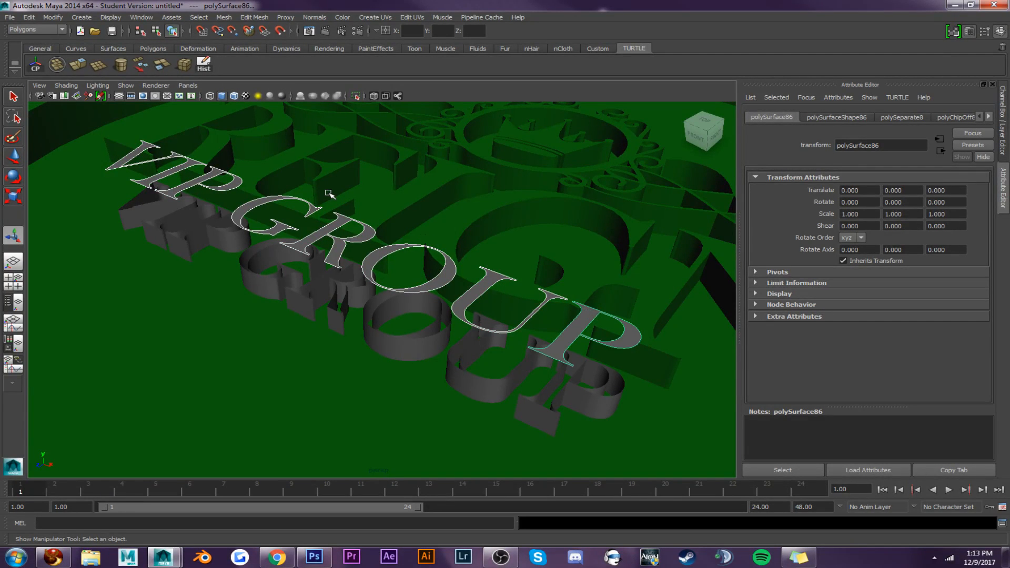
Assign a new ilrOccSampler material to the VIP GROUP side walls and apply automatic UV mapping to them
{"action": "left_click", "coordinate": [254, 283]}
{"action": "right_click_drag", "start_coordinate": [254, 283], "coordinate": [274, 483]}
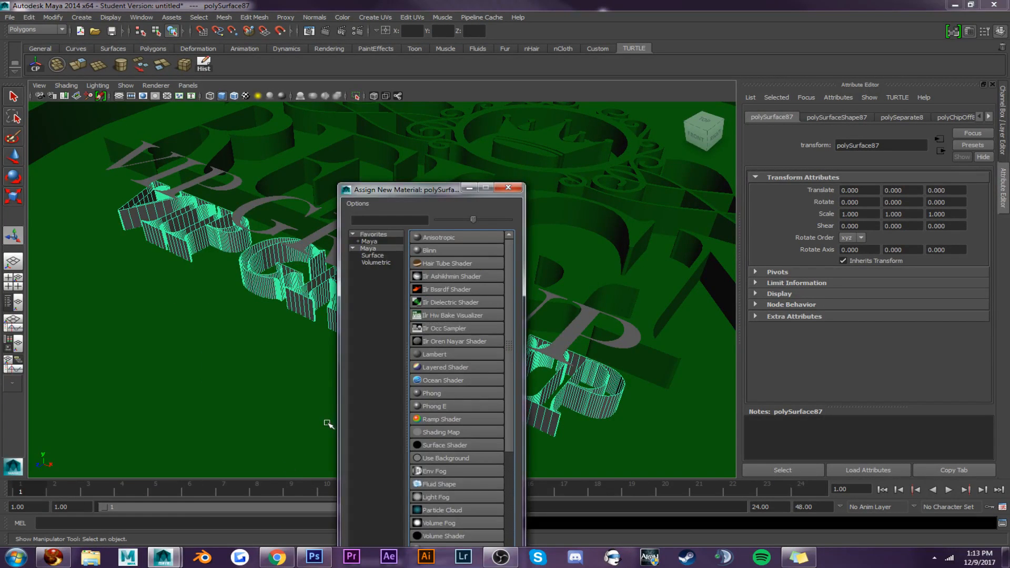
{"action": "left_click", "coordinate": [444, 329]}
{"action": "left_click", "coordinate": [376, 17]}
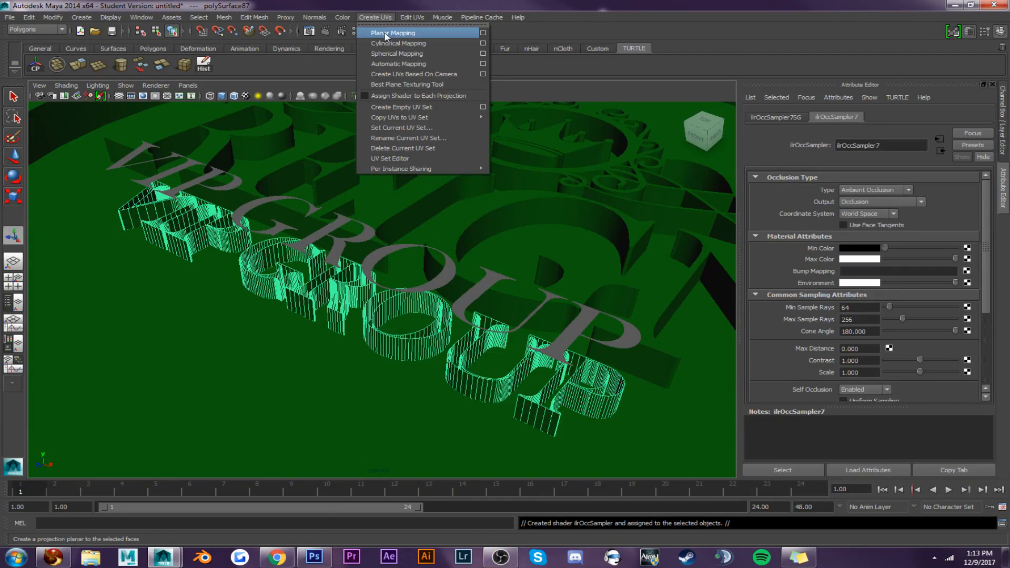
{"action": "left_click", "coordinate": [387, 64]}
{"action": "left_click", "coordinate": [15, 98]}
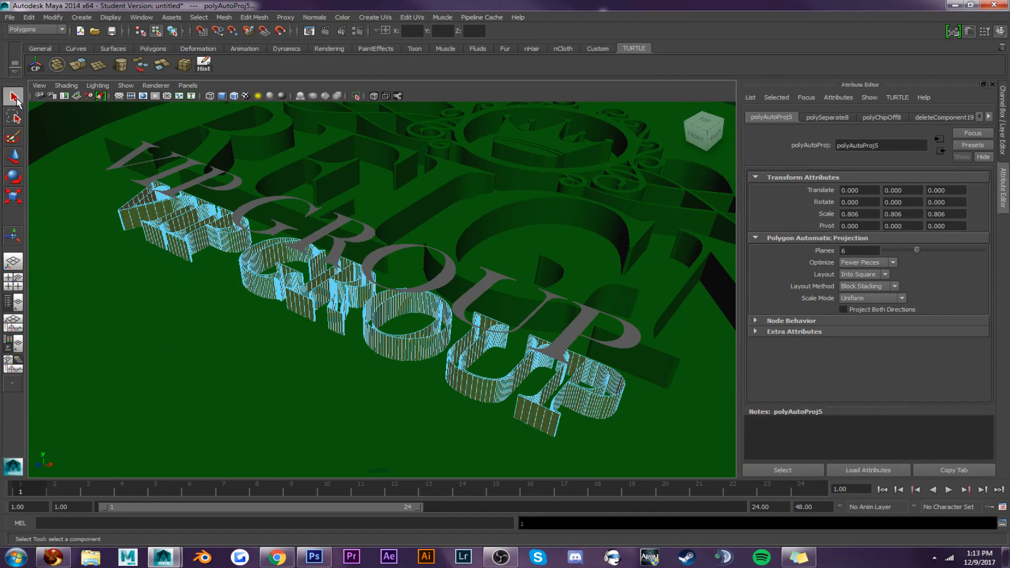
{"action": "key", "text": "F8"}
Lower the combined VIP GROUP top faces onto their side walls, to about -0.072 in Y
{"action": "left_click", "coordinate": [249, 212]}
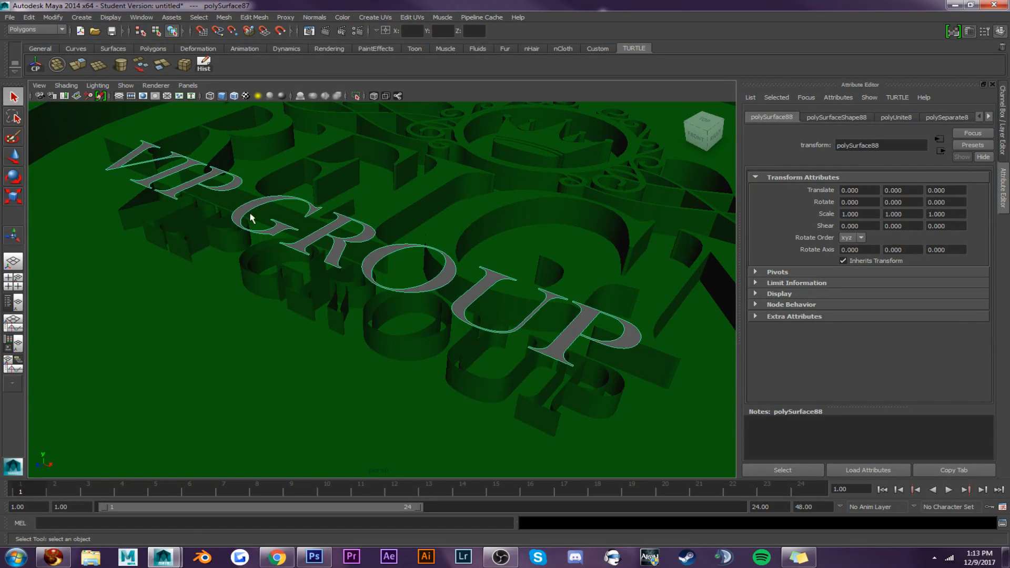
{"action": "key", "text": "w"}
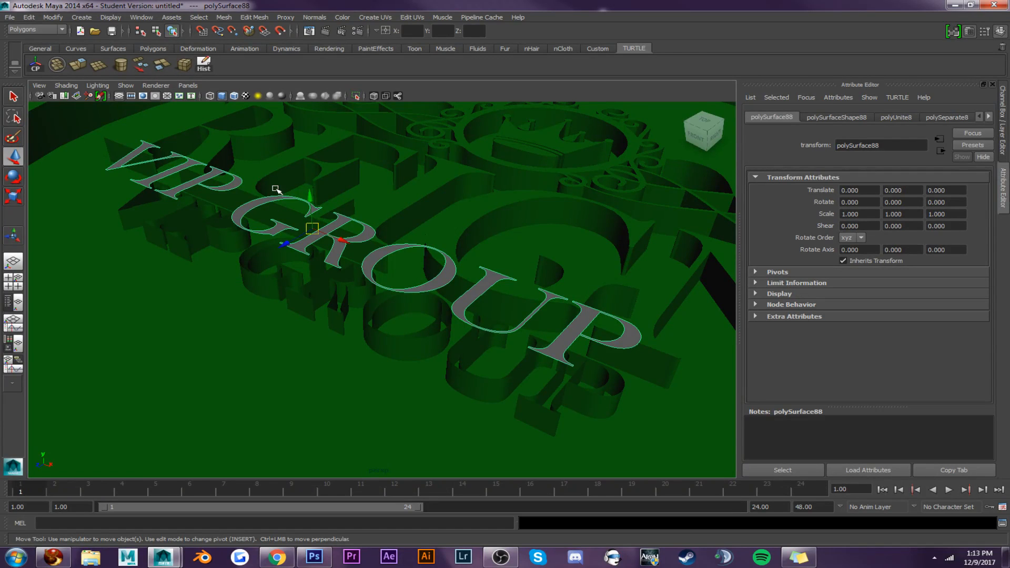
{"action": "left_click_drag", "start_coordinate": [310, 199], "coordinate": [312, 242]}
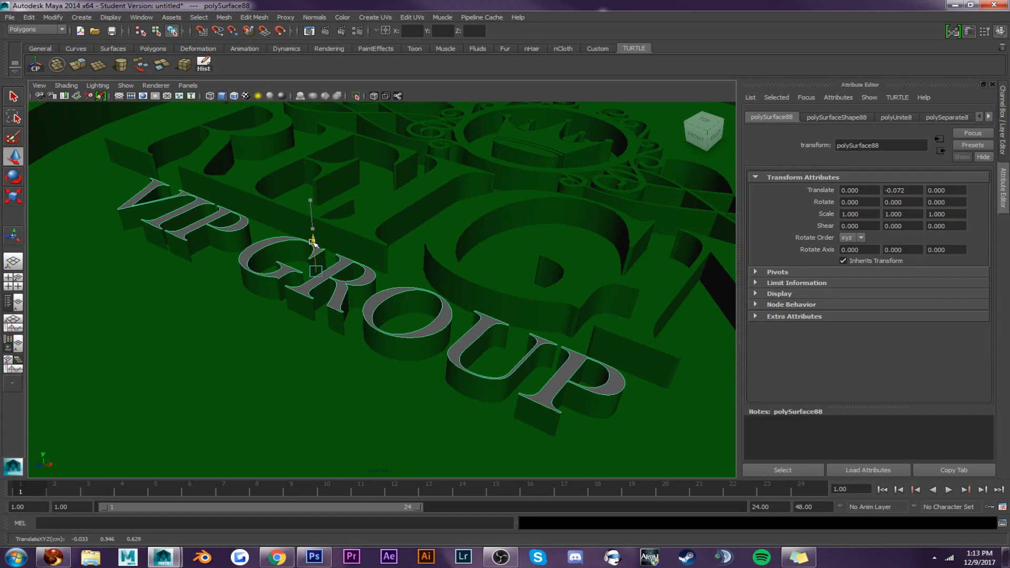
{"action": "key", "text": "f"}
{"action": "key", "text": "f"}
{"action": "key", "text": "f"}
{"action": "key", "text": "f"}
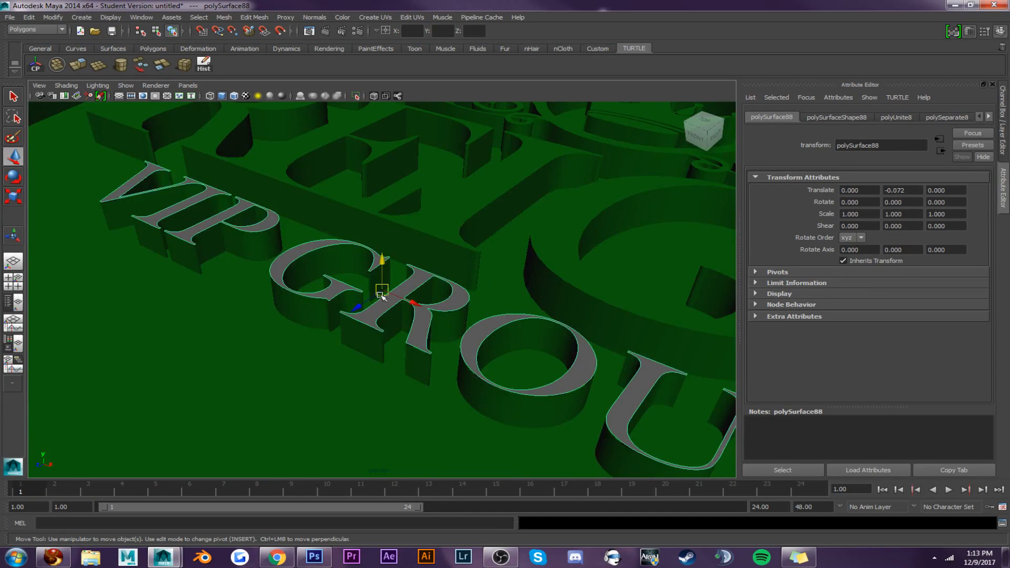
Lower the combined VIP GROUP top faces onto their side walls, to about -0.074 in Y
{"action": "right_click_drag", "start_coordinate": [380, 288], "coordinate": [383, 283], "text": "alt"}
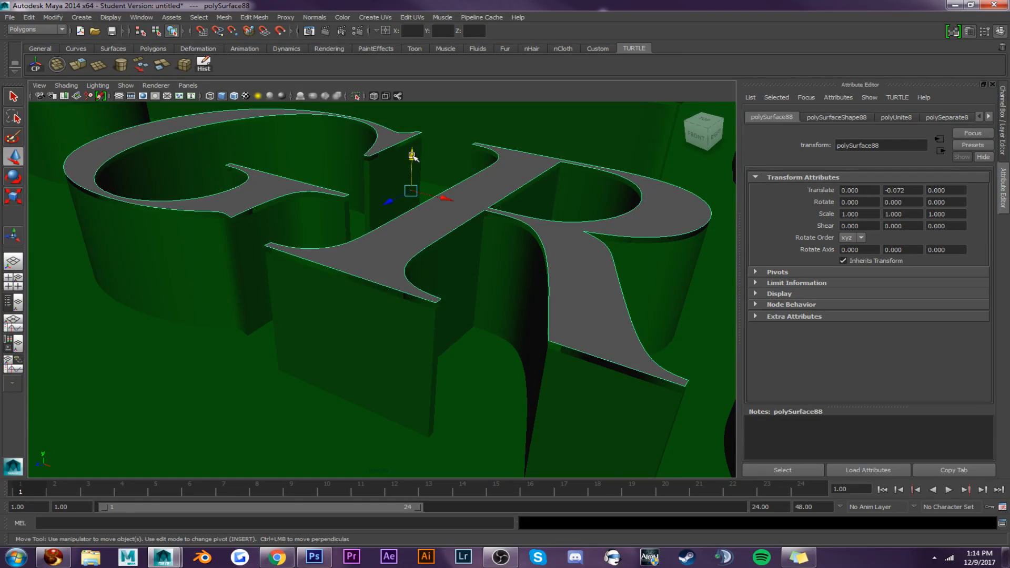
{"action": "left_click_drag", "start_coordinate": [411, 155], "coordinate": [412, 161]}
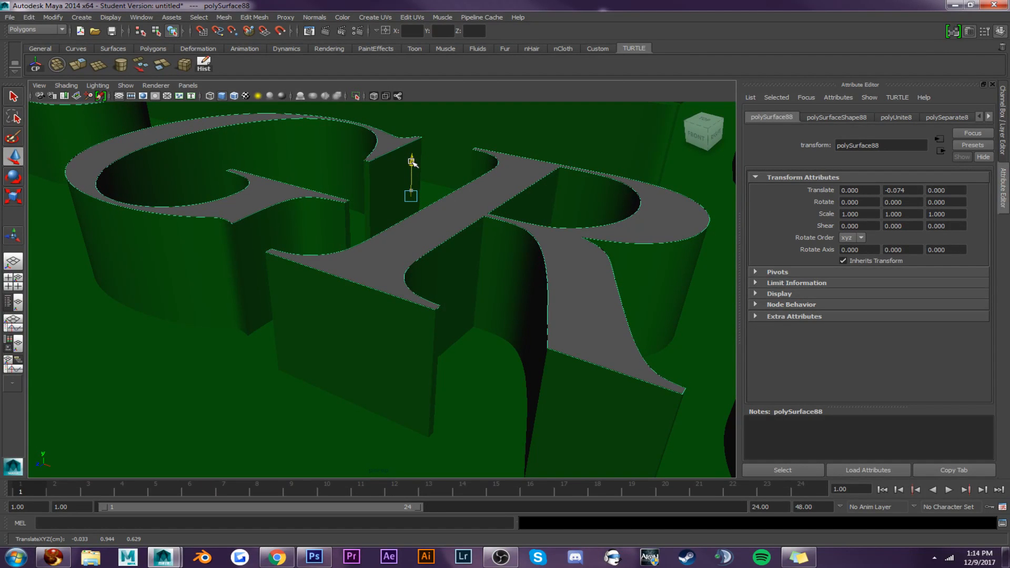
{"action": "left_click_drag", "start_coordinate": [399, 177], "coordinate": [399, 172], "text": "alt"}
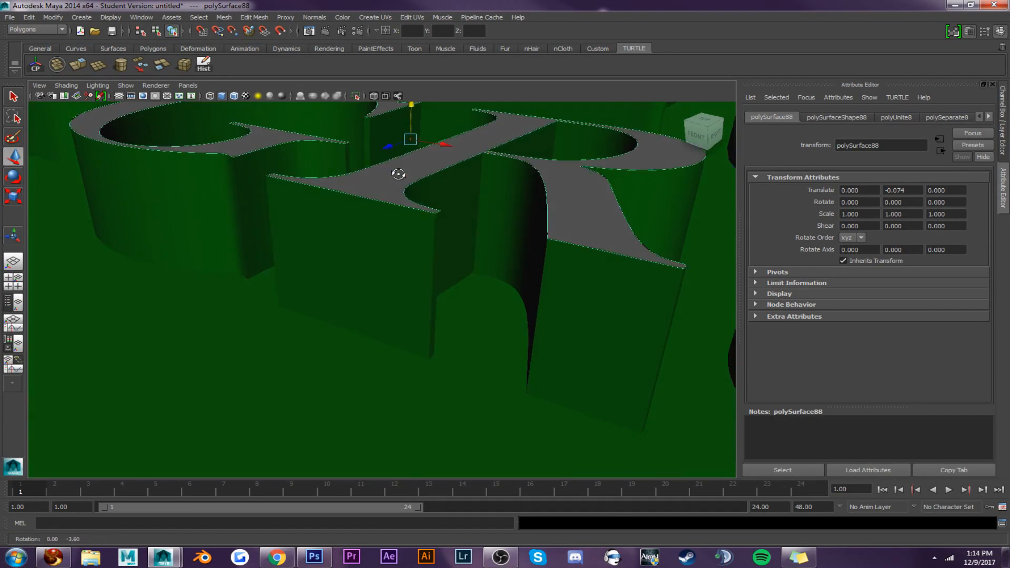
{"action": "right_click_drag", "start_coordinate": [404, 150], "coordinate": [415, 135], "text": "alt"}
{"action": "middle_click_drag", "start_coordinate": [414, 124], "coordinate": [417, 153], "text": "alt"}
{"action": "left_click_drag", "start_coordinate": [417, 252], "coordinate": [390, 231]}
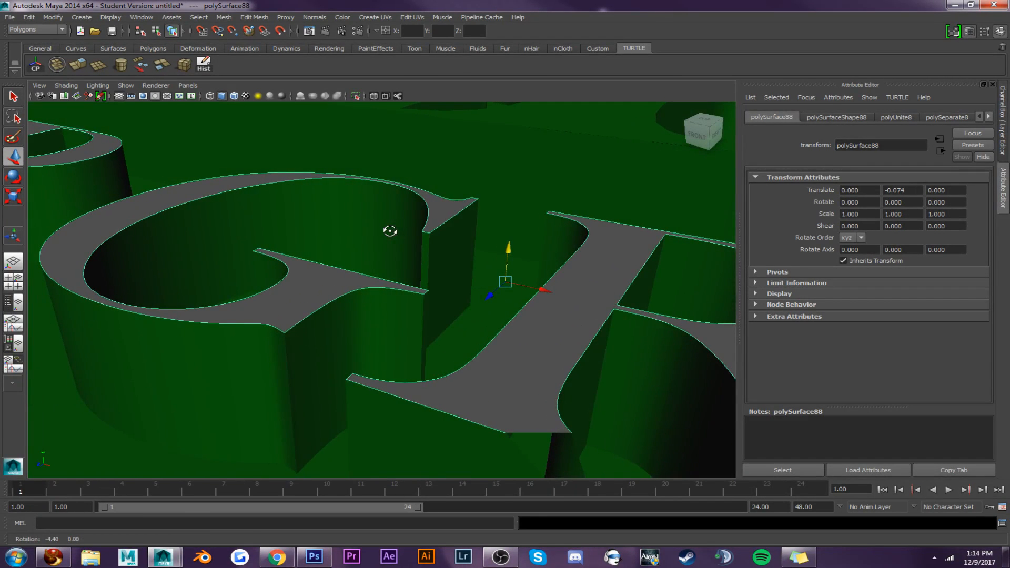
{"action": "left_click_drag", "start_coordinate": [509, 249], "coordinate": [498, 243]}
{"action": "mouse_move", "coordinate": [535, 156]}
{"action": "middle_mouse_down", "text": "alt"}
{"action": "mouse_move", "coordinate": [529, 175]}
{"action": "mouse_move", "coordinate": [532, 126]}
{"action": "mouse_move", "coordinate": [525, 152]}
{"action": "middle_mouse_up", "text": "alt"}
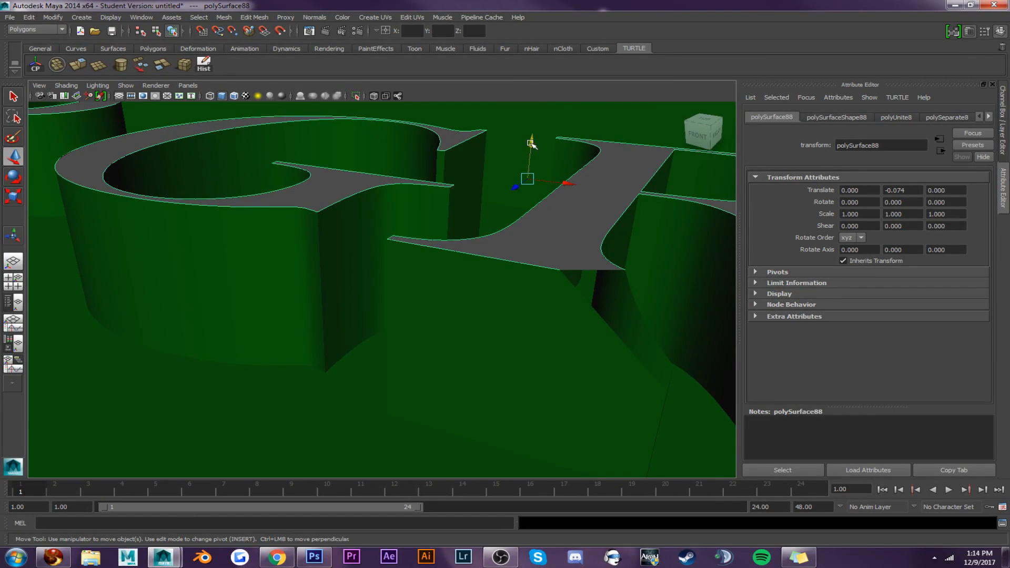
{"action": "left_click_drag", "start_coordinate": [531, 143], "coordinate": [536, 144]}
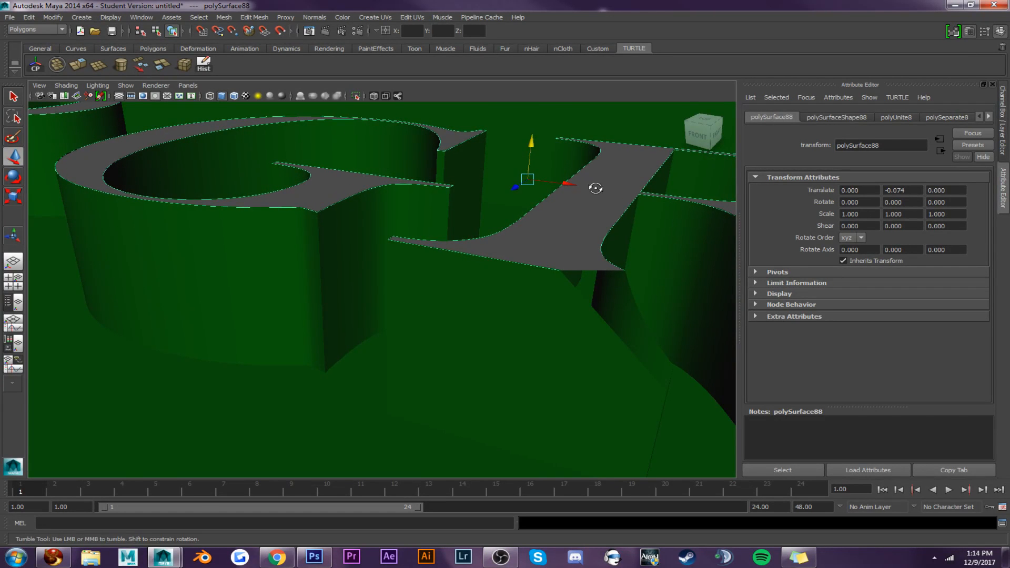
Assign a new ilrOccSampler material to the VIP GROUP top faces and apply planar UV mapping to them
{"action": "left_click_drag", "start_coordinate": [595, 187], "coordinate": [596, 203], "text": "alt"}
{"action": "scroll", "coordinate": [583, 209], "scroll_direction": "down", "scroll_amount": 10}
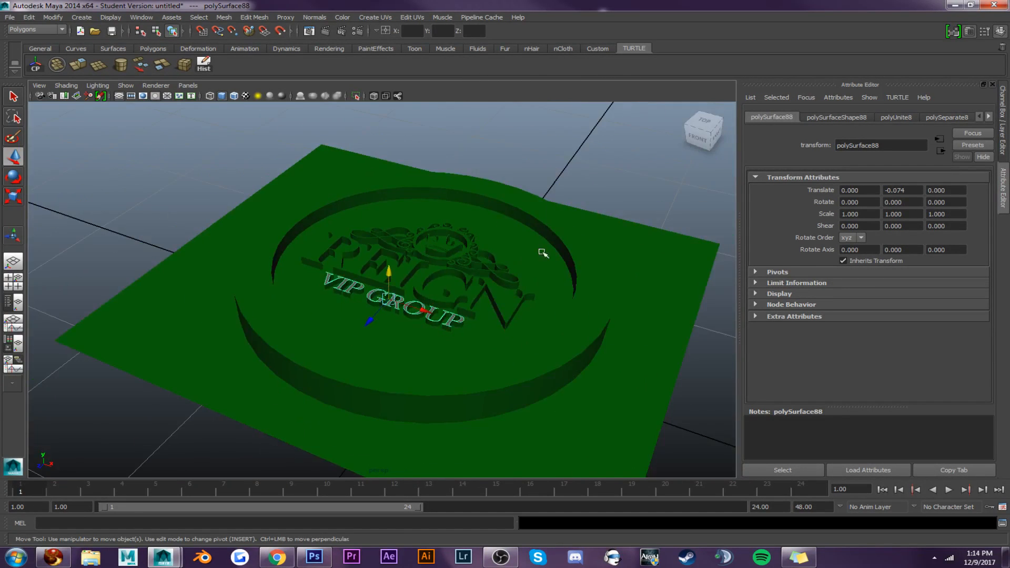
{"action": "left_click_drag", "start_coordinate": [470, 297], "coordinate": [496, 323], "text": "alt"}
{"action": "left_click", "coordinate": [706, 130]}
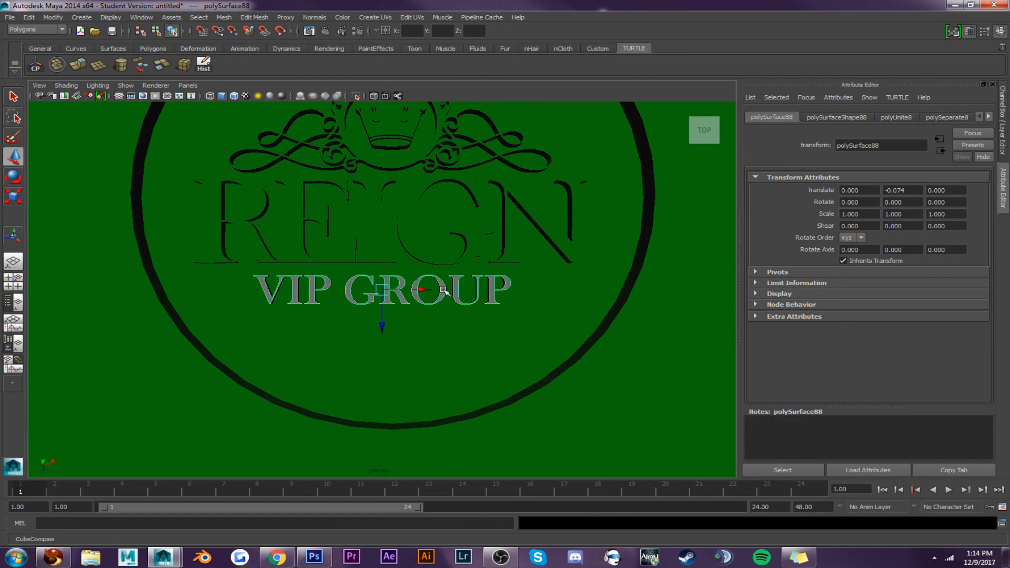
{"action": "right_click_drag", "start_coordinate": [443, 291], "coordinate": [452, 489]}
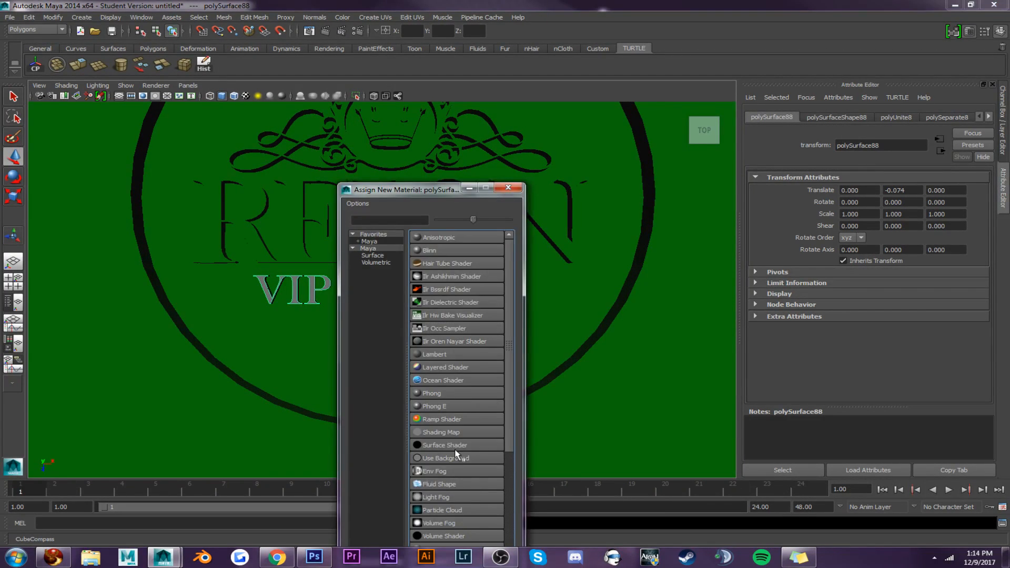
{"action": "left_click", "coordinate": [445, 330]}
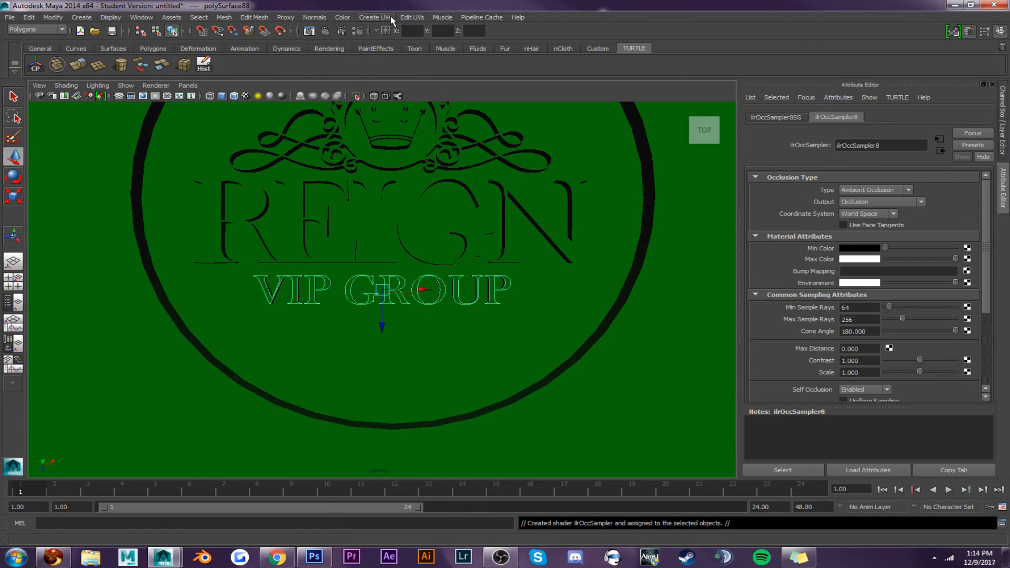
{"action": "left_click", "coordinate": [386, 16]}
{"action": "left_click", "coordinate": [388, 74]}
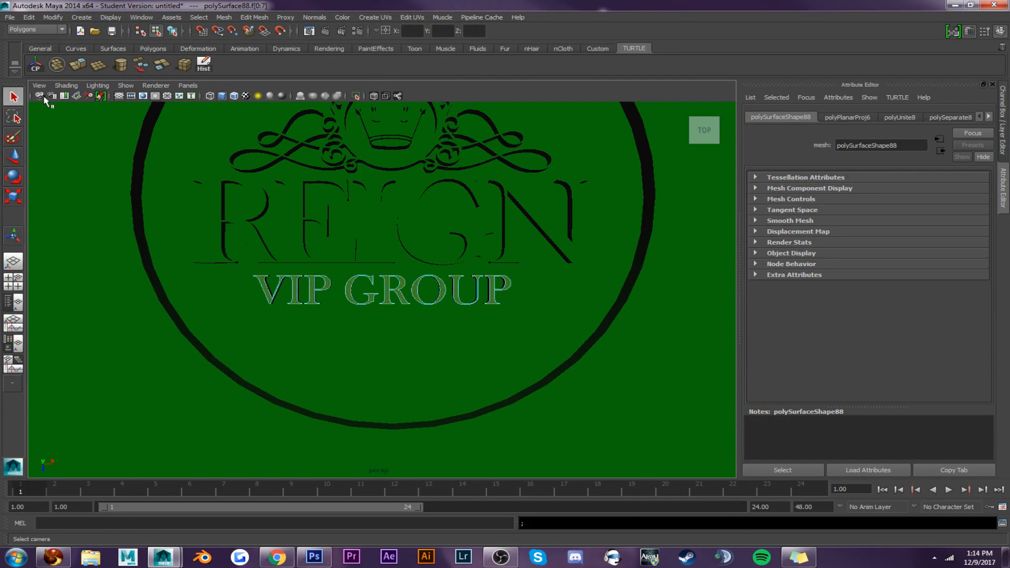
{"action": "right_click_drag", "start_coordinate": [313, 292], "coordinate": [307, 282]}
Inspect the VIP GROUP side walls, the REIGN tops and walls, and the surrounding ring as separate objects
{"action": "left_click", "coordinate": [312, 289]}
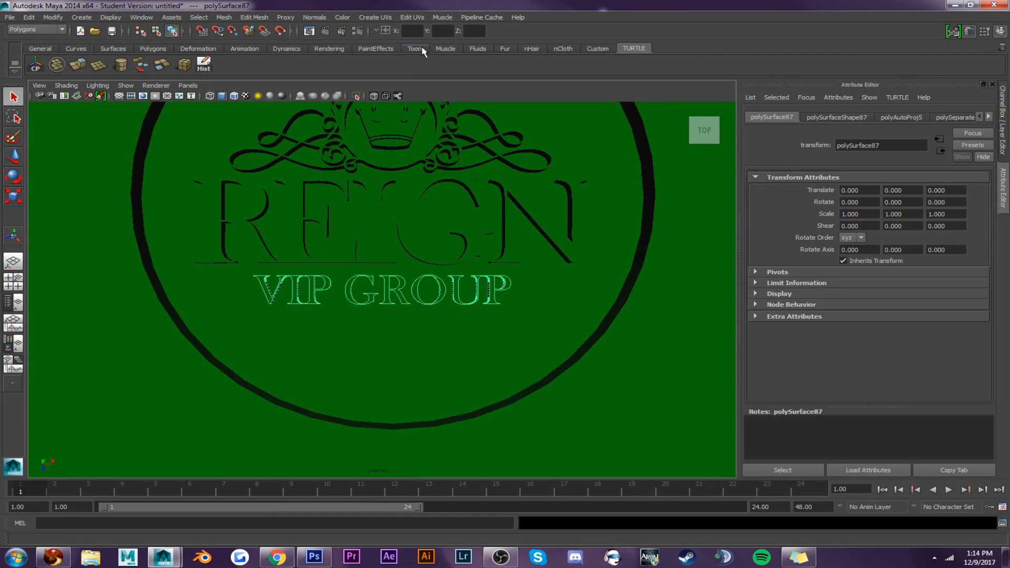
{"action": "left_click", "coordinate": [408, 18]}
{"action": "left_click", "coordinate": [422, 236]}
{"action": "scroll", "coordinate": [453, 298], "scroll_direction": "up", "scroll_amount": 8}
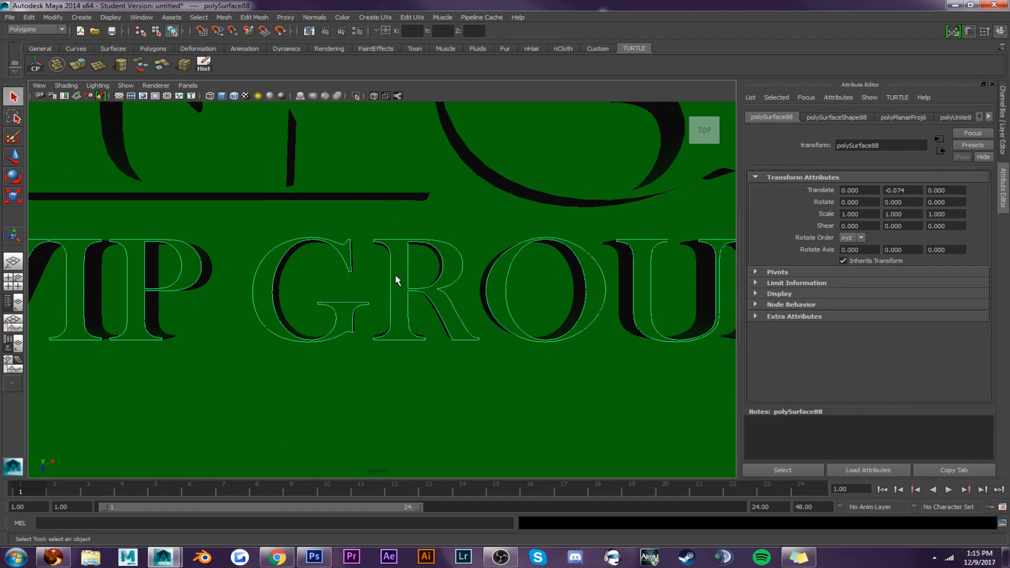
{"action": "left_click", "coordinate": [376, 186]}
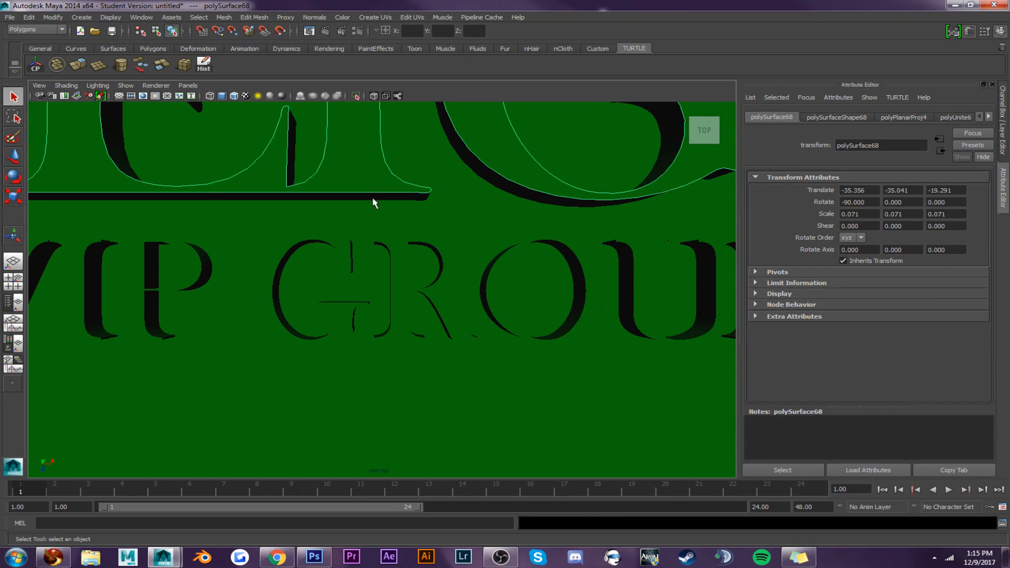
{"action": "left_click", "coordinate": [377, 200]}
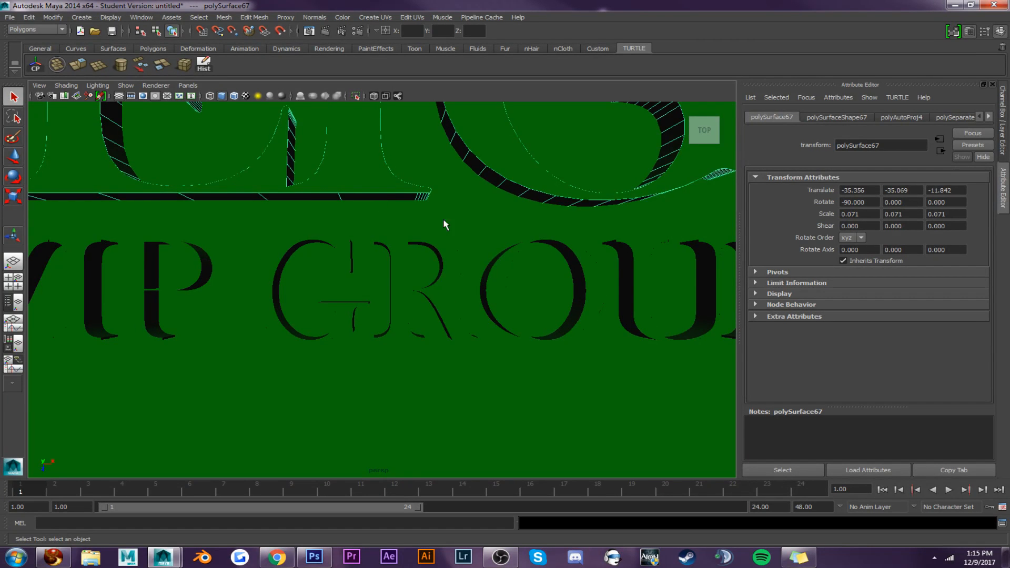
{"action": "left_click", "coordinate": [509, 224]}
{"action": "key", "text": "f"}
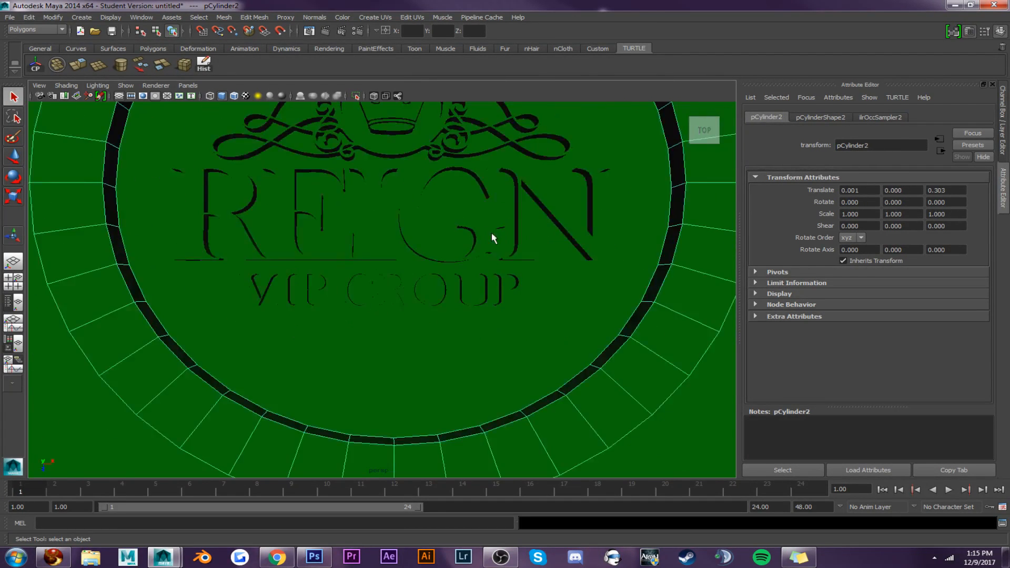
Move the whole REIGN VIP GROUP plate off to the grid's edge beside the other finished plate, about 10.4 in X
{"action": "left_click", "coordinate": [602, 388]}
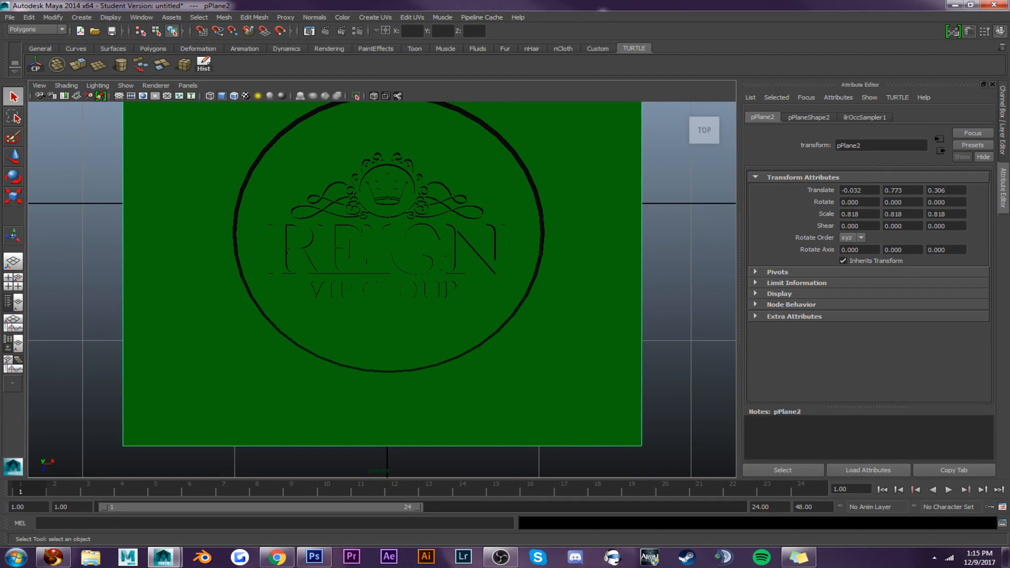
{"action": "scroll", "coordinate": [426, 169], "scroll_direction": "down", "scroll_amount": 5}
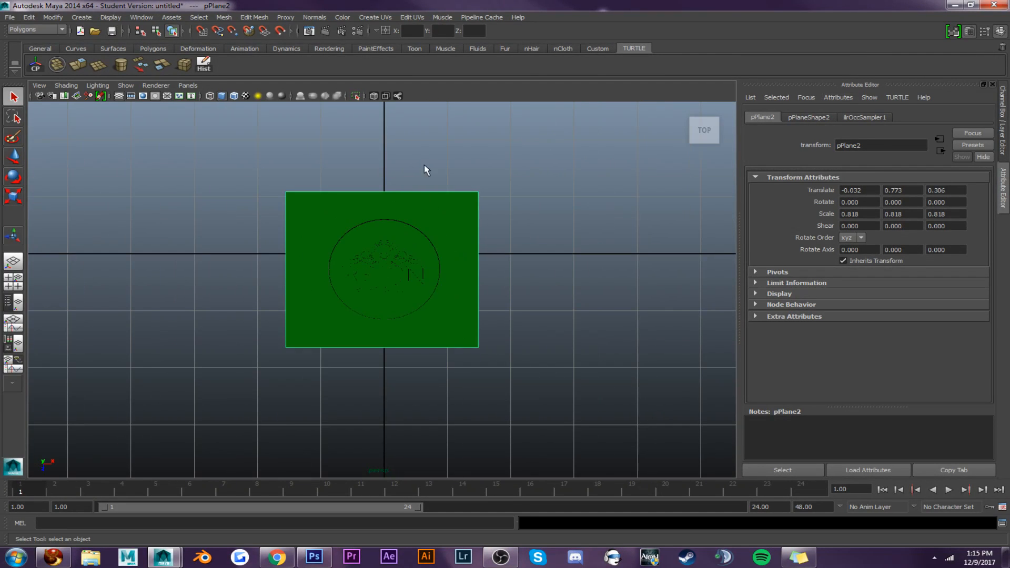
{"action": "left_click_drag", "start_coordinate": [209, 158], "coordinate": [581, 371]}
{"action": "key", "text": "w"}
{"action": "scroll", "coordinate": [473, 337], "scroll_direction": "down", "scroll_amount": 3}
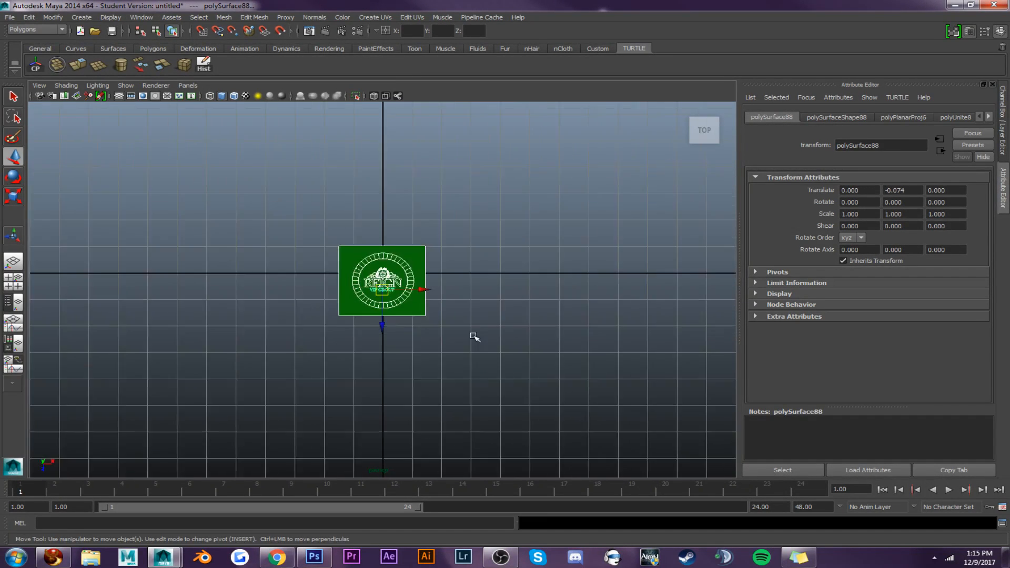
{"action": "scroll", "coordinate": [464, 335], "scroll_direction": "down", "scroll_amount": 2}
{"action": "left_click_drag", "start_coordinate": [426, 290], "coordinate": [567, 289]}
{"action": "left_click_drag", "start_coordinate": [524, 327], "coordinate": [528, 270]}
{"action": "left_click", "coordinate": [599, 245]}
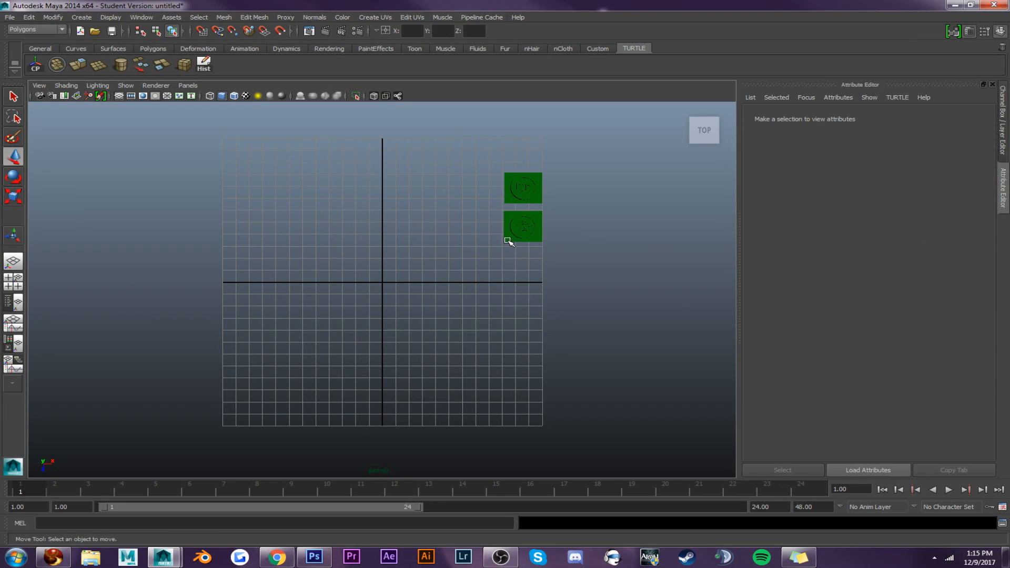
Duplicate the plate's base plane and ring and place the copy at the grid centre, about 0.08 in X and 0 in Z
{"action": "left_click", "coordinate": [514, 238]}
{"action": "left_click", "coordinate": [514, 235]}
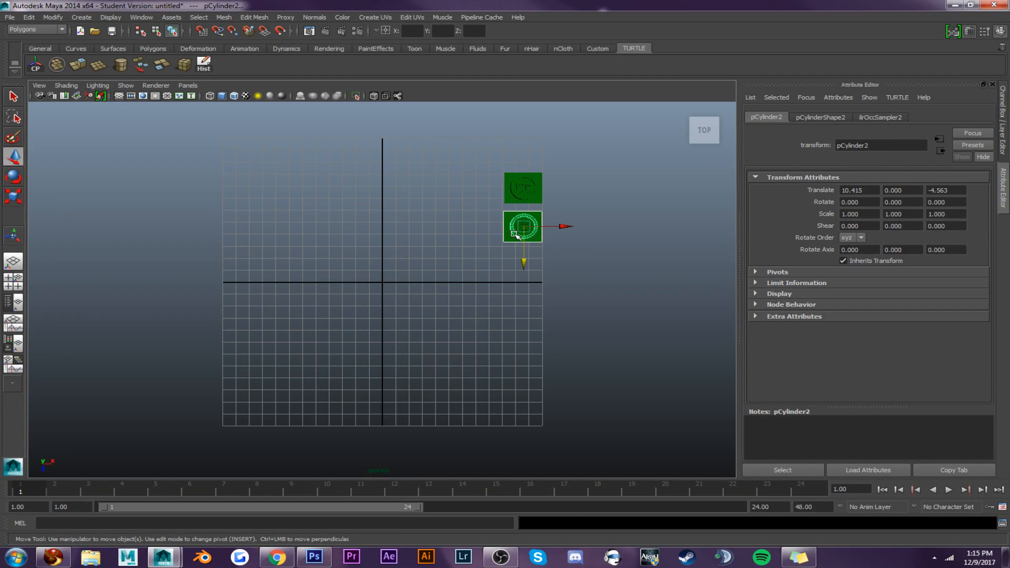
{"action": "left_click_drag", "start_coordinate": [524, 262], "coordinate": [526, 320]}
{"action": "left_click_drag", "start_coordinate": [562, 285], "coordinate": [428, 283]}
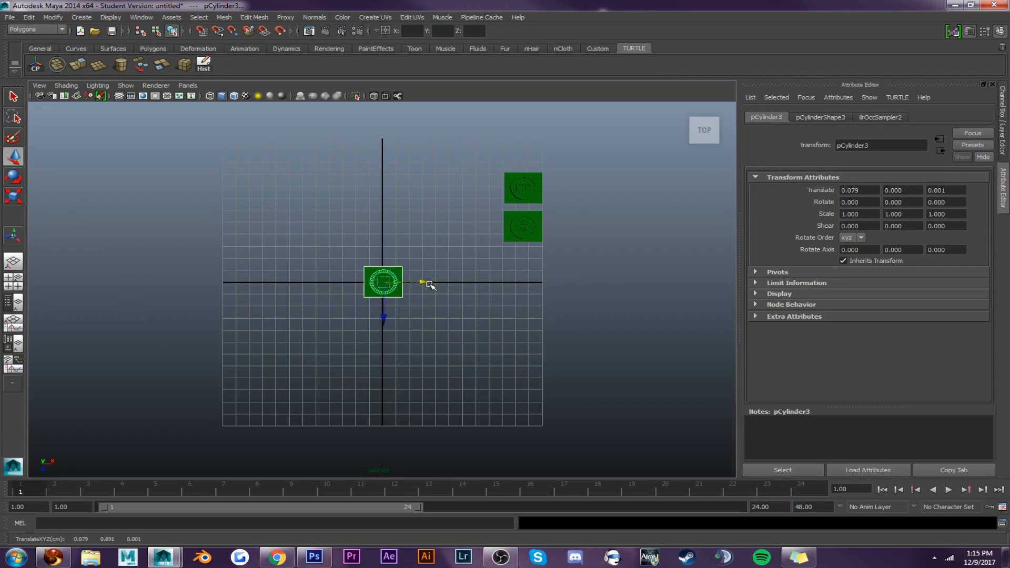
{"action": "key", "text": "f"}
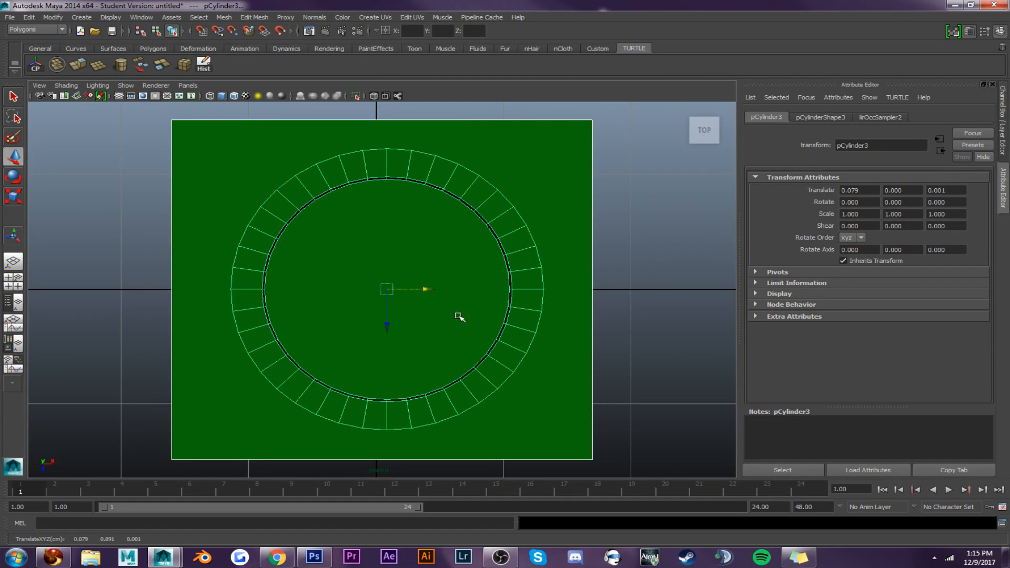
{"action": "left_click_drag", "start_coordinate": [461, 318], "coordinate": [457, 263], "text": "alt"}
{"action": "scroll", "coordinate": [455, 268], "scroll_direction": "down", "scroll_amount": 3}
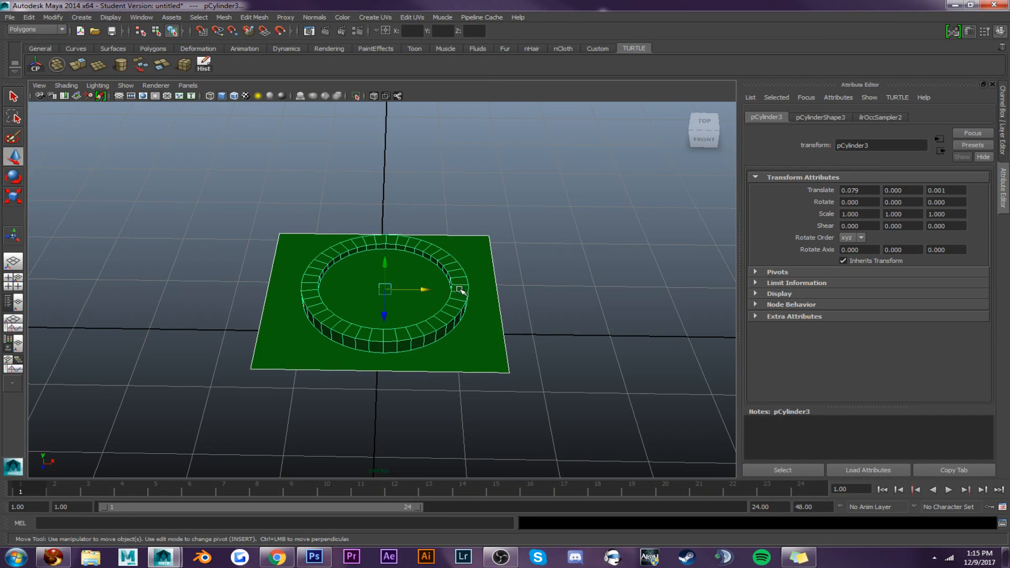
Switch to the Firestorm viewer and check the list of waiting conversations
{"action": "left_click", "coordinate": [953, 6]}
{"action": "left_click", "coordinate": [53, 558]}
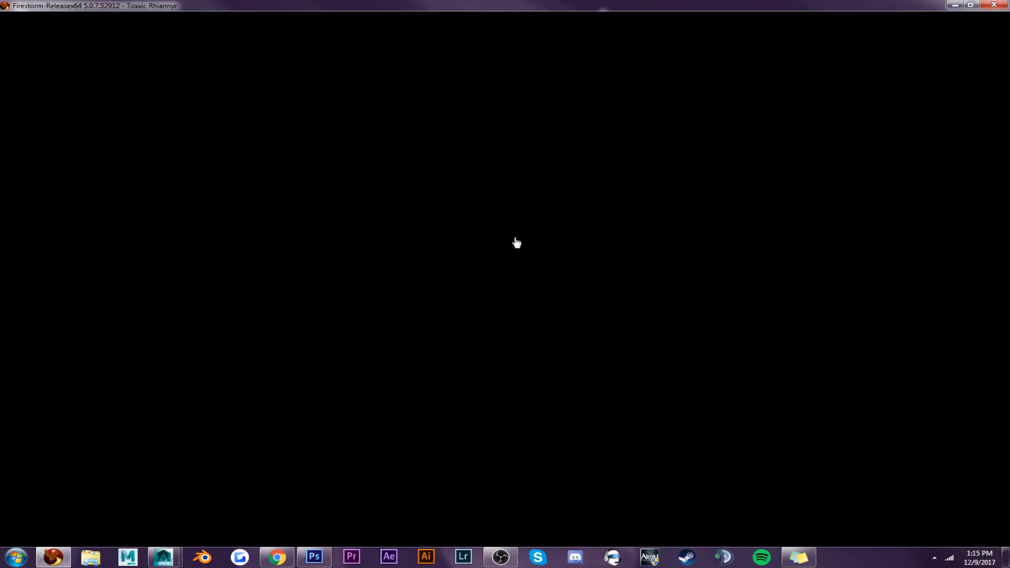
{"action": "scroll", "coordinate": [527, 251], "scroll_direction": "down", "scroll_amount": 4}
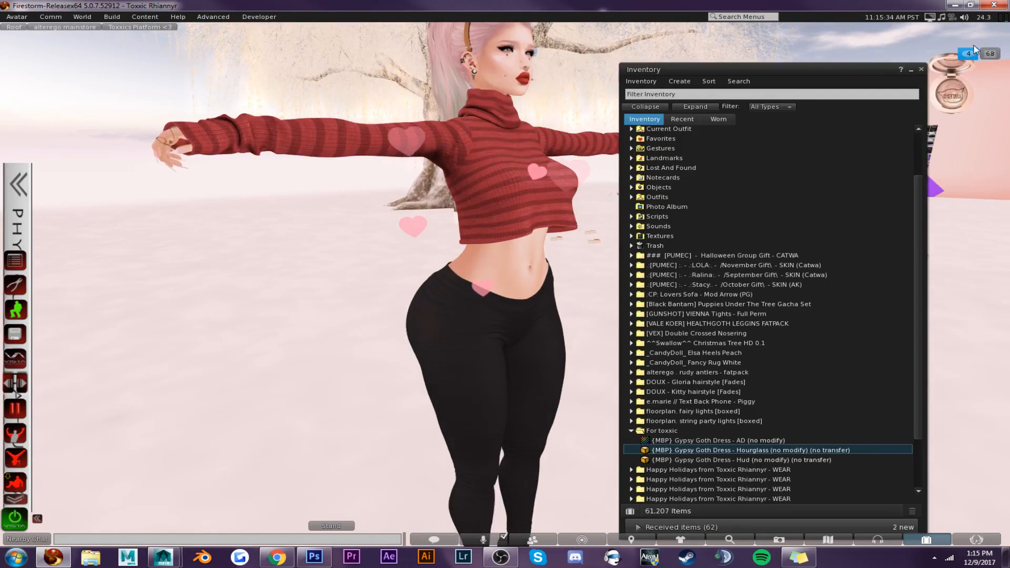
{"action": "left_click", "coordinate": [968, 54]}
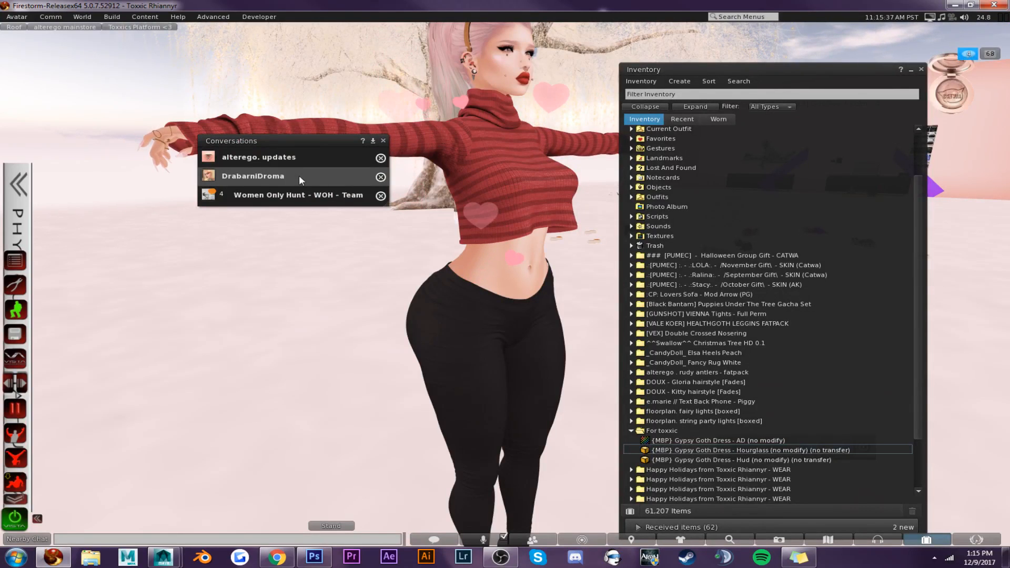
{"action": "left_click", "coordinate": [383, 140]}
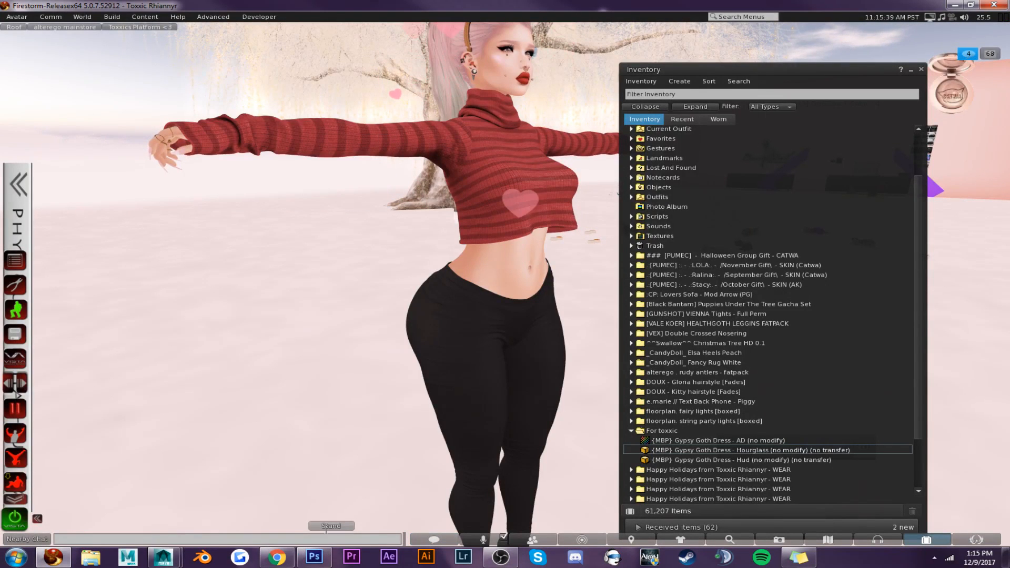
Stand the avatar up and collapse all the inventory folders
{"action": "left_click", "coordinate": [330, 525]}
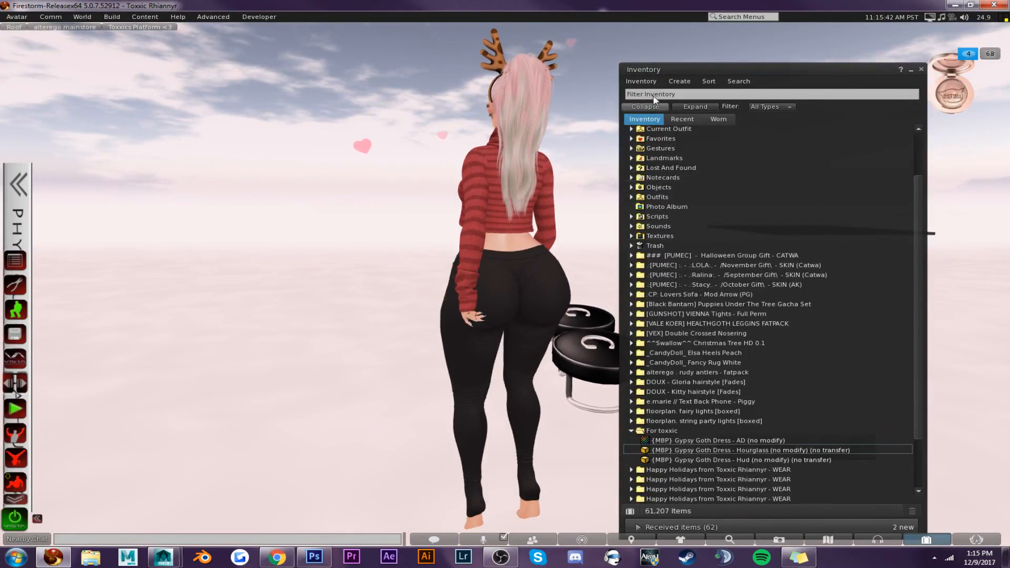
{"action": "left_click", "coordinate": [652, 105]}
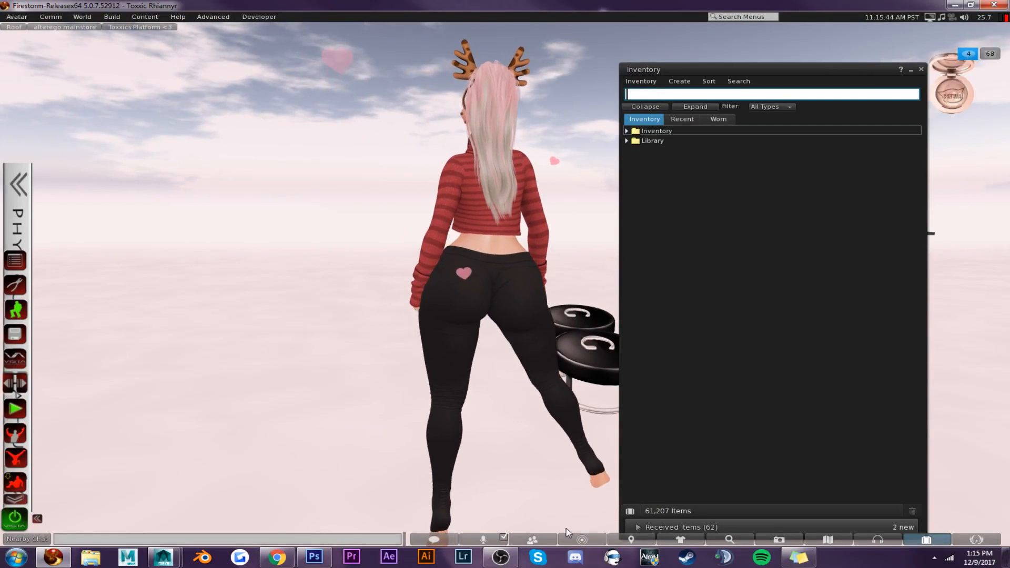
Open the REIGN store owner's profile from the online friends and teleport to the REIGN - MAINSTORE pick
{"action": "left_click", "coordinate": [533, 540]}
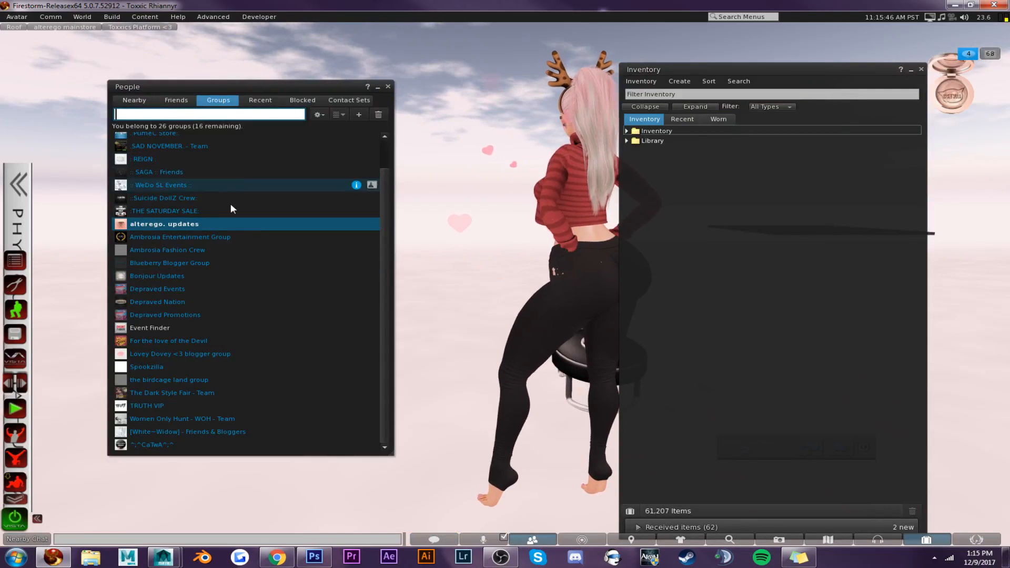
{"action": "left_click", "coordinate": [176, 100]}
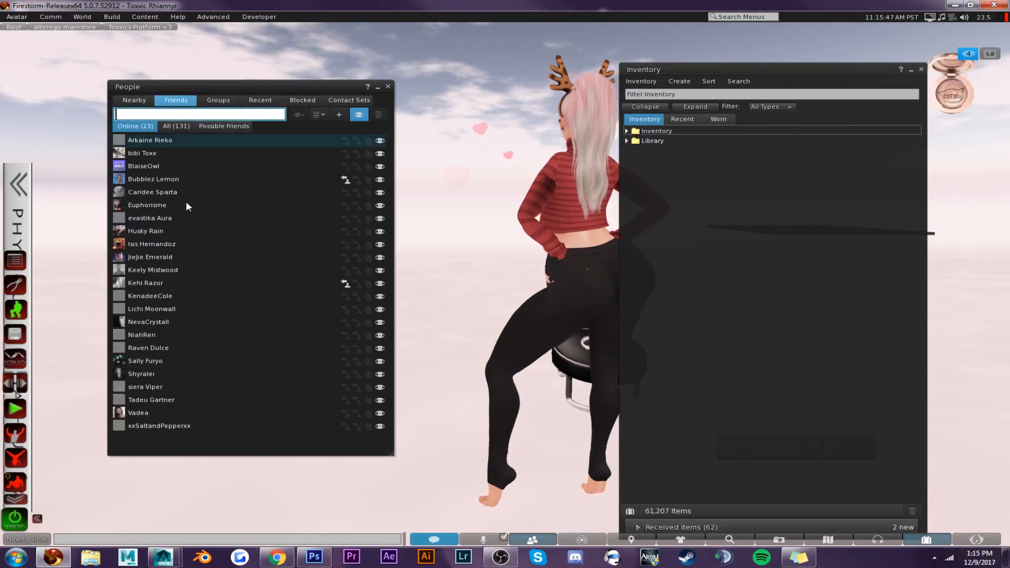
{"action": "right_click", "coordinate": [181, 292]}
{"action": "left_click", "coordinate": [197, 301]}
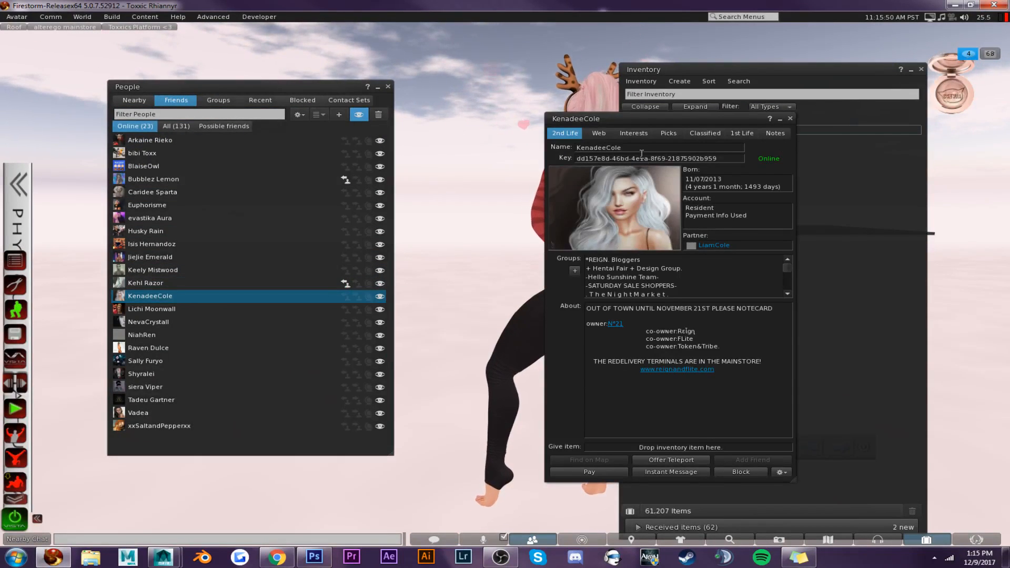
{"action": "left_click", "coordinate": [668, 133]}
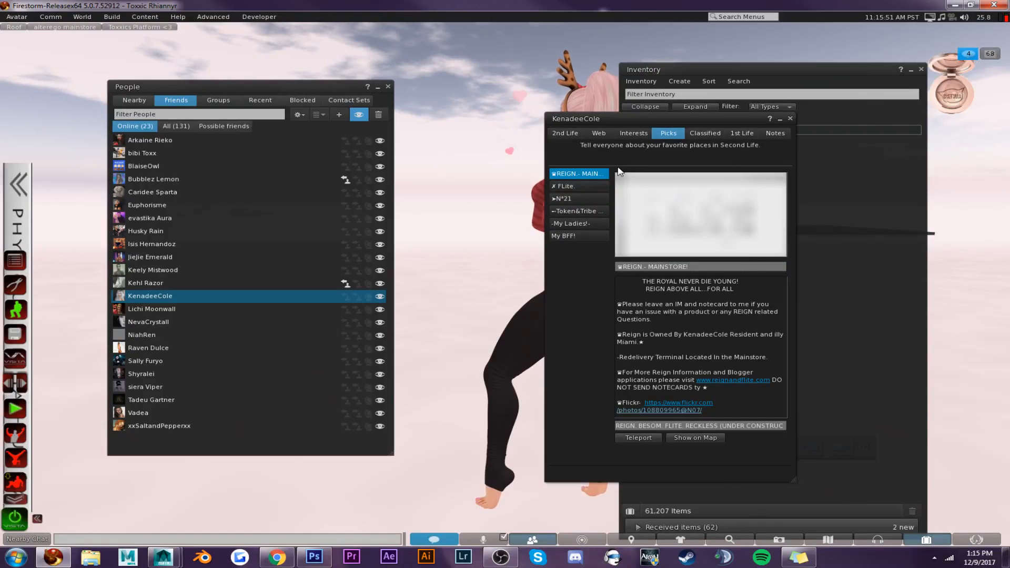
{"action": "left_click", "coordinate": [637, 435]}
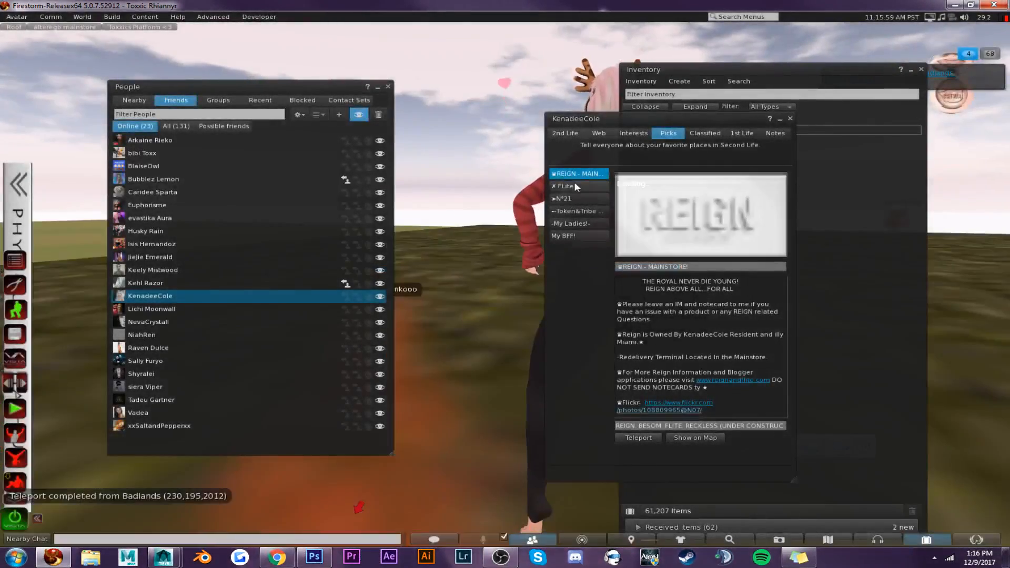
Close the People, profile and Inventory windows to clear the world view
{"action": "left_click", "coordinate": [388, 86]}
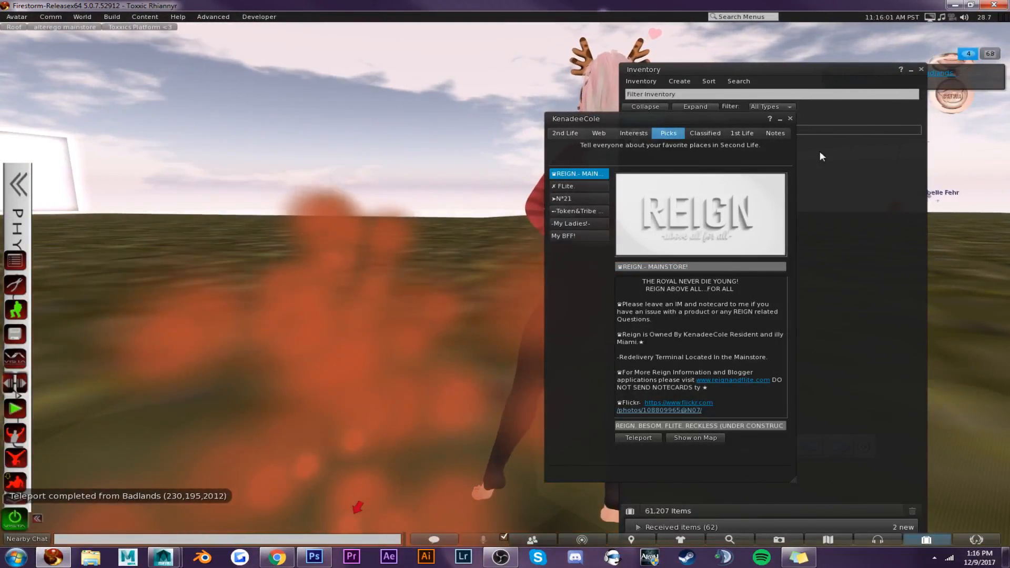
{"action": "left_click", "coordinate": [790, 119]}
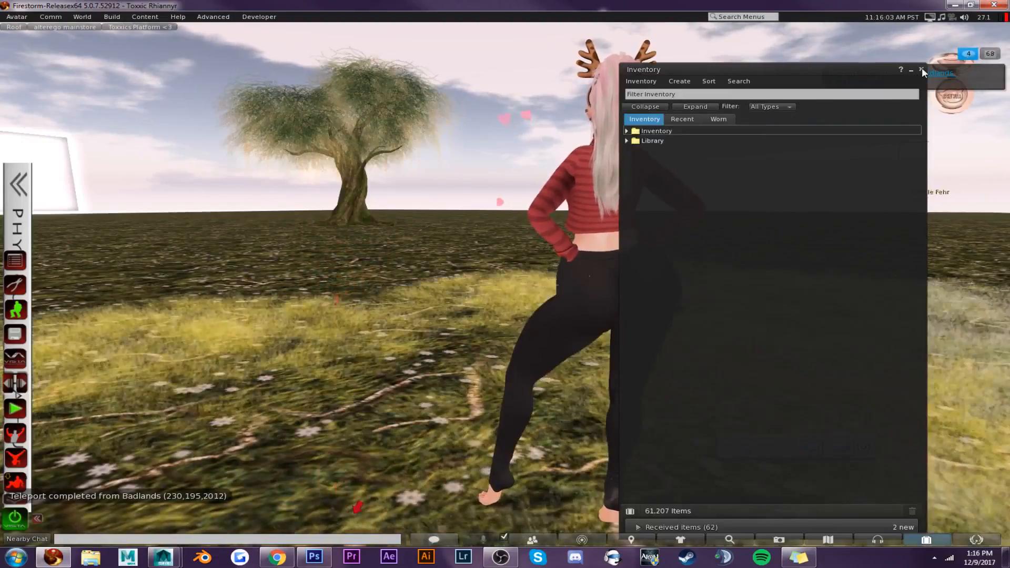
{"action": "left_click", "coordinate": [921, 70]}
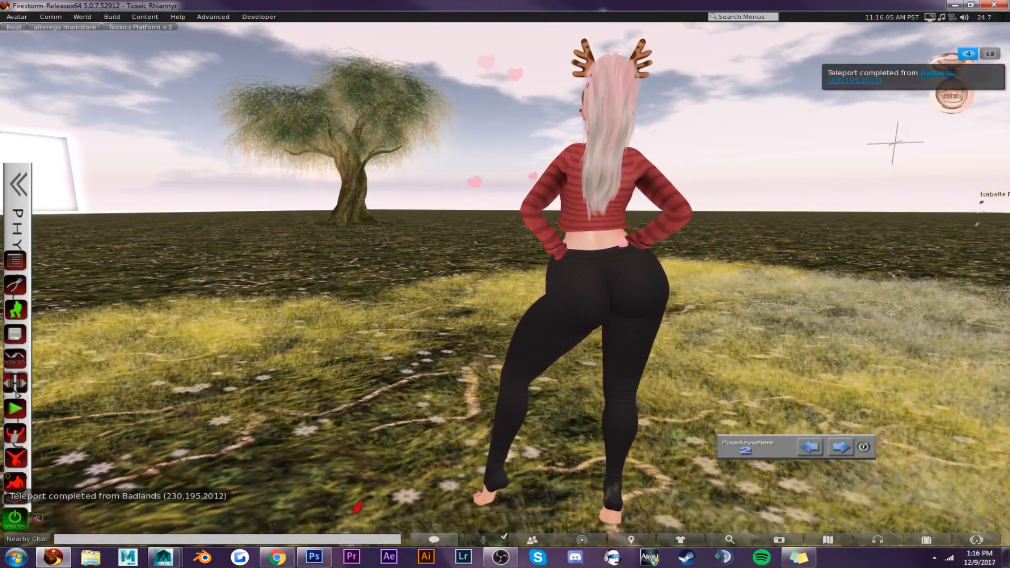
Turn the avatar around at the landing spot and look over the surroundings for the store building
{"action": "key", "text": "Left"}
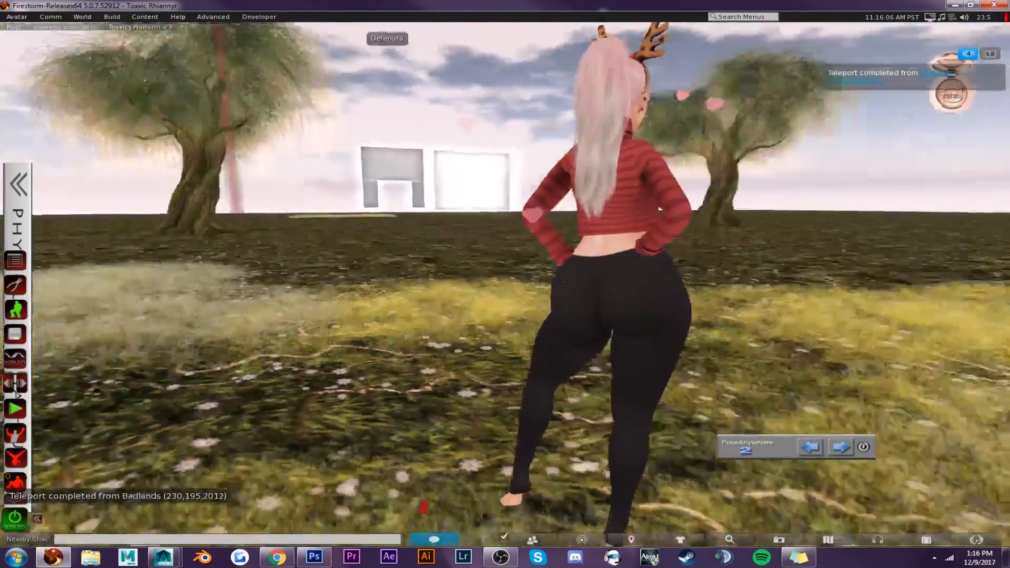
{"action": "key", "text": "Left"}
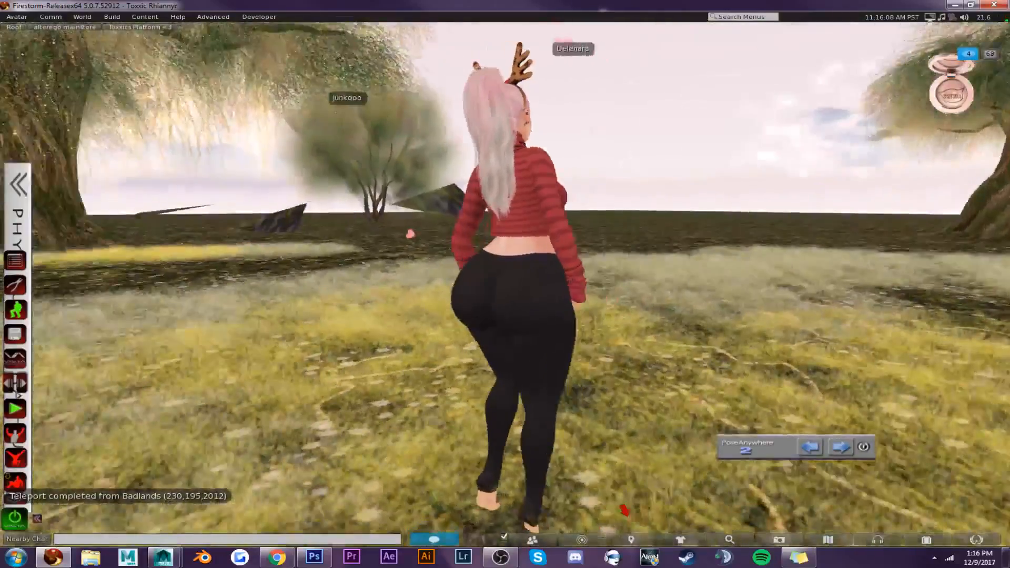
{"action": "key", "text": "Left"}
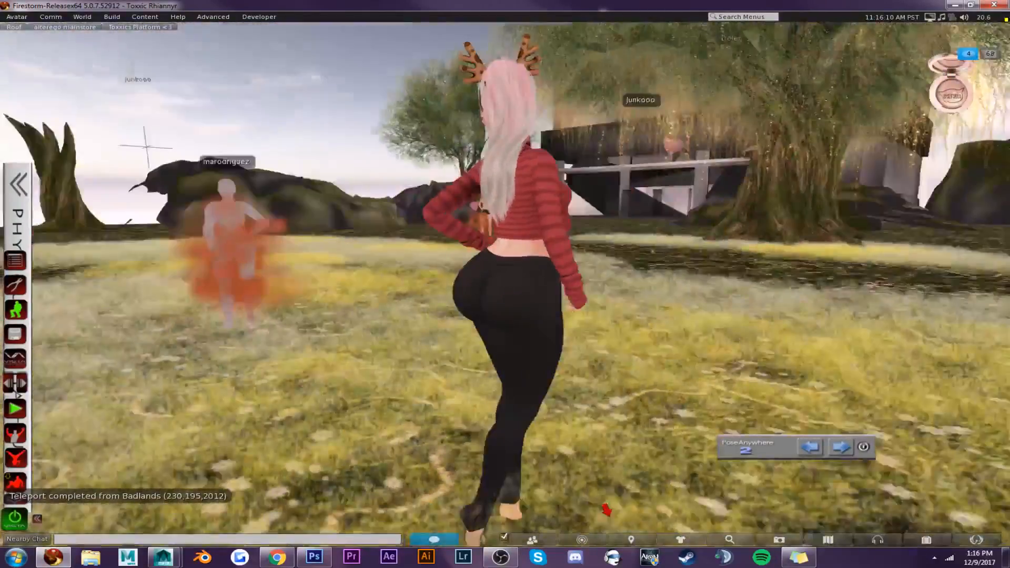
{"action": "key", "text": "Left"}
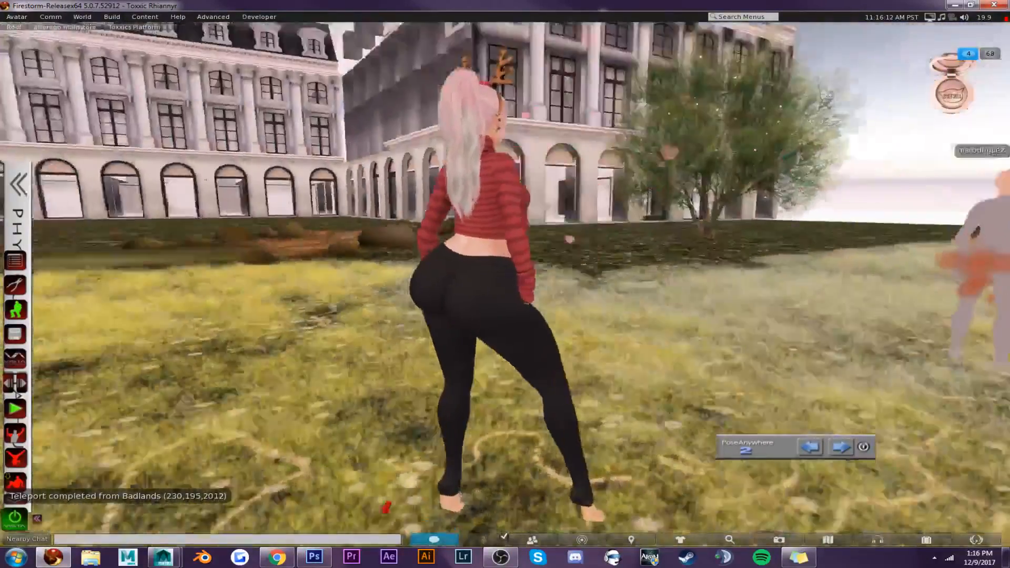
{"action": "key", "text": "Left"}
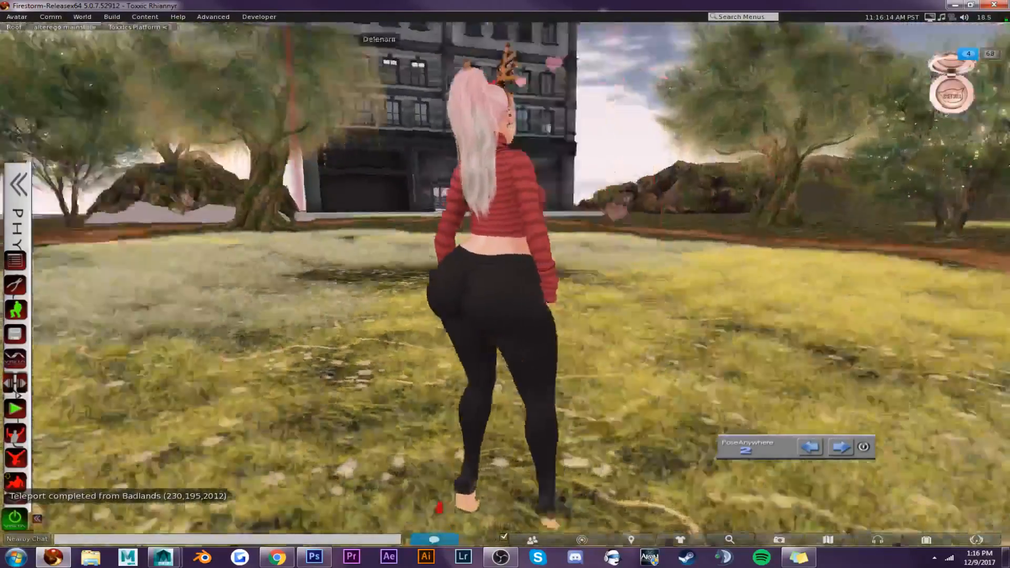
{"action": "key", "text": "Left"}
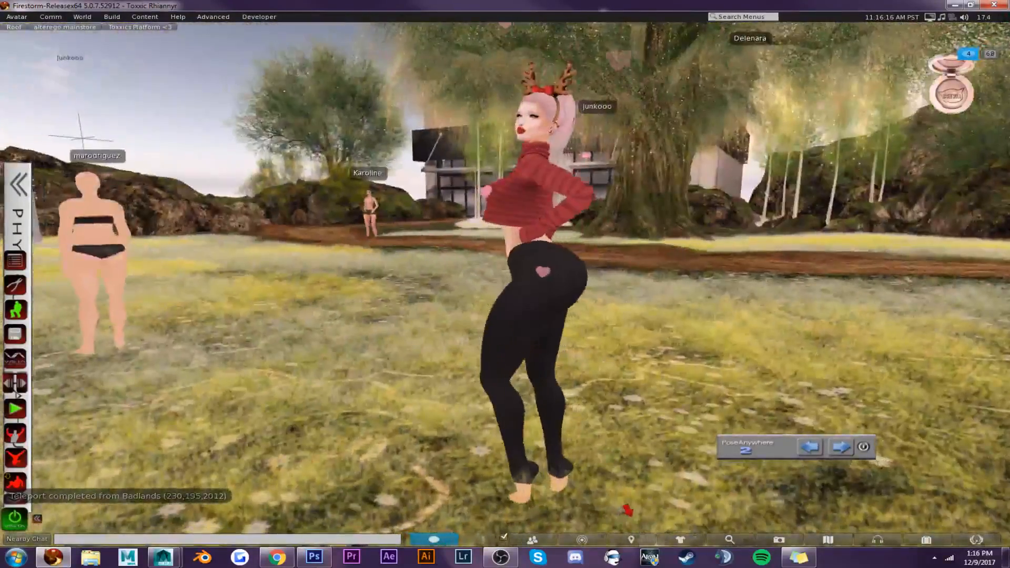
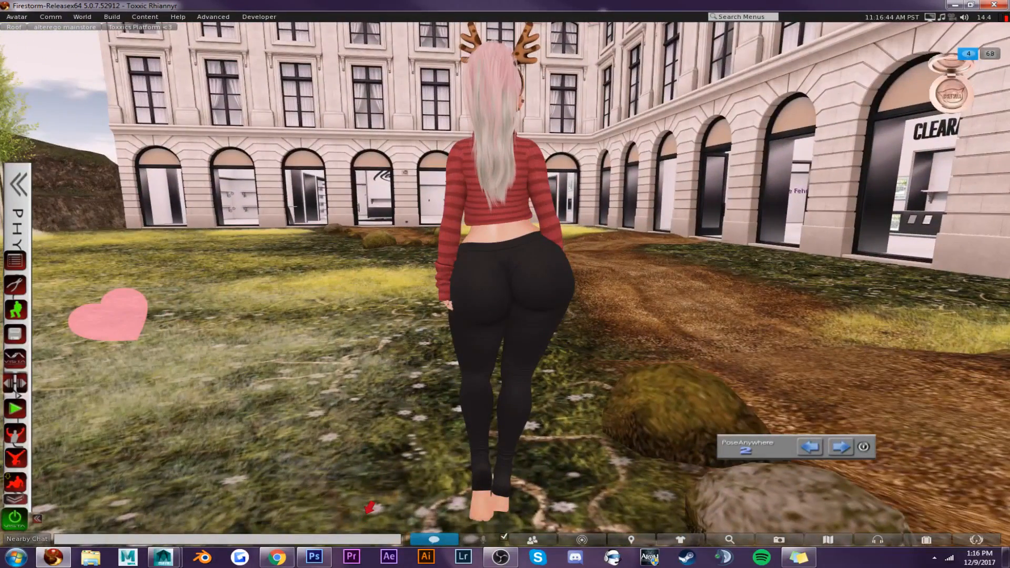
Walk the avatar along the dirt path and through the entrance into the Reign store
{"action": "key", "text": "Up"}
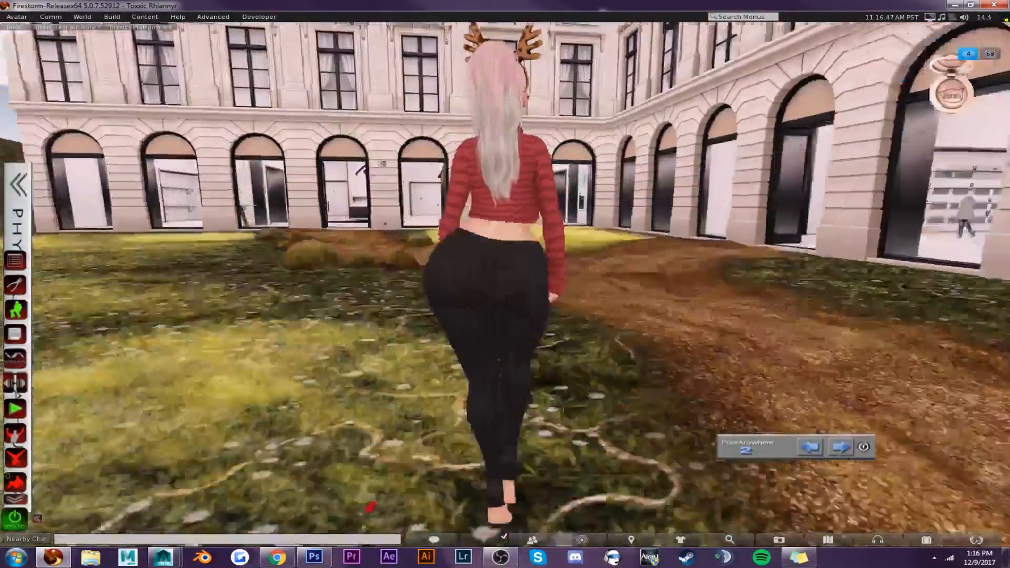
{"action": "key", "text": "Up"}
{"action": "key", "text": "Left"}
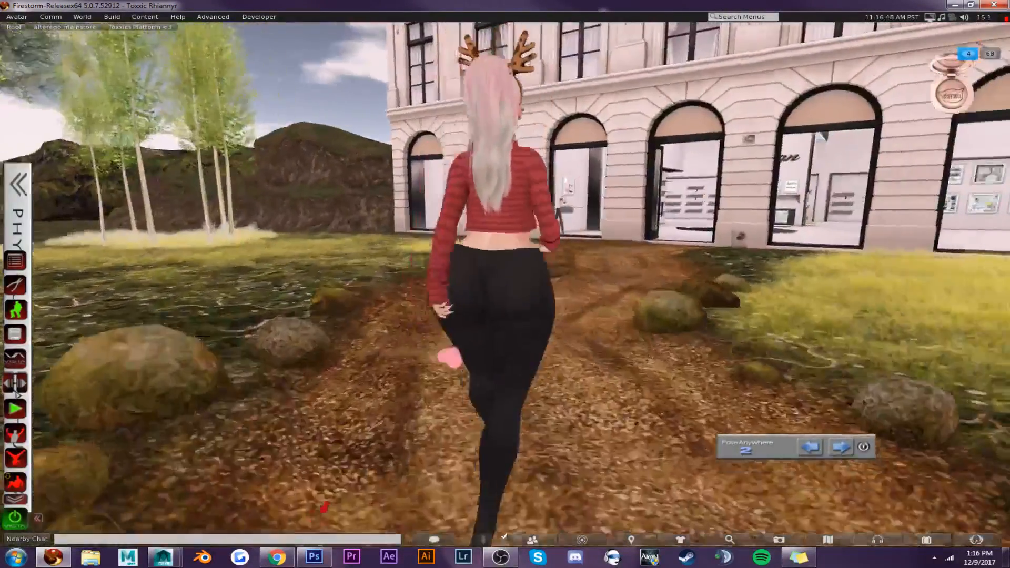
{"action": "key", "text": "Right"}
{"action": "key", "text": "Up"}
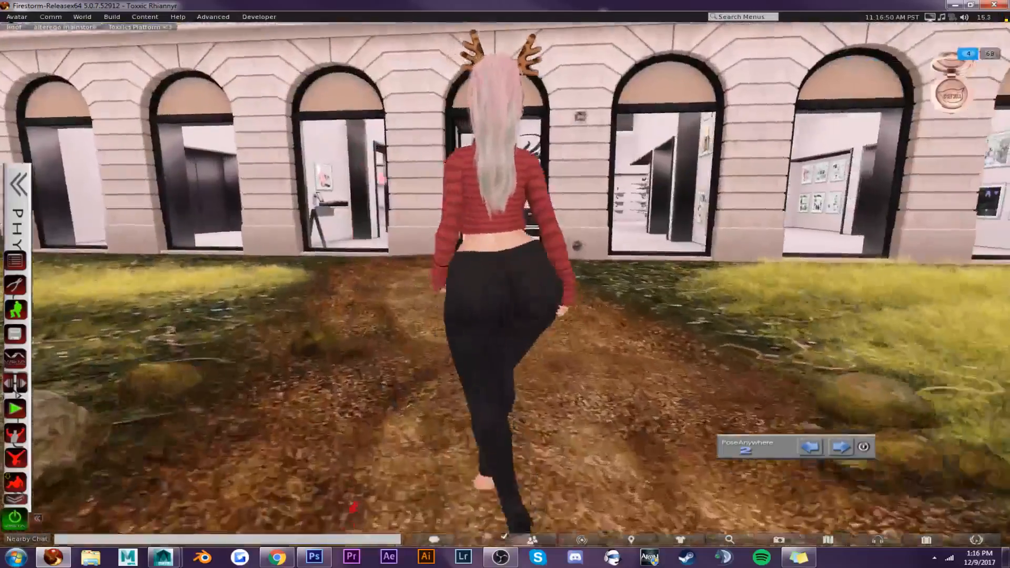
{"action": "key", "text": "Up"}
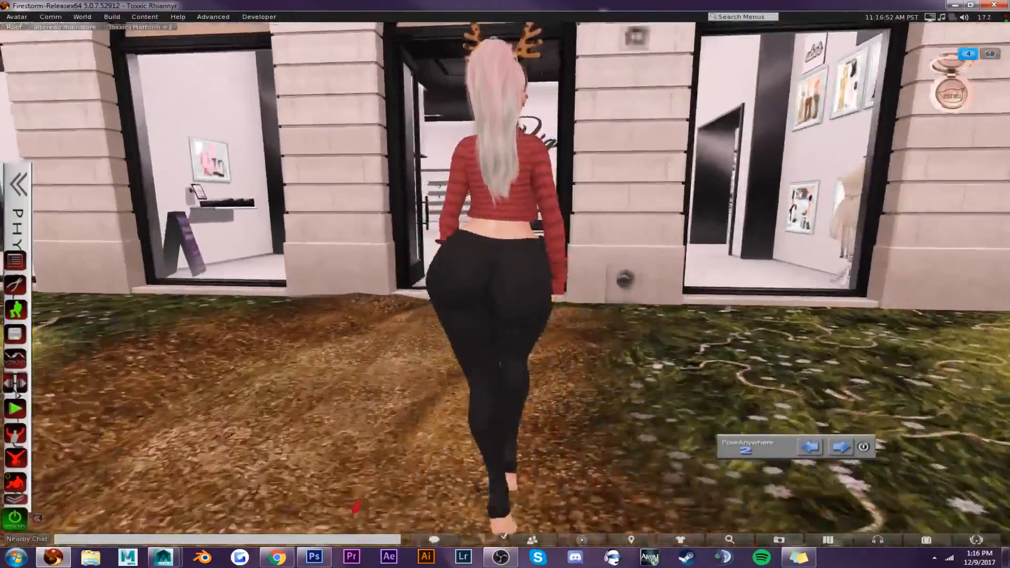
{"action": "key", "text": "Up"}
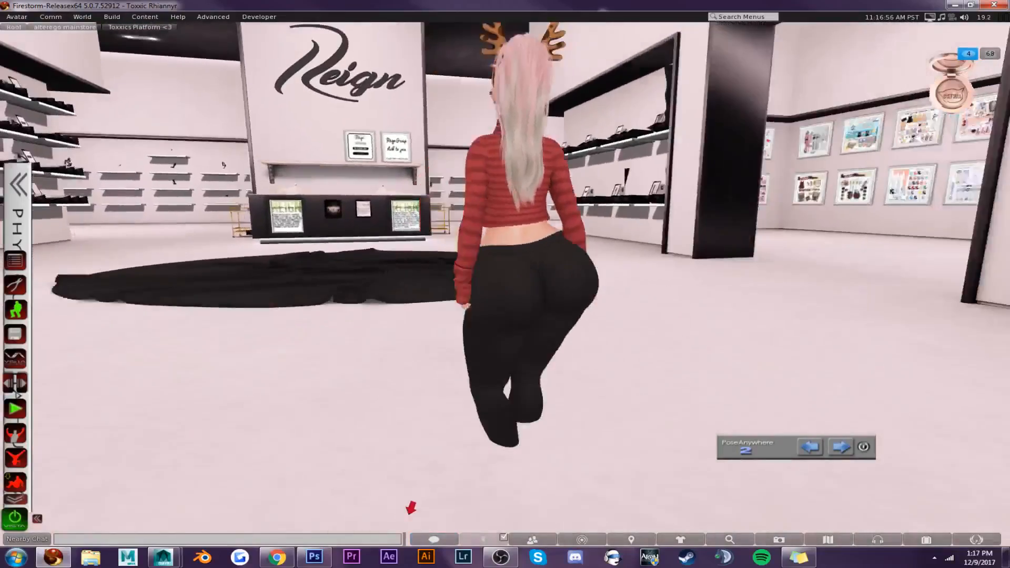
{"action": "key", "text": "Up"}
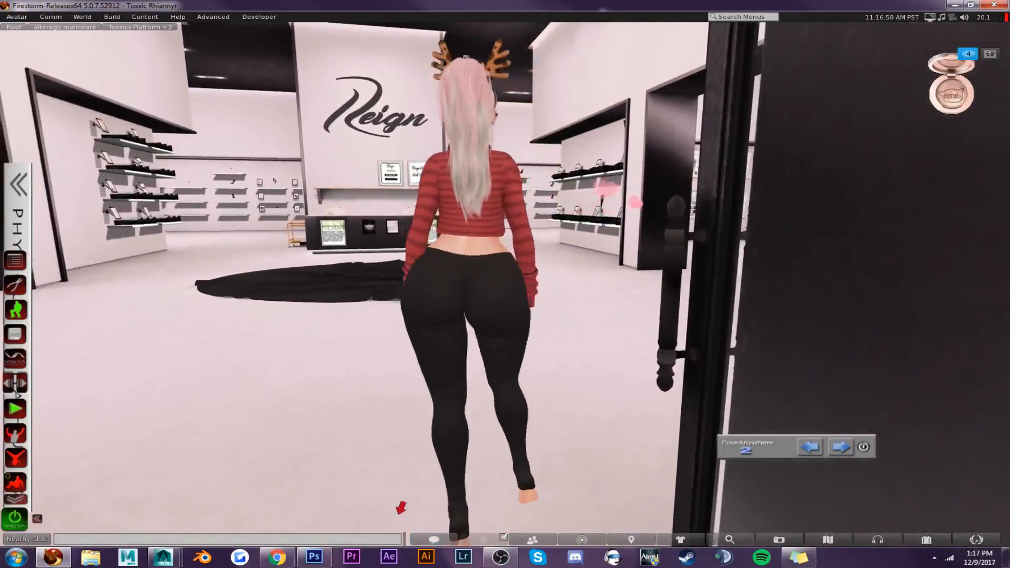
{"action": "key", "text": "Up"}
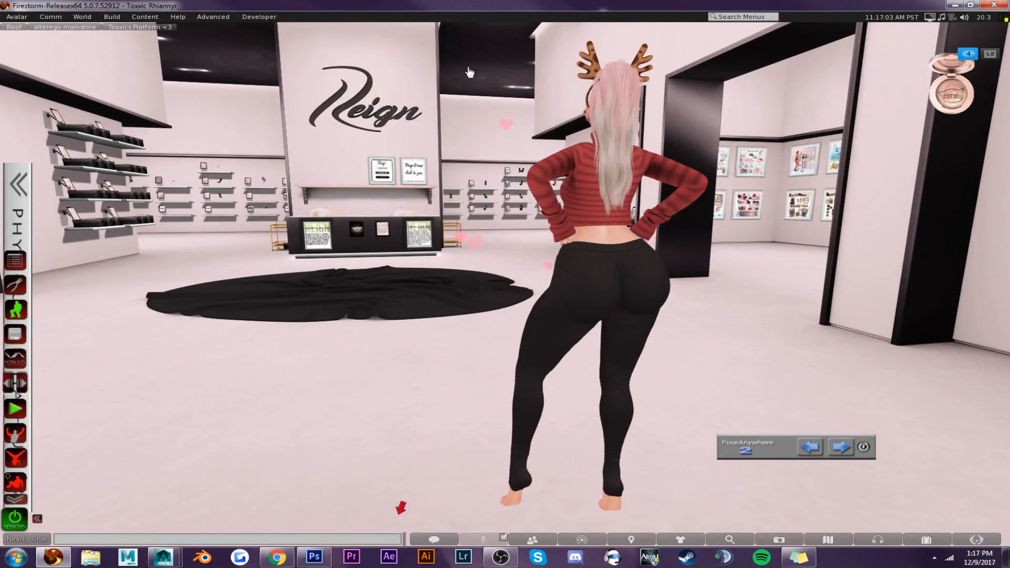
Examine the store interior from the reception desk to the shoe shelves, side rooms and framed vendors on both sides
{"action": "key", "text": "m"}
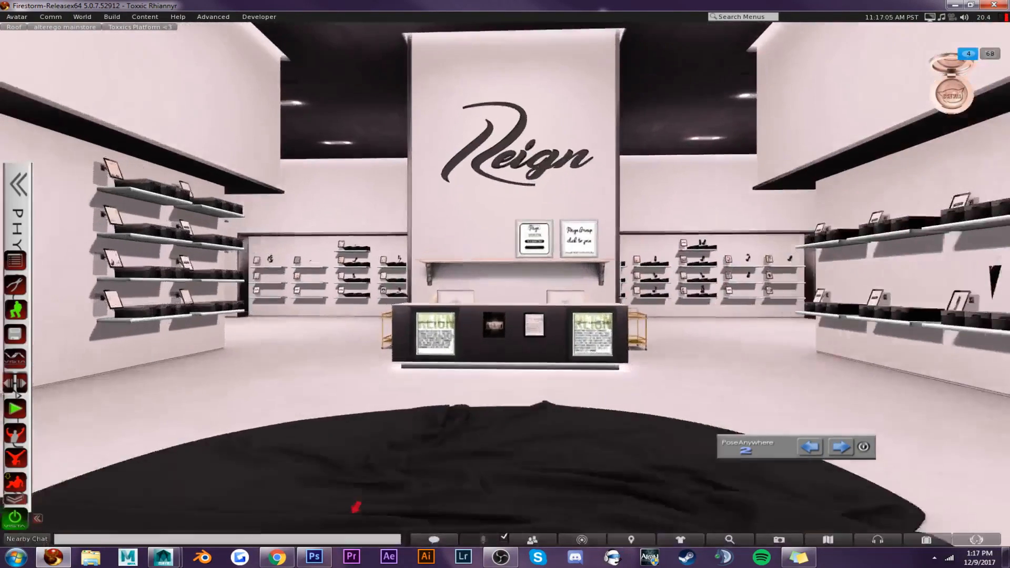
{"action": "left_click_drag", "start_coordinate": [505, 285], "coordinate": [505, 322], "text": "ctrl+alt"}
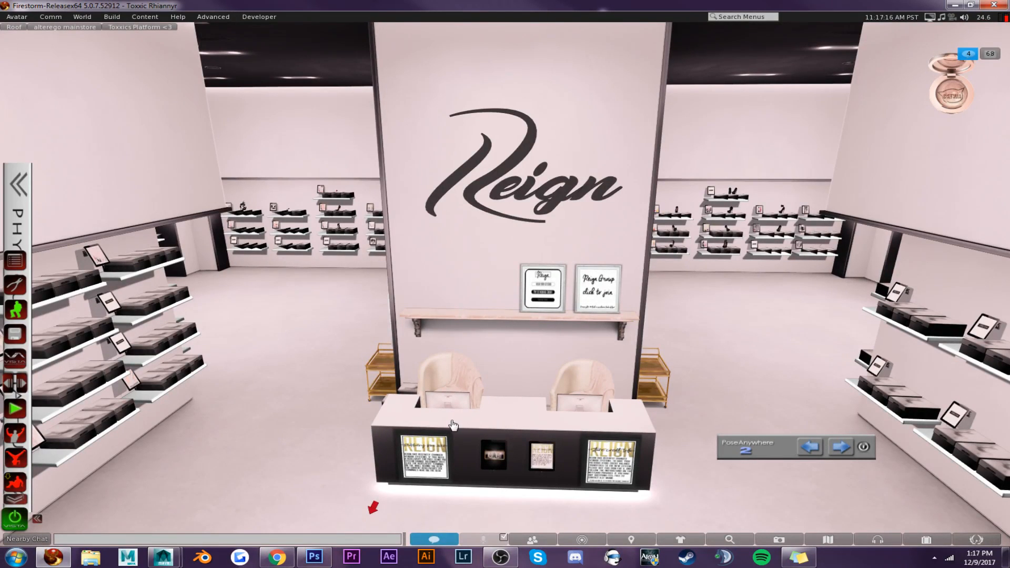
{"action": "left_click", "coordinate": [198, 417], "text": "alt"}
{"action": "left_click", "coordinate": [184, 275], "text": "alt"}
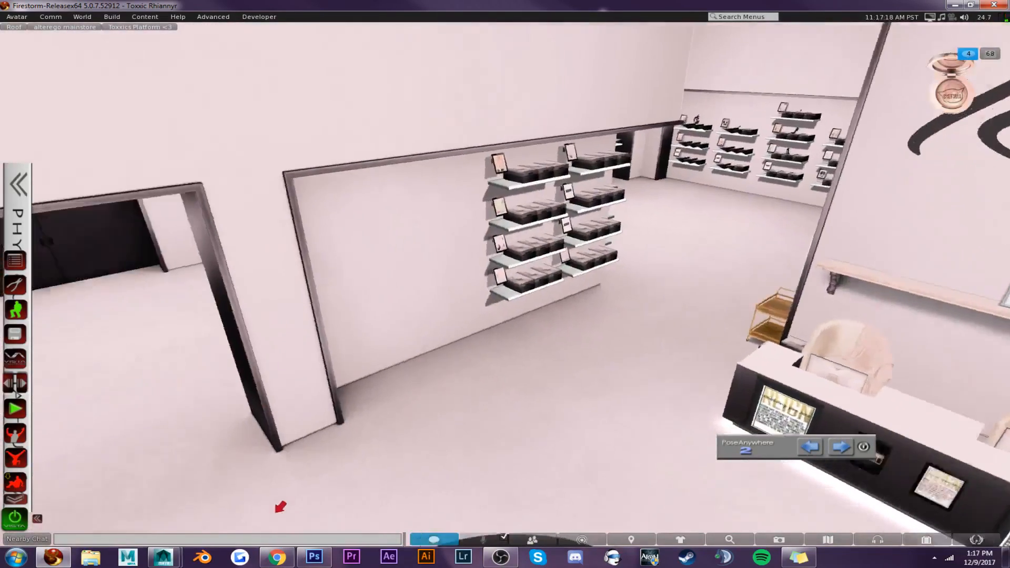
{"action": "left_click", "coordinate": [86, 355], "text": "alt"}
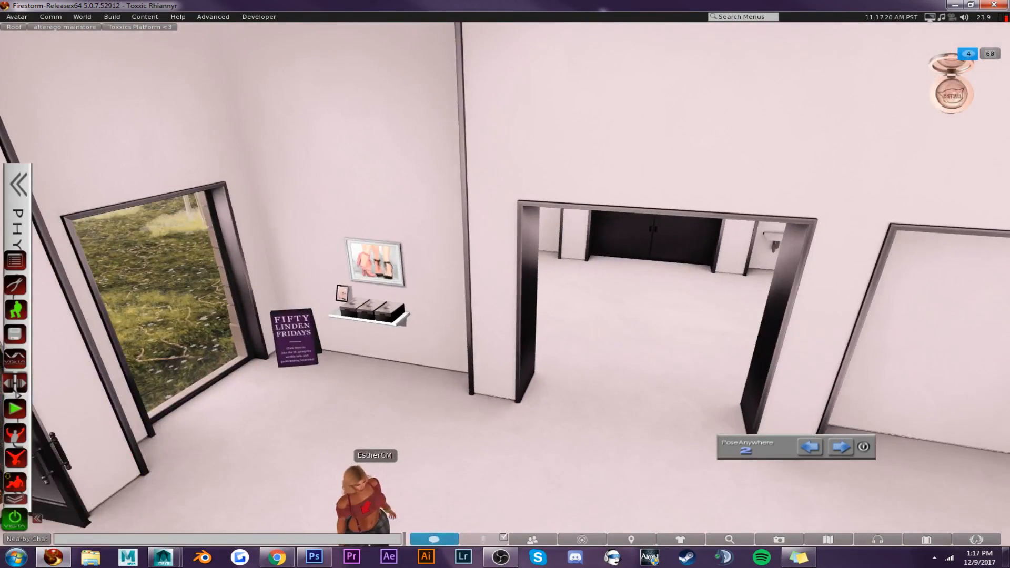
{"action": "left_click", "coordinate": [693, 313], "text": "alt"}
{"action": "left_click", "coordinate": [737, 289], "text": "alt"}
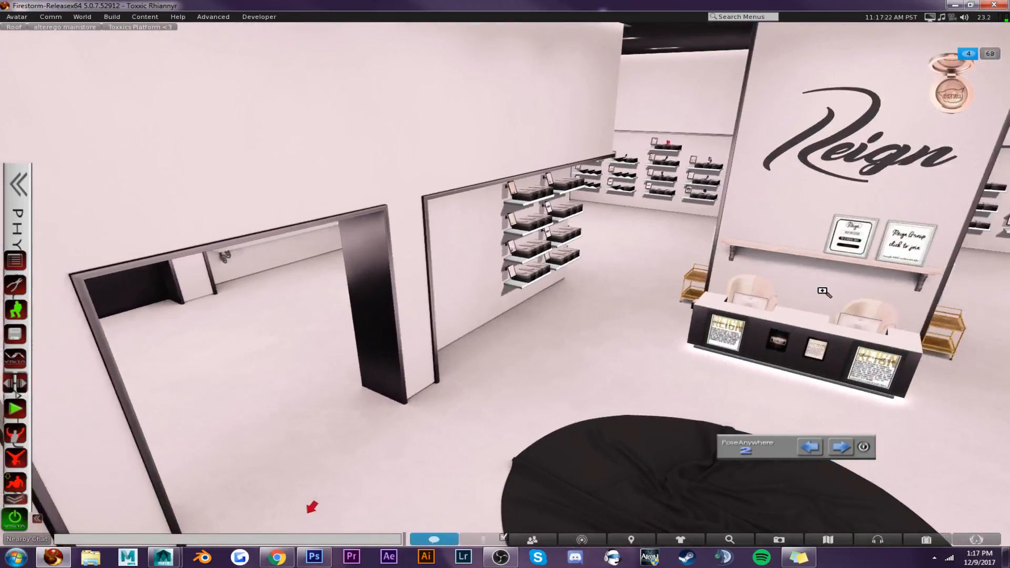
{"action": "left_click", "coordinate": [823, 289], "text": "alt"}
{"action": "left_click", "coordinate": [652, 305], "text": "alt"}
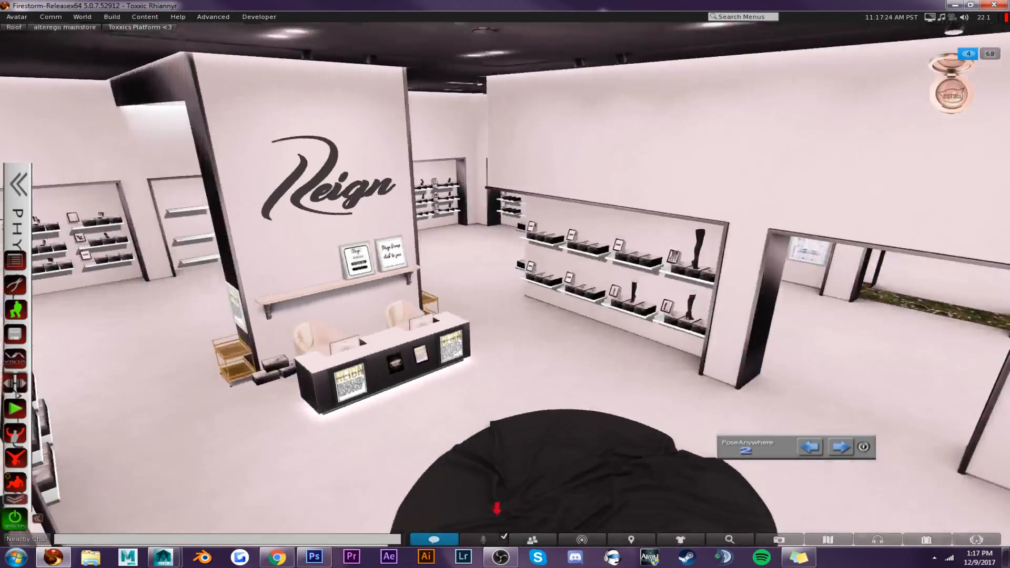
{"action": "left_click", "coordinate": [505, 286], "text": "alt"}
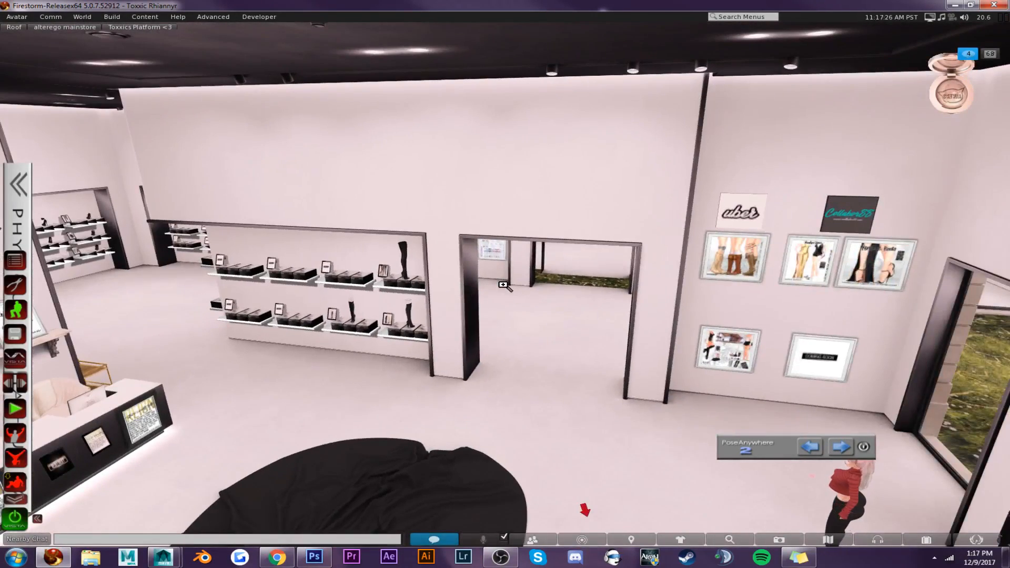
{"action": "left_click", "coordinate": [204, 287], "text": "alt"}
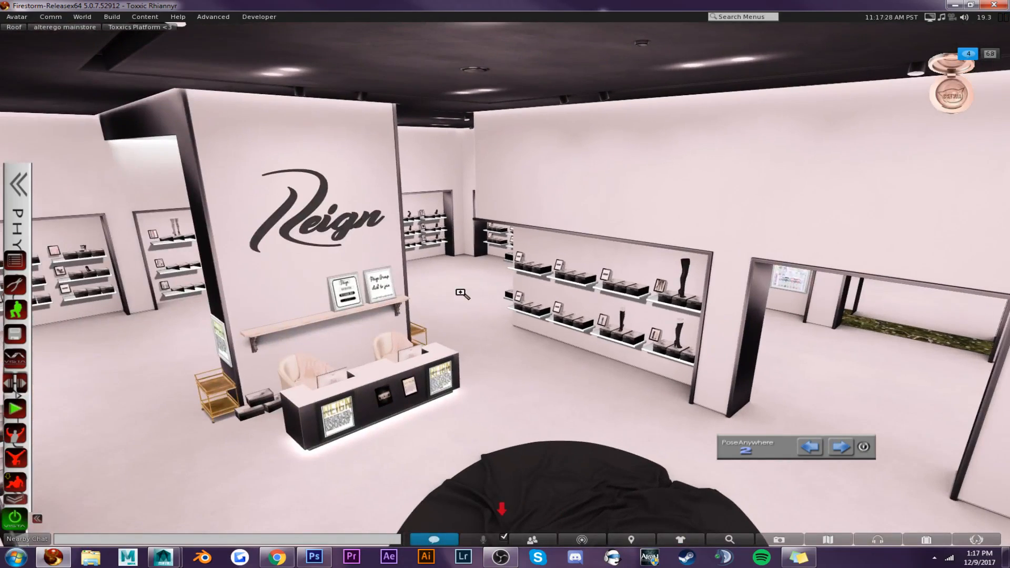
Inspect the shelf and framed signs behind the reception desk, and dismiss the Imitation WOH4 Item group notice
{"action": "left_click", "coordinate": [363, 311], "text": "alt"}
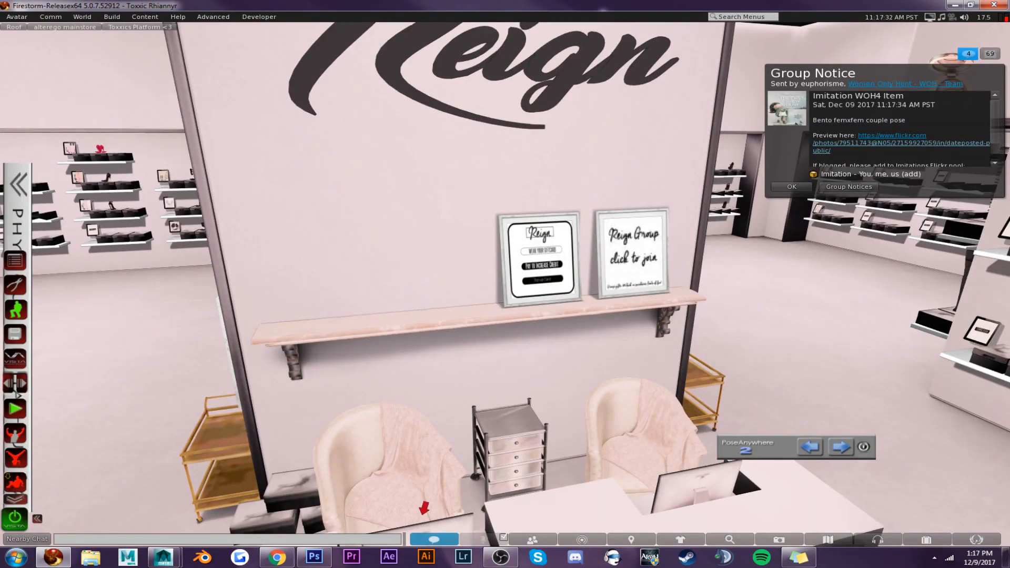
{"action": "left_click_drag", "start_coordinate": [502, 289], "coordinate": [470, 348], "text": "alt"}
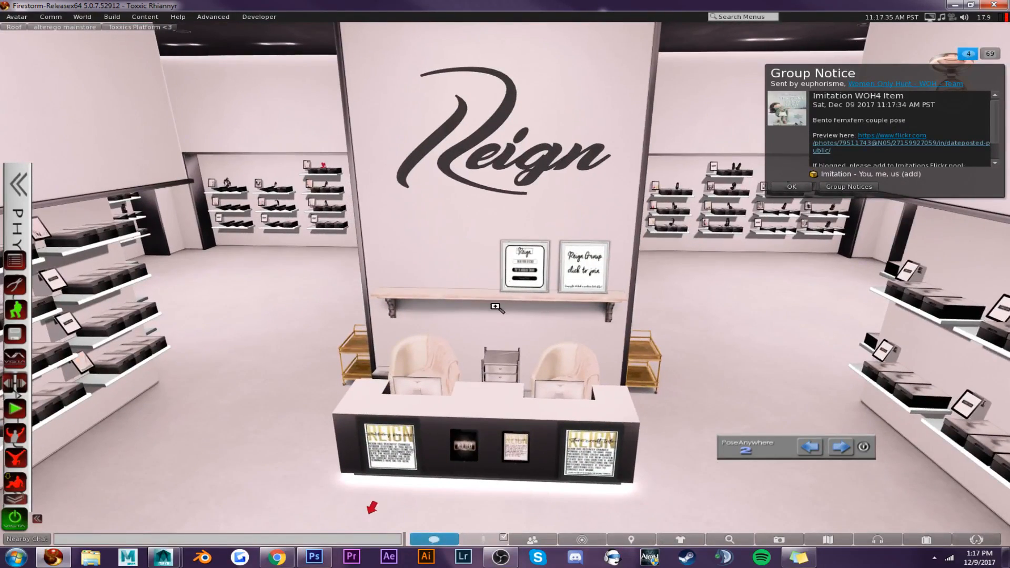
{"action": "key", "text": "Escape"}
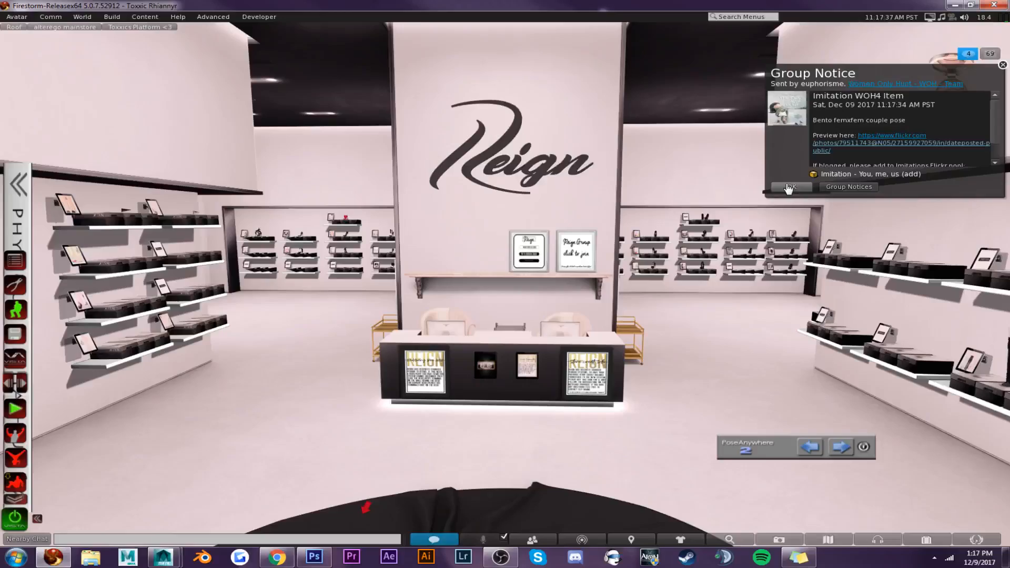
{"action": "left_click", "coordinate": [788, 188]}
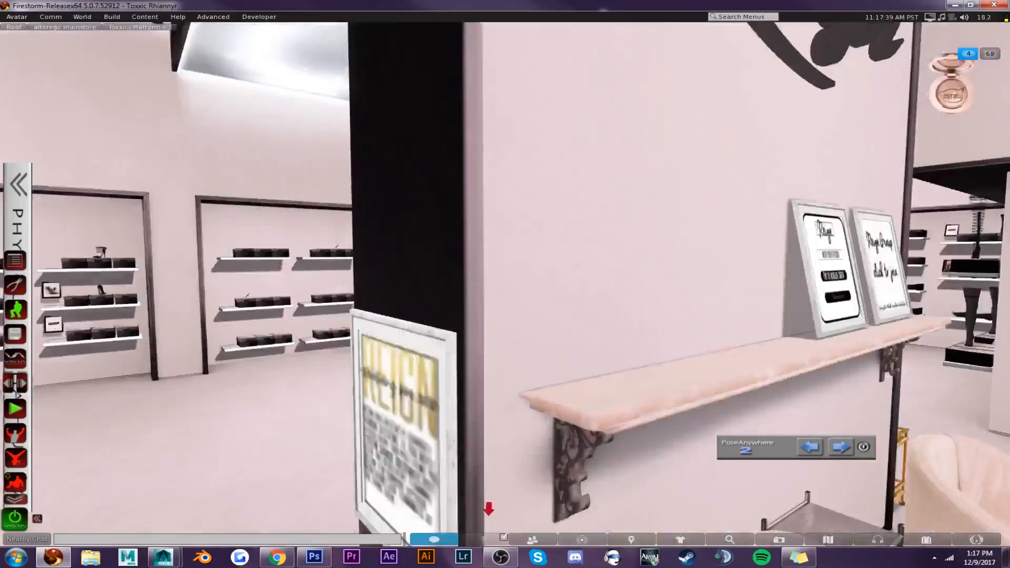
{"action": "left_click_drag", "start_coordinate": [505, 284], "coordinate": [410, 328], "text": "alt"}
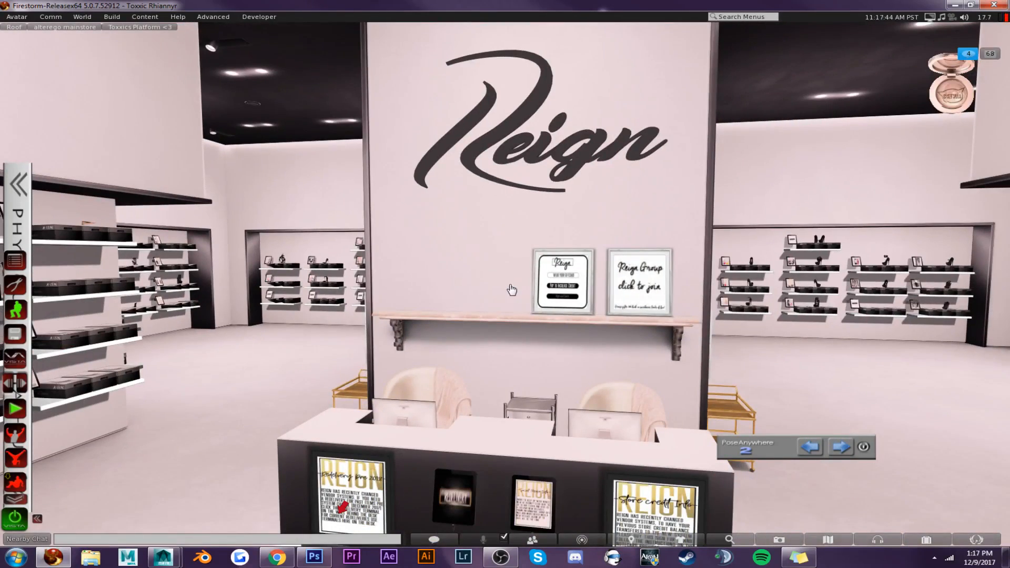
{"action": "key", "text": "Escape"}
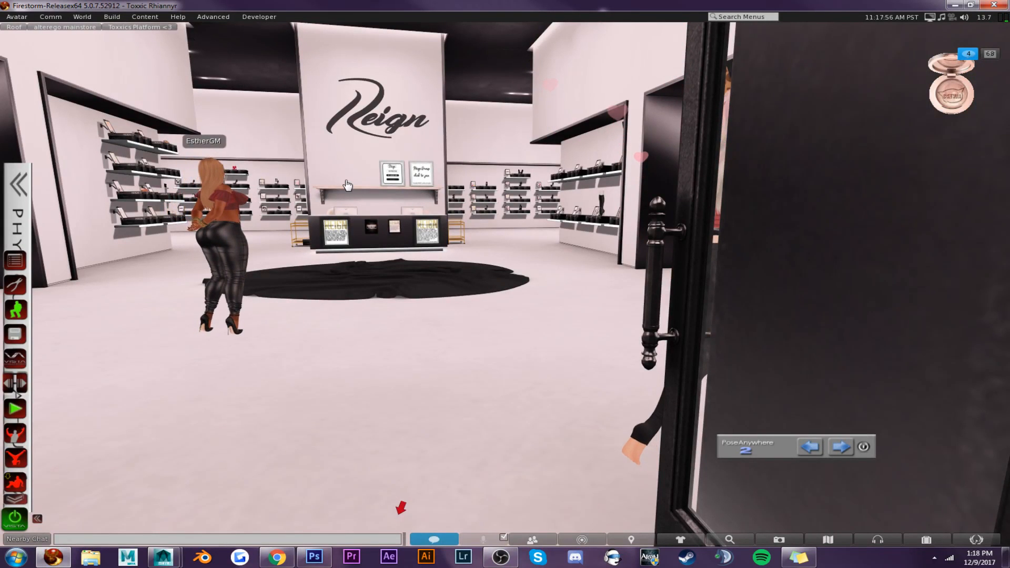
Walk the avatar across the showroom, past the black rug, to the area near the reception desk
{"action": "key", "text": "Up"}
{"action": "key", "text": "Up"}
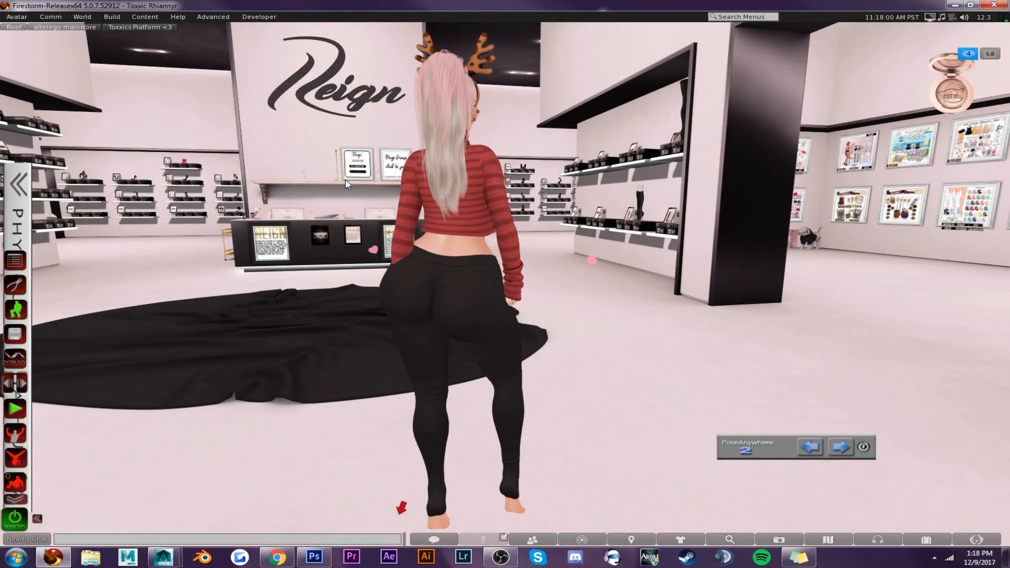
{"action": "key", "text": "Up"}
{"action": "key", "text": "Up"}
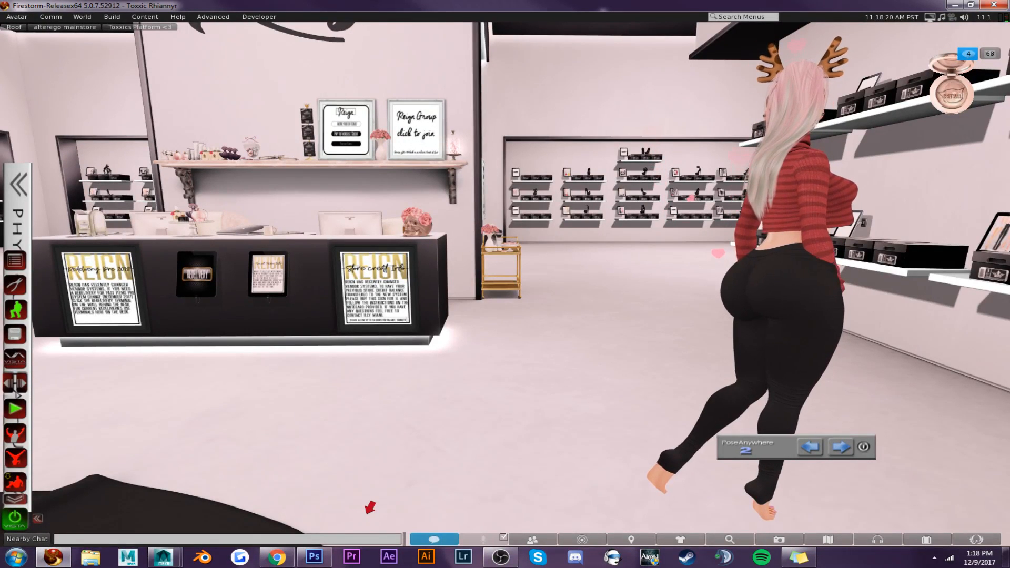
Examine up close the REIGN gift card stand beside the framed giftcard sign on the shelf
{"action": "left_click_drag", "start_coordinate": [308, 132], "coordinate": [510, 256], "text": "alt"}
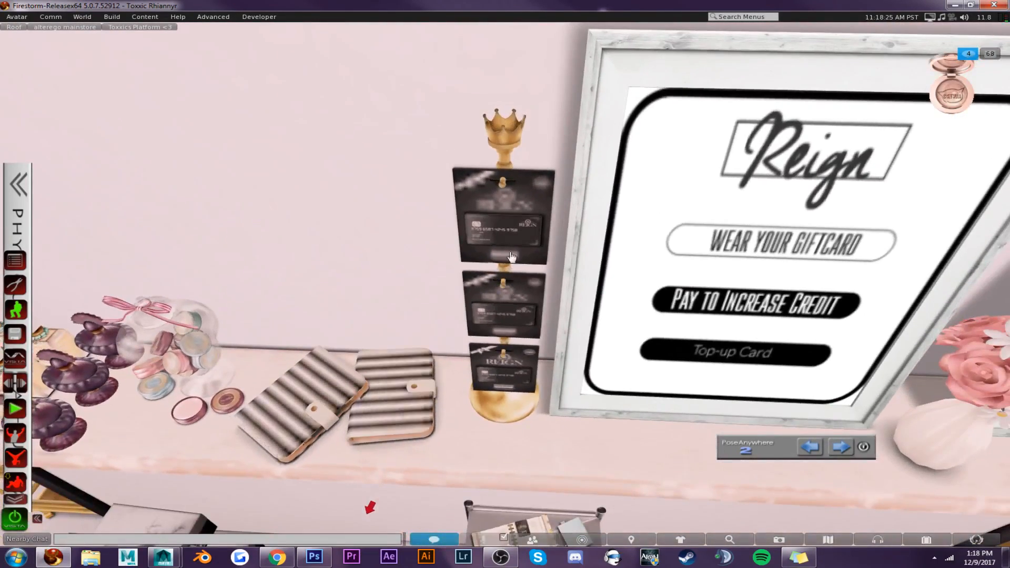
{"action": "left_click_drag", "start_coordinate": [370, 507], "coordinate": [459, 508], "text": "alt"}
{"action": "left_click_drag", "start_coordinate": [514, 343], "coordinate": [507, 286], "text": "alt"}
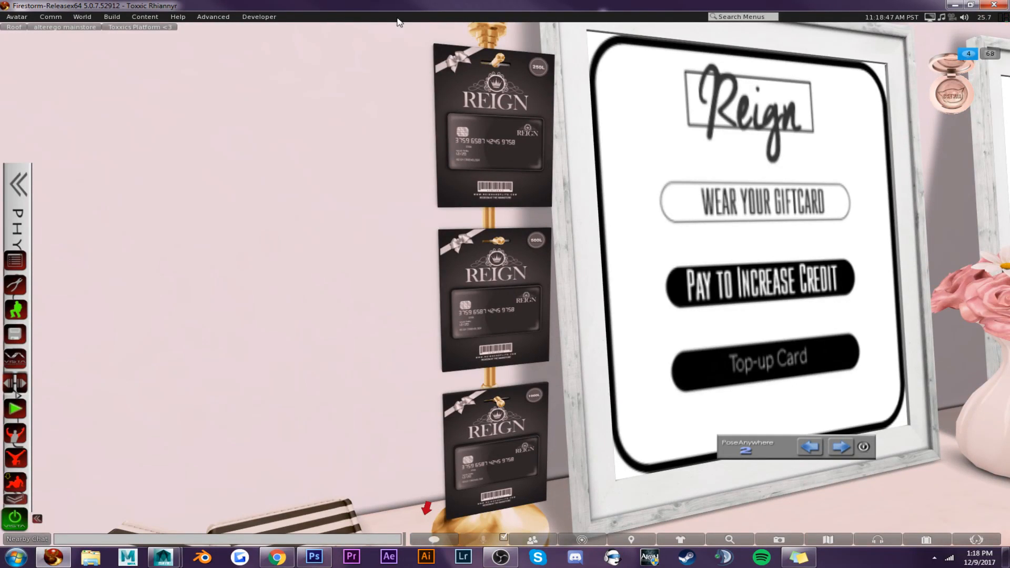
Hide the HUD attachments and examine the REIGN gift card stand beside the framed giftcard sign up close
{"action": "left_click_drag", "start_coordinate": [497, 284], "coordinate": [513, 297], "text": "alt"}
{"action": "left_click_drag", "start_coordinate": [583, 270], "coordinate": [505, 284], "text": "ctrl+alt"}
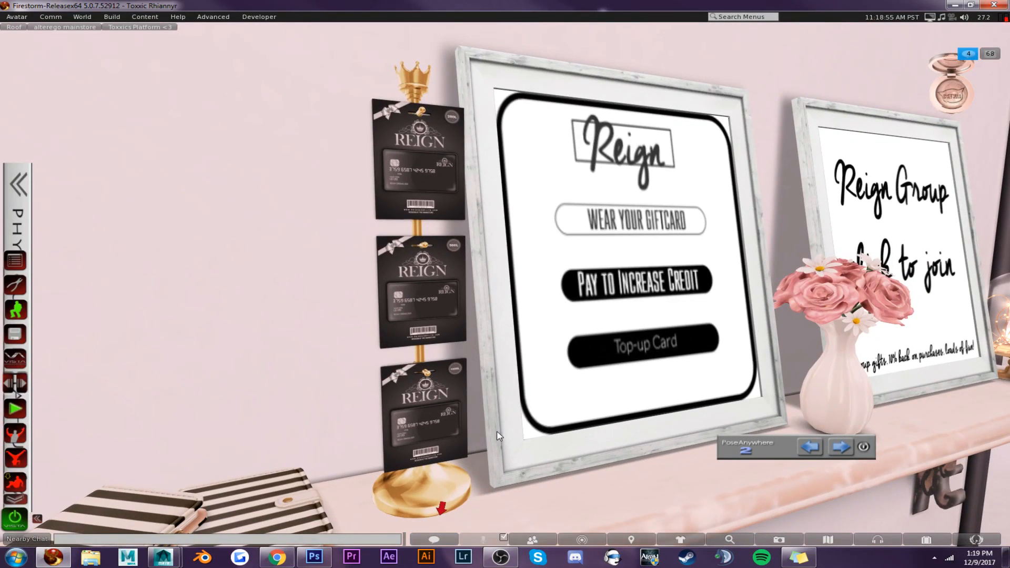
{"action": "key", "text": "ctrl+alt+shift+h"}
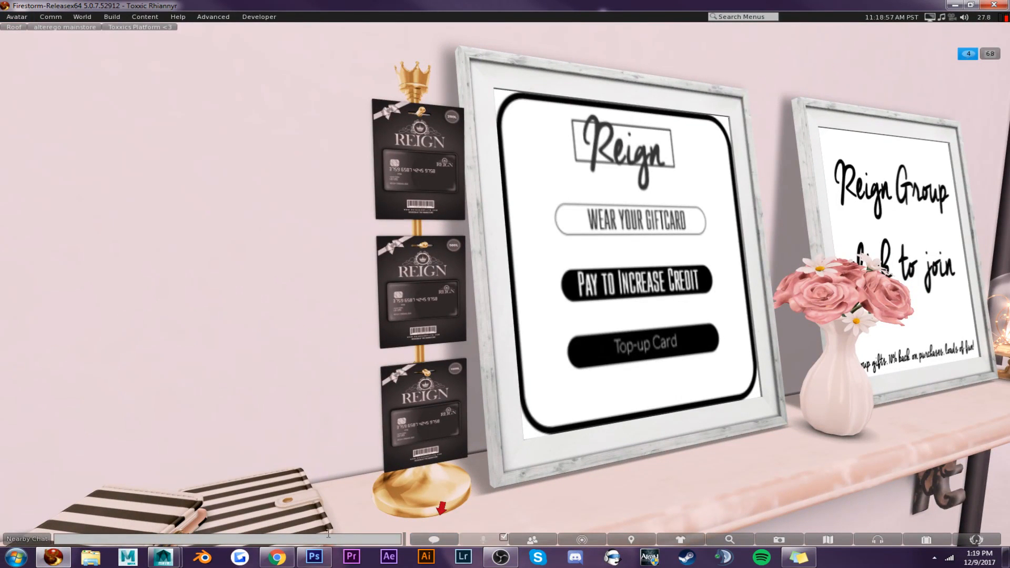
{"action": "left_click_drag", "start_coordinate": [390, 243], "coordinate": [515, 272], "text": "alt"}
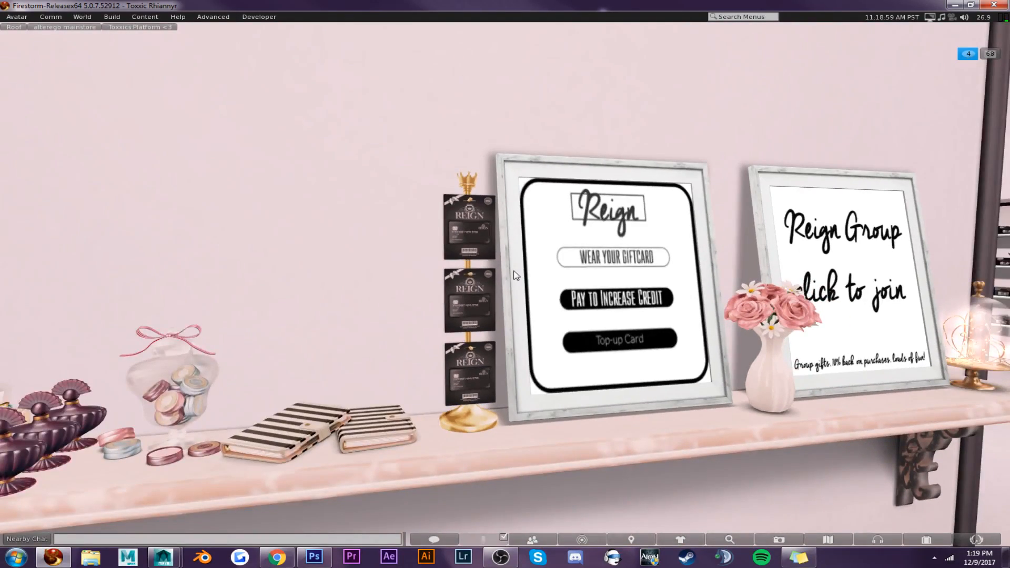
{"action": "left_click", "coordinate": [515, 275], "text": "alt"}
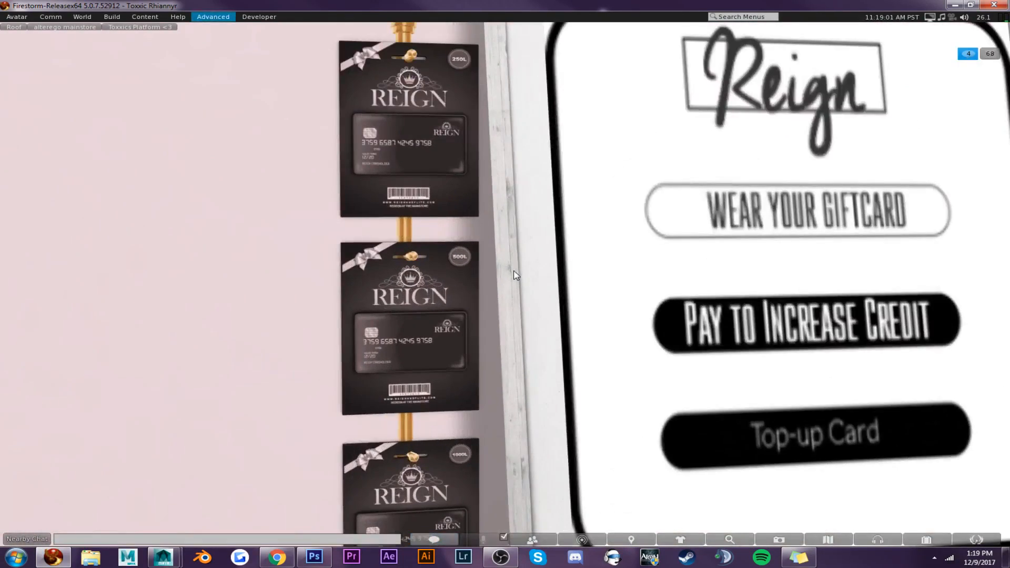
{"action": "key", "text": "Escape"}
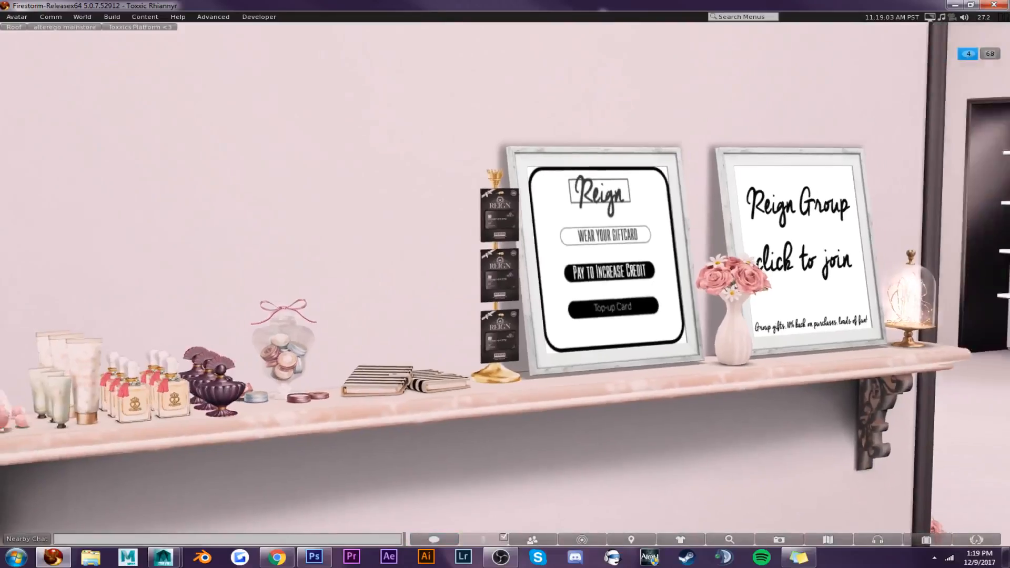
Frame the gift card stand with both framed Reign signs and take a screen capture of that view
{"action": "left_click_drag", "start_coordinate": [500, 276], "coordinate": [489, 229], "text": "alt"}
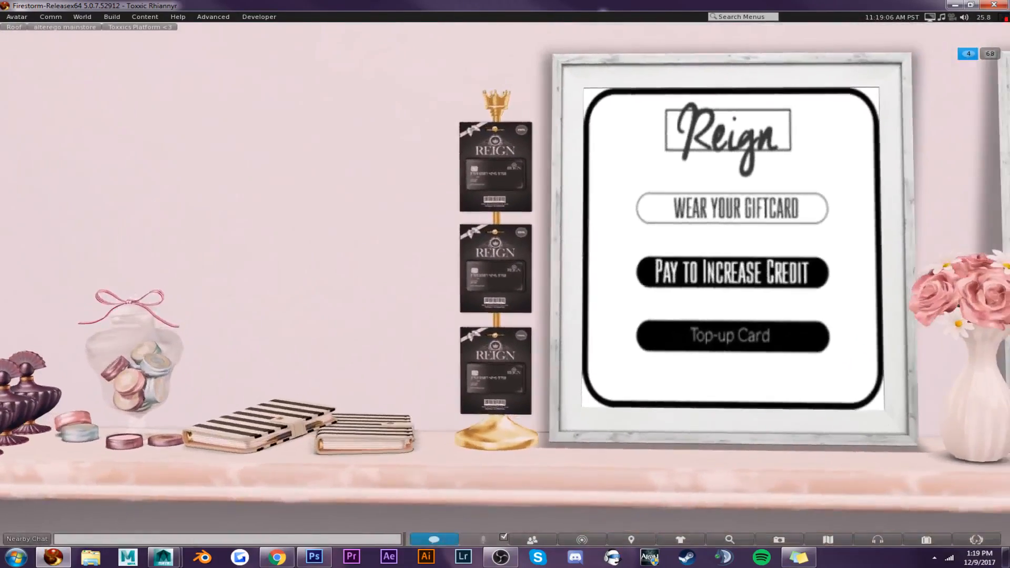
{"action": "left_click_drag", "start_coordinate": [643, 279], "coordinate": [723, 282], "text": "alt"}
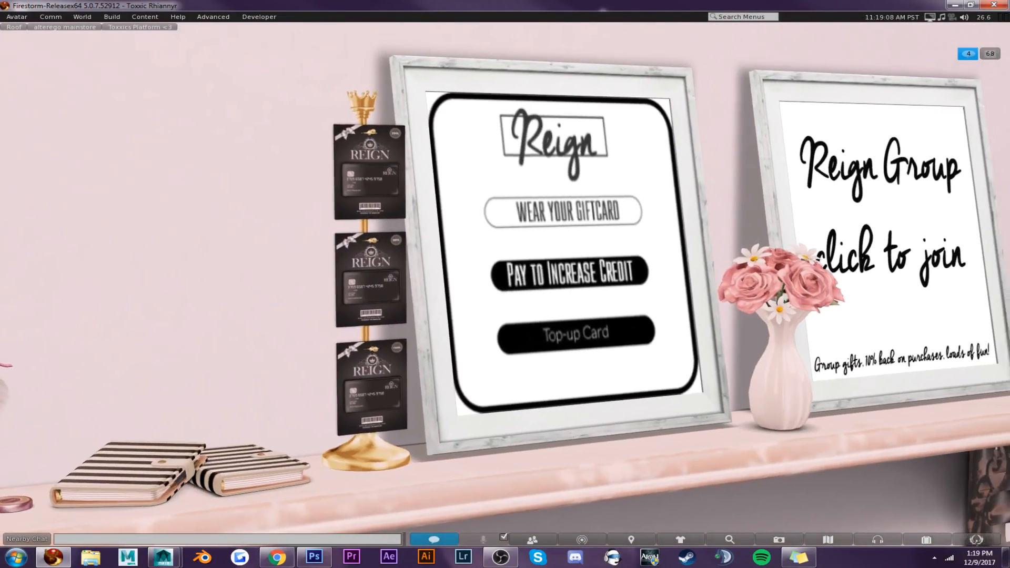
{"action": "left_click_drag", "start_coordinate": [550, 282], "coordinate": [500, 287], "text": "alt"}
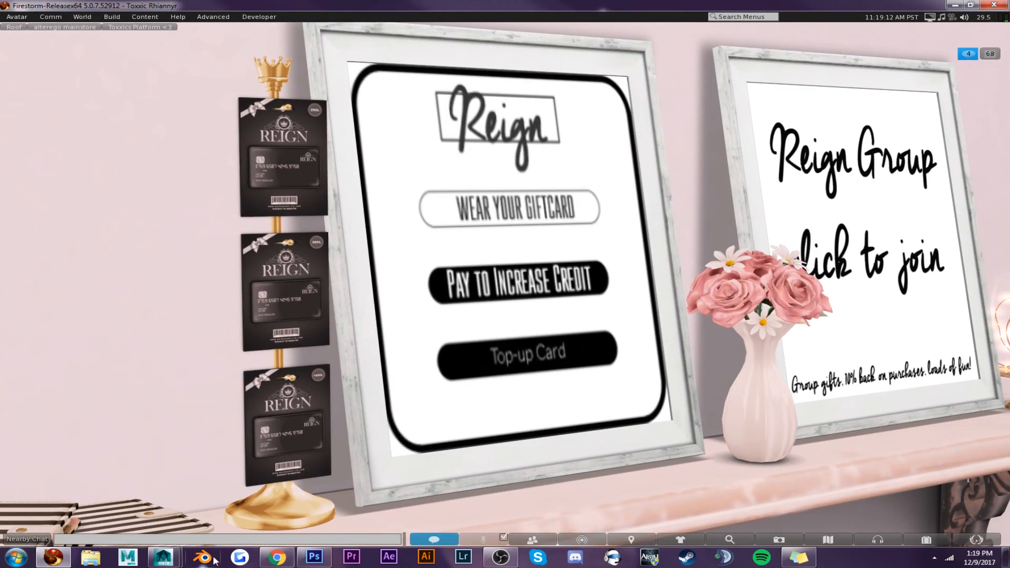
{"action": "left_click", "coordinate": [241, 558]}
{"action": "left_click_drag", "start_coordinate": [27, 38], "coordinate": [934, 528]}
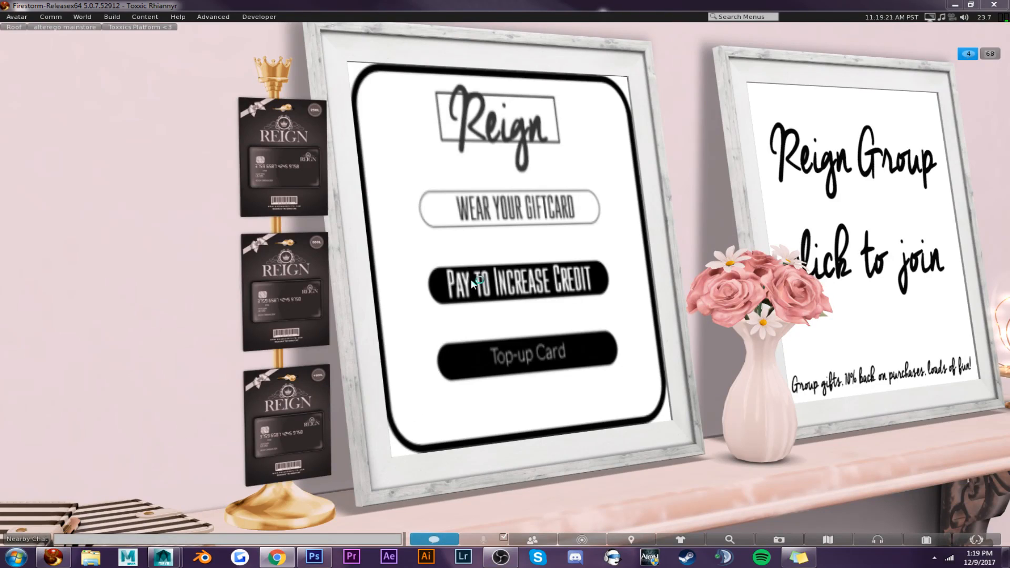
Examine the shelf with the gift card stand and framed signs above the reception desk, from afar and up close
{"action": "left_click_drag", "start_coordinate": [498, 255], "coordinate": [505, 311], "text": "alt"}
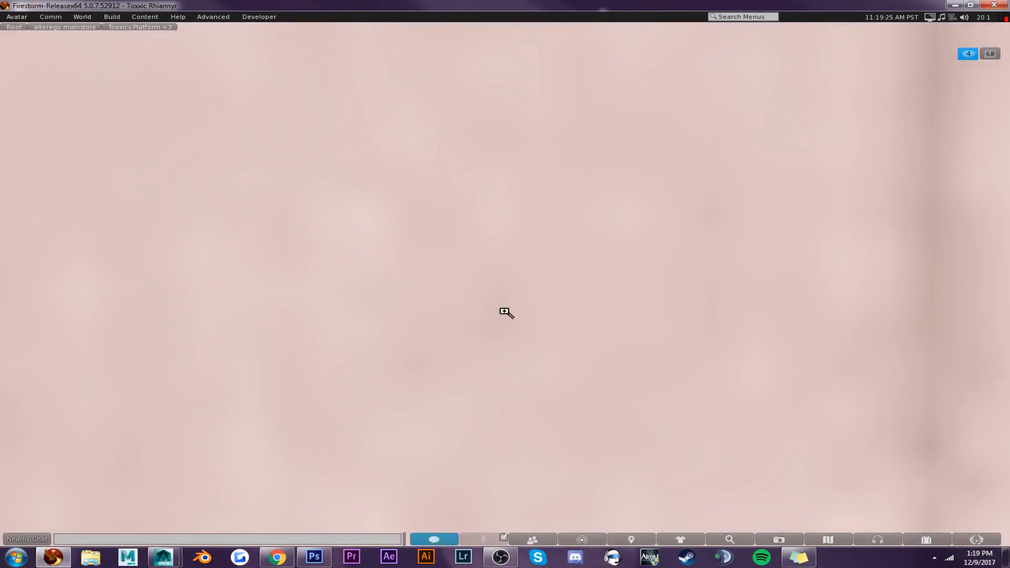
{"action": "scroll", "coordinate": [514, 306], "scroll_direction": "down", "scroll_amount": 10, "text": "alt"}
{"action": "left_click", "coordinate": [514, 333], "text": "alt"}
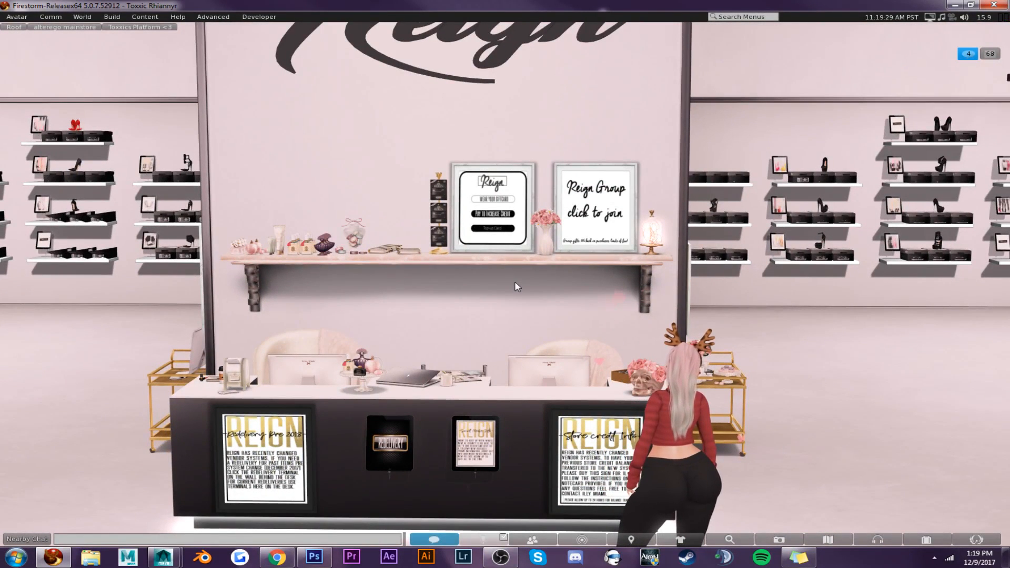
{"action": "key", "text": "Escape"}
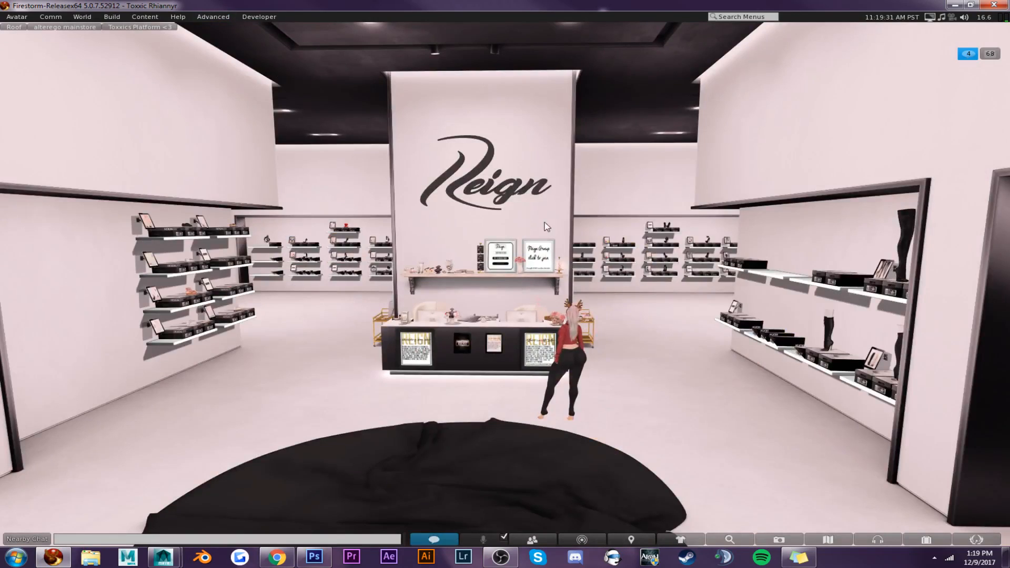
{"action": "left_click_drag", "start_coordinate": [490, 257], "coordinate": [466, 205], "text": "alt"}
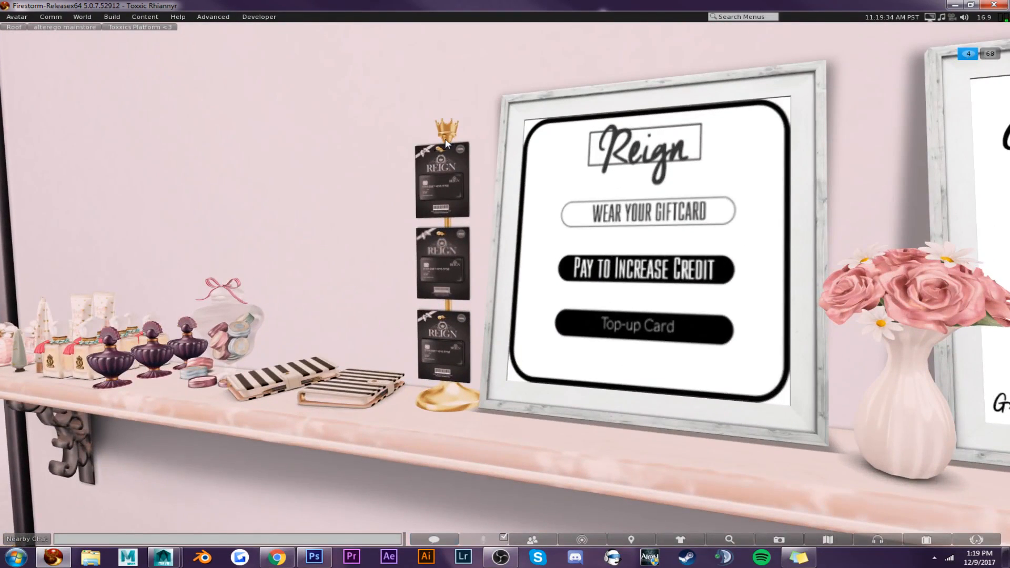
{"action": "key", "text": "Escape"}
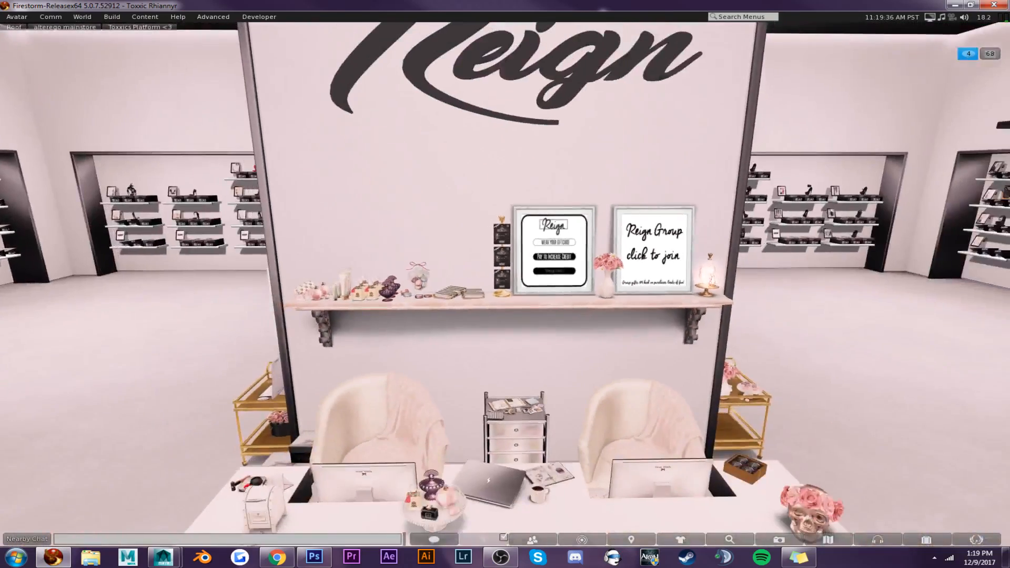
Teleport the avatar out of the store to the pink platform and walk it around to face the Candy Doll wall
{"action": "key", "text": "Escape"}
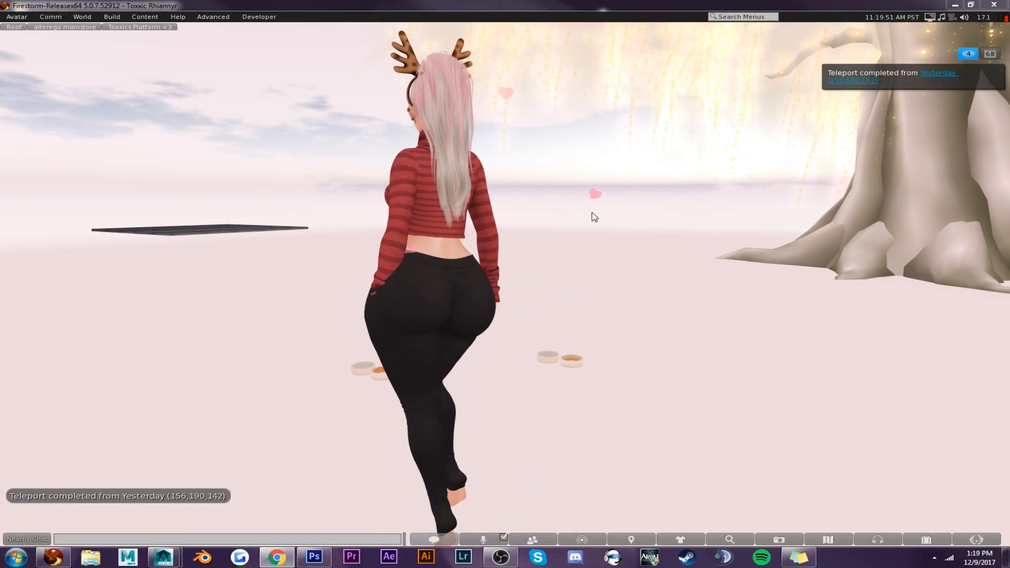
{"action": "key", "text": "Right"}
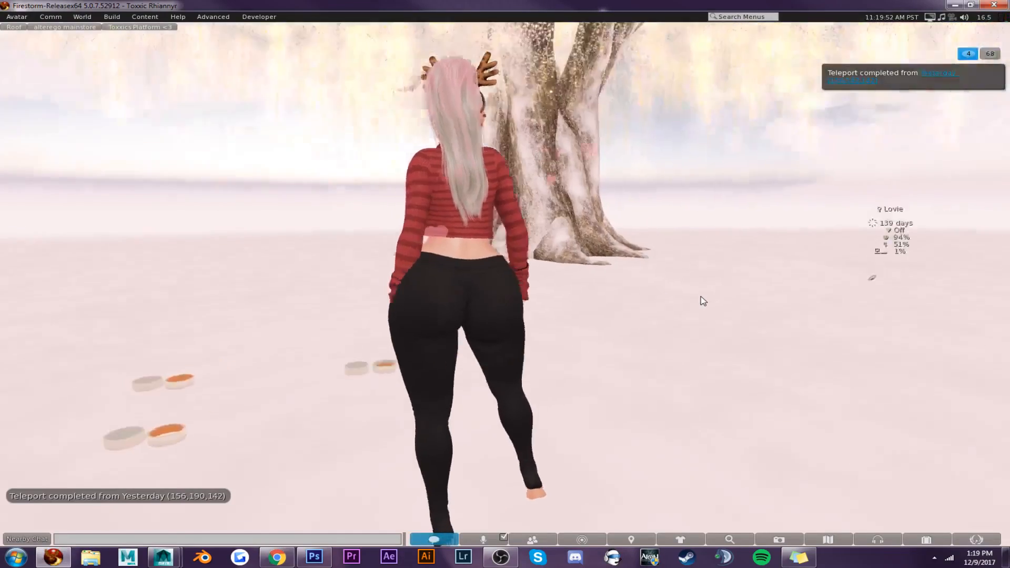
{"action": "key", "text": "Right"}
{"action": "key", "text": "Up"}
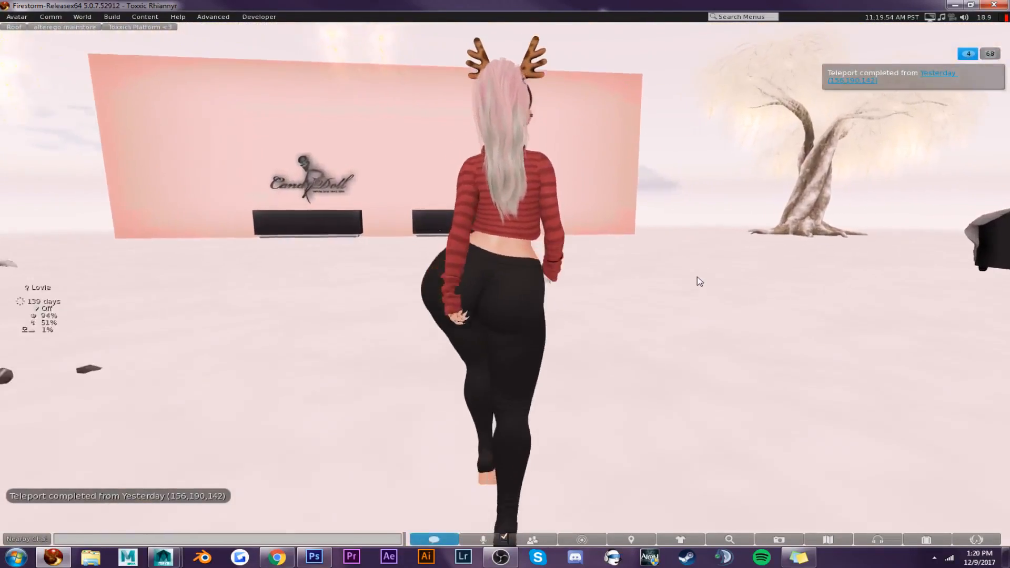
{"action": "key", "text": "Right"}
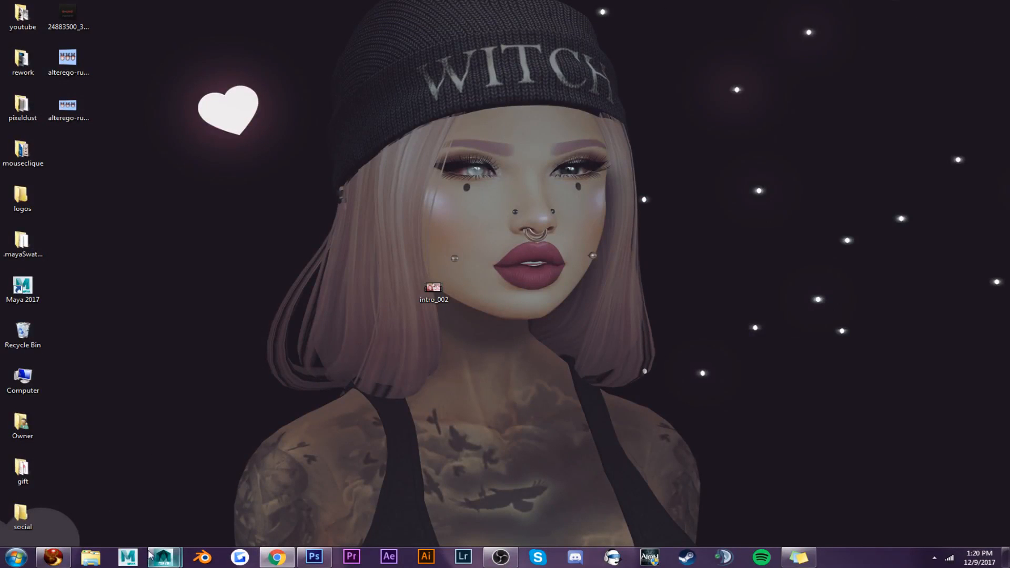
Switch to Maya and import blogotex.ai from the Desktop's social folder as an Adobe Illustrator object
{"action": "mouse_move", "coordinate": [153, 557]}
{"action": "left_click", "coordinate": [221, 518]}
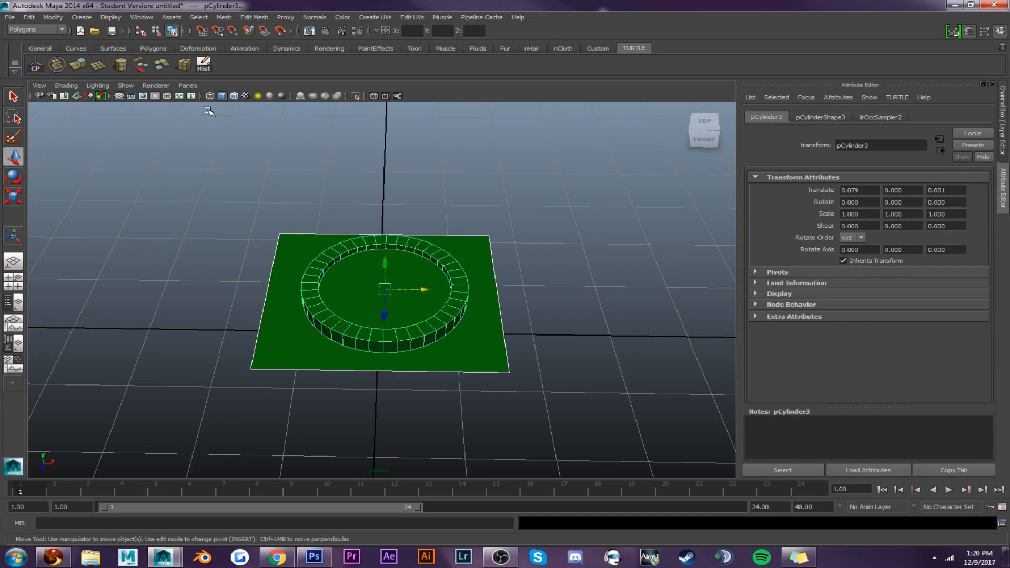
{"action": "left_click", "coordinate": [81, 17]}
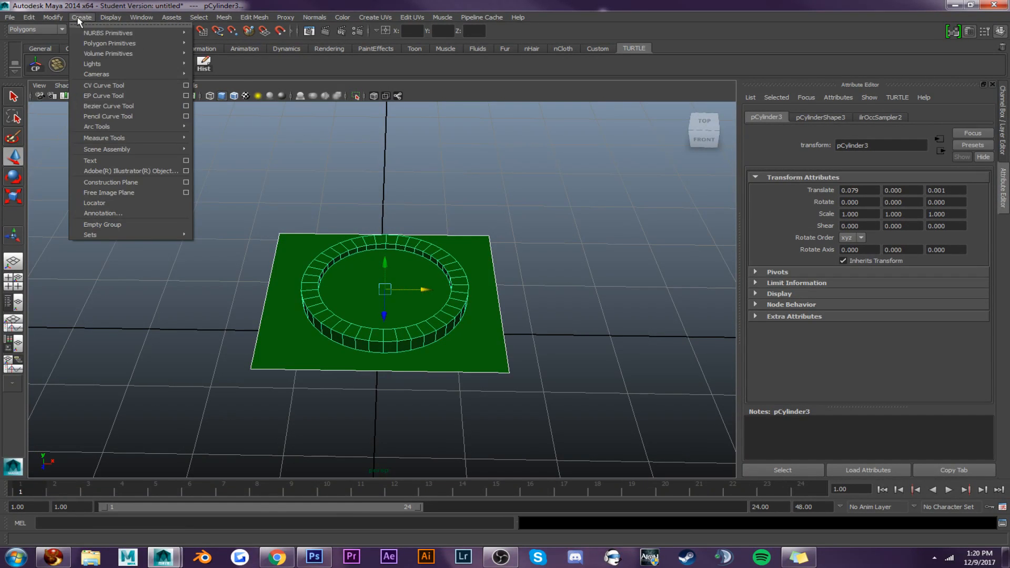
{"action": "left_click", "coordinate": [93, 168]}
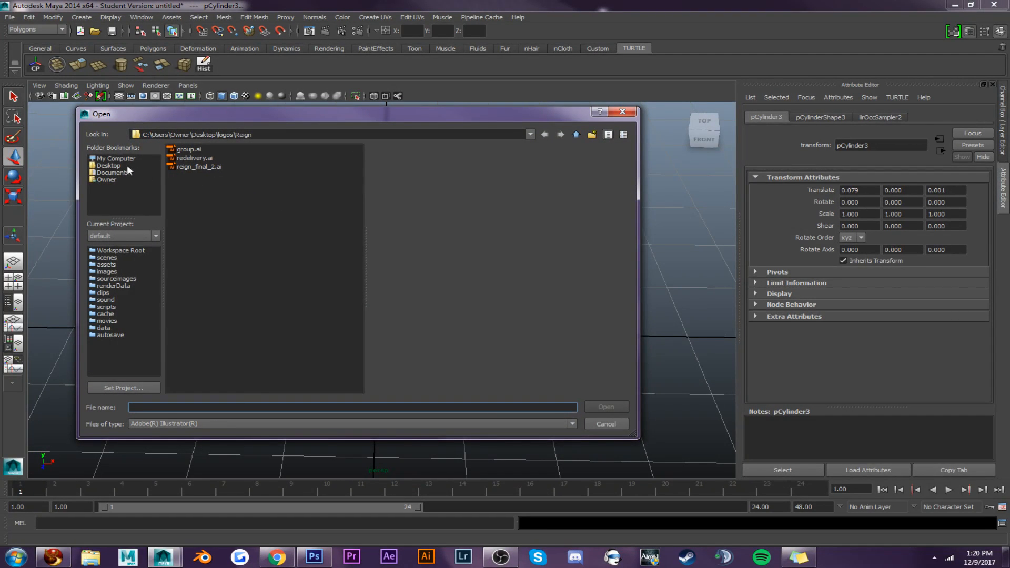
{"action": "left_click", "coordinate": [111, 165]}
{"action": "double_click", "coordinate": [185, 201]}
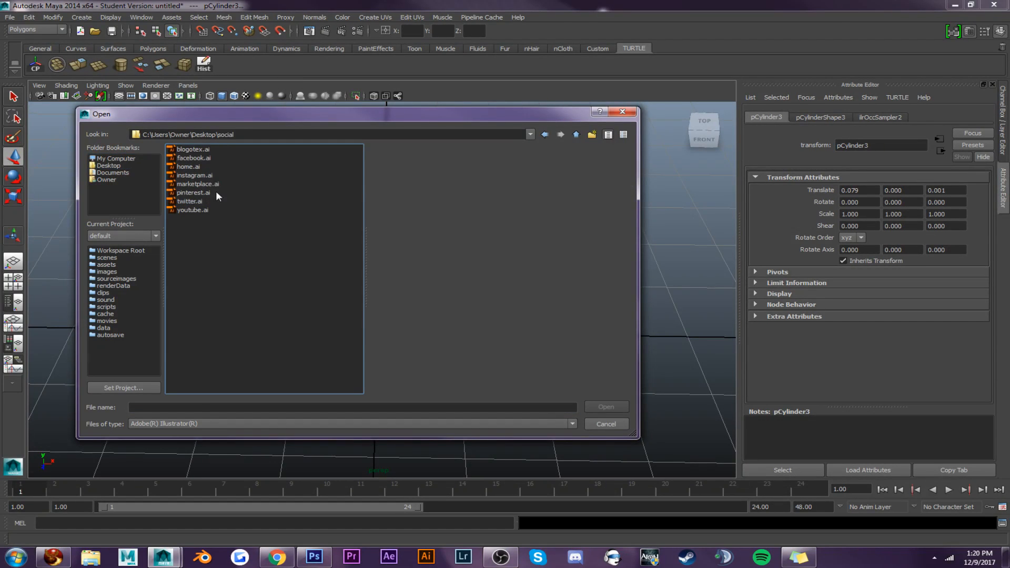
{"action": "double_click", "coordinate": [205, 151]}
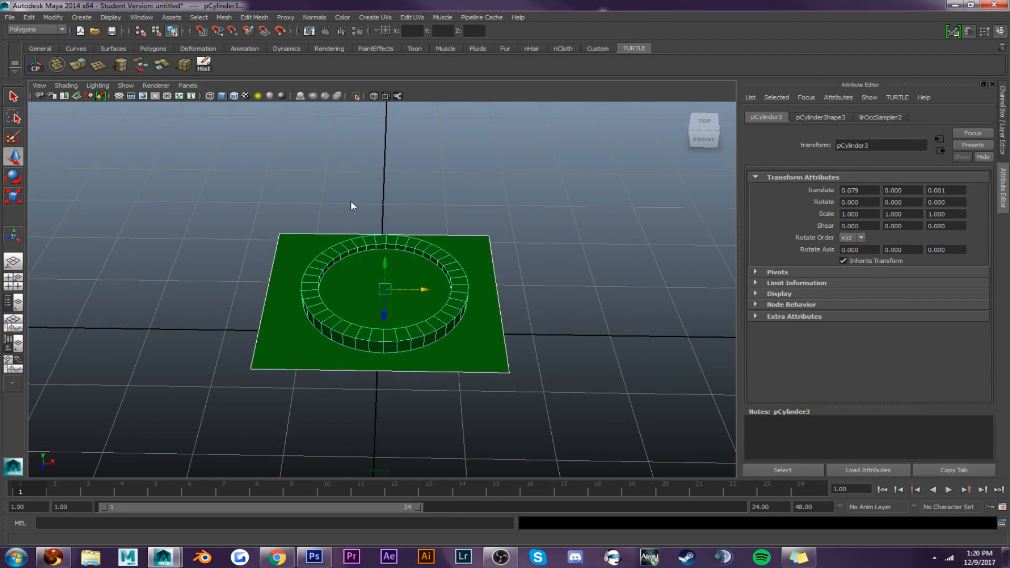
Extract and separate the imported blogotex logo mesh into individual pieces, and return to object selection
{"action": "scroll", "coordinate": [613, 221], "scroll_direction": "down", "scroll_amount": 5}
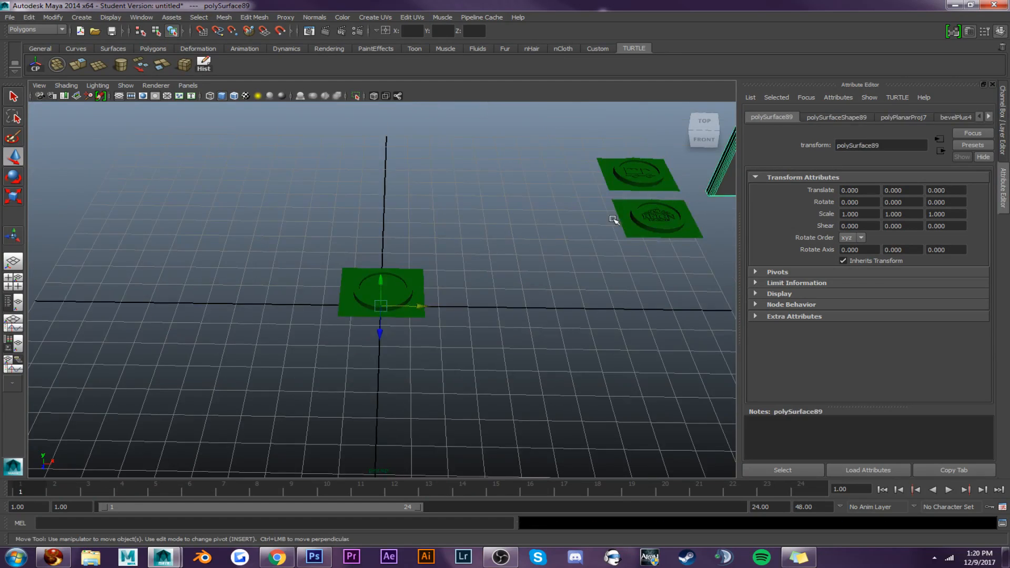
{"action": "left_click", "coordinate": [613, 183]}
{"action": "middle_click_drag", "start_coordinate": [613, 183], "coordinate": [538, 179], "text": "alt"}
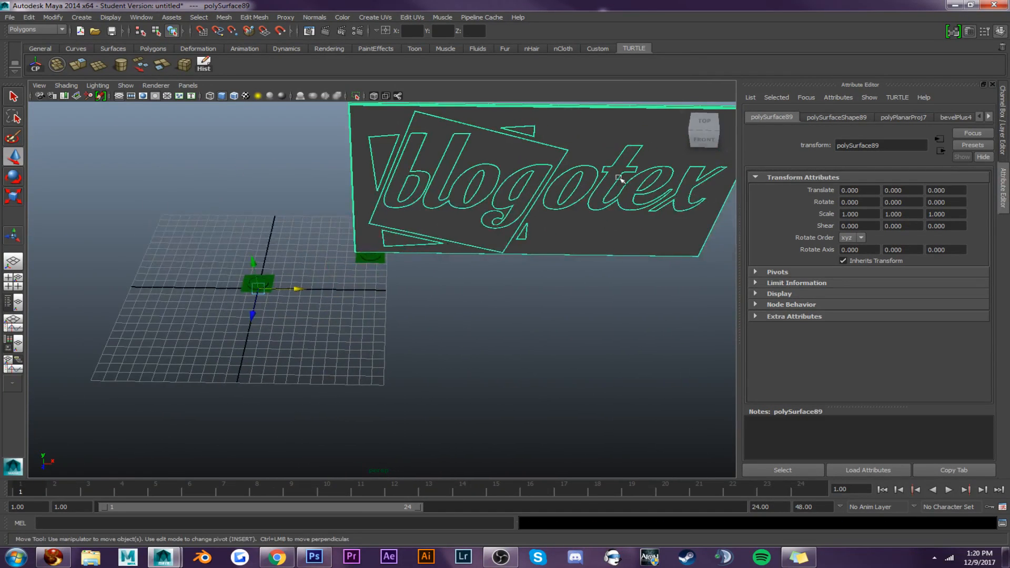
{"action": "left_click_drag", "start_coordinate": [652, 173], "coordinate": [625, 149], "text": "alt"}
{"action": "middle_click_drag", "start_coordinate": [661, 141], "coordinate": [591, 186], "text": "alt"}
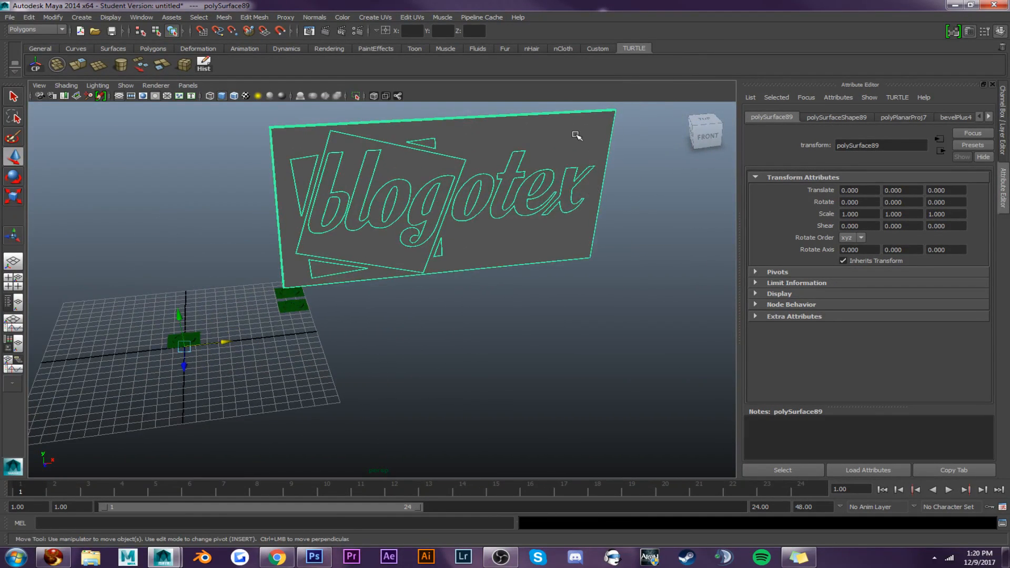
{"action": "right_click_drag", "start_coordinate": [575, 135], "coordinate": [613, 122]}
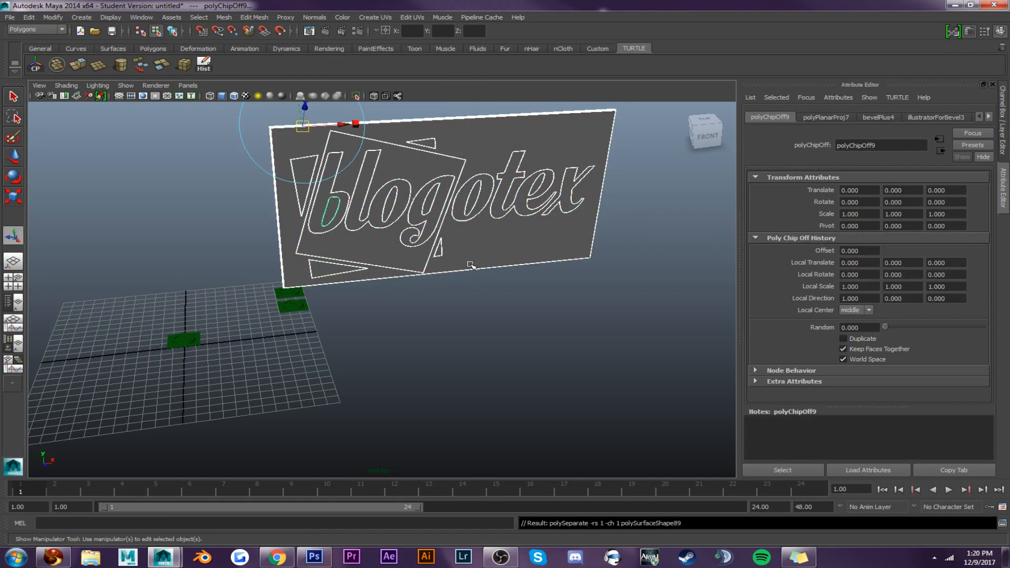
{"action": "left_click", "coordinate": [503, 286]}
{"action": "right_click_drag", "start_coordinate": [504, 260], "coordinate": [537, 241]}
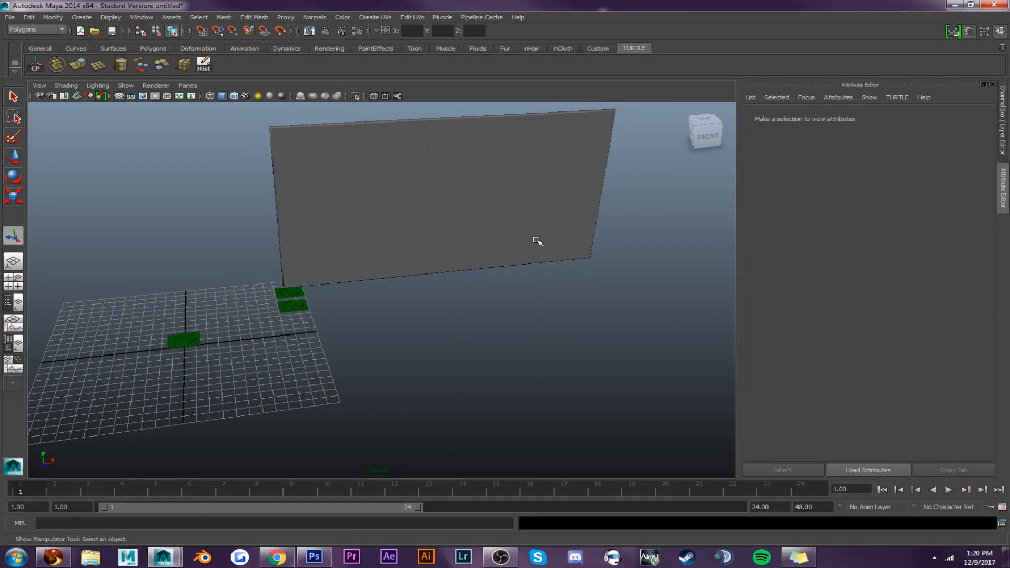
Delete the logo's rectangular backing plate, the pieces filling the letters b, l, o and g, and the centre of the second o
{"action": "left_click", "coordinate": [513, 243]}
{"action": "key", "text": "Delete"}
{"action": "left_click", "coordinate": [333, 204]}
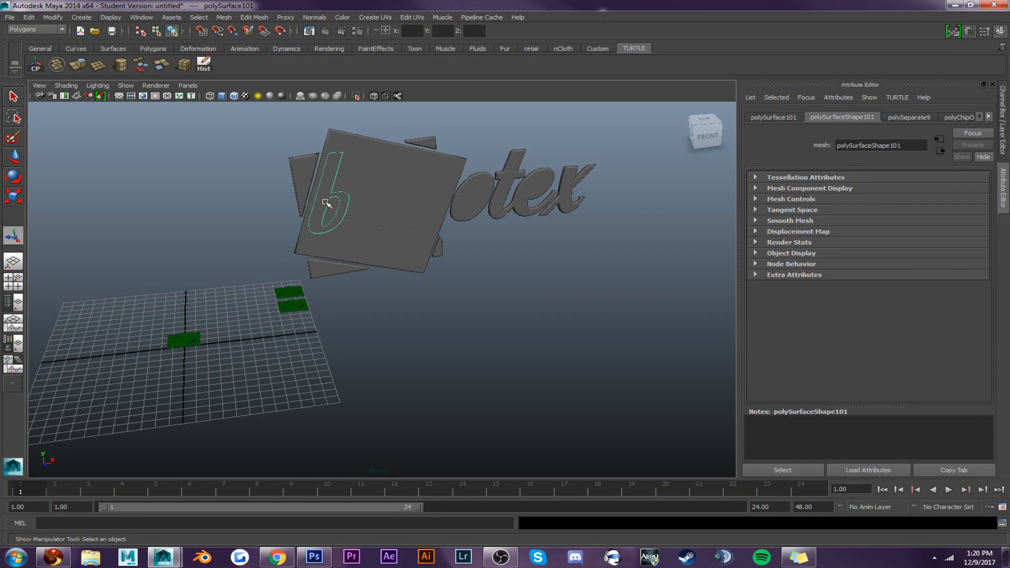
{"action": "key", "text": "Delete"}
{"action": "left_click", "coordinate": [364, 200]}
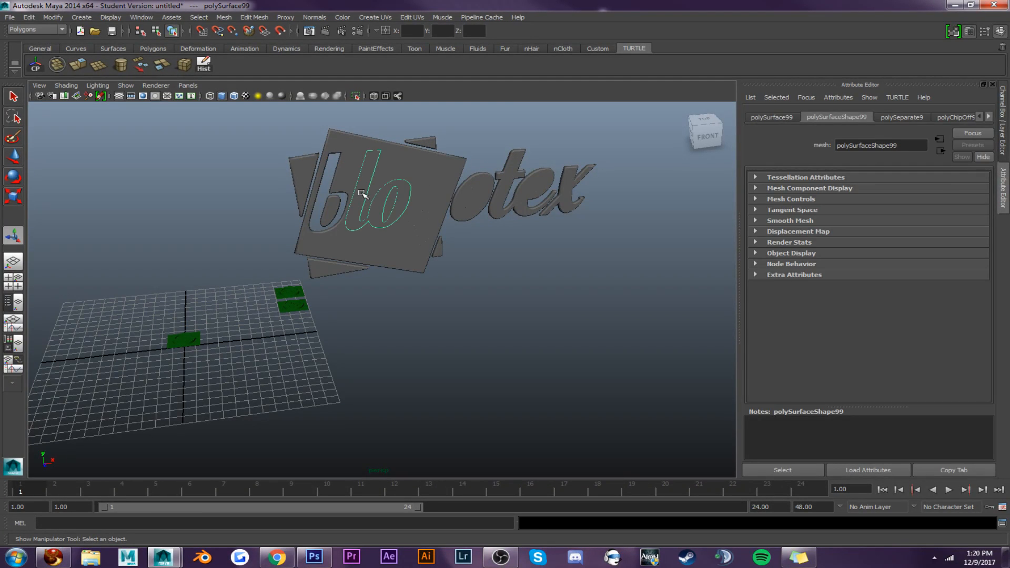
{"action": "key", "text": "Delete"}
{"action": "left_click", "coordinate": [425, 188]}
{"action": "left_click", "coordinate": [429, 201]}
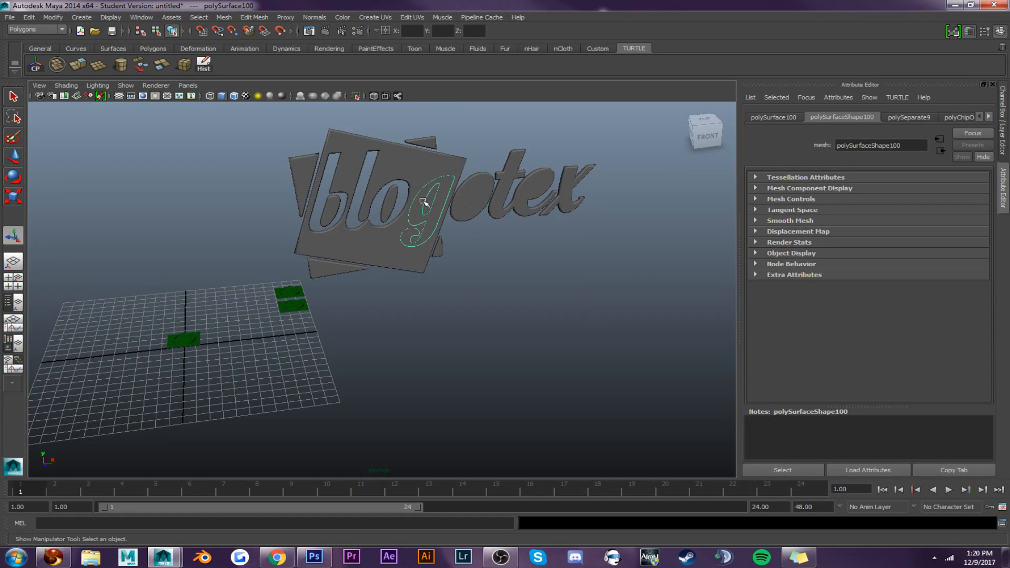
{"action": "key", "text": "Delete"}
{"action": "left_click", "coordinate": [479, 205]}
{"action": "key", "text": "Delete"}
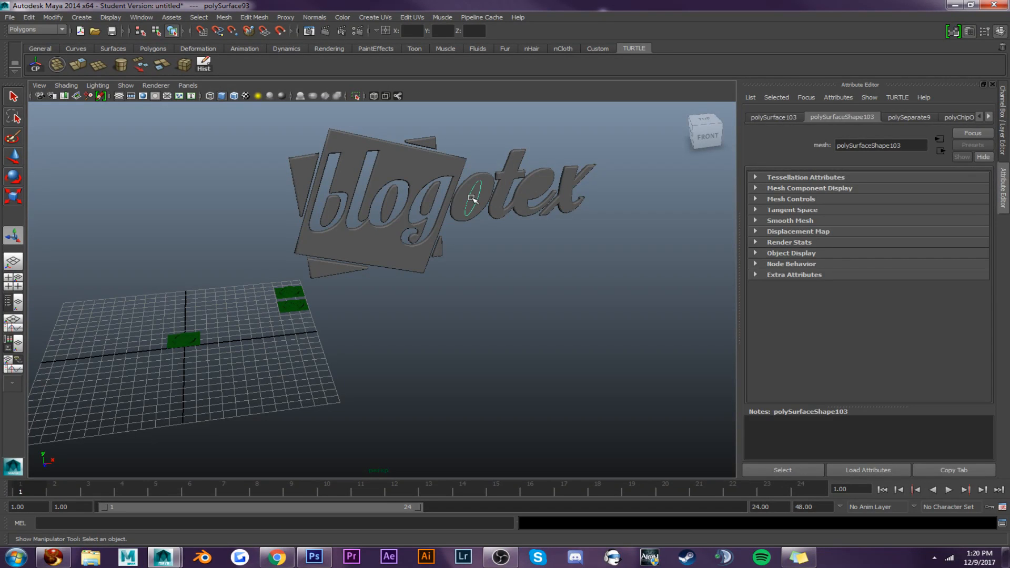
Select all remaining blogotex pieces and combine them into one mesh
{"action": "left_click", "coordinate": [395, 221]}
{"action": "left_click_drag", "start_coordinate": [418, 226], "coordinate": [396, 202], "text": "alt"}
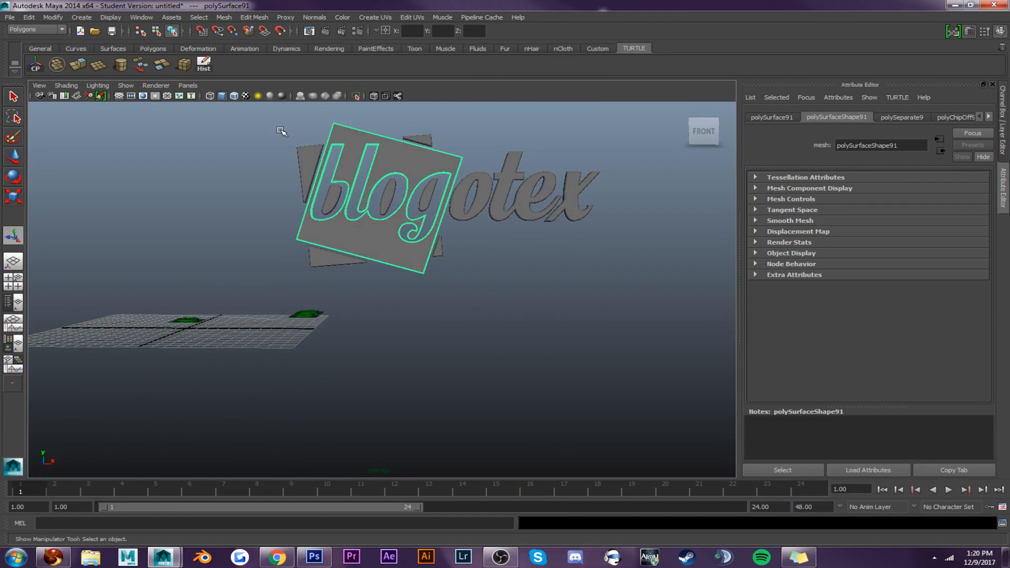
{"action": "left_click_drag", "start_coordinate": [593, 272], "coordinate": [602, 257]}
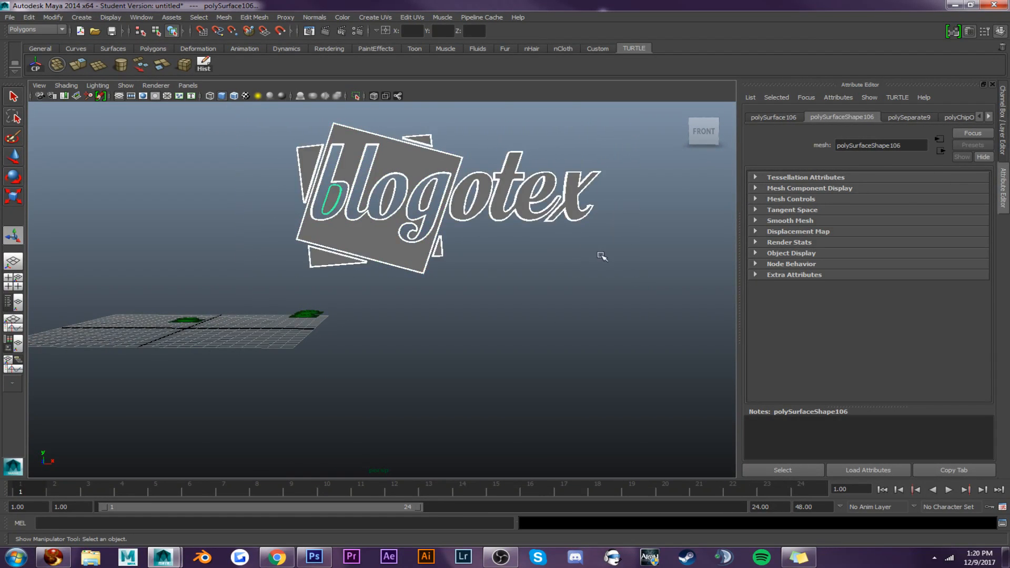
{"action": "left_click", "coordinate": [57, 64]}
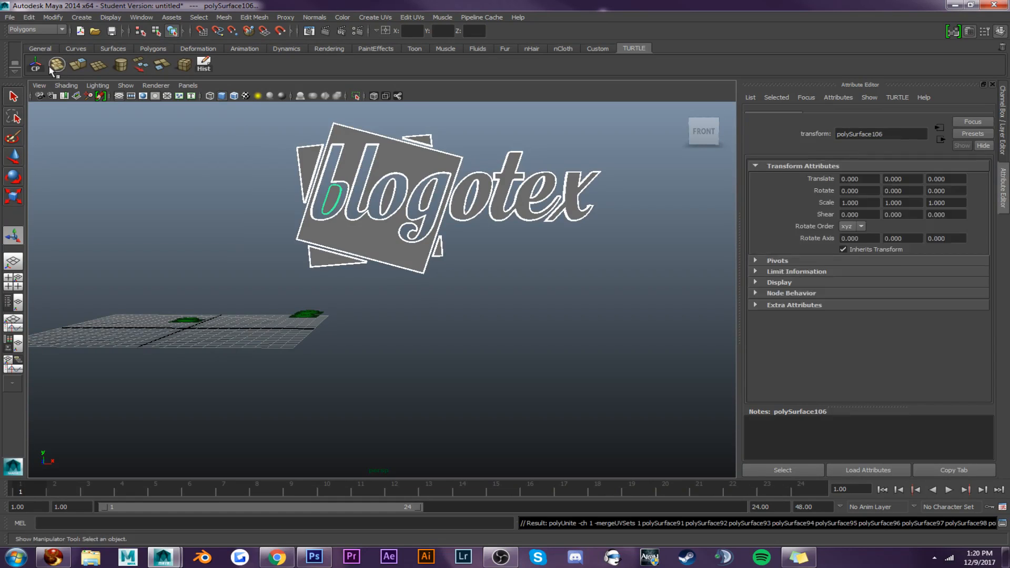
Select the front faces of the combined blogotex logo, including the tilted square and the letters otex
{"action": "left_click_drag", "start_coordinate": [400, 231], "coordinate": [401, 271], "text": "alt"}
{"action": "scroll", "coordinate": [401, 271], "scroll_direction": "up", "scroll_amount": 5}
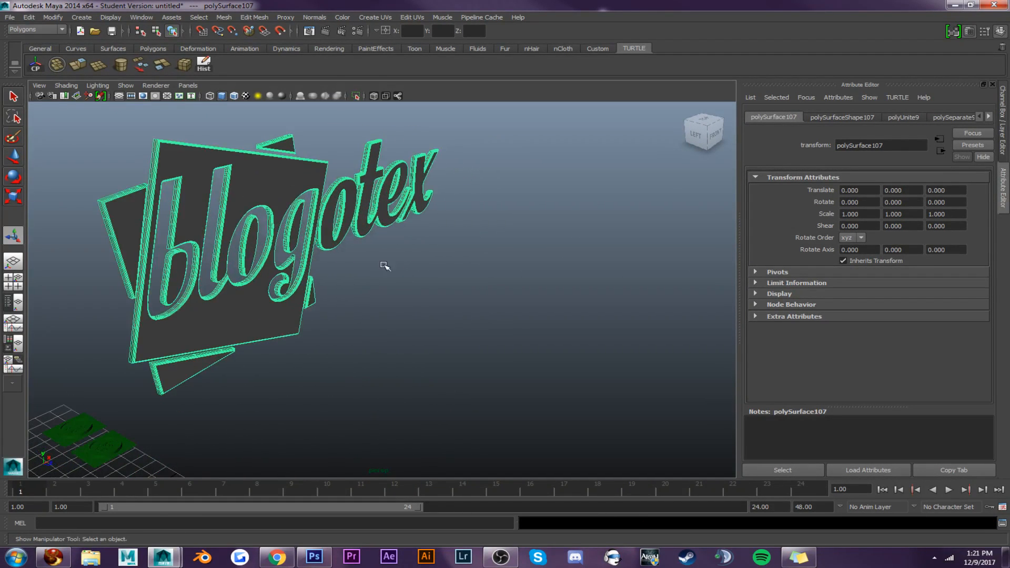
{"action": "right_click_drag", "start_coordinate": [309, 194], "coordinate": [311, 215]}
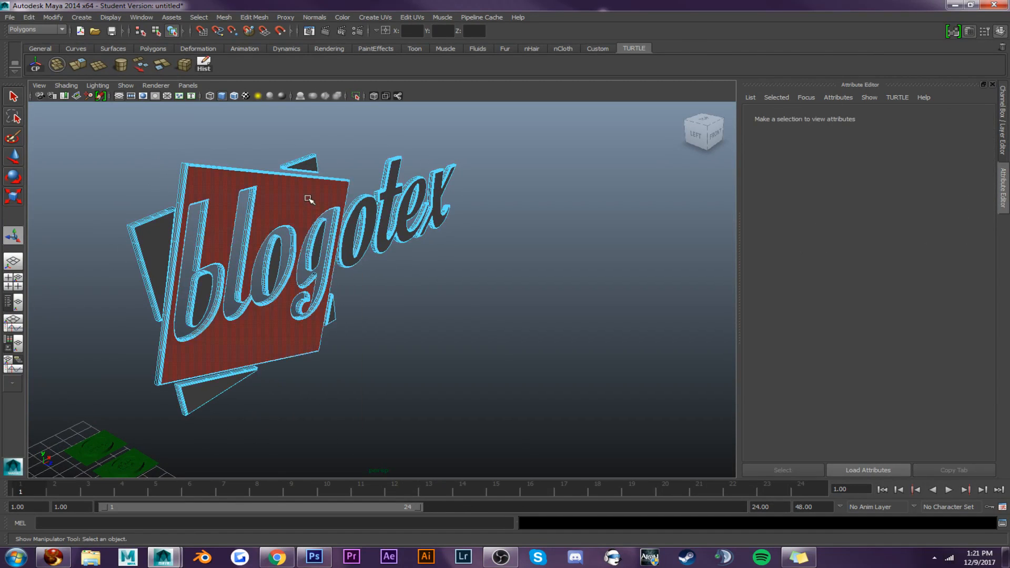
{"action": "left_click", "coordinate": [308, 199]}
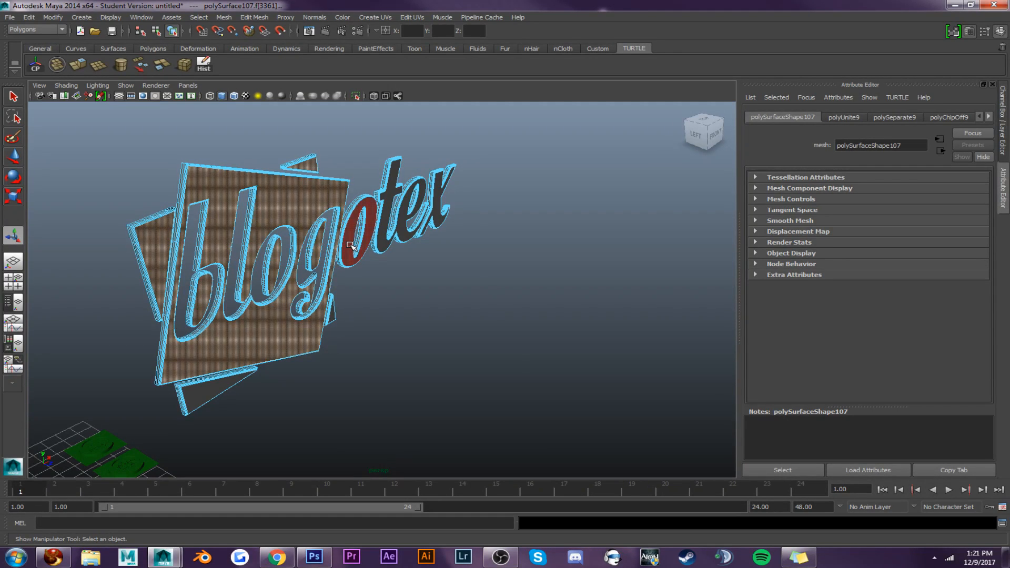
{"action": "left_click", "coordinate": [404, 207], "text": "shift"}
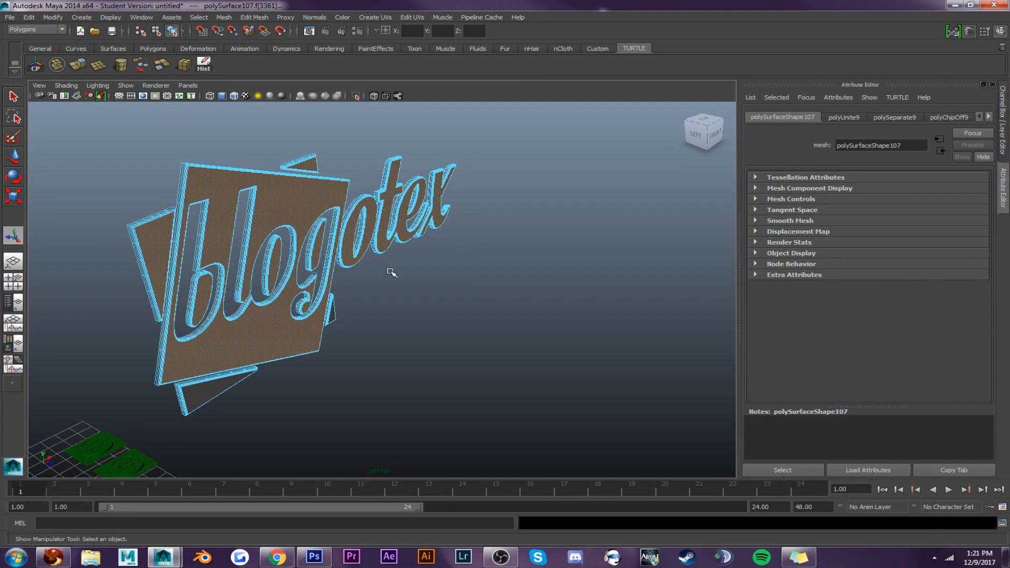
Extract the blogotex logo's front faces forward from the body and delete the remaining extruded shell
{"action": "left_click", "coordinate": [239, 375], "text": "shift"}
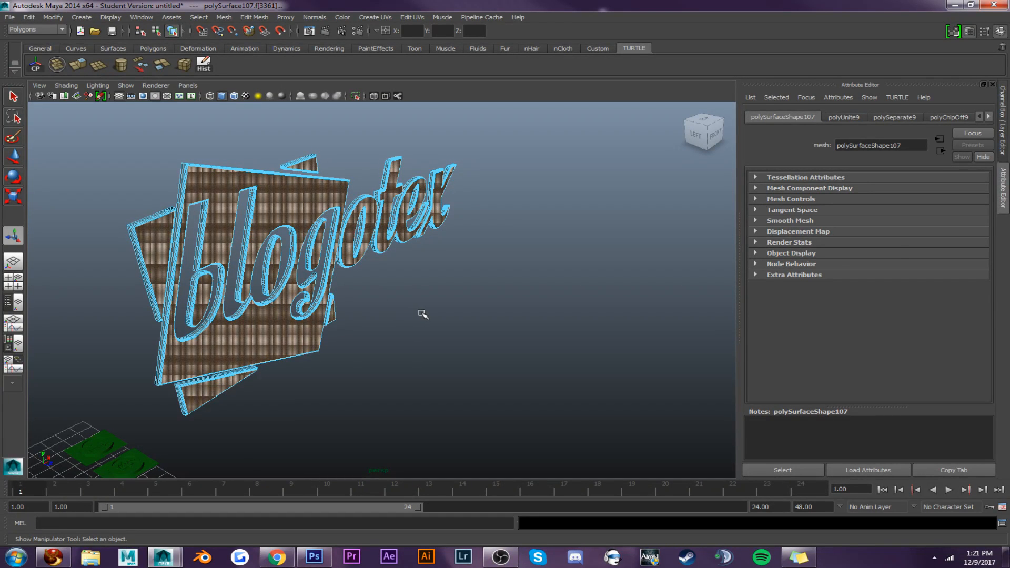
{"action": "left_click", "coordinate": [162, 66]}
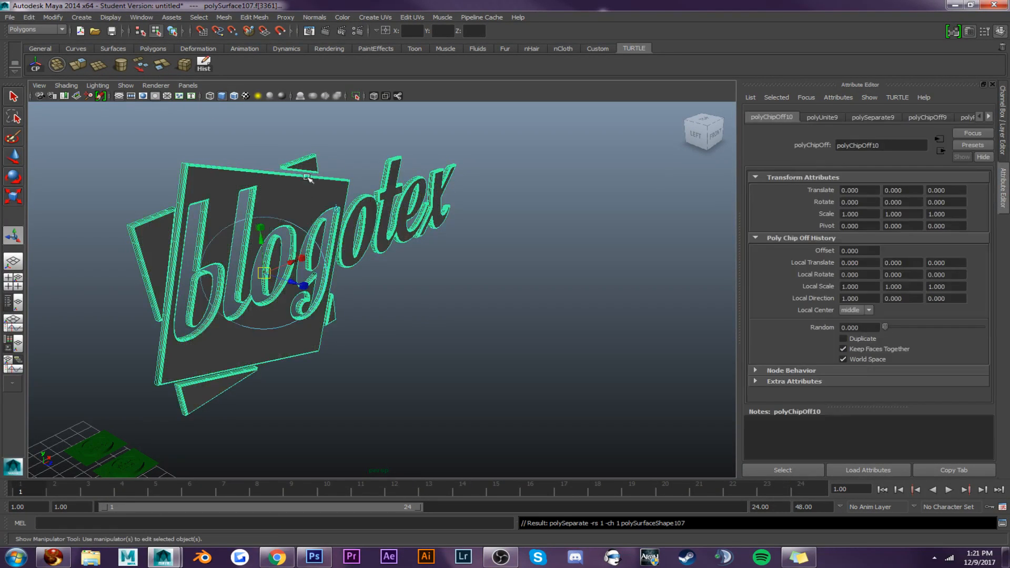
{"action": "left_click_drag", "start_coordinate": [298, 284], "coordinate": [483, 300]}
{"action": "right_click_drag", "start_coordinate": [296, 182], "coordinate": [322, 179]}
{"action": "key", "text": "Delete"}
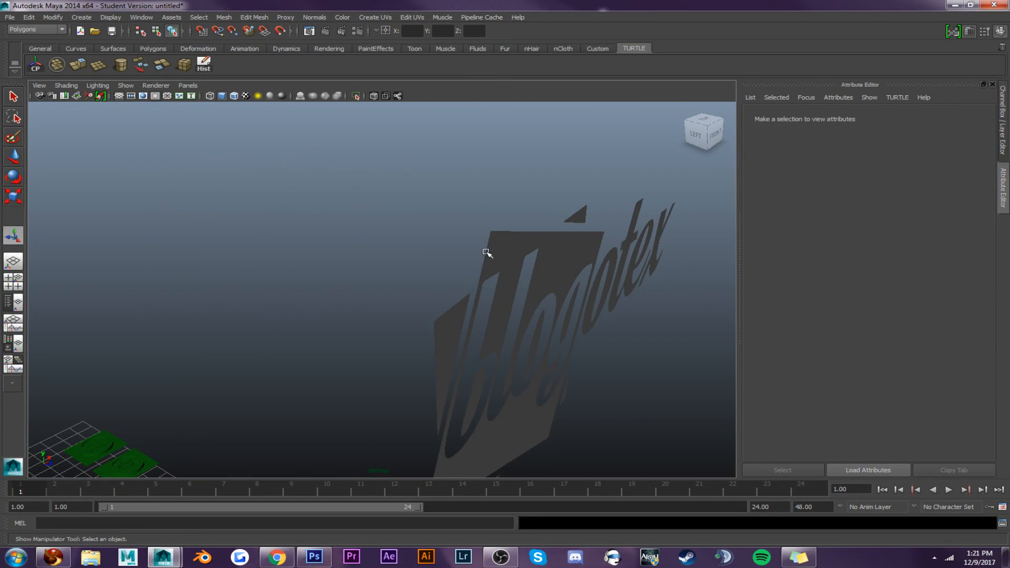
Combine all the separated flat logo pieces into one mesh and center its pivot
{"action": "scroll", "coordinate": [484, 253], "scroll_direction": "down", "scroll_amount": 3}
{"action": "left_click_drag", "start_coordinate": [485, 280], "coordinate": [551, 268], "text": "alt"}
{"action": "left_click_drag", "start_coordinate": [456, 227], "coordinate": [594, 368]}
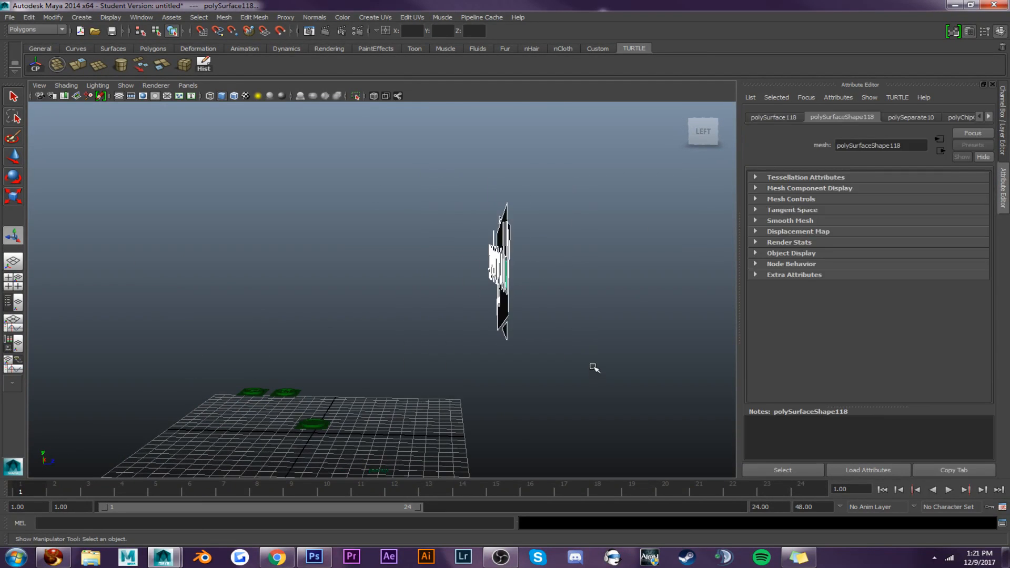
{"action": "left_click", "coordinate": [57, 64]}
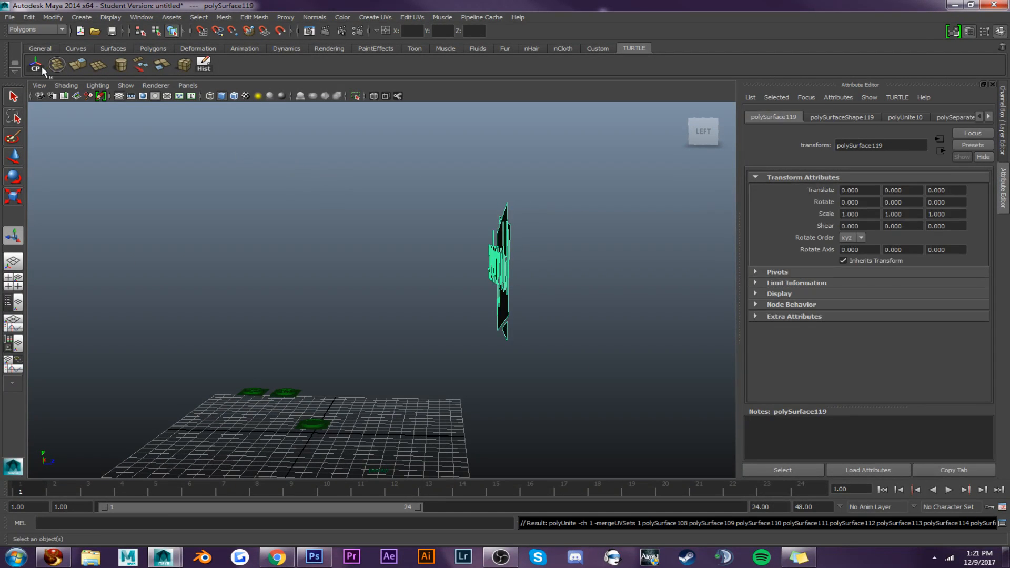
{"action": "left_click", "coordinate": [35, 69]}
{"action": "key", "text": "w"}
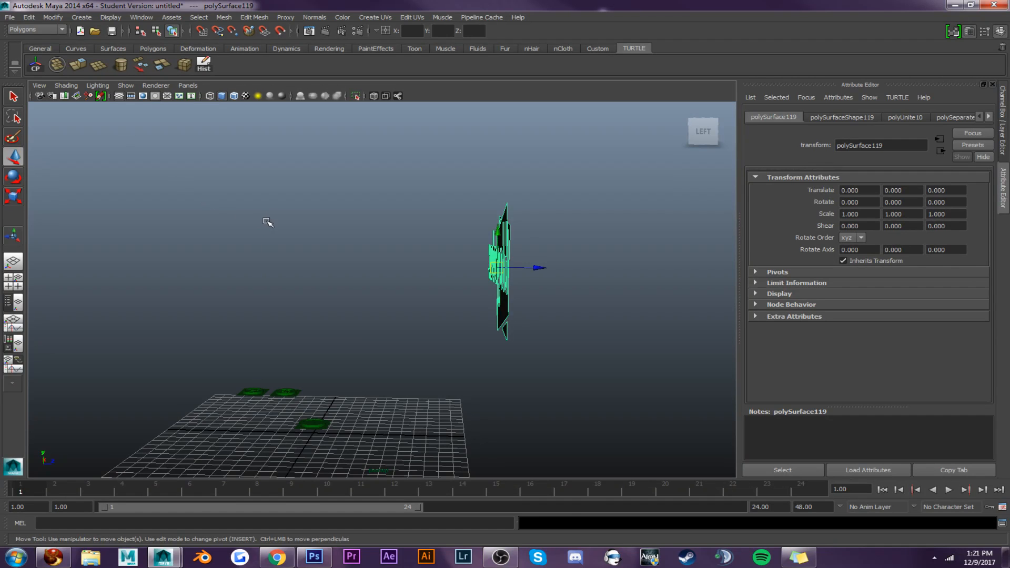
Rotate the combined logo -90 degrees about X so it lies flat
{"action": "left_click_drag", "start_coordinate": [583, 299], "coordinate": [282, 290], "text": "alt"}
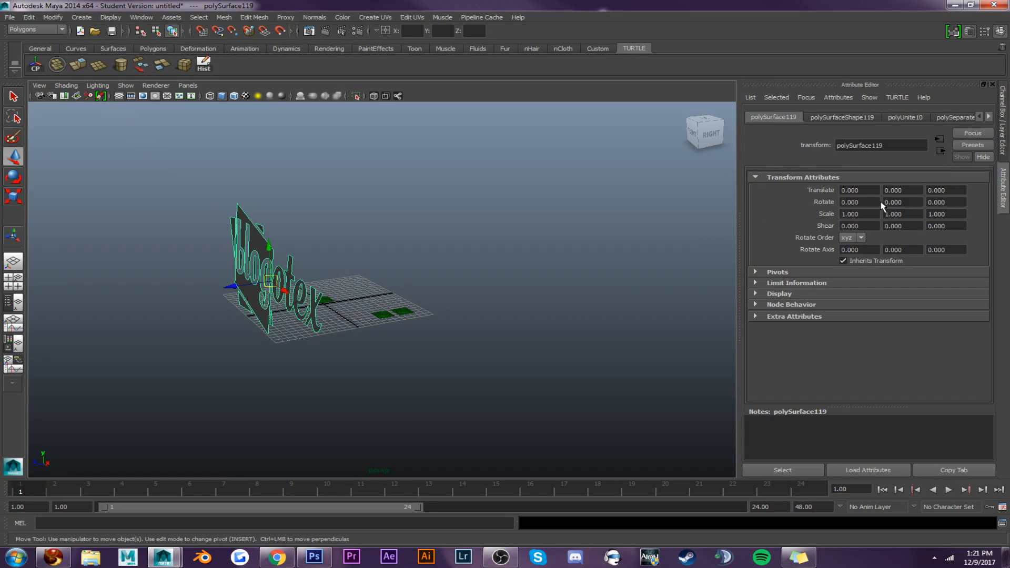
{"action": "type", "text": "90"}
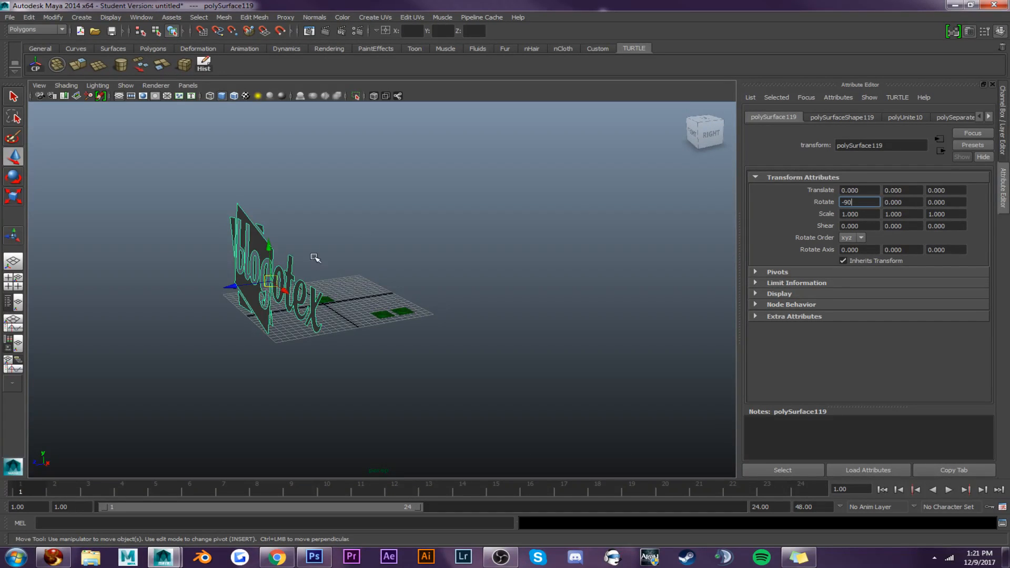
{"action": "key", "text": "Return"}
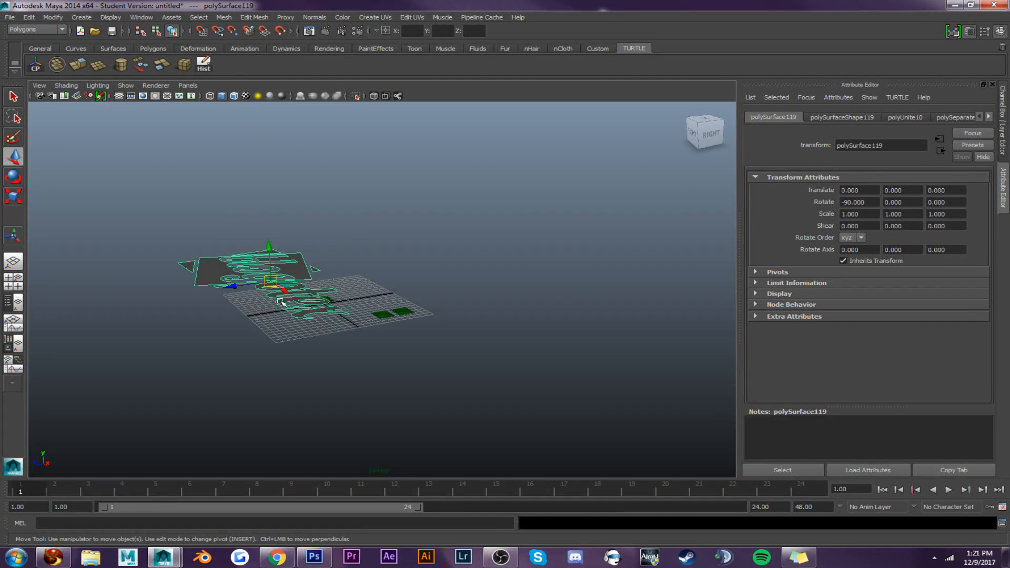
Move the flat logo over the grid beside the central green plate and scale it uniformly to about 0.097
{"action": "left_click_drag", "start_coordinate": [282, 284], "coordinate": [282, 366], "text": "alt"}
{"action": "left_click_drag", "start_coordinate": [253, 403], "coordinate": [284, 261]}
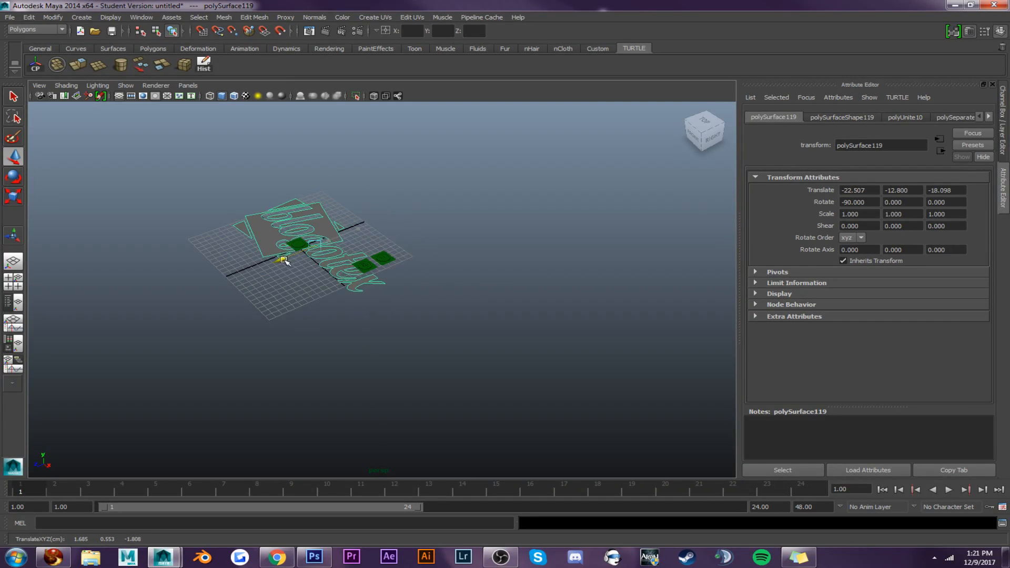
{"action": "left_click_drag", "start_coordinate": [311, 217], "coordinate": [461, 311]}
{"action": "key", "text": "r"}
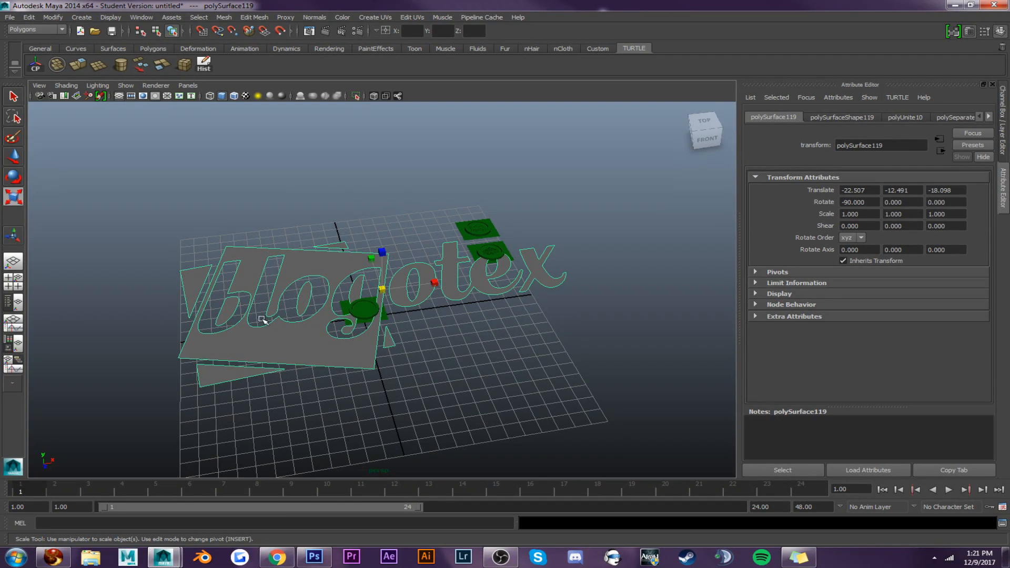
{"action": "left_click_drag", "start_coordinate": [383, 288], "coordinate": [181, 311]}
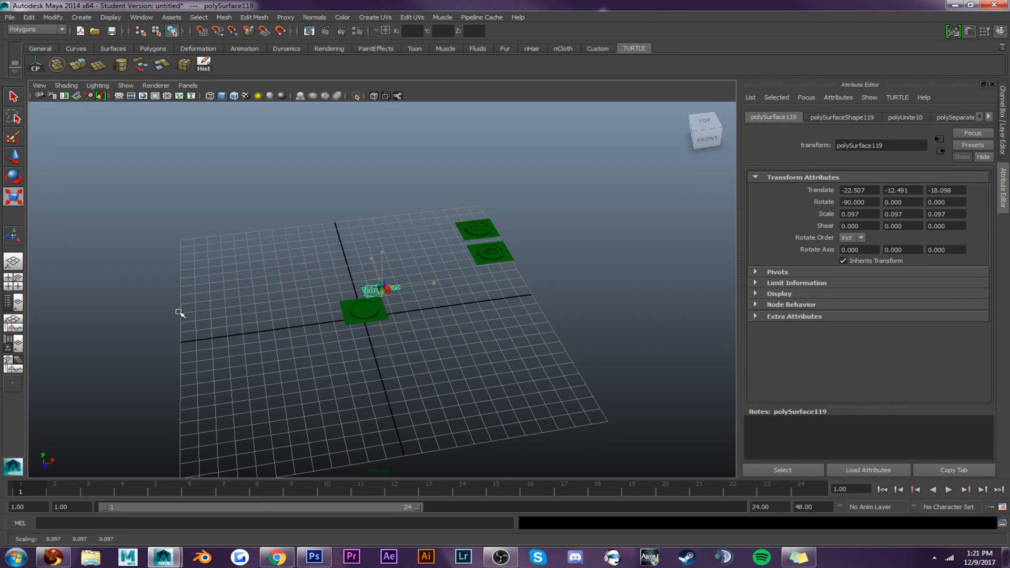
Position the logo inside the circle of the central green plate and scale it uniformly to about 0.046
{"action": "key", "text": "w"}
{"action": "scroll", "coordinate": [183, 312], "scroll_direction": "up", "scroll_amount": 2}
{"action": "scroll", "coordinate": [183, 312], "scroll_direction": "up", "scroll_amount": 8}
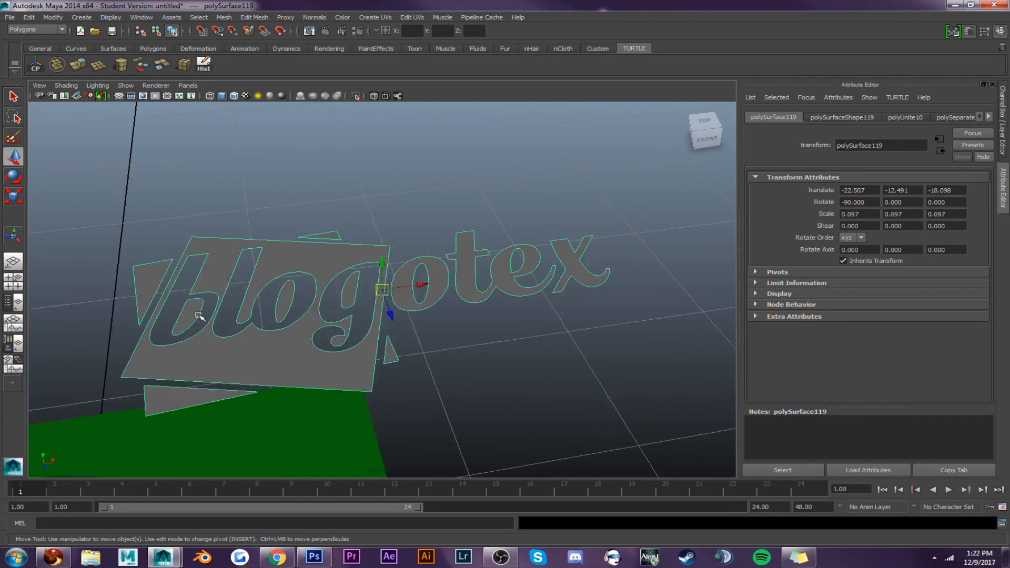
{"action": "scroll", "coordinate": [199, 321], "scroll_direction": "down", "scroll_amount": 4}
{"action": "left_click_drag", "start_coordinate": [271, 344], "coordinate": [322, 388], "text": "alt"}
{"action": "middle_click_drag", "start_coordinate": [322, 389], "coordinate": [472, 260], "text": "alt"}
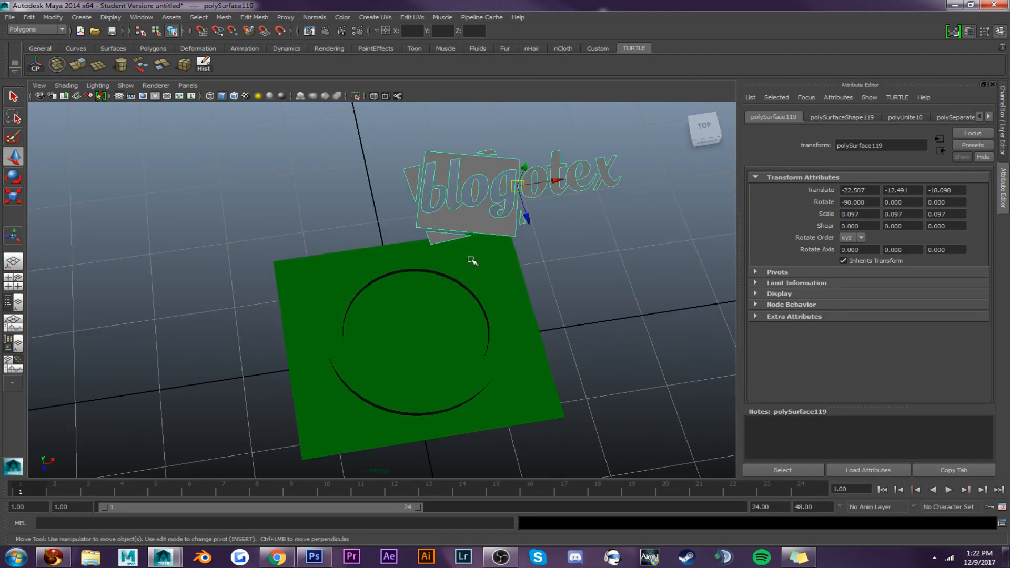
{"action": "left_click_drag", "start_coordinate": [524, 227], "coordinate": [347, 335]}
{"action": "key", "text": "r"}
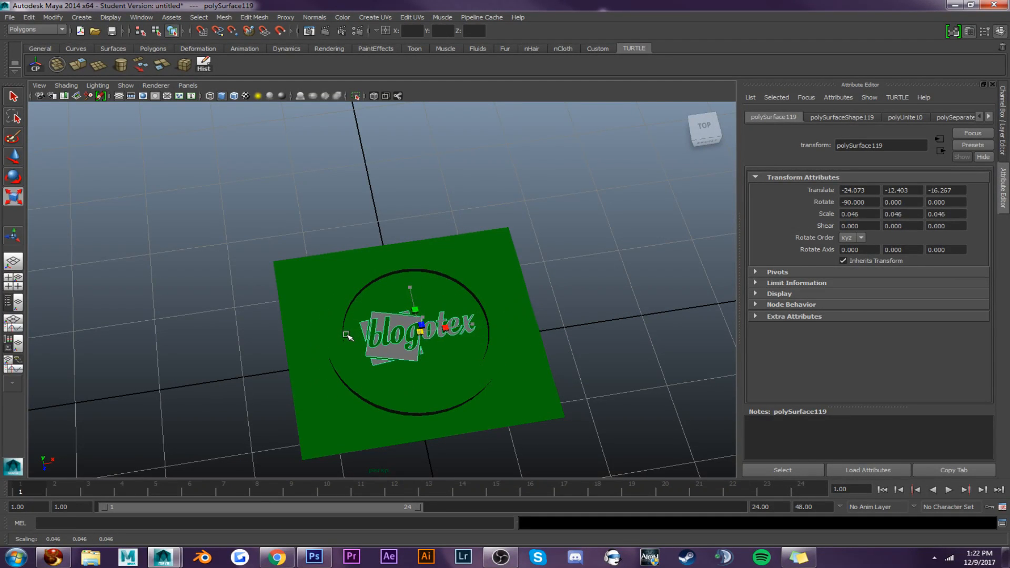
Fit the logo within the plate's circle at a scale of about 0.049 and raise it to about -12.231 in Y
{"action": "left_click", "coordinate": [704, 126]}
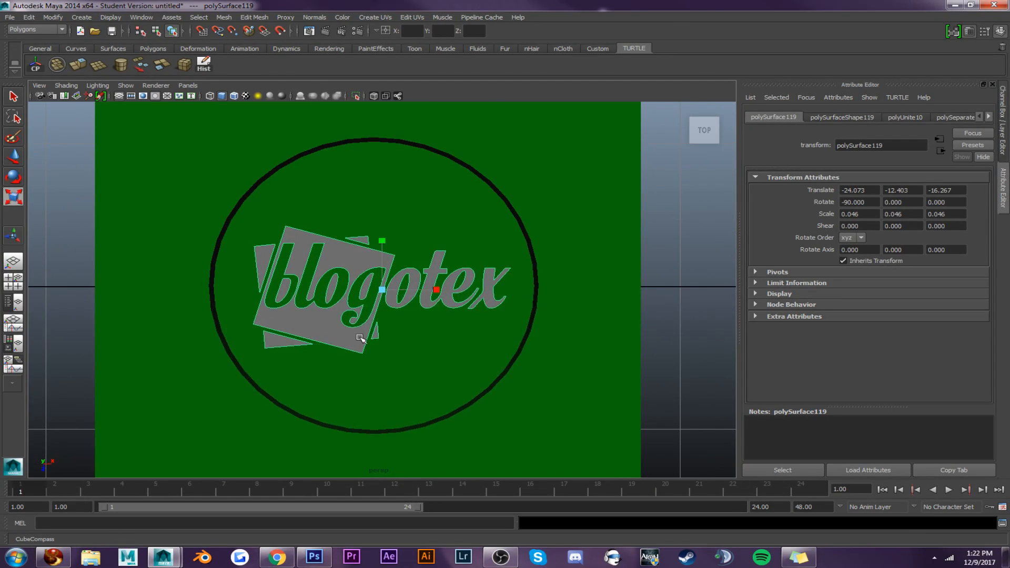
{"action": "left_click_drag", "start_coordinate": [381, 289], "coordinate": [384, 224]}
{"action": "key", "text": "w"}
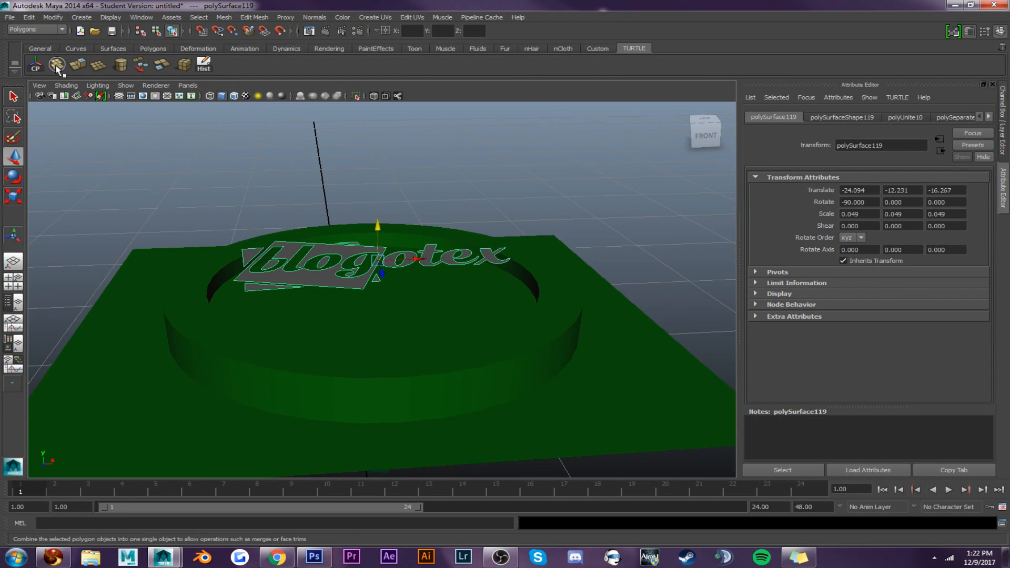
Extrude the logo's faces upward to give them thickness, and raise the whole logo to about -11.466 in Y
{"action": "left_click", "coordinate": [82, 71]}
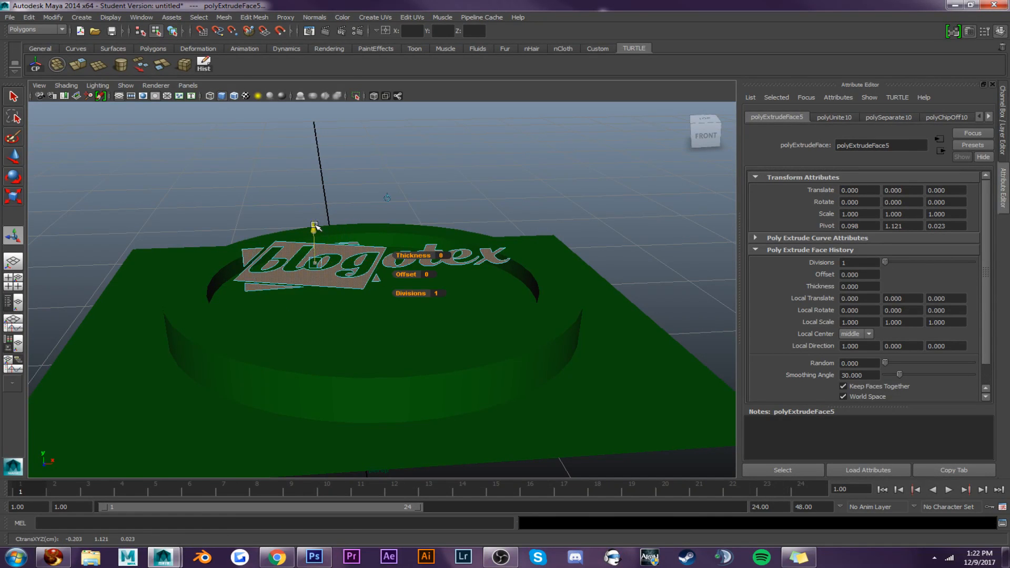
{"action": "left_click_drag", "start_coordinate": [316, 227], "coordinate": [316, 214]}
{"action": "right_click_drag", "start_coordinate": [349, 262], "coordinate": [365, 272]}
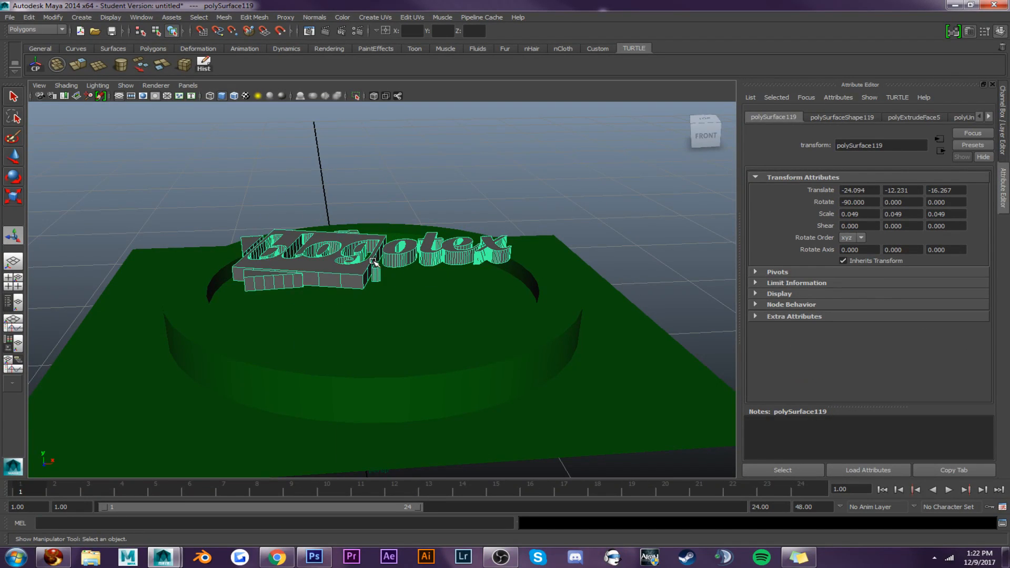
{"action": "key", "text": "w"}
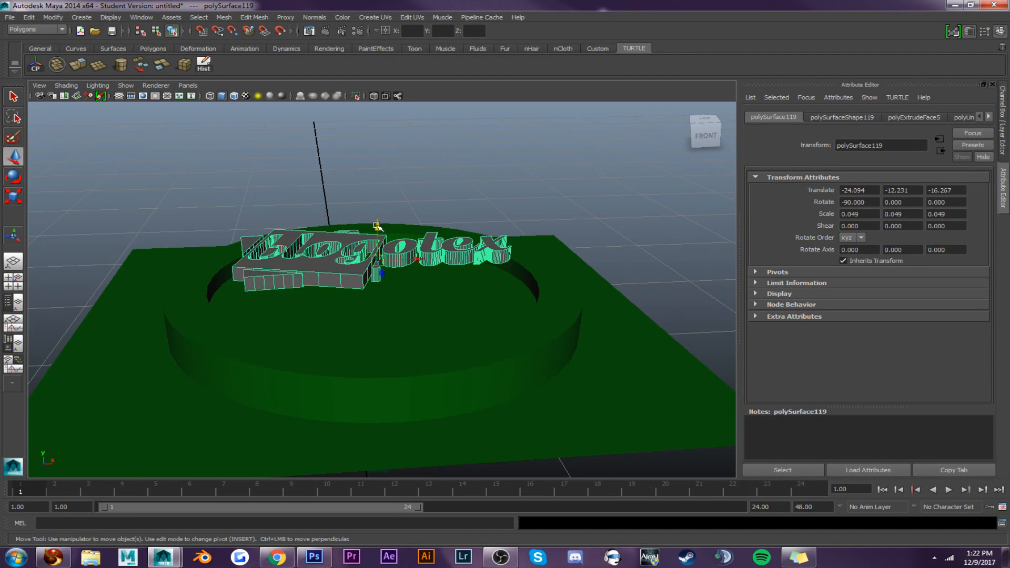
{"action": "left_click_drag", "start_coordinate": [378, 226], "coordinate": [403, 215]}
Delete the underside faces of the extruded logo, including the square, the corner triangles and all the letters
{"action": "left_click_drag", "start_coordinate": [391, 179], "coordinate": [392, 146], "text": "alt"}
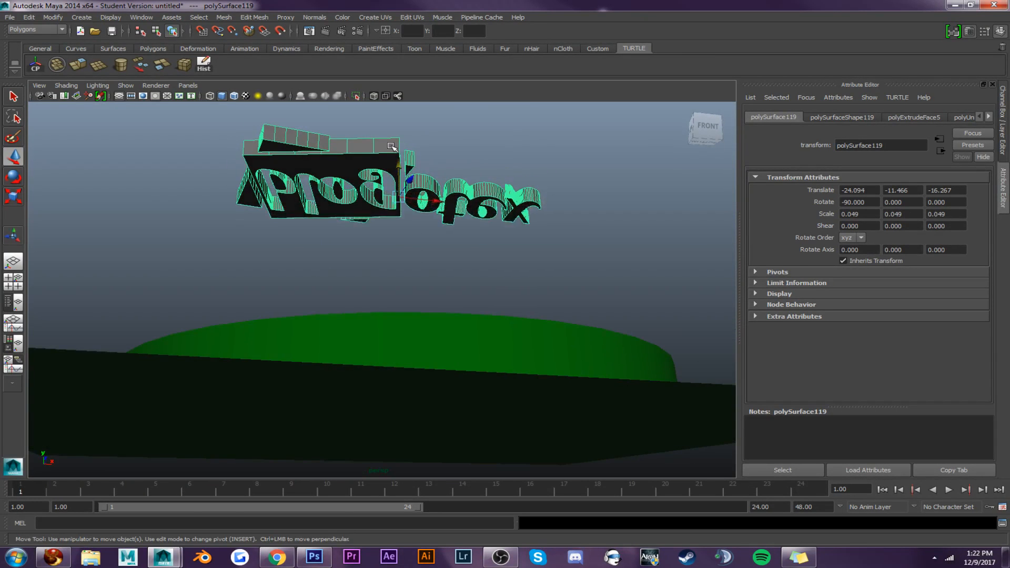
{"action": "right_click_drag", "start_coordinate": [388, 162], "coordinate": [410, 142]}
{"action": "left_click", "coordinate": [323, 163]}
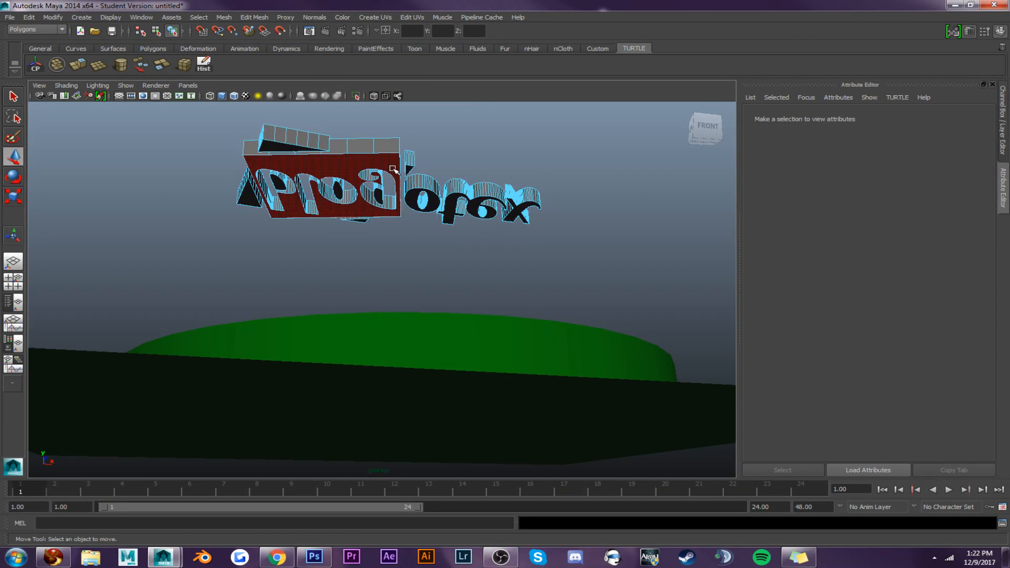
{"action": "left_click", "coordinate": [279, 184], "text": "shift"}
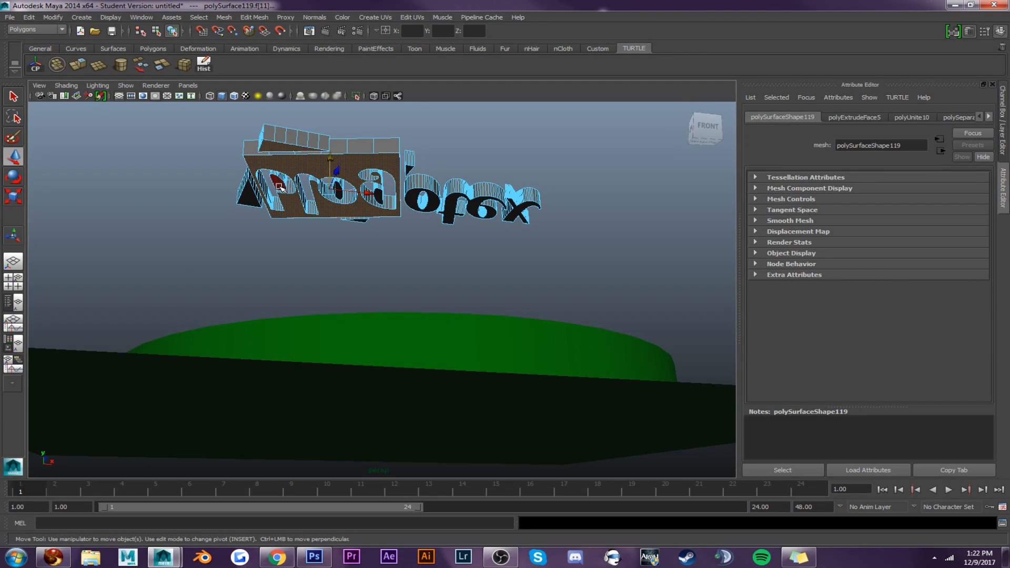
{"action": "left_click", "coordinate": [338, 200], "text": "shift"}
{"action": "left_click", "coordinate": [421, 199], "text": "shift"}
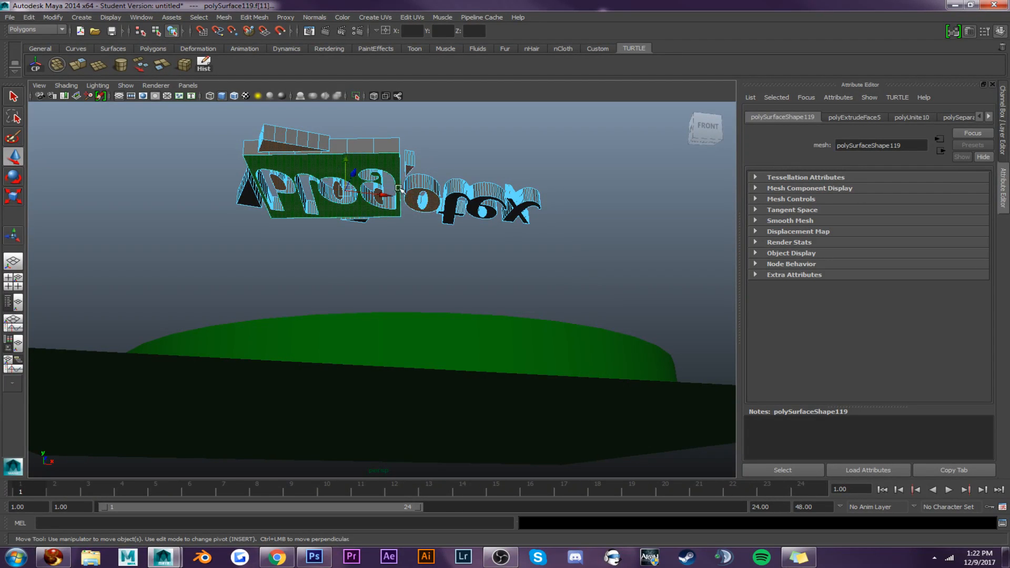
{"action": "left_click", "coordinate": [247, 200], "text": "shift"}
{"action": "left_click", "coordinate": [454, 211], "text": "shift"}
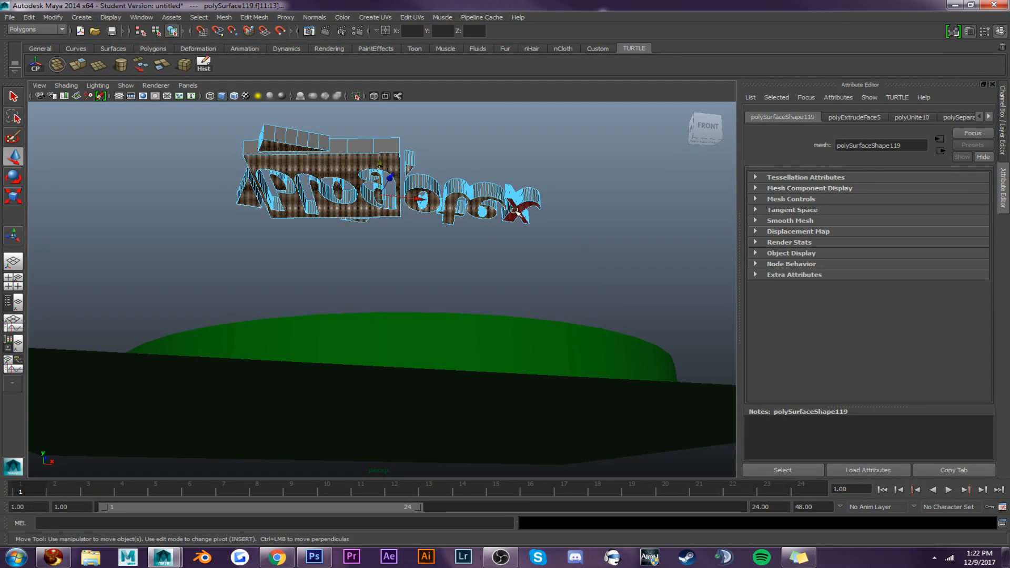
{"action": "key", "text": "Delete"}
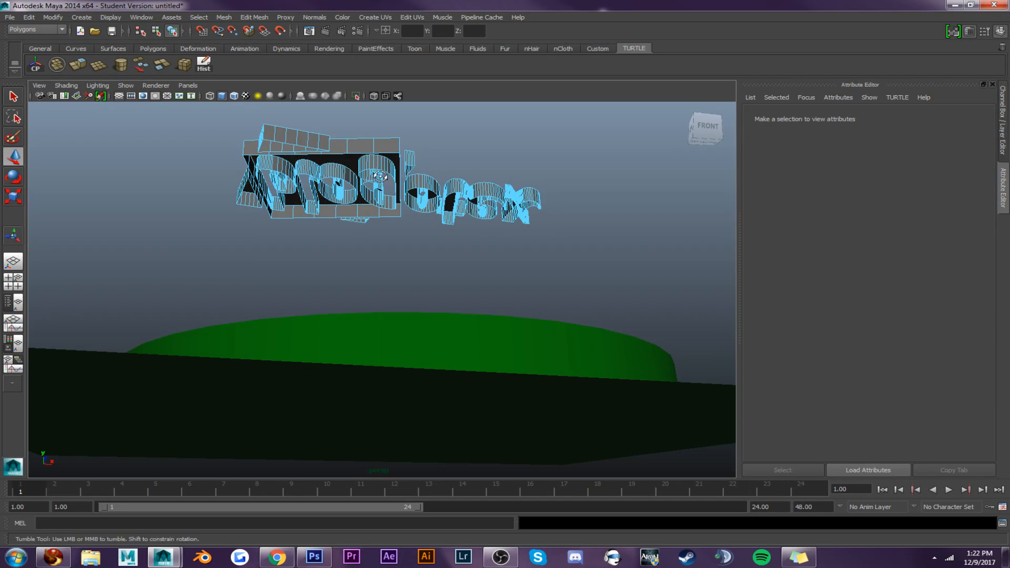
Lower the whole logo into the plate's circle, to about -12.455 in Y
{"action": "left_click_drag", "start_coordinate": [386, 181], "coordinate": [381, 215], "text": "alt"}
{"action": "right_click_drag", "start_coordinate": [381, 215], "coordinate": [432, 195]}
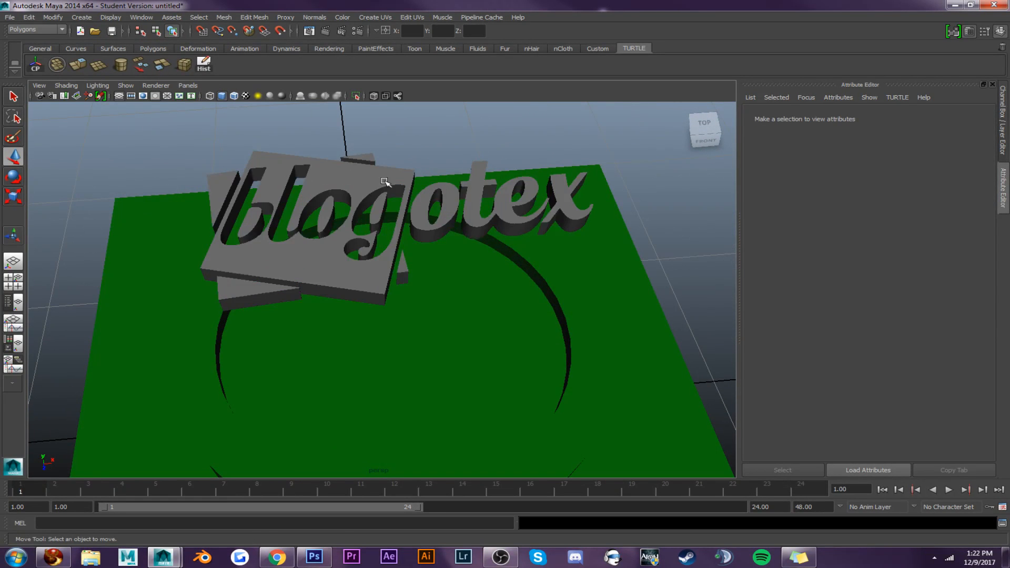
{"action": "left_click", "coordinate": [385, 183]}
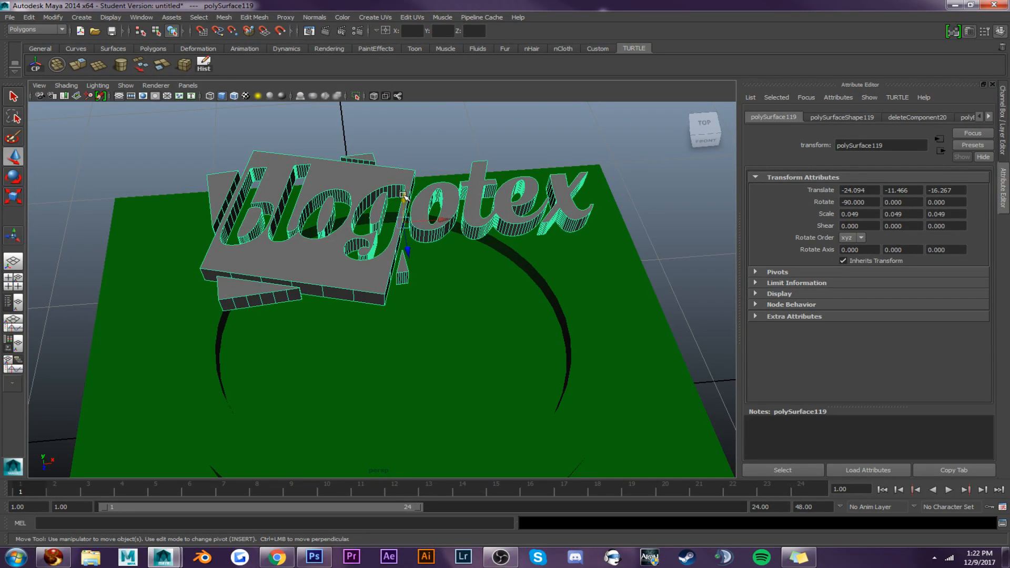
{"action": "left_click_drag", "start_coordinate": [403, 196], "coordinate": [400, 331]}
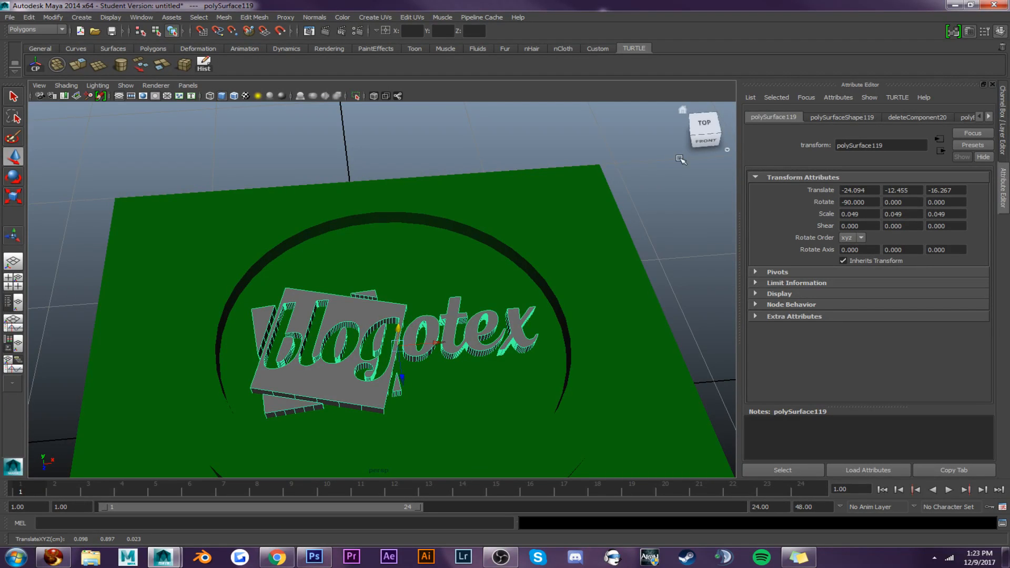
Extract the top faces of the logo's square, corner pieces and letters, lifting them about 1.017 above the side walls
{"action": "left_click_drag", "start_coordinate": [398, 364], "coordinate": [377, 332], "text": "alt"}
{"action": "right_click_drag", "start_coordinate": [373, 328], "coordinate": [374, 349]}
{"action": "left_click", "coordinate": [373, 323]}
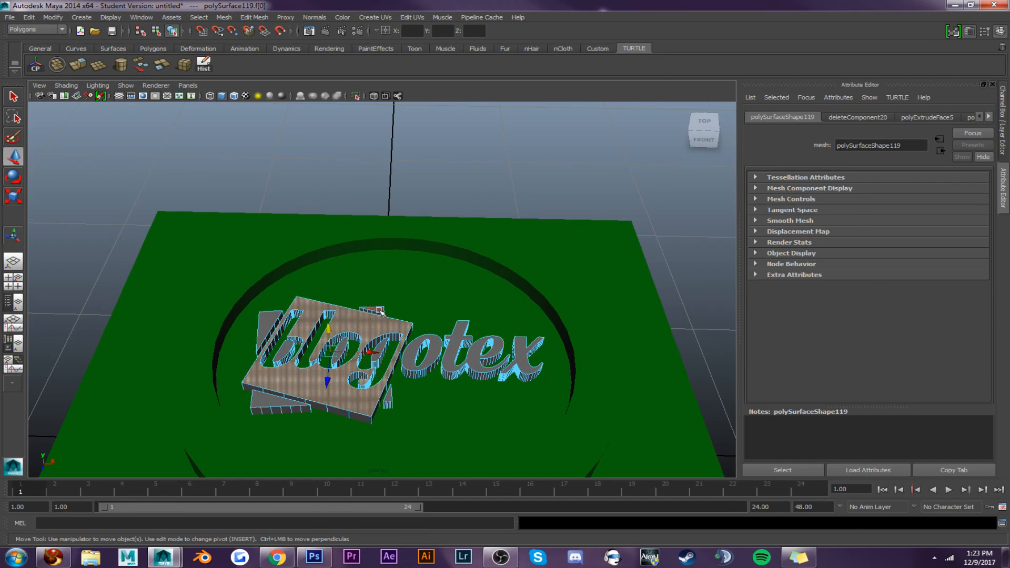
{"action": "left_click", "coordinate": [379, 311], "text": "shift"}
{"action": "left_click", "coordinate": [269, 320], "text": "shift"}
{"action": "left_click", "coordinate": [275, 398], "text": "shift"}
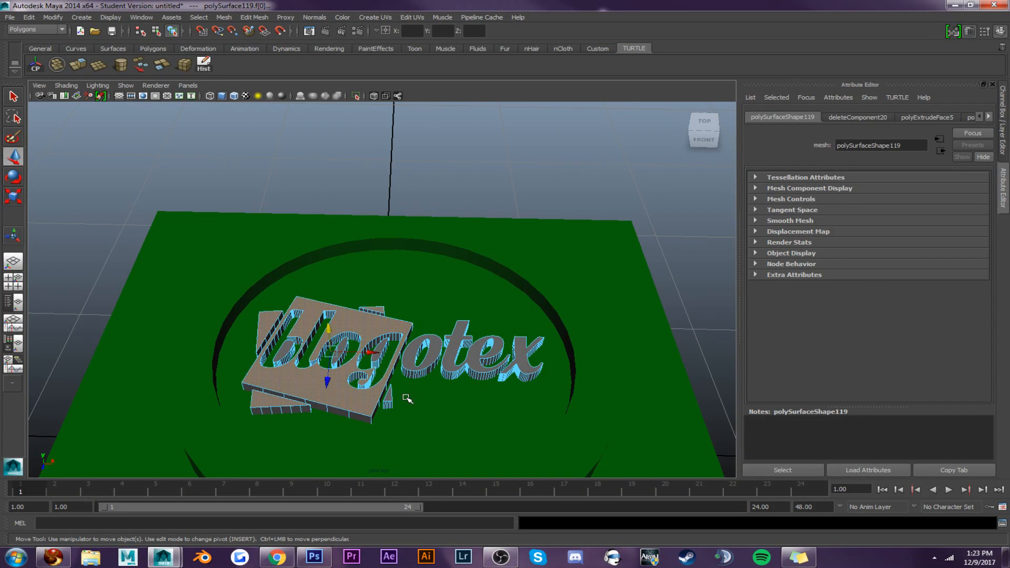
{"action": "left_click", "coordinate": [409, 363], "text": "shift"}
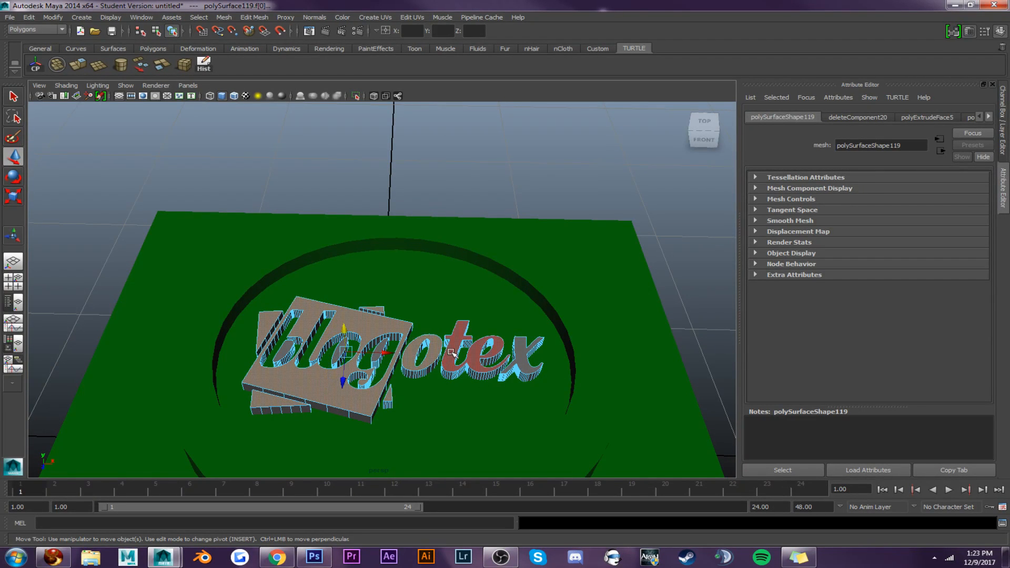
{"action": "left_click", "coordinate": [451, 353], "text": "shift"}
{"action": "left_click", "coordinate": [486, 355], "text": "shift"}
{"action": "left_click", "coordinate": [521, 351], "text": "shift"}
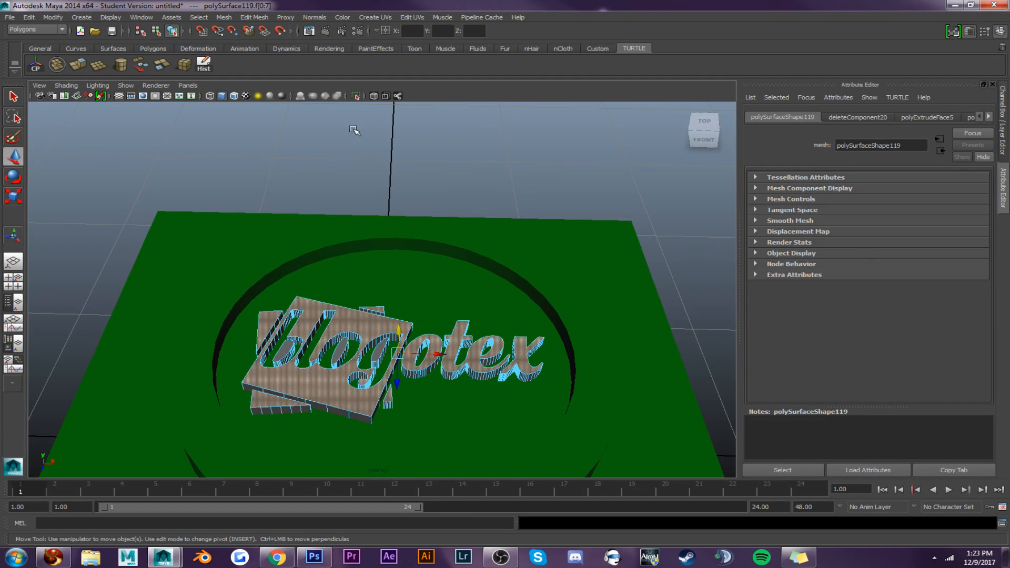
{"action": "left_click", "coordinate": [162, 65]}
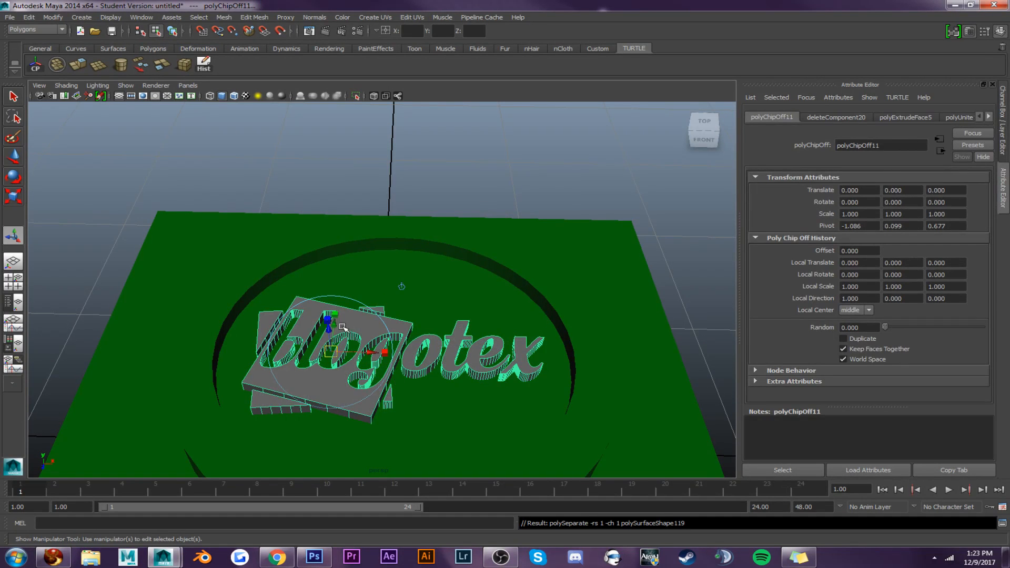
{"action": "left_click_drag", "start_coordinate": [331, 329], "coordinate": [358, 148]}
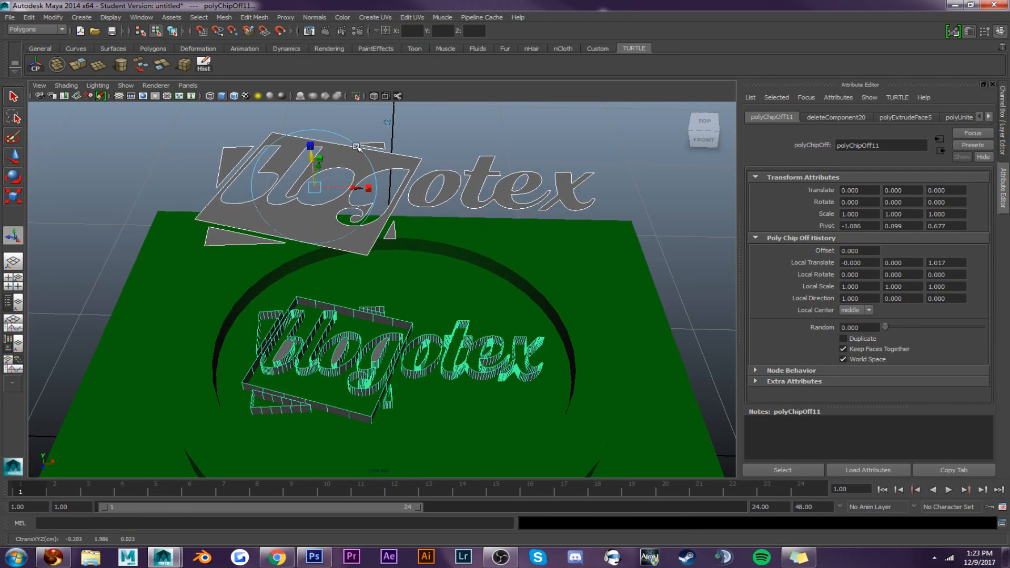
Undo the last extraction and re-extract the top faces of the logo's square, corner pieces and letters, lifting them about 0.947
{"action": "key", "text": "ctrl+z"}
{"action": "key", "text": "ctrl+z"}
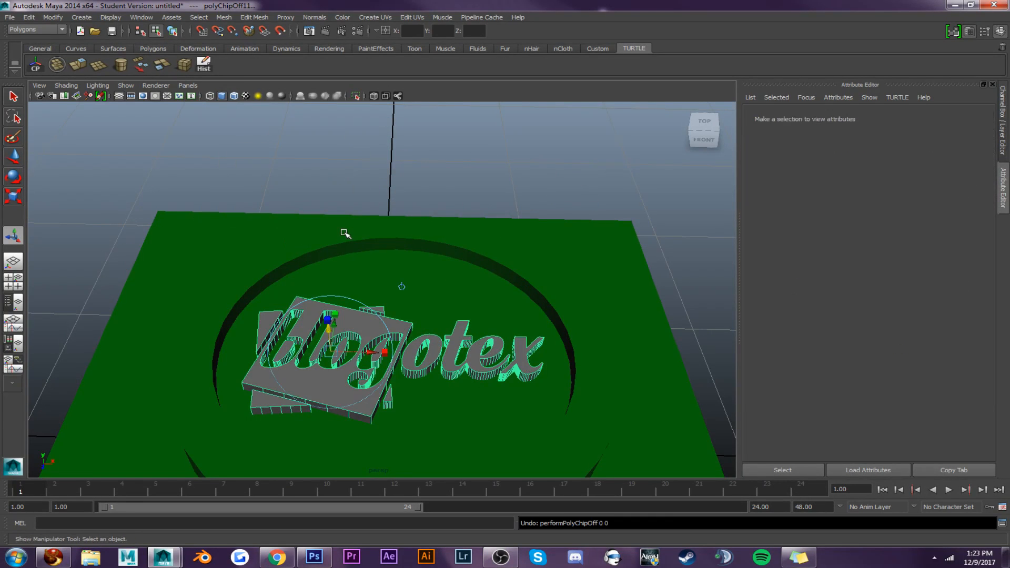
{"action": "left_click", "coordinate": [342, 350]}
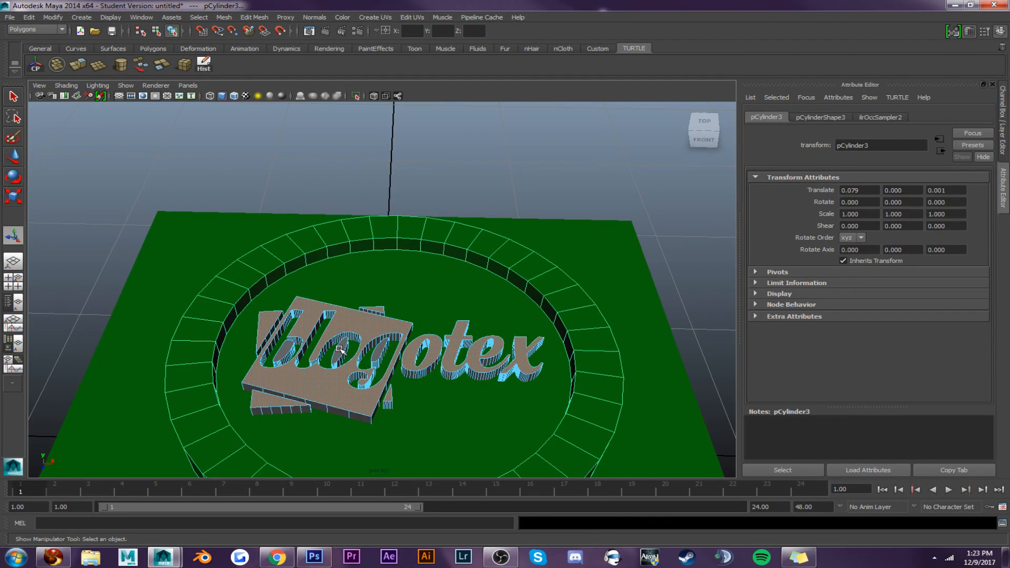
{"action": "right_click_drag", "start_coordinate": [340, 330], "coordinate": [364, 349]}
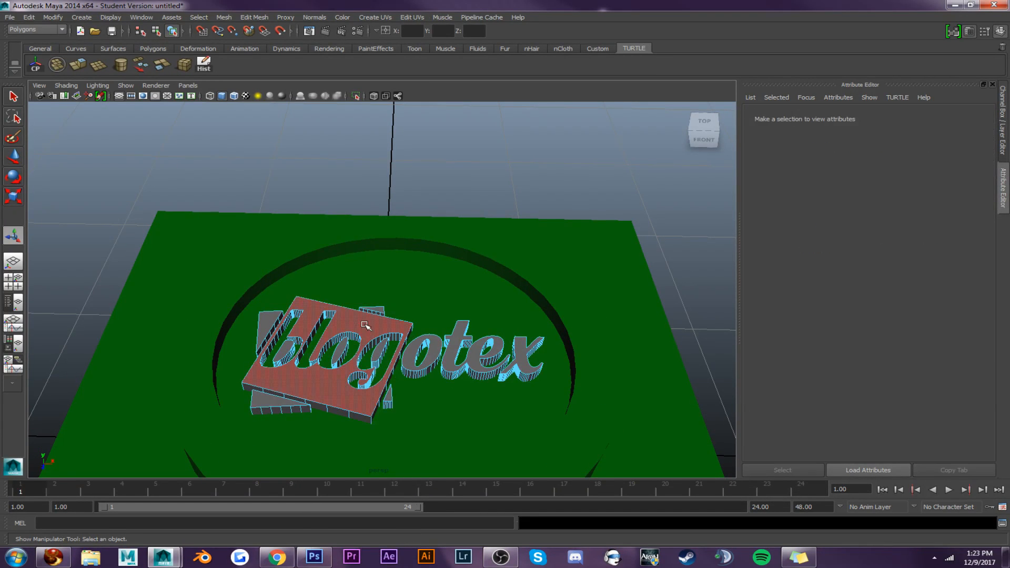
{"action": "left_click", "coordinate": [363, 324]}
{"action": "left_click", "coordinate": [268, 326], "text": "shift"}
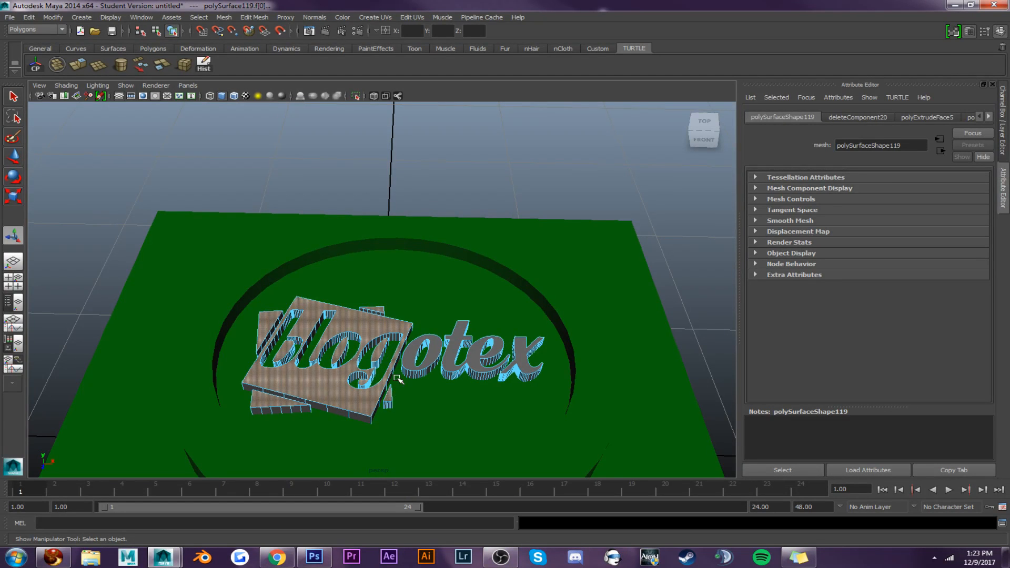
{"action": "left_click", "coordinate": [406, 359], "text": "shift"}
{"action": "left_click", "coordinate": [457, 342], "text": "shift"}
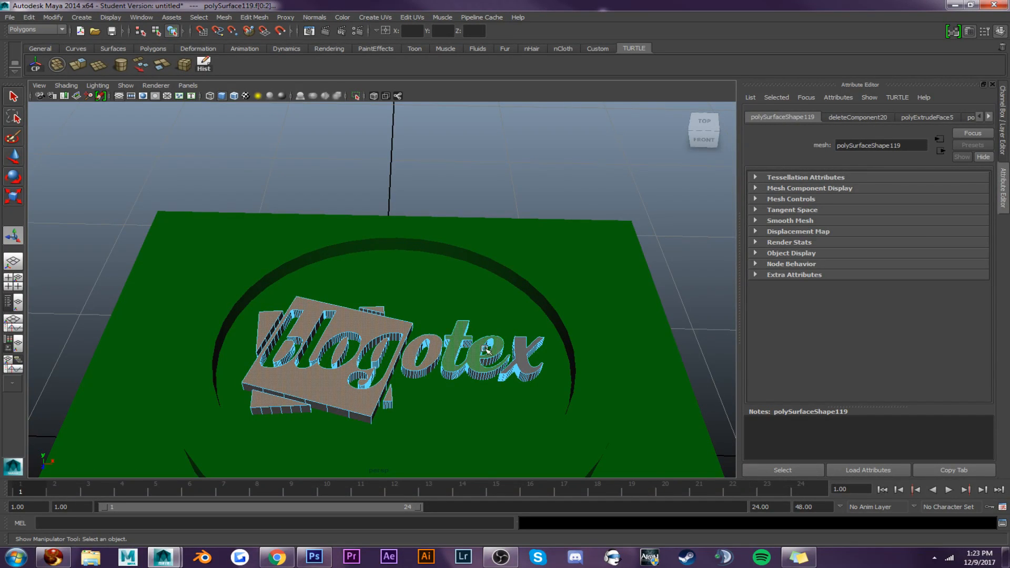
{"action": "left_click", "coordinate": [522, 348], "text": "shift"}
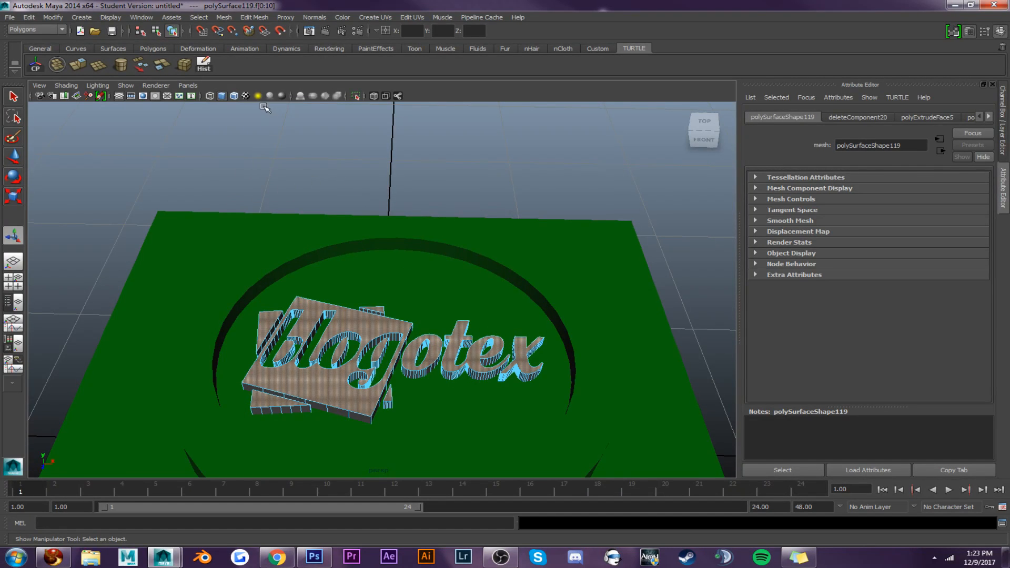
{"action": "left_click", "coordinate": [163, 66]}
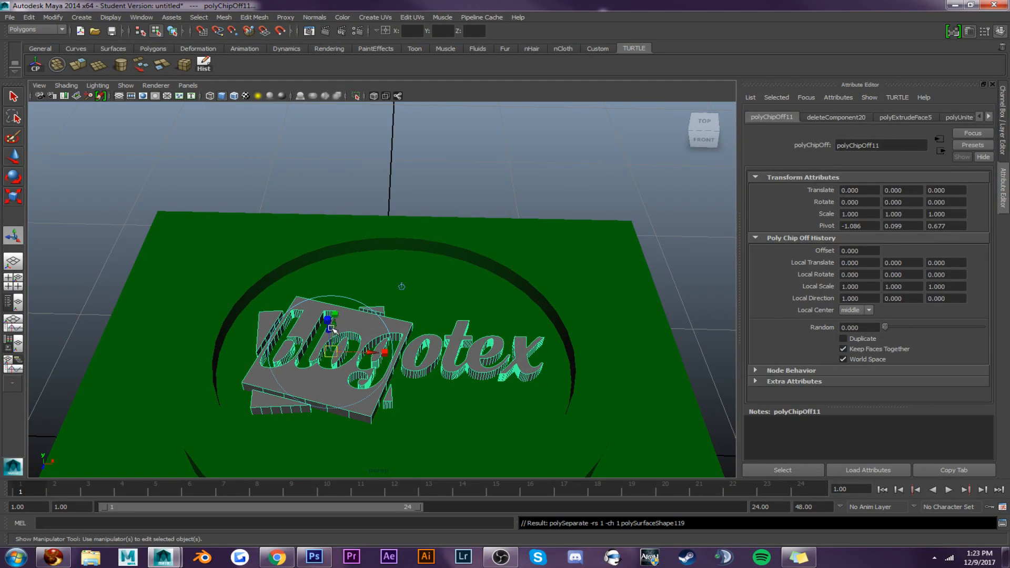
{"action": "left_click_drag", "start_coordinate": [330, 328], "coordinate": [346, 163]}
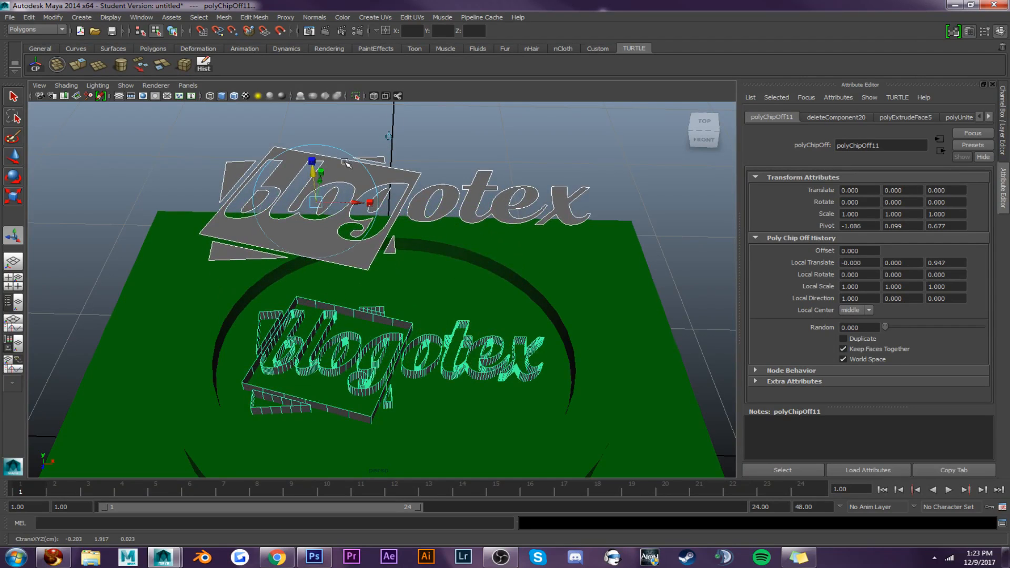
Assign a new Ilr Occ Sampler material to the logo's side walls and apply automatic UV mapping to them
{"action": "right_click_drag", "start_coordinate": [394, 170], "coordinate": [405, 167]}
{"action": "left_click", "coordinate": [371, 177]}
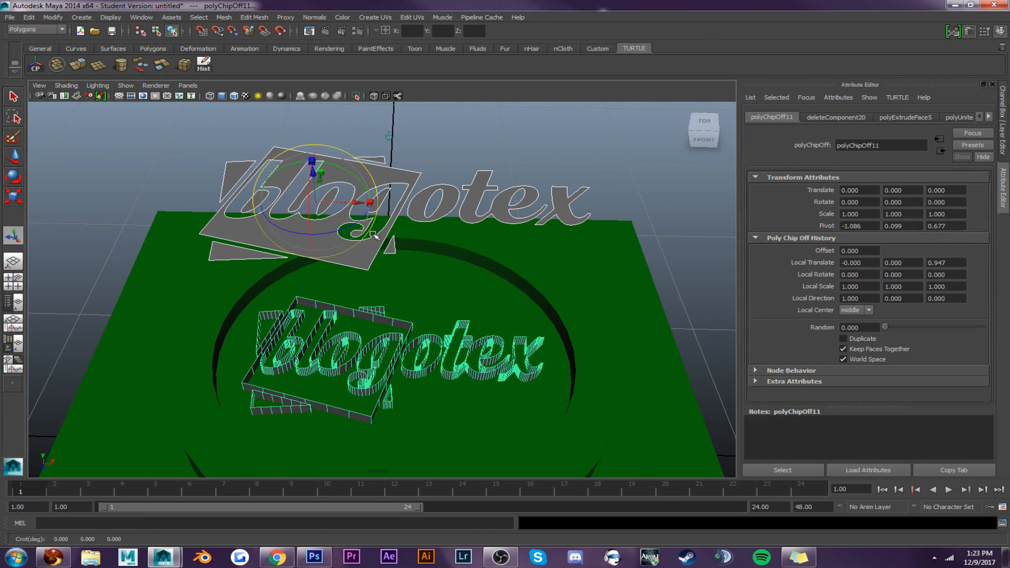
{"action": "right_click_drag", "start_coordinate": [356, 319], "coordinate": [384, 310]}
{"action": "left_click", "coordinate": [372, 315]}
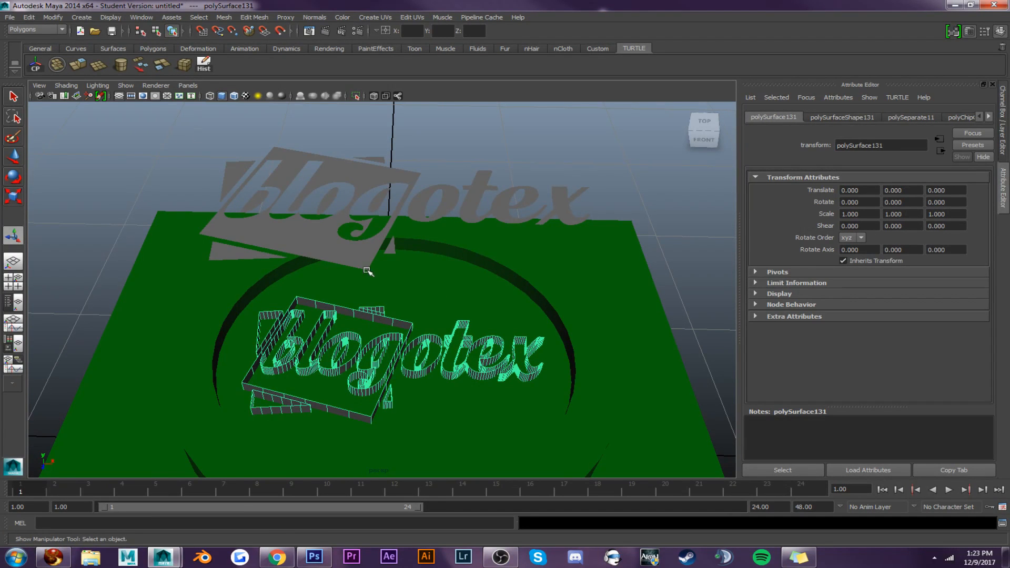
{"action": "right_click_drag", "start_coordinate": [369, 318], "coordinate": [363, 515]}
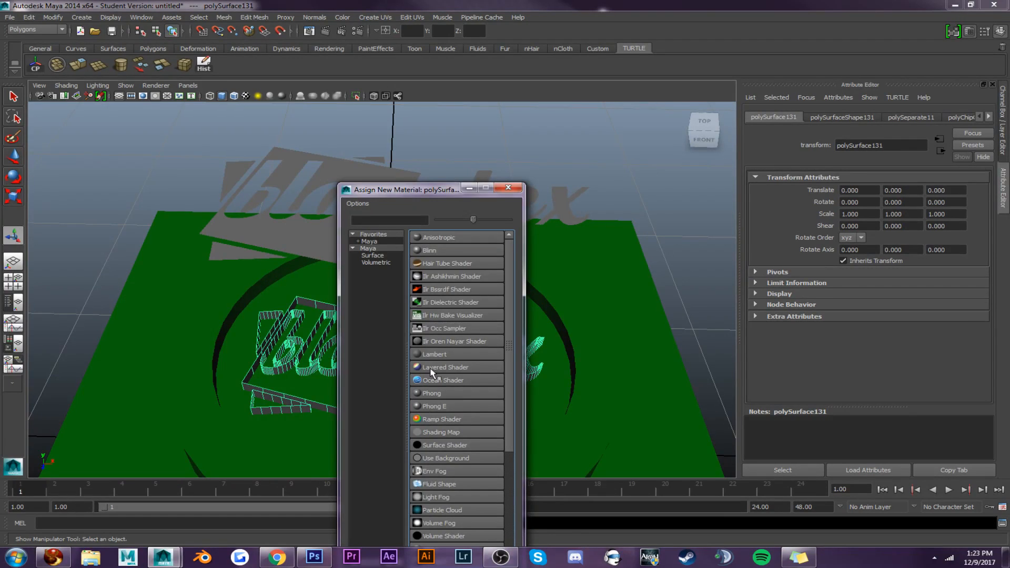
{"action": "left_click", "coordinate": [436, 328]}
{"action": "left_click", "coordinate": [375, 17]}
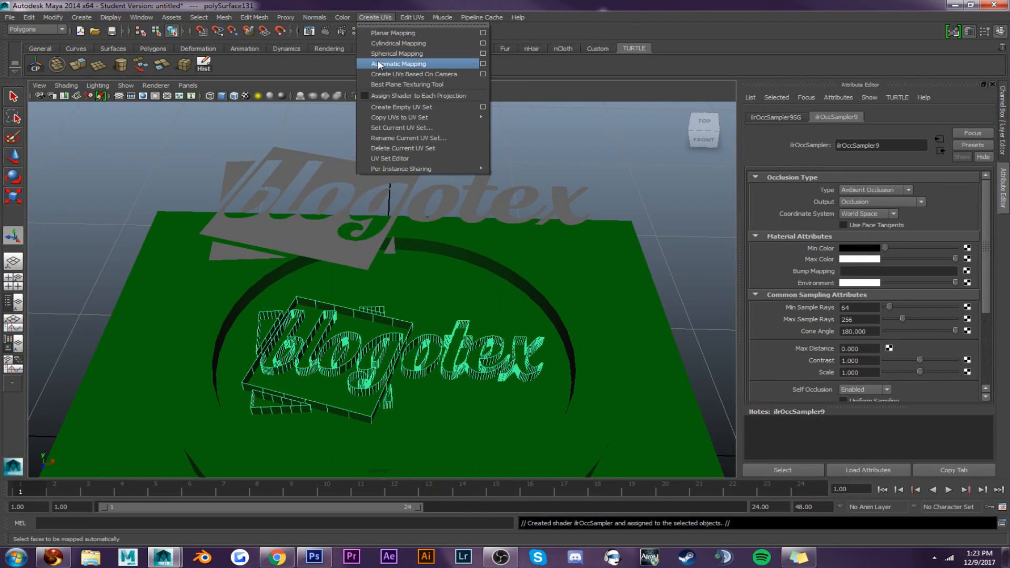
{"action": "left_click", "coordinate": [377, 63]}
Combine all the lifted top-face pieces of the logo into one object and center its pivot
{"action": "key", "text": "q"}
{"action": "left_click", "coordinate": [298, 240]}
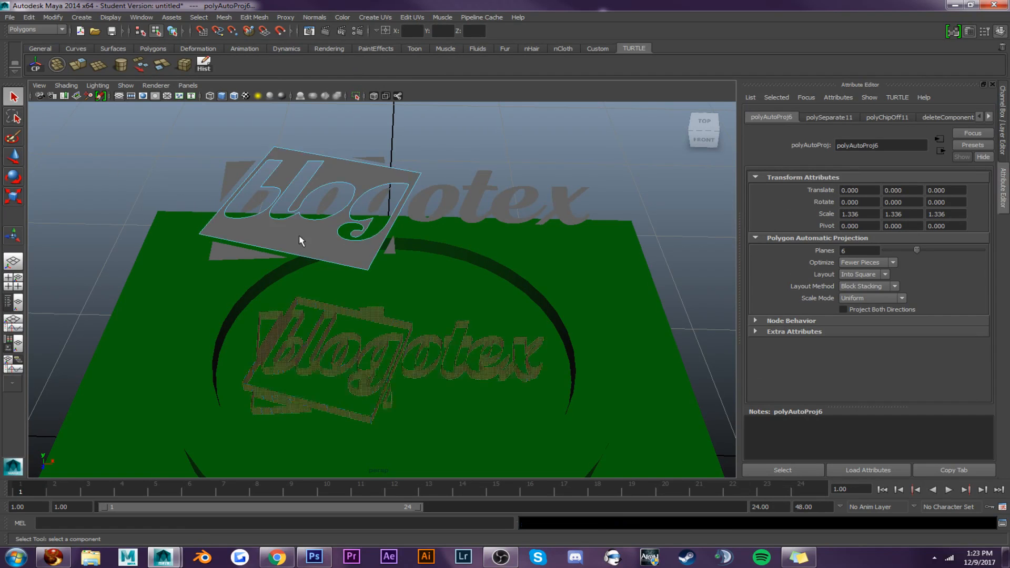
{"action": "left_click_drag", "start_coordinate": [432, 220], "coordinate": [432, 182], "text": "alt"}
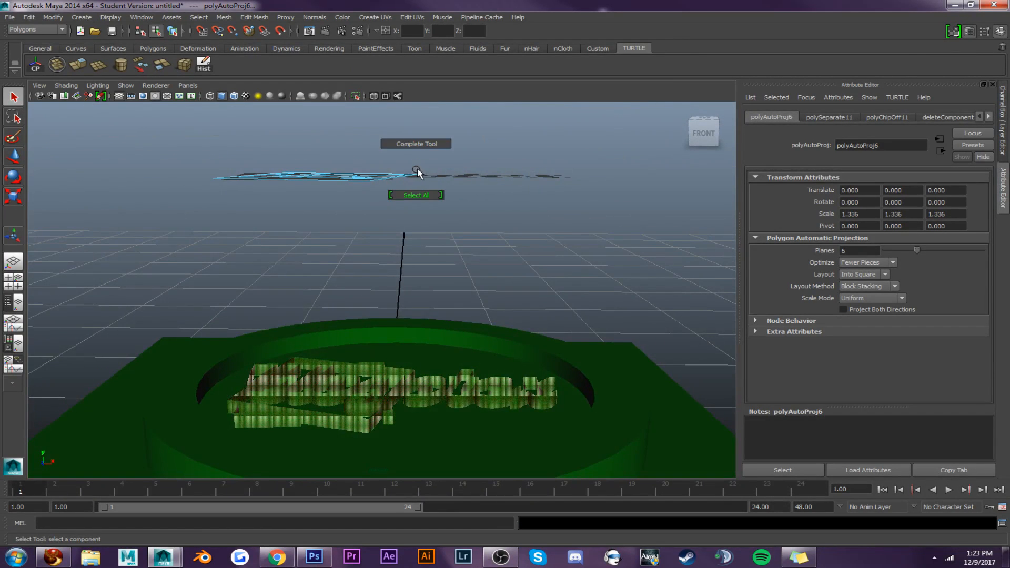
{"action": "right_click_drag", "start_coordinate": [417, 172], "coordinate": [437, 144]}
{"action": "right_click_drag", "start_coordinate": [391, 180], "coordinate": [427, 172]}
{"action": "left_click_drag", "start_coordinate": [571, 220], "coordinate": [611, 218]}
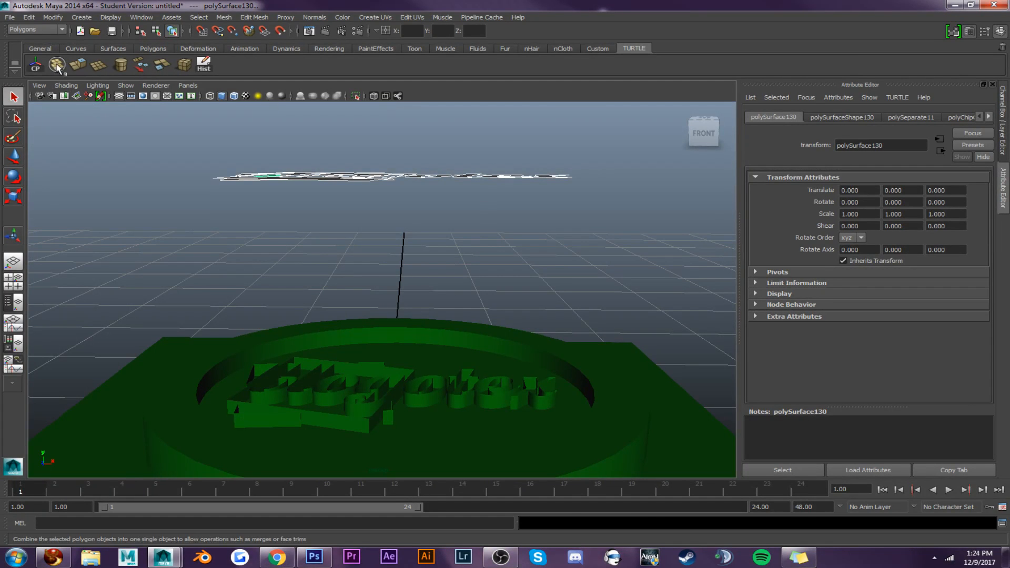
{"action": "left_click", "coordinate": [57, 66]}
{"action": "left_click", "coordinate": [35, 65]}
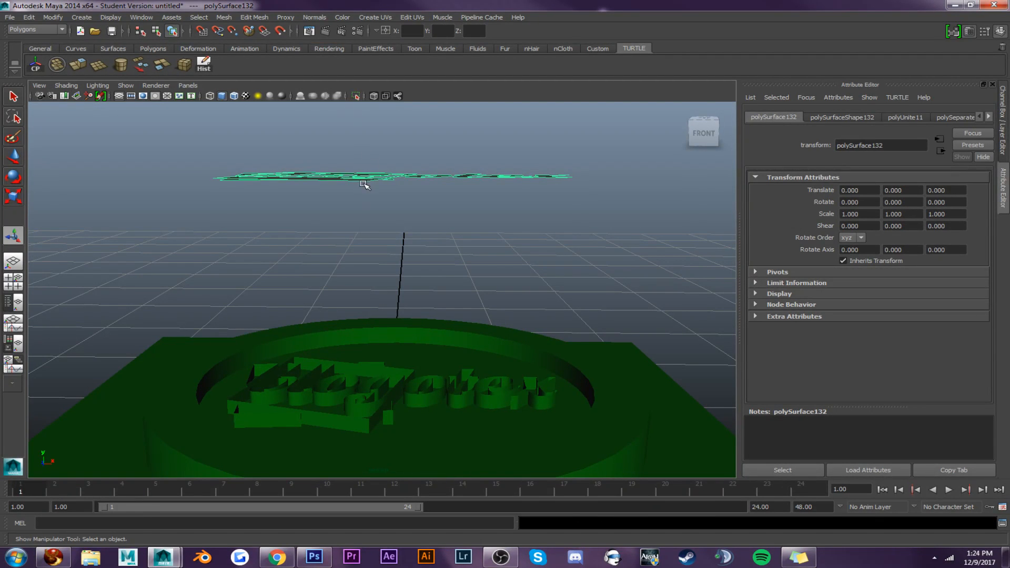
Assign a new Ilr Occ Sampler material to the combined top faces
{"action": "right_click_drag", "start_coordinate": [363, 184], "coordinate": [379, 380]}
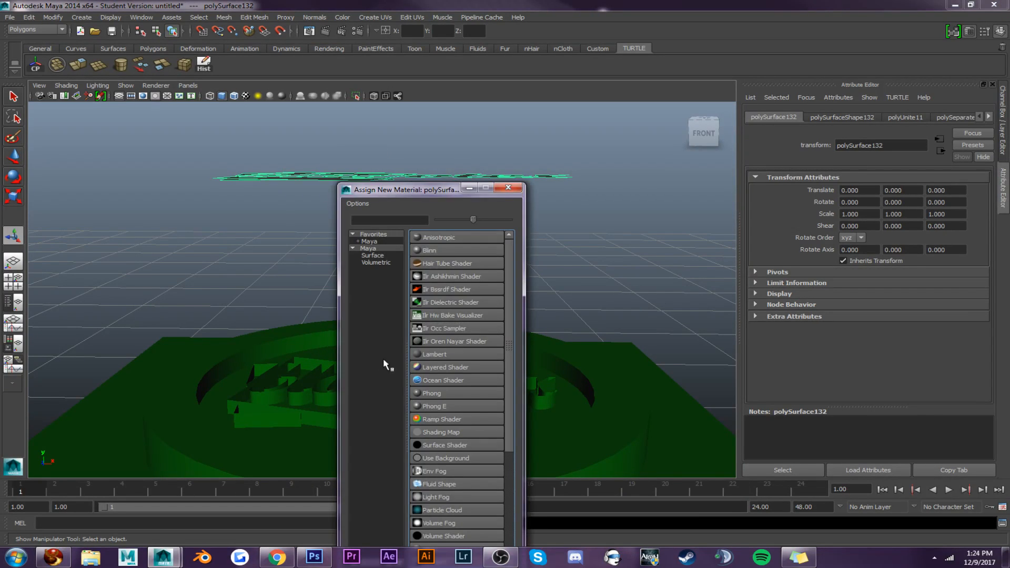
{"action": "left_click", "coordinate": [441, 329]}
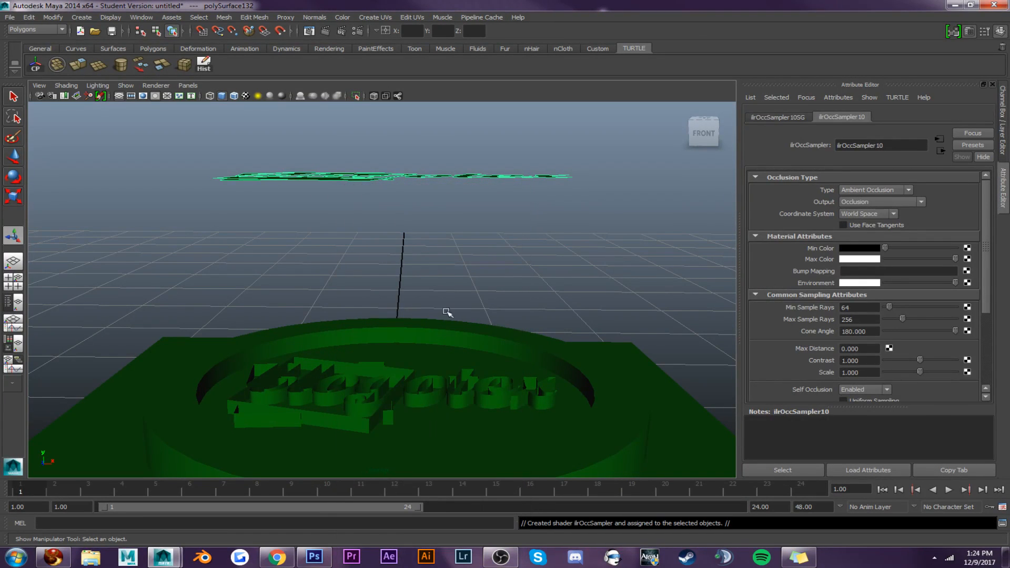
Lower the combined top faces back onto the logo's side walls, to about -0.953 in Y
{"action": "left_click", "coordinate": [708, 120]}
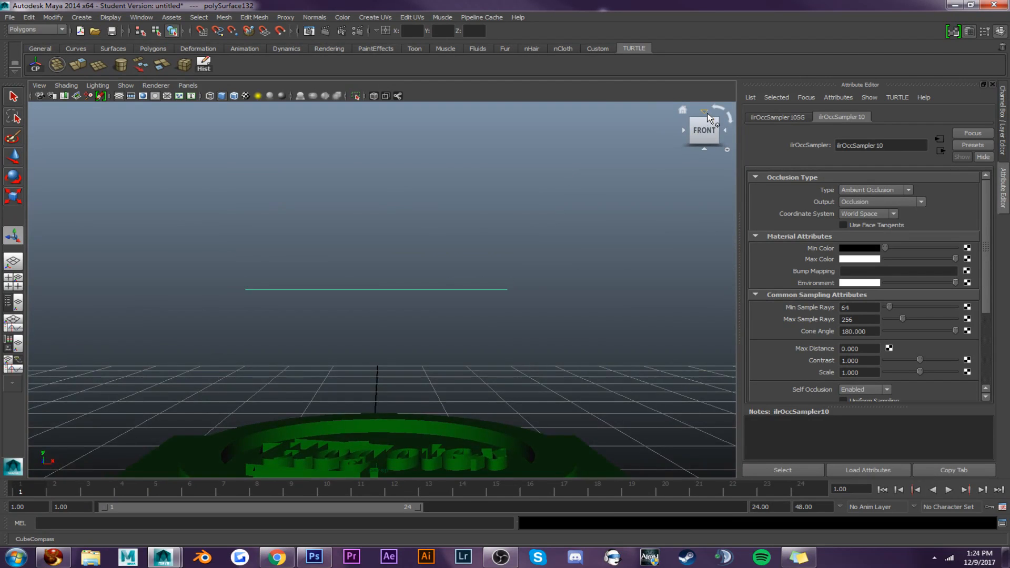
{"action": "left_click", "coordinate": [705, 111]}
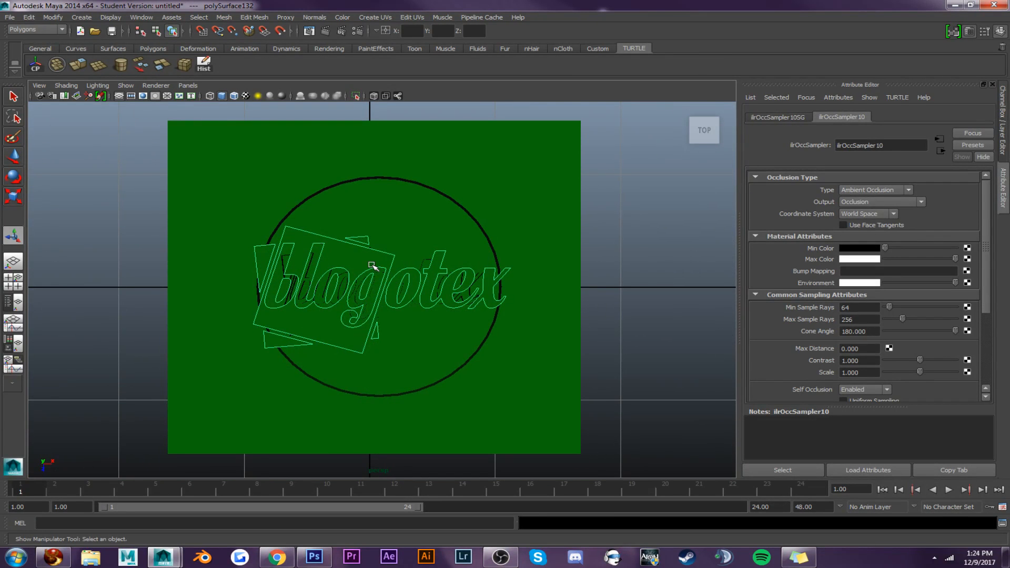
{"action": "left_click", "coordinate": [374, 266]}
{"action": "left_click_drag", "start_coordinate": [395, 318], "coordinate": [380, 379], "text": "alt"}
{"action": "key", "text": "w"}
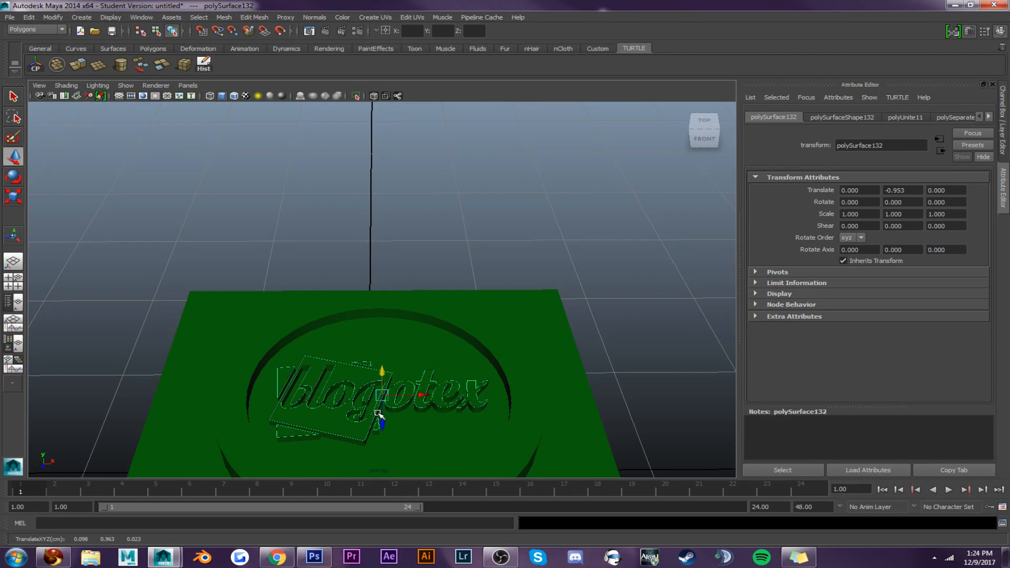
Fine-tune the height of the combined top faces against the side walls' upper edges, to about -0.947 in Y
{"action": "scroll", "coordinate": [377, 415], "scroll_direction": "up", "scroll_amount": 3}
{"action": "left_click_drag", "start_coordinate": [378, 415], "coordinate": [403, 149], "text": "alt"}
{"action": "scroll", "coordinate": [413, 219], "scroll_direction": "up", "scroll_amount": 6}
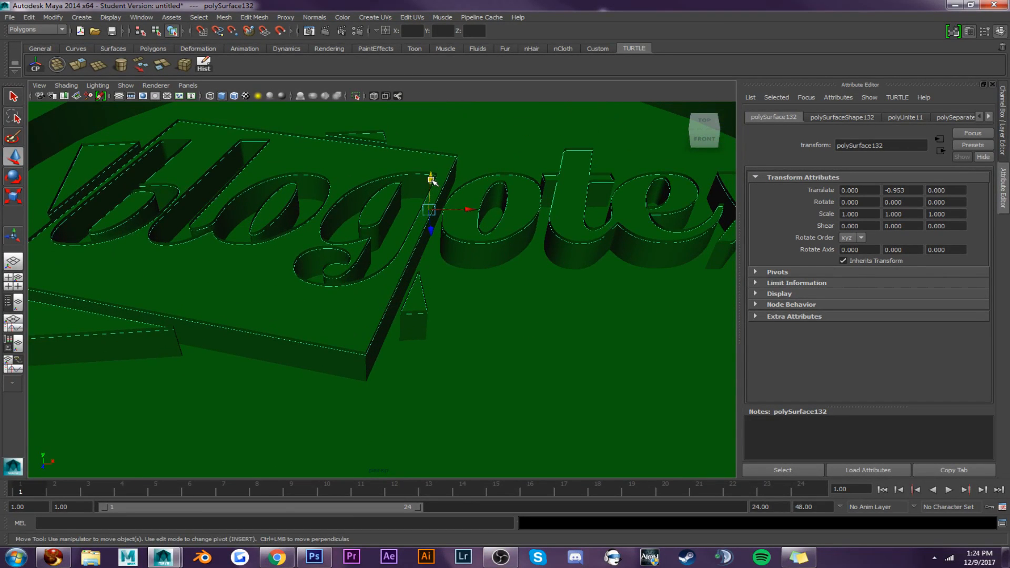
{"action": "left_click_drag", "start_coordinate": [431, 181], "coordinate": [424, 247]}
{"action": "scroll", "coordinate": [412, 247], "scroll_direction": "up", "scroll_amount": 5}
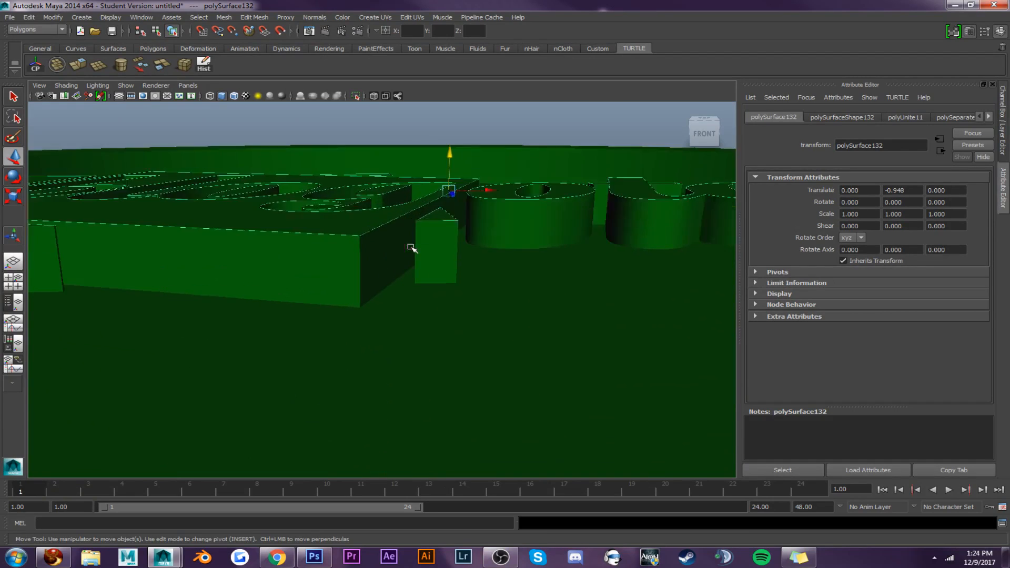
{"action": "middle_click_drag", "start_coordinate": [419, 246], "coordinate": [419, 265], "text": "alt"}
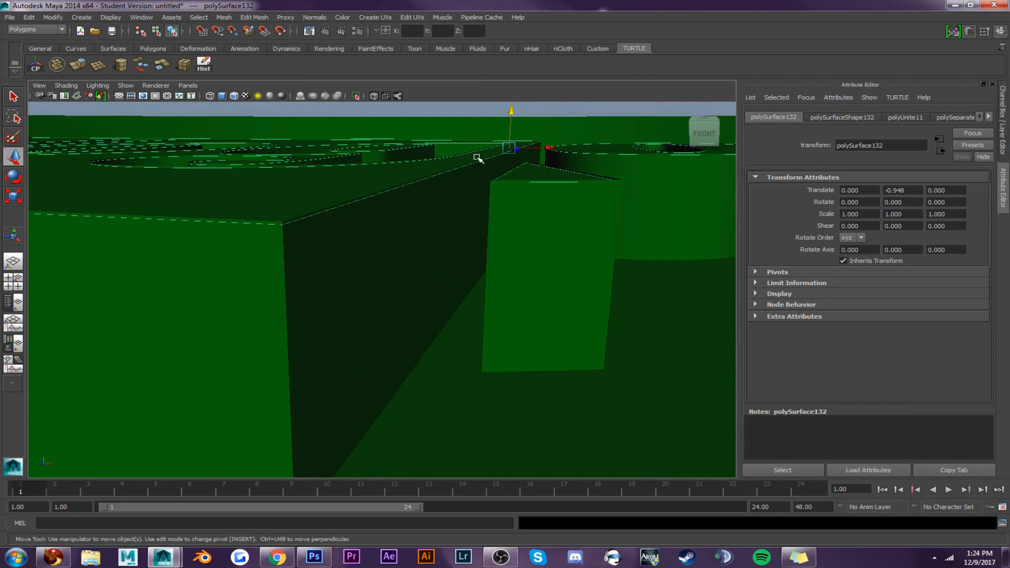
{"action": "left_click", "coordinate": [512, 111]}
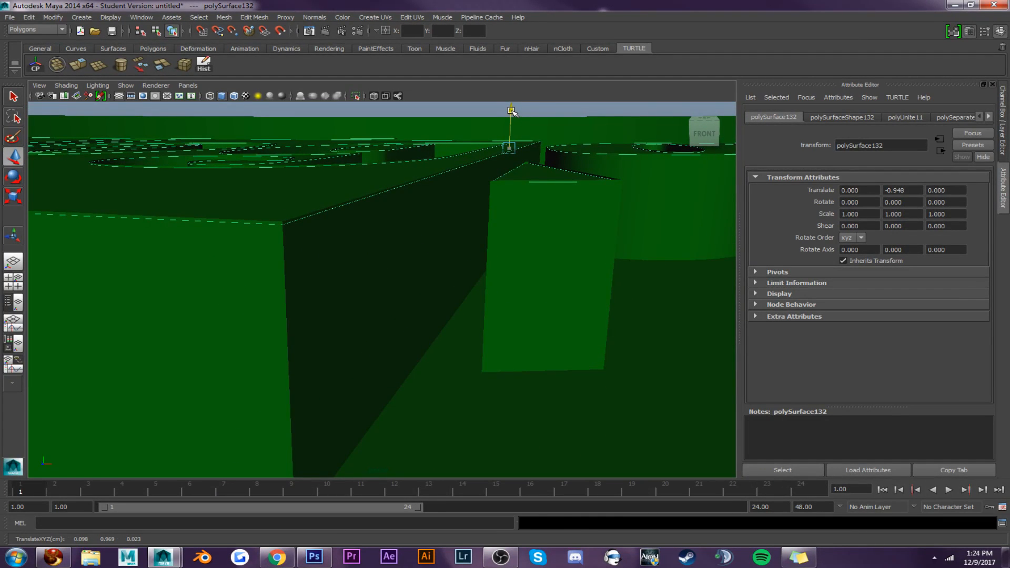
{"action": "left_click_drag", "start_coordinate": [511, 110], "coordinate": [512, 110]}
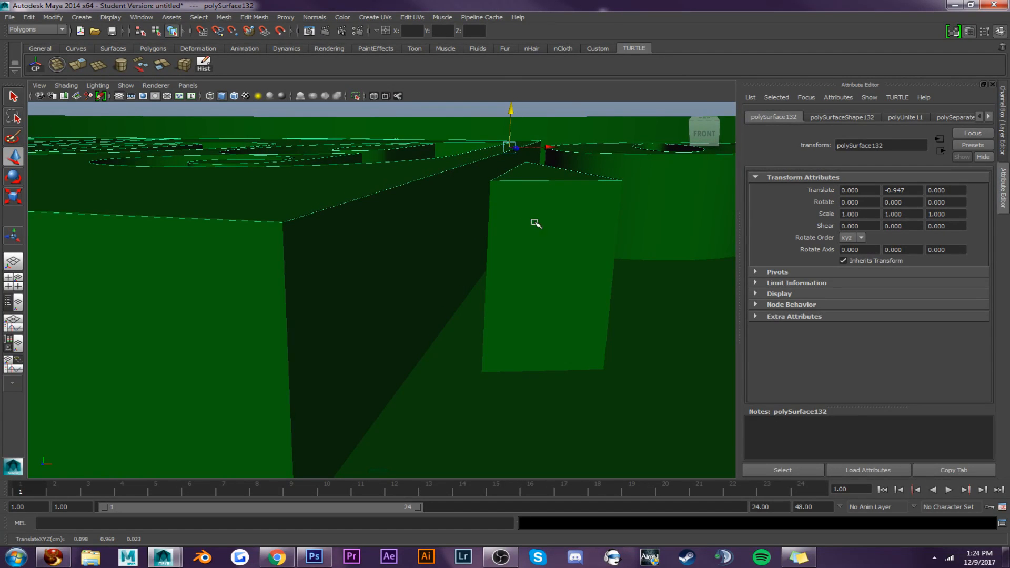
Create camera-based UVs for the combined top faces as seen straight from the top, and return to object selection
{"action": "left_click", "coordinate": [664, 225]}
{"action": "left_click", "coordinate": [662, 353]}
{"action": "right_click_drag", "start_coordinate": [640, 322], "coordinate": [485, 273], "text": "alt"}
{"action": "left_click_drag", "start_coordinate": [485, 273], "coordinate": [513, 321], "text": "alt"}
{"action": "left_click", "coordinate": [706, 124]}
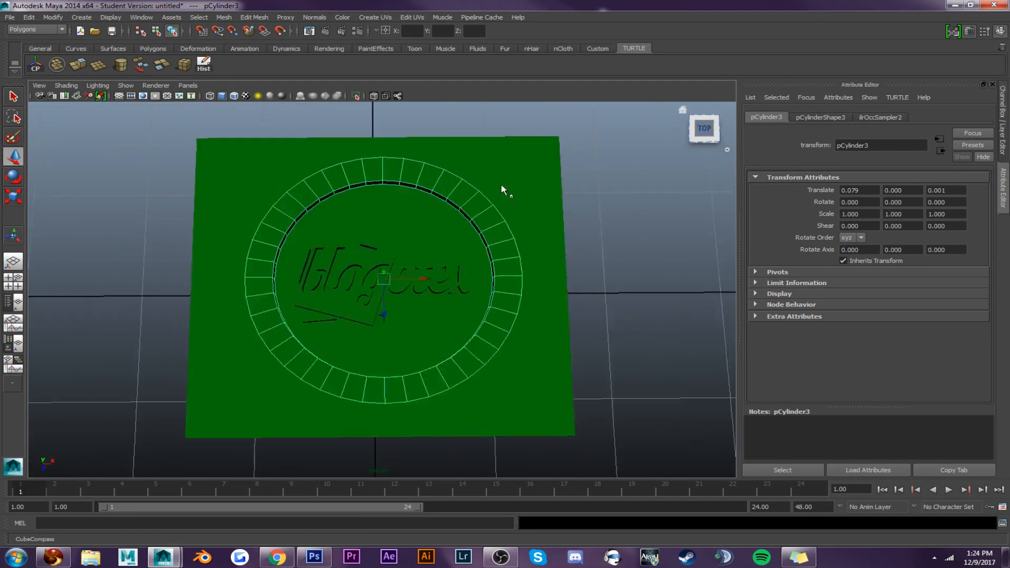
{"action": "left_click", "coordinate": [357, 294]}
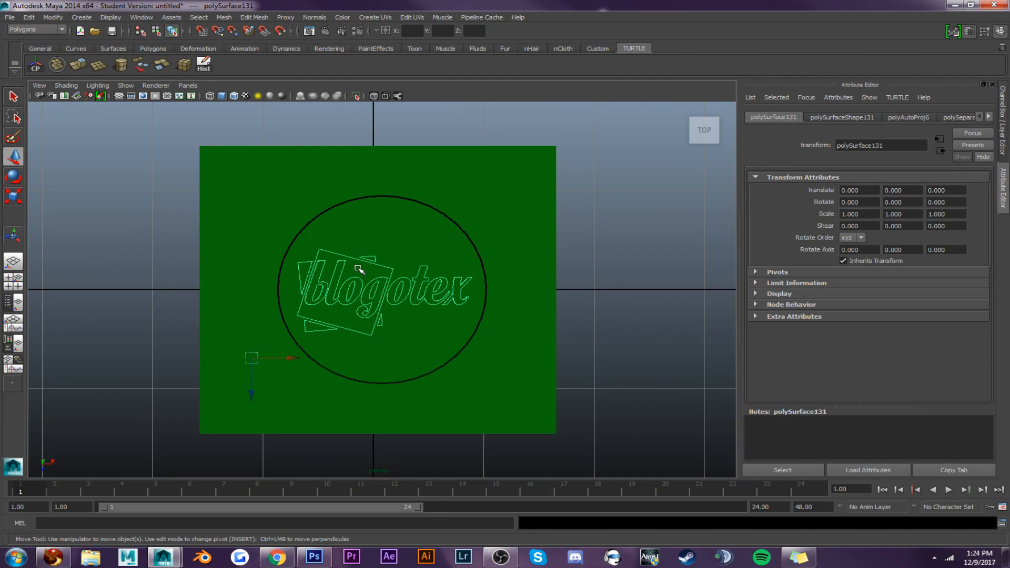
{"action": "left_click", "coordinate": [359, 269]}
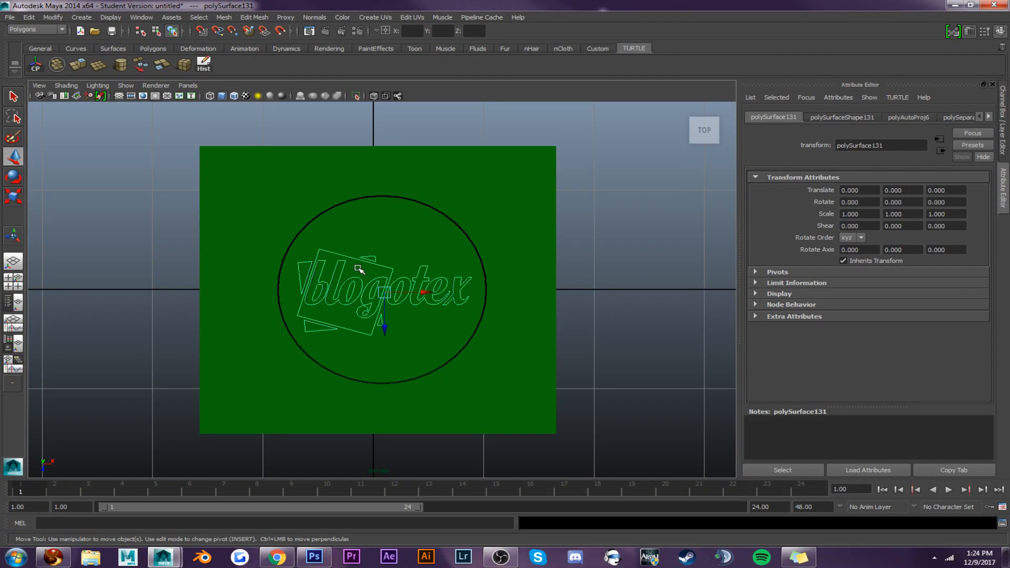
{"action": "left_click", "coordinate": [380, 15]}
{"action": "left_click", "coordinate": [410, 77]}
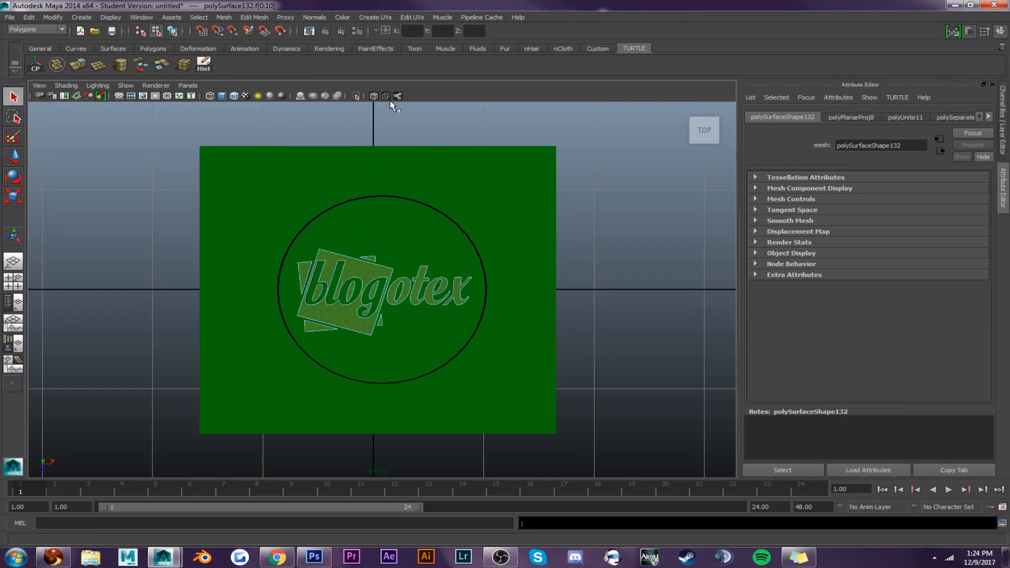
{"action": "right_click_drag", "start_coordinate": [365, 269], "coordinate": [375, 266]}
{"action": "left_click", "coordinate": [366, 271]}
Move the whole plate with its ring and logo in line below the other two plates, about 10.305 in X and -1.252 in Z
{"action": "scroll", "coordinate": [366, 269], "scroll_direction": "down", "scroll_amount": 5}
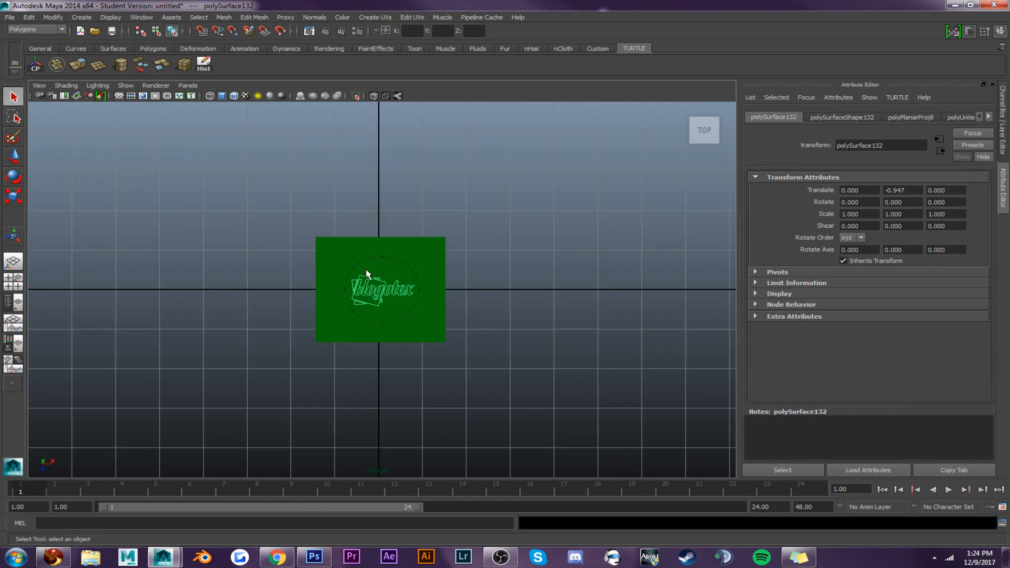
{"action": "left_click_drag", "start_coordinate": [261, 240], "coordinate": [529, 388]}
{"action": "key", "text": "w"}
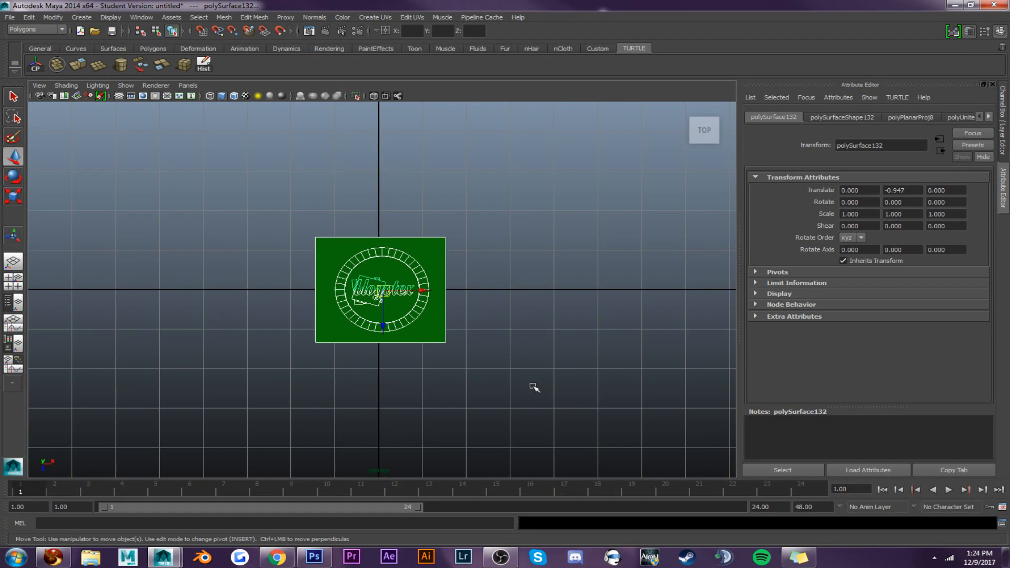
{"action": "scroll", "coordinate": [532, 368], "scroll_direction": "down", "scroll_amount": 5}
{"action": "left_click_drag", "start_coordinate": [429, 295], "coordinate": [601, 300]}
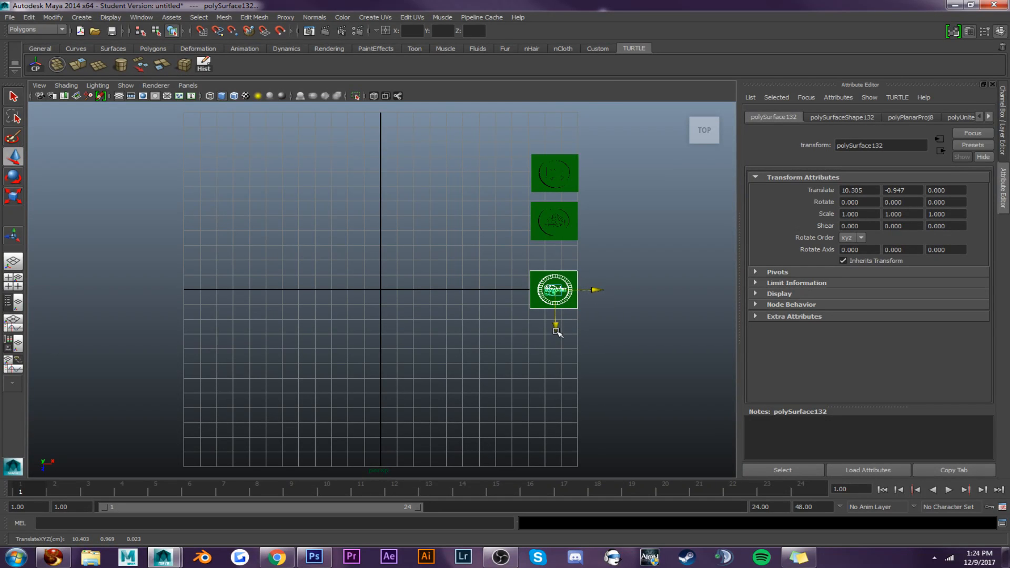
{"action": "left_click_drag", "start_coordinate": [557, 330], "coordinate": [560, 311]}
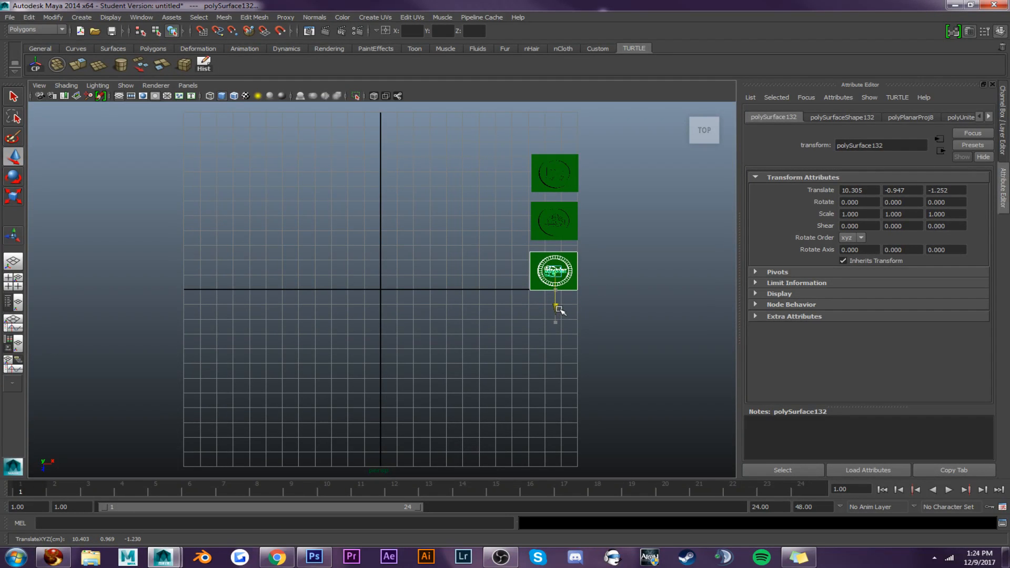
Duplicate the third plate's base with its ring and move the copy near the origin, about 0.054 in X and 0.218 in Z
{"action": "left_click", "coordinate": [652, 298]}
{"action": "left_click", "coordinate": [539, 288]}
{"action": "left_click", "coordinate": [542, 279]}
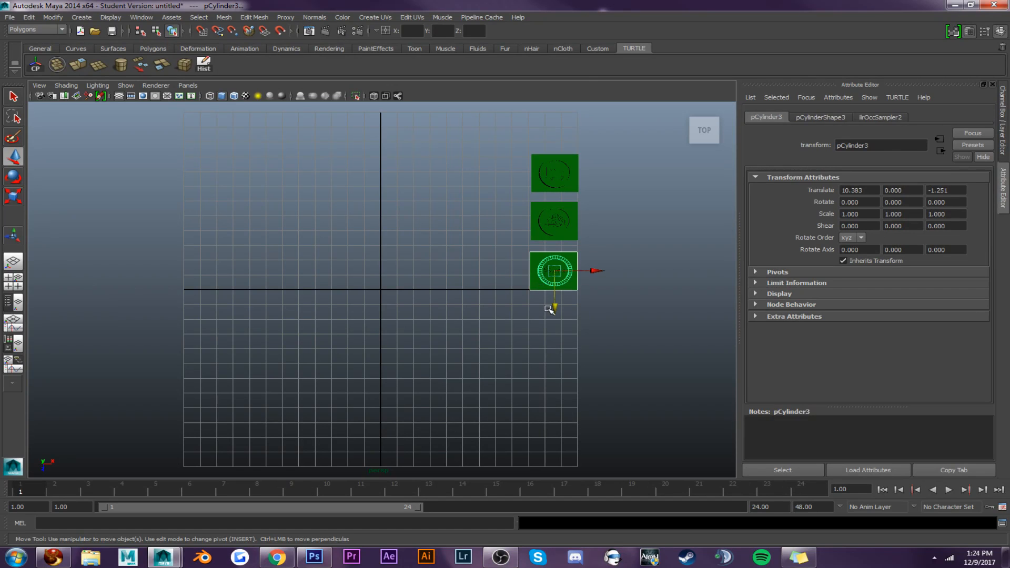
{"action": "key", "text": "ctrl+d"}
{"action": "left_click_drag", "start_coordinate": [554, 309], "coordinate": [552, 332]}
{"action": "left_click_drag", "start_coordinate": [600, 295], "coordinate": [424, 290]}
{"action": "key", "text": "f"}
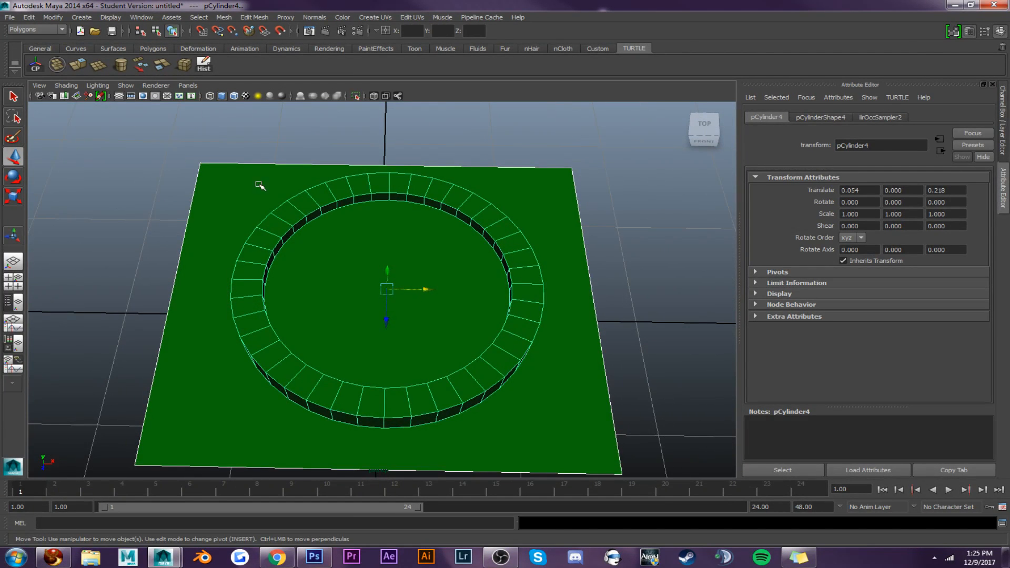
Import facebook.ai from the social folder as an Illustrator object
{"action": "left_click", "coordinate": [87, 19]}
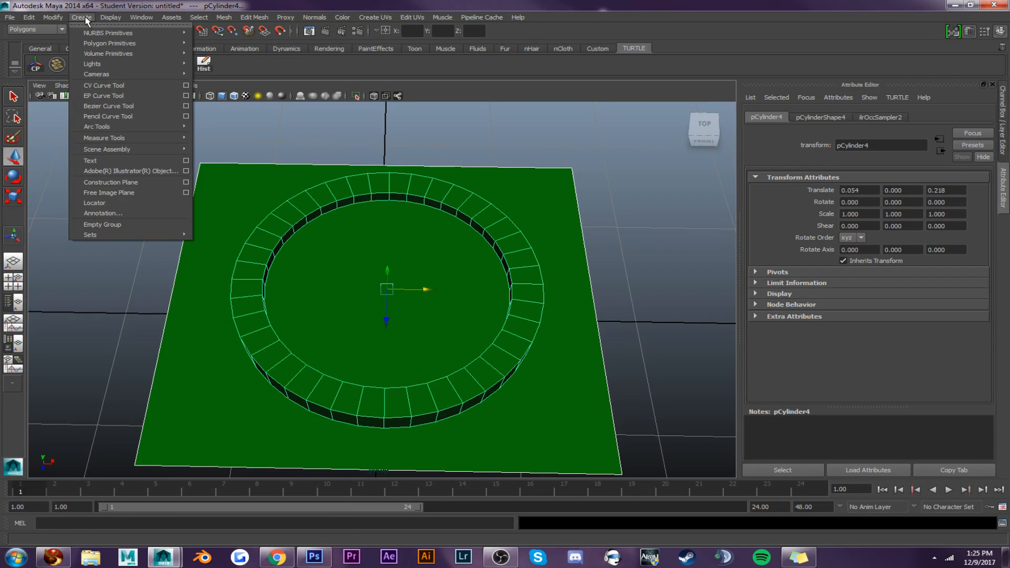
{"action": "left_click", "coordinate": [114, 171]}
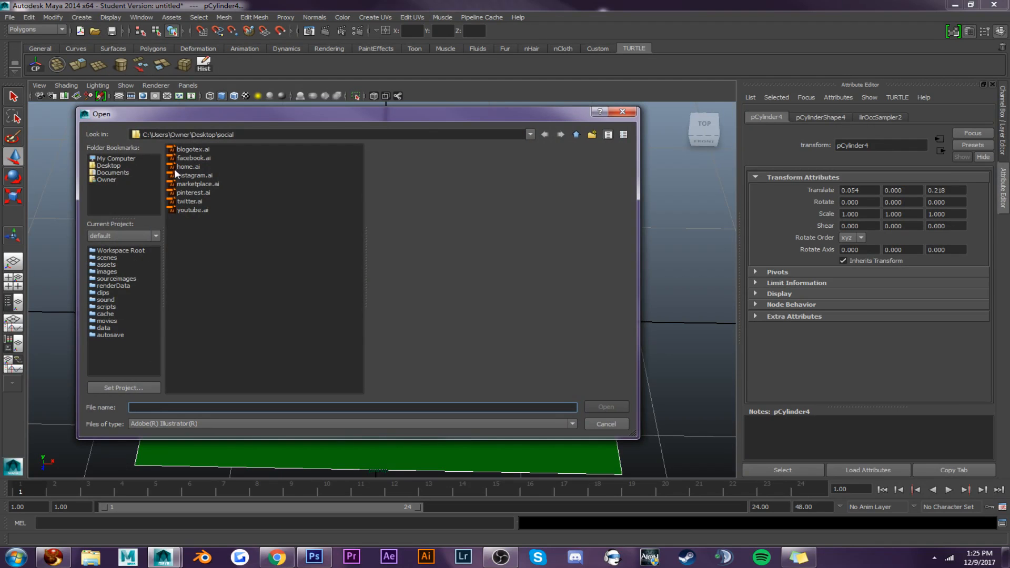
{"action": "double_click", "coordinate": [194, 157]}
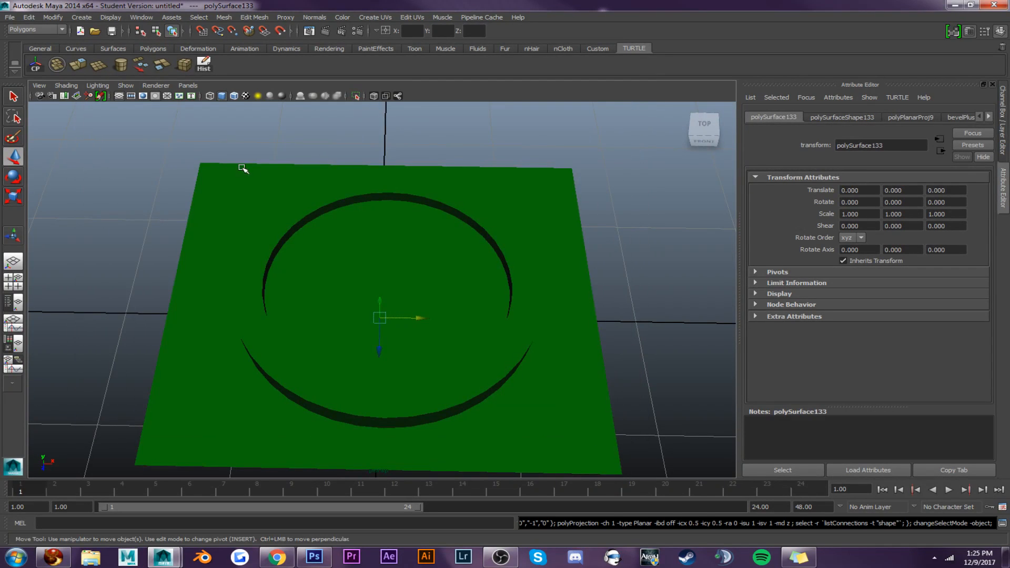
Separate the imported f from its surrounding square plate and delete that plate
{"action": "scroll", "coordinate": [405, 164], "scroll_direction": "down", "scroll_amount": 10}
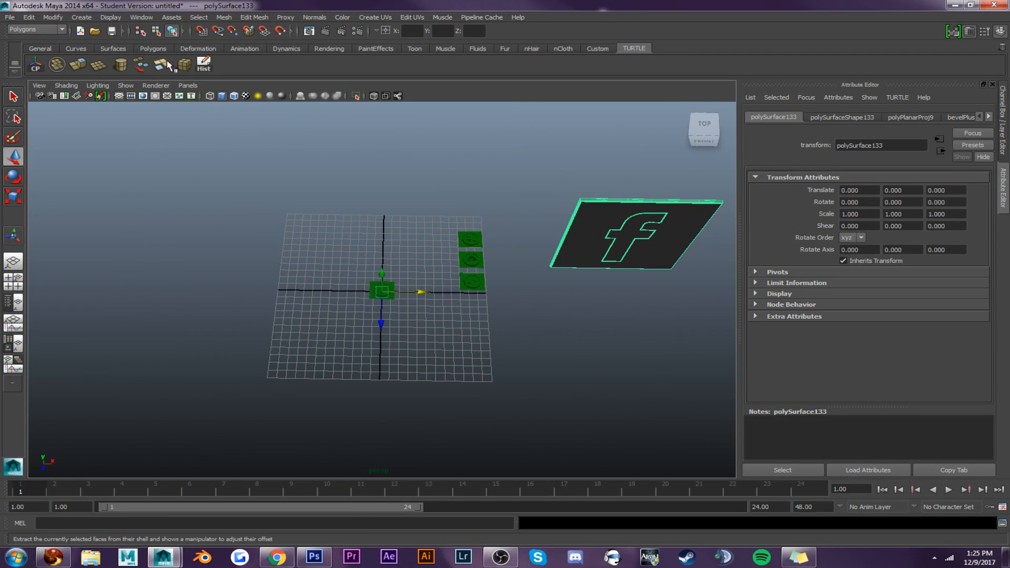
{"action": "right_click_drag", "start_coordinate": [595, 218], "coordinate": [619, 206]}
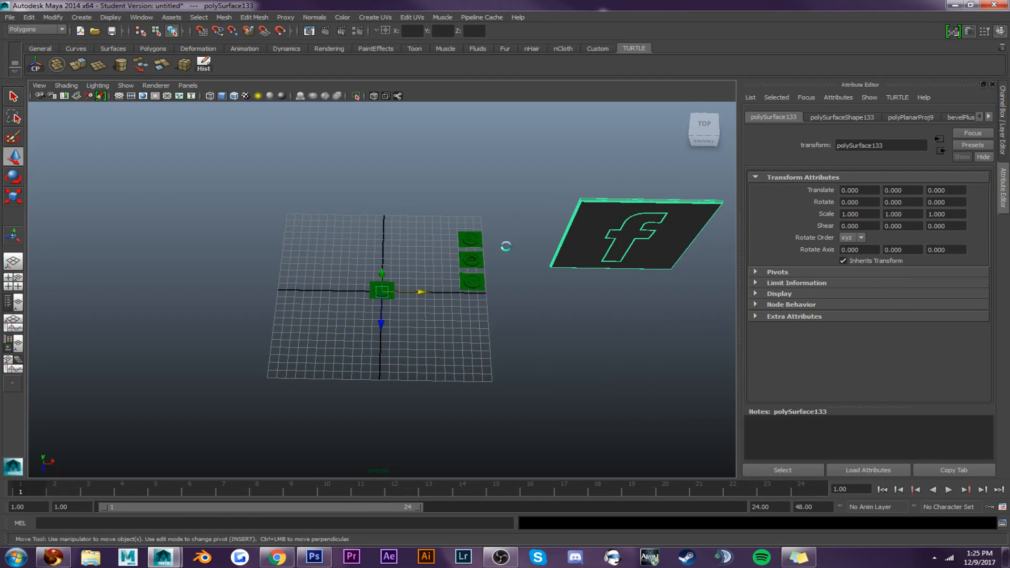
{"action": "key", "text": "t"}
{"action": "left_click", "coordinate": [550, 187]}
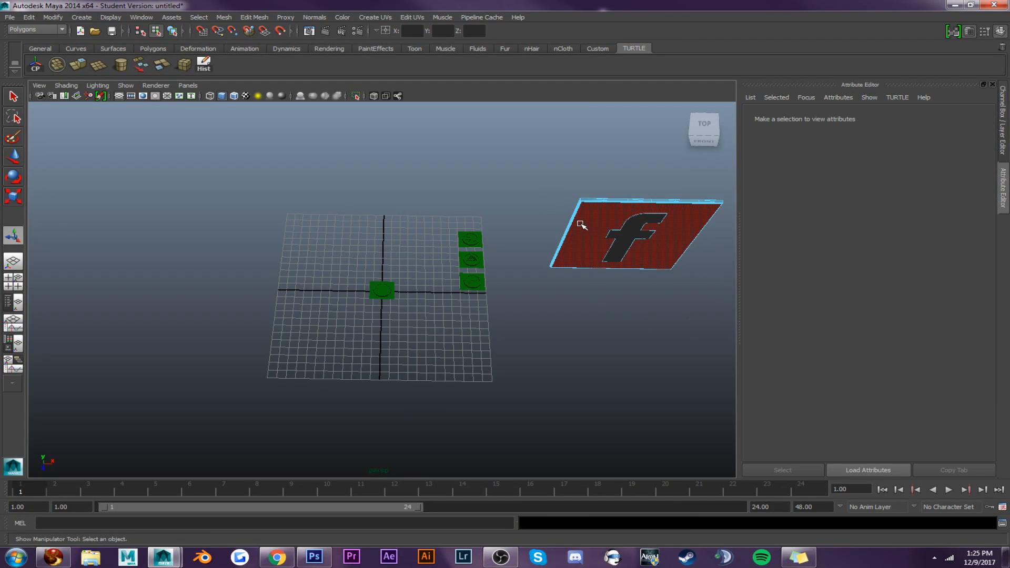
{"action": "right_click_drag", "start_coordinate": [582, 226], "coordinate": [602, 223]}
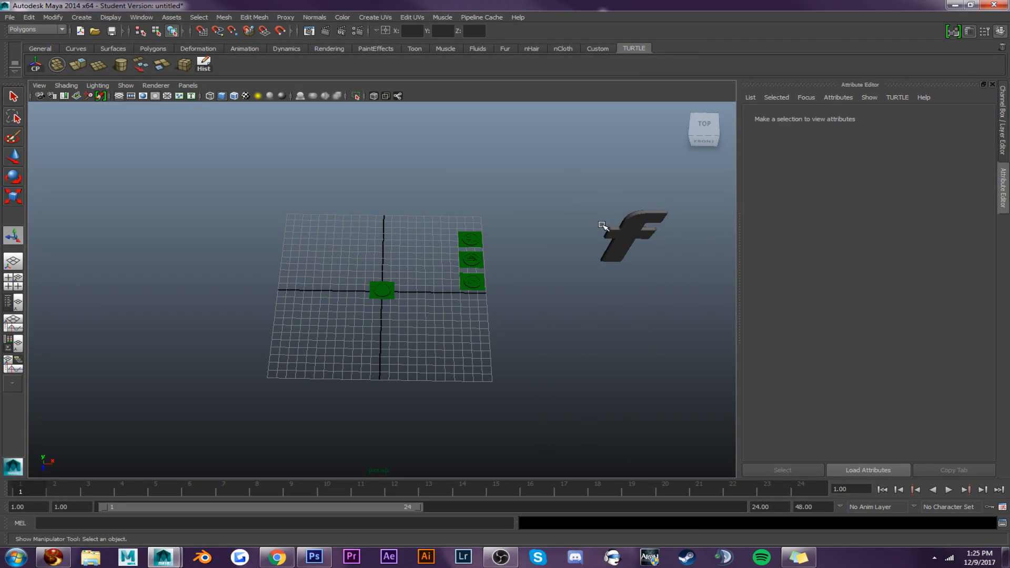
Extract the front face of the f, pull it away, delete the bevelled body and select the remaining flat face
{"action": "left_click", "coordinate": [633, 234]}
{"action": "key", "text": "f"}
{"action": "left_click_drag", "start_coordinate": [566, 260], "coordinate": [526, 234], "text": "alt"}
{"action": "right_click_drag", "start_coordinate": [395, 219], "coordinate": [416, 243]}
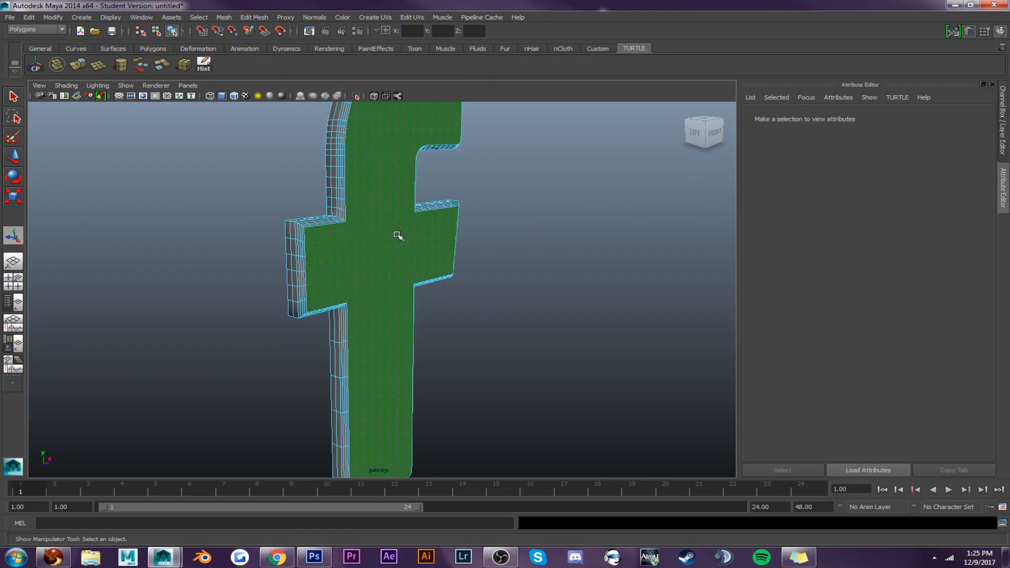
{"action": "left_click", "coordinate": [400, 235]}
{"action": "left_click", "coordinate": [162, 64]}
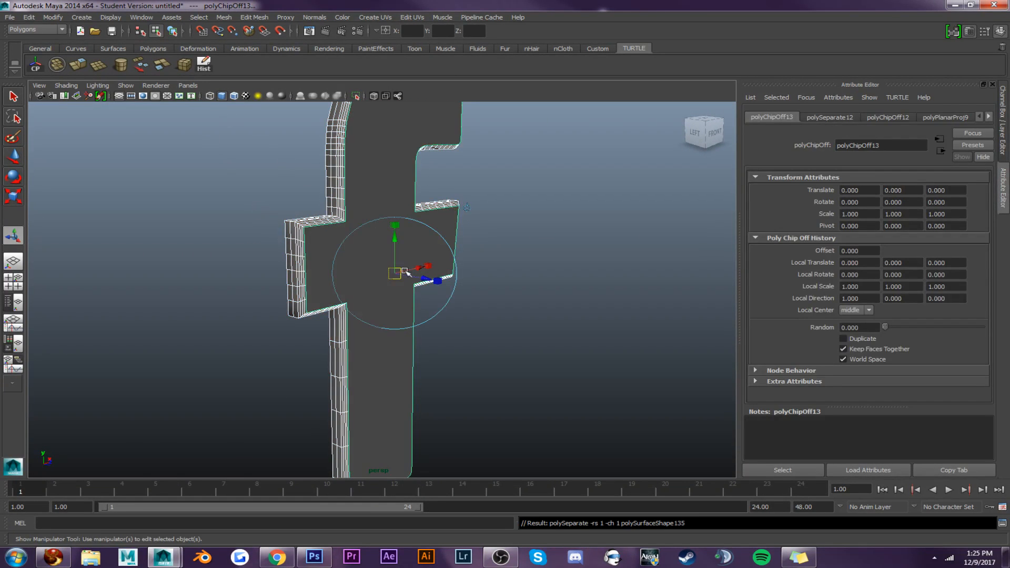
{"action": "left_click_drag", "start_coordinate": [432, 280], "coordinate": [705, 311]}
{"action": "right_click_drag", "start_coordinate": [392, 248], "coordinate": [450, 226]}
{"action": "key", "text": "Delete"}
{"action": "left_click", "coordinate": [613, 270]}
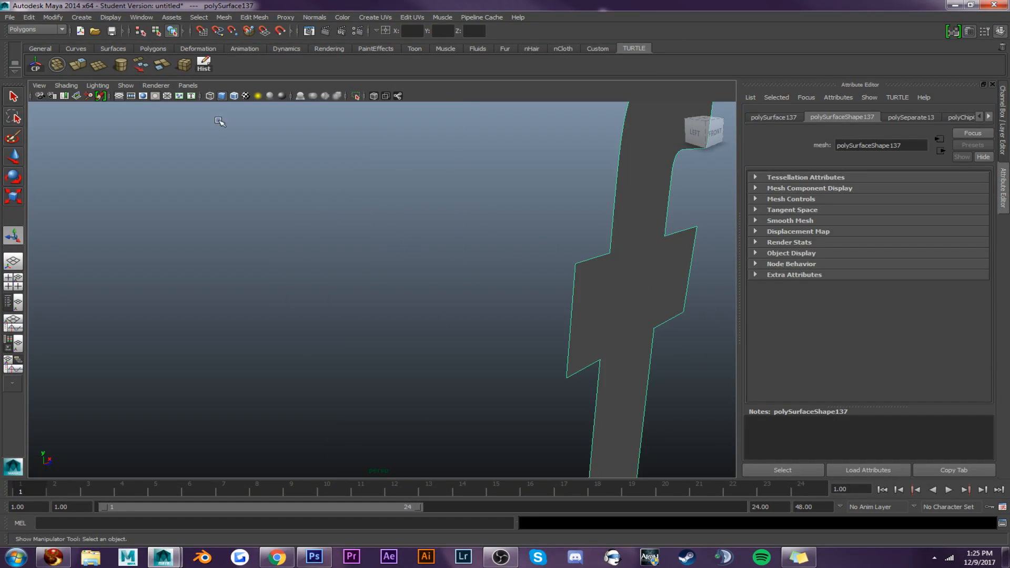
Extrude the flat f to give it thickness and return to object selection
{"action": "left_click", "coordinate": [78, 64]}
{"action": "scroll", "coordinate": [658, 223], "scroll_direction": "down", "scroll_amount": 2}
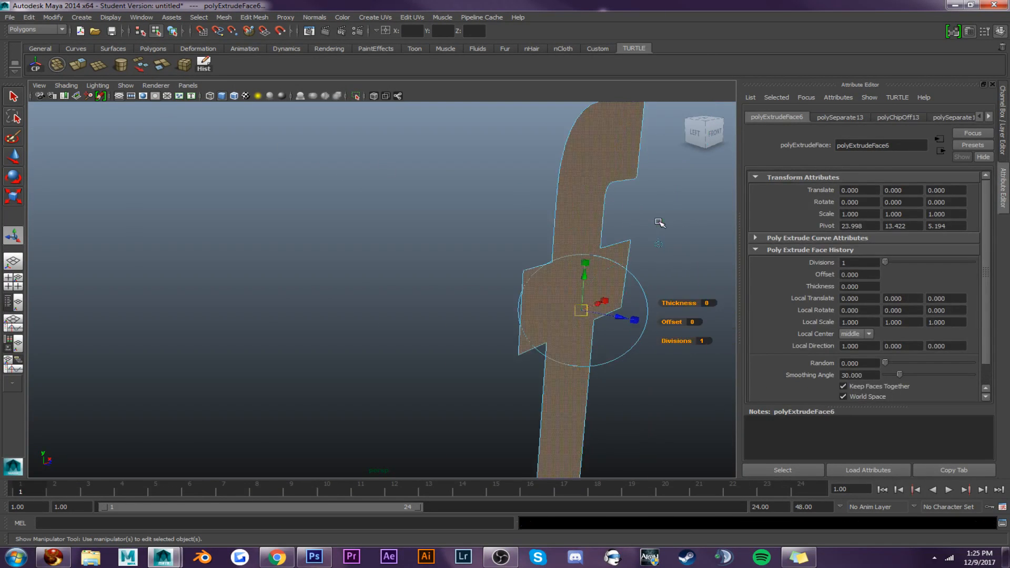
{"action": "scroll", "coordinate": [661, 245], "scroll_direction": "down", "scroll_amount": 1}
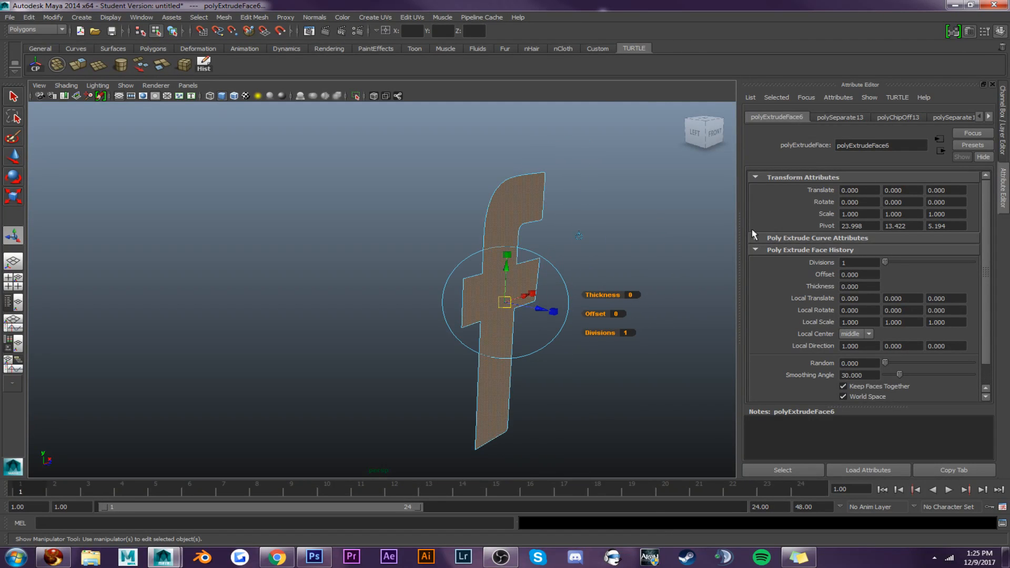
{"action": "mouse_move", "coordinate": [544, 310]}
{"action": "left_mouse_down"}
{"action": "mouse_move", "coordinate": [554, 302]}
{"action": "mouse_move", "coordinate": [541, 300]}
{"action": "left_mouse_up"}
{"action": "right_click_drag", "start_coordinate": [542, 300], "coordinate": [553, 287]}
{"action": "key", "text": "F8"}
Delete the back face of the extruded f, keeping only its front face and side walls
{"action": "left_click_drag", "start_coordinate": [507, 286], "coordinate": [593, 280], "text": "alt"}
{"action": "right_click_drag", "start_coordinate": [510, 259], "coordinate": [508, 285]}
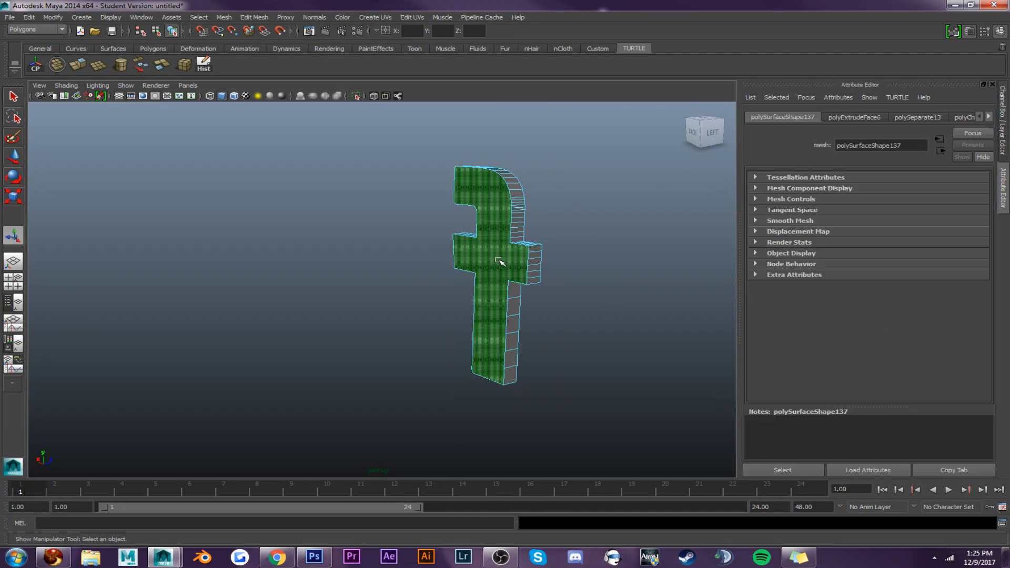
{"action": "right_click_drag", "start_coordinate": [504, 240], "coordinate": [531, 226]}
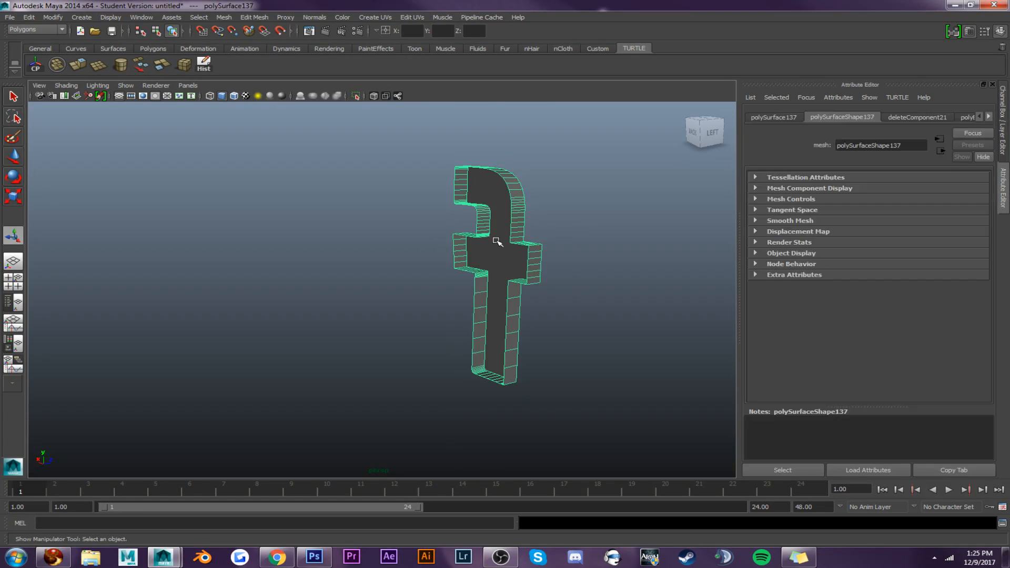
Centre the pivot of the f and set its X rotation to -90 so it lies flat
{"action": "left_click_drag", "start_coordinate": [491, 241], "coordinate": [331, 279], "text": "alt"}
{"action": "key", "text": "w"}
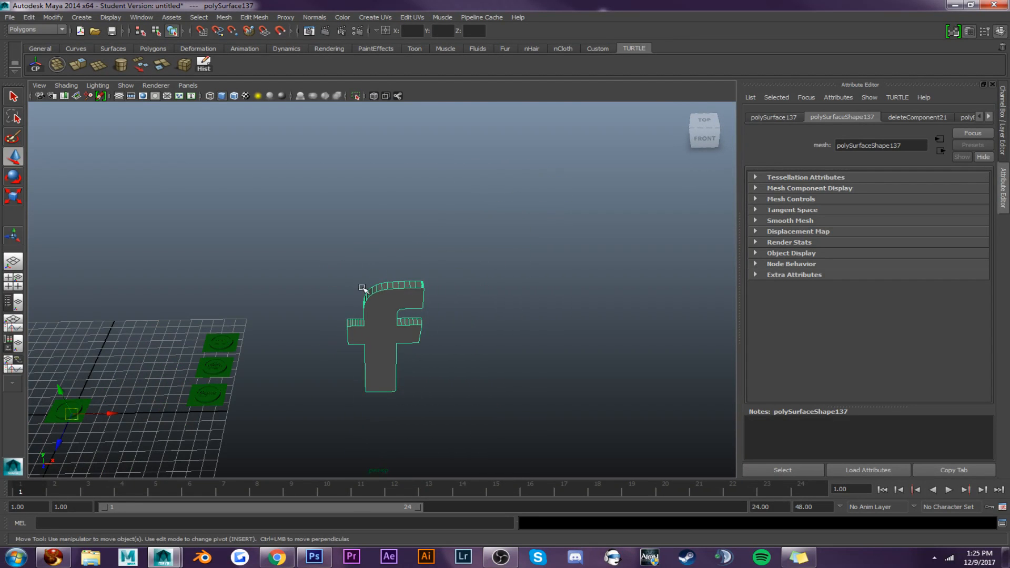
{"action": "left_click", "coordinate": [32, 68]}
{"action": "left_click_drag", "start_coordinate": [362, 312], "coordinate": [300, 288], "text": "alt"}
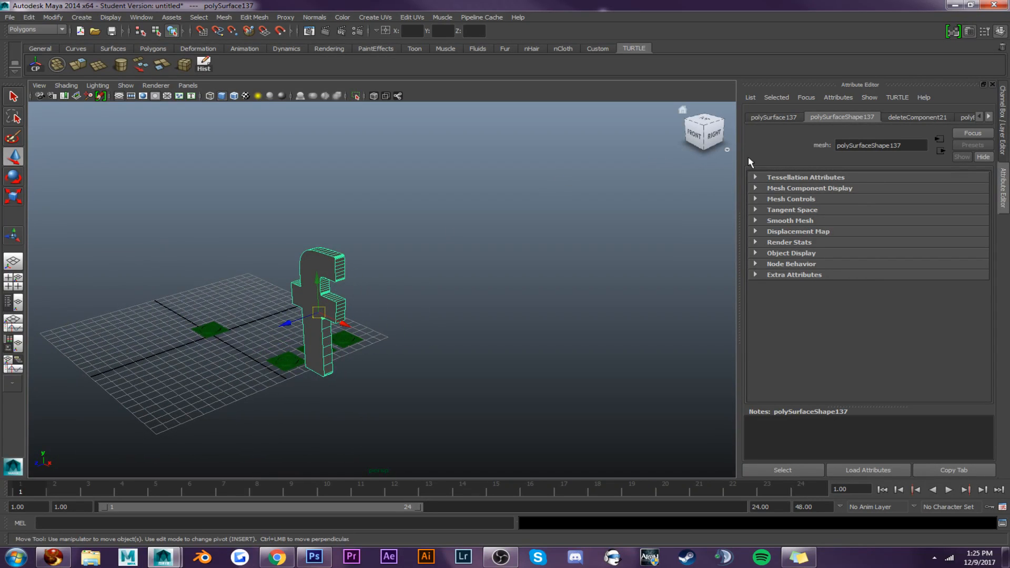
{"action": "left_click", "coordinate": [774, 118]}
{"action": "left_click", "coordinate": [876, 201]}
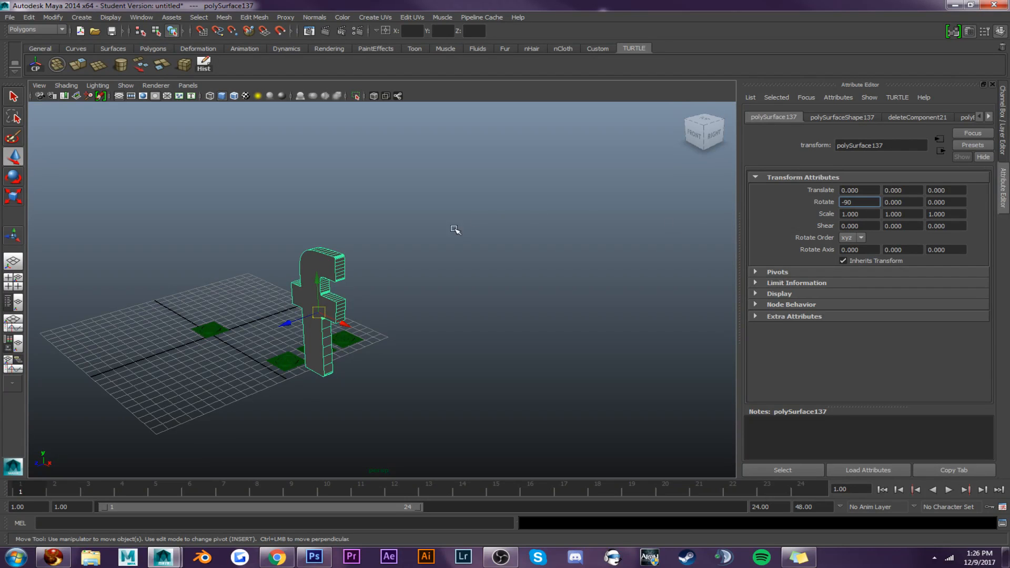
{"action": "key", "text": "Return"}
Move the f beside the new ring plate at about -26.631, -12.966, -6.220 and scale it uniformly to about 0.118
{"action": "left_click_drag", "start_coordinate": [317, 274], "coordinate": [317, 325]}
{"action": "left_click_drag", "start_coordinate": [347, 378], "coordinate": [226, 366]}
{"action": "left_click_drag", "start_coordinate": [248, 411], "coordinate": [179, 339]}
{"action": "key", "text": "f"}
{"action": "left_click_drag", "start_coordinate": [453, 383], "coordinate": [483, 396], "text": "alt"}
{"action": "key", "text": "r"}
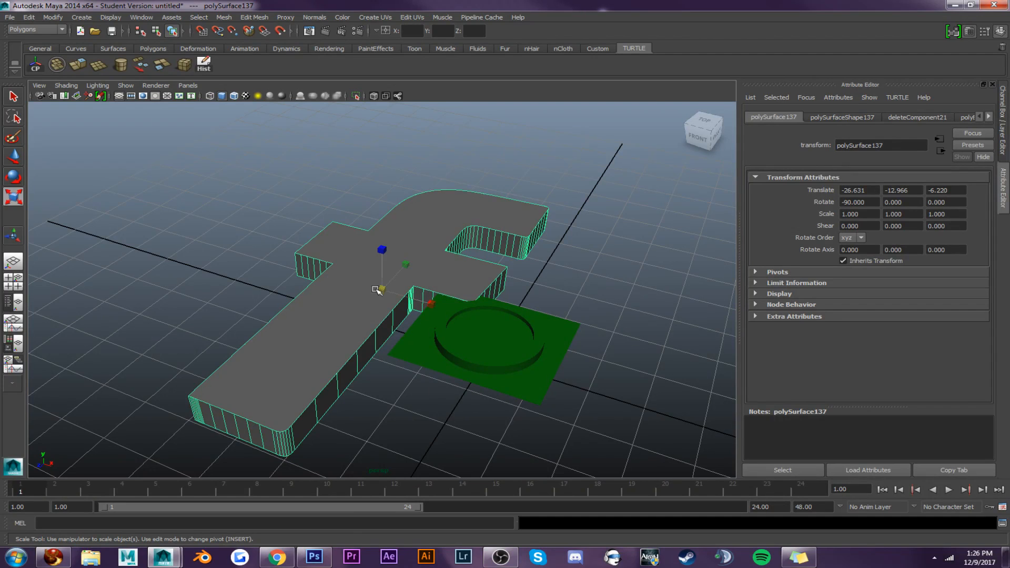
{"action": "left_click_drag", "start_coordinate": [381, 289], "coordinate": [167, 344]}
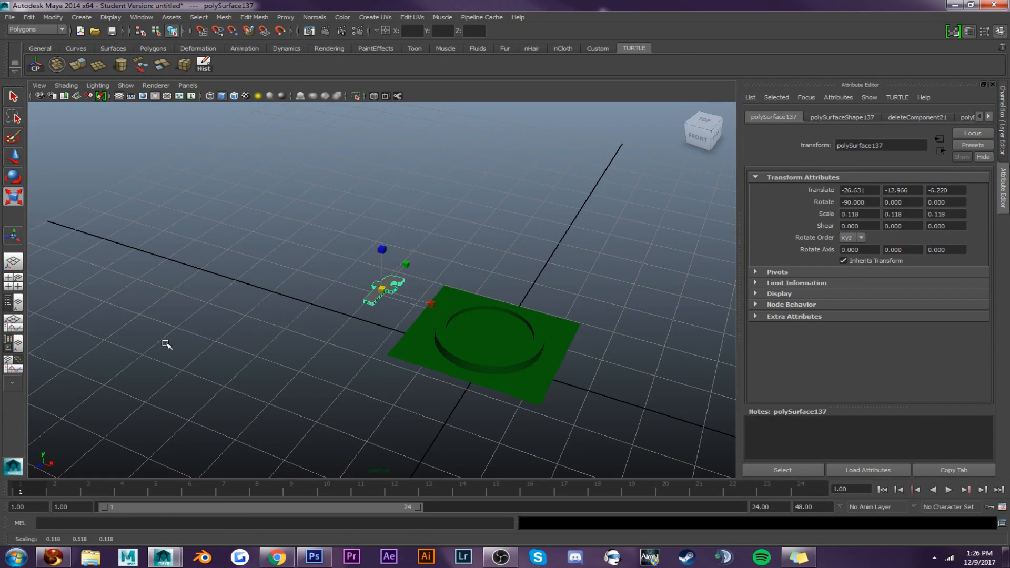
Move the scaled f inside the ring, to about -23.749 in X, -12.478 in Y and -5.354 in Z
{"action": "key", "text": "w"}
{"action": "left_click_drag", "start_coordinate": [401, 293], "coordinate": [524, 289]}
{"action": "left_click_drag", "start_coordinate": [502, 331], "coordinate": [479, 325]}
{"action": "scroll", "coordinate": [485, 354], "scroll_direction": "up", "scroll_amount": 1}
{"action": "scroll", "coordinate": [483, 351], "scroll_direction": "up", "scroll_amount": 2}
{"action": "key", "text": "f"}
{"action": "left_click_drag", "start_coordinate": [384, 259], "coordinate": [428, 327]}
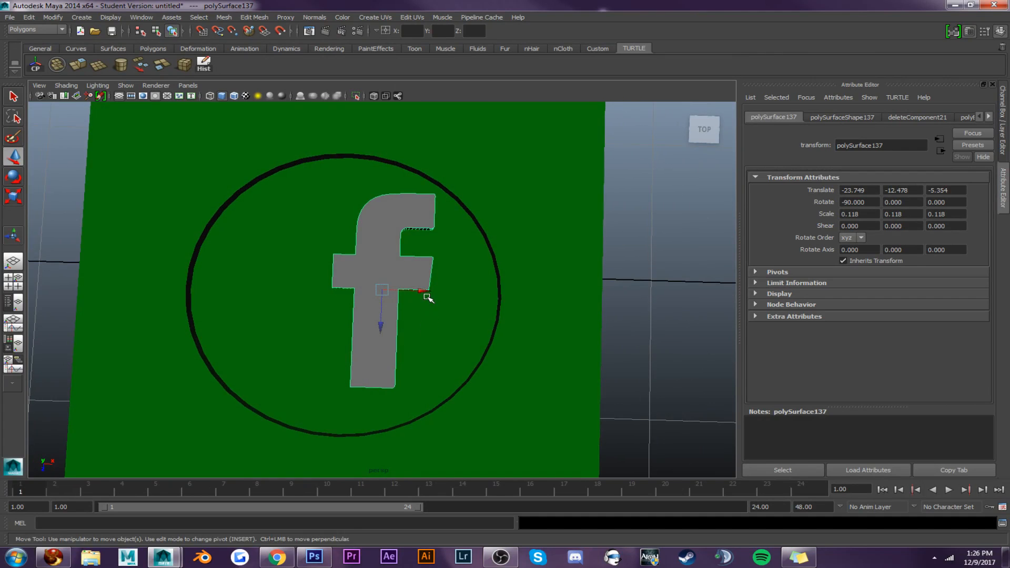
Centre the f in the ring at about -23.990, -12.475, -5.320 and scale it uniformly to about 0.132
{"action": "left_click_drag", "start_coordinate": [426, 291], "coordinate": [380, 293]}
{"action": "left_click_drag", "start_coordinate": [345, 327], "coordinate": [350, 294]}
{"action": "key", "text": "r"}
{"action": "key", "text": "w"}
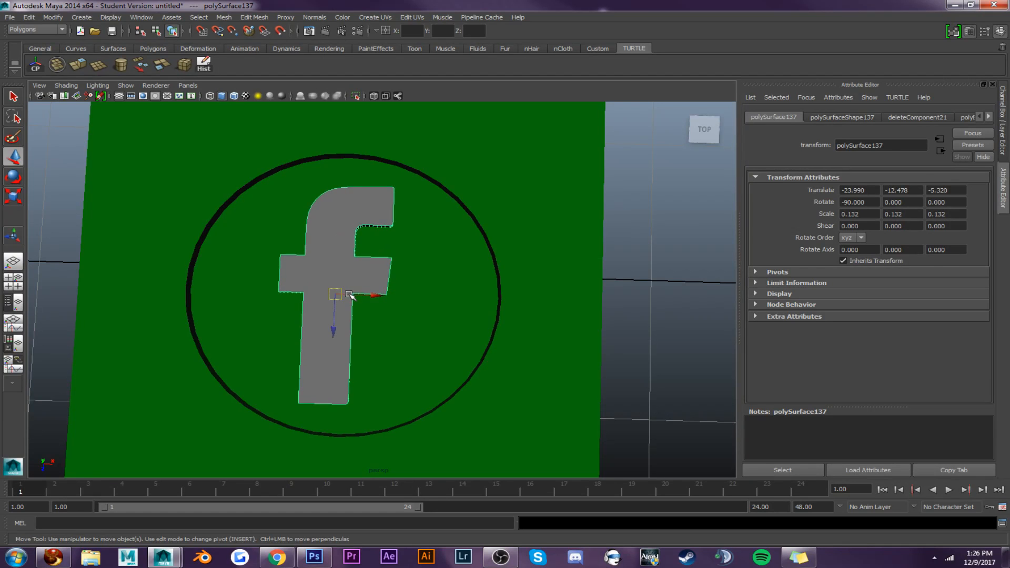
{"action": "left_click_drag", "start_coordinate": [353, 331], "coordinate": [332, 258], "text": "alt"}
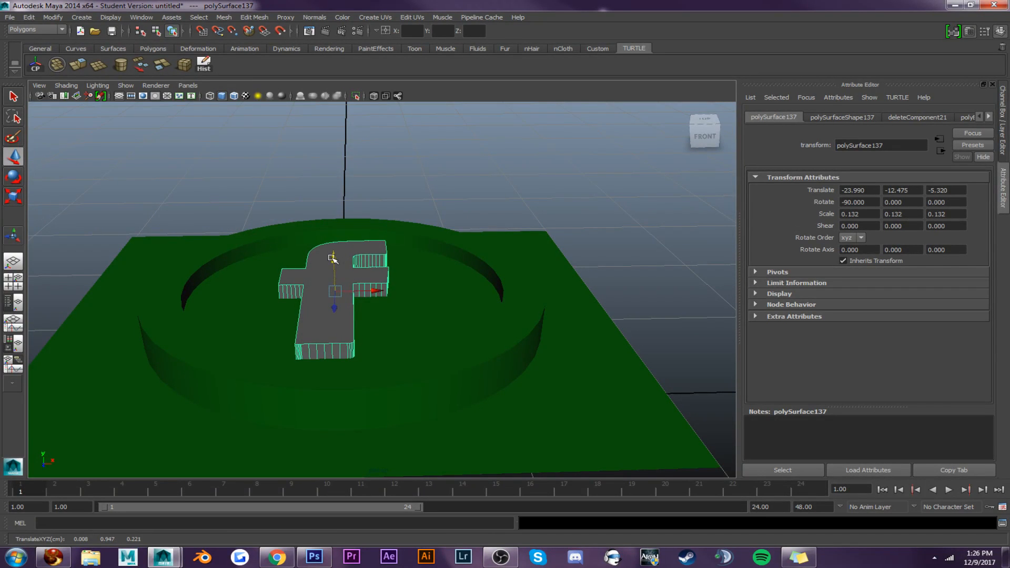
Extract the top face of the f and raise it above the side walls, returning to object selection
{"action": "right_click_drag", "start_coordinate": [341, 268], "coordinate": [340, 289]}
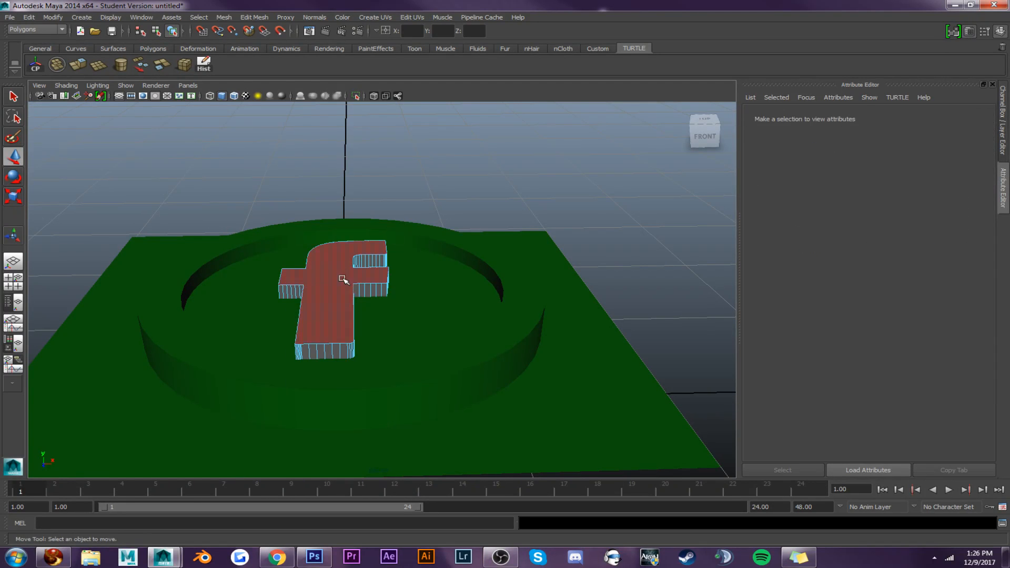
{"action": "left_click", "coordinate": [342, 271]}
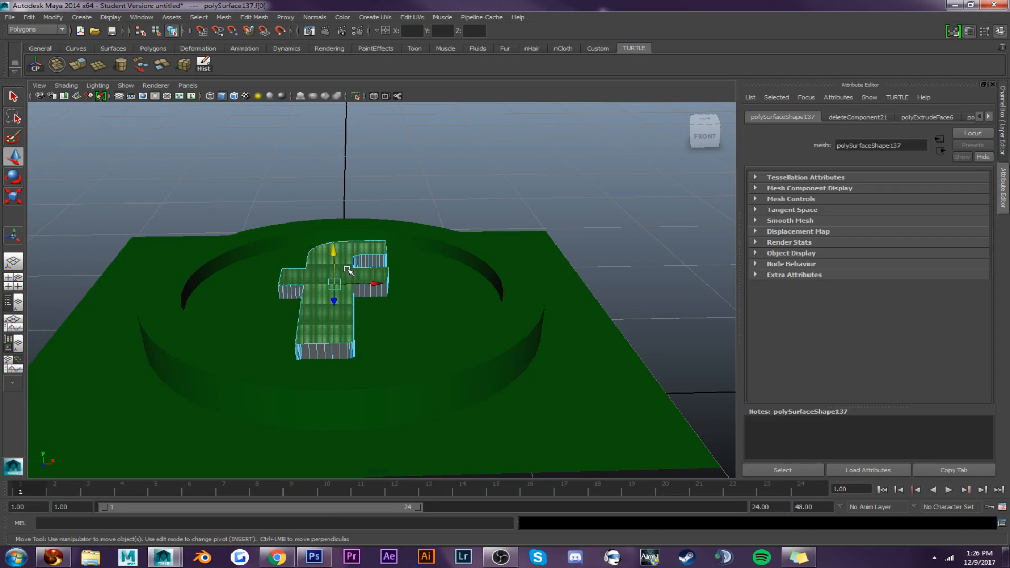
{"action": "left_click", "coordinate": [163, 65]}
{"action": "left_click_drag", "start_coordinate": [336, 245], "coordinate": [423, 185]}
{"action": "right_click_drag", "start_coordinate": [378, 280], "coordinate": [428, 272]}
Assign a new Ilr Occ Sampler material to the side walls of the f
{"action": "left_click", "coordinate": [339, 214]}
{"action": "right_click_drag", "start_coordinate": [369, 288], "coordinate": [381, 490]}
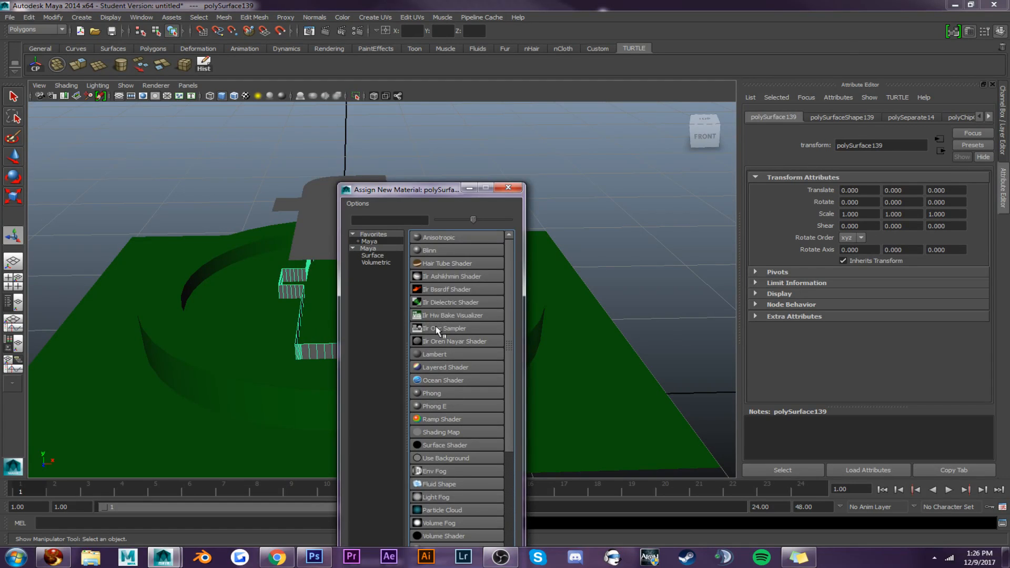
{"action": "left_click", "coordinate": [437, 327]}
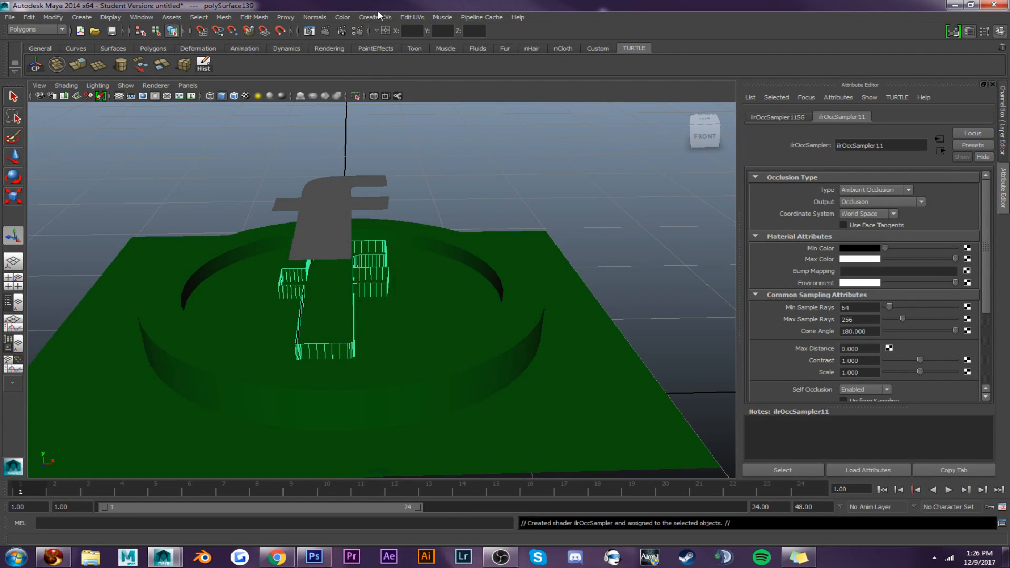
Apply automatic UV mapping to the side walls of the f, and select the raised top face for moving
{"action": "double_click", "coordinate": [377, 9]}
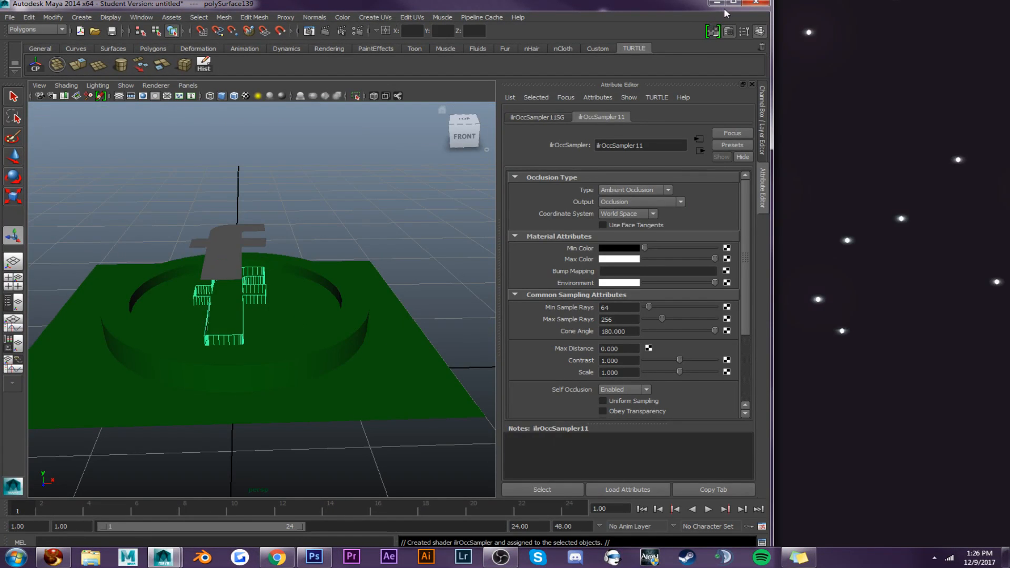
{"action": "left_click", "coordinate": [733, 2]}
{"action": "left_click", "coordinate": [366, 18]}
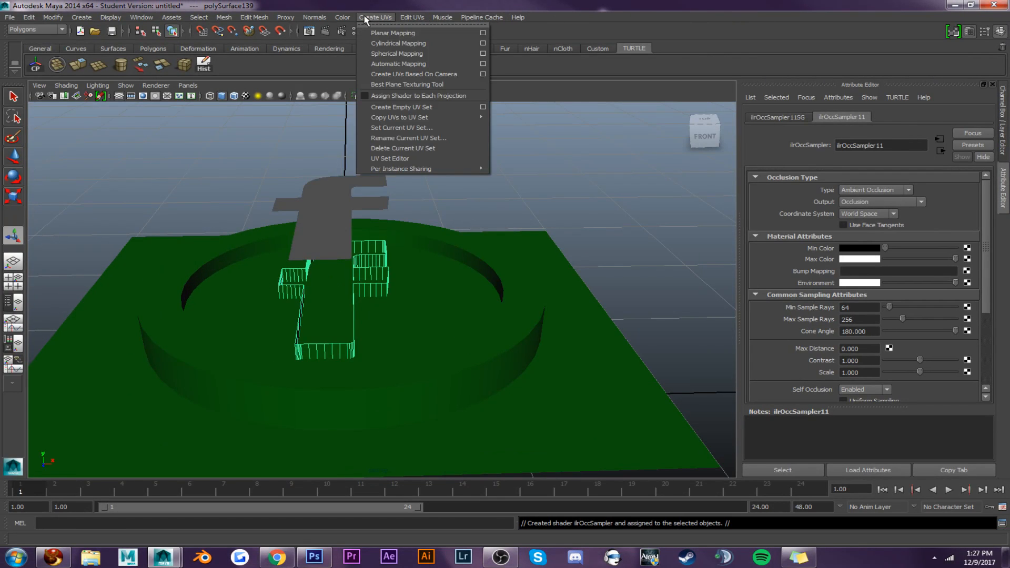
{"action": "left_click", "coordinate": [371, 64]}
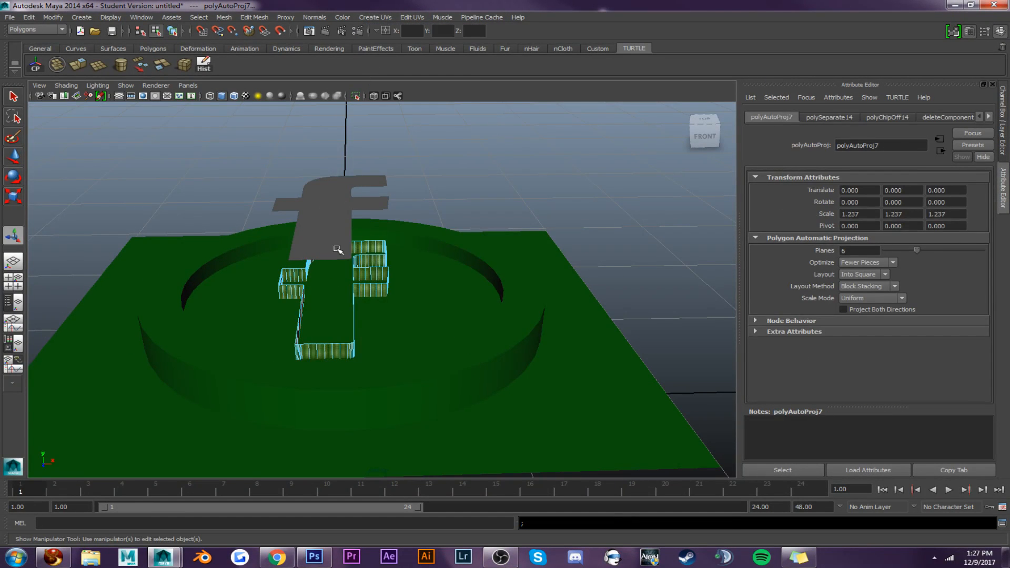
{"action": "right_click_drag", "start_coordinate": [374, 293], "coordinate": [371, 266]}
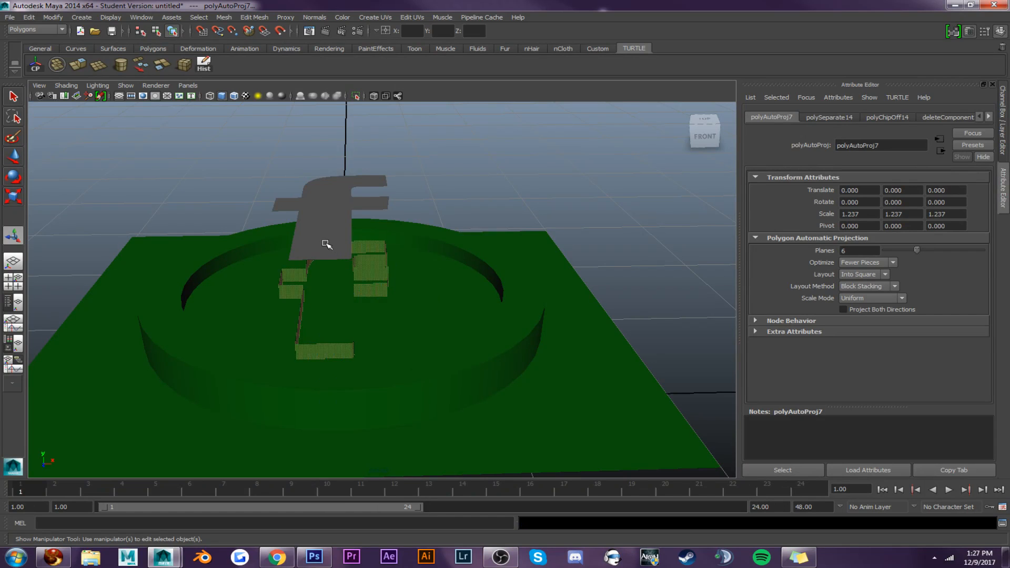
{"action": "left_click", "coordinate": [326, 243]}
{"action": "key", "text": "w"}
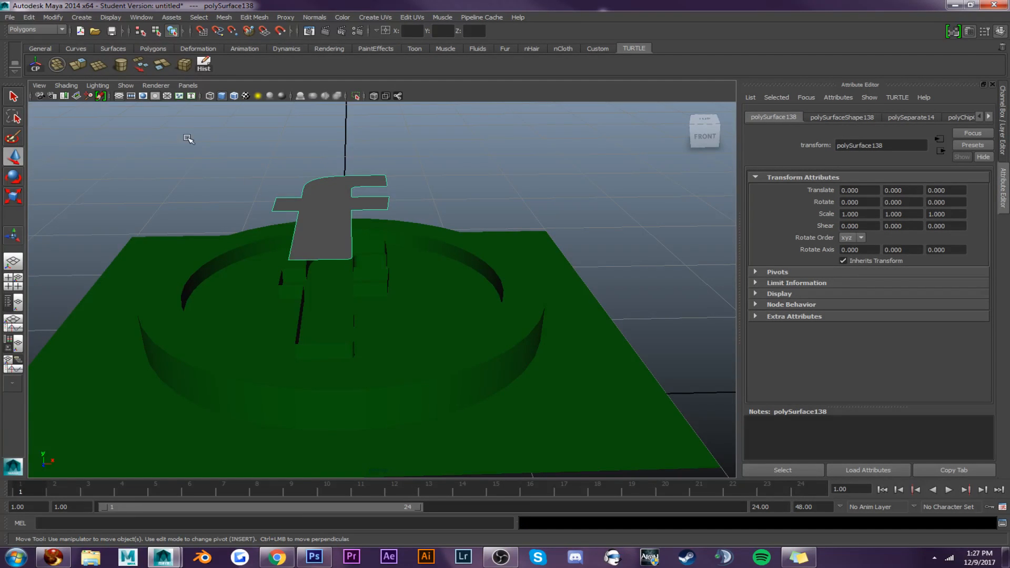
Save the scene as socialmesh in Maya Binary format in the Desktop logos/Reign folder
{"action": "left_click", "coordinate": [11, 18]}
{"action": "left_click", "coordinate": [21, 65]}
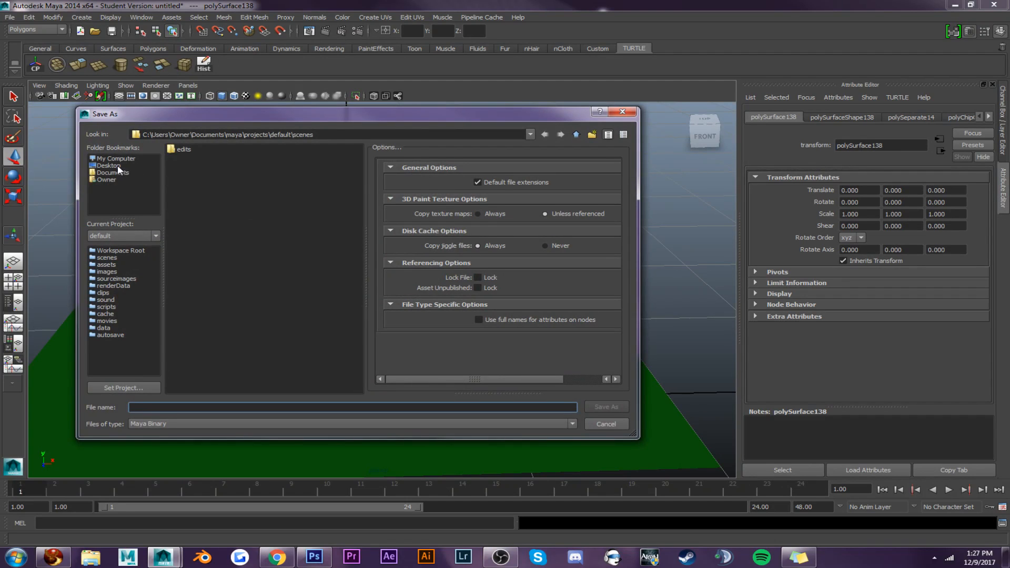
{"action": "left_click", "coordinate": [117, 165]}
{"action": "left_click", "coordinate": [185, 167]}
{"action": "double_click", "coordinate": [184, 167]}
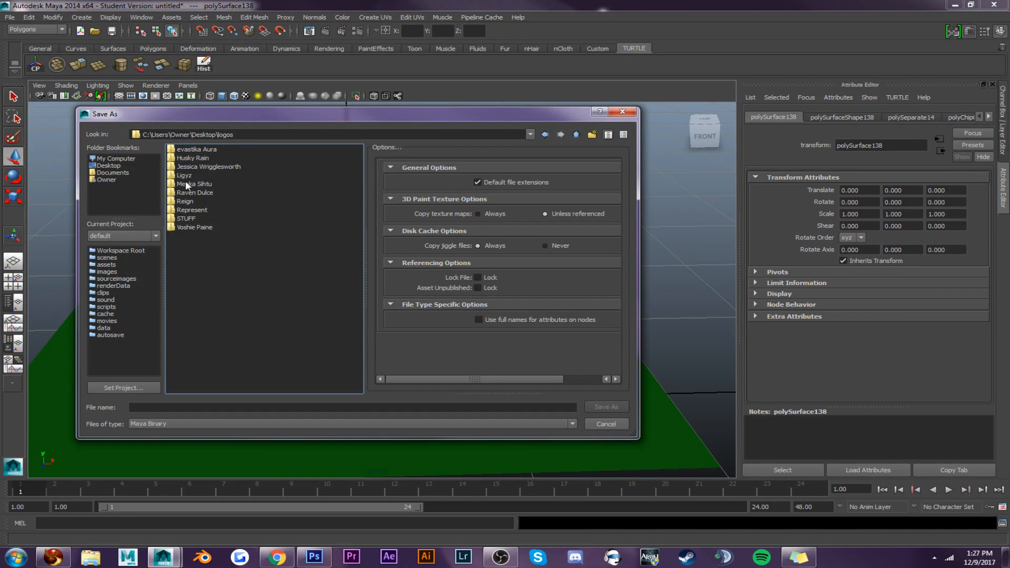
{"action": "double_click", "coordinate": [186, 201]}
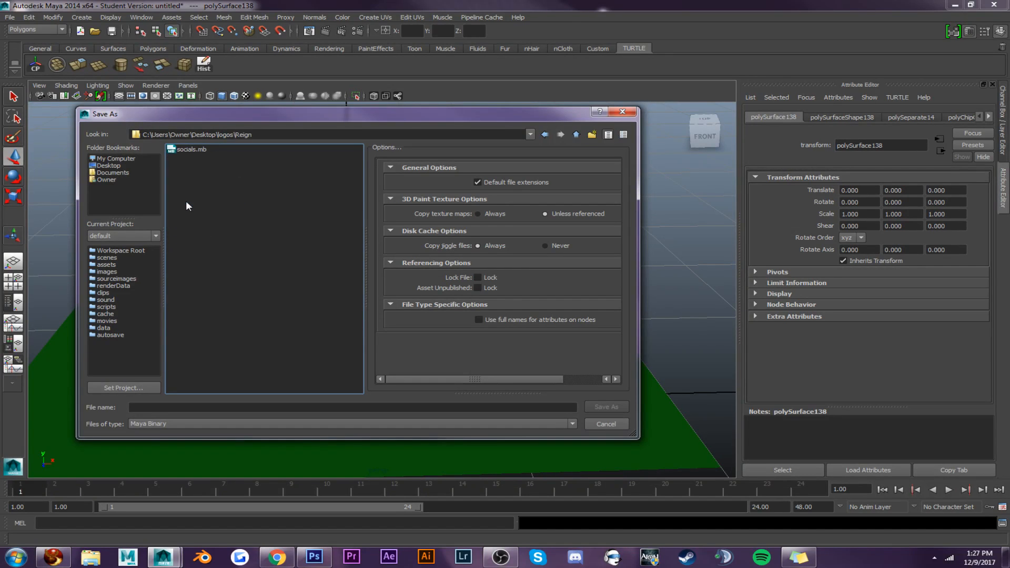
{"action": "left_click", "coordinate": [184, 407]}
{"action": "type", "text": "social"}
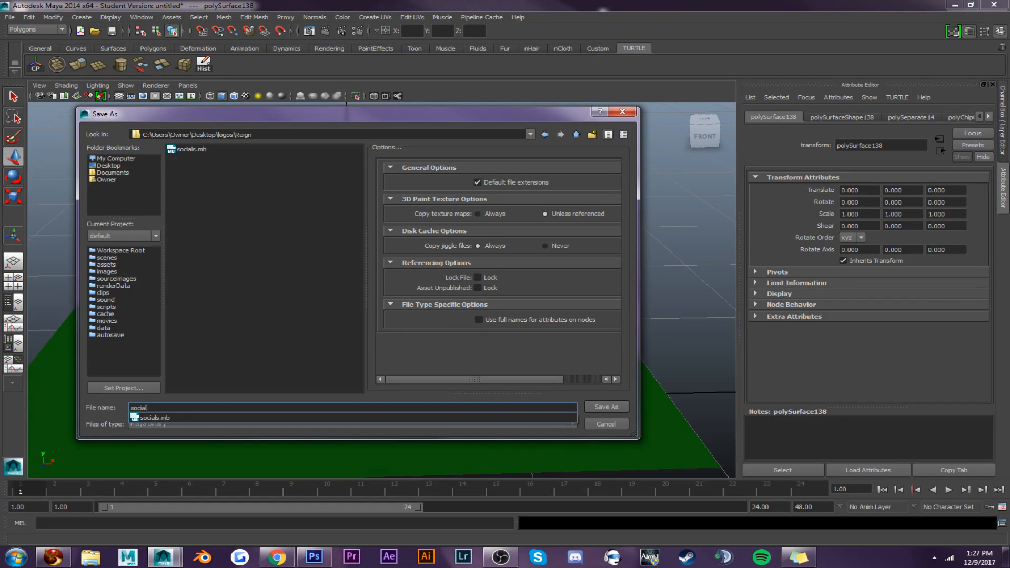
{"action": "type", "text": "mesh"}
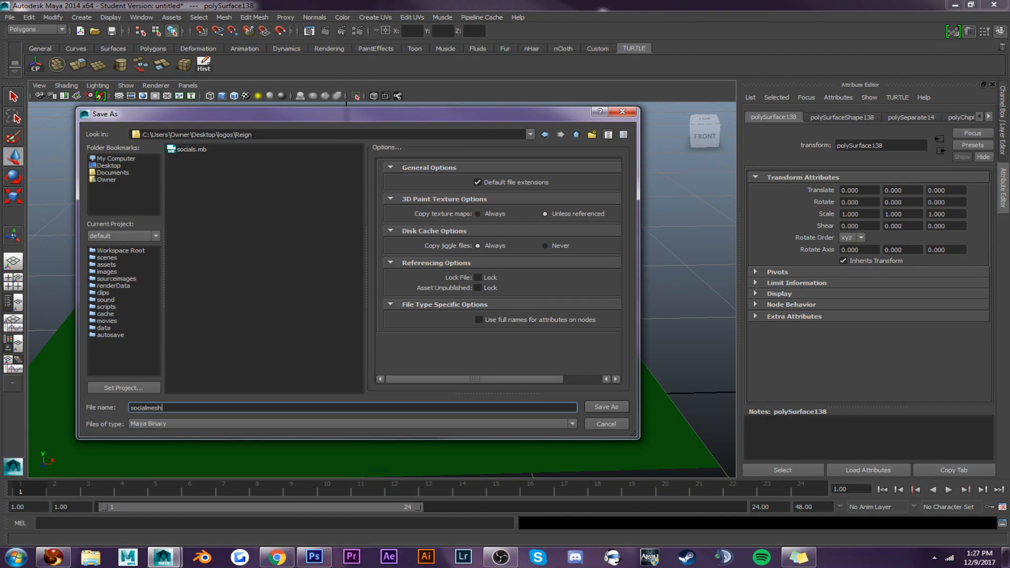
{"action": "key", "text": "Return"}
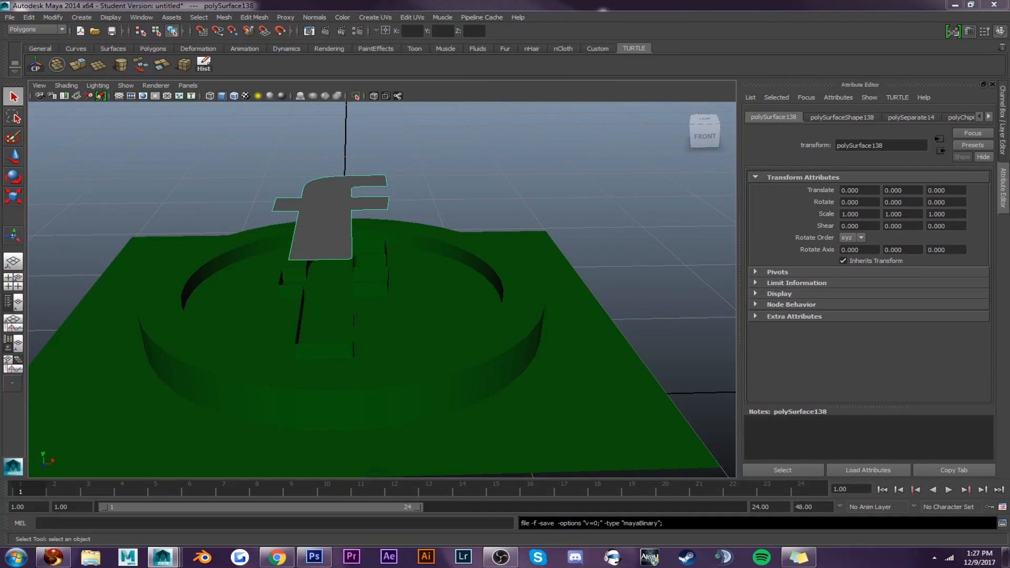
Centre the pivot of the f's raised top face and lower the face onto the side walls, to about -3.324 on Z
{"action": "key", "text": "w"}
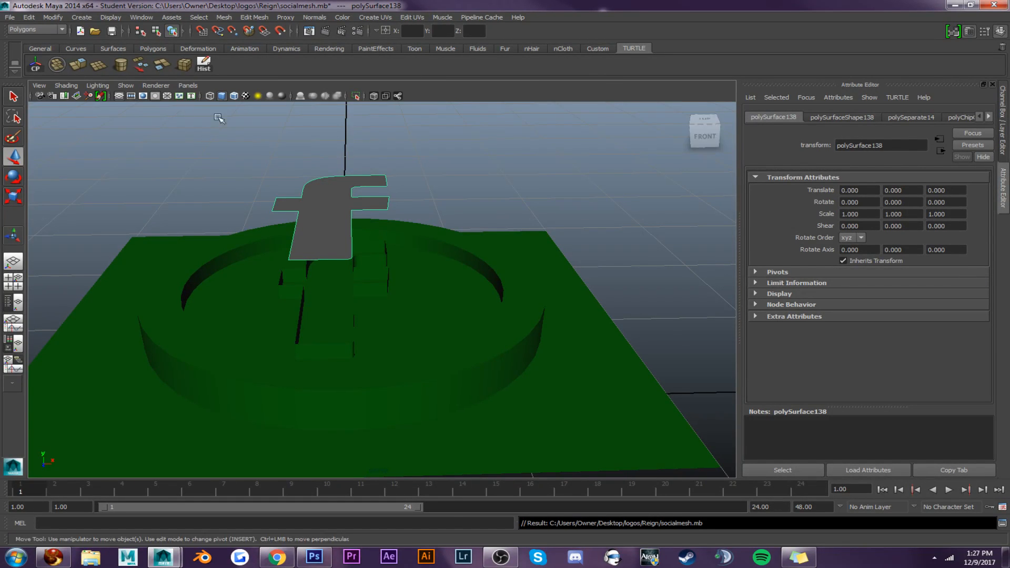
{"action": "right_click_drag", "start_coordinate": [320, 206], "coordinate": [354, 194]}
{"action": "left_click", "coordinate": [326, 202]}
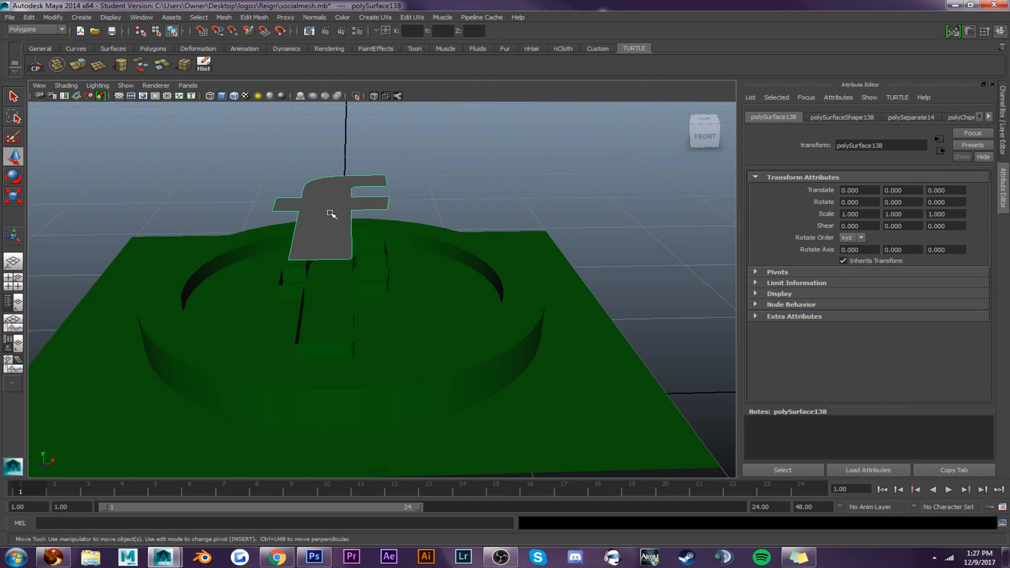
{"action": "left_click", "coordinate": [40, 66]}
{"action": "left_click_drag", "start_coordinate": [332, 175], "coordinate": [333, 254]}
{"action": "key", "text": "f"}
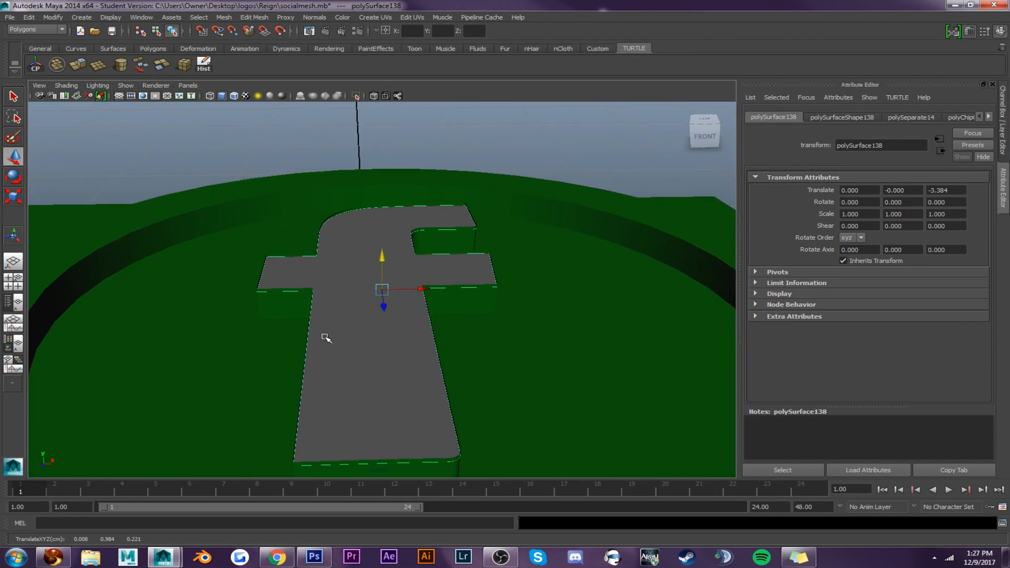
{"action": "left_click_drag", "start_coordinate": [384, 258], "coordinate": [383, 256]}
{"action": "left_click_drag", "start_coordinate": [389, 354], "coordinate": [388, 331], "text": "alt"}
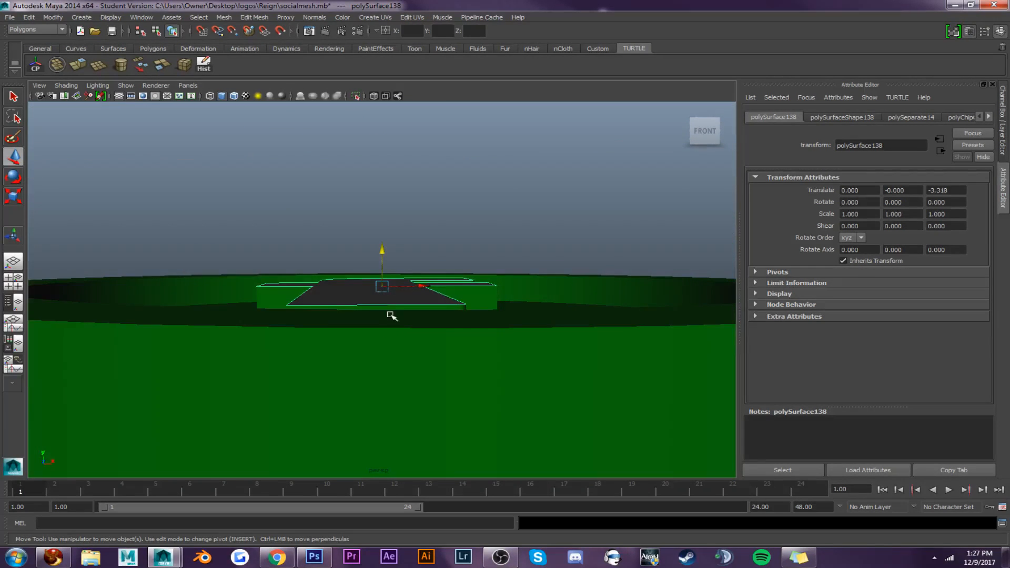
{"action": "right_click_drag", "start_coordinate": [388, 293], "coordinate": [449, 415], "text": "alt"}
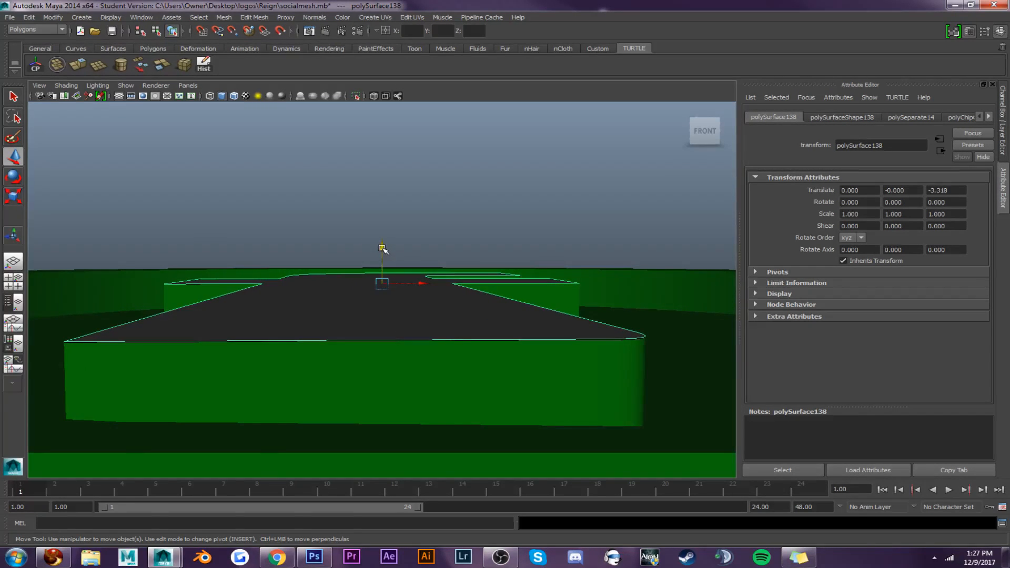
{"action": "left_click_drag", "start_coordinate": [382, 248], "coordinate": [383, 249]}
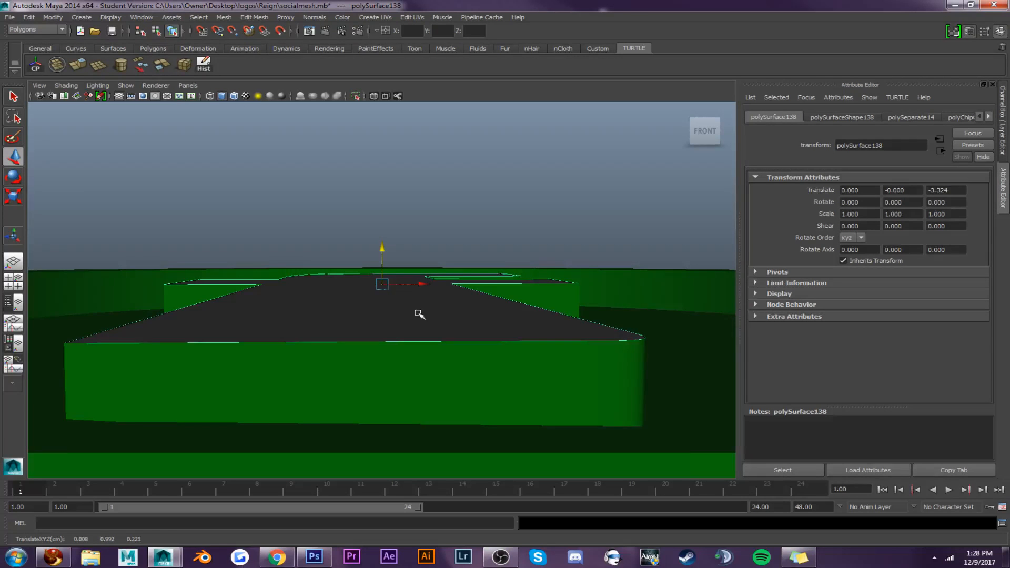
Fine-tune the height of the f's top face so it sits flush with the side walls, at about -3.322 on Z
{"action": "left_click_drag", "start_coordinate": [419, 314], "coordinate": [409, 327], "text": "alt"}
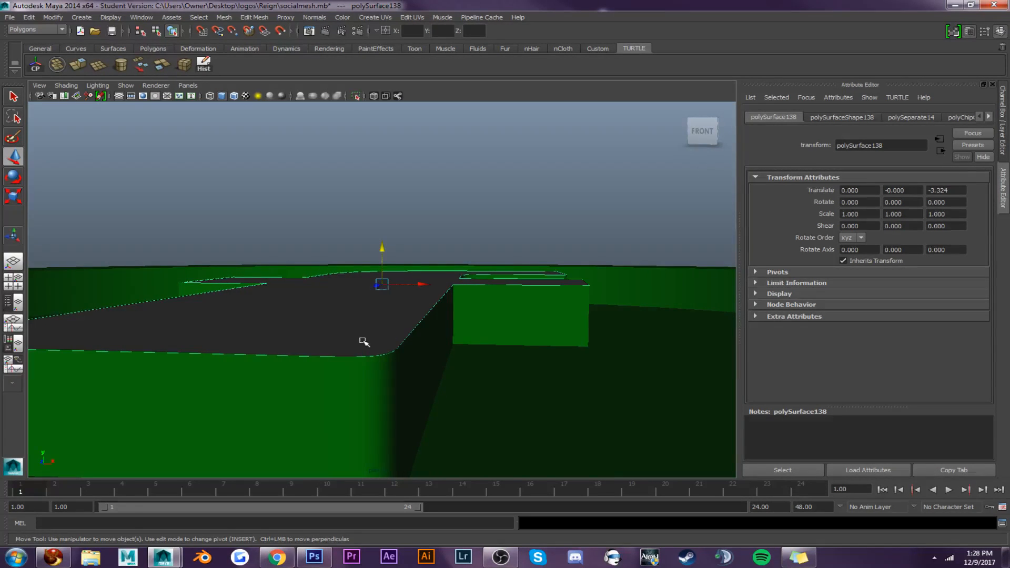
{"action": "right_click_drag", "start_coordinate": [365, 324], "coordinate": [365, 354], "text": "alt"}
{"action": "mouse_move", "coordinate": [380, 254]}
{"action": "left_mouse_down"}
{"action": "mouse_move", "coordinate": [384, 198]}
{"action": "mouse_move", "coordinate": [384, 251]}
{"action": "left_mouse_up"}
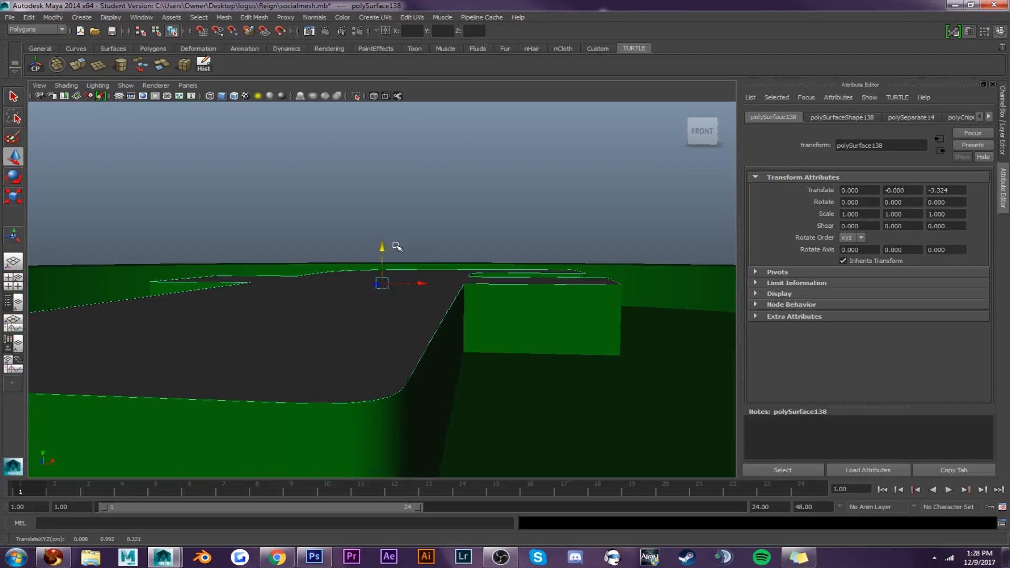
{"action": "left_click_drag", "start_coordinate": [432, 287], "coordinate": [388, 284], "text": "alt"}
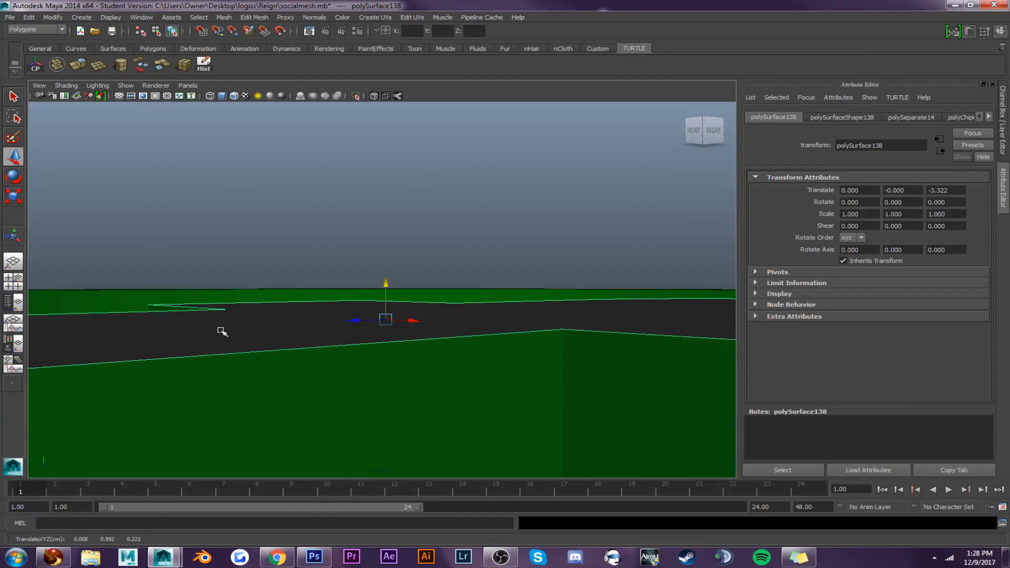
{"action": "left_click_drag", "start_coordinate": [349, 335], "coordinate": [321, 329], "text": "alt"}
{"action": "right_click_drag", "start_coordinate": [345, 354], "coordinate": [376, 298], "text": "alt"}
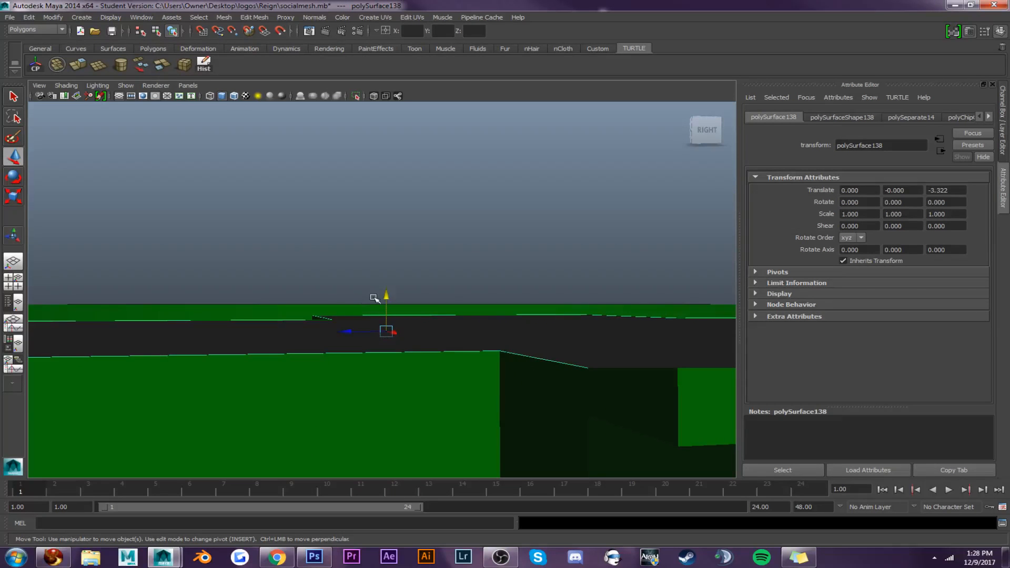
{"action": "left_click_drag", "start_coordinate": [387, 295], "coordinate": [468, 318]}
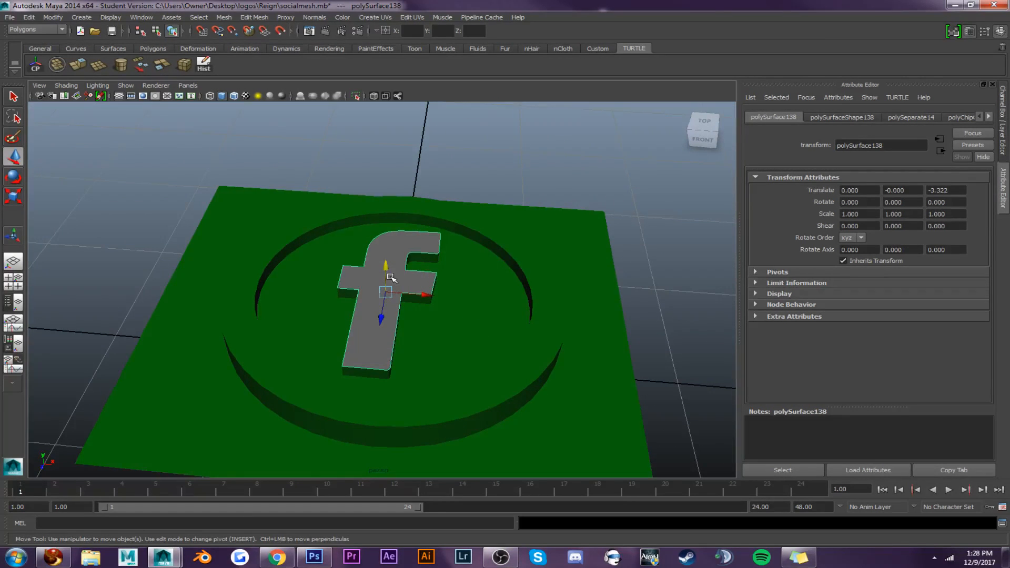
Assign a new Ilr Occ Sampler material to the f's top face and create its UVs based on the top camera view
{"action": "right_click_drag", "start_coordinate": [397, 259], "coordinate": [400, 457]}
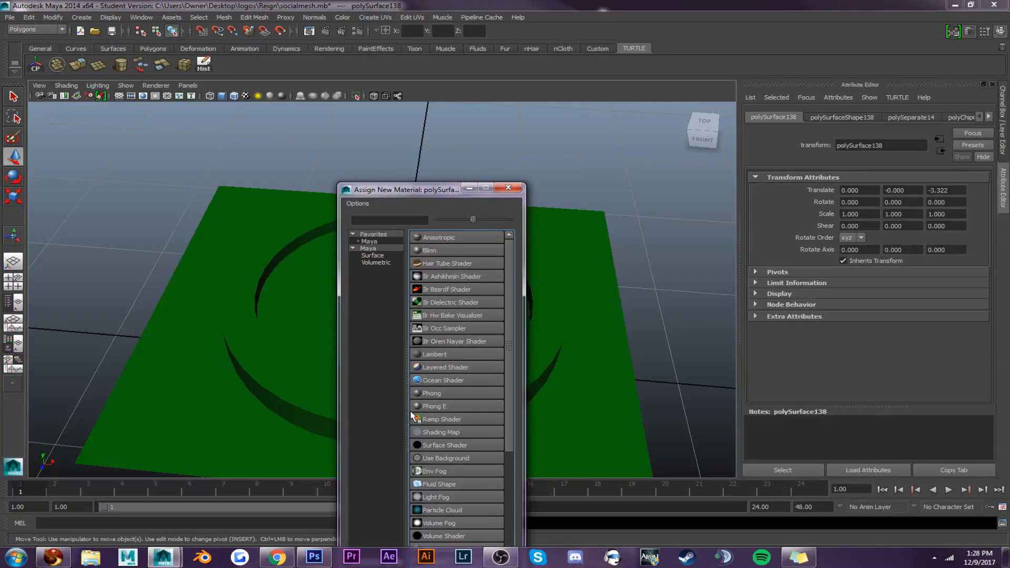
{"action": "left_click", "coordinate": [442, 333]}
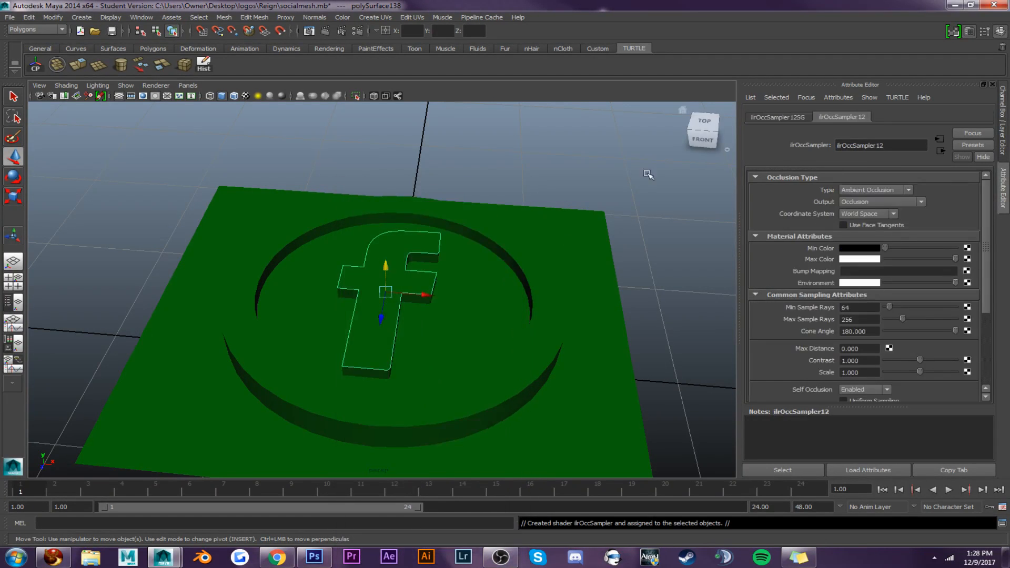
{"action": "left_click", "coordinate": [706, 121]}
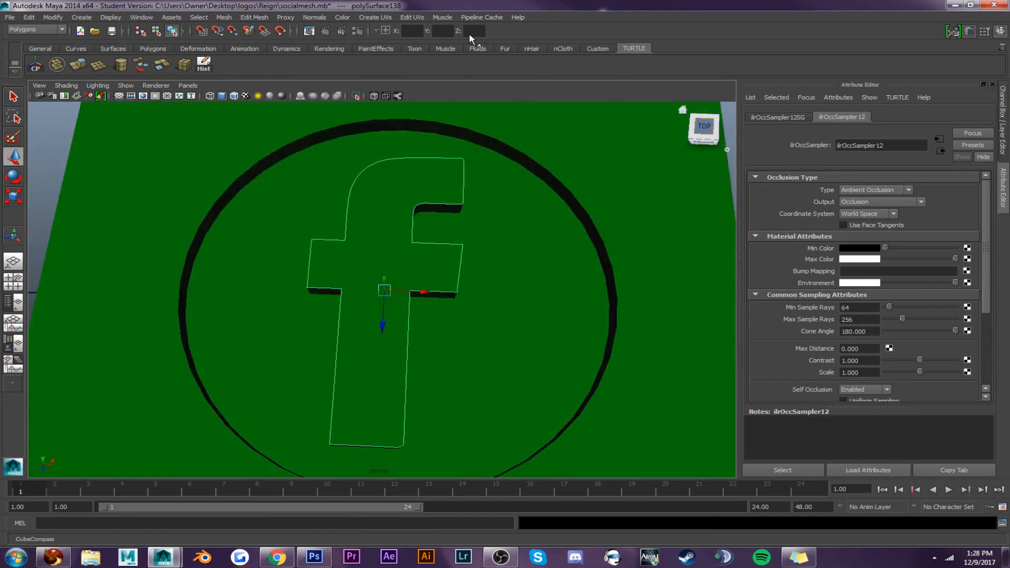
{"action": "left_click", "coordinate": [364, 21]}
{"action": "left_click", "coordinate": [364, 73]}
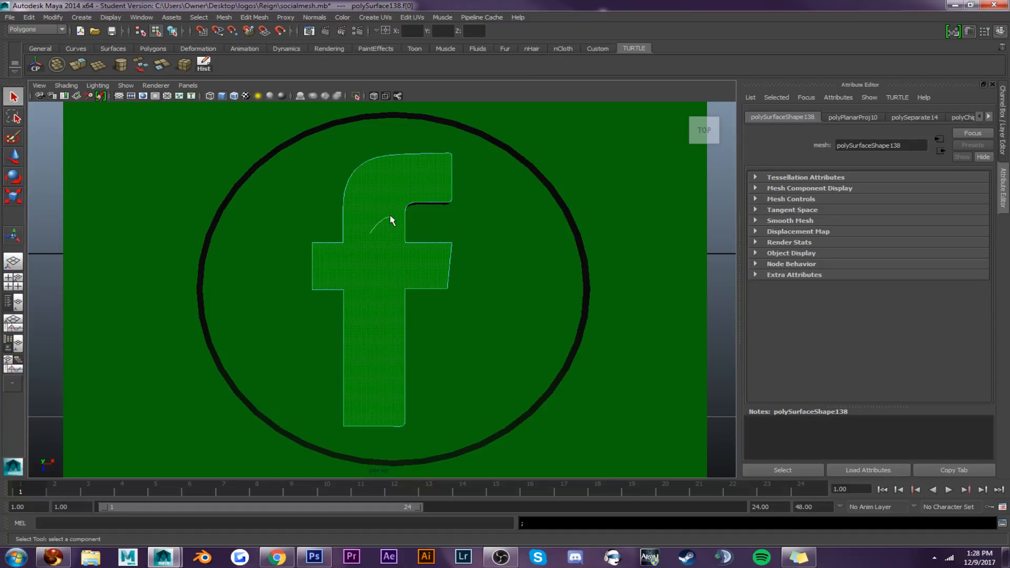
{"action": "right_click_drag", "start_coordinate": [391, 220], "coordinate": [418, 220]}
{"action": "left_click", "coordinate": [369, 232]}
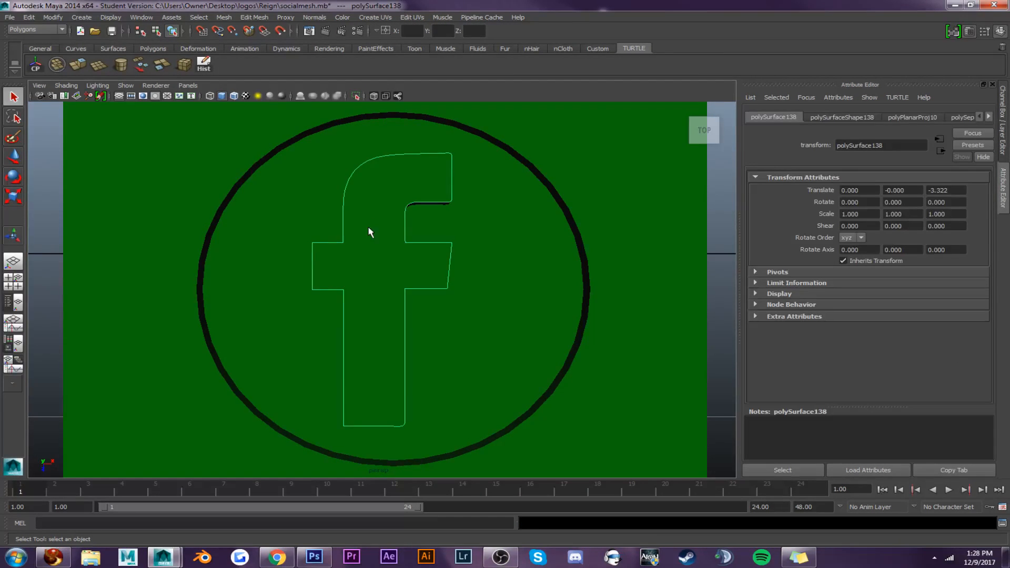
Select the f, ring and base plane of the facebook plate and move them along X to about 10.551, towards the finished plates
{"action": "scroll", "coordinate": [370, 232], "scroll_direction": "down", "scroll_amount": 5}
{"action": "left_click_drag", "start_coordinate": [387, 311], "coordinate": [390, 269], "text": "alt"}
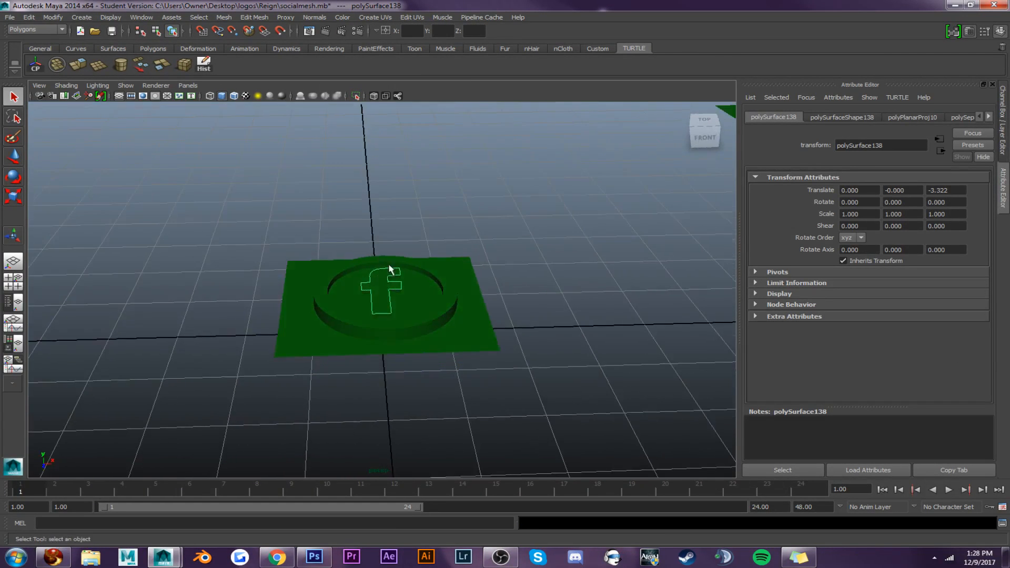
{"action": "left_click", "coordinate": [389, 316], "text": "shift"}
{"action": "left_click", "coordinate": [412, 306], "text": "shift"}
{"action": "left_click", "coordinate": [387, 316], "text": "shift"}
{"action": "left_click", "coordinate": [435, 327], "text": "shift"}
{"action": "left_click", "coordinate": [437, 334], "text": "shift"}
{"action": "scroll", "coordinate": [438, 322], "scroll_direction": "down", "scroll_amount": 6}
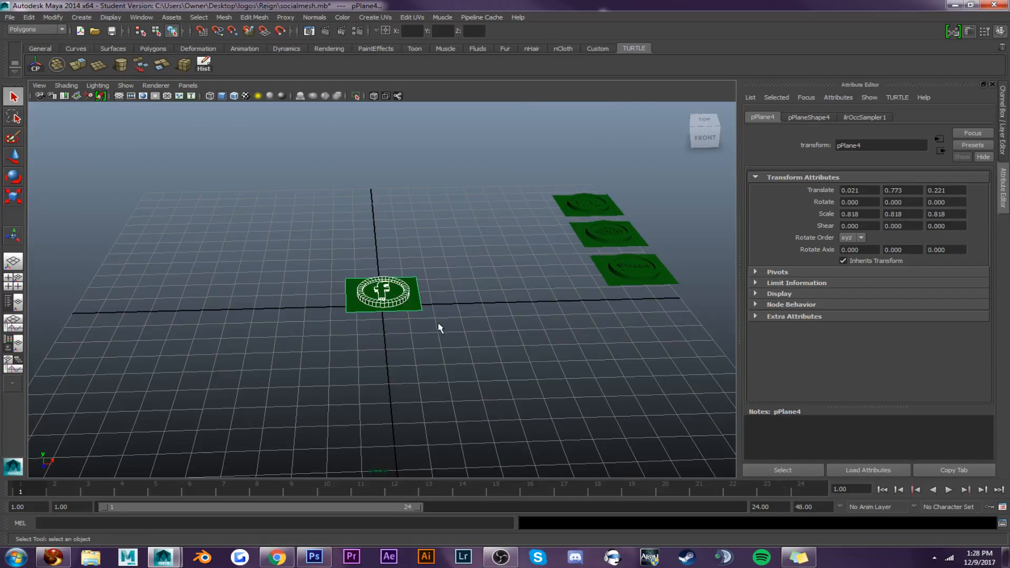
{"action": "key", "text": "w"}
{"action": "left_click_drag", "start_coordinate": [433, 293], "coordinate": [567, 197]}
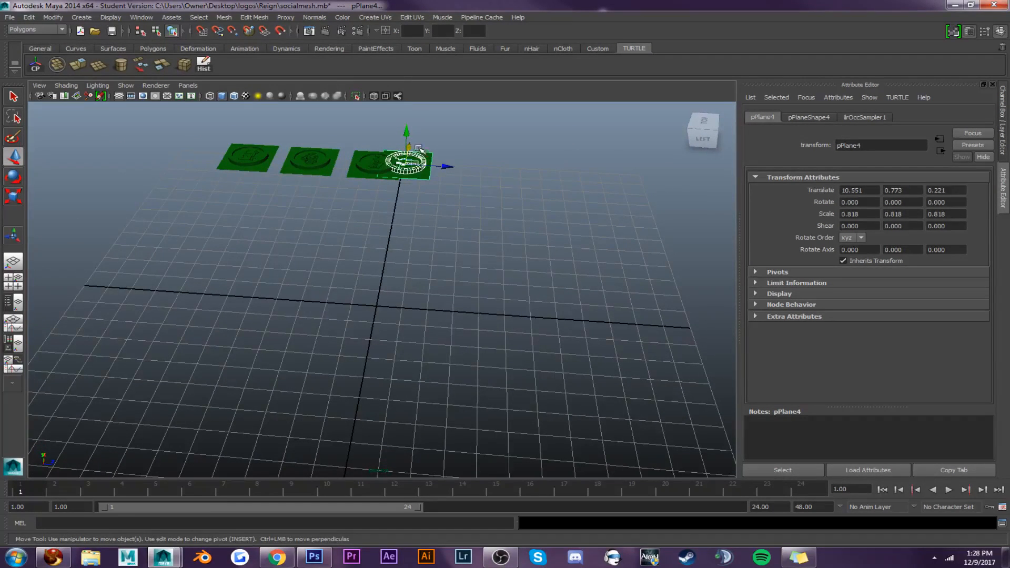
Move the facebook plate along Z to about 1.589, align it with the row of finished plates, and deselect it
{"action": "left_click_drag", "start_coordinate": [412, 143], "coordinate": [365, 202]}
{"action": "middle_click_drag", "start_coordinate": [495, 227], "coordinate": [254, 231], "text": "alt"}
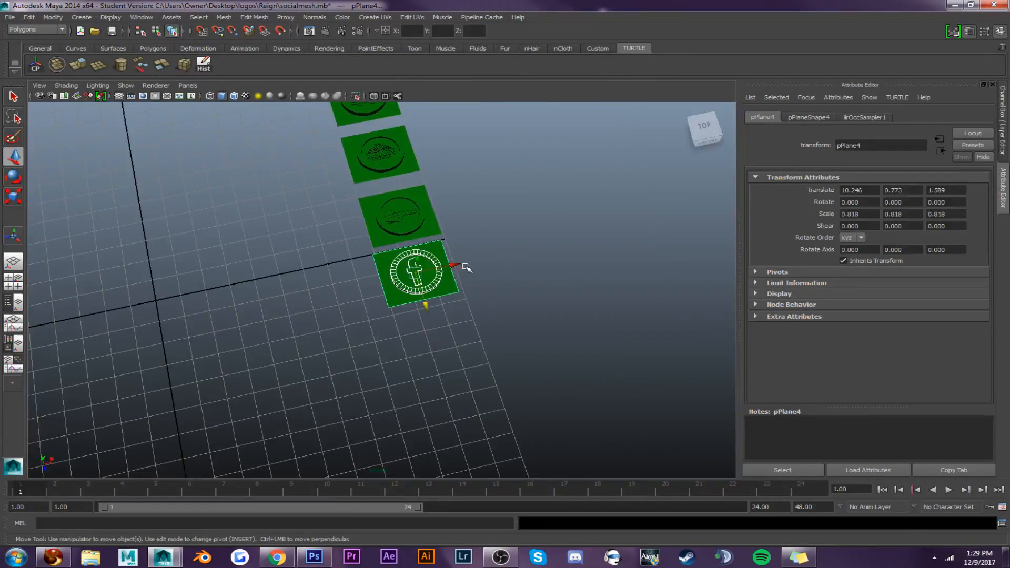
{"action": "left_click_drag", "start_coordinate": [459, 263], "coordinate": [462, 263]}
{"action": "left_click", "coordinate": [511, 246]}
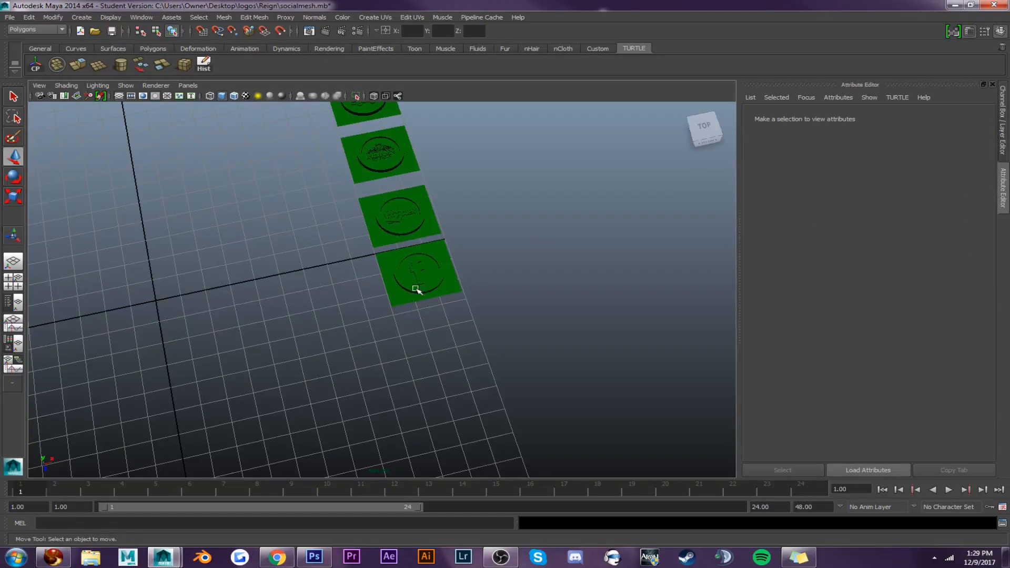
Duplicate the facebook plate's base plane and ring without the f, and move the copy near the origin, to about -0.373, 0, -0.010
{"action": "left_click", "coordinate": [405, 286]}
{"action": "left_click", "coordinate": [406, 285]}
{"action": "key", "text": "ctrl+d"}
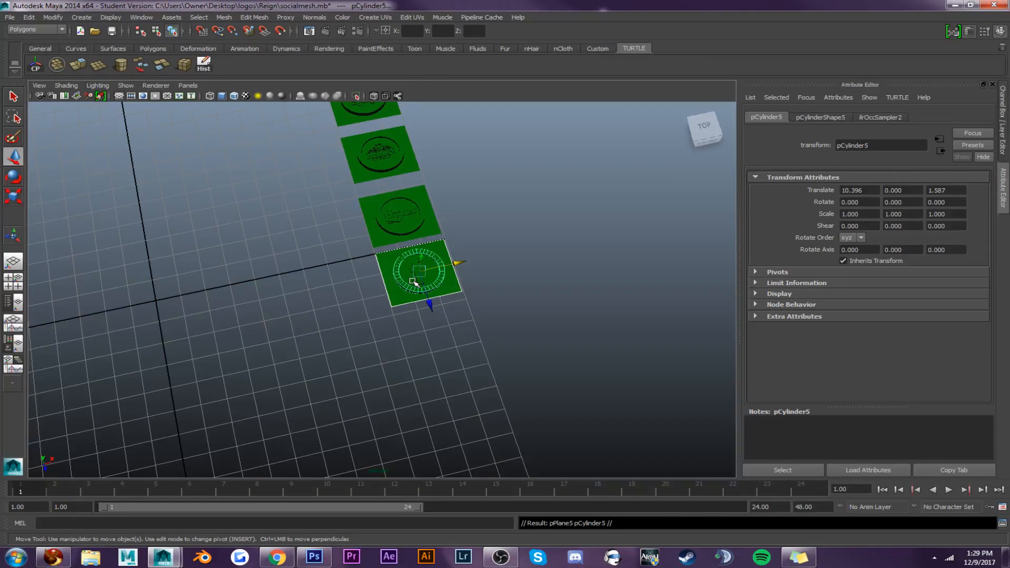
{"action": "left_click_drag", "start_coordinate": [459, 267], "coordinate": [188, 323]}
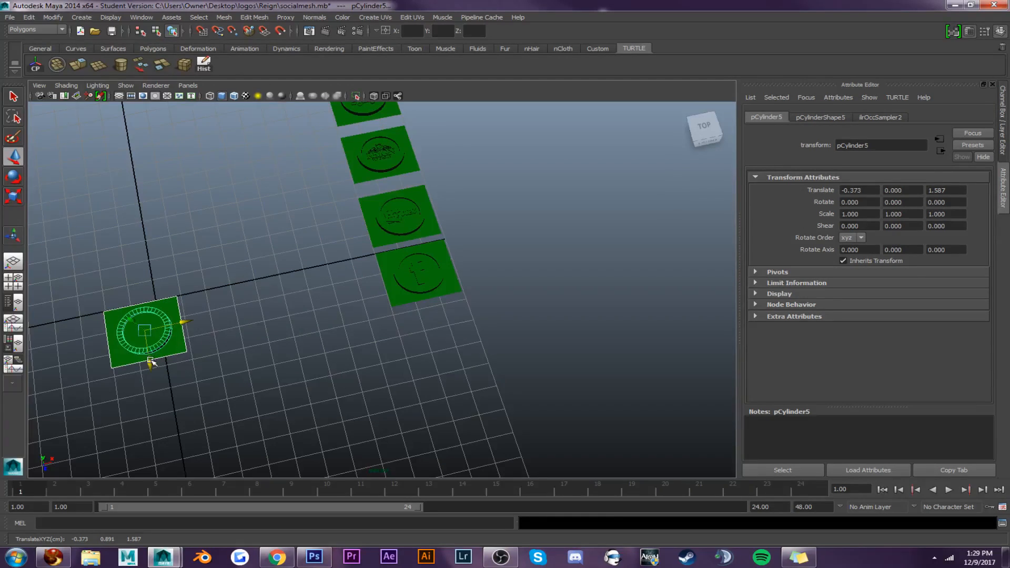
{"action": "left_click_drag", "start_coordinate": [147, 361], "coordinate": [151, 321]}
{"action": "middle_click_drag", "start_coordinate": [147, 279], "coordinate": [356, 217], "text": "alt"}
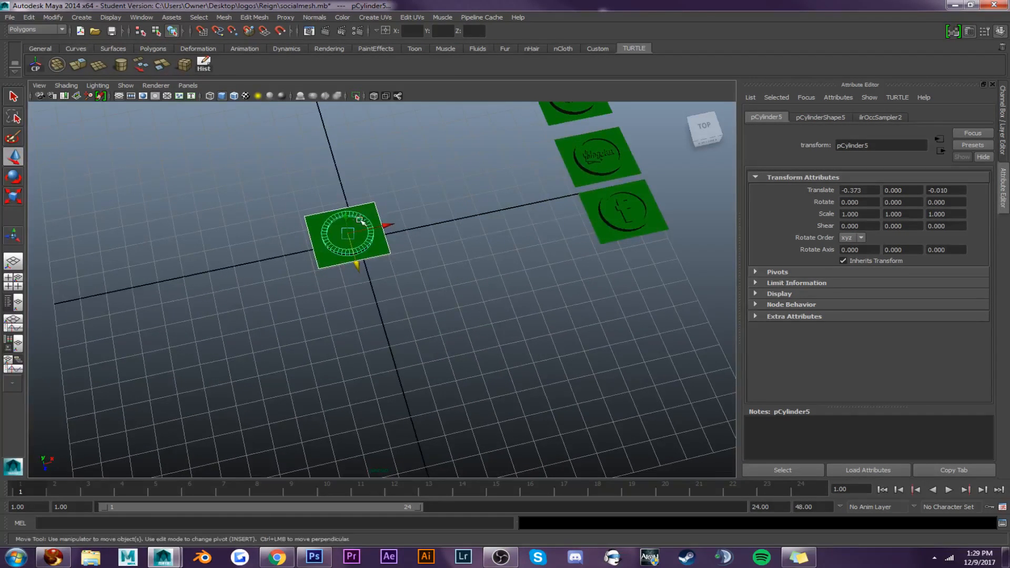
Import marketplace.ai from the Desktop social folder as an Adobe Illustrator object
{"action": "left_click", "coordinate": [82, 17]}
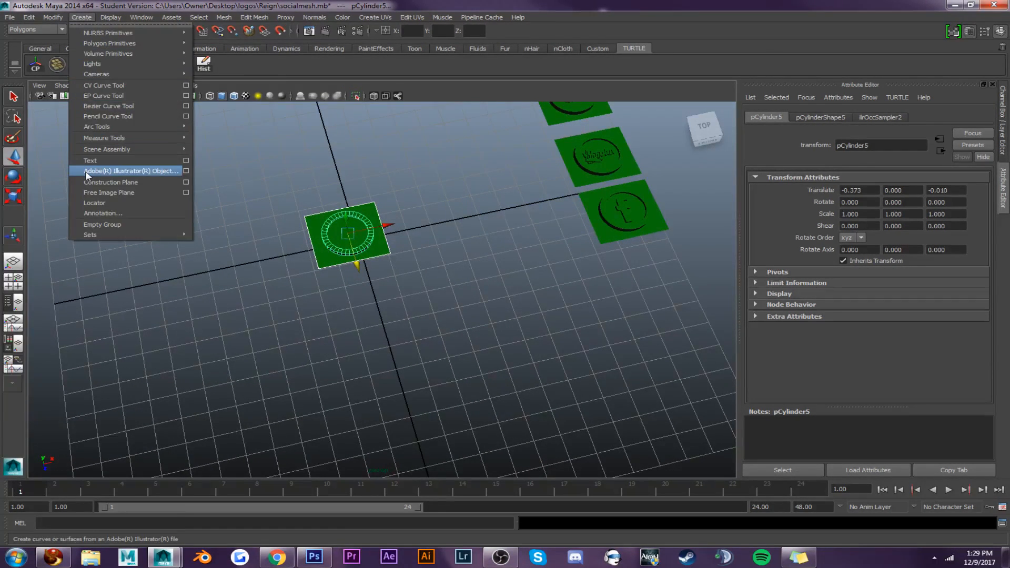
{"action": "left_click", "coordinate": [89, 175]}
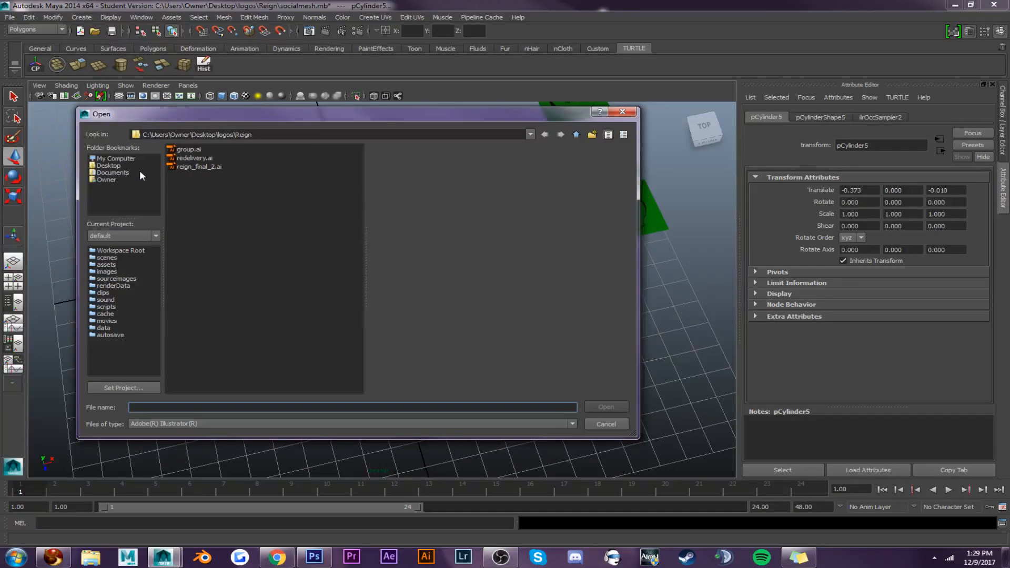
{"action": "left_click", "coordinate": [119, 165]}
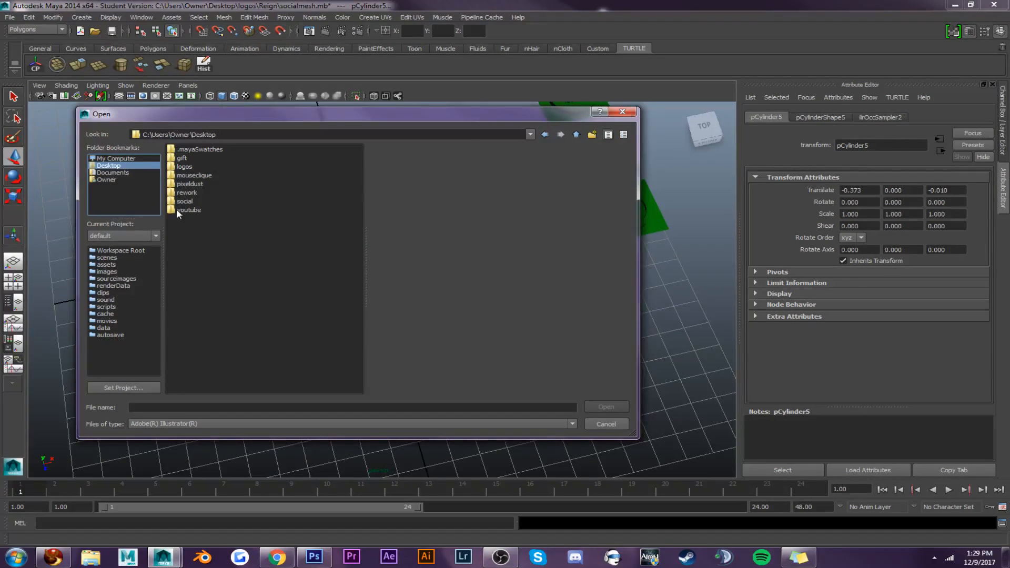
{"action": "double_click", "coordinate": [177, 200]}
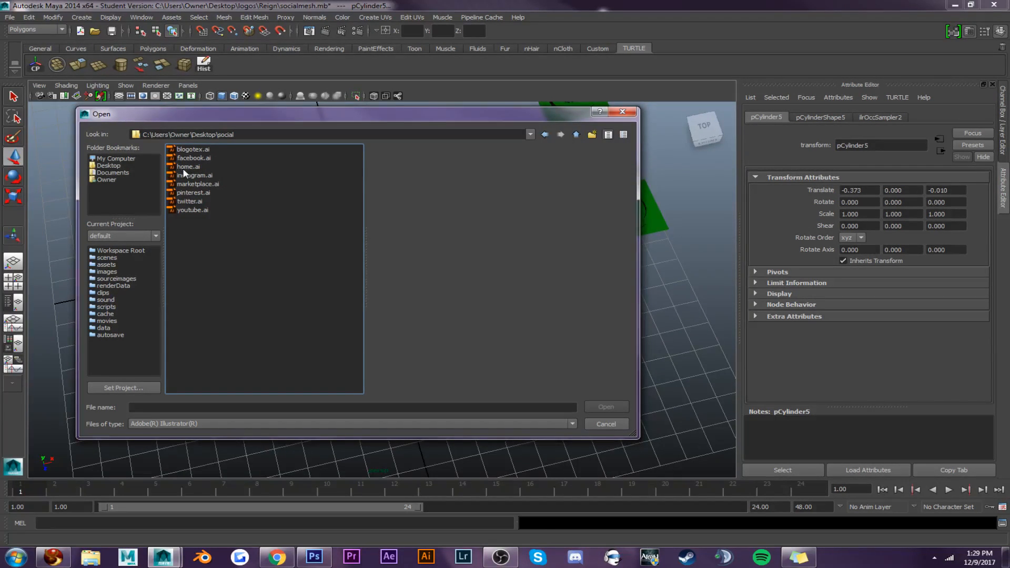
{"action": "double_click", "coordinate": [184, 184]}
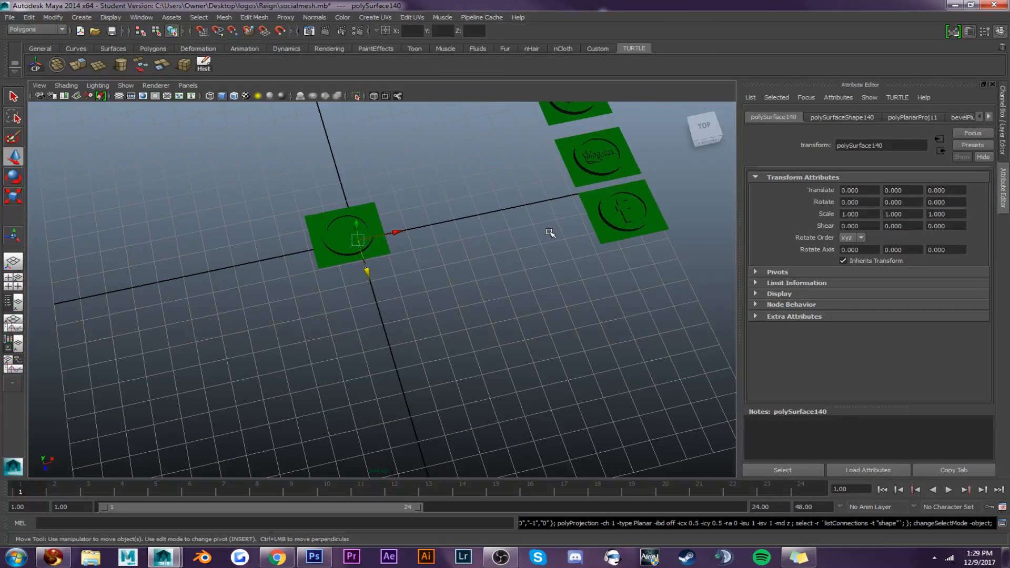
Extract the imported marketplace logo into separate pieces and delete its square backing plate, keeping only the hand pieces
{"action": "scroll", "coordinate": [550, 232], "scroll_direction": "down", "scroll_amount": 5}
{"action": "left_click_drag", "start_coordinate": [703, 135], "coordinate": [656, 107], "text": "alt"}
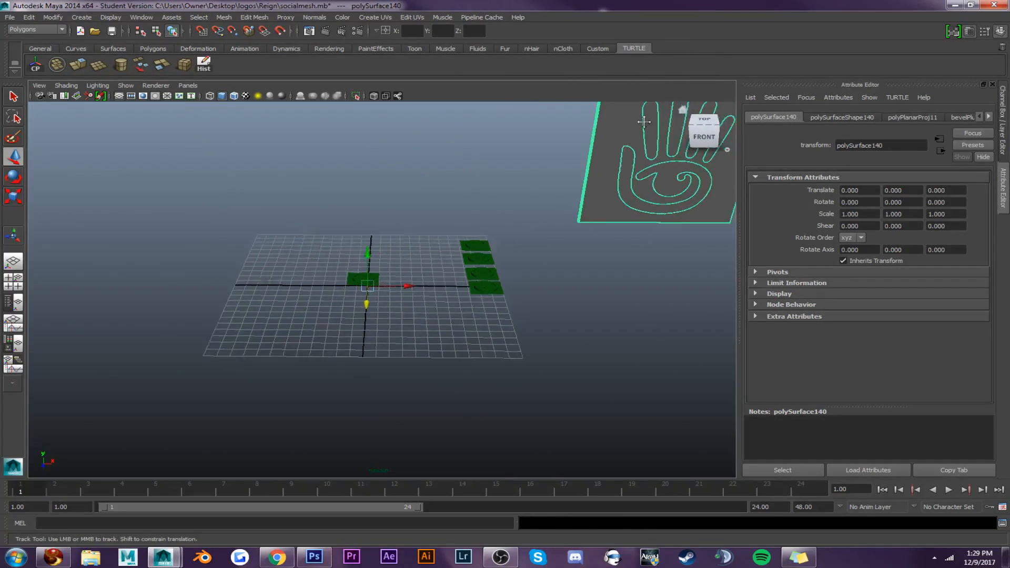
{"action": "middle_click_drag", "start_coordinate": [656, 107], "coordinate": [493, 167], "text": "alt"}
{"action": "right_click_drag", "start_coordinate": [490, 163], "coordinate": [519, 150]}
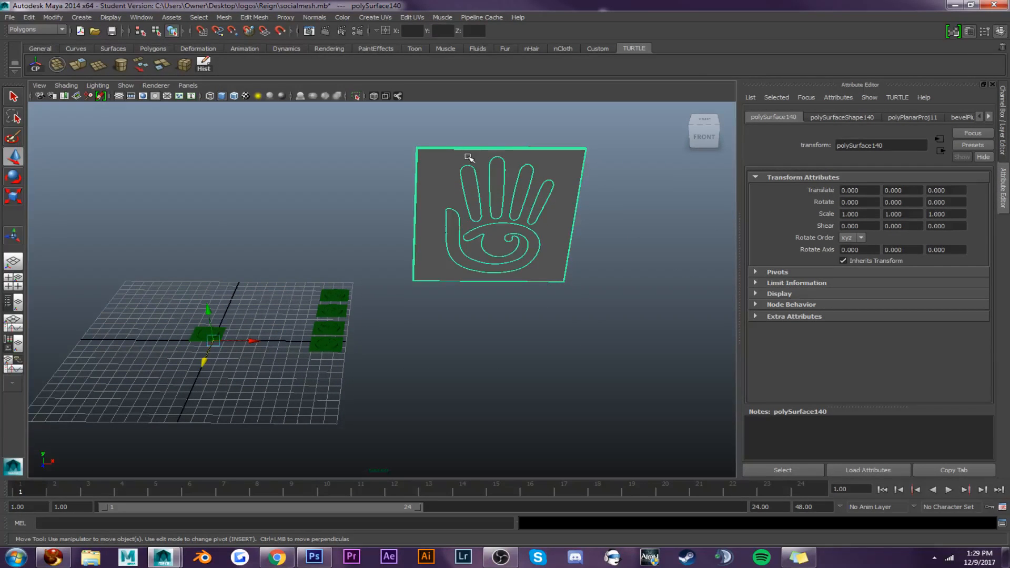
{"action": "left_click", "coordinate": [159, 70]}
{"action": "key", "text": "t"}
{"action": "left_click", "coordinate": [361, 196]}
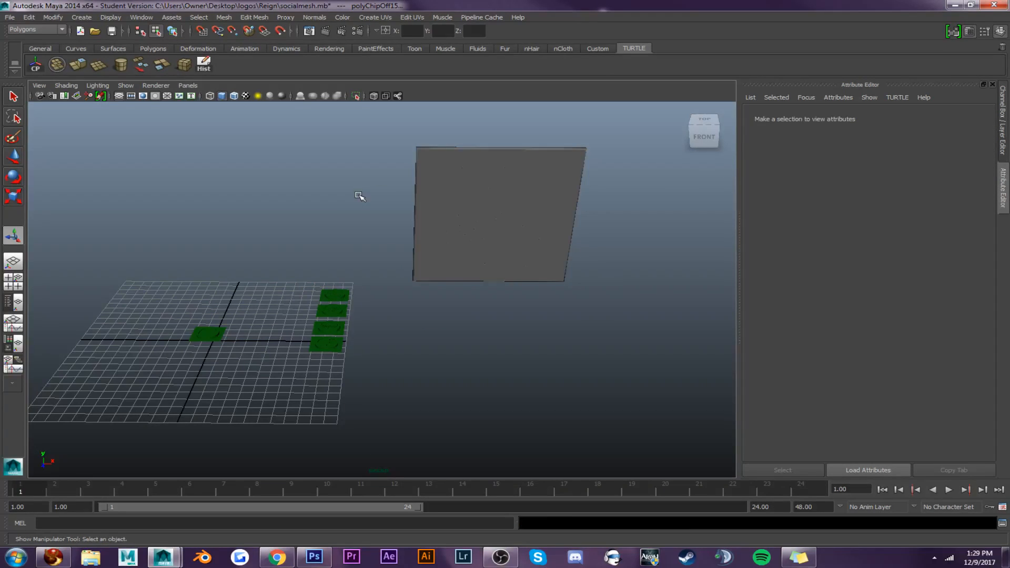
{"action": "right_click_drag", "start_coordinate": [440, 179], "coordinate": [460, 171]}
{"action": "left_click", "coordinate": [441, 176]}
{"action": "key", "text": "Delete"}
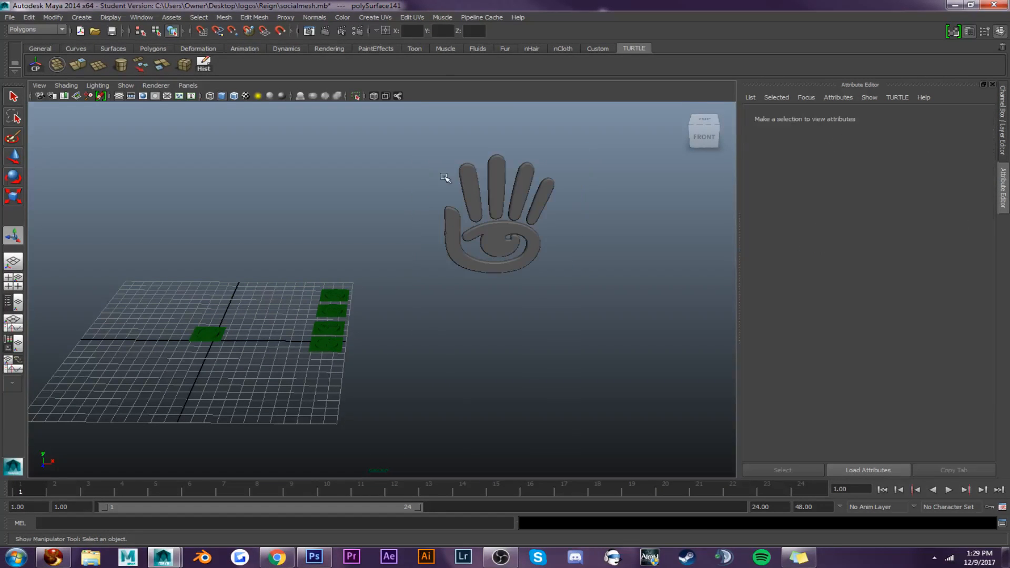
Combine the hand pieces into one mesh and select the front faces of its four fingers and palm swirl
{"action": "left_click_drag", "start_coordinate": [419, 158], "coordinate": [570, 284]}
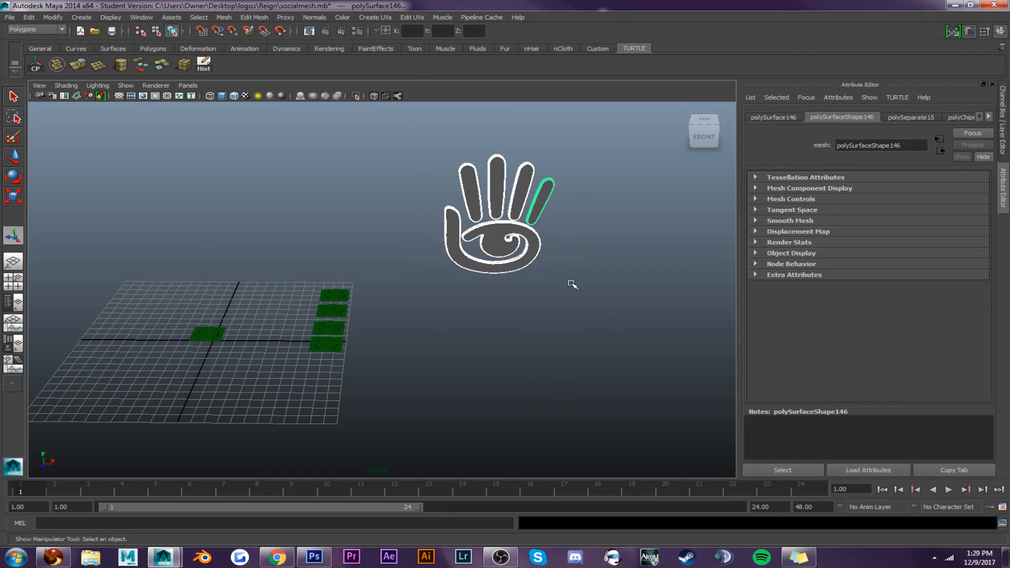
{"action": "left_click", "coordinate": [57, 64]}
{"action": "right_click_drag", "start_coordinate": [465, 191], "coordinate": [471, 200]}
{"action": "left_click", "coordinate": [474, 197]}
{"action": "left_click", "coordinate": [497, 178], "text": "shift"}
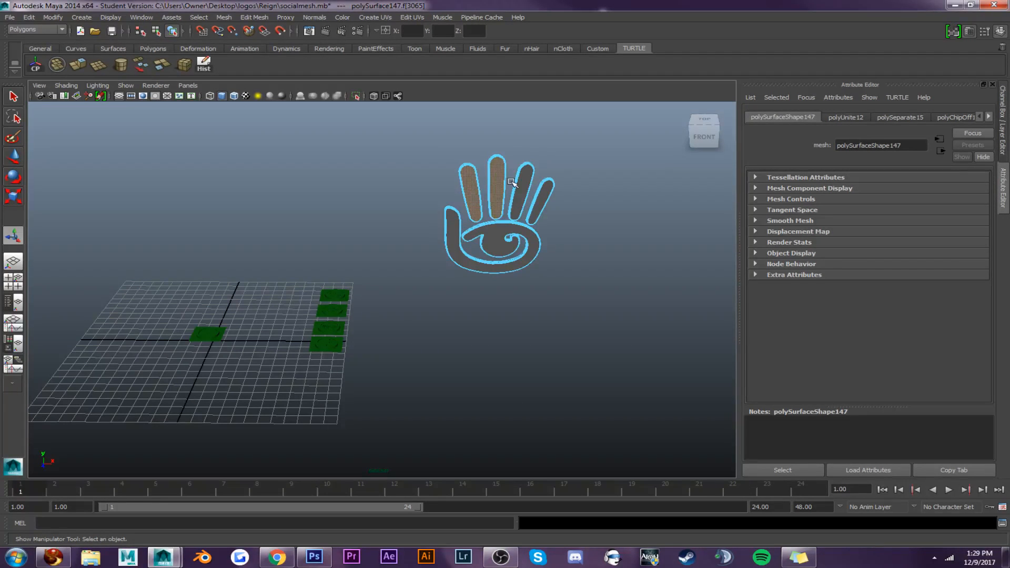
{"action": "left_click", "coordinate": [520, 184], "text": "shift"}
{"action": "left_click", "coordinate": [546, 195], "text": "shift"}
{"action": "left_click", "coordinate": [496, 238], "text": "shift"}
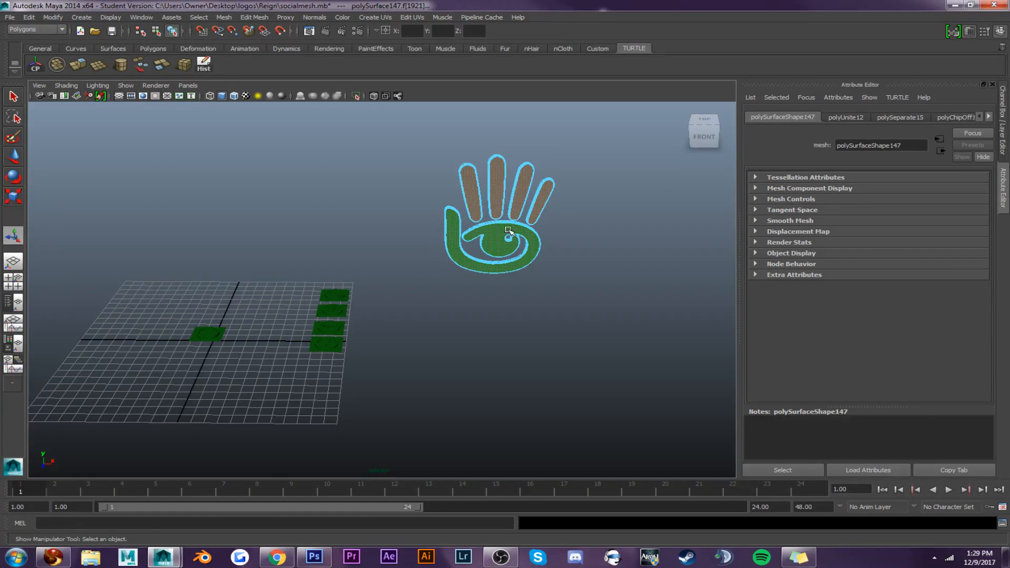
Extract the selected front faces, offset them about 8.031 along local Z, and delete the original thick hand
{"action": "left_click_drag", "start_coordinate": [509, 230], "coordinate": [610, 232], "text": "alt"}
{"action": "left_click", "coordinate": [162, 64]}
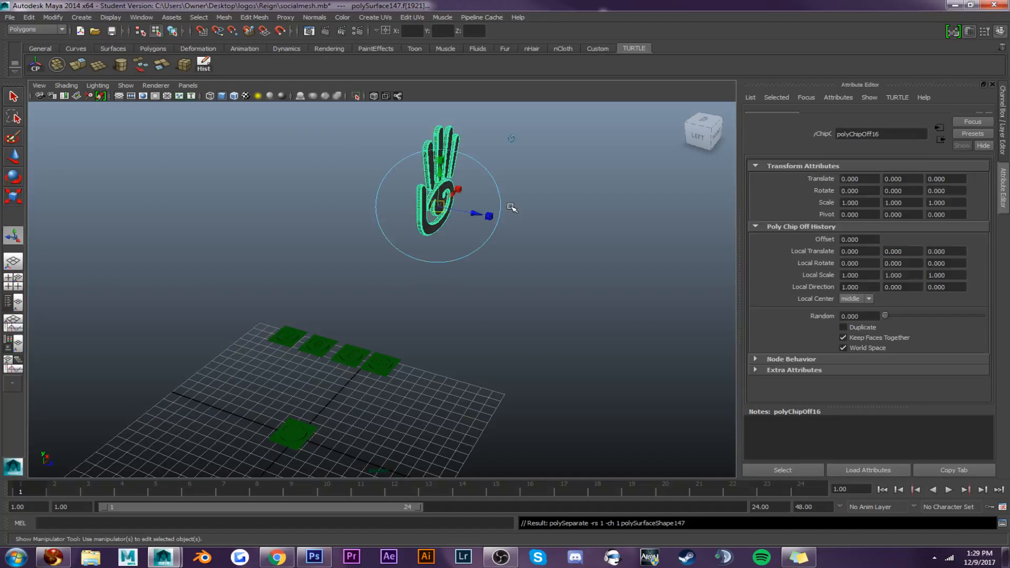
{"action": "left_click_drag", "start_coordinate": [499, 215], "coordinate": [590, 225]}
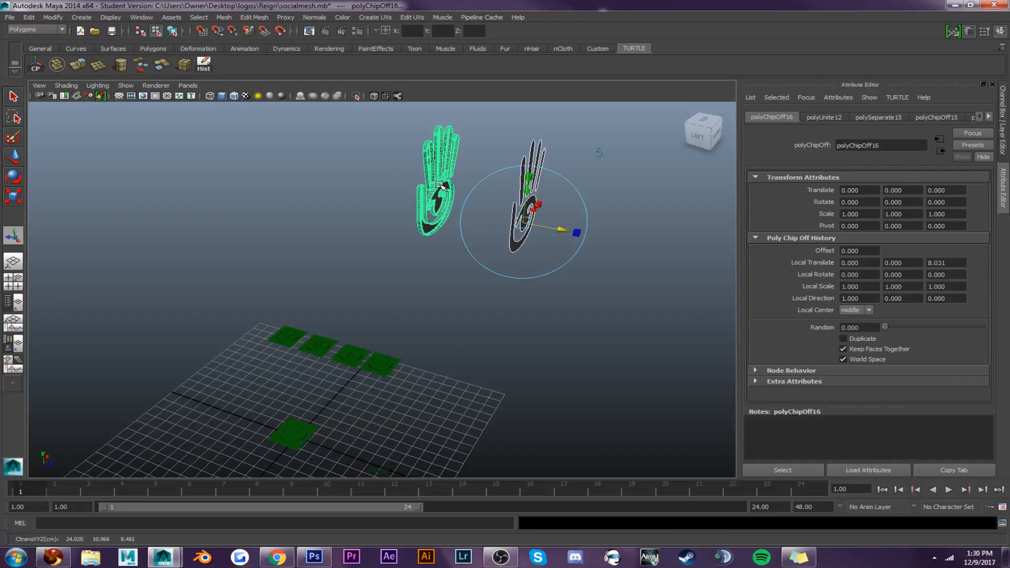
{"action": "right_click_drag", "start_coordinate": [439, 185], "coordinate": [473, 172]}
{"action": "left_click", "coordinate": [435, 190]}
{"action": "key", "text": "Delete"}
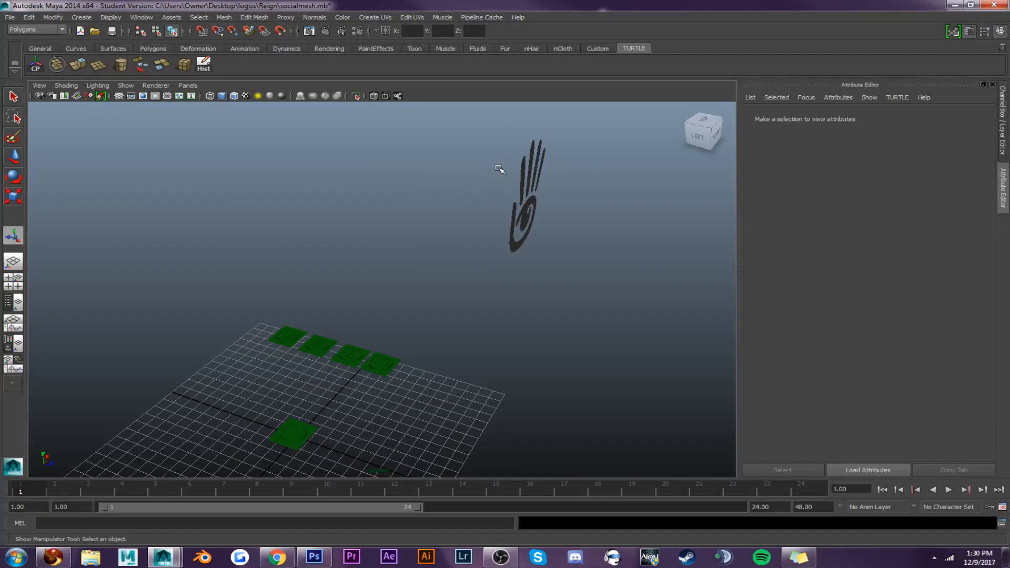
Combine the flat finger and palm pieces into one mesh and extrude its faces by about 0.567
{"action": "left_click_drag", "start_coordinate": [497, 131], "coordinate": [587, 282]}
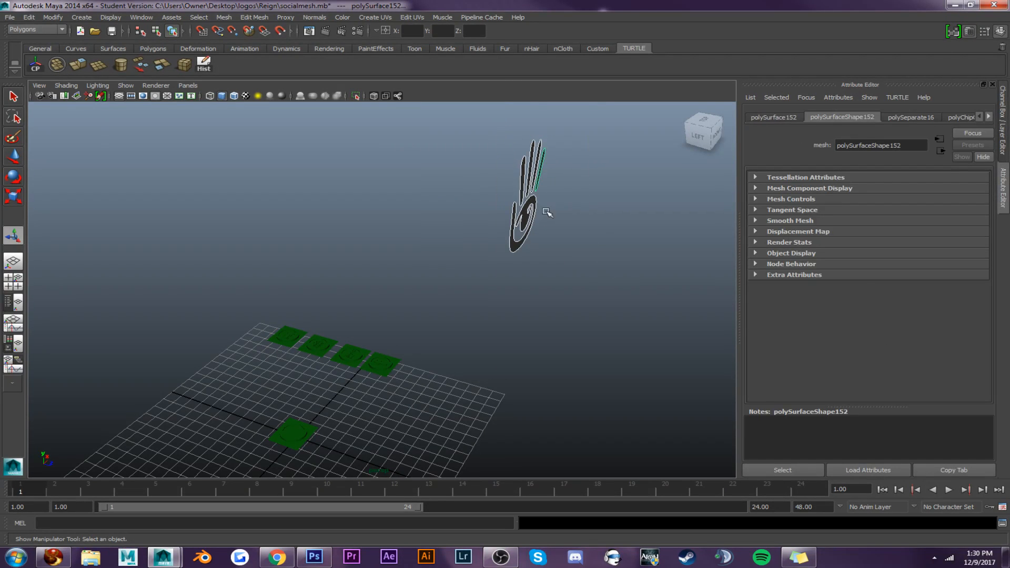
{"action": "left_click", "coordinate": [57, 65]}
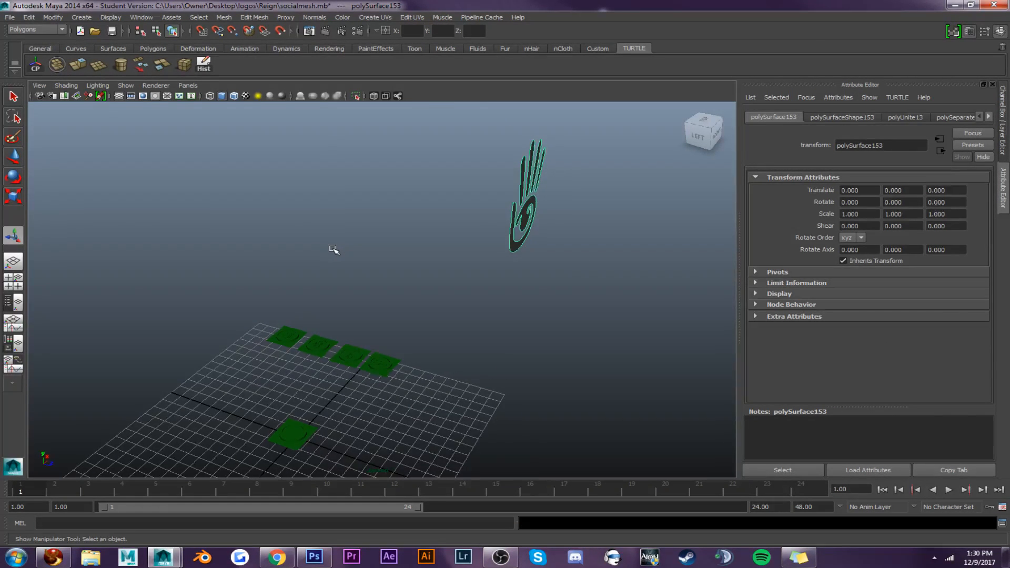
{"action": "key", "text": "f"}
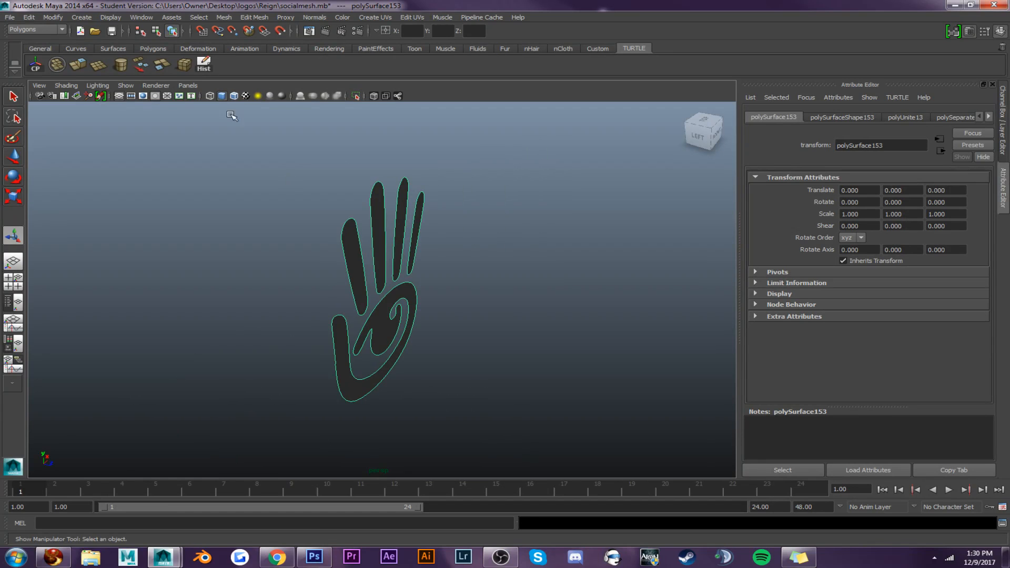
{"action": "left_click", "coordinate": [78, 64]}
{"action": "left_click_drag", "start_coordinate": [424, 347], "coordinate": [400, 310]}
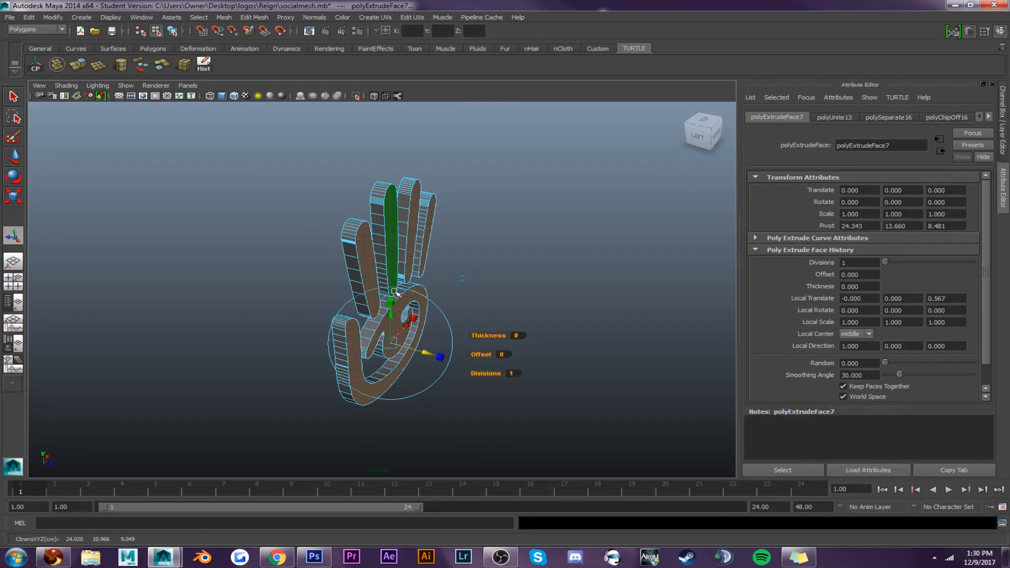
{"action": "right_click_drag", "start_coordinate": [402, 298], "coordinate": [410, 290]}
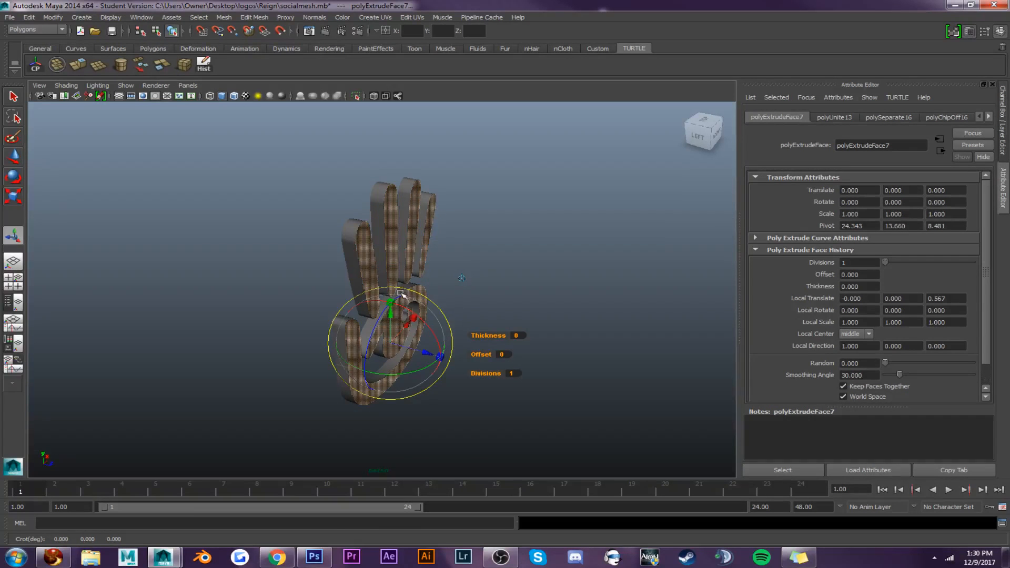
Delete the back faces of the extruded hand's four fingers and palm swirl
{"action": "left_click_drag", "start_coordinate": [409, 290], "coordinate": [428, 247], "text": "alt"}
{"action": "right_click", "coordinate": [421, 241]}
{"action": "left_click", "coordinate": [421, 266]}
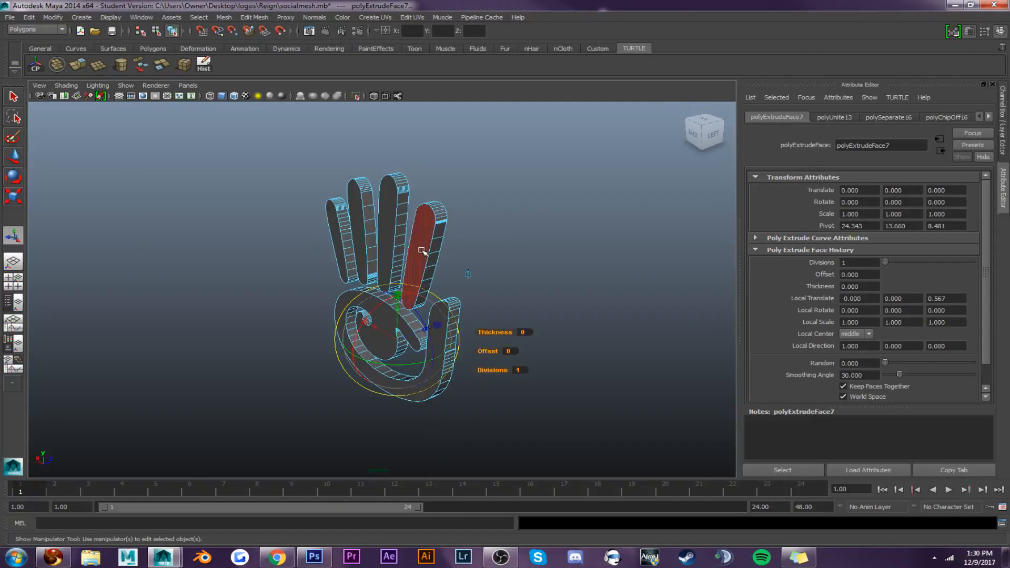
{"action": "left_click", "coordinate": [420, 247]}
{"action": "left_click", "coordinate": [386, 227], "text": "shift"}
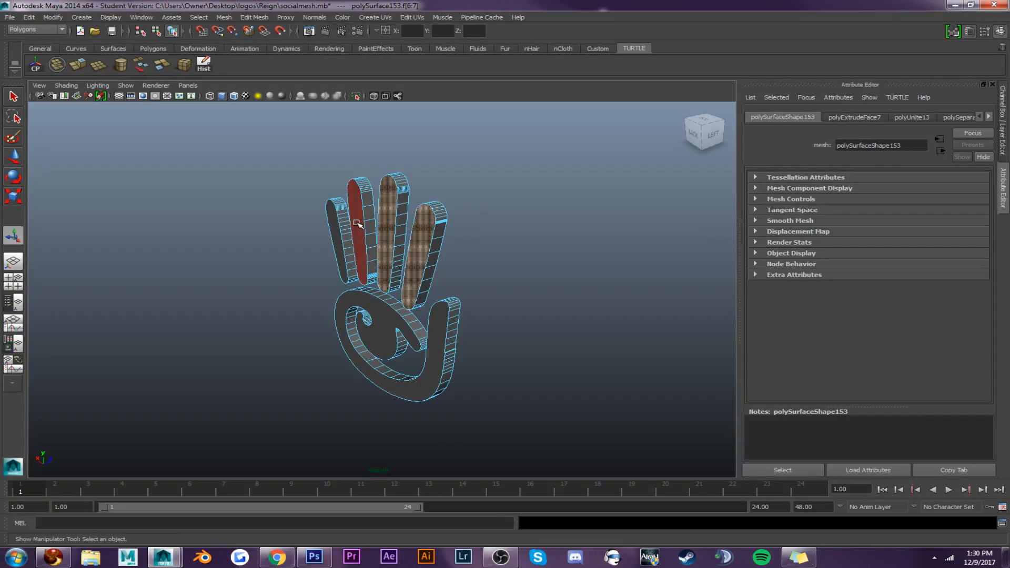
{"action": "left_click", "coordinate": [357, 224], "text": "shift"}
{"action": "left_click", "coordinate": [337, 231], "text": "shift"}
{"action": "left_click", "coordinate": [372, 320], "text": "shift"}
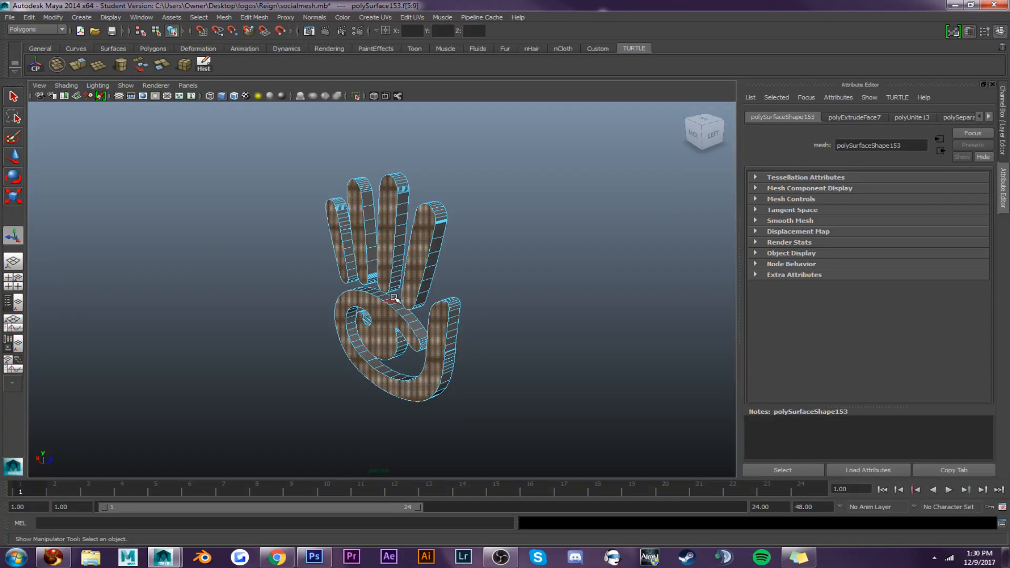
{"action": "key", "text": "Delete"}
{"action": "right_click_drag", "start_coordinate": [408, 269], "coordinate": [437, 255]}
Rotate the whole hand logo -90 degrees about X so it lies flat
{"action": "left_click_drag", "start_coordinate": [437, 256], "coordinate": [371, 263], "text": "alt"}
{"action": "right_click_drag", "start_coordinate": [372, 263], "coordinate": [401, 252]}
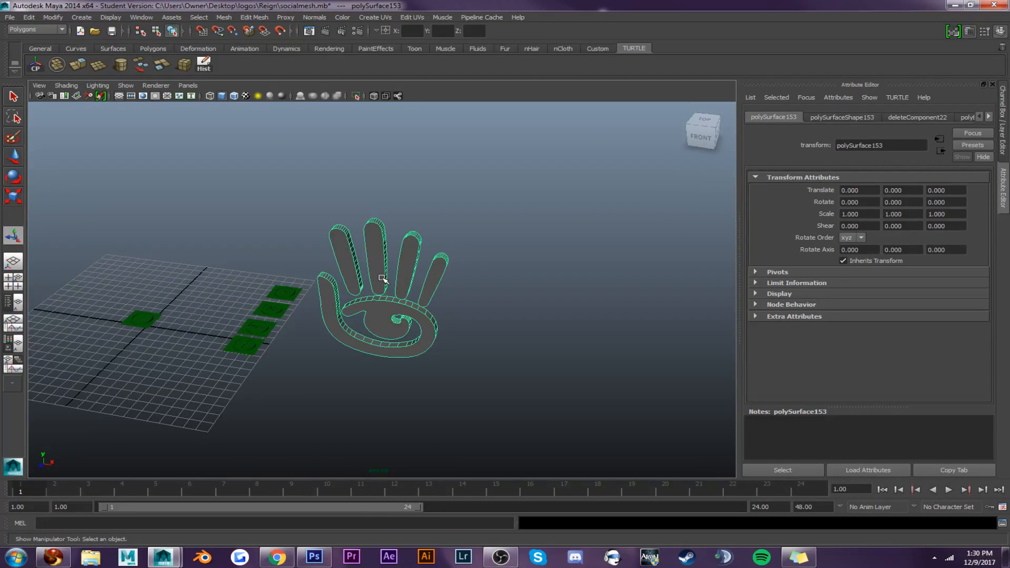
{"action": "key", "text": "e"}
{"action": "left_click", "coordinate": [859, 202]}
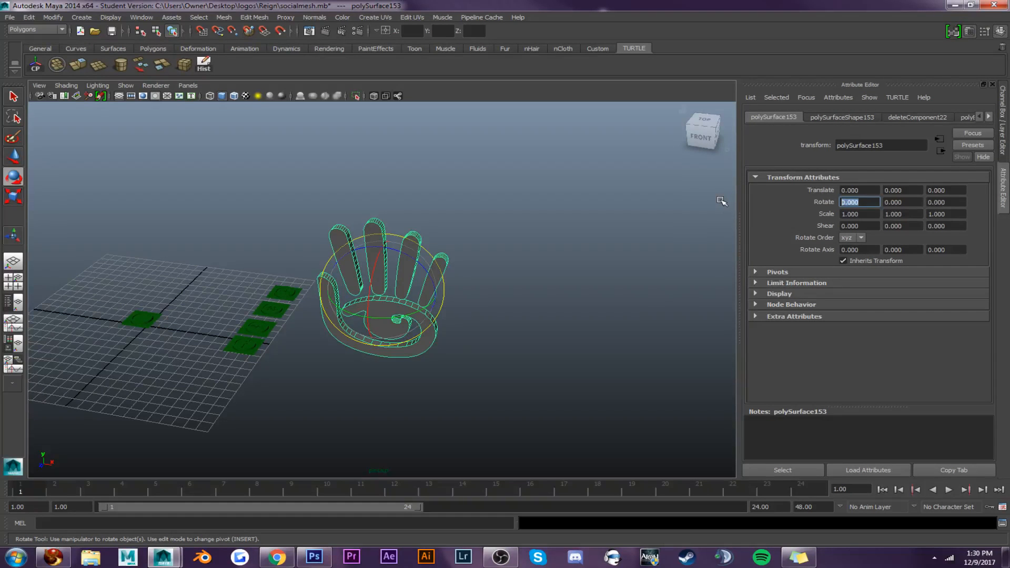
{"action": "type", "text": "-90"}
{"action": "key", "text": "Return"}
Move the hand logo over the blank plate near the origin, to about -25.506, -12.628, -9.721
{"action": "key", "text": "w"}
{"action": "left_click_drag", "start_coordinate": [410, 282], "coordinate": [385, 331], "text": "alt"}
{"action": "left_click_drag", "start_coordinate": [417, 366], "coordinate": [119, 265]}
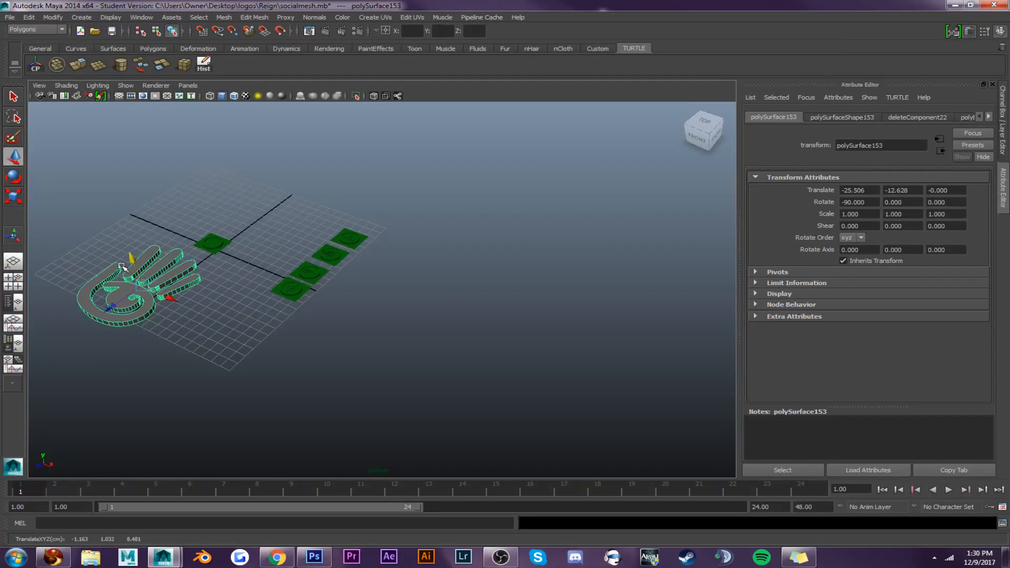
{"action": "left_click_drag", "start_coordinate": [114, 307], "coordinate": [190, 250]}
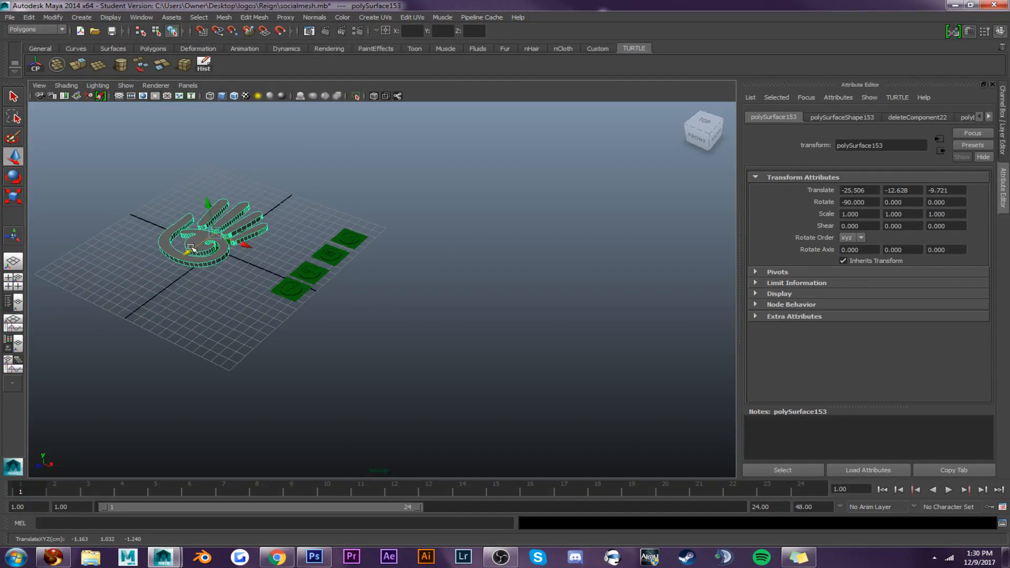
{"action": "key", "text": "f"}
{"action": "left_click_drag", "start_coordinate": [324, 278], "coordinate": [433, 270], "text": "alt"}
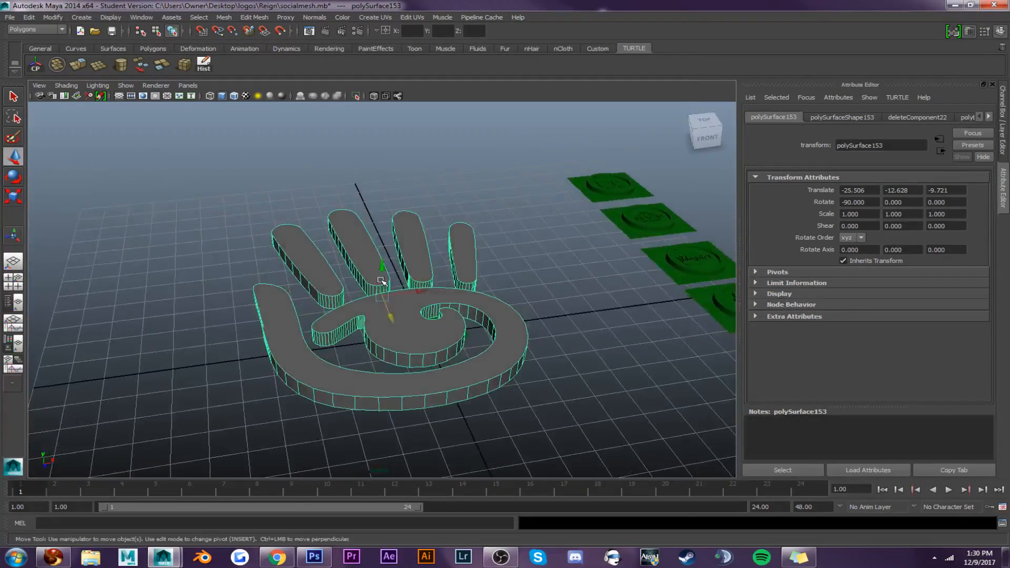
Scale the hand logo down uniformly to about 0.121
{"action": "key", "text": "r"}
{"action": "left_click_drag", "start_coordinate": [377, 293], "coordinate": [198, 318]}
{"action": "key", "text": "w"}
{"action": "left_click_drag", "start_coordinate": [392, 316], "coordinate": [387, 346], "text": "alt"}
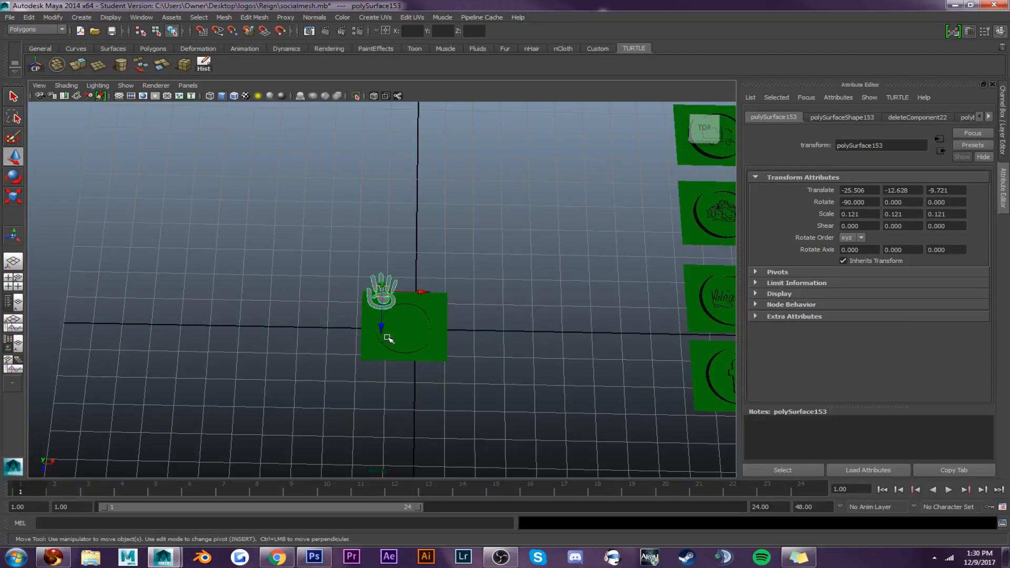
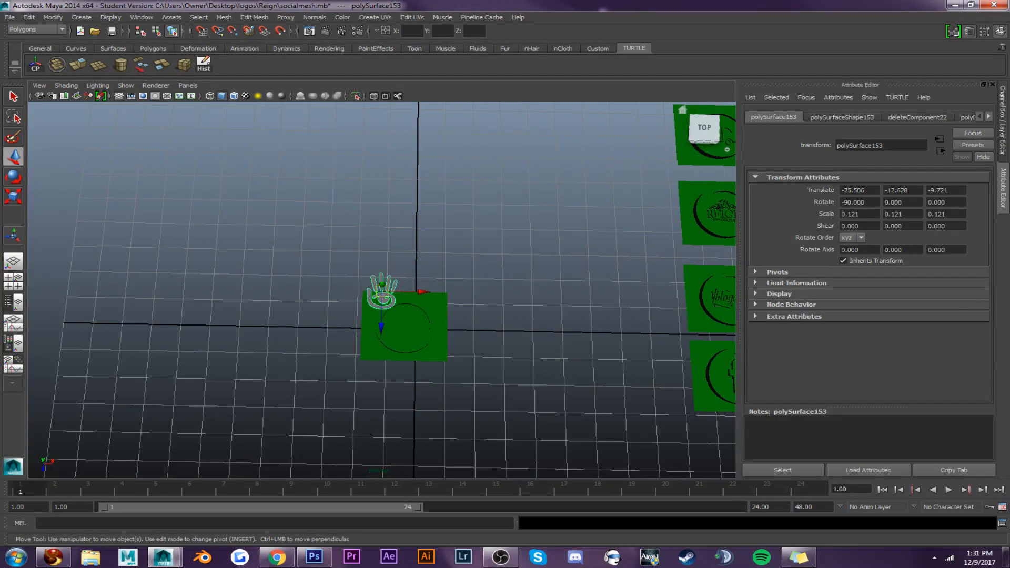
Place the hand inside the plate's ring at about -24.717, -12.754, -8.536 and scale it uniformly to about 0.103
{"action": "key", "text": "f"}
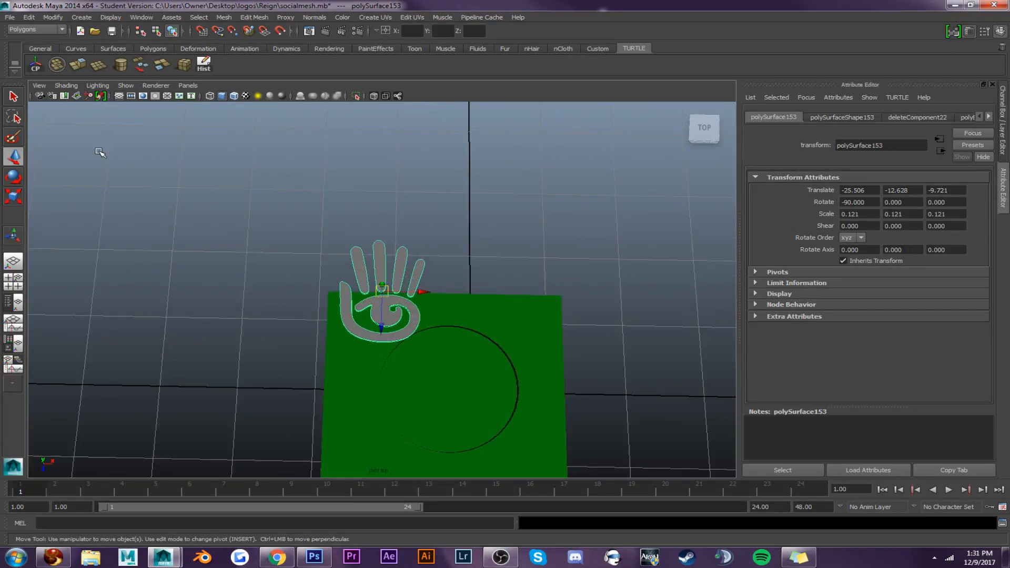
{"action": "right_click_drag", "start_coordinate": [449, 432], "coordinate": [480, 265], "text": "alt"}
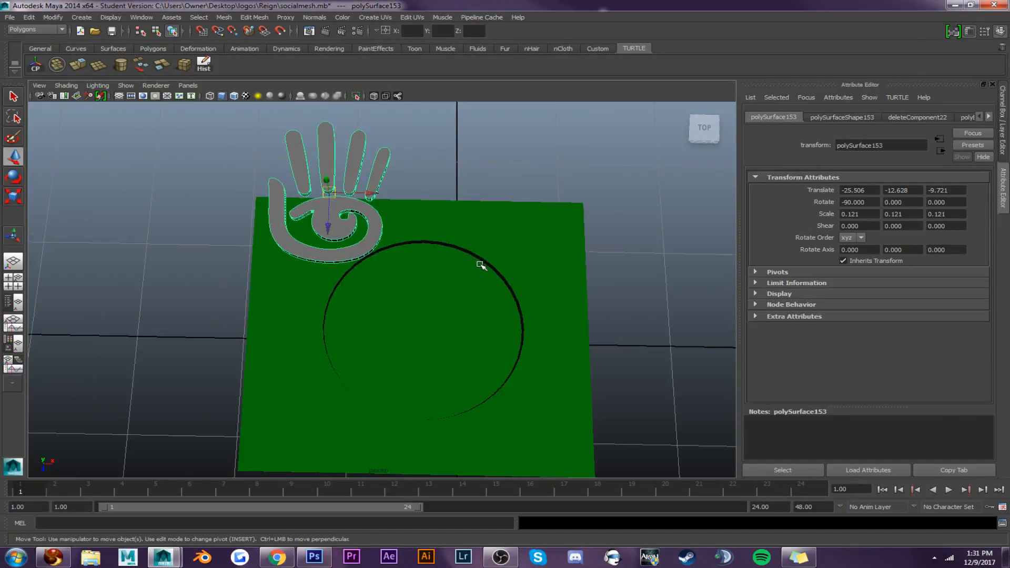
{"action": "middle_click_drag", "start_coordinate": [495, 356], "coordinate": [430, 266], "text": "alt"}
{"action": "left_click_drag", "start_coordinate": [264, 104], "coordinate": [248, 307]}
{"action": "key", "text": "r"}
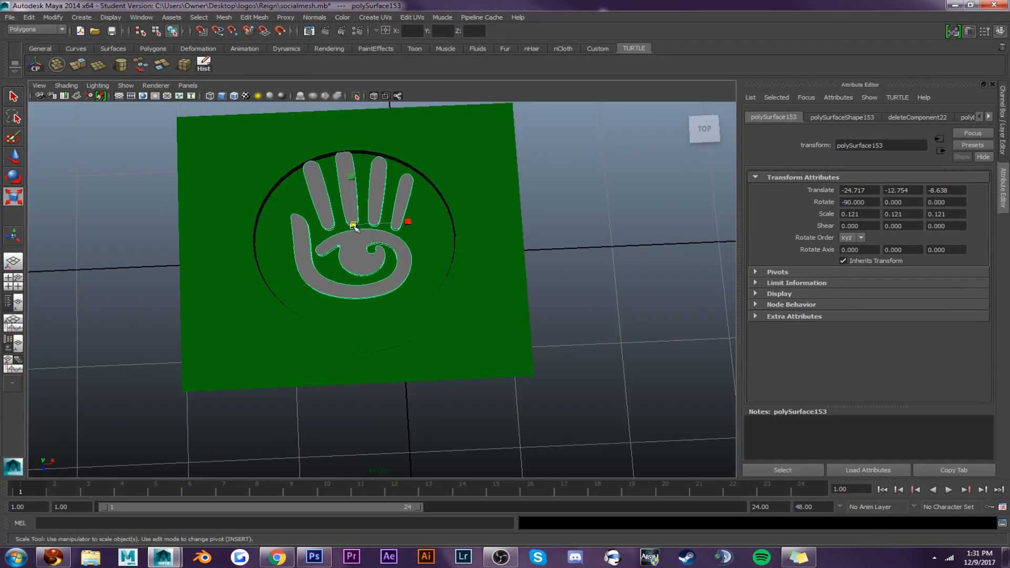
{"action": "mouse_move", "coordinate": [353, 227]}
{"action": "left_mouse_down"}
{"action": "mouse_move", "coordinate": [336, 230]}
{"action": "mouse_move", "coordinate": [355, 253]}
{"action": "mouse_move", "coordinate": [365, 241]}
{"action": "mouse_move", "coordinate": [369, 311]}
{"action": "mouse_move", "coordinate": [369, 224]}
{"action": "mouse_move", "coordinate": [360, 244]}
{"action": "left_mouse_up"}
{"action": "key", "text": "w"}
{"action": "scroll", "coordinate": [363, 243], "scroll_direction": "up", "scroll_amount": 5}
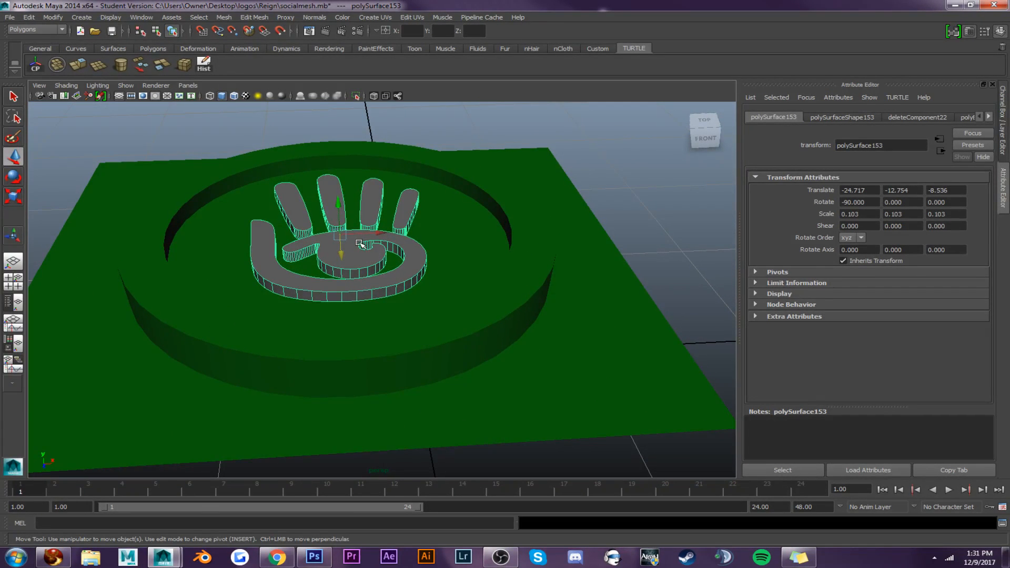
Extract the top faces of the hand's palm swirl and four fingers from the mesh
{"action": "right_click_drag", "start_coordinate": [353, 246], "coordinate": [353, 271]}
{"action": "left_click", "coordinate": [354, 263]}
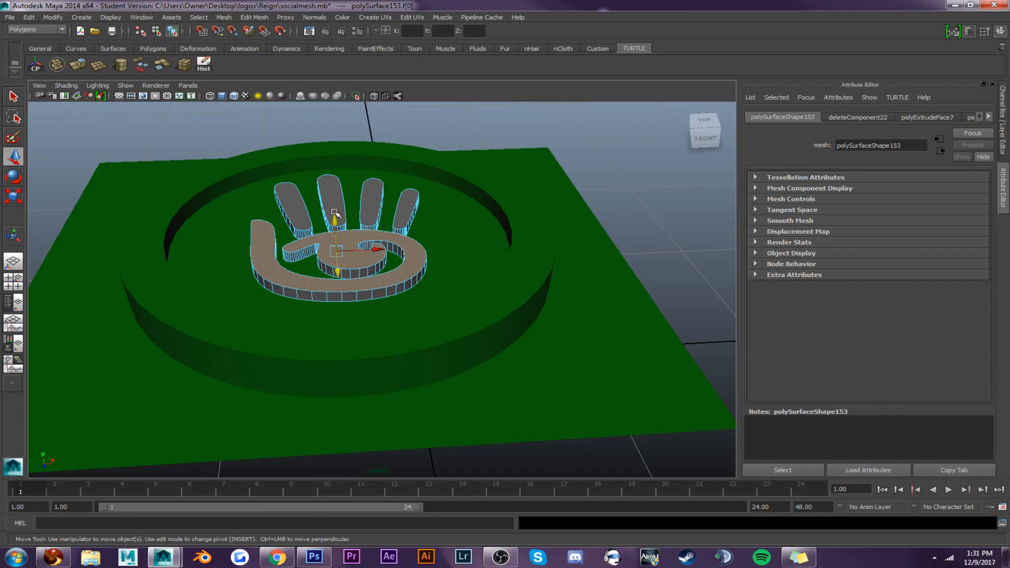
{"action": "left_click", "coordinate": [296, 204], "text": "shift"}
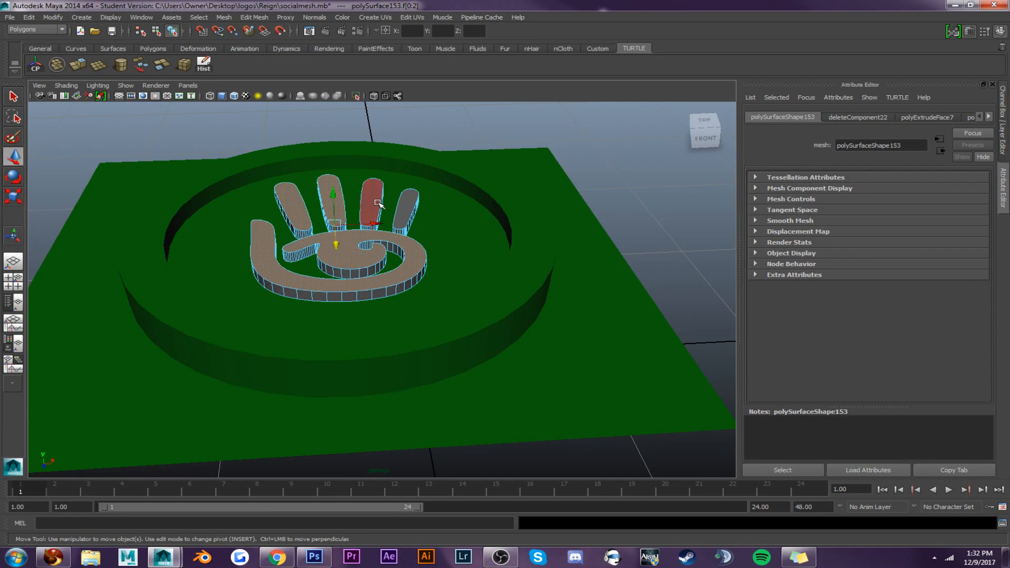
{"action": "left_click", "coordinate": [404, 205], "text": "shift"}
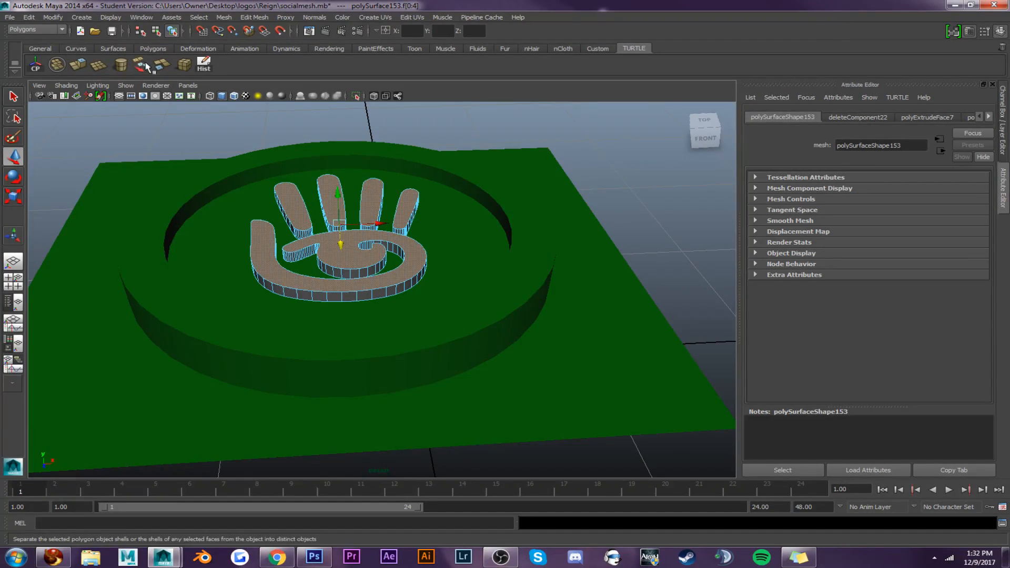
{"action": "left_click", "coordinate": [162, 66]}
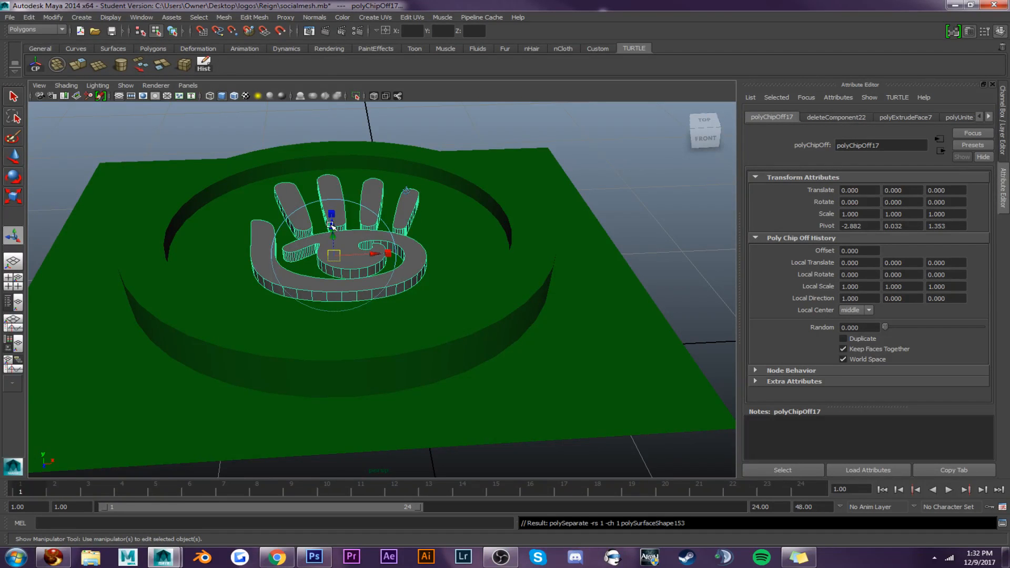
{"action": "left_click_drag", "start_coordinate": [331, 225], "coordinate": [342, 117]}
{"action": "scroll", "coordinate": [353, 188], "scroll_direction": "down", "scroll_amount": 3}
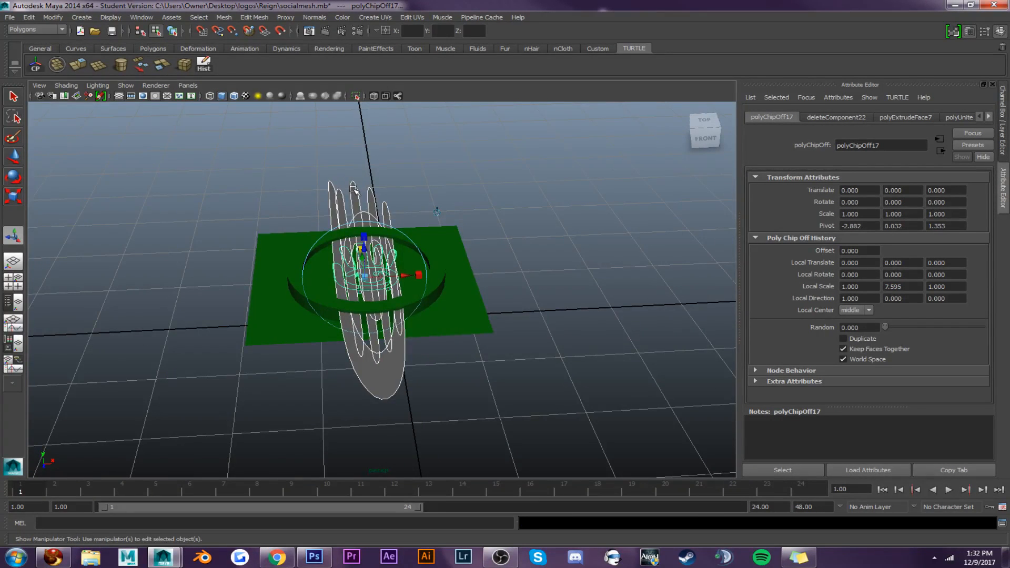
{"action": "key", "text": "ctrl+z"}
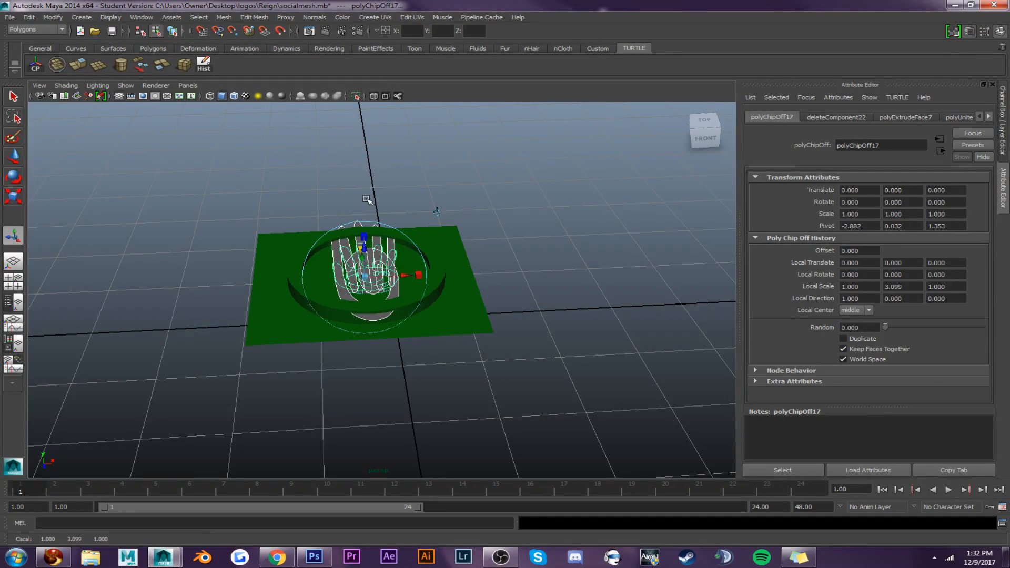
Lift the extracted top faces about 1.009 above the hand's side walls and return to object selection
{"action": "left_click_drag", "start_coordinate": [385, 250], "coordinate": [435, 158], "text": "alt"}
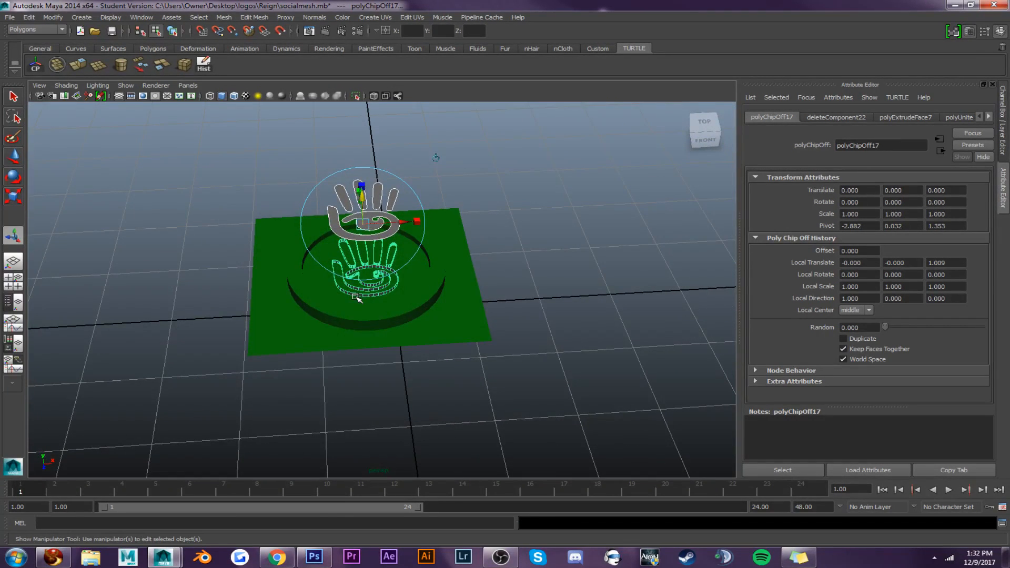
{"action": "right_click_drag", "start_coordinate": [357, 298], "coordinate": [375, 287]}
{"action": "scroll", "coordinate": [376, 309], "scroll_direction": "up", "scroll_amount": 3}
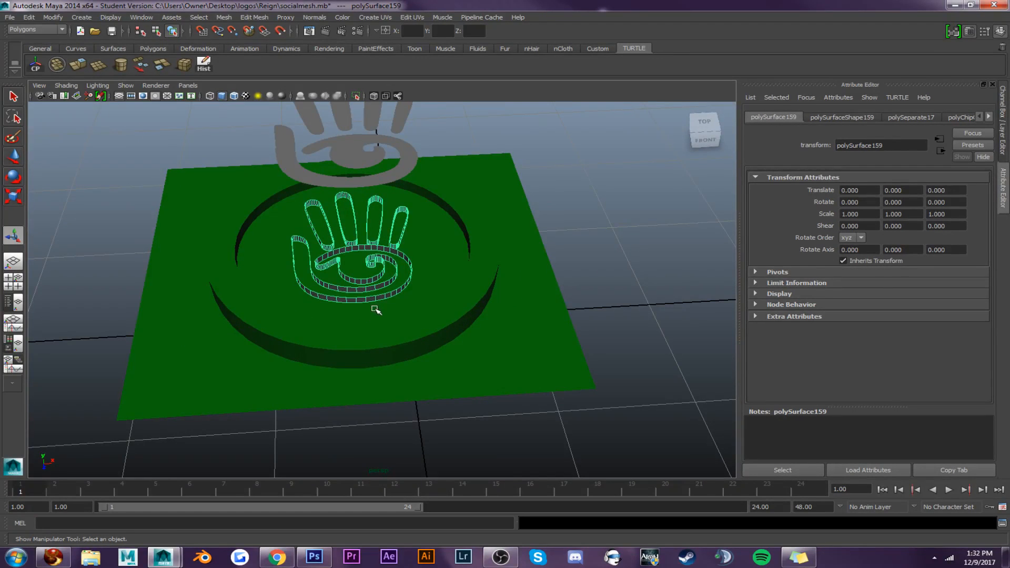
Assign a new Ilr Occ Sampler material to the hand's side walls and create their UVs with Automatic Mapping
{"action": "right_click_drag", "start_coordinate": [353, 248], "coordinate": [368, 445]}
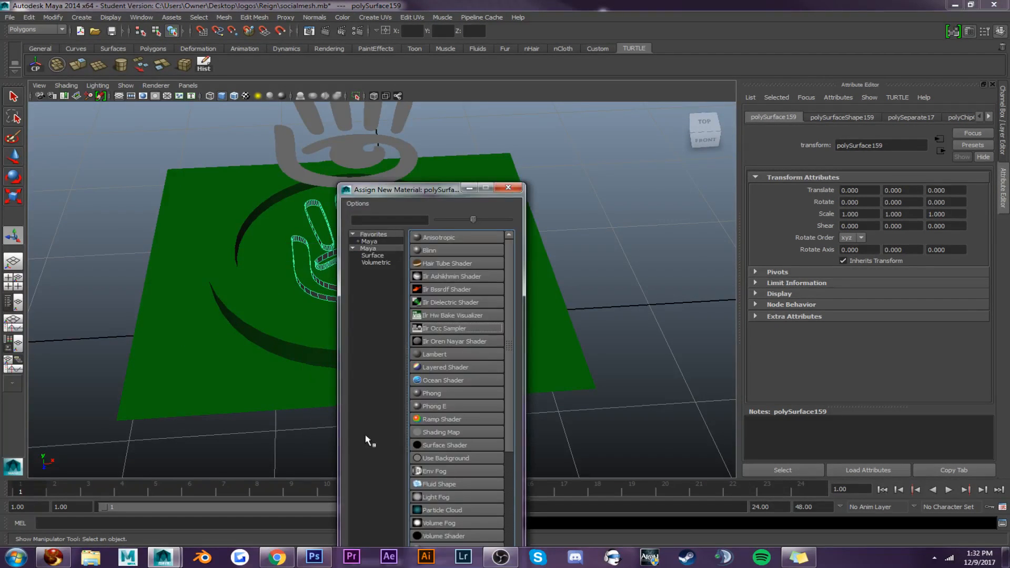
{"action": "left_click", "coordinate": [444, 329]}
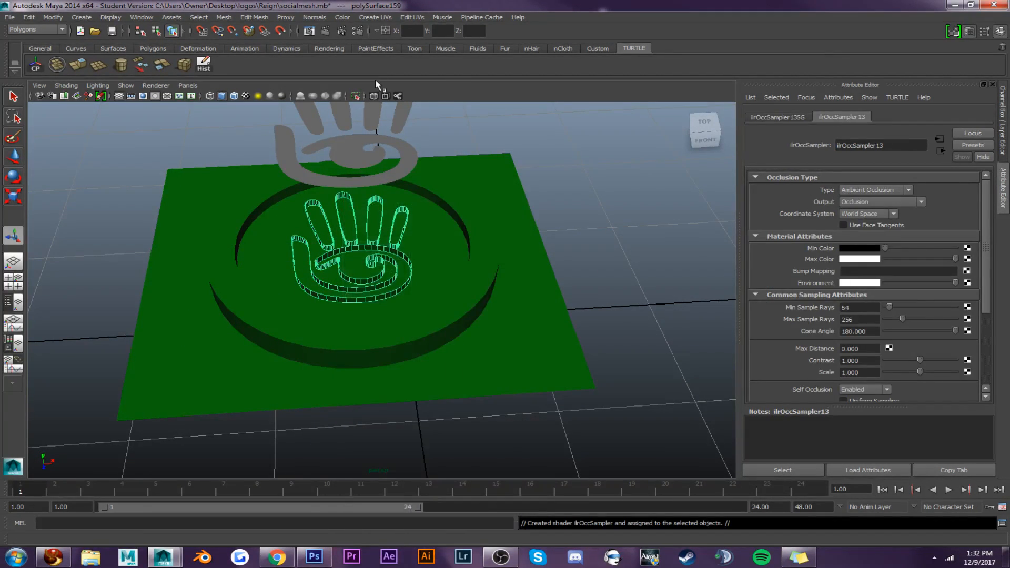
{"action": "left_click", "coordinate": [381, 19]}
{"action": "left_click", "coordinate": [382, 63]}
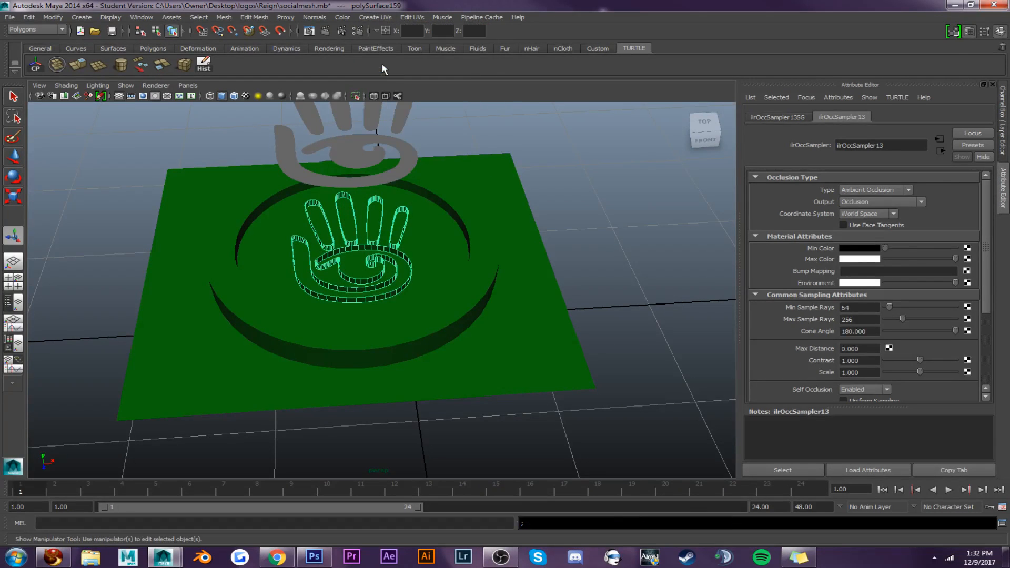
{"action": "right_click_drag", "start_coordinate": [362, 156], "coordinate": [389, 141]}
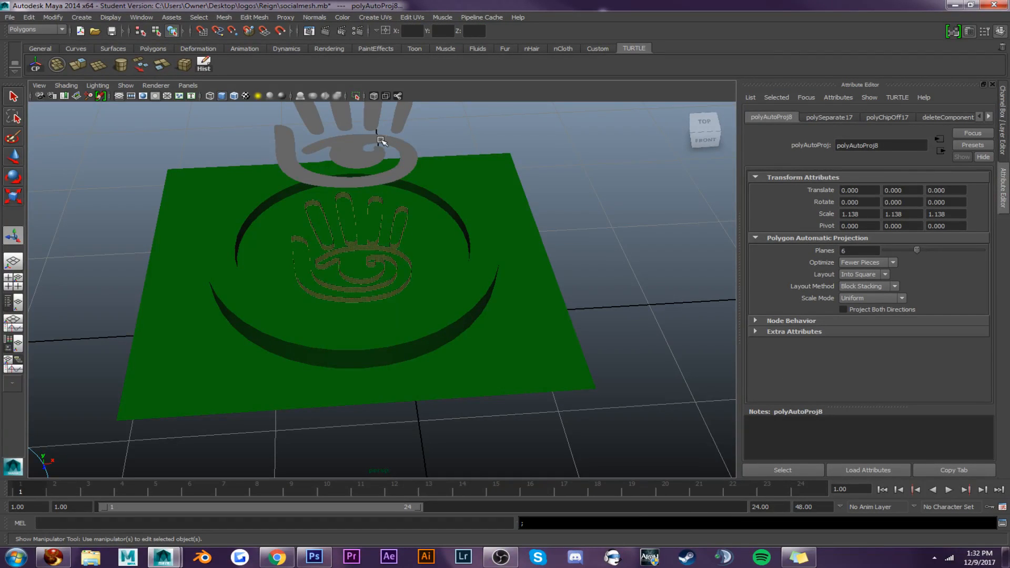
Combine the palm swirl and four finger tops into one mesh and center its pivot
{"action": "left_click", "coordinate": [356, 141]}
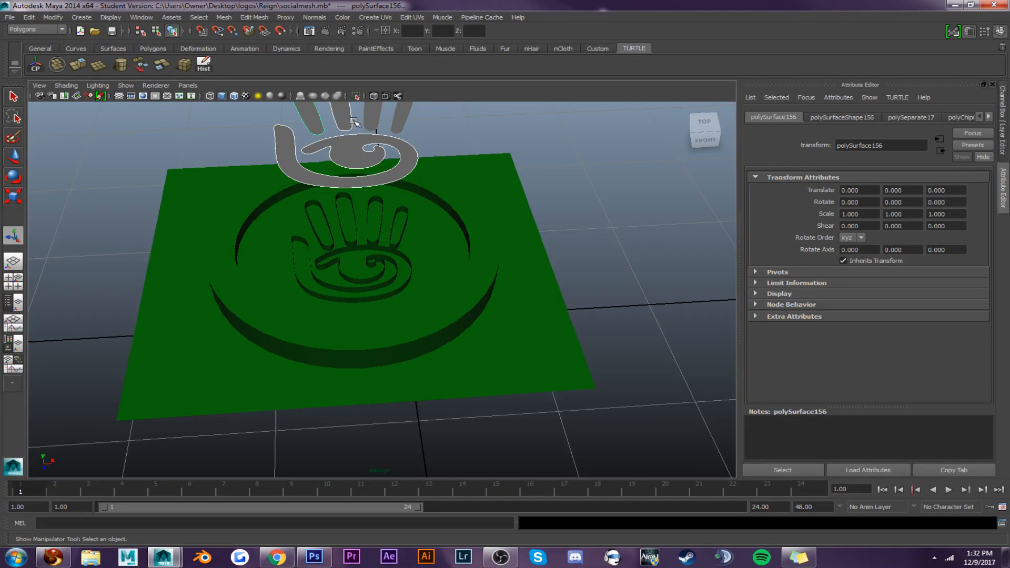
{"action": "left_click", "coordinate": [371, 121]}
{"action": "left_click", "coordinate": [405, 121], "text": "shift"}
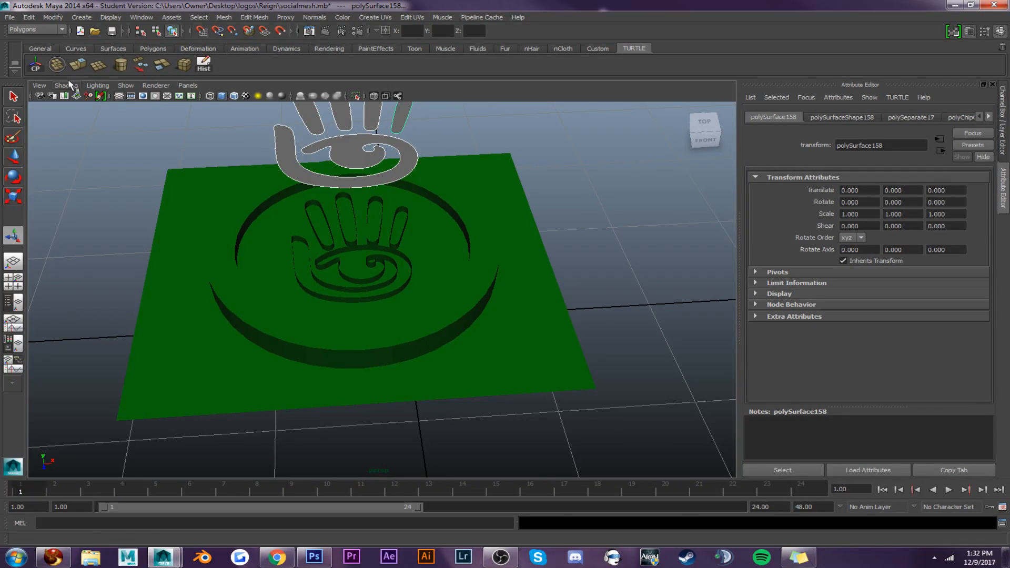
{"action": "left_click", "coordinate": [35, 66]}
{"action": "key", "text": "t"}
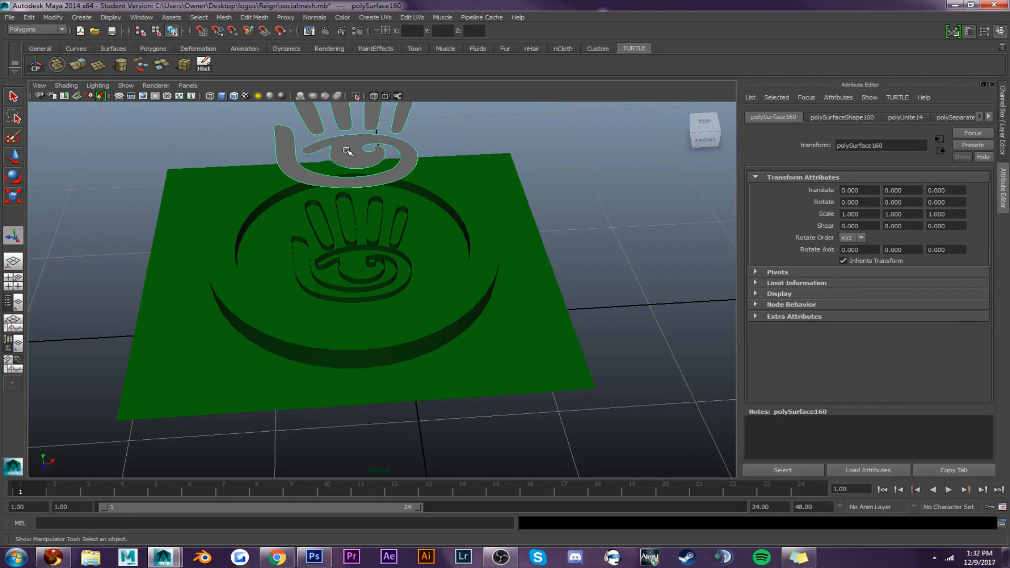
Lower the combined hand top onto the side walls, to a Y translation of about -1.009
{"action": "key", "text": "w"}
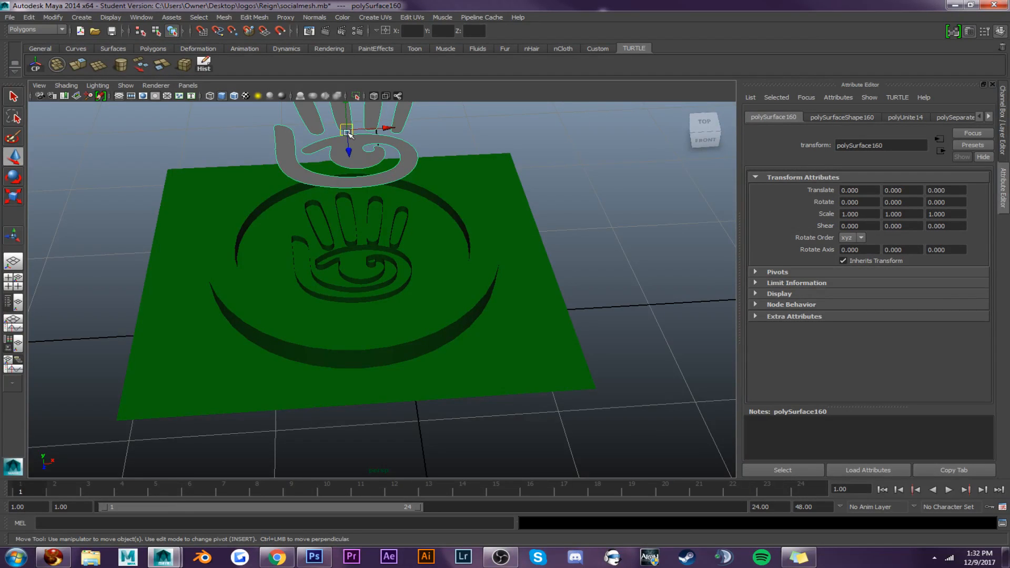
{"action": "scroll", "coordinate": [348, 134], "scroll_direction": "down", "scroll_amount": 3}
{"action": "left_click_drag", "start_coordinate": [360, 164], "coordinate": [355, 233]}
{"action": "scroll", "coordinate": [354, 287], "scroll_direction": "up", "scroll_amount": 2}
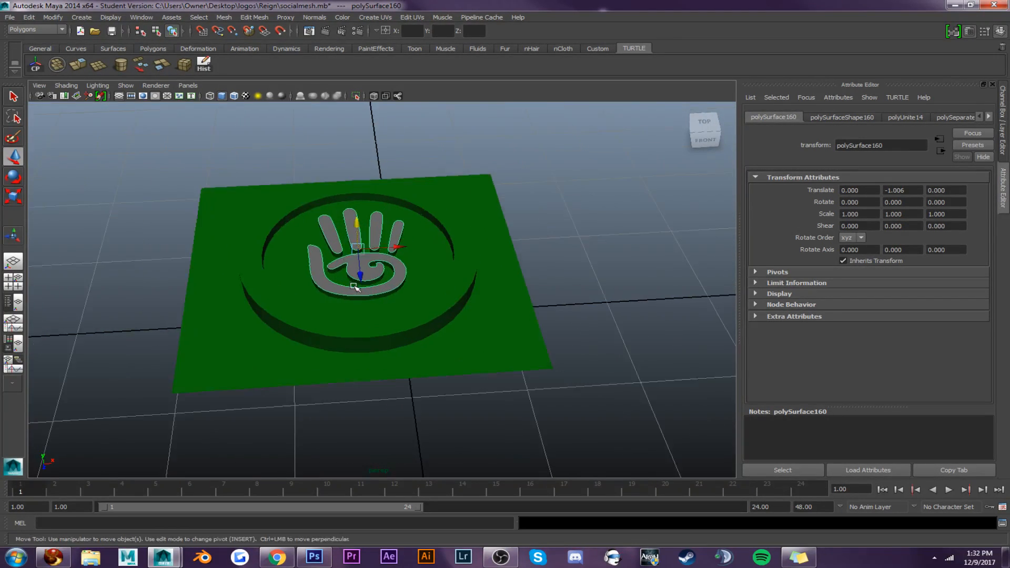
{"action": "scroll", "coordinate": [354, 287], "scroll_direction": "up", "scroll_amount": 4}
{"action": "left_click_drag", "start_coordinate": [295, 210], "coordinate": [402, 169], "text": "alt"}
{"action": "left_click_drag", "start_coordinate": [91, 174], "coordinate": [91, 175]}
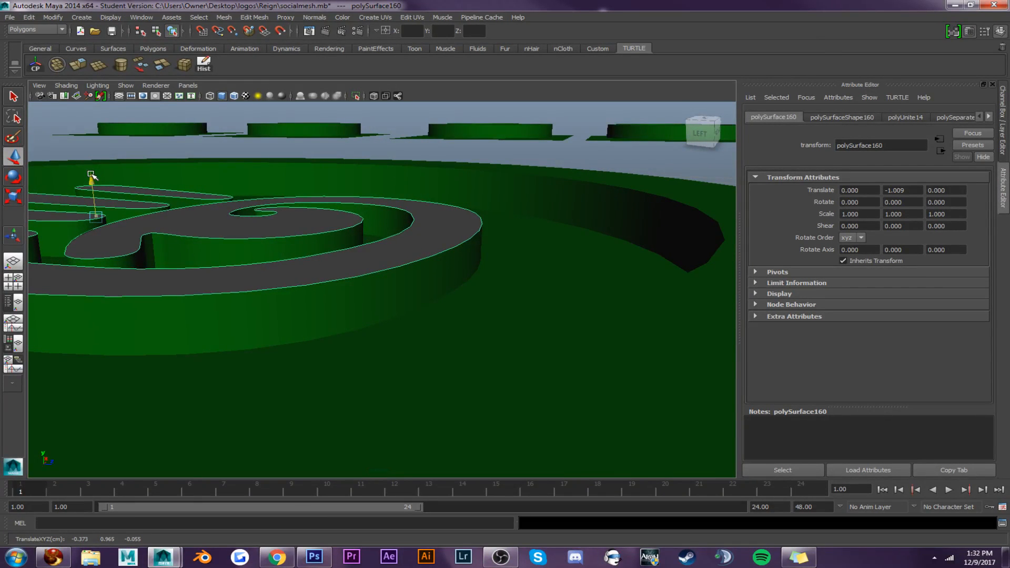
{"action": "left_click_drag", "start_coordinate": [219, 201], "coordinate": [144, 211], "text": "alt"}
{"action": "scroll", "coordinate": [144, 209], "scroll_direction": "up", "scroll_amount": 10}
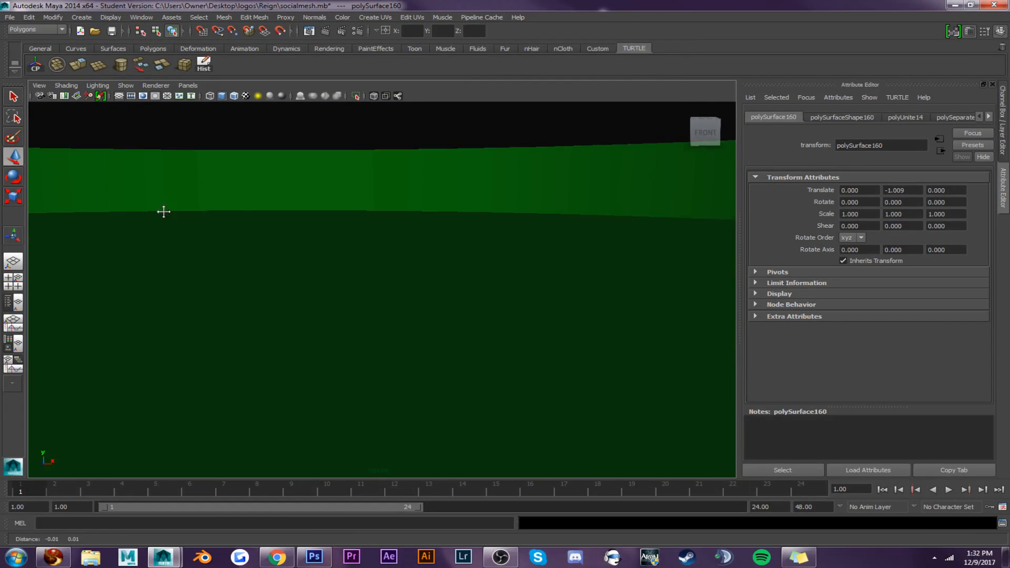
Assign a new Ilr Occ Sampler material to the combined hand top
{"action": "right_click_drag", "start_coordinate": [179, 239], "coordinate": [194, 287], "text": "alt"}
{"action": "left_click_drag", "start_coordinate": [194, 286], "coordinate": [343, 319], "text": "alt"}
{"action": "right_click_drag", "start_coordinate": [352, 190], "coordinate": [350, 368]}
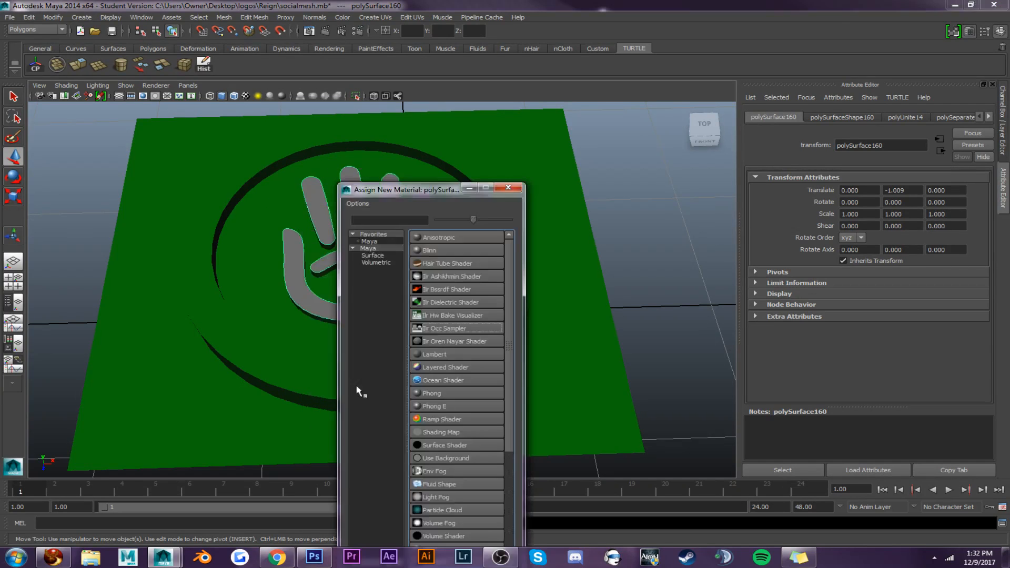
{"action": "left_click", "coordinate": [424, 330]}
Create the hand top's UVs based on the camera from the top view
{"action": "left_click", "coordinate": [704, 125]}
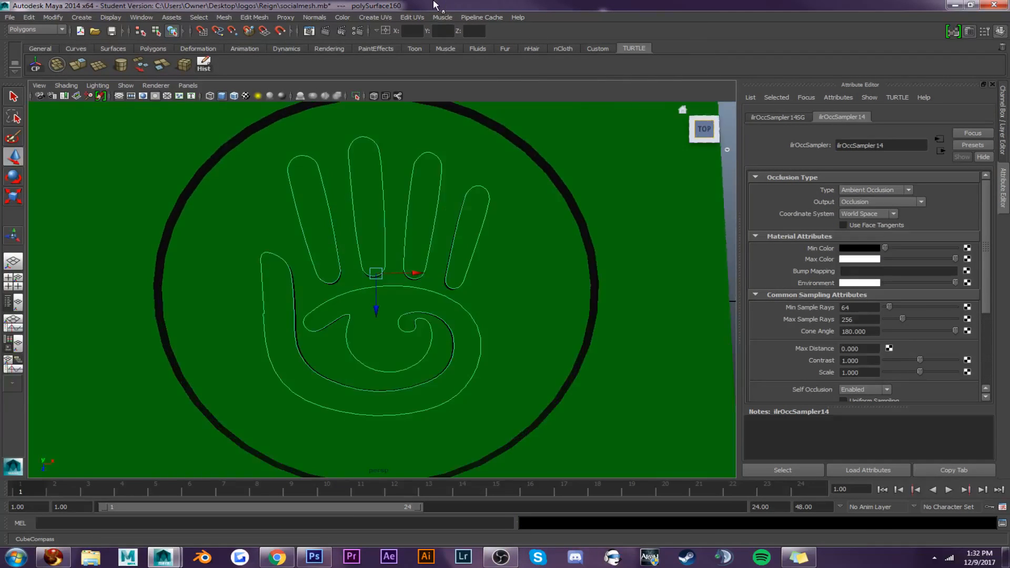
{"action": "left_click", "coordinate": [391, 17]}
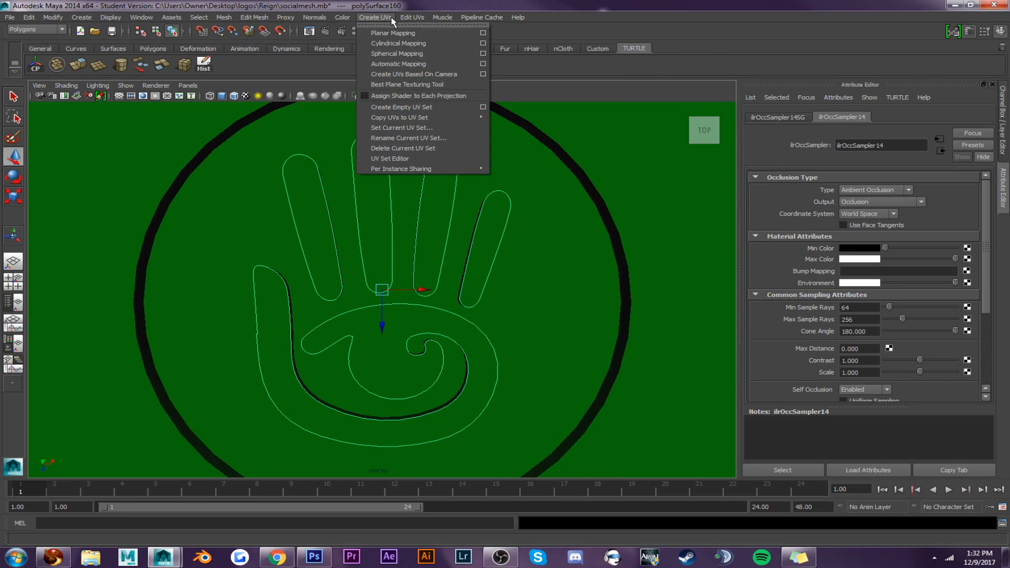
{"action": "left_click", "coordinate": [391, 74]}
{"action": "right_click_drag", "start_coordinate": [372, 227], "coordinate": [428, 200]}
Move the hand top, its walls, the ring and the base plane together beside the finished plates, with the plane at about 6.818, 0.773, -5.750
{"action": "scroll", "coordinate": [348, 214], "scroll_direction": "down", "scroll_amount": 6}
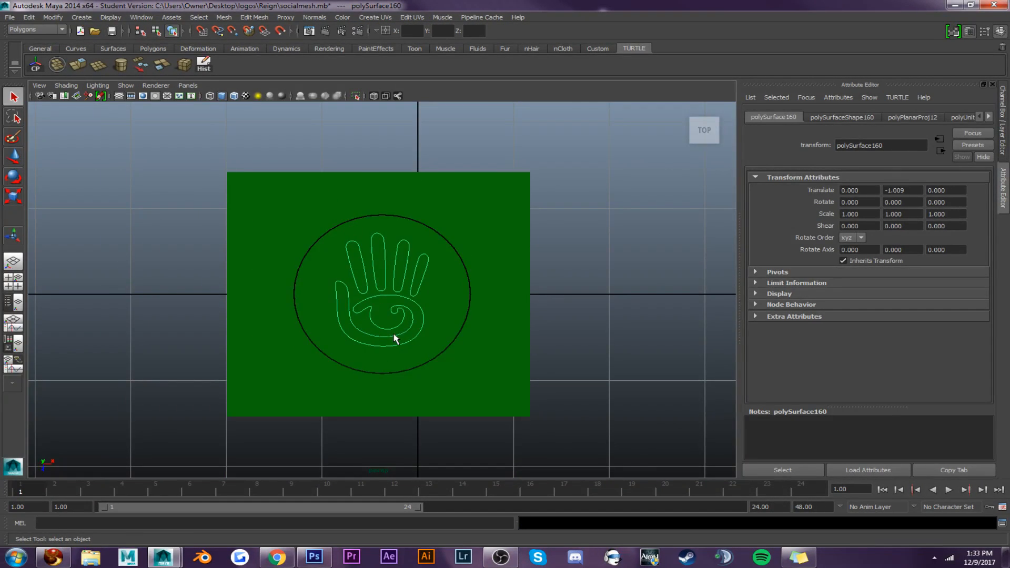
{"action": "mouse_move", "coordinate": [396, 337]}
{"action": "left_mouse_down", "text": "alt"}
{"action": "mouse_move", "coordinate": [403, 297]}
{"action": "mouse_move", "coordinate": [391, 321]}
{"action": "left_mouse_up", "text": "alt"}
{"action": "left_click", "coordinate": [389, 323], "text": "shift"}
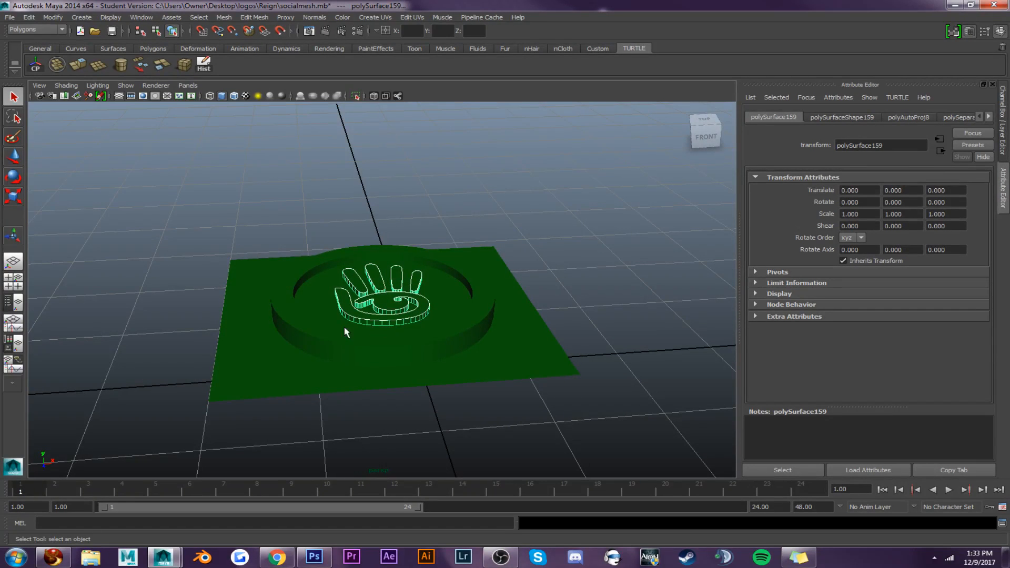
{"action": "left_click", "coordinate": [286, 332], "text": "shift"}
{"action": "left_click", "coordinate": [232, 340], "text": "shift"}
{"action": "key", "text": "w"}
{"action": "scroll", "coordinate": [353, 332], "scroll_direction": "down", "scroll_amount": 5}
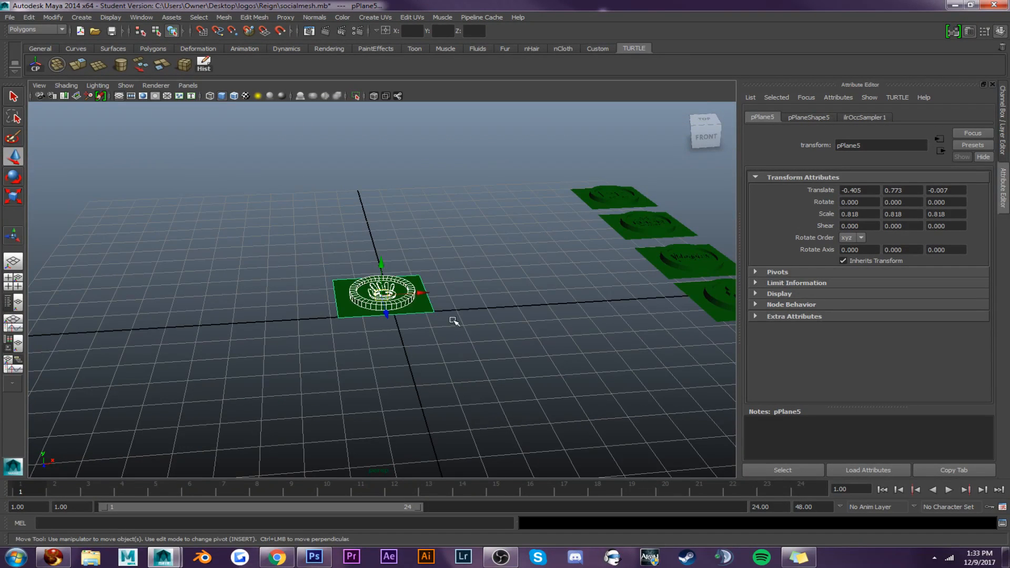
{"action": "left_click_drag", "start_coordinate": [428, 289], "coordinate": [573, 223]}
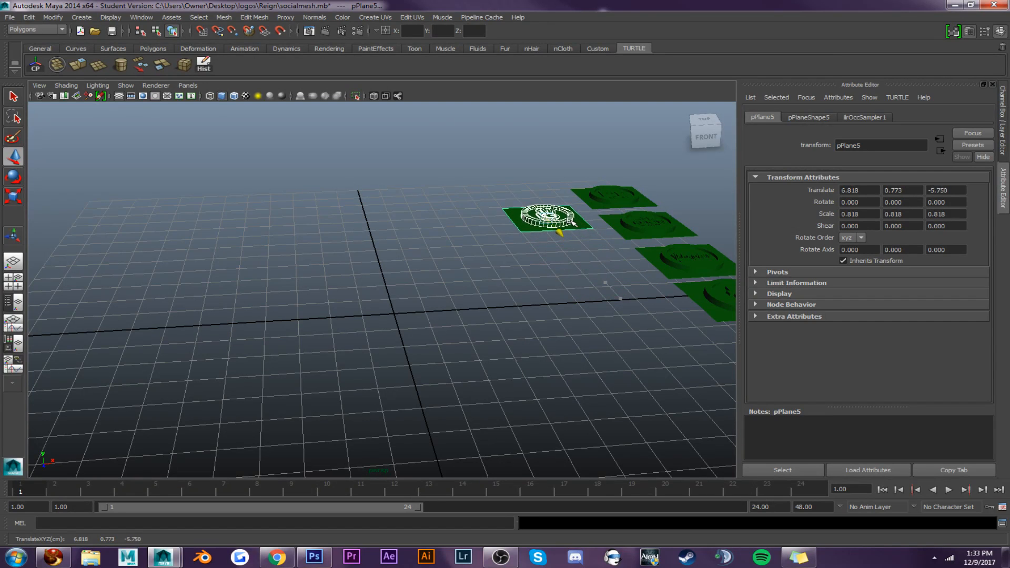
Duplicate the hand plate's ring and base plane and move the copy near the origin, with the ring at about -0.081, 0.000, 1.078
{"action": "left_click", "coordinate": [518, 236]}
{"action": "left_click", "coordinate": [528, 225]}
{"action": "left_click", "coordinate": [541, 225], "text": "shift"}
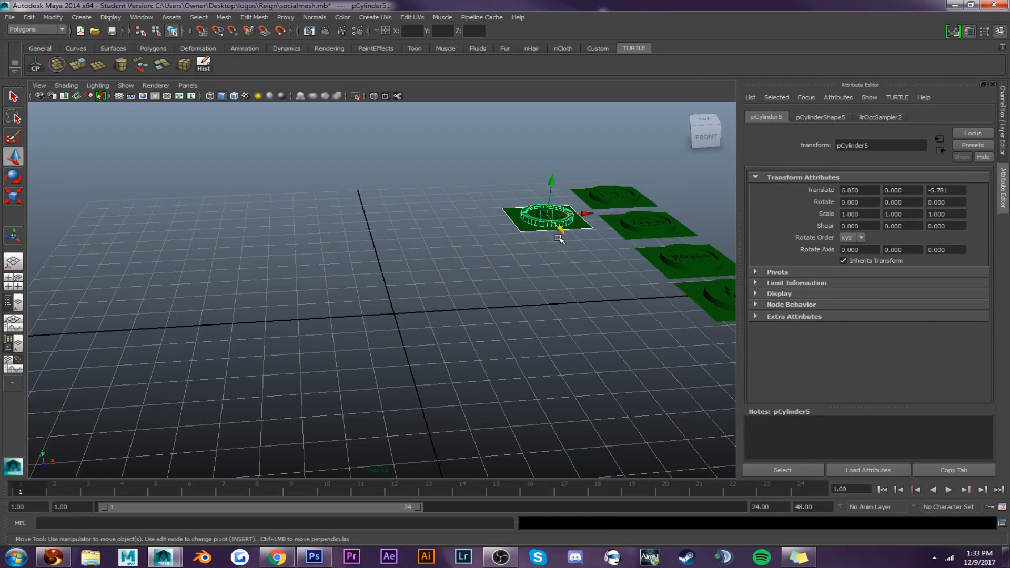
{"action": "key", "text": "ctrl+d"}
{"action": "left_click_drag", "start_coordinate": [569, 232], "coordinate": [450, 324]}
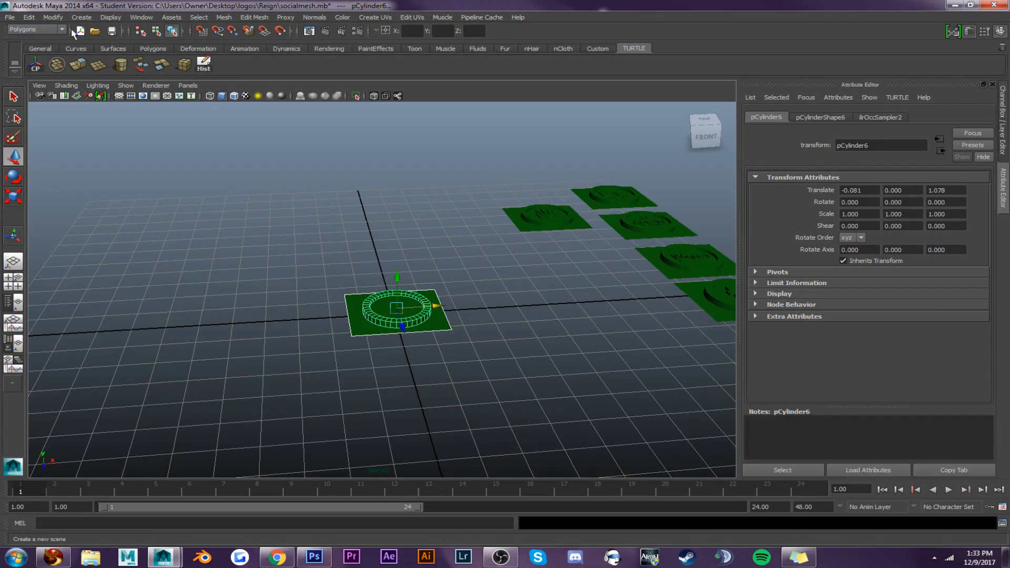
{"action": "left_click", "coordinate": [87, 19]}
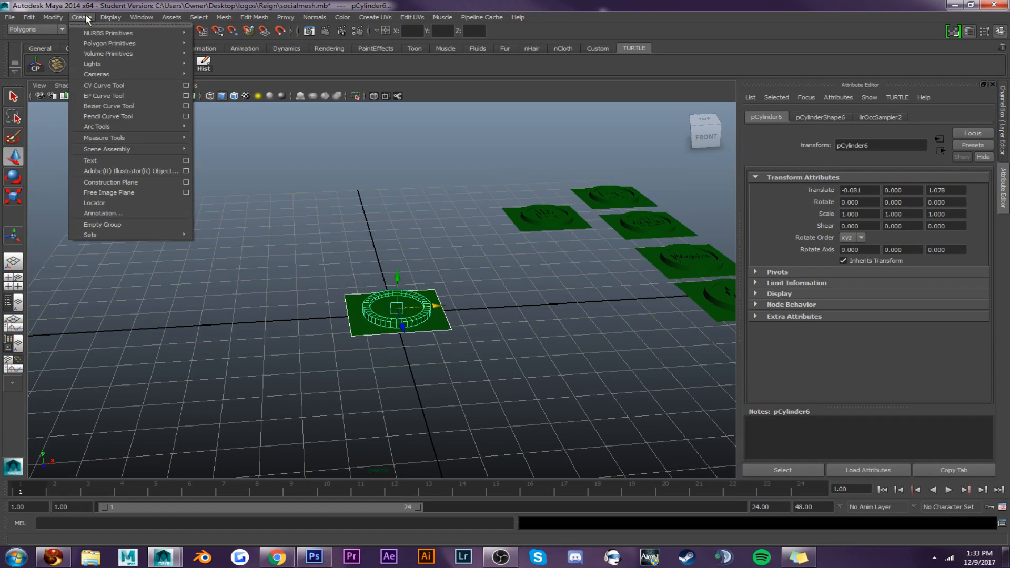
{"action": "left_click", "coordinate": [142, 171]}
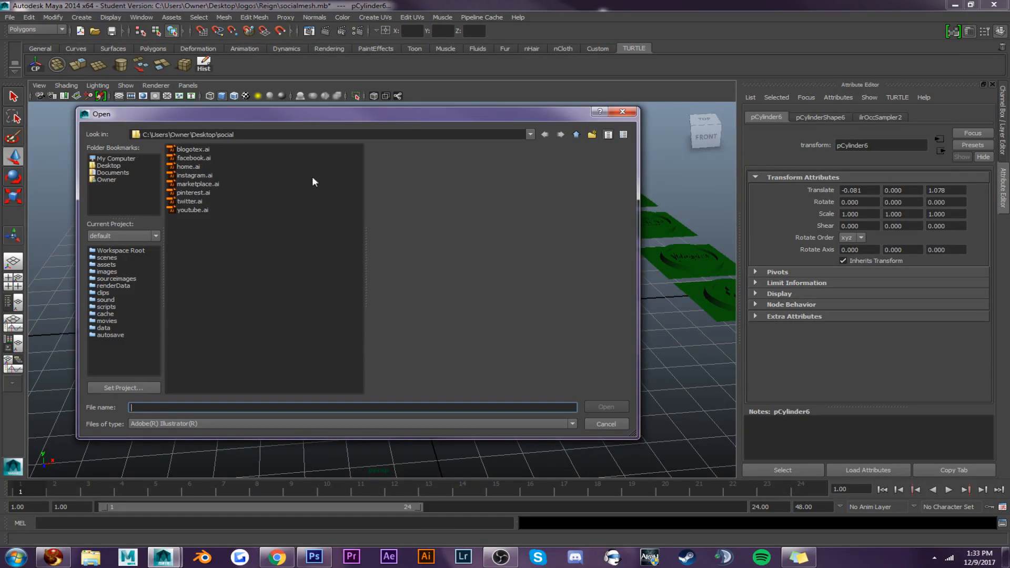
{"action": "left_click_drag", "start_coordinate": [519, 113], "coordinate": [285, 122]}
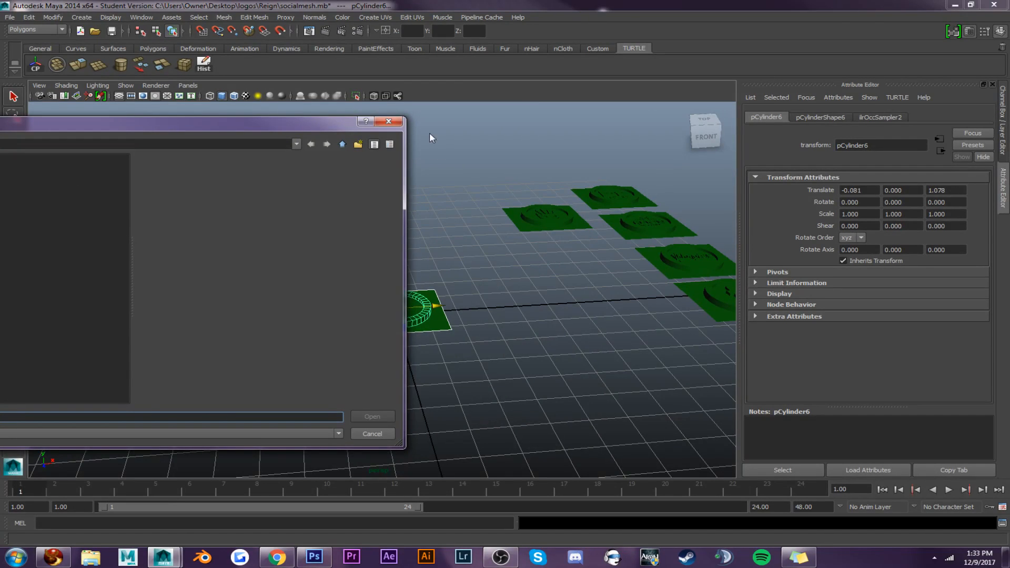
{"action": "left_click", "coordinate": [397, 122]}
Create a polygon cylinder beside the new blank plate, at about 2.339, 0.000, 1.090
{"action": "scroll", "coordinate": [626, 275], "scroll_direction": "down", "scroll_amount": 6}
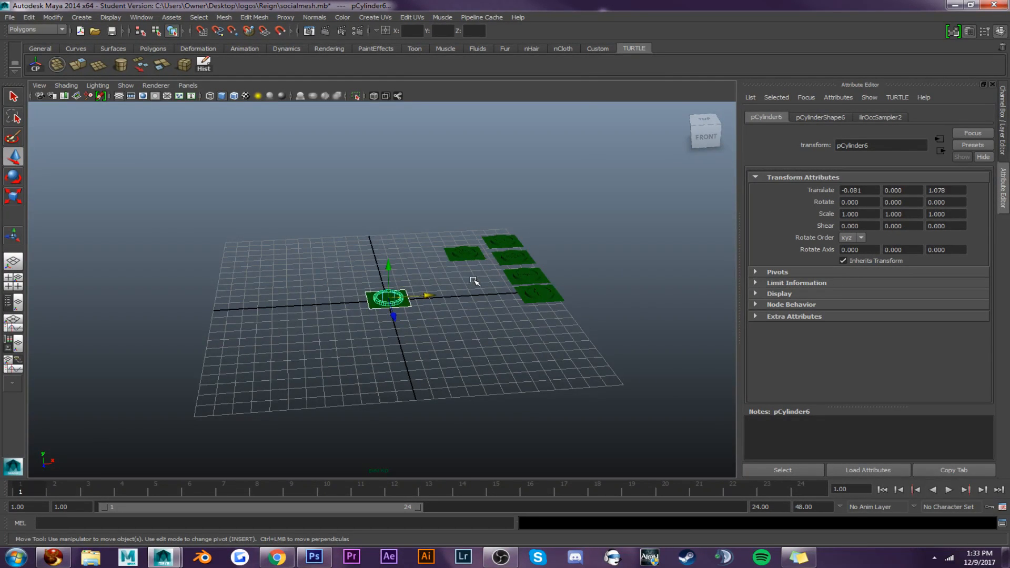
{"action": "scroll", "coordinate": [474, 281], "scroll_direction": "up", "scroll_amount": 2}
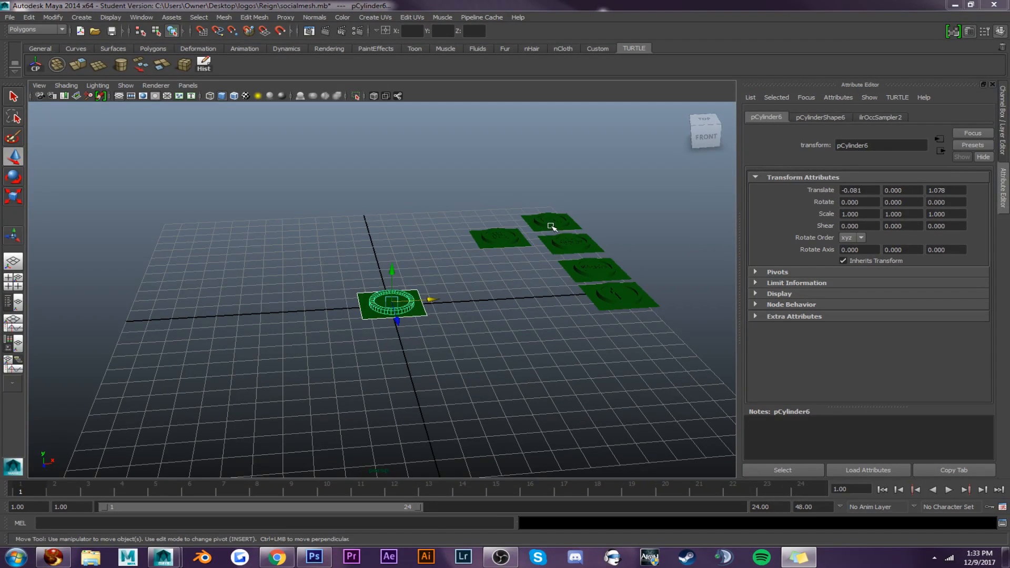
{"action": "left_click_drag", "start_coordinate": [588, 261], "coordinate": [520, 341], "text": "alt"}
{"action": "scroll", "coordinate": [555, 309], "scroll_direction": "up", "scroll_amount": 2}
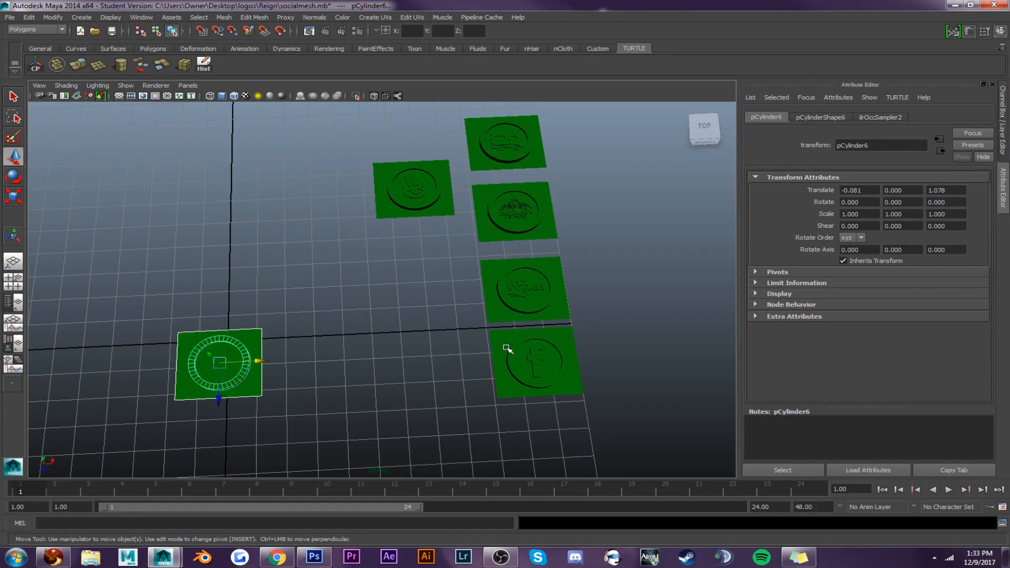
{"action": "scroll", "coordinate": [211, 356], "scroll_direction": "up", "scroll_amount": 5}
{"action": "middle_click_drag", "start_coordinate": [216, 356], "coordinate": [488, 216], "text": "alt"}
{"action": "left_click_drag", "start_coordinate": [356, 306], "coordinate": [373, 271], "text": "alt"}
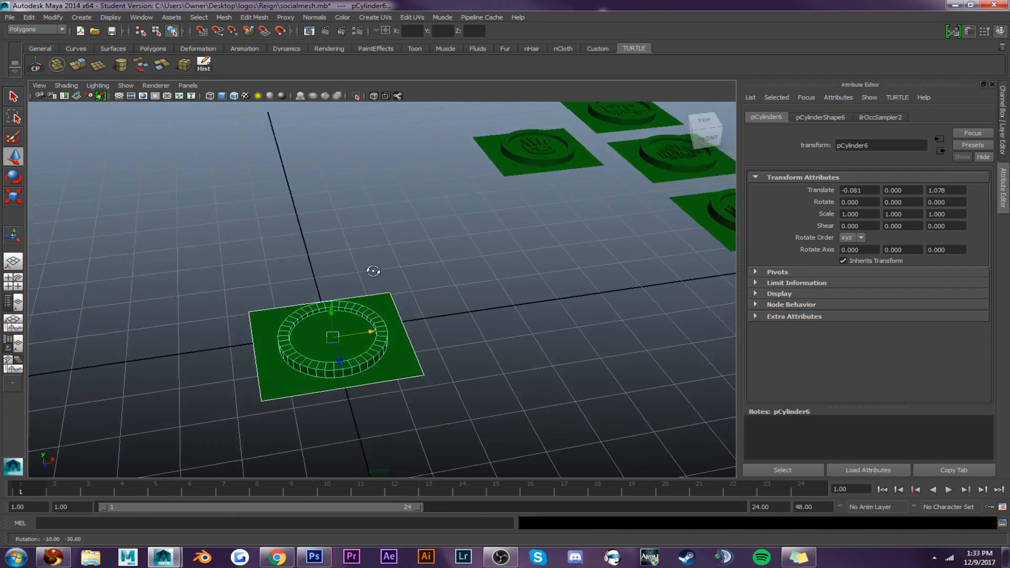
{"action": "left_click", "coordinate": [121, 65]}
{"action": "left_click_drag", "start_coordinate": [461, 361], "coordinate": [455, 349]}
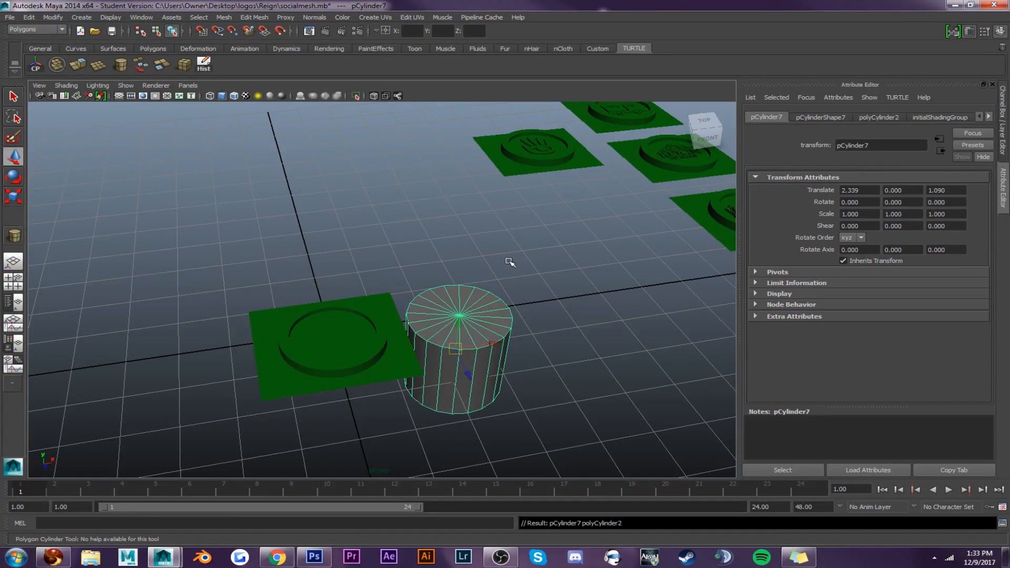
Set the new cylinder's Subdivisions Axis to 36
{"action": "left_click", "coordinate": [877, 118]}
{"action": "double_click", "coordinate": [858, 220]}
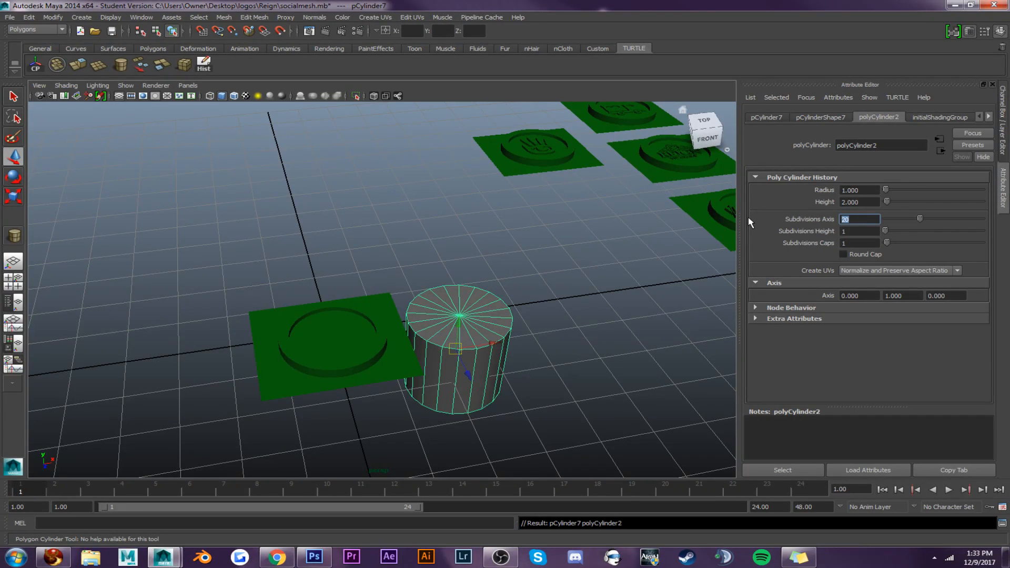
{"action": "type", "text": "36"}
{"action": "key", "text": "Return"}
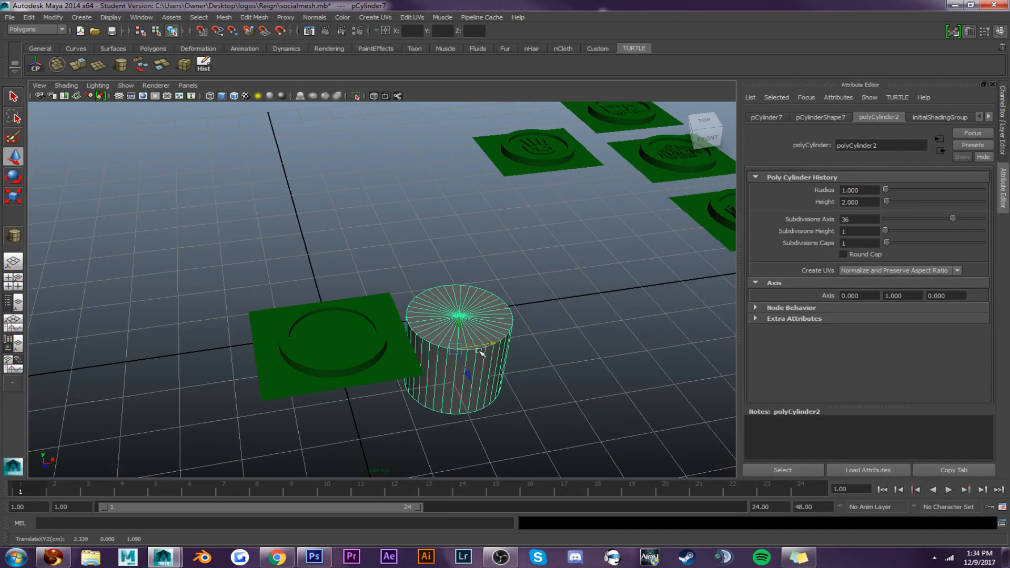
{"action": "mouse_move", "coordinate": [484, 364]}
{"action": "left_mouse_down", "text": "alt"}
{"action": "mouse_move", "coordinate": [489, 400]}
{"action": "mouse_move", "coordinate": [514, 428]}
{"action": "mouse_move", "coordinate": [496, 361]}
{"action": "left_mouse_up", "text": "alt"}
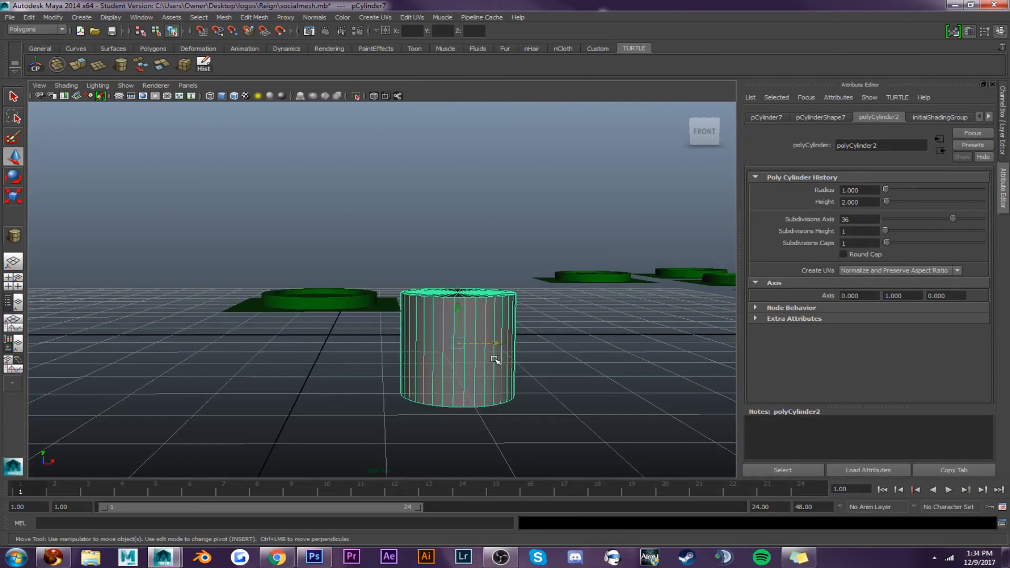
Delete the new cylinder's side and bottom faces, keeping only its top cap
{"action": "right_click", "coordinate": [473, 376]}
{"action": "left_click", "coordinate": [473, 356]}
{"action": "left_click_drag", "start_coordinate": [343, 361], "coordinate": [602, 451]}
{"action": "key", "text": "Delete"}
Extrude the cap's outer edge loop straight down to form a short wall around the disc
{"action": "mouse_move", "coordinate": [476, 307]}
{"action": "left_mouse_down", "text": "alt"}
{"action": "mouse_move", "coordinate": [463, 305]}
{"action": "mouse_move", "coordinate": [479, 289]}
{"action": "mouse_move", "coordinate": [479, 299]}
{"action": "left_mouse_up", "text": "alt"}
{"action": "right_click", "coordinate": [473, 289]}
{"action": "left_click", "coordinate": [509, 278]}
{"action": "left_click", "coordinate": [472, 271]}
{"action": "middle_click_drag", "start_coordinate": [480, 277], "coordinate": [396, 281], "text": "alt"}
{"action": "right_click_drag", "start_coordinate": [395, 290], "coordinate": [392, 287]}
{"action": "double_click", "coordinate": [396, 292]}
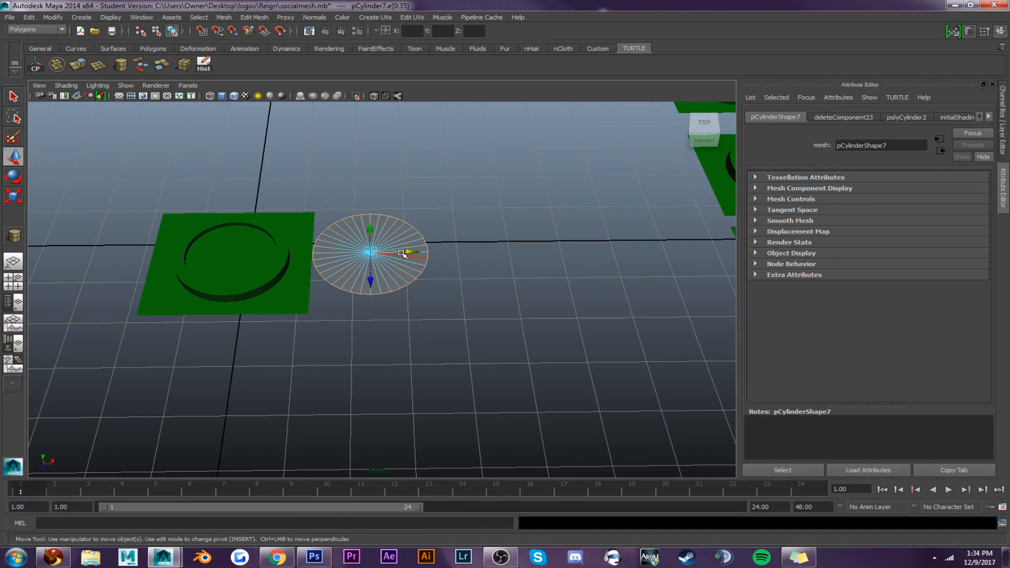
{"action": "left_click_drag", "start_coordinate": [403, 255], "coordinate": [406, 295], "text": "alt"}
{"action": "left_click", "coordinate": [79, 67]}
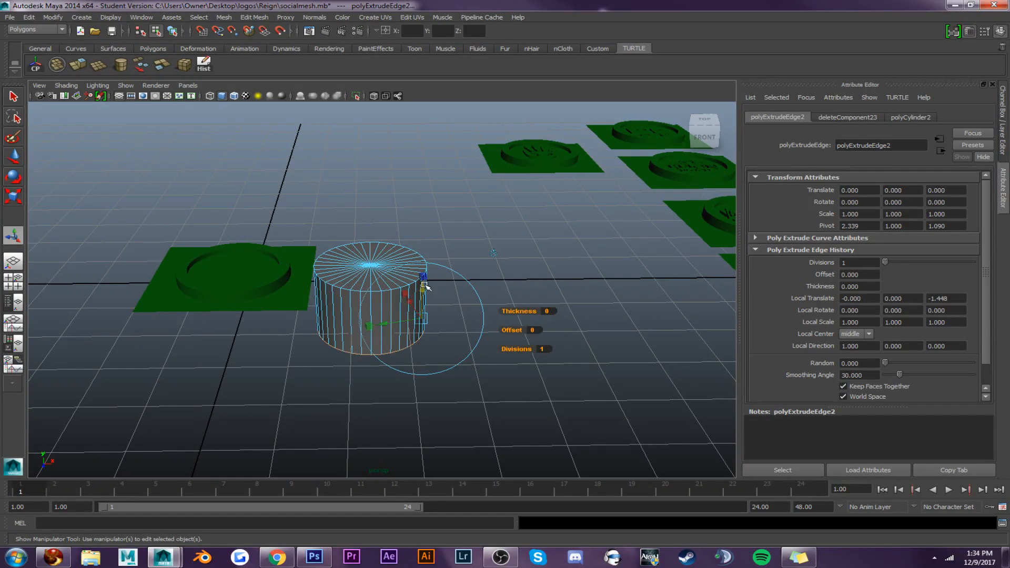
{"action": "key", "text": "ctrl+z"}
{"action": "left_click_drag", "start_coordinate": [426, 232], "coordinate": [425, 245]}
{"action": "right_click_drag", "start_coordinate": [404, 248], "coordinate": [392, 275]}
{"action": "mouse_move", "coordinate": [392, 275]}
{"action": "left_mouse_down", "text": "alt"}
{"action": "mouse_move", "coordinate": [387, 311]}
{"action": "mouse_move", "coordinate": [390, 276]}
{"action": "left_mouse_up", "text": "alt"}
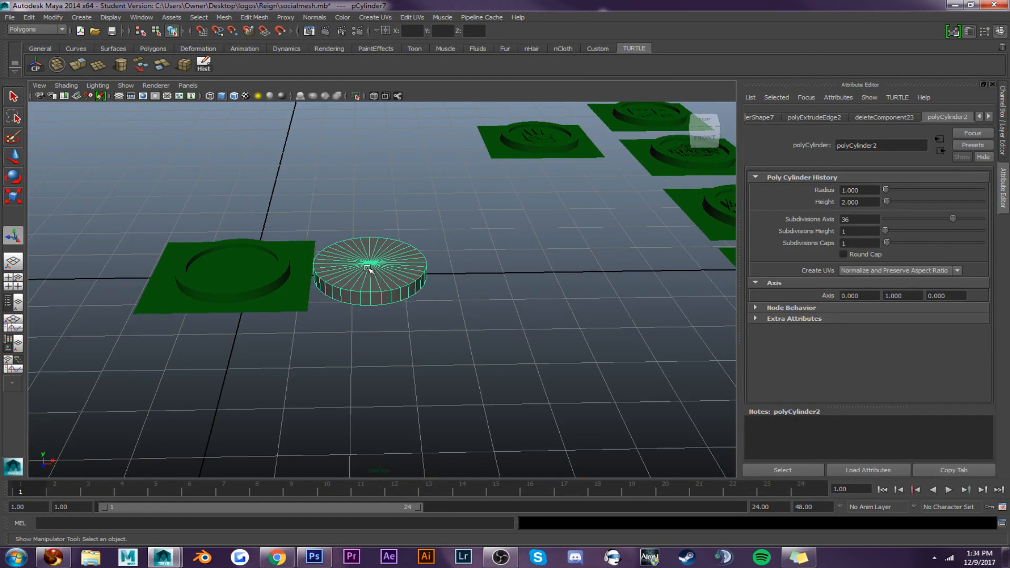
Assign a new Ilr Occ Sampler material to the disc and apply automatic UV mapping to it
{"action": "right_click_drag", "start_coordinate": [370, 267], "coordinate": [371, 468]}
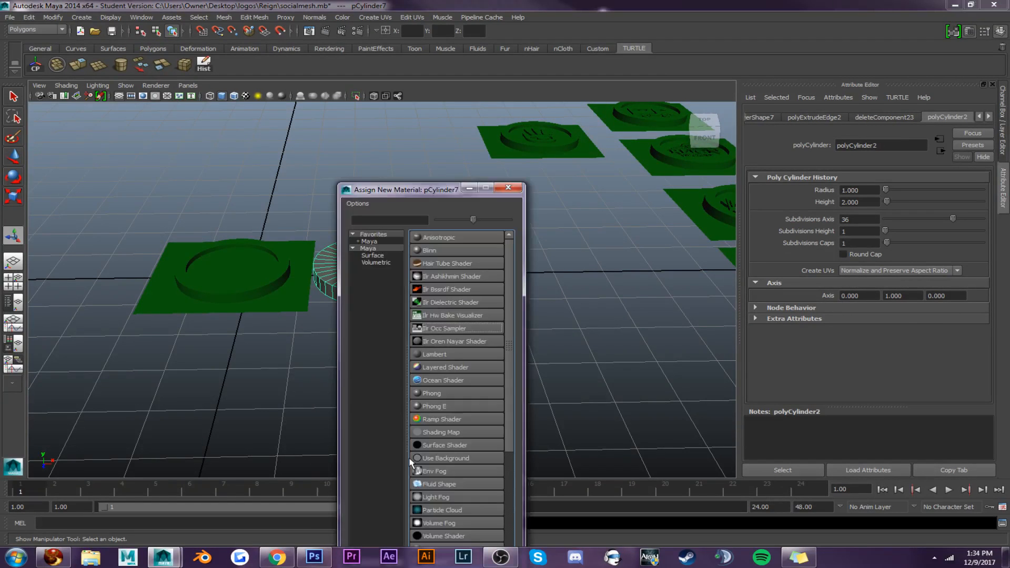
{"action": "left_click", "coordinate": [445, 328]}
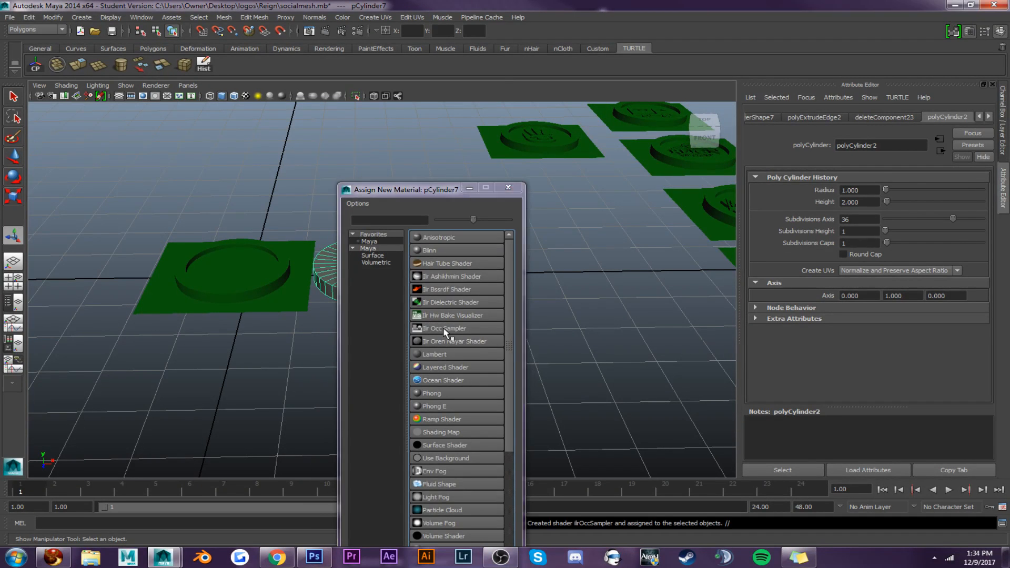
{"action": "left_click", "coordinate": [387, 18]}
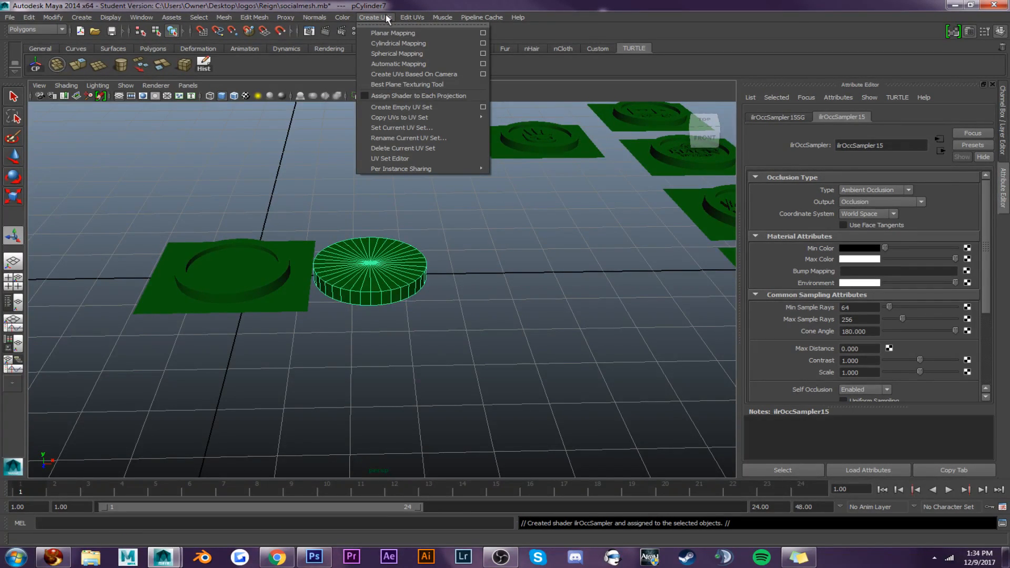
{"action": "left_click", "coordinate": [388, 63]}
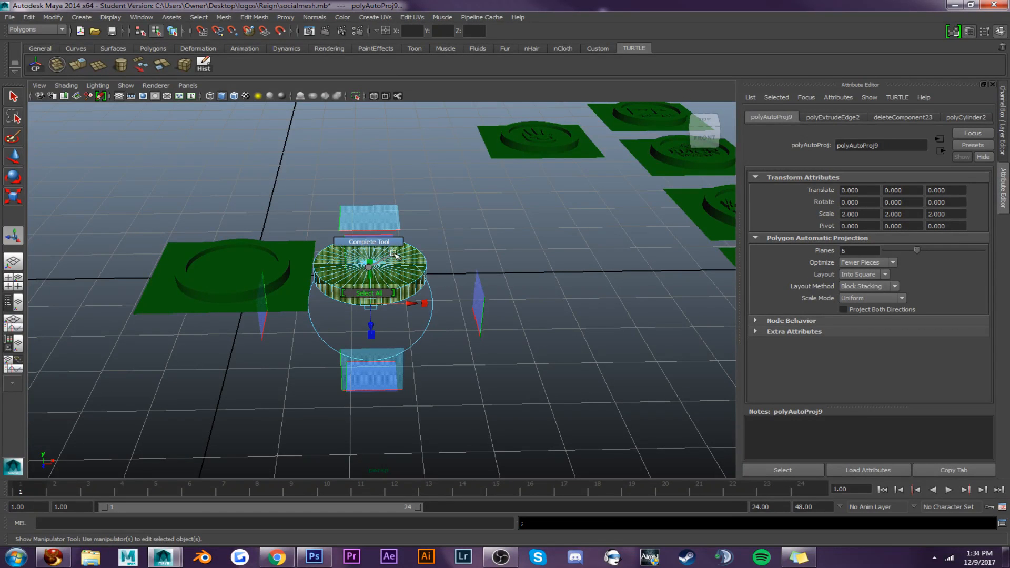
{"action": "left_click", "coordinate": [399, 241]}
{"action": "left_click", "coordinate": [15, 96]}
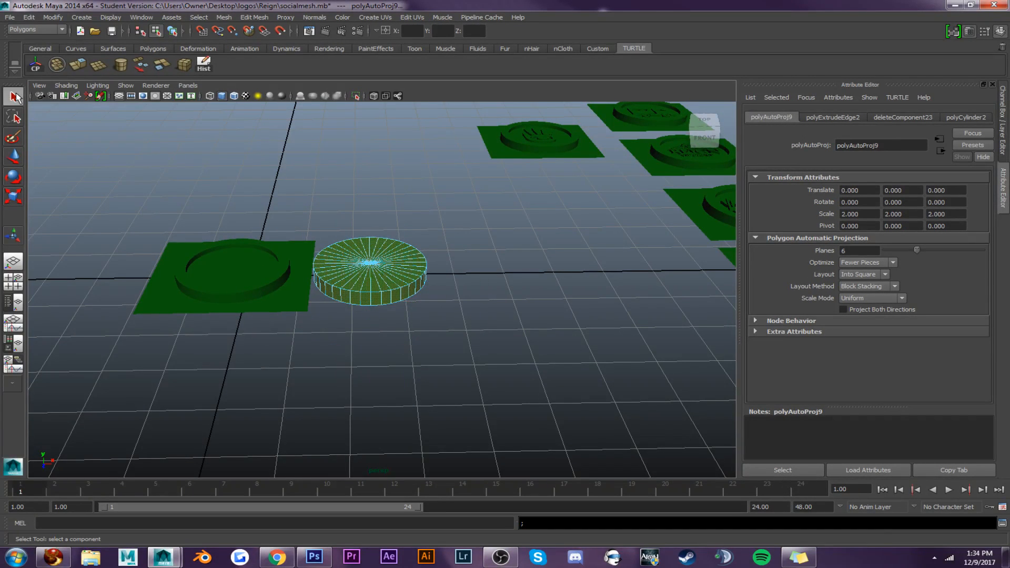
{"action": "right_click_drag", "start_coordinate": [372, 264], "coordinate": [407, 256]}
{"action": "left_click", "coordinate": [384, 263]}
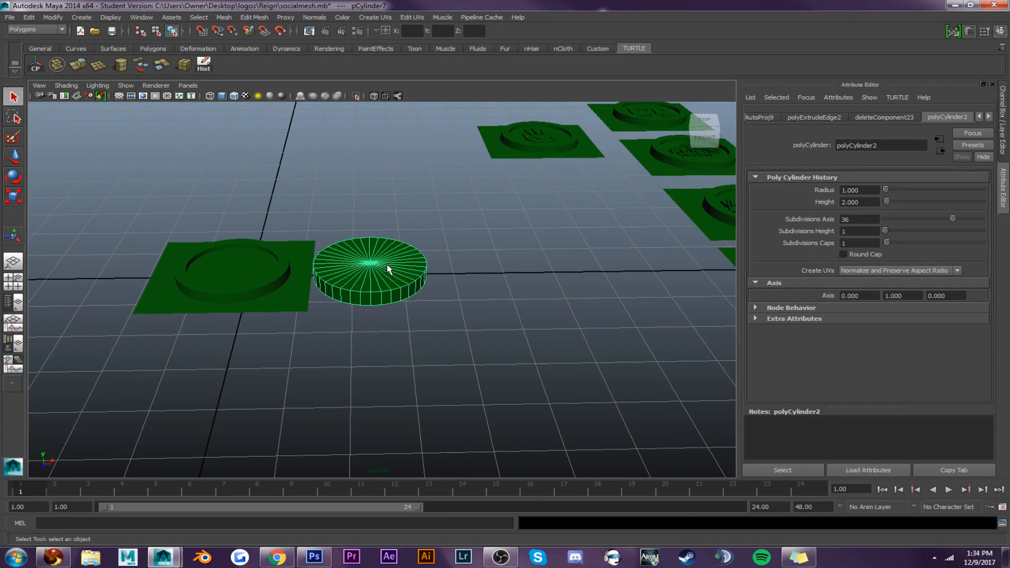
Center the disc's pivot and move the disc over the blank plate
{"action": "key", "text": "w"}
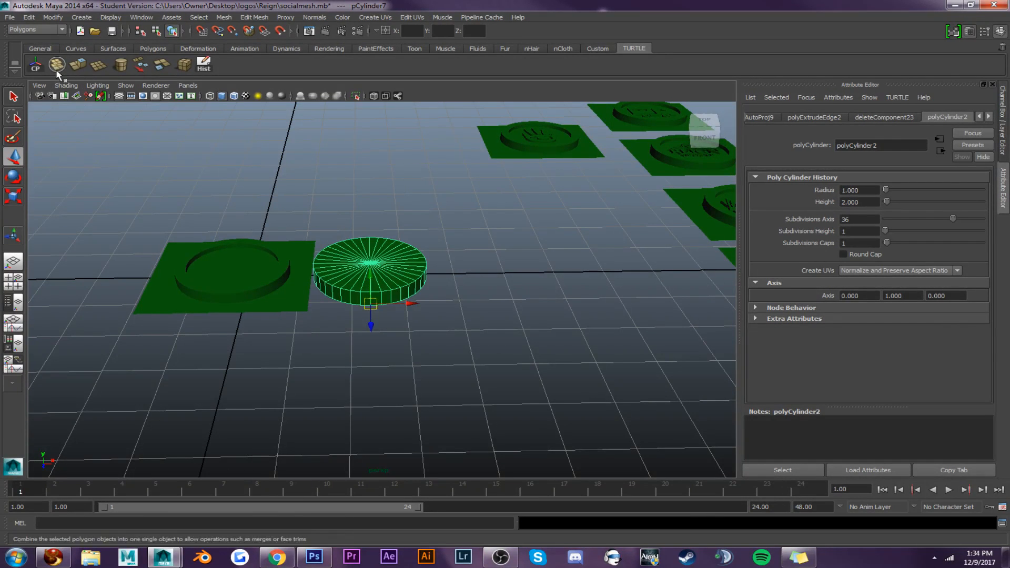
{"action": "left_click", "coordinate": [35, 64]}
{"action": "left_click_drag", "start_coordinate": [415, 269], "coordinate": [304, 268]}
{"action": "left_click_drag", "start_coordinate": [246, 255], "coordinate": [257, 269], "text": "alt"}
{"action": "middle_click_drag", "start_coordinate": [217, 264], "coordinate": [317, 256], "text": "alt"}
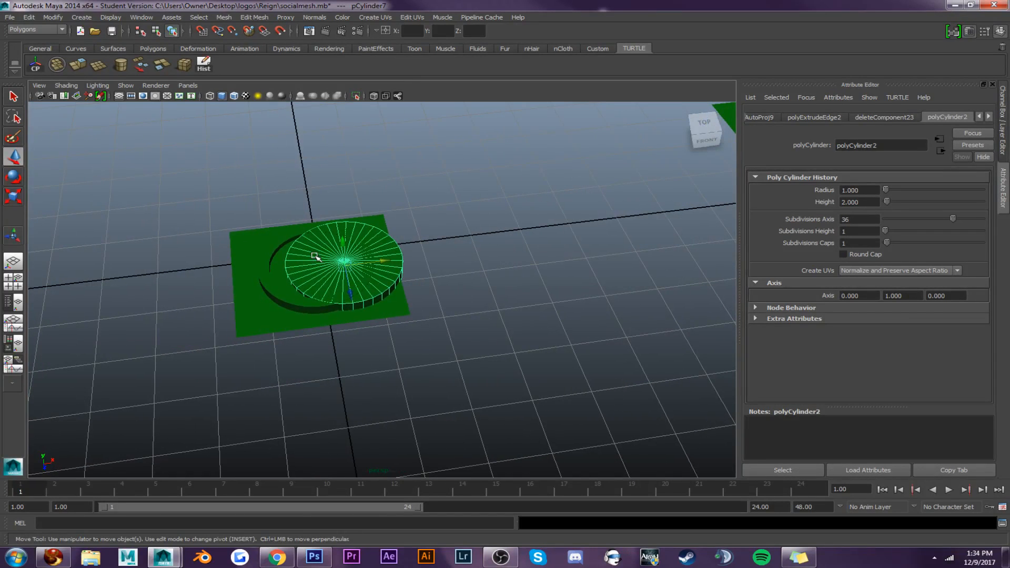
Scale the disc to about 0.3 and place it inside the plate's ring, at about 0.178, 0.928, 1.090
{"action": "key", "text": "r"}
{"action": "left_click_drag", "start_coordinate": [344, 267], "coordinate": [281, 268]}
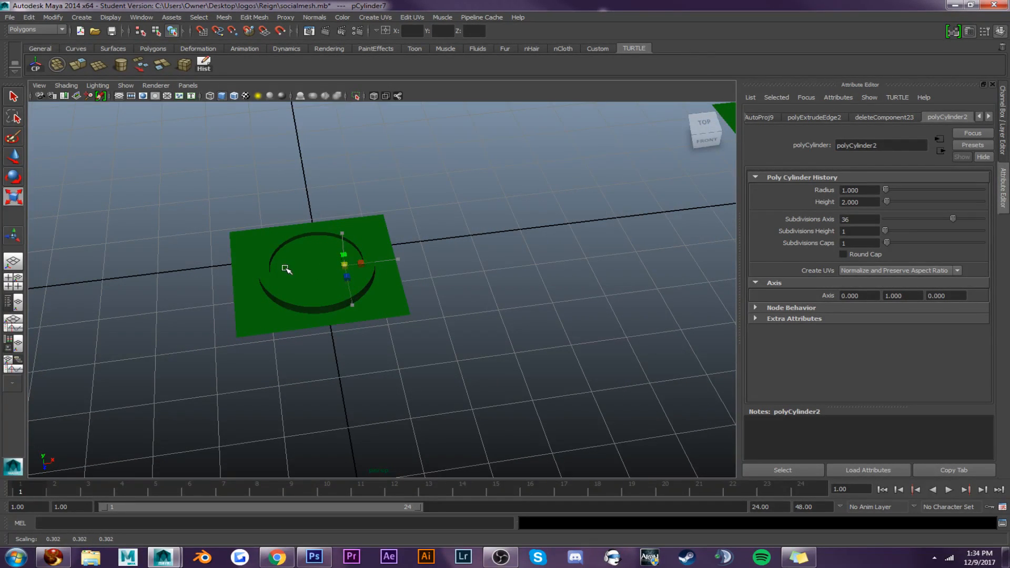
{"action": "key", "text": "w"}
{"action": "left_click_drag", "start_coordinate": [346, 248], "coordinate": [300, 266]}
{"action": "key", "text": "f"}
{"action": "left_click_drag", "start_coordinate": [385, 256], "coordinate": [402, 331]}
{"action": "left_click_drag", "start_coordinate": [428, 298], "coordinate": [436, 275]}
{"action": "key", "text": "r"}
{"action": "key", "text": "w"}
Delete the radial edges across the small disc's top face
{"action": "right_click", "coordinate": [410, 287]}
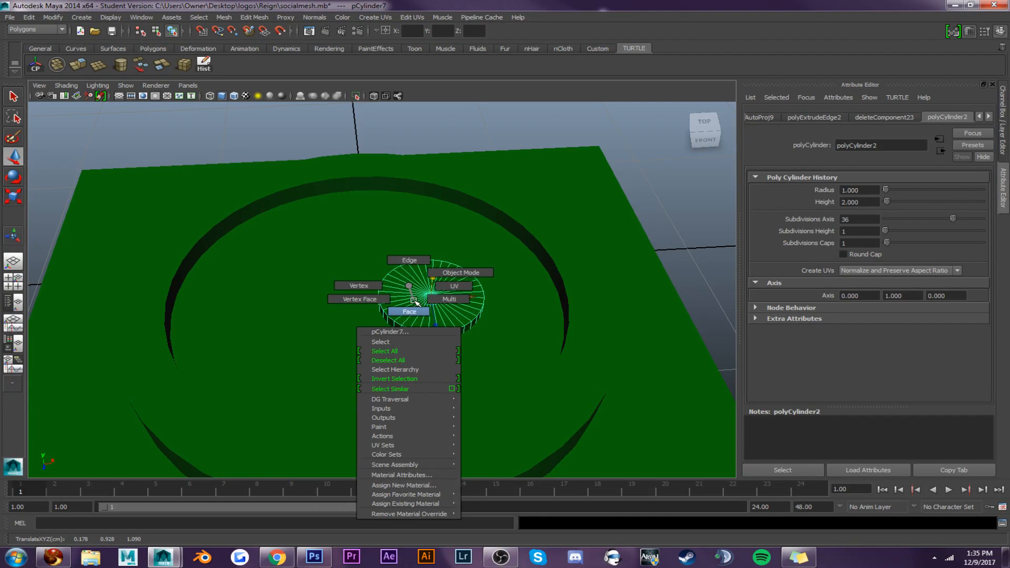
{"action": "left_click", "coordinate": [414, 261]}
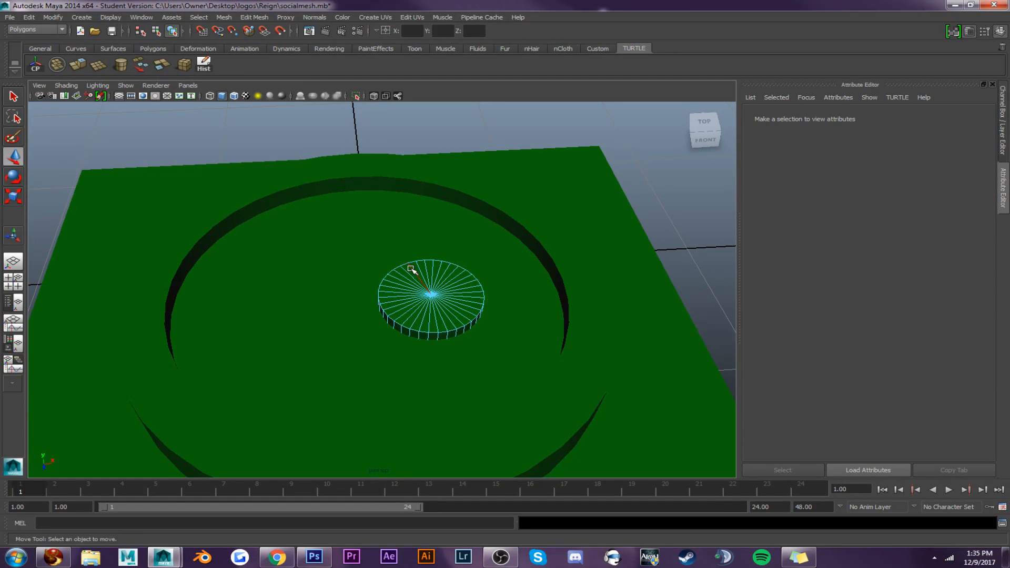
{"action": "left_click_drag", "start_coordinate": [441, 308], "coordinate": [451, 313]}
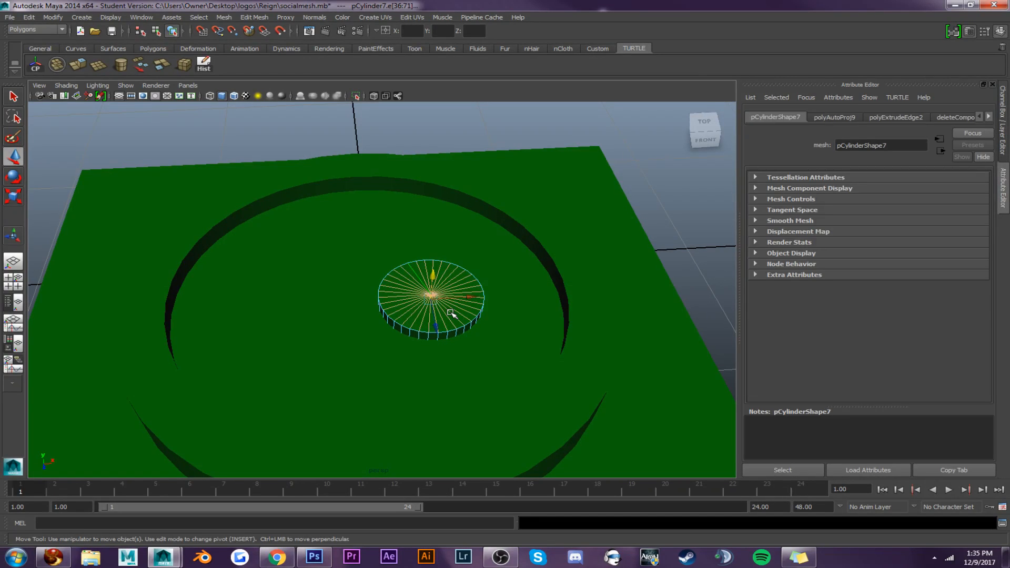
{"action": "key", "text": "Delete"}
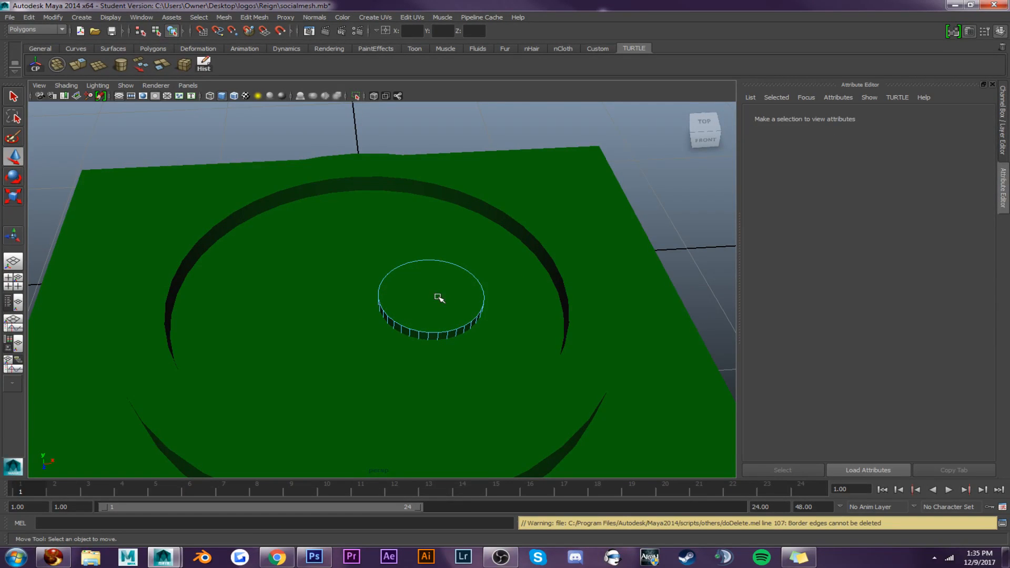
Duplicate the small disc beside the original inside the ring and combine both discs into one mesh
{"action": "right_click_drag", "start_coordinate": [439, 298], "coordinate": [466, 284]}
{"action": "left_click_drag", "start_coordinate": [432, 309], "coordinate": [431, 267], "text": "alt"}
{"action": "key", "text": "ctrl+d"}
{"action": "left_click", "coordinate": [404, 305]}
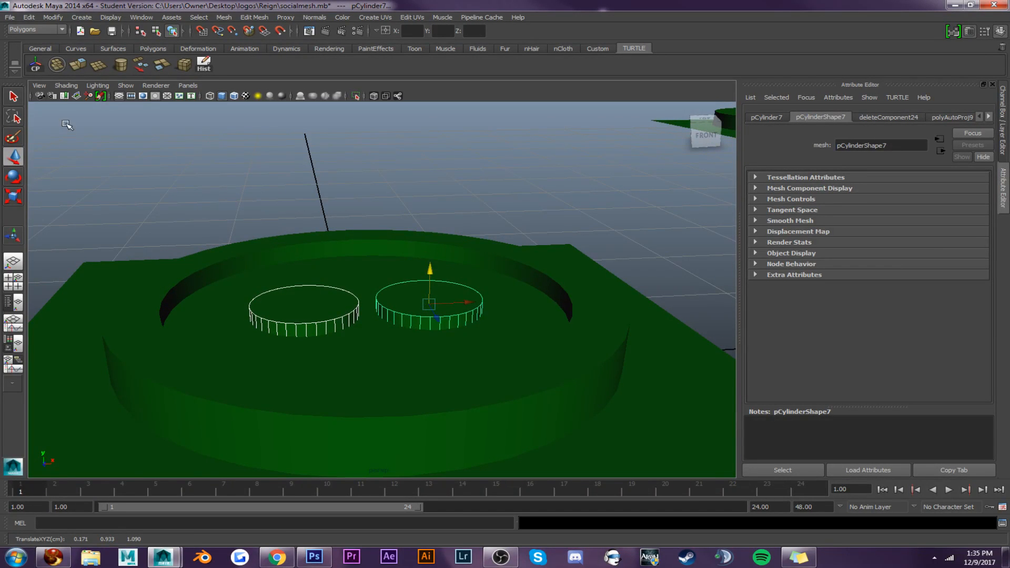
{"action": "left_click", "coordinate": [54, 70]}
{"action": "scroll", "coordinate": [355, 267], "scroll_direction": "down", "scroll_amount": 5}
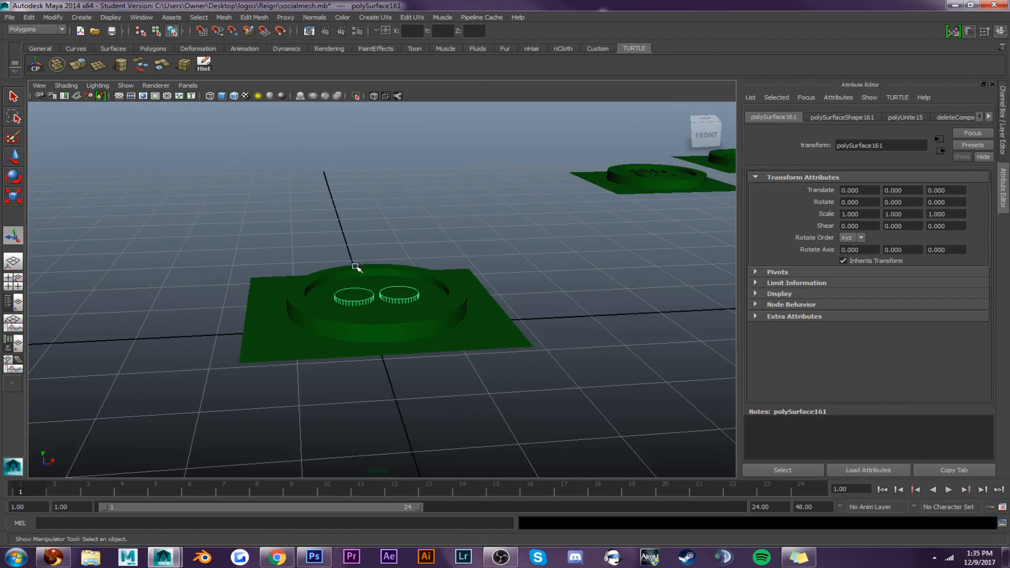
Move the two-disc logo, its ring and base plane beside the finished plates, with the plane at about 6.803, 0.773, -2.677
{"action": "left_click_drag", "start_coordinate": [355, 267], "coordinate": [371, 323], "text": "alt"}
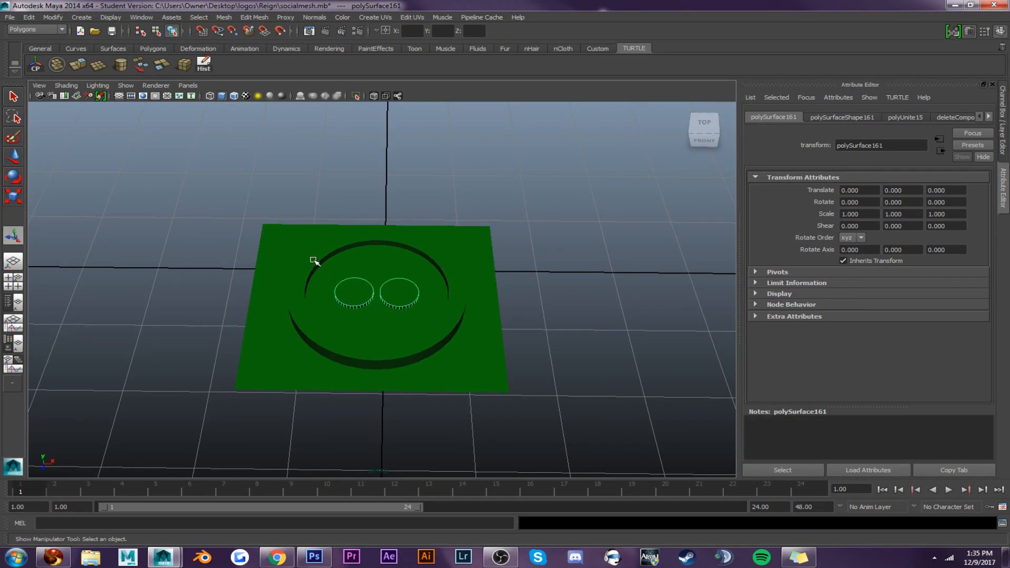
{"action": "left_click", "coordinate": [314, 261]}
{"action": "scroll", "coordinate": [463, 285], "scroll_direction": "down", "scroll_amount": 5}
{"action": "key", "text": "w"}
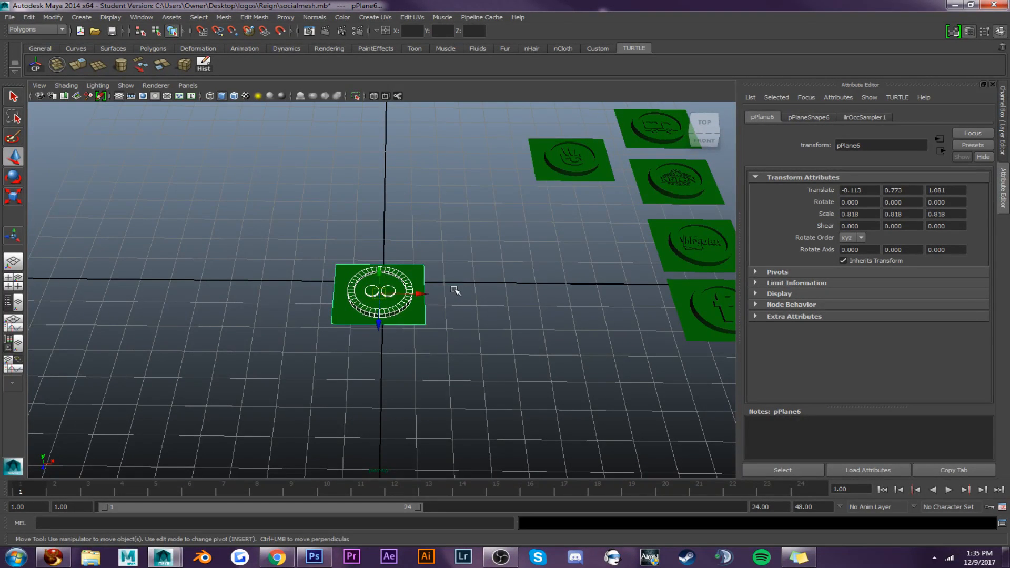
{"action": "left_click_drag", "start_coordinate": [424, 293], "coordinate": [639, 223]}
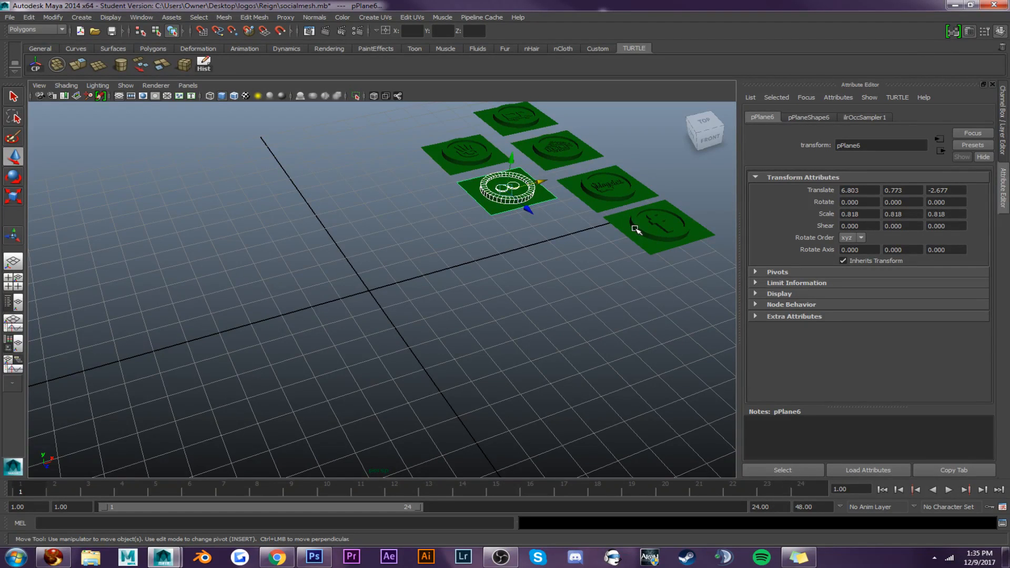
Duplicate the two-disc plate's ring and base plane and move the copy near the origin, with the ring at about 0.074, 0.000, 1.003
{"action": "left_click", "coordinate": [499, 223]}
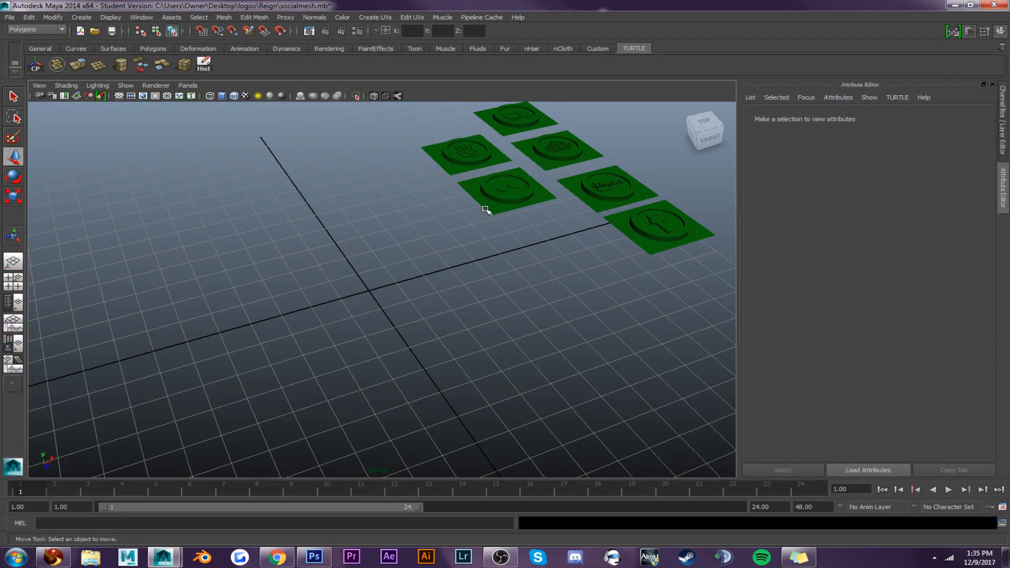
{"action": "left_click", "coordinate": [503, 201]}
{"action": "left_click", "coordinate": [506, 196]}
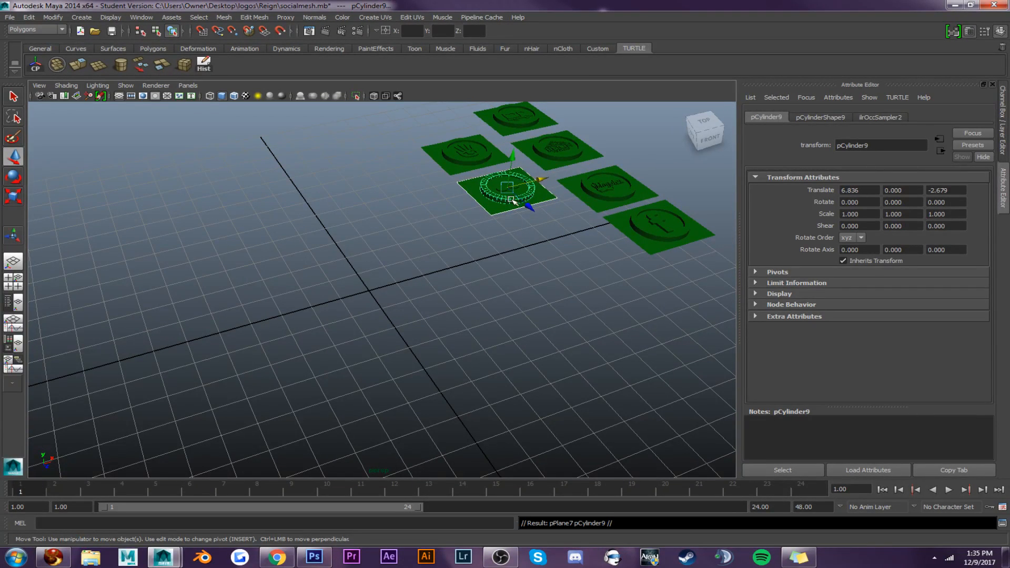
{"action": "left_click_drag", "start_coordinate": [529, 203], "coordinate": [580, 272]}
{"action": "left_click_drag", "start_coordinate": [601, 233], "coordinate": [346, 318]}
{"action": "left_click_drag", "start_coordinate": [420, 287], "coordinate": [444, 269]}
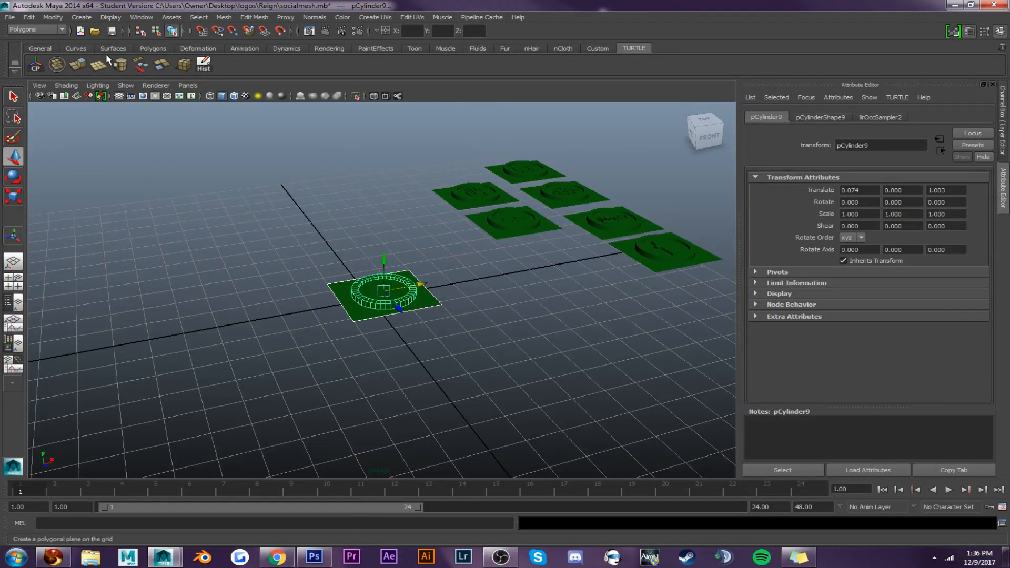
Create the beveled text "LM" in Baskerville Old Face with the Straight Out bevel style
{"action": "left_click", "coordinate": [82, 18]}
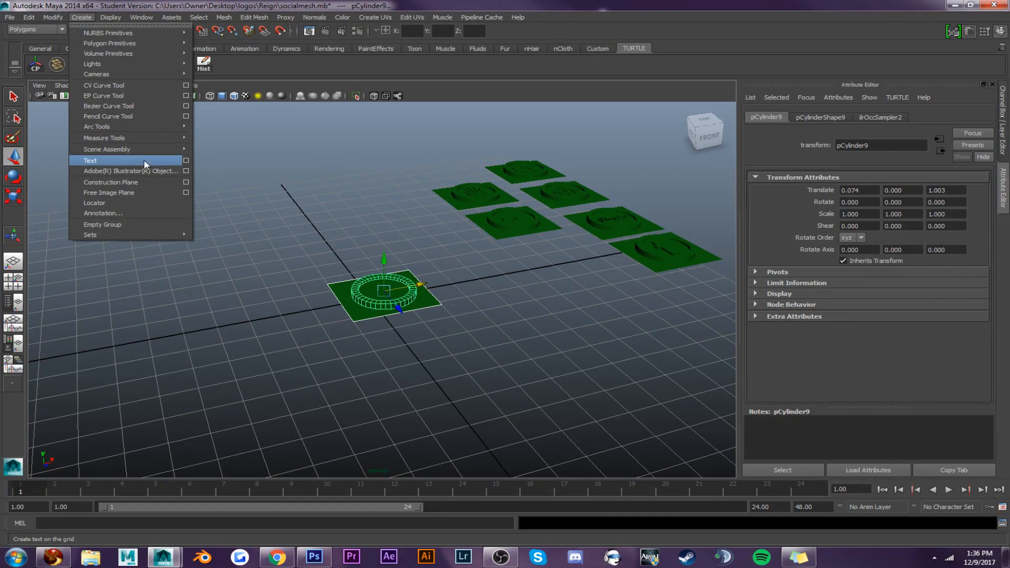
{"action": "left_click", "coordinate": [186, 161]}
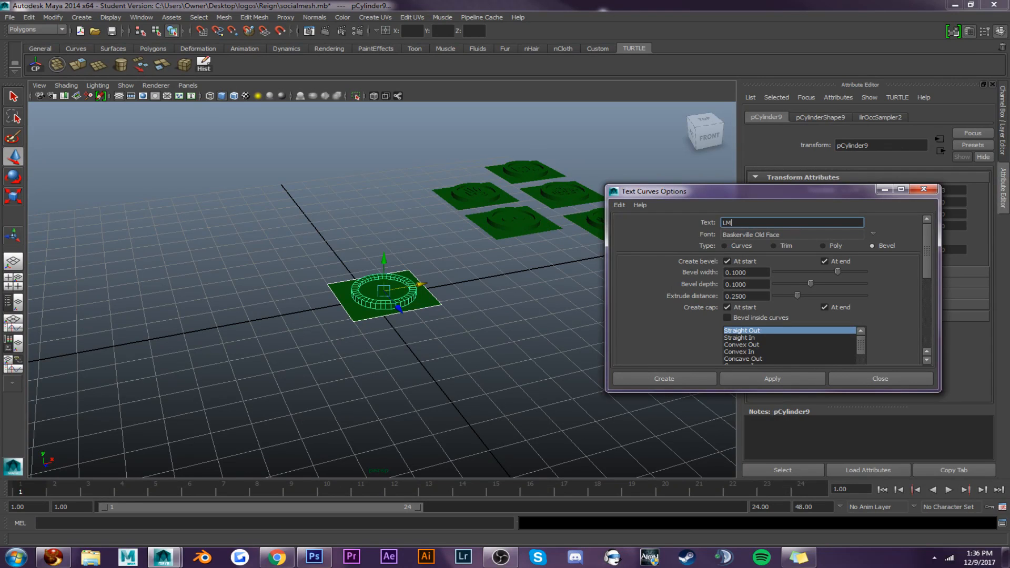
{"action": "left_click", "coordinate": [705, 380]}
{"action": "scroll", "coordinate": [472, 196], "scroll_direction": "down", "scroll_amount": 5}
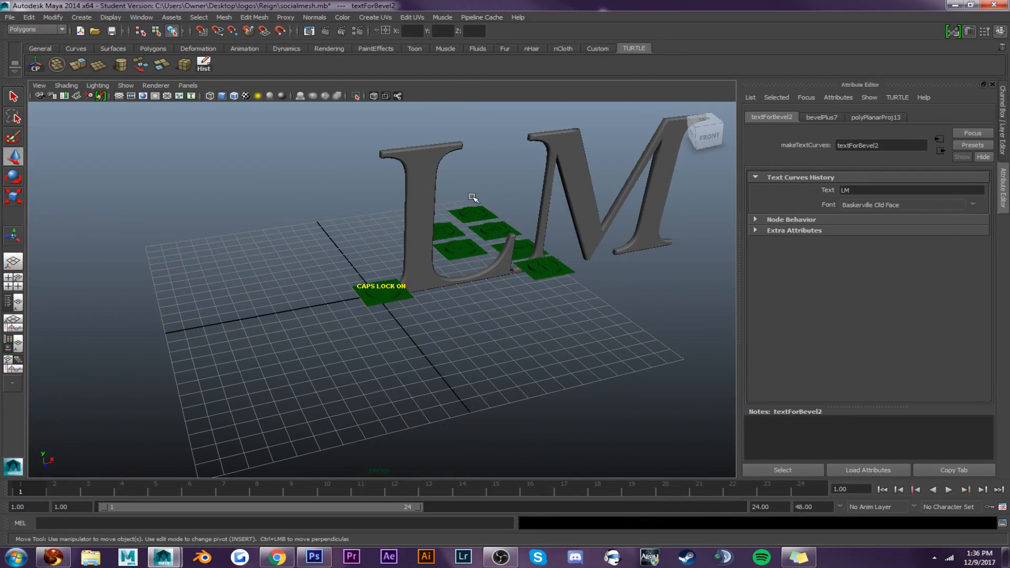
Extract the front faces of the letters L and M and pull them forward by about 11.081
{"action": "middle_click_drag", "start_coordinate": [575, 199], "coordinate": [566, 202], "text": "alt"}
{"action": "right_click_drag", "start_coordinate": [415, 175], "coordinate": [417, 195]}
{"action": "left_click", "coordinate": [424, 186]}
{"action": "left_click", "coordinate": [579, 167], "text": "shift"}
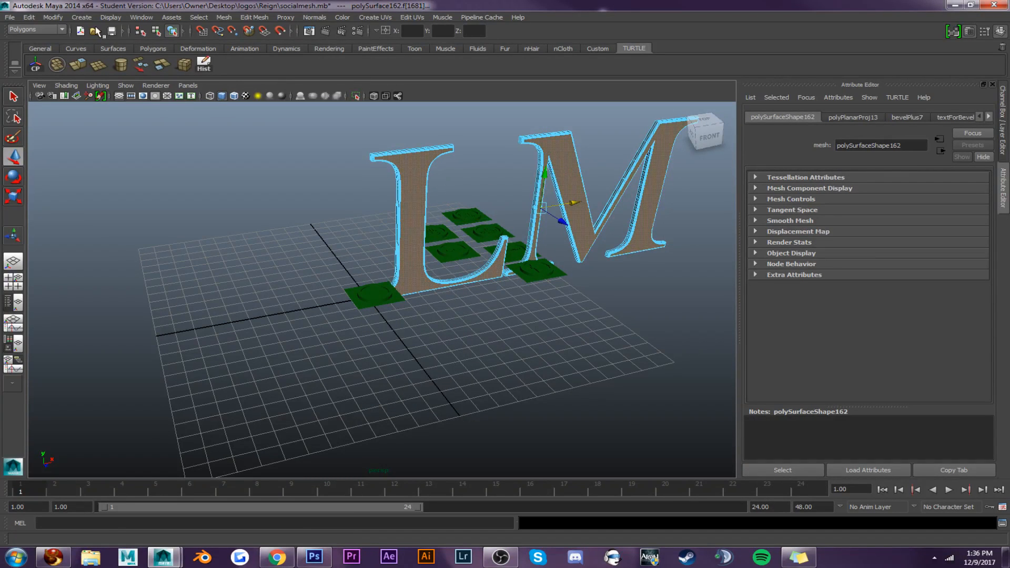
{"action": "left_click", "coordinate": [159, 62]}
{"action": "left_click_drag", "start_coordinate": [451, 255], "coordinate": [575, 317]}
{"action": "left_click_drag", "start_coordinate": [507, 265], "coordinate": [542, 243], "text": "alt"}
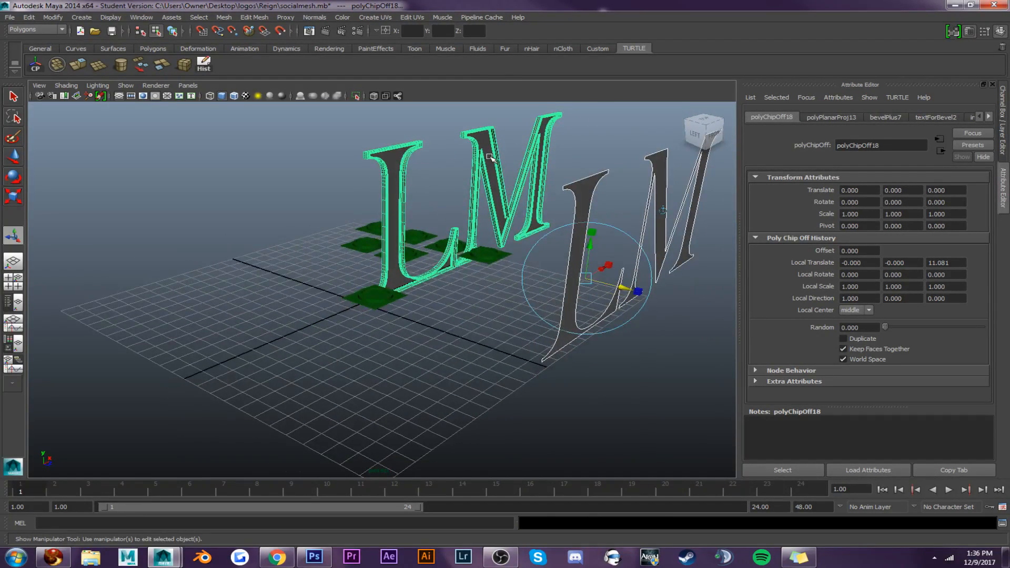
Delete the remaining beveled letter bodies and combine the extracted L and M faces into one mesh
{"action": "mouse_move", "coordinate": [490, 157]}
{"action": "right_mouse_down"}
{"action": "mouse_move", "coordinate": [500, 152]}
{"action": "mouse_move", "coordinate": [491, 155]}
{"action": "right_mouse_up"}
{"action": "key", "text": "Delete"}
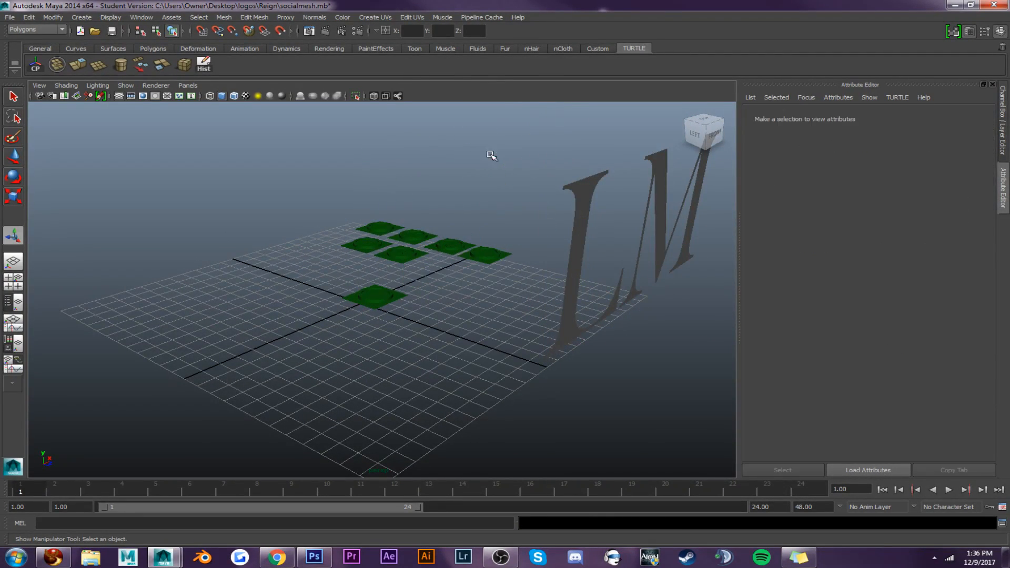
{"action": "left_click", "coordinate": [589, 190]}
{"action": "left_click", "coordinate": [655, 174], "text": "shift"}
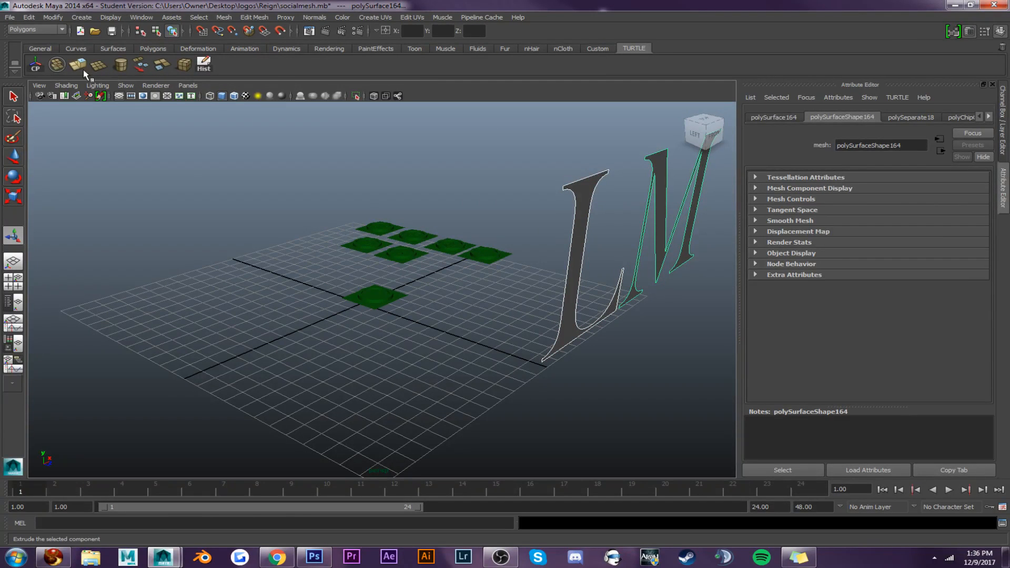
{"action": "left_click", "coordinate": [57, 68]}
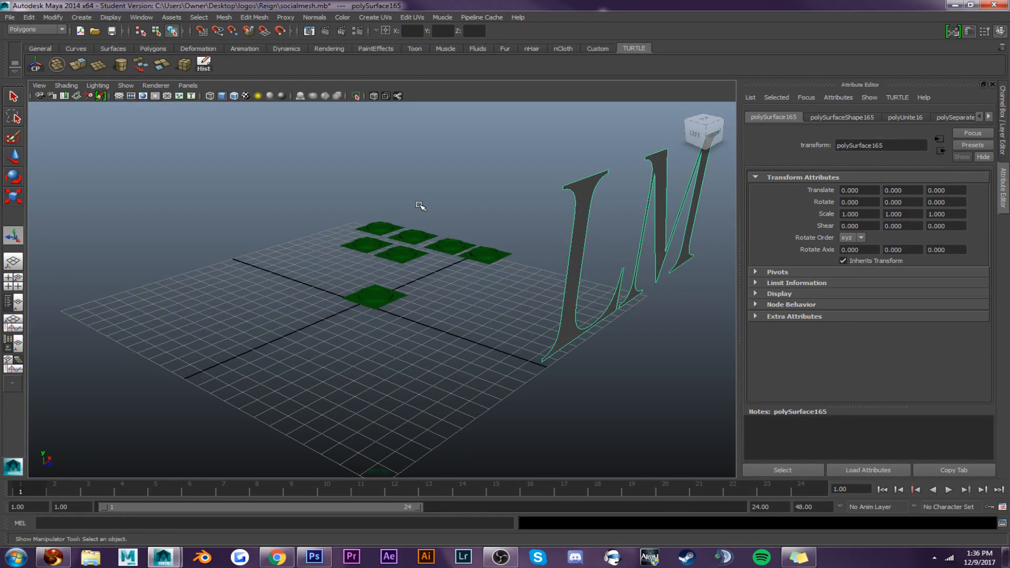
Set the combined LM mesh's X rotation to -90 to lay it flat, and select it for moving
{"action": "key", "text": "r"}
{"action": "left_click_drag", "start_coordinate": [853, 202], "coordinate": [700, 196]}
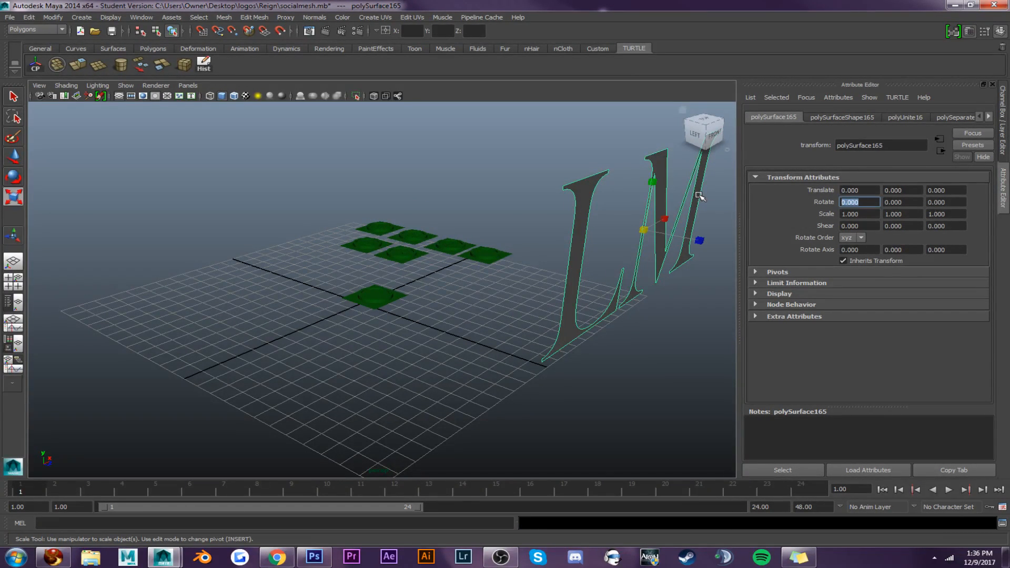
{"action": "type", "text": "-90"}
{"action": "key", "text": "Return"}
{"action": "left_click", "coordinate": [576, 221]}
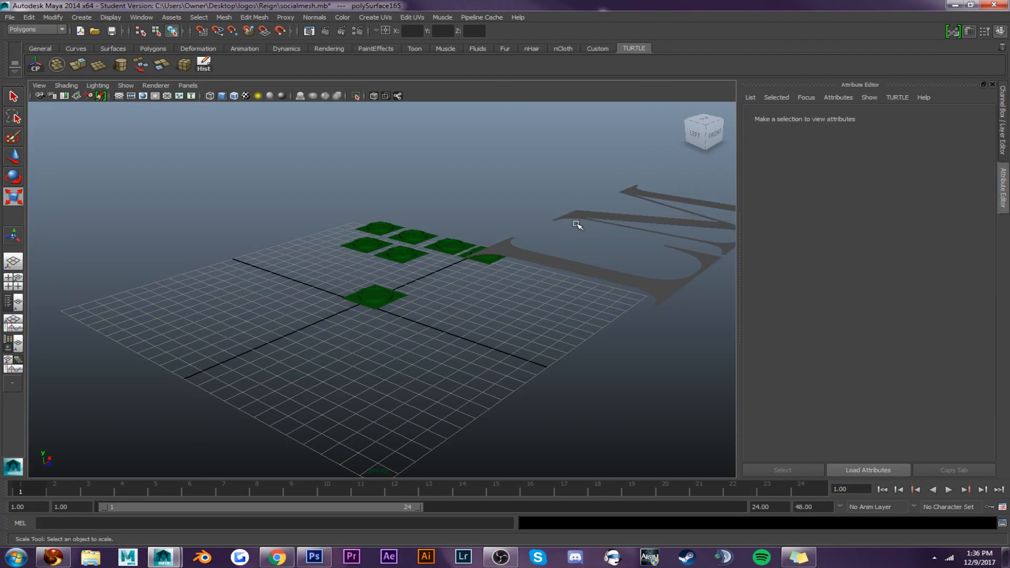
{"action": "key", "text": "w"}
{"action": "left_click", "coordinate": [608, 217]}
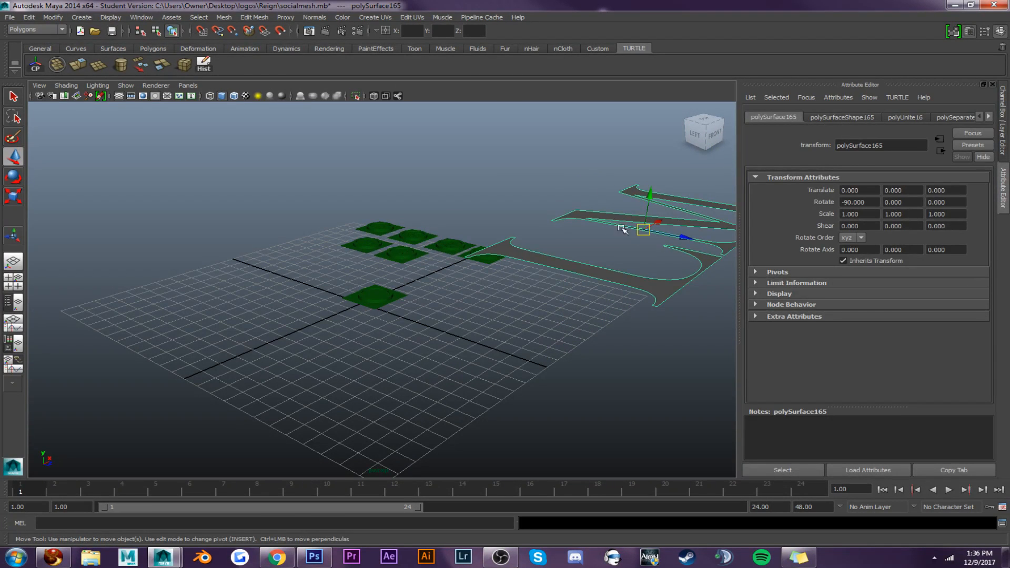
Move the LM mesh over the central round plate and scale it down uniformly to about 0.061
{"action": "left_click_drag", "start_coordinate": [684, 236], "coordinate": [377, 274]}
{"action": "key", "text": "r"}
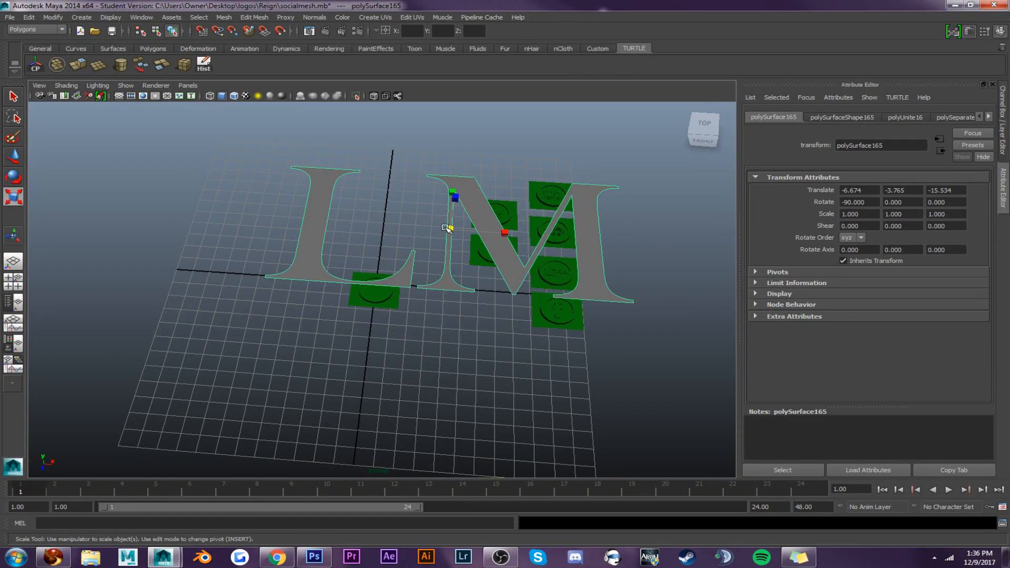
{"action": "left_click_drag", "start_coordinate": [447, 227], "coordinate": [280, 228]}
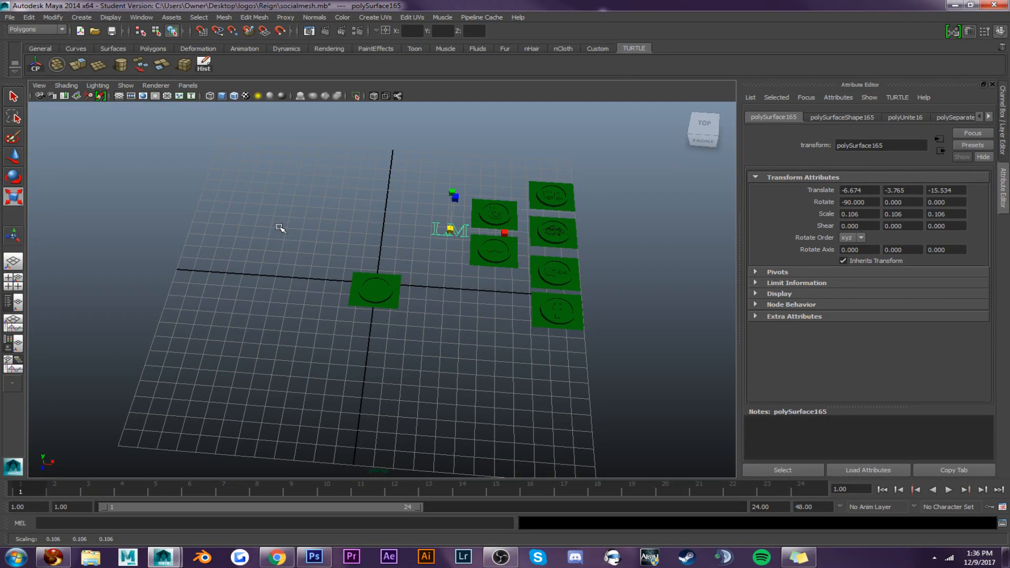
{"action": "key", "text": "w"}
{"action": "left_click_drag", "start_coordinate": [450, 259], "coordinate": [444, 326]}
{"action": "left_click_drag", "start_coordinate": [483, 298], "coordinate": [247, 296]}
{"action": "key", "text": "f"}
{"action": "key", "text": "r"}
{"action": "key", "text": "w"}
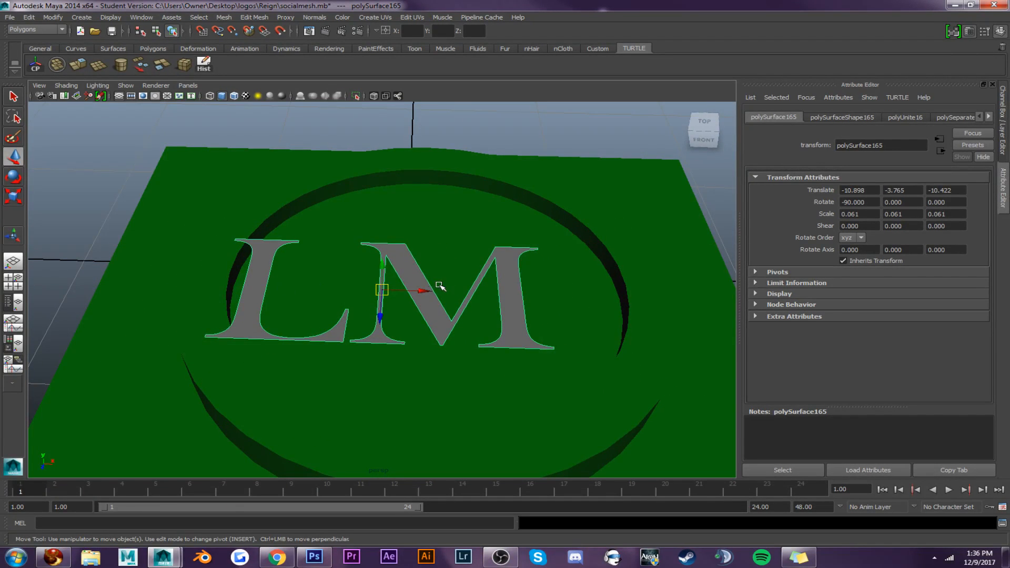
Center the LM mesh horizontally inside the ring and raise it to a Y translation of about -3.788
{"action": "mouse_move", "coordinate": [424, 291]}
{"action": "left_mouse_down"}
{"action": "mouse_move", "coordinate": [455, 292]}
{"action": "mouse_move", "coordinate": [413, 287]}
{"action": "mouse_move", "coordinate": [406, 298]}
{"action": "mouse_move", "coordinate": [406, 286]}
{"action": "left_mouse_up"}
{"action": "left_click_drag", "start_coordinate": [408, 330], "coordinate": [448, 304]}
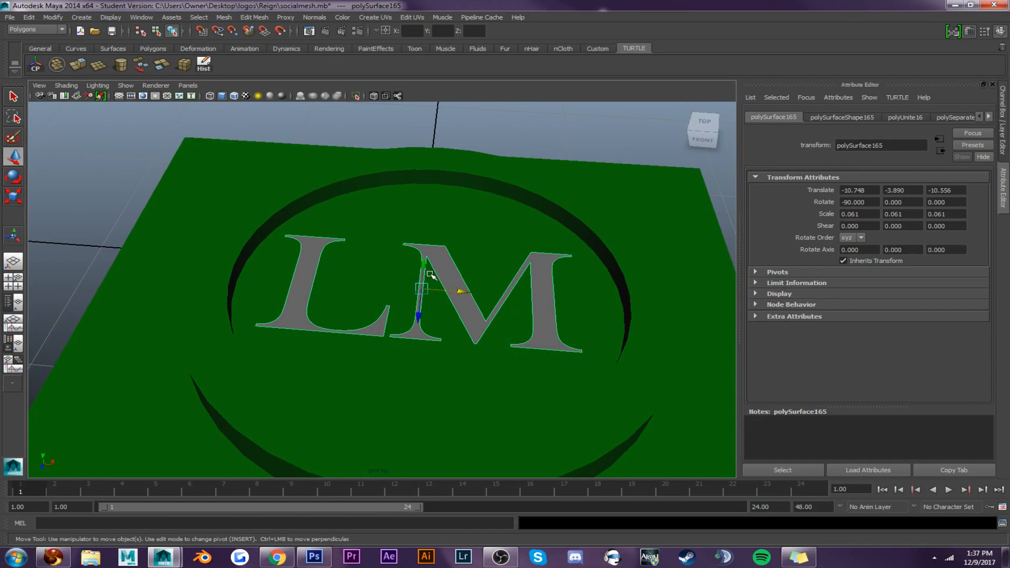
{"action": "left_click_drag", "start_coordinate": [427, 266], "coordinate": [428, 250]}
{"action": "left_click_drag", "start_coordinate": [428, 250], "coordinate": [451, 254], "text": "alt"}
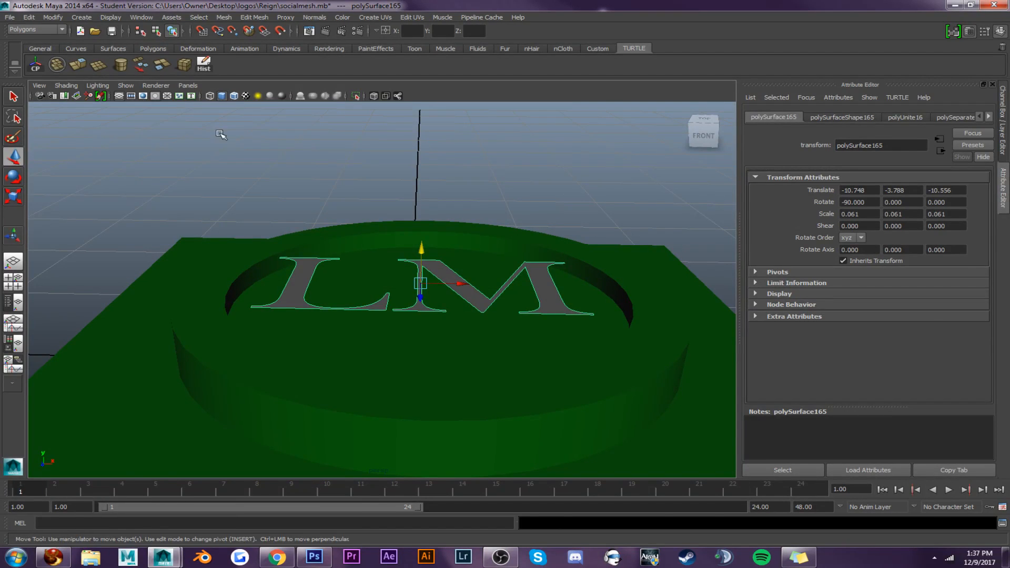
Extrude the LM faces upward by about 0.082 to give the letters thickness
{"action": "key", "text": "ctrl+e"}
{"action": "left_click_drag", "start_coordinate": [315, 249], "coordinate": [319, 241]}
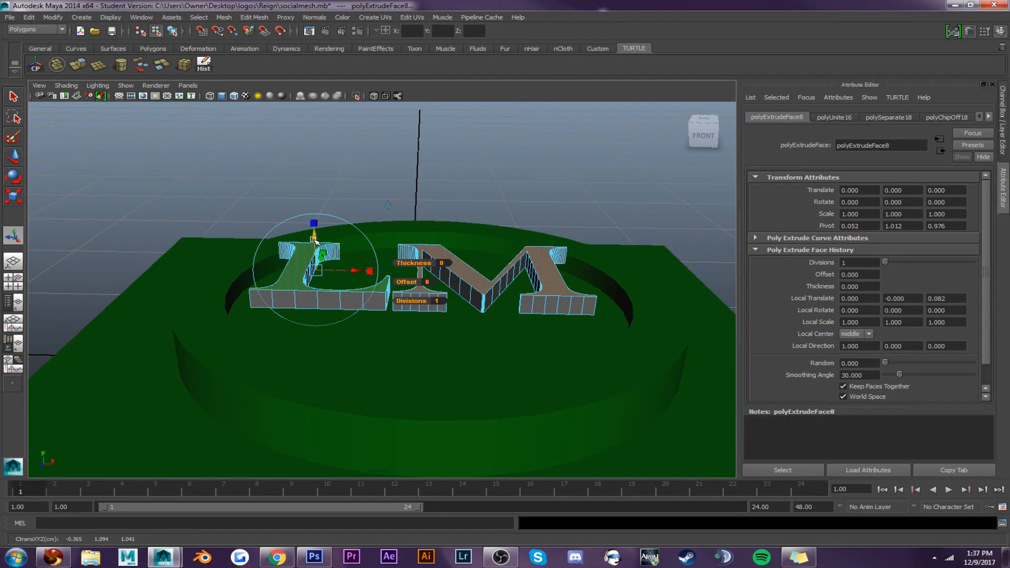
{"action": "right_click_drag", "start_coordinate": [316, 241], "coordinate": [345, 228]}
{"action": "left_click", "coordinate": [345, 228]}
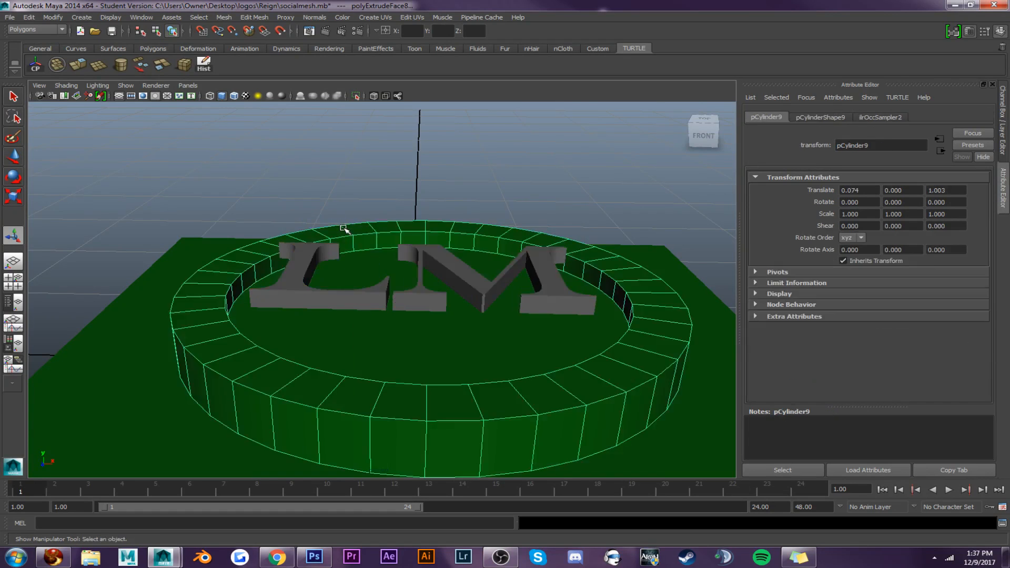
Delete the hidden bottom faces of the extruded L and M, and select the letter mesh as an object
{"action": "left_click", "coordinate": [302, 275]}
{"action": "left_click_drag", "start_coordinate": [420, 305], "coordinate": [426, 269], "text": "alt"}
{"action": "scroll", "coordinate": [424, 278], "scroll_direction": "up", "scroll_amount": 10}
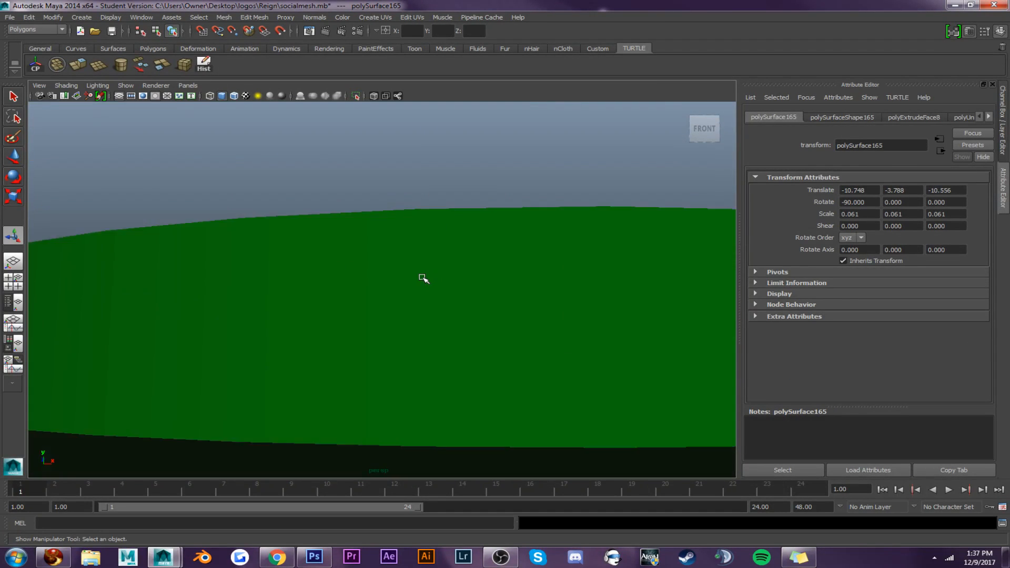
{"action": "right_click_drag", "start_coordinate": [397, 298], "coordinate": [397, 318]}
{"action": "left_click", "coordinate": [398, 301]}
{"action": "left_click", "coordinate": [514, 299]}
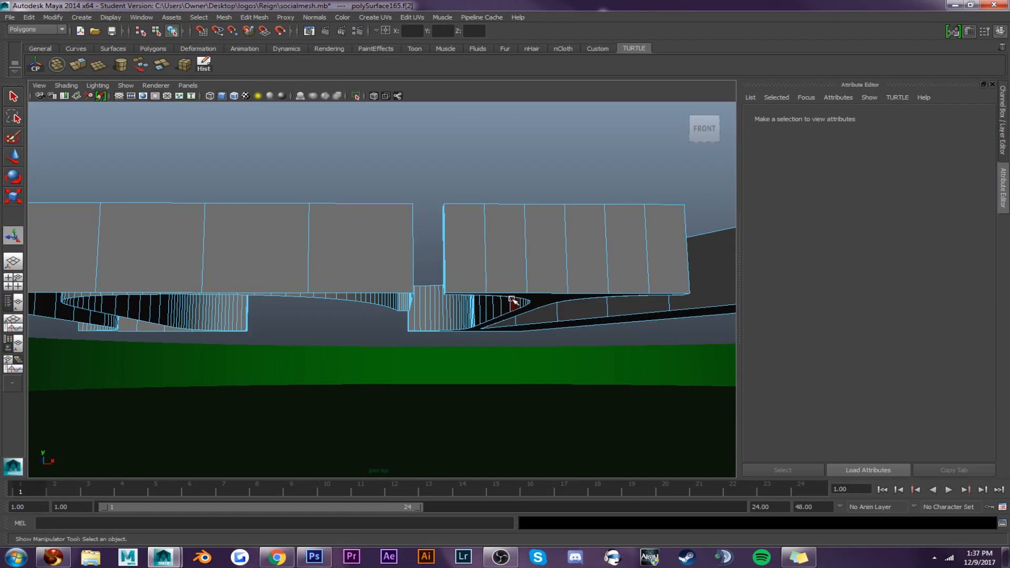
{"action": "right_click_drag", "start_coordinate": [533, 263], "coordinate": [545, 255]}
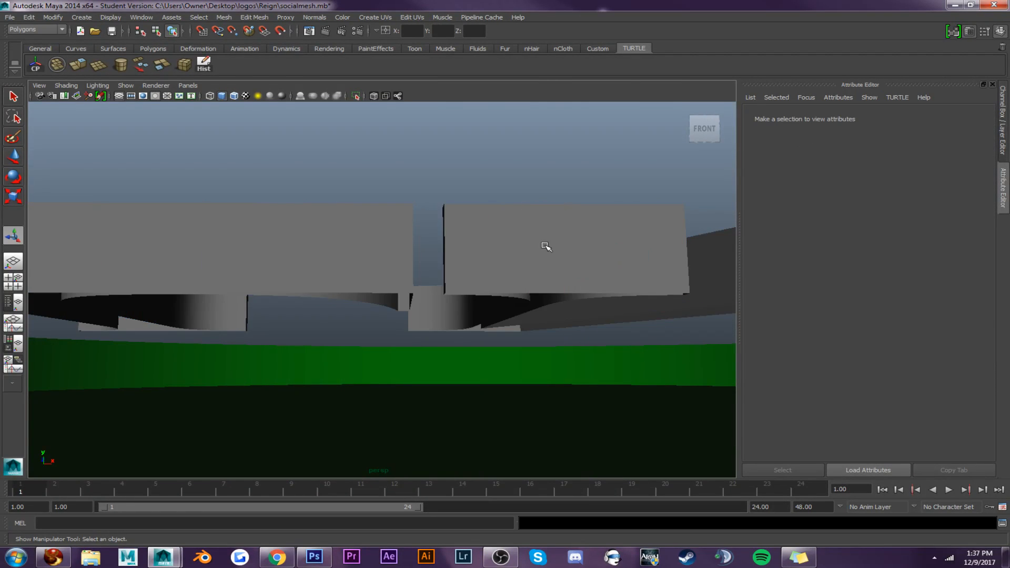
{"action": "left_click", "coordinate": [543, 236]}
Lower the LM letters onto the plate, scale them uniformly to about 0.052 and center them inside the ring
{"action": "left_click_drag", "start_coordinate": [543, 237], "coordinate": [536, 293], "text": "alt"}
{"action": "scroll", "coordinate": [525, 284], "scroll_direction": "down", "scroll_amount": 2}
{"action": "scroll", "coordinate": [508, 304], "scroll_direction": "down", "scroll_amount": 3}
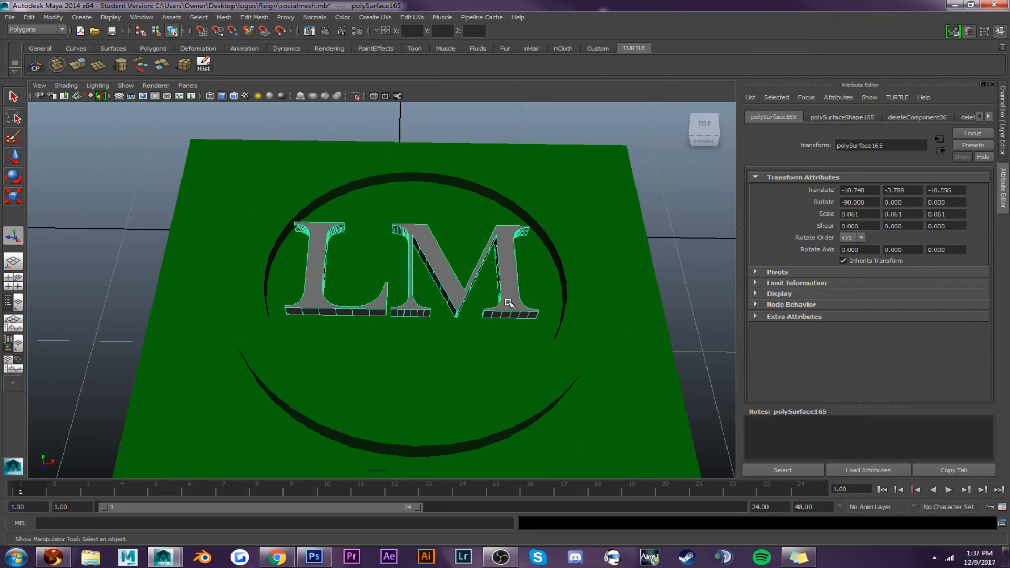
{"action": "key", "text": "w"}
{"action": "left_click_drag", "start_coordinate": [416, 253], "coordinate": [418, 307]}
{"action": "key", "text": "r"}
{"action": "key", "text": "w"}
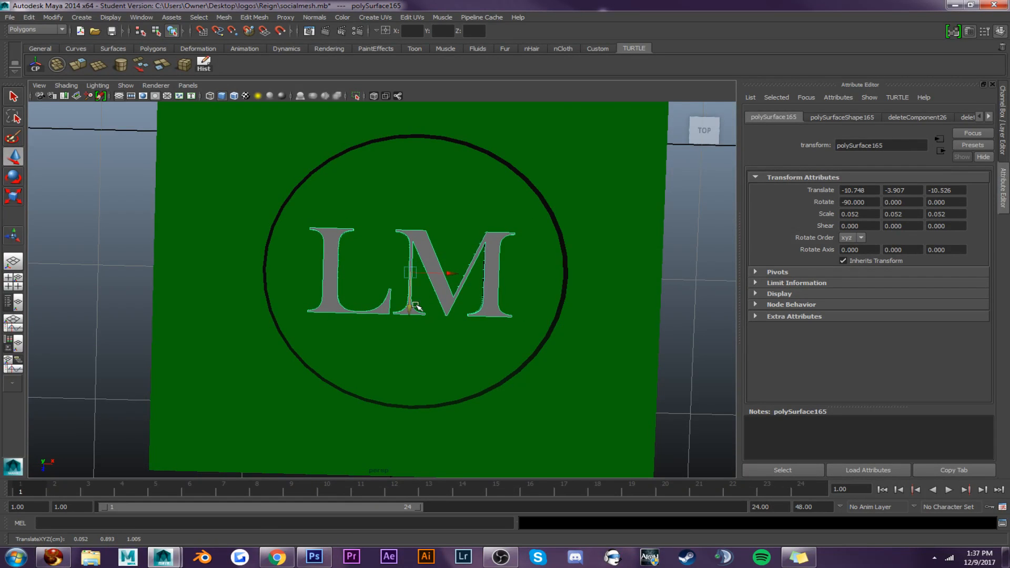
{"action": "left_click", "coordinate": [459, 276]}
{"action": "left_click", "coordinate": [433, 273]}
{"action": "left_click_drag", "start_coordinate": [449, 273], "coordinate": [451, 274]}
{"action": "left_click_drag", "start_coordinate": [414, 303], "coordinate": [377, 260]}
Extract the top faces of the L and M and raise them about 0.566 above the letter walls
{"action": "right_click_drag", "start_coordinate": [320, 296], "coordinate": [325, 311]}
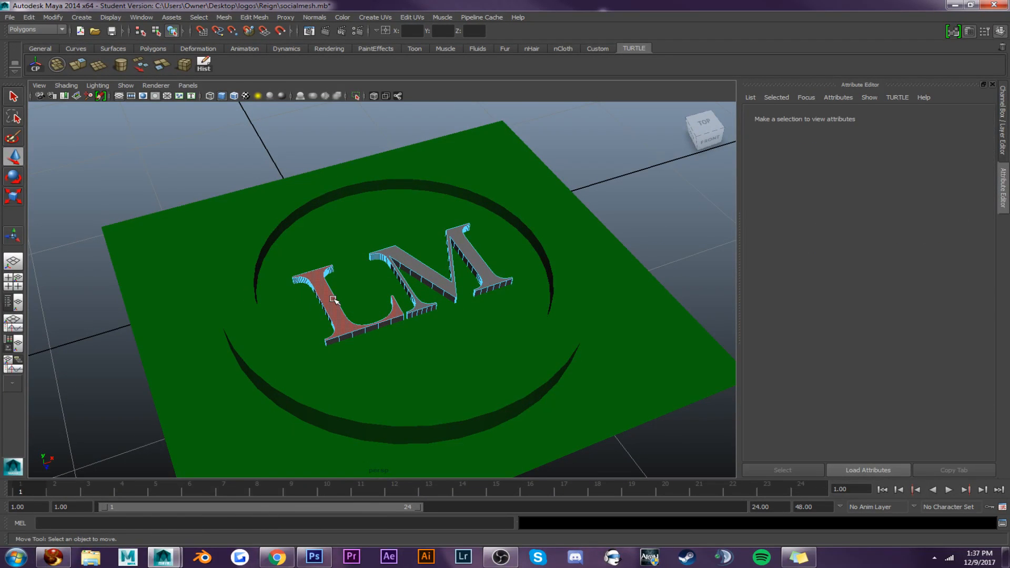
{"action": "left_click", "coordinate": [328, 300]}
{"action": "left_click_drag", "start_coordinate": [328, 301], "coordinate": [322, 181], "text": "alt"}
{"action": "left_click", "coordinate": [160, 66]}
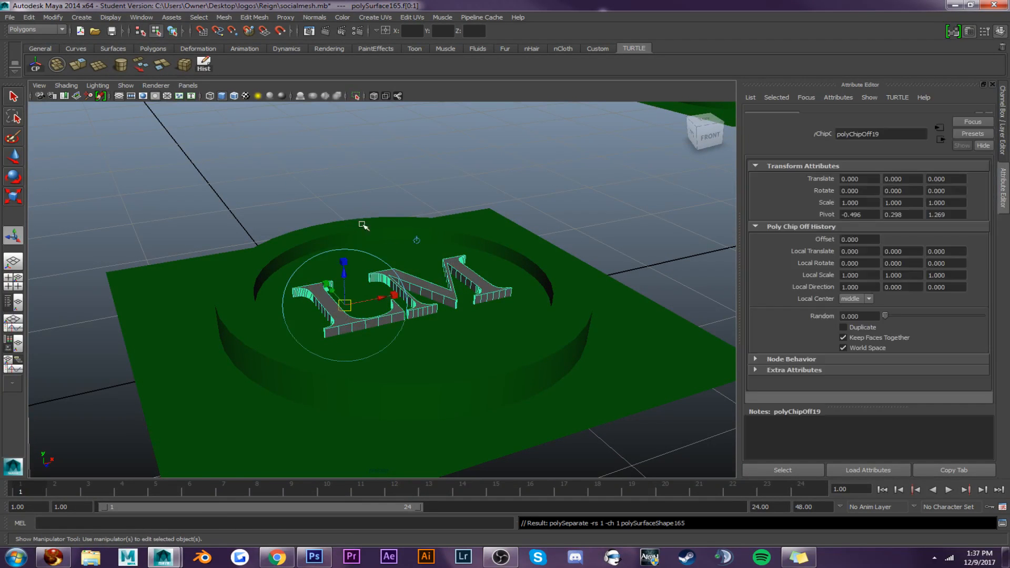
{"action": "left_click_drag", "start_coordinate": [363, 284], "coordinate": [363, 201]}
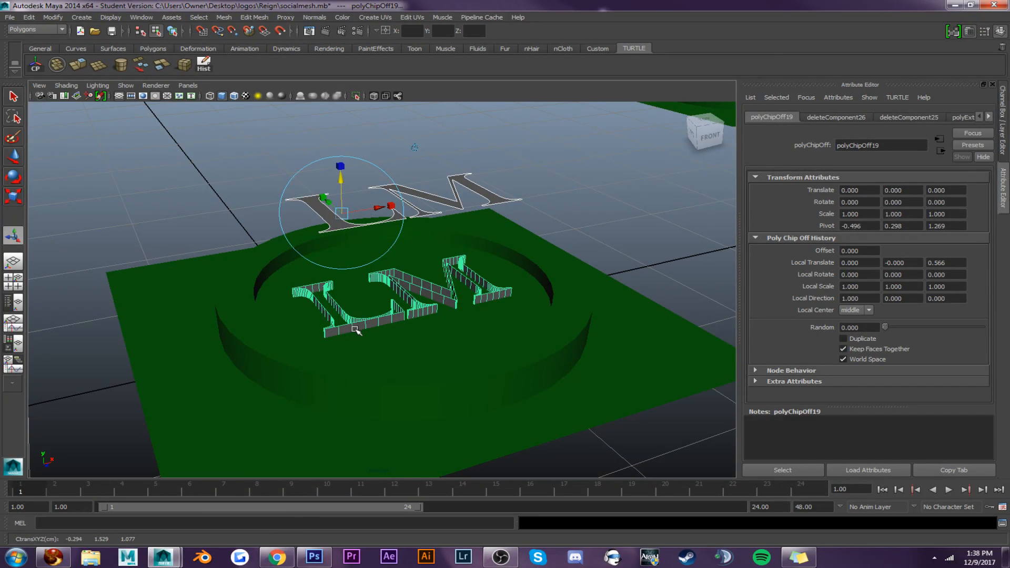
Assign a new Ilr Occ Sampler material to the LM side walls and apply automatic UV mapping to them
{"action": "right_click_drag", "start_coordinate": [355, 325], "coordinate": [388, 314]}
{"action": "left_click", "coordinate": [371, 325]}
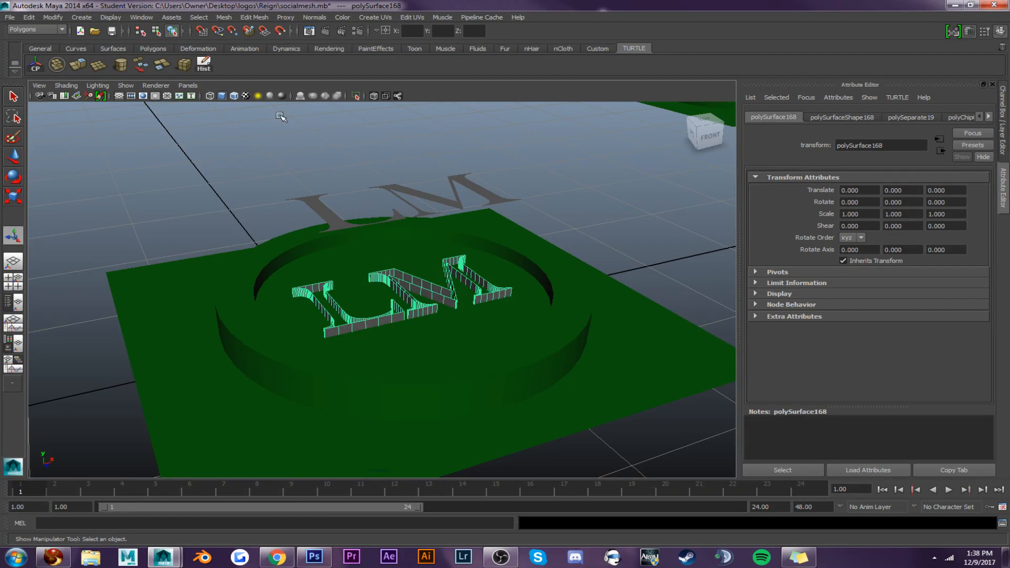
{"action": "right_click", "coordinate": [381, 322]}
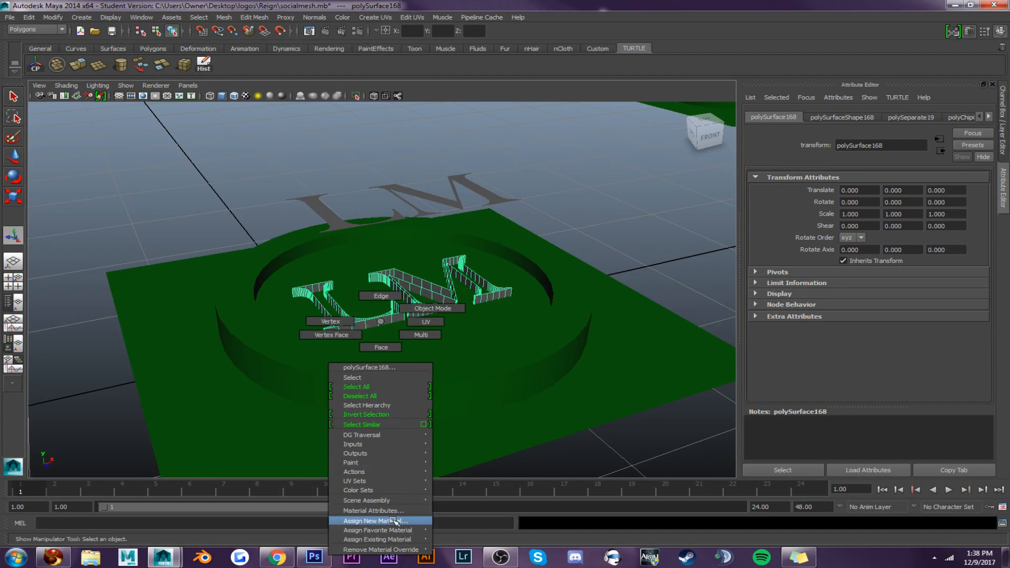
{"action": "left_click", "coordinate": [376, 521]}
{"action": "left_click", "coordinate": [465, 331]}
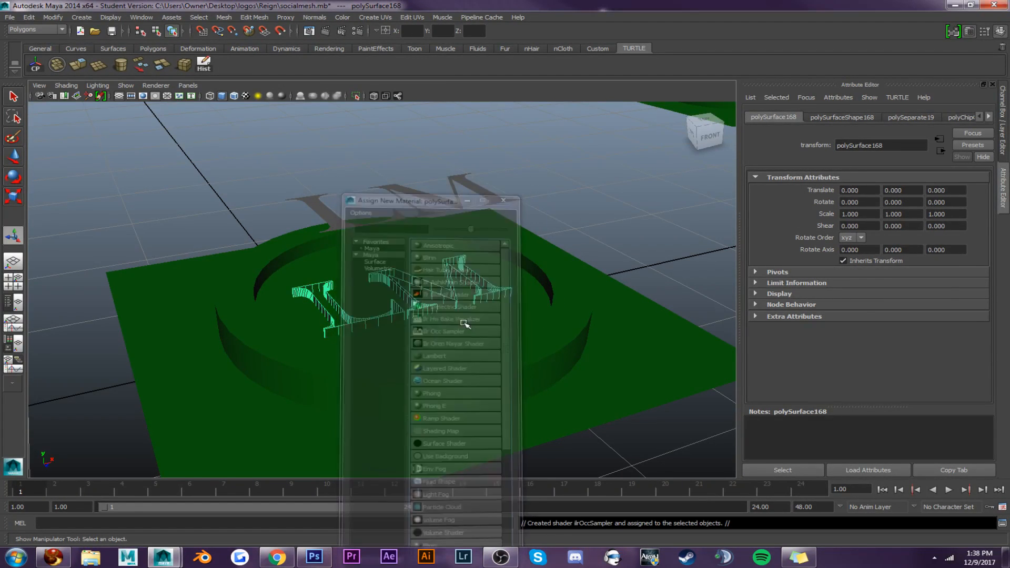
{"action": "left_click", "coordinate": [375, 17]}
{"action": "left_click", "coordinate": [390, 63]}
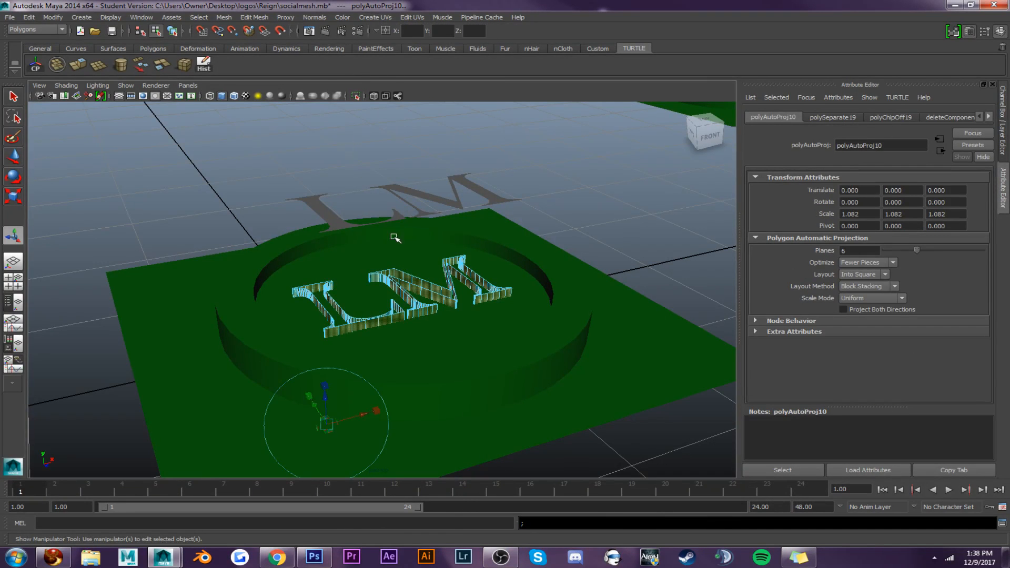
{"action": "right_click", "coordinate": [419, 314]}
{"action": "left_click", "coordinate": [432, 298]}
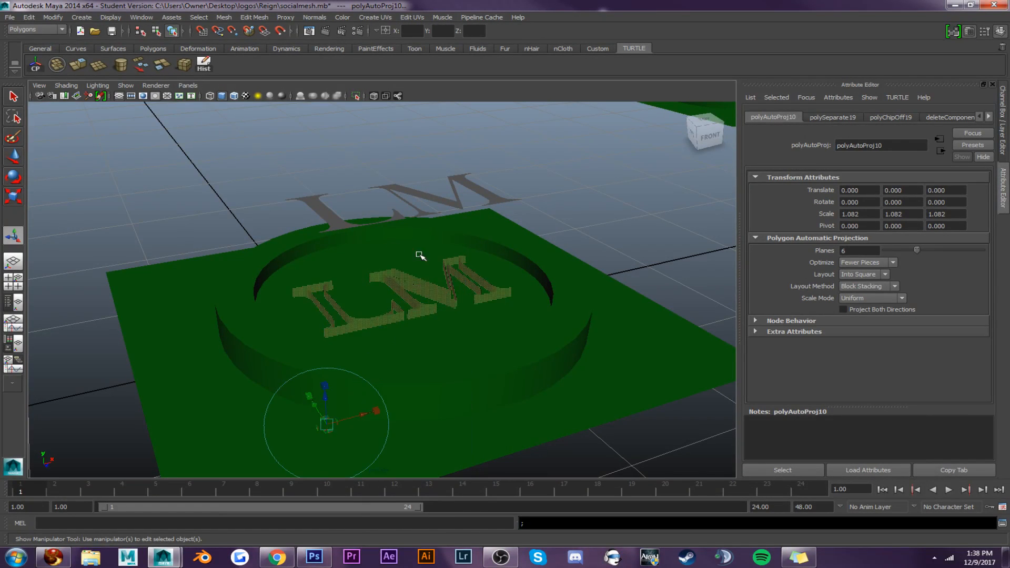
Combine the extracted L and M top faces into one mesh and center its pivot
{"action": "left_click", "coordinate": [419, 209]}
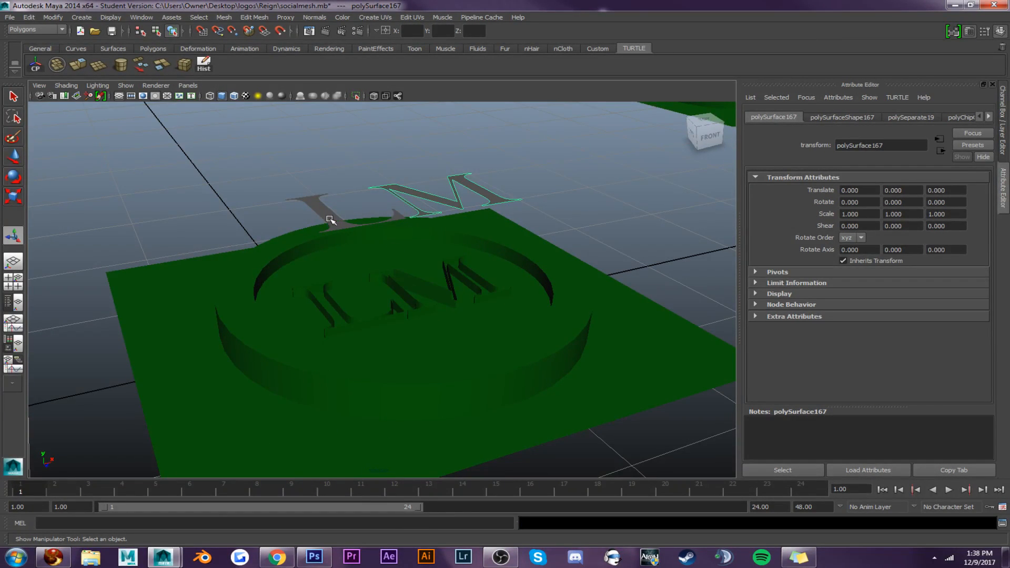
{"action": "left_click", "coordinate": [328, 218], "text": "shift"}
{"action": "left_click", "coordinate": [56, 64]}
{"action": "left_click", "coordinate": [36, 67]}
{"action": "key", "text": "w"}
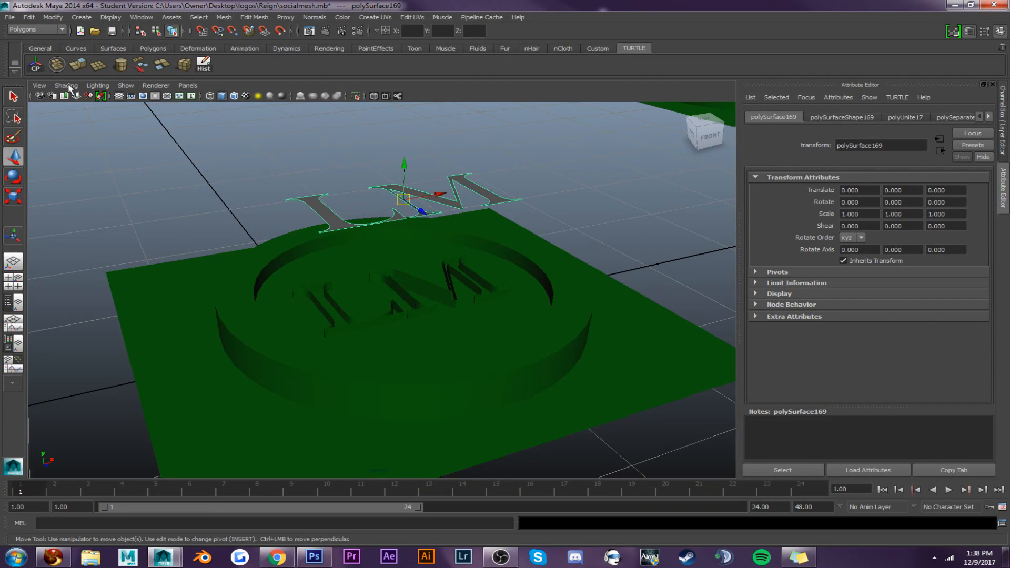
Lower the combined LM top faces by about 0.569 onto the letter walls
{"action": "left_click_drag", "start_coordinate": [401, 167], "coordinate": [399, 254]}
{"action": "scroll", "coordinate": [400, 319], "scroll_direction": "up", "scroll_amount": 3}
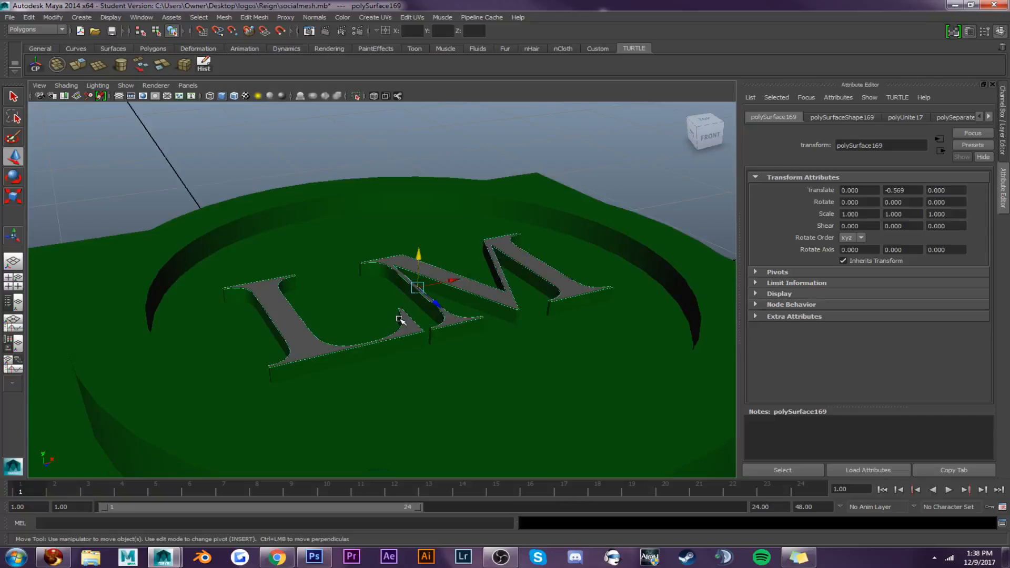
{"action": "scroll", "coordinate": [399, 319], "scroll_direction": "up", "scroll_amount": 3}
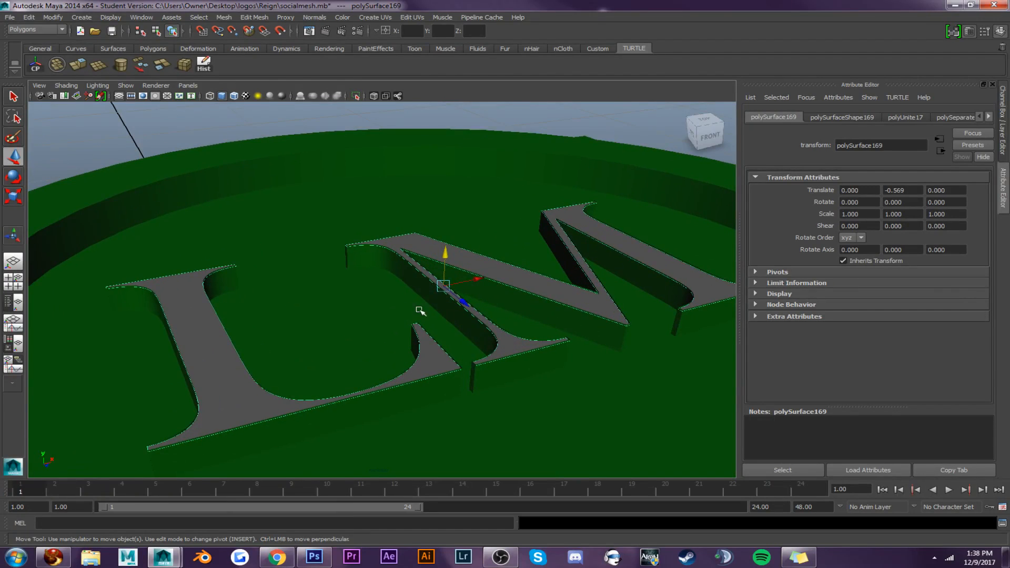
{"action": "scroll", "coordinate": [398, 209], "scroll_direction": "up", "scroll_amount": 3}
{"action": "scroll", "coordinate": [404, 215], "scroll_direction": "up", "scroll_amount": 3}
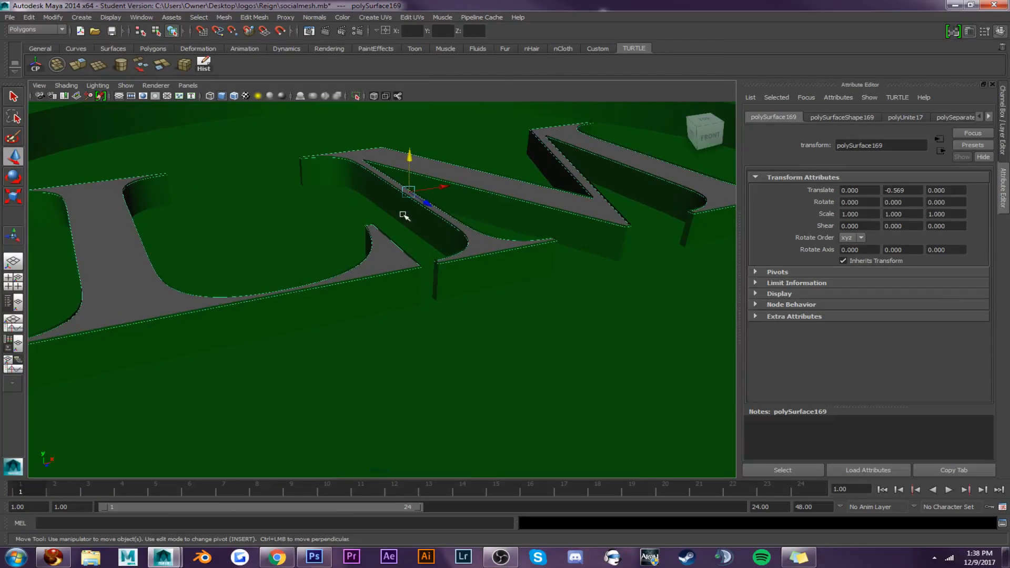
{"action": "scroll", "coordinate": [404, 215], "scroll_direction": "up", "scroll_amount": 3}
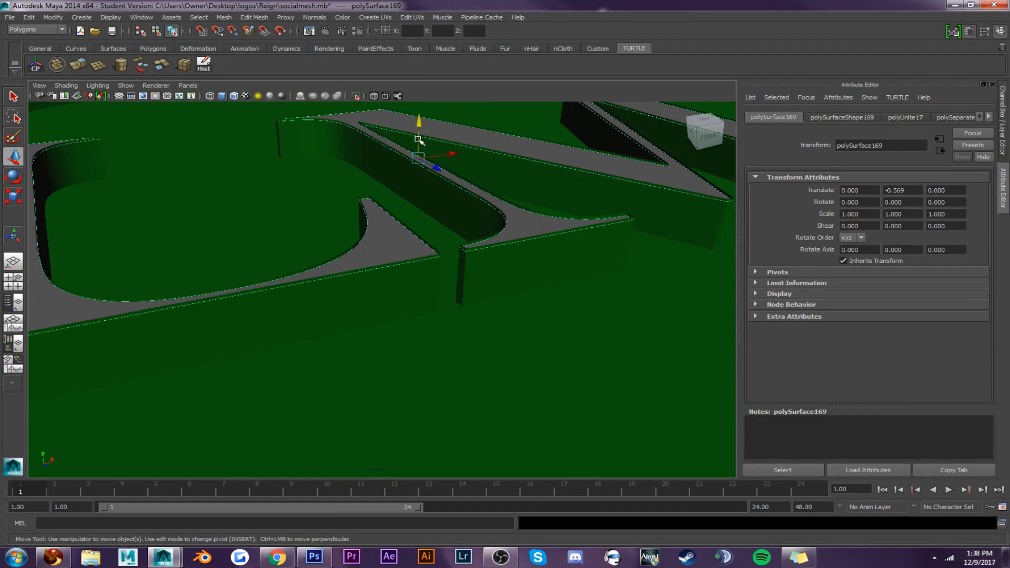
Fine-tune the LM top faces to a Y translation of about -0.567 so they sit flush with the walls
{"action": "left_click_drag", "start_coordinate": [418, 116], "coordinate": [418, 114]}
{"action": "left_click", "coordinate": [493, 321]}
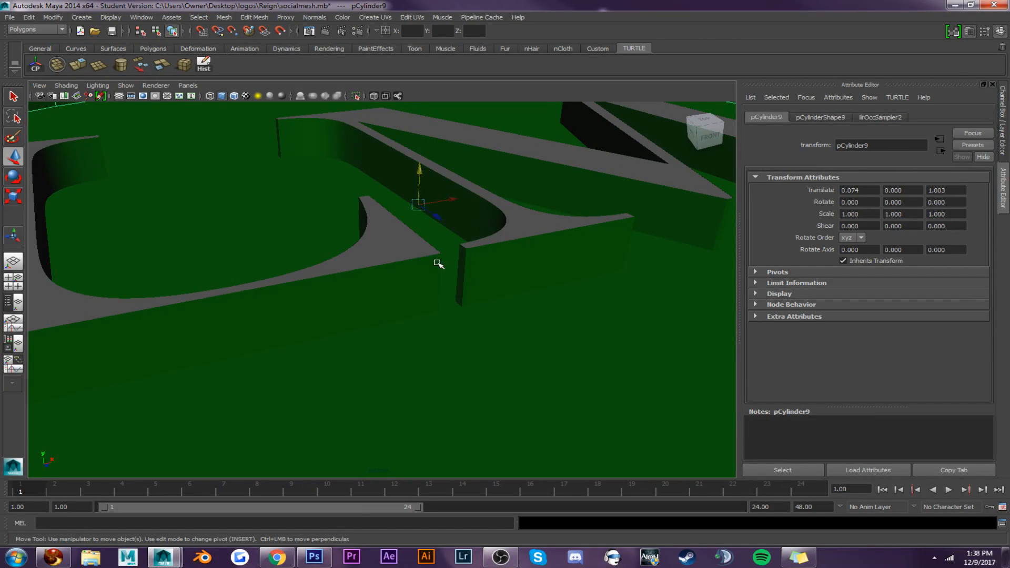
{"action": "left_click", "coordinate": [404, 243]}
{"action": "right_click_drag", "start_coordinate": [418, 221], "coordinate": [448, 298], "text": "alt"}
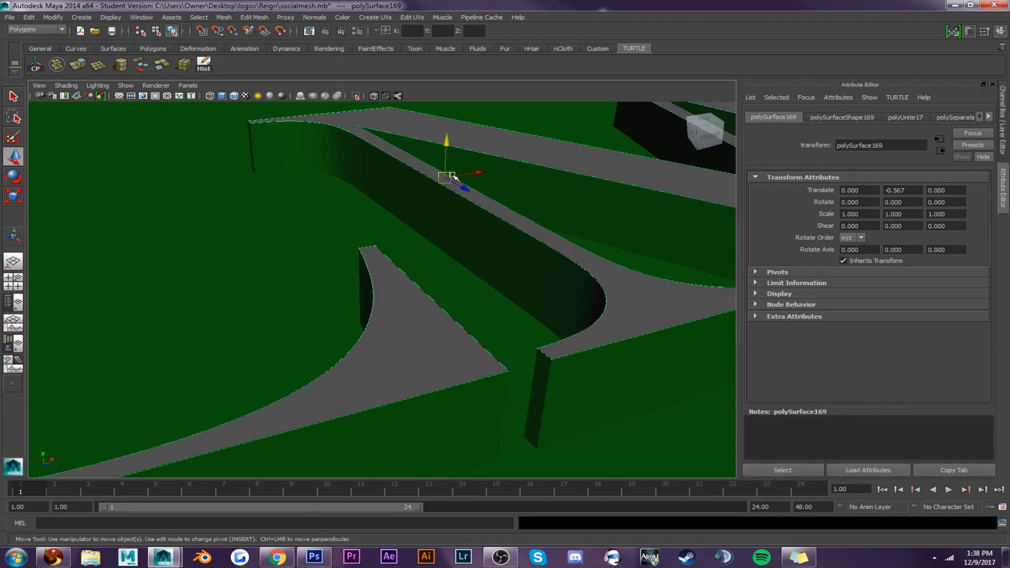
{"action": "left_click_drag", "start_coordinate": [446, 141], "coordinate": [447, 140]}
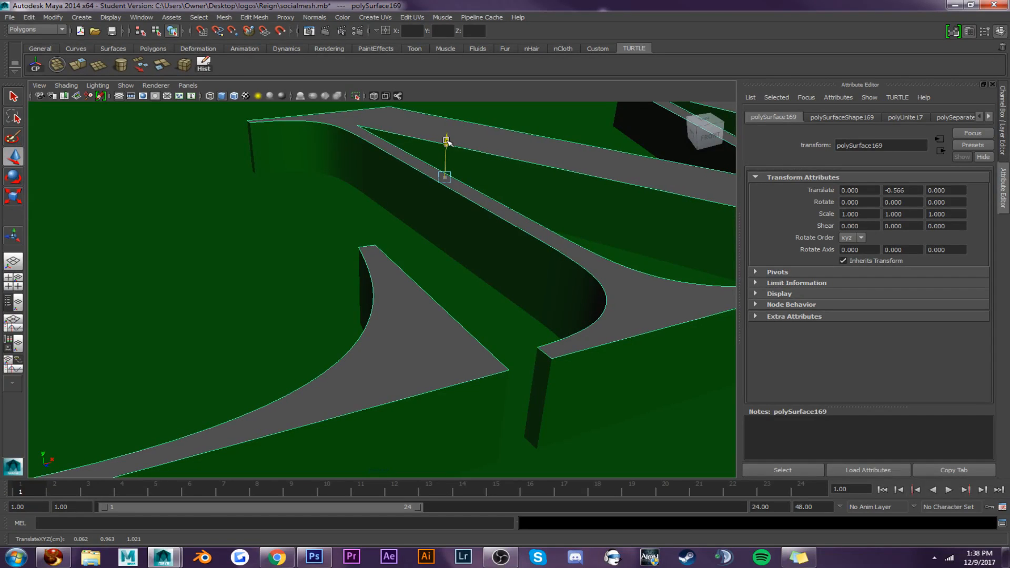
{"action": "left_click_drag", "start_coordinate": [469, 248], "coordinate": [462, 214], "text": "alt"}
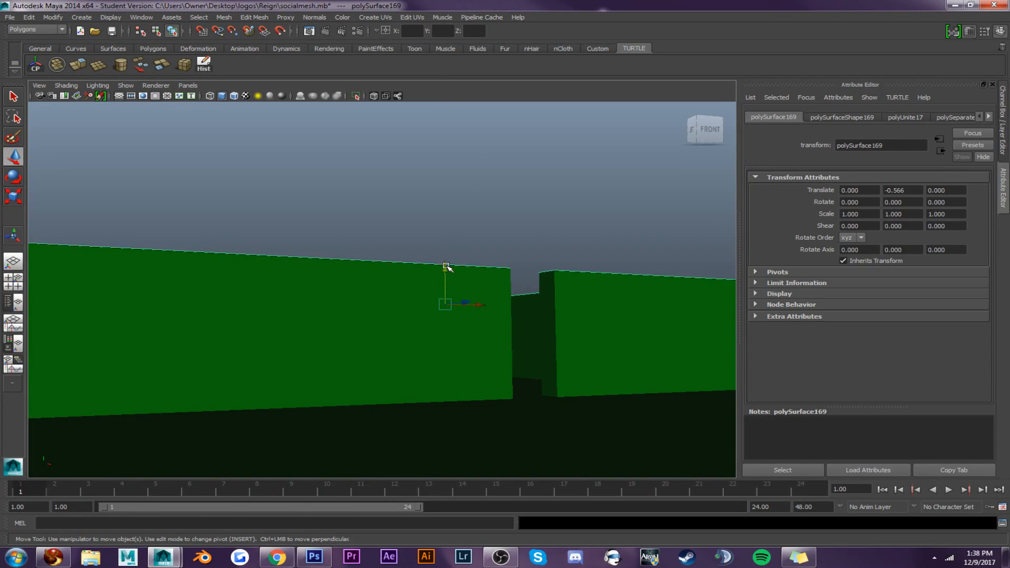
{"action": "left_click_drag", "start_coordinate": [445, 263], "coordinate": [430, 304]}
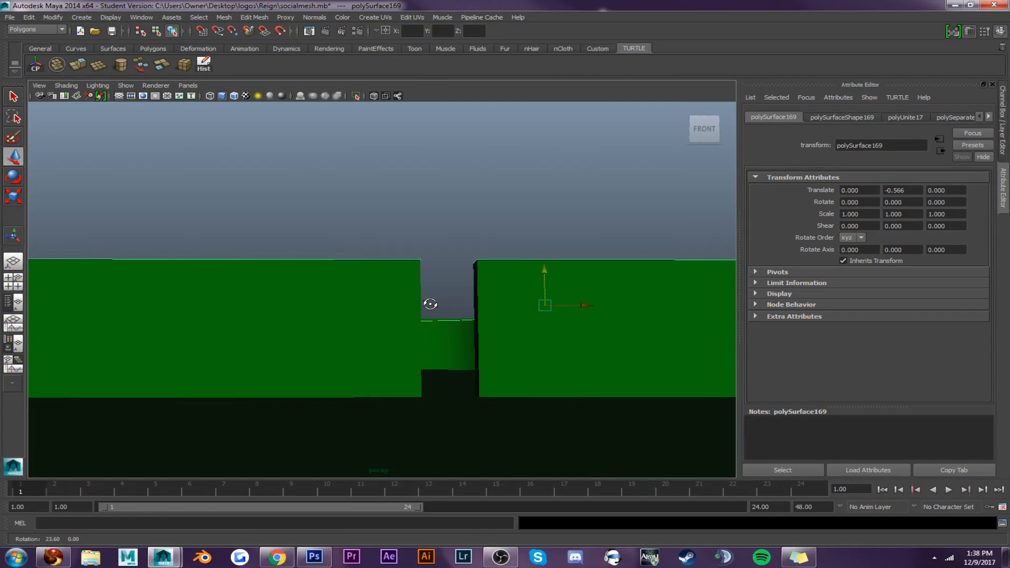
{"action": "left_click_drag", "start_coordinate": [544, 273], "coordinate": [525, 316]}
Assign a new Ilr Occ Sampler material to the LM top faces and apply a planar UV projection from the top view
{"action": "right_click_drag", "start_coordinate": [504, 261], "coordinate": [525, 454]}
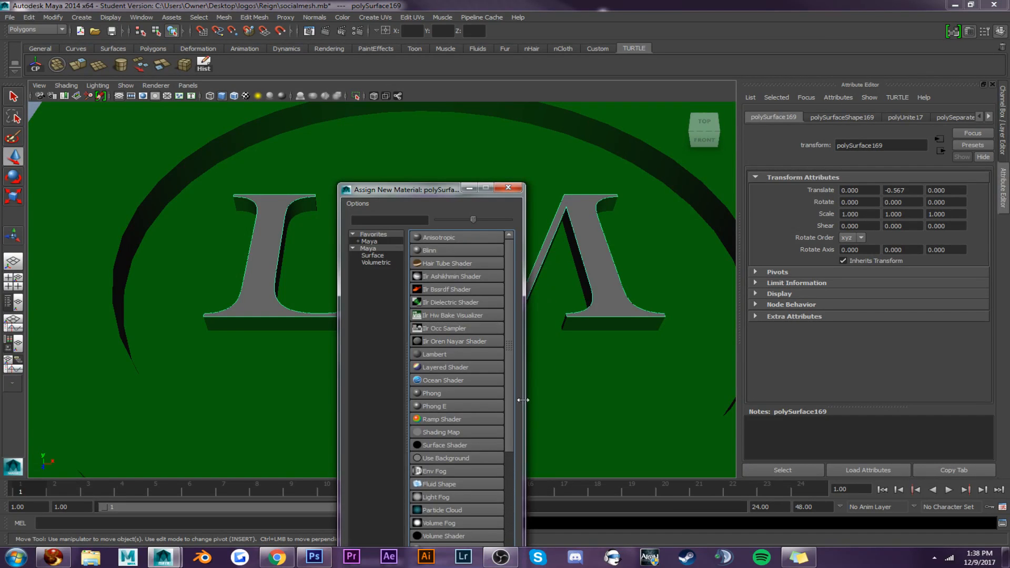
{"action": "left_click", "coordinate": [456, 328]}
{"action": "left_click", "coordinate": [701, 124]}
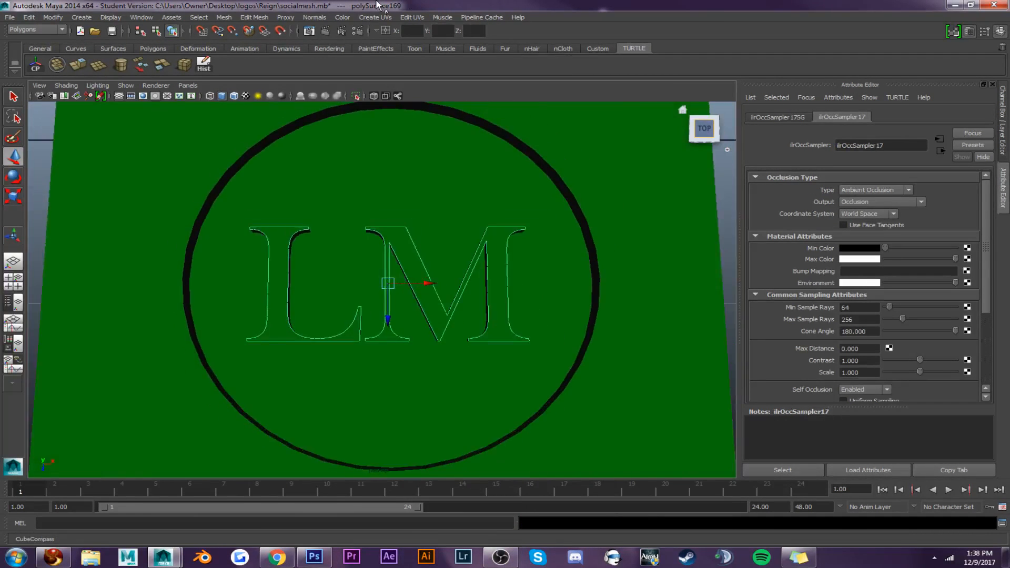
{"action": "left_click", "coordinate": [374, 14]}
{"action": "left_click", "coordinate": [377, 74]}
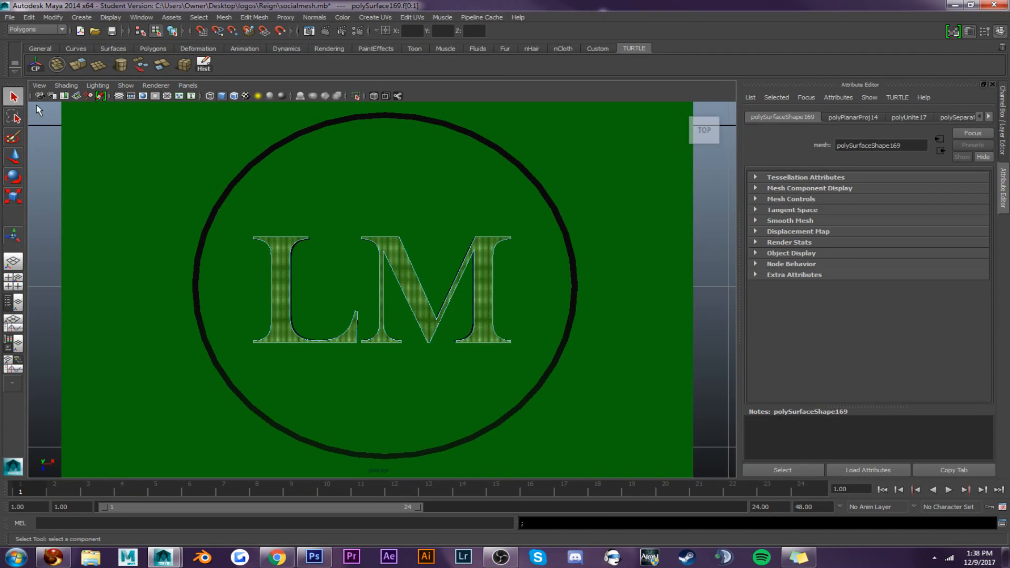
{"action": "right_click_drag", "start_coordinate": [273, 247], "coordinate": [305, 235]}
Select the LM top faces, the letter side walls and the base plate together
{"action": "left_click", "coordinate": [283, 248]}
{"action": "scroll", "coordinate": [330, 256], "scroll_direction": "down", "scroll_amount": 6}
{"action": "scroll", "coordinate": [331, 258], "scroll_direction": "down", "scroll_amount": 3}
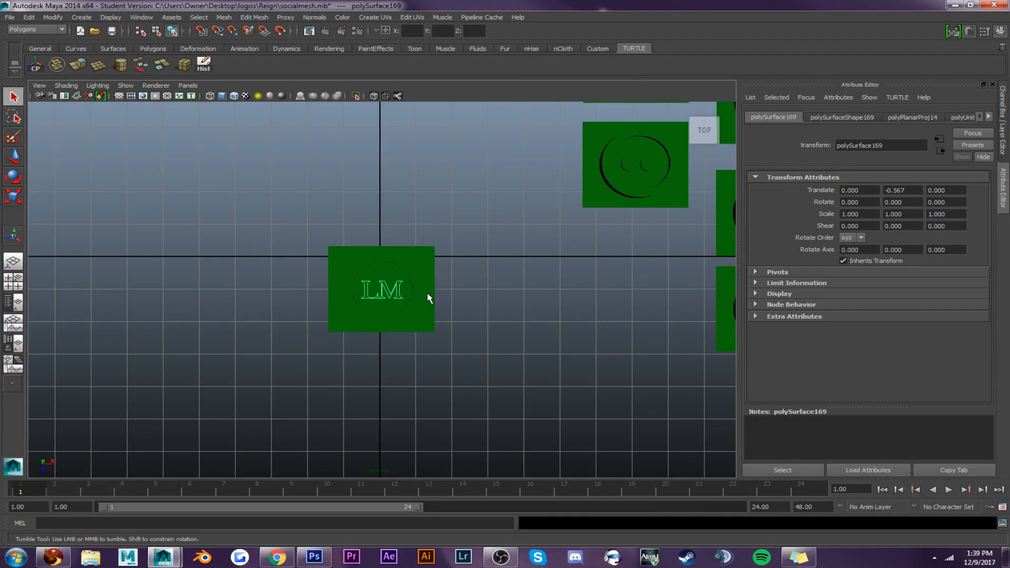
{"action": "left_click_drag", "start_coordinate": [428, 296], "coordinate": [460, 246], "text": "alt"}
{"action": "scroll", "coordinate": [431, 269], "scroll_direction": "up", "scroll_amount": 7}
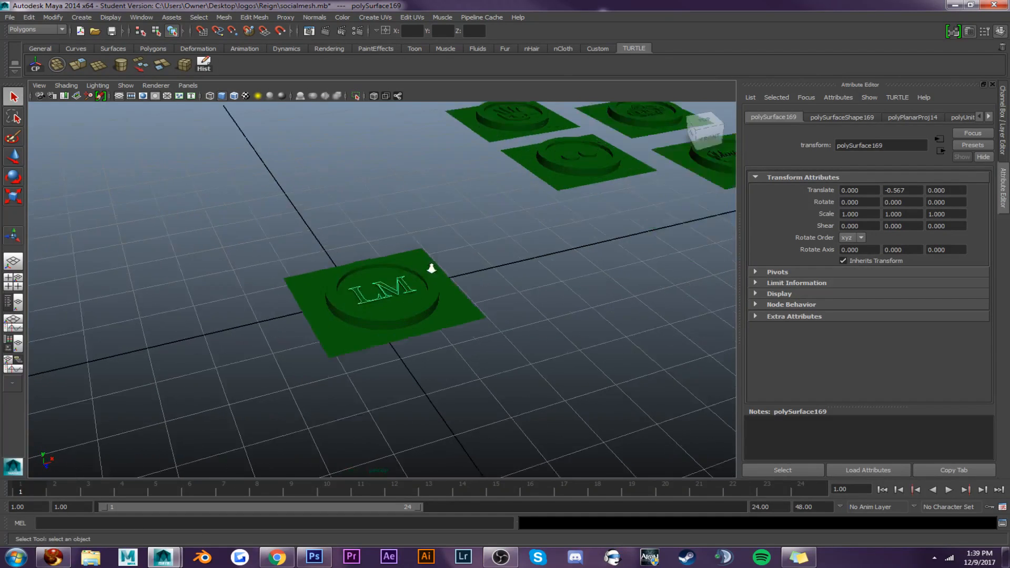
{"action": "left_click", "coordinate": [397, 308], "text": "shift"}
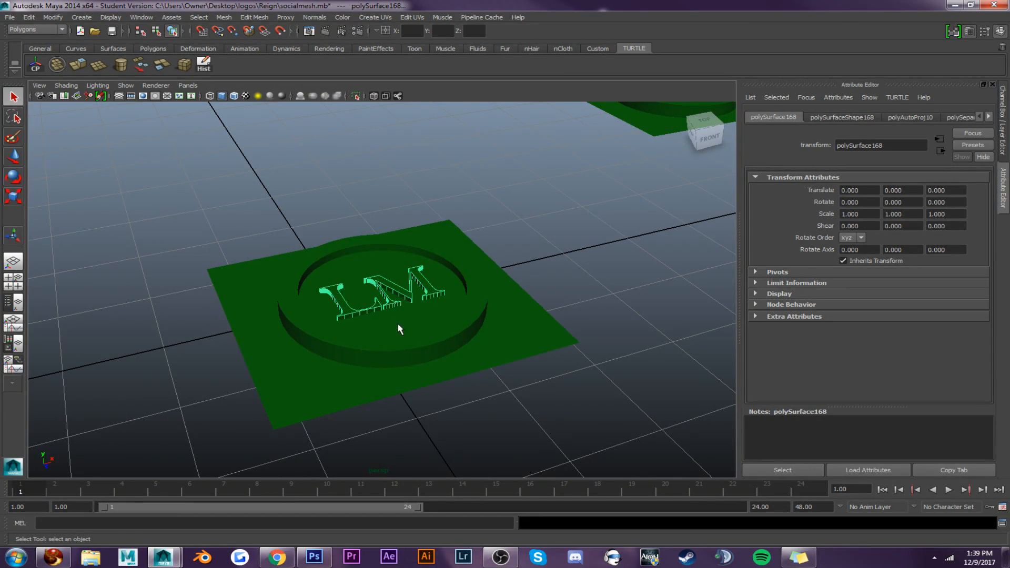
{"action": "left_click", "coordinate": [324, 395], "text": "shift"}
{"action": "left_click", "coordinate": [953, 5]}
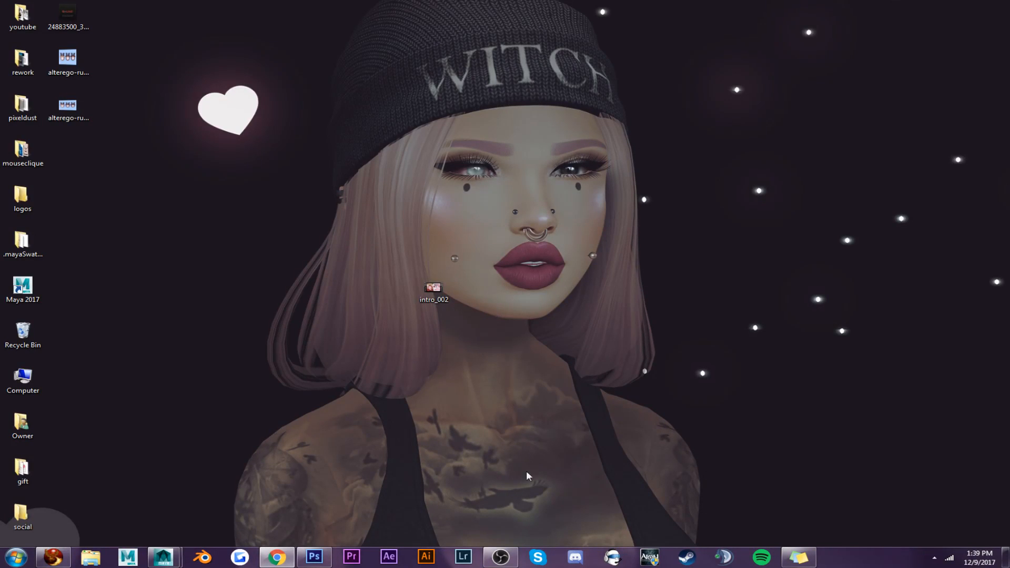
{"action": "left_click", "coordinate": [502, 559]}
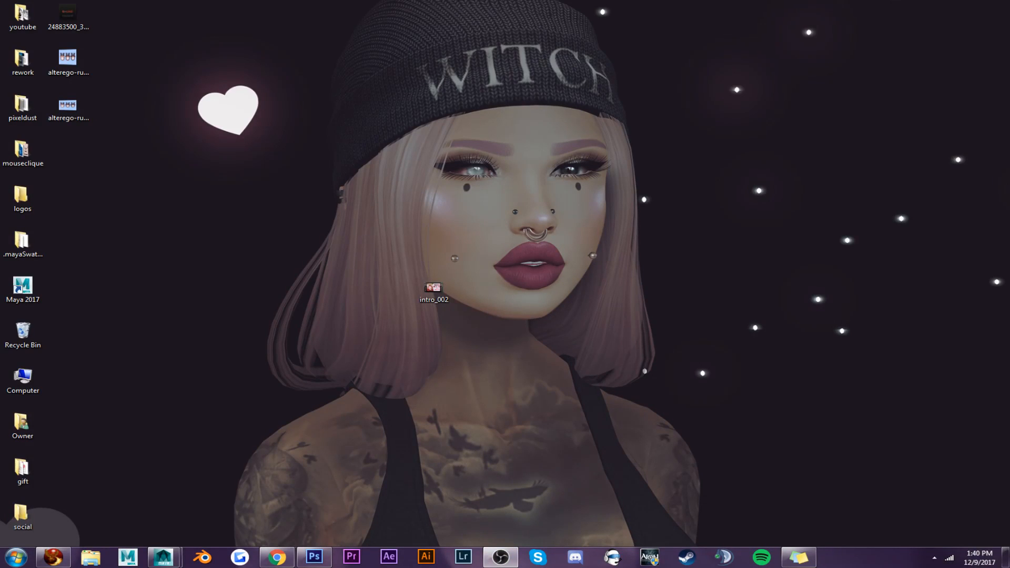